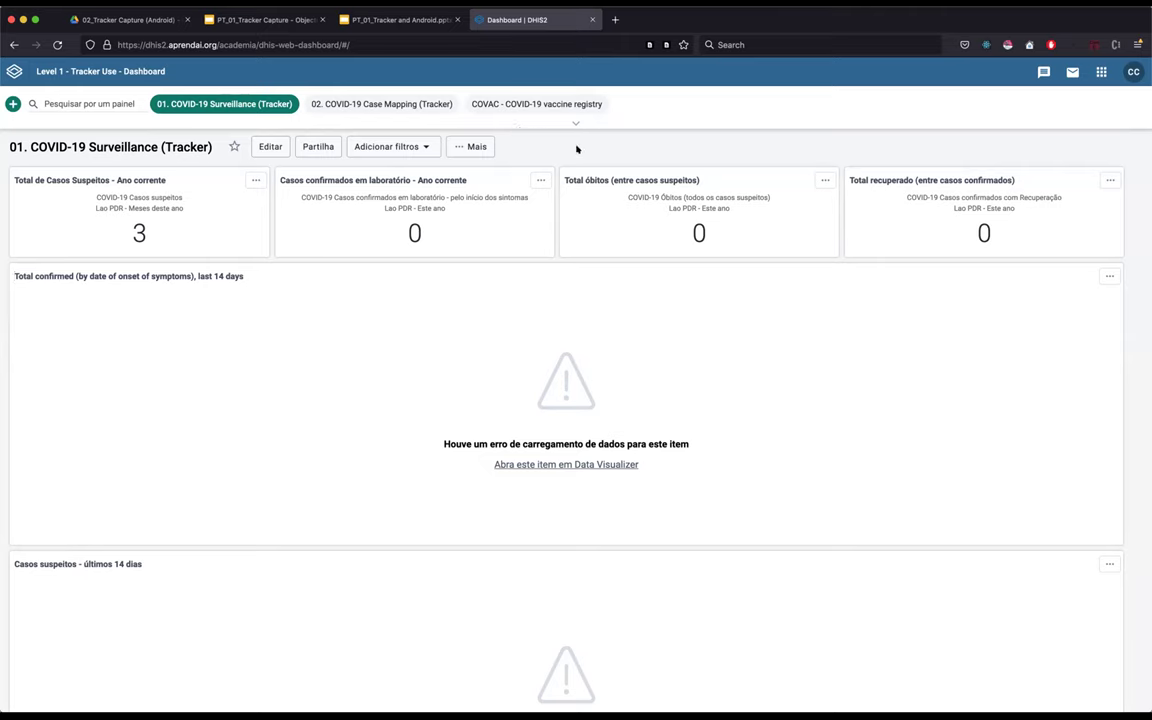
# - Launch the 'Captura do rastreador' (Tracker Capture) app from the DHIS2 apps menu
pyautogui.click(1101, 71)
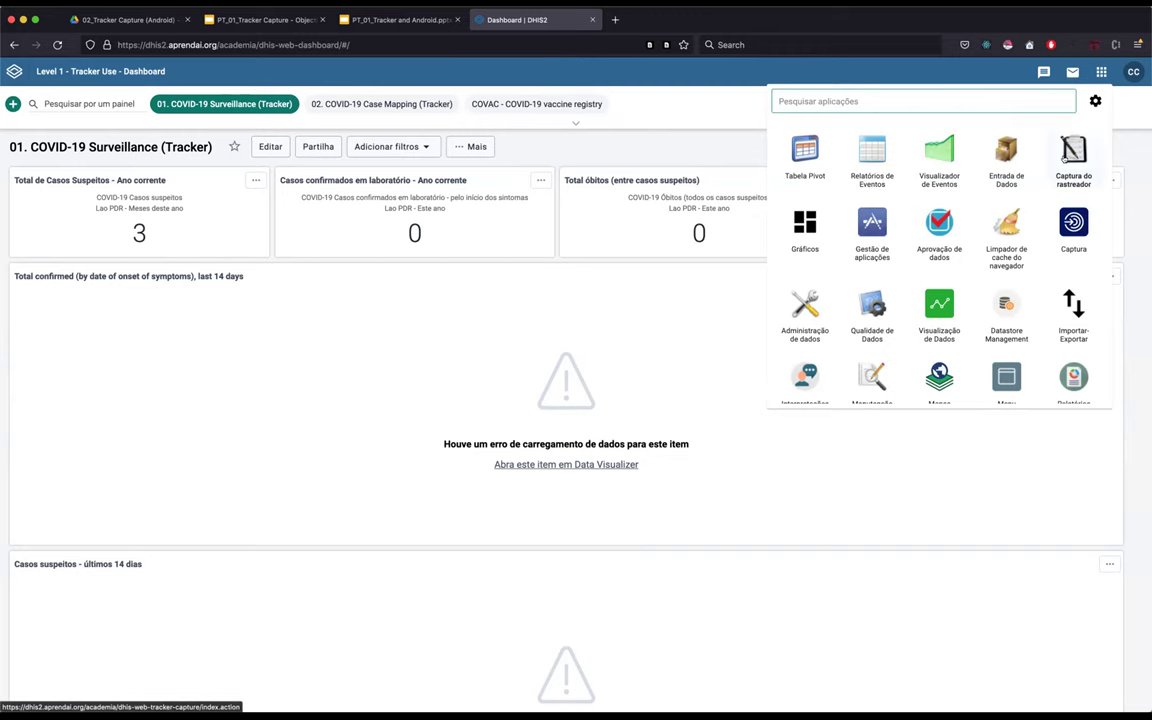
pyautogui.scroll(1, 1068, 152)
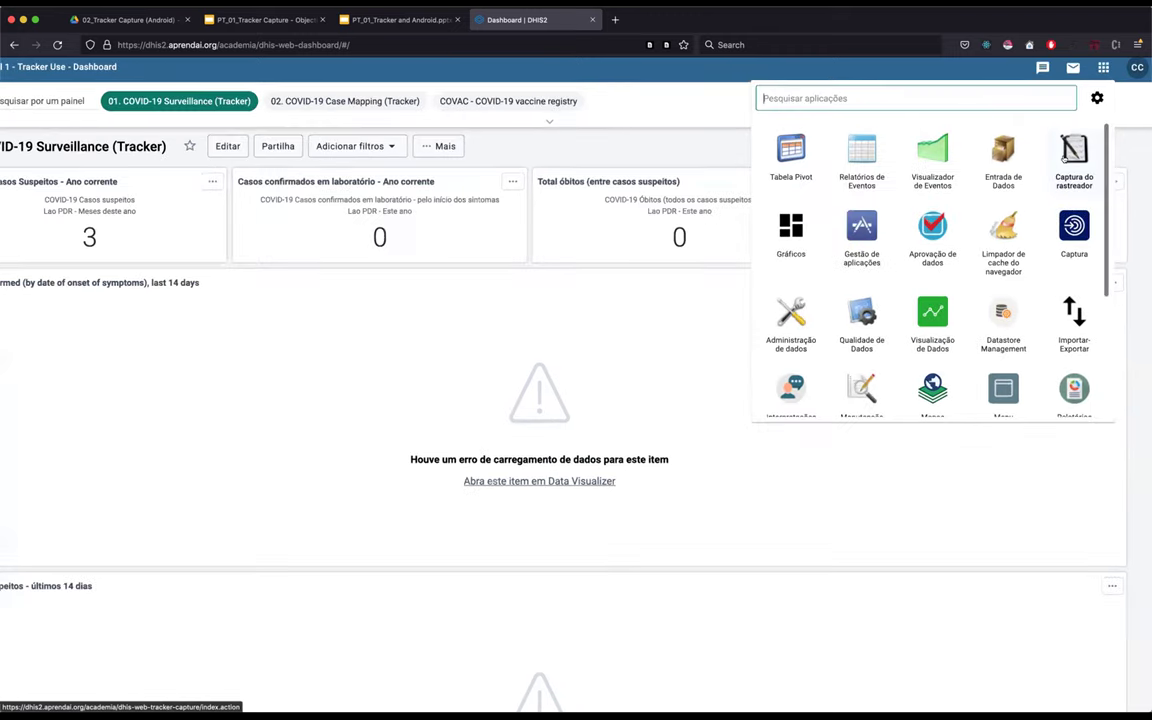
pyautogui.scroll(5, 1066, 155)
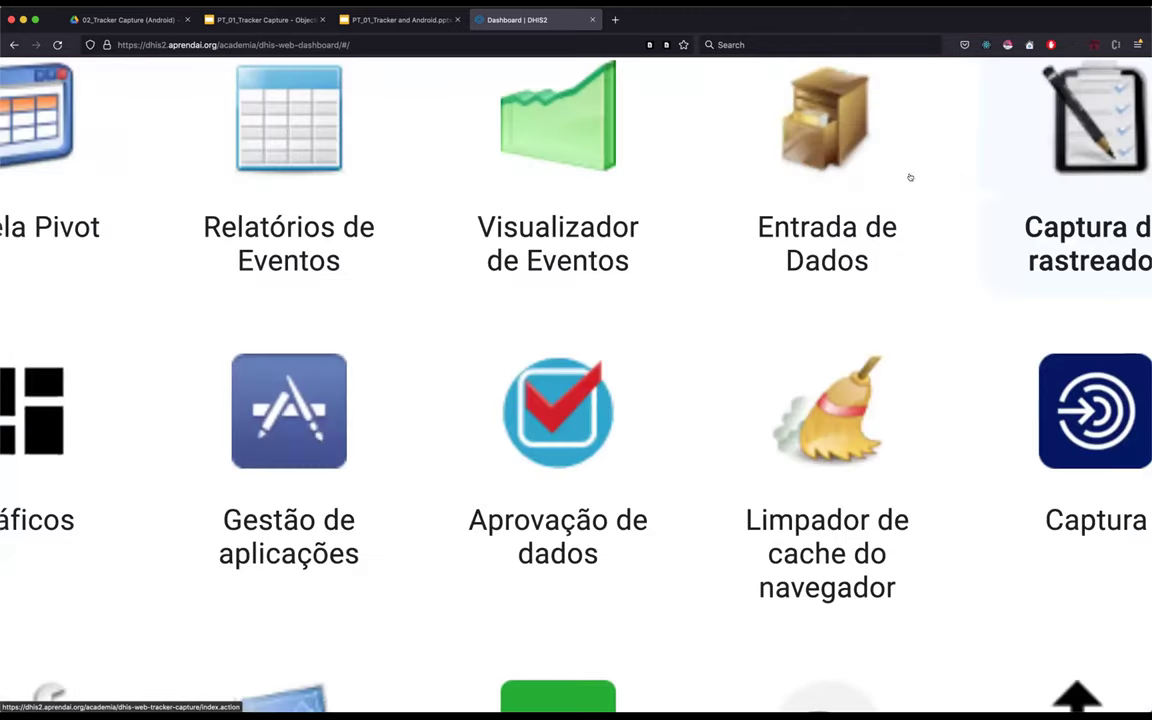
pyautogui.hscroll(2, 858, 203)
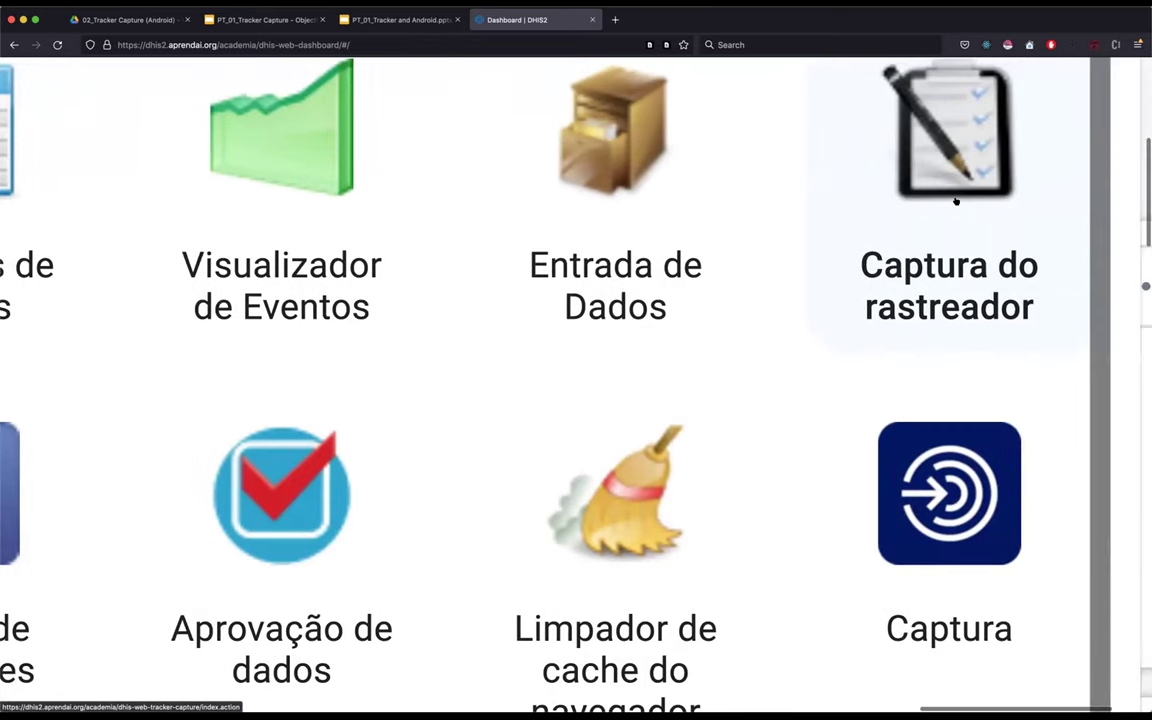
pyautogui.click(955, 201)
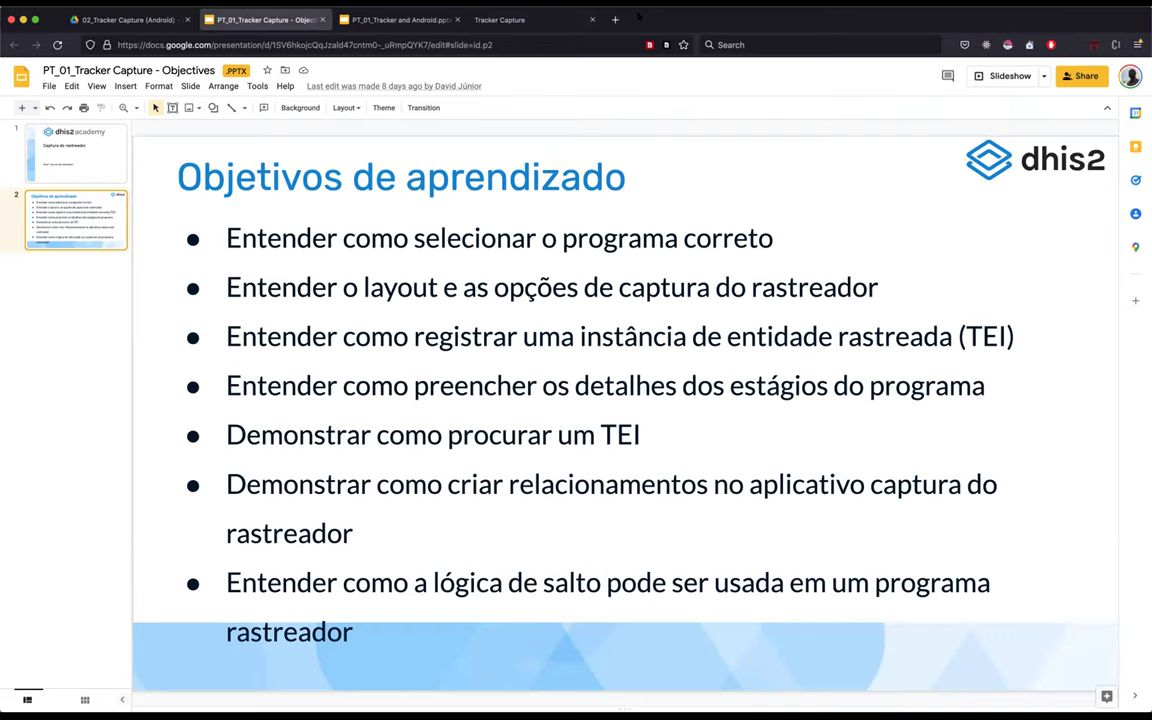
# - Leave the Google Slides objectives deck and return to the Tracker Capture tab
pyautogui.click(745, 175)
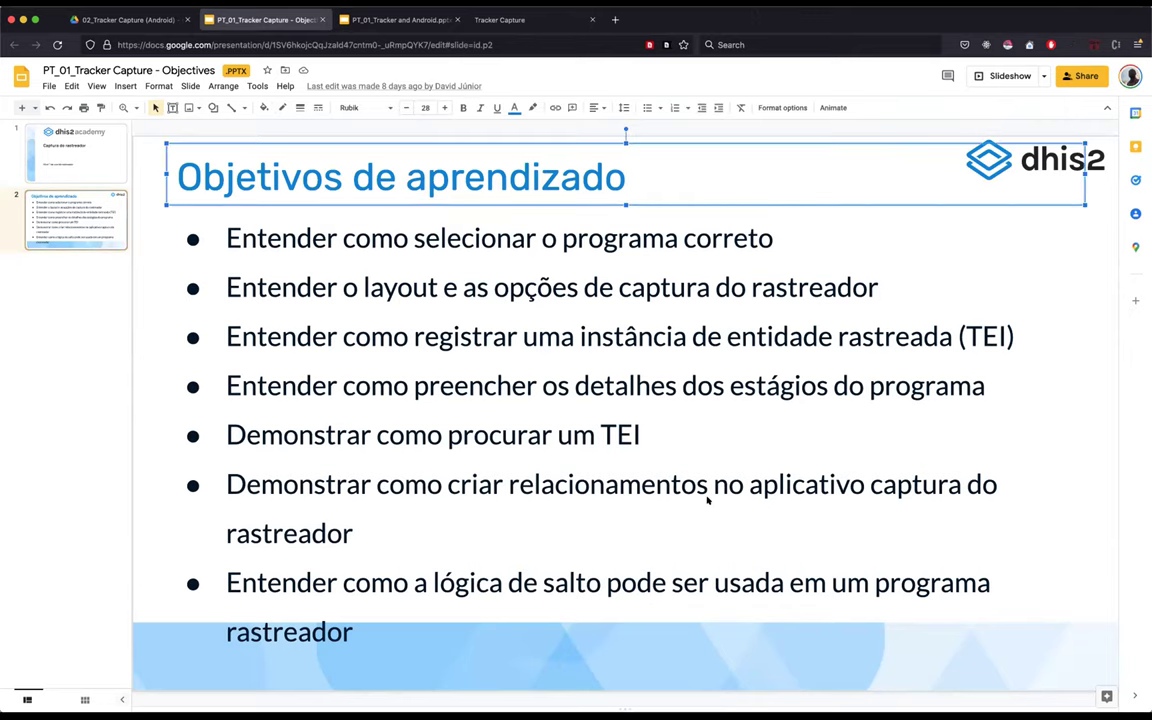
pyautogui.press('super+4')
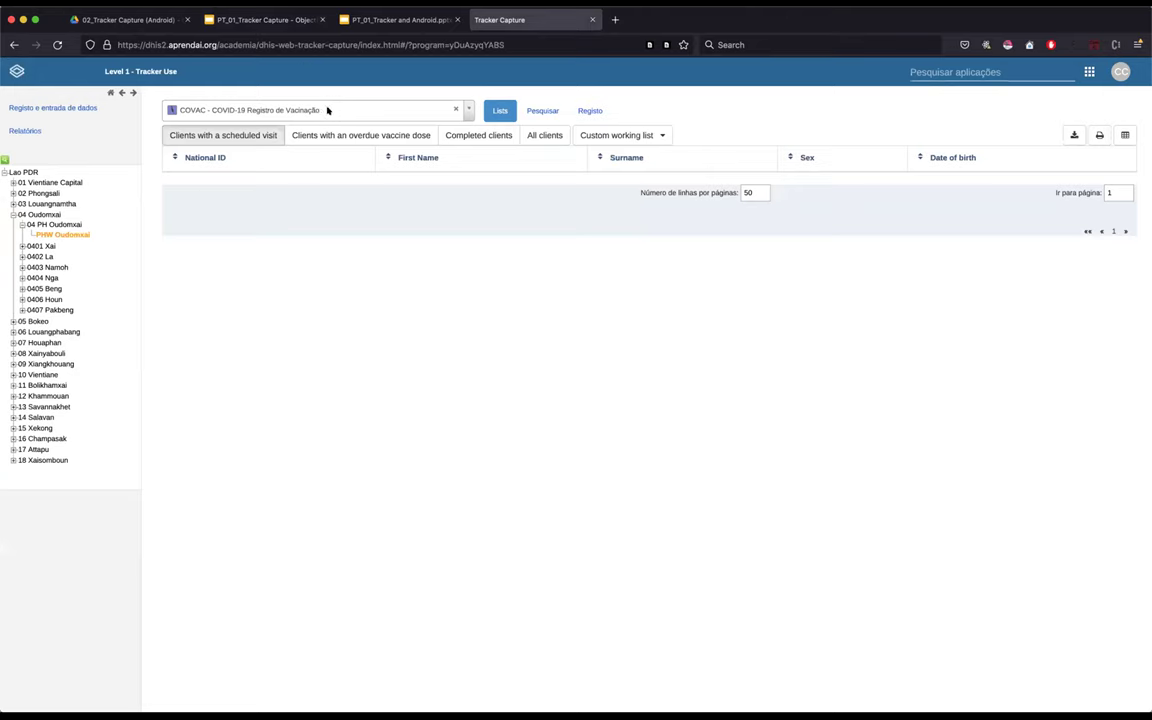
# - Collapse the 04 Oudomxai and Lao PDR branches of the org-unit tree
pyautogui.click(6, 170)
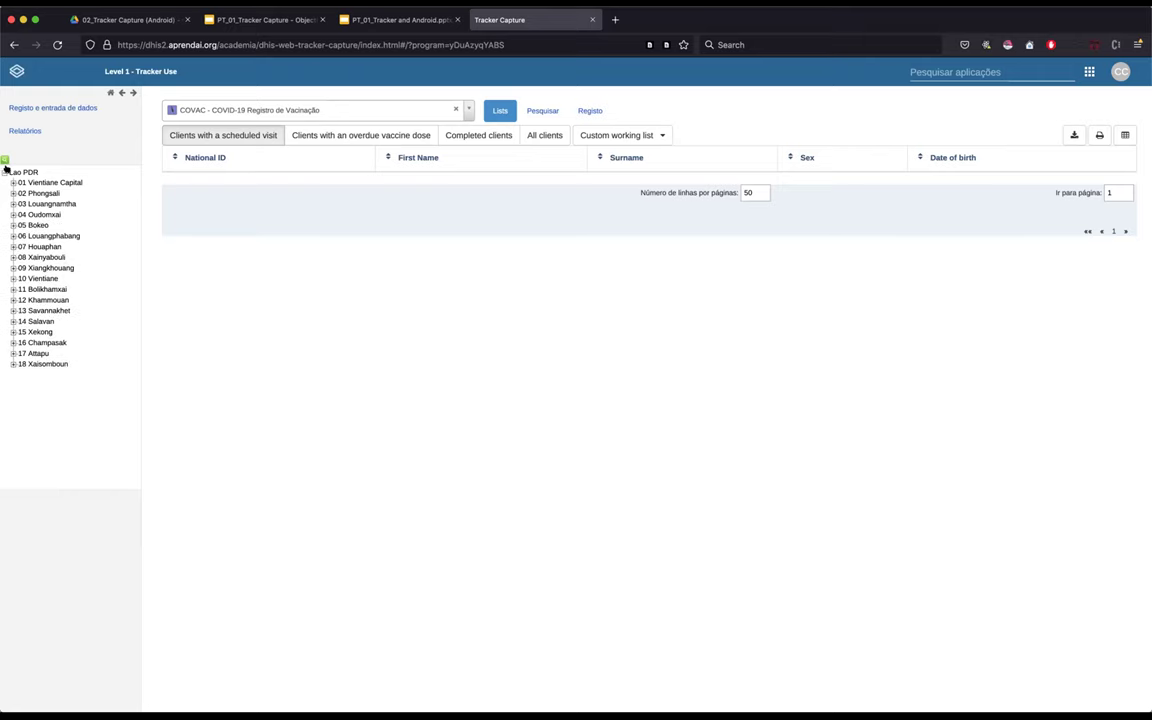
pyautogui.click(5, 171)
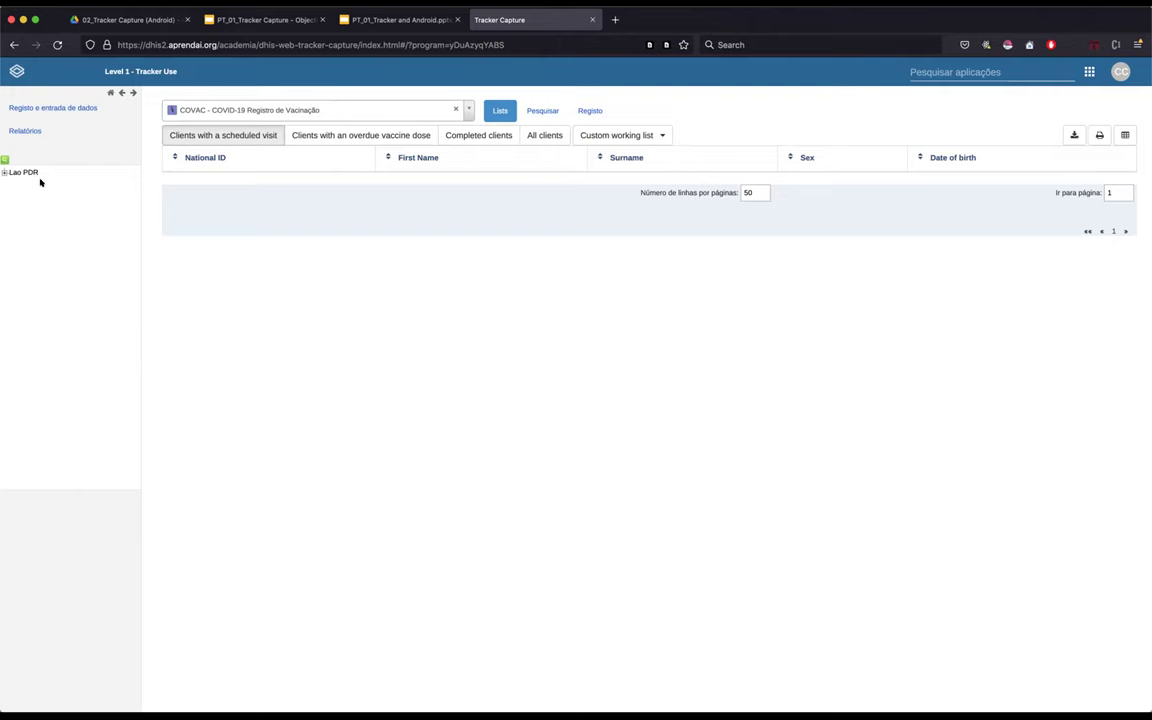
pyautogui.scroll(10, 40, 182)
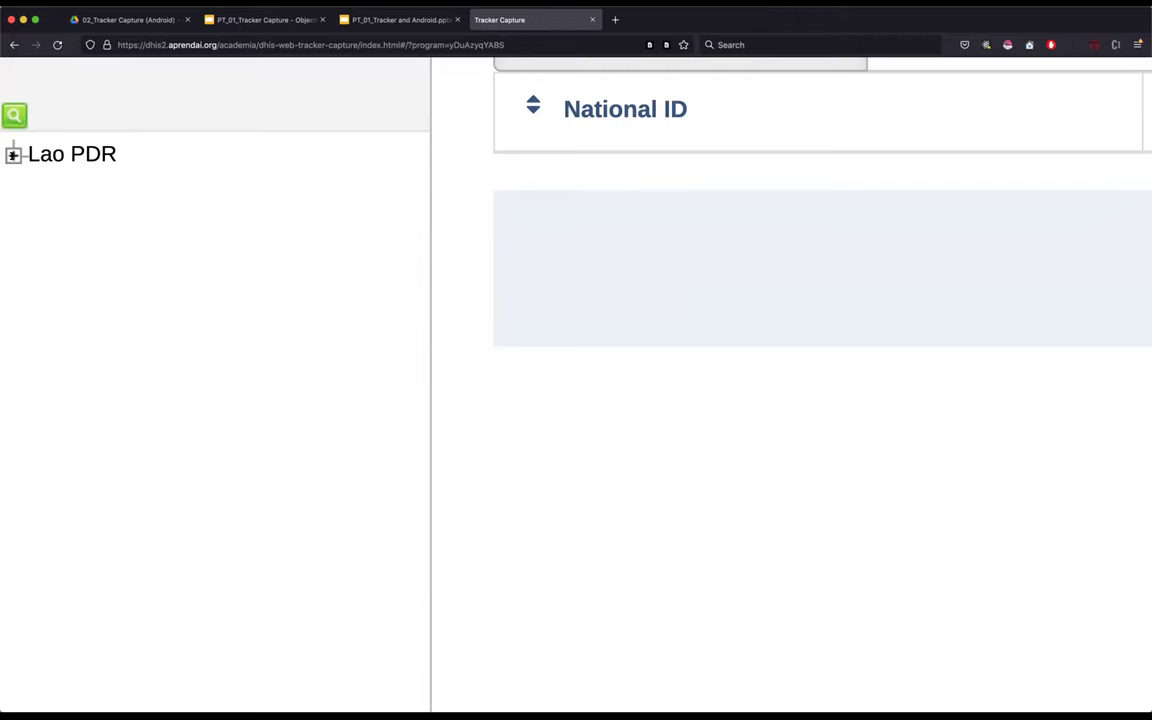
# - Expand Lao PDR, 01 Vientiane Capital and 0001 CH Mahosot, then select CHW Mahosot
pyautogui.click(13, 154)
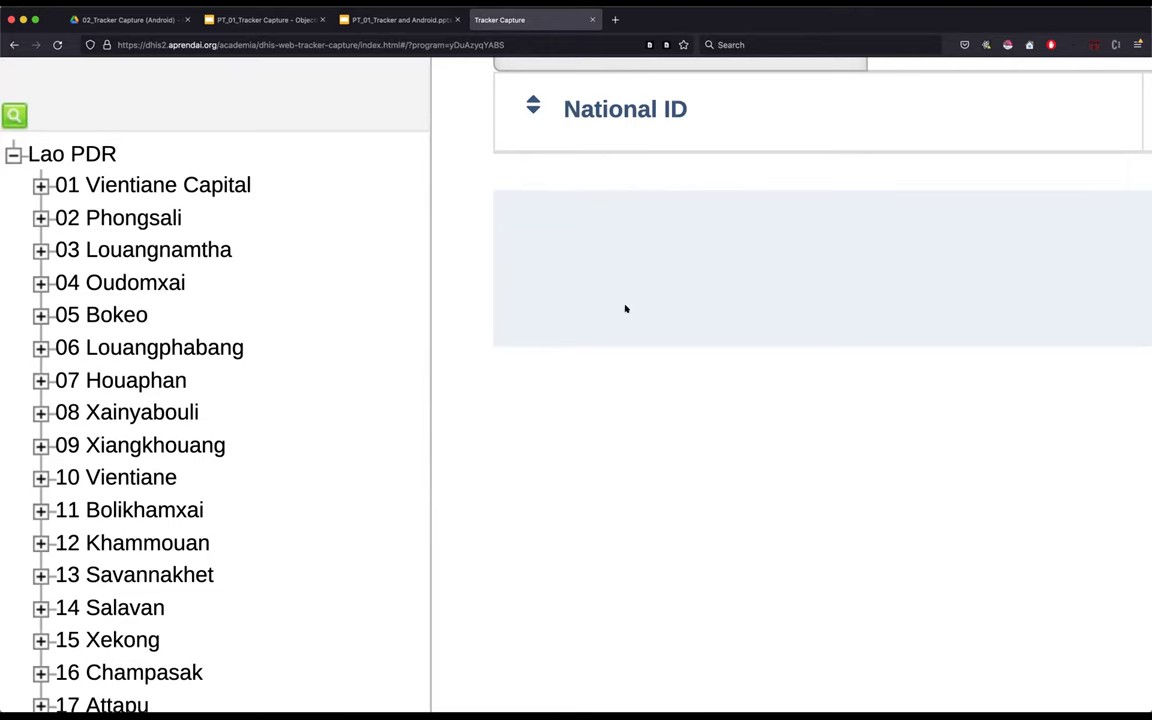
pyautogui.scroll(3, 625, 309)
pyautogui.scroll(-2, 625, 309)
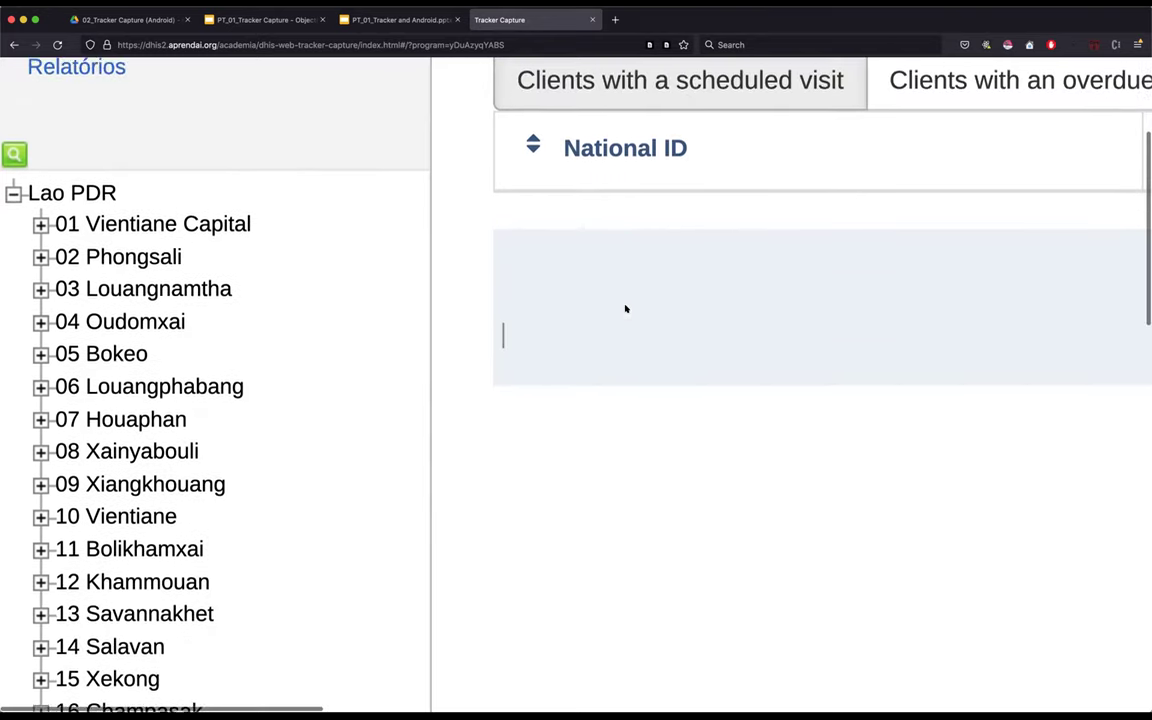
pyautogui.scroll(3, 789, 301)
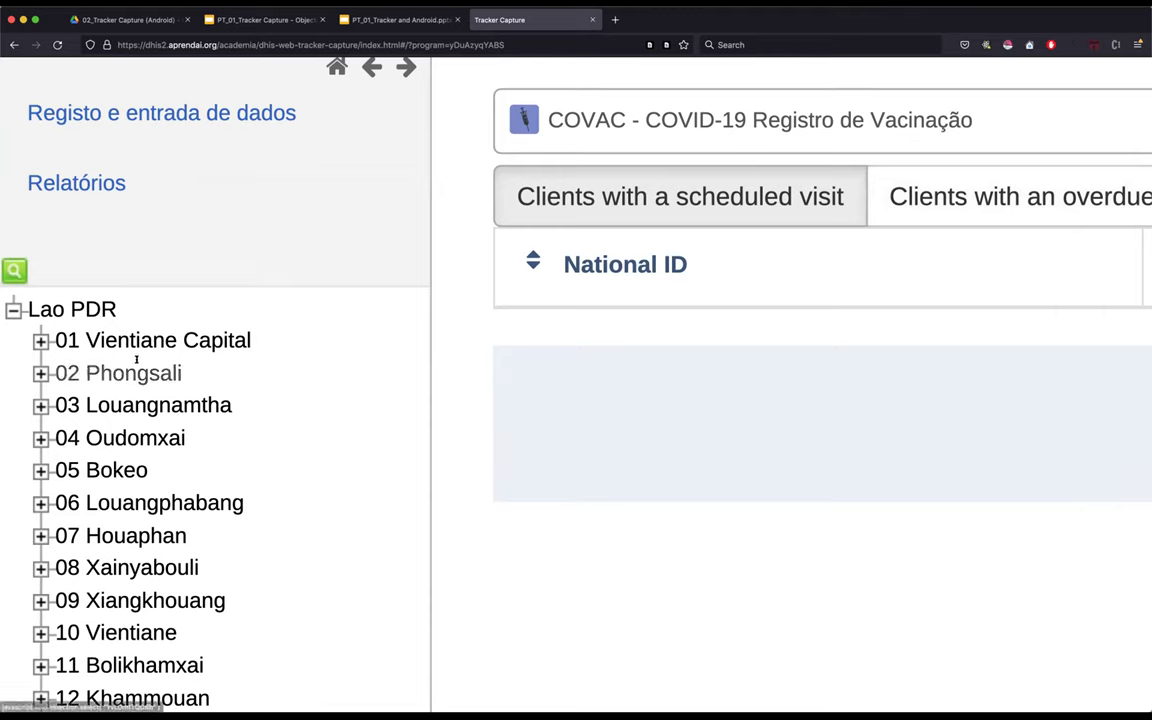
pyautogui.click(40, 341)
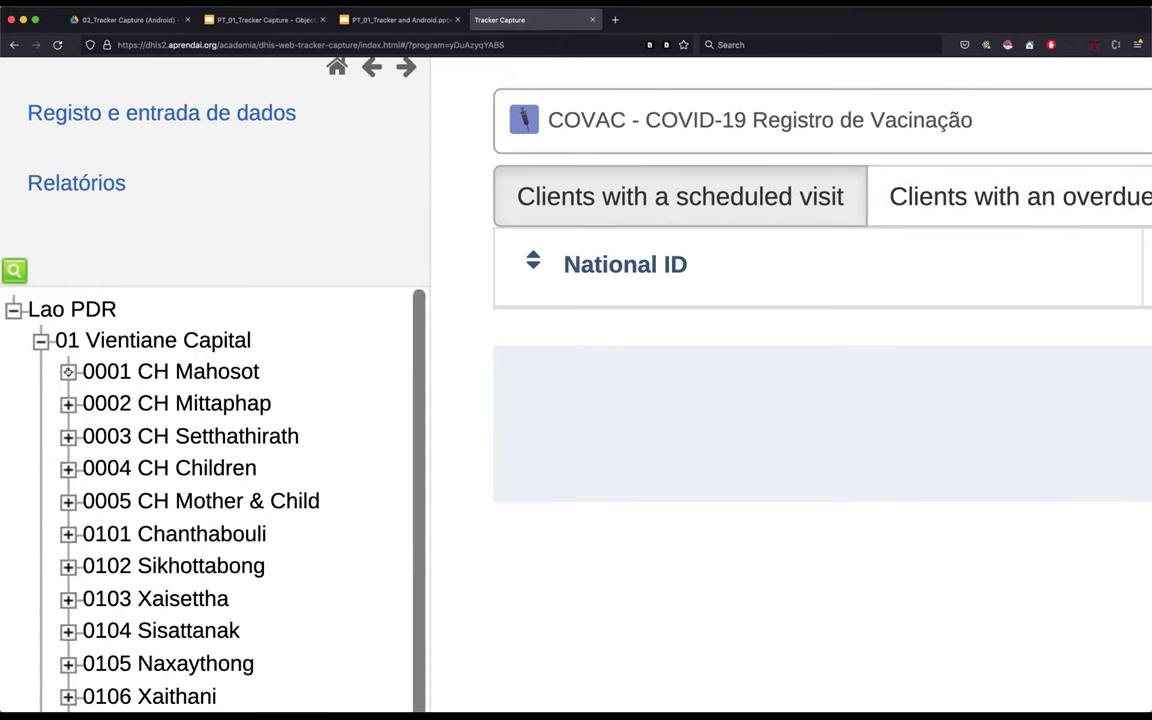
pyautogui.click(68, 371)
pyautogui.click(190, 401)
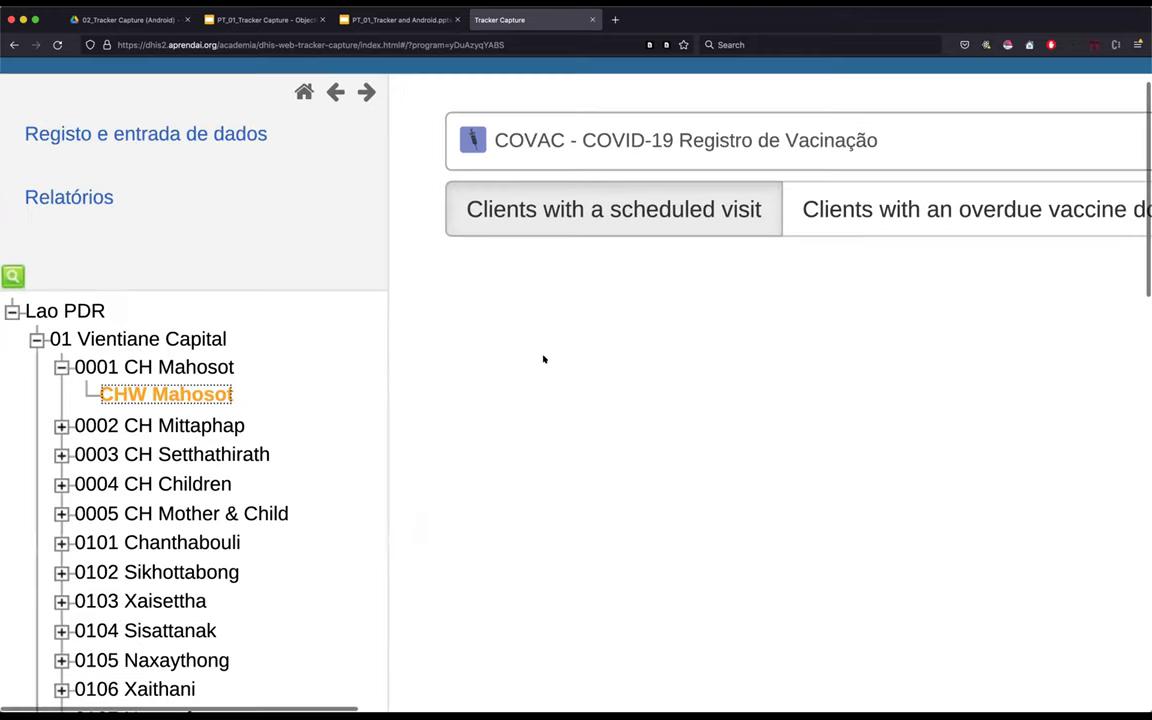
# - Review the empty COVAC scheduled-visit list for CHW Mahosot
pyautogui.hscroll(3, 470, 360)
pyautogui.scroll(5, 391, 360)
pyautogui.hscroll(-6, 540, 365)
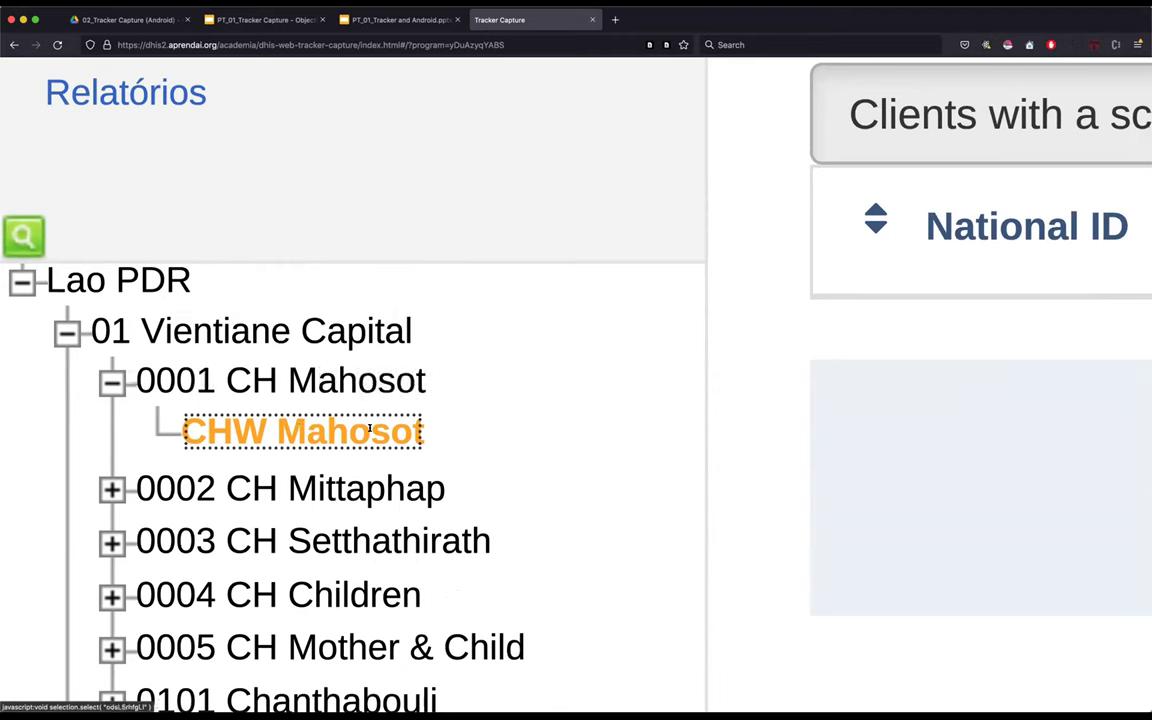
pyautogui.click(825, 380)
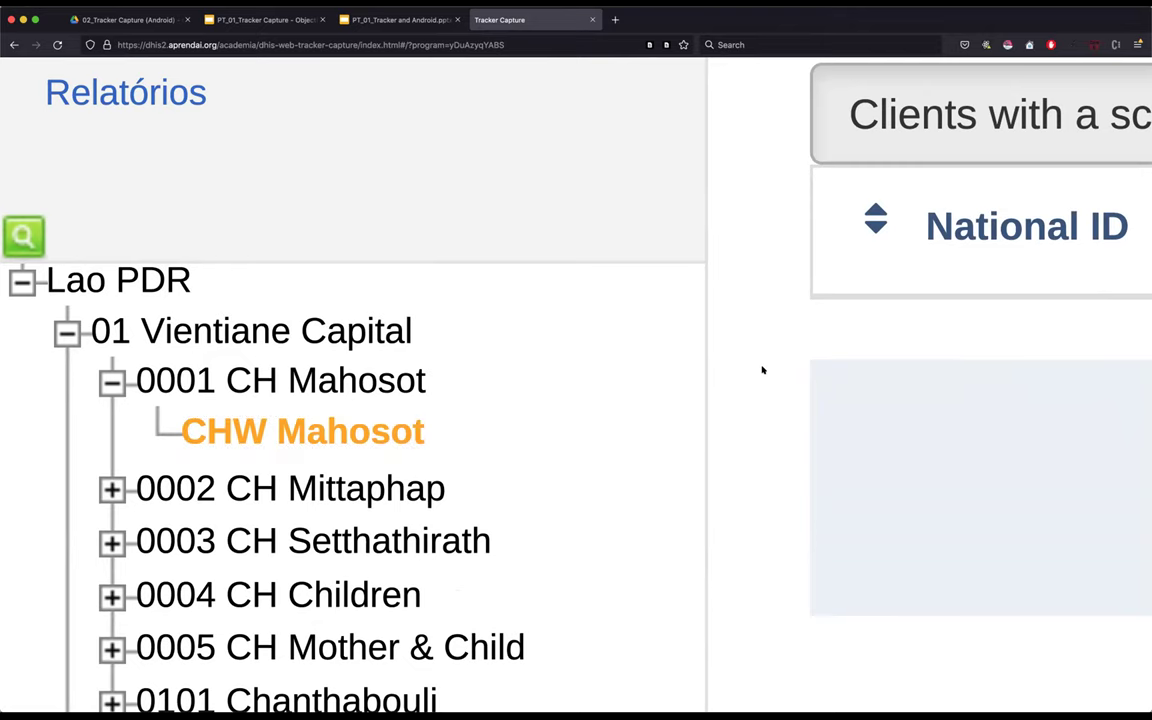
pyautogui.scroll(-5, 761, 370)
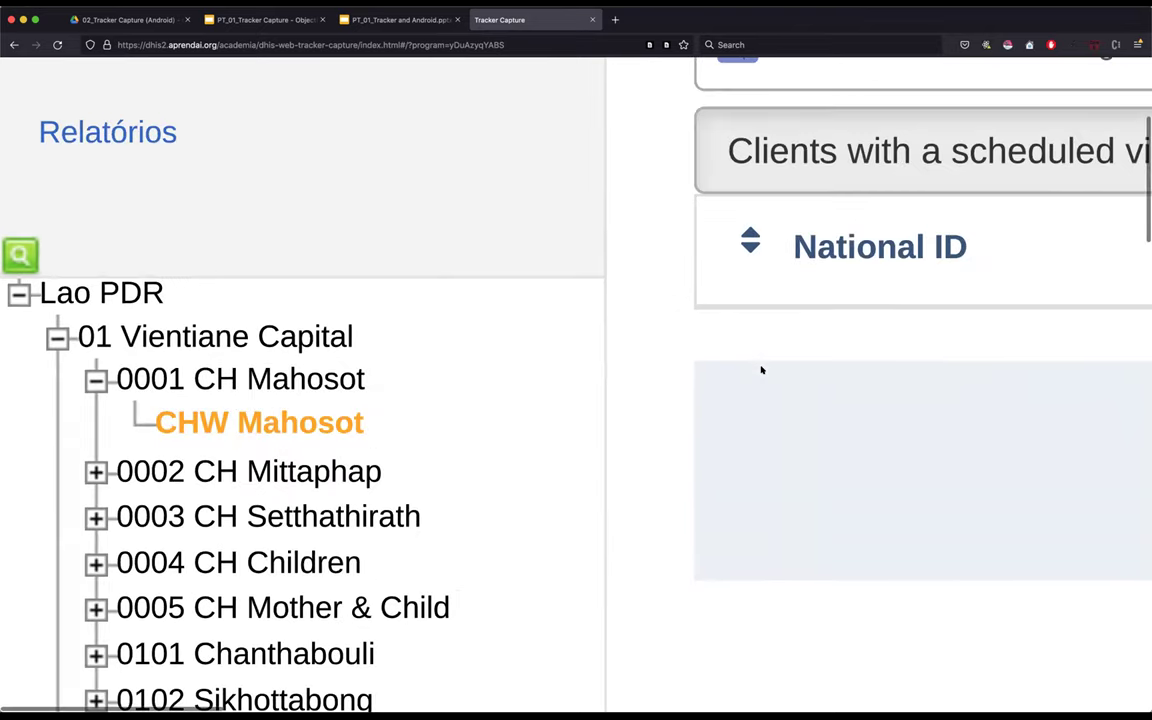
pyautogui.hscroll(5, 761, 370)
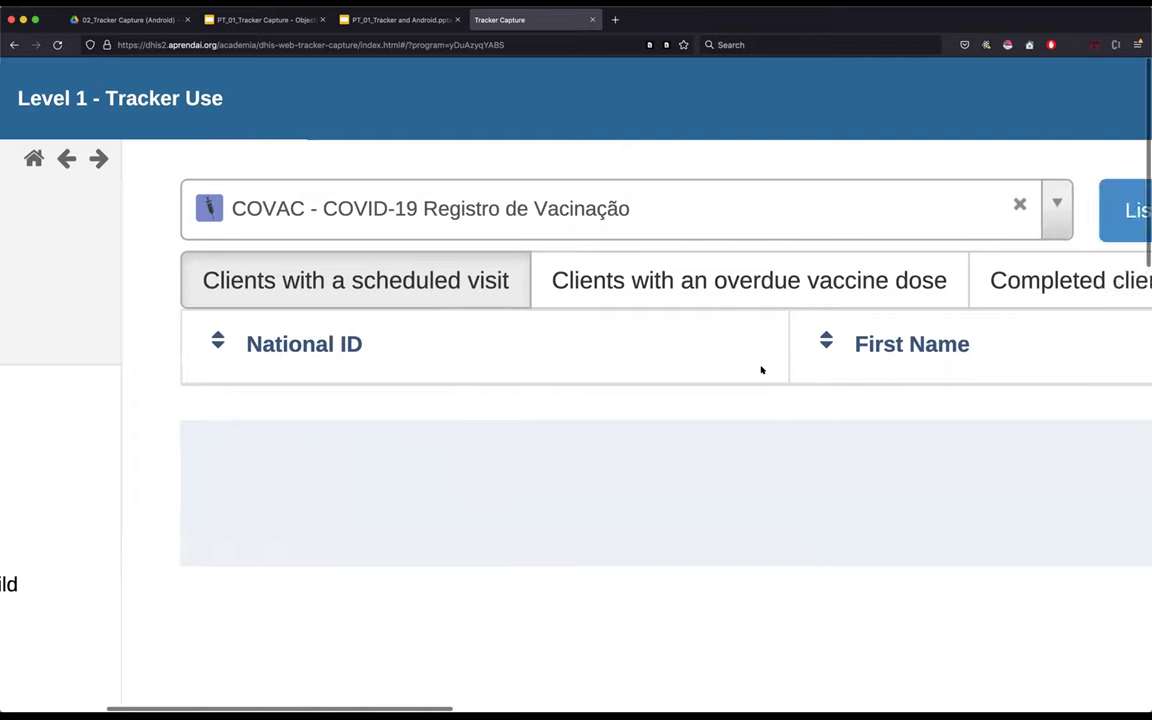
pyautogui.scroll(-3, 761, 370)
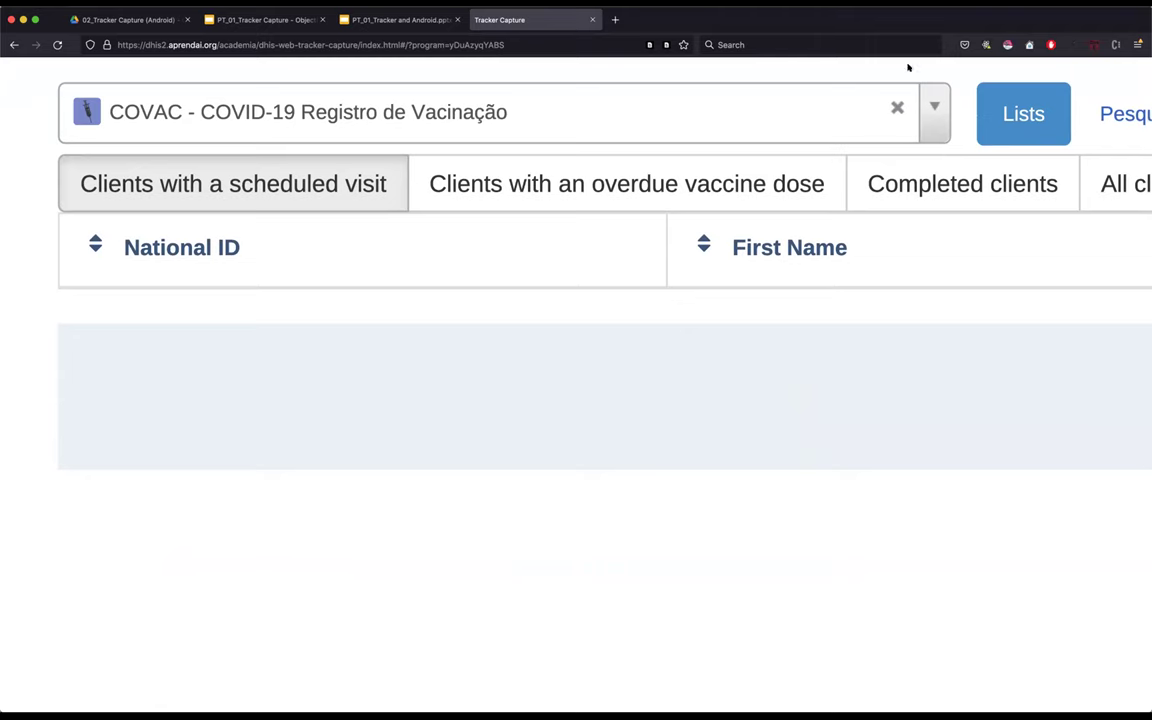
# - Check the program list twice, keeping COVAC vaccination selected
pyautogui.click(934, 107)
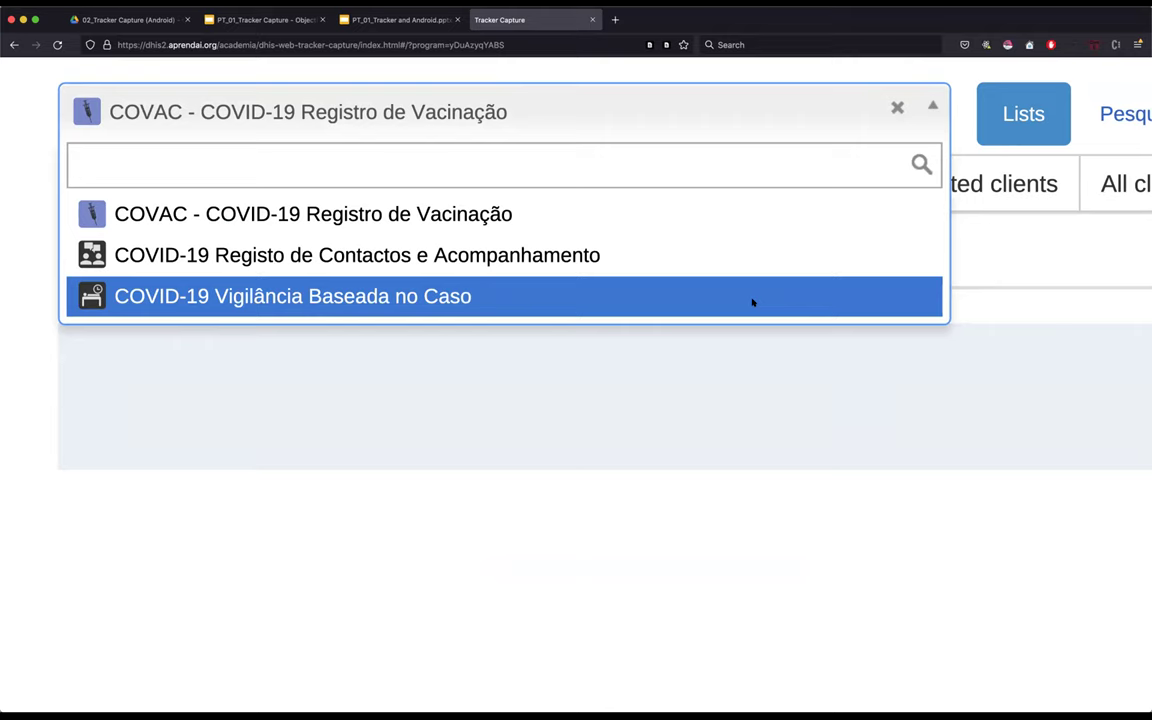
pyautogui.click(537, 427)
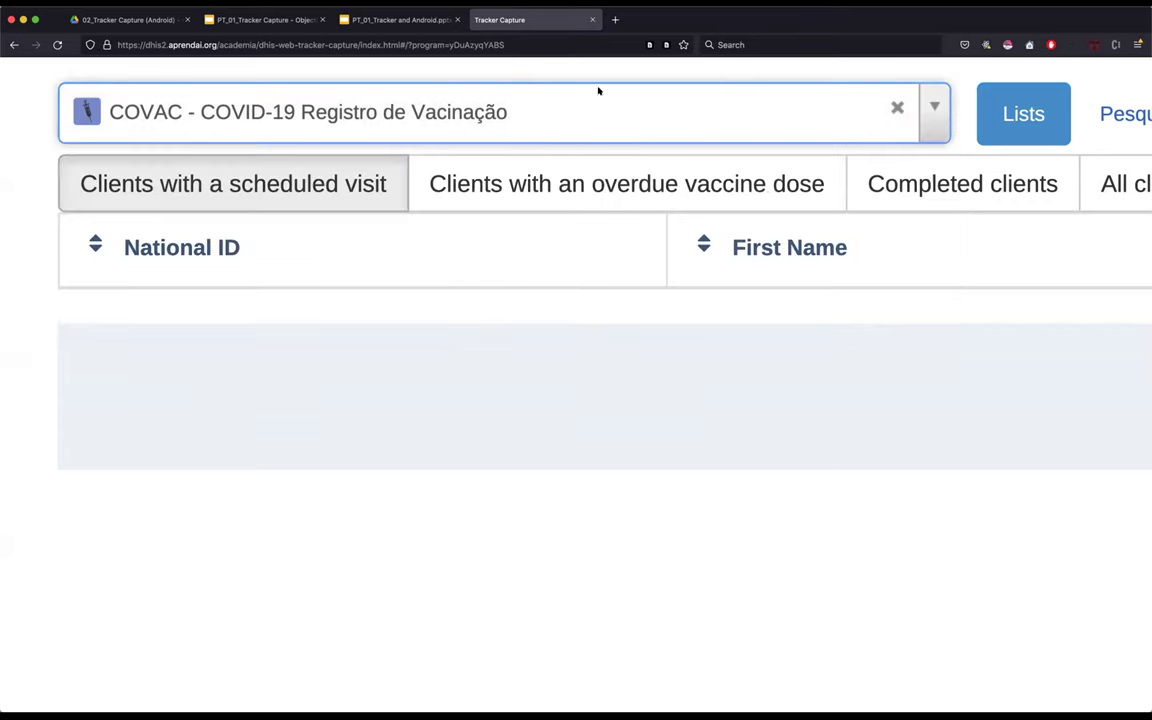
pyautogui.click(694, 89)
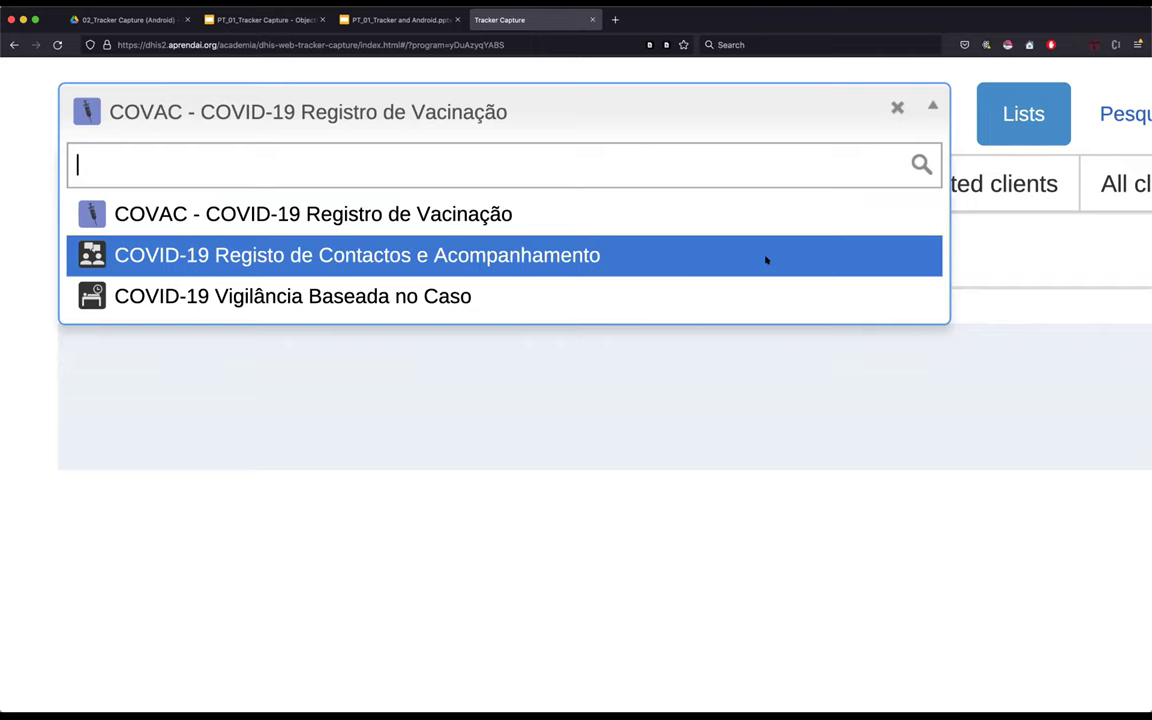
pyautogui.click(733, 352)
# - Zoom the page out and show the program list with three COVID-19 programs
pyautogui.hscroll(3, 731, 352)
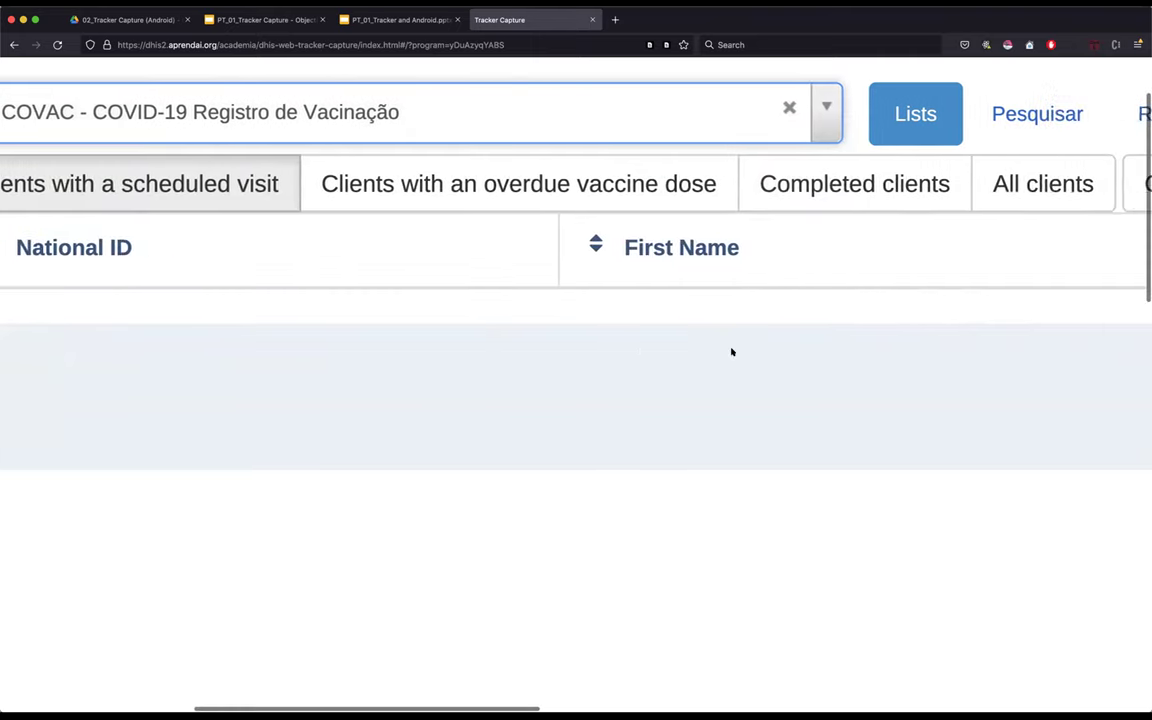
pyautogui.press('super+minus')
pyautogui.hscroll(-5, 859, 140)
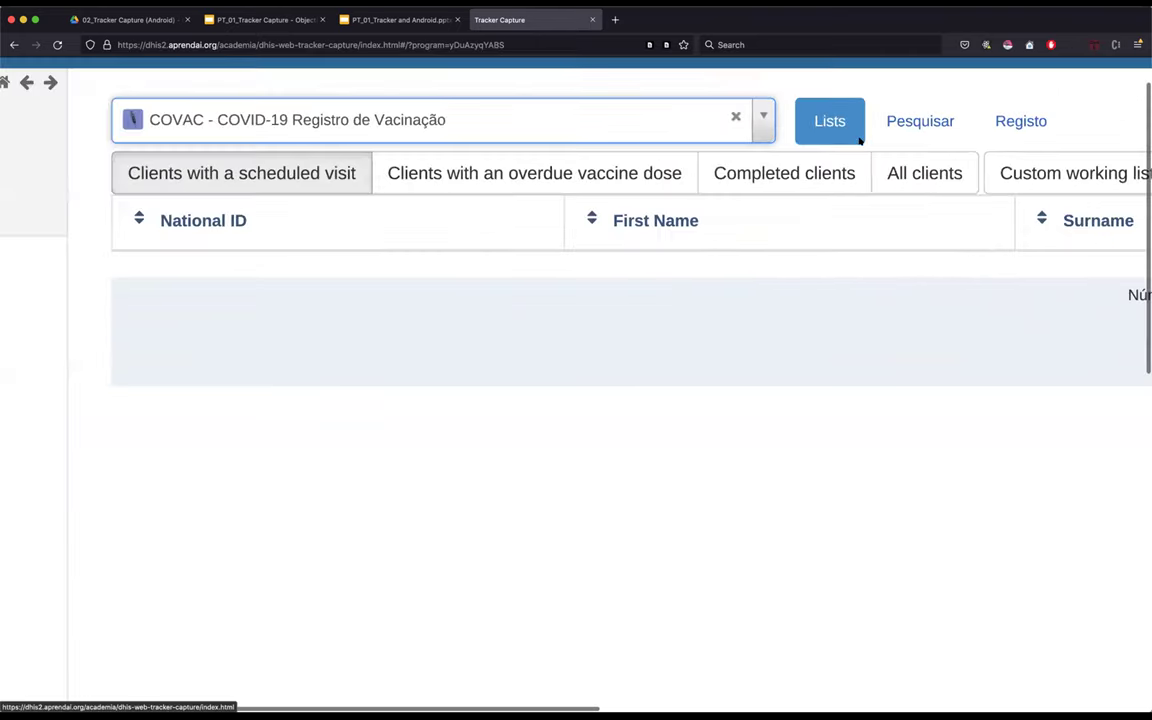
pyautogui.scroll(-5, 488, 108)
pyautogui.scroll(8, 488, 110)
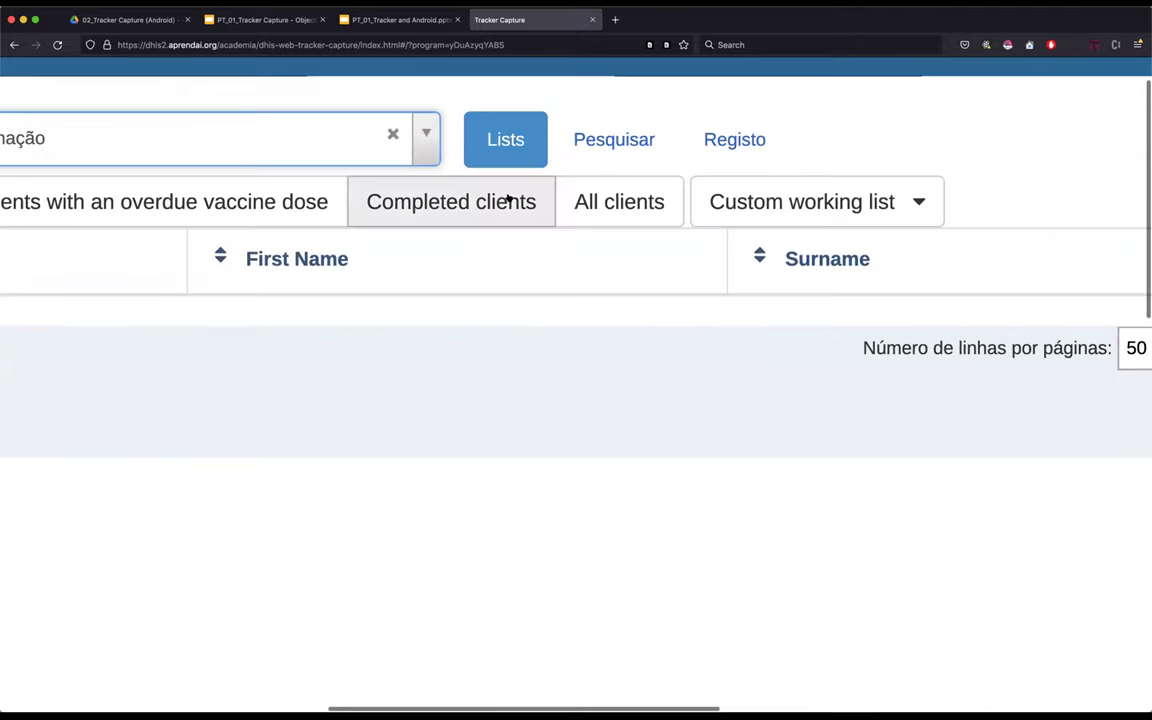
pyautogui.scroll(2, 508, 198)
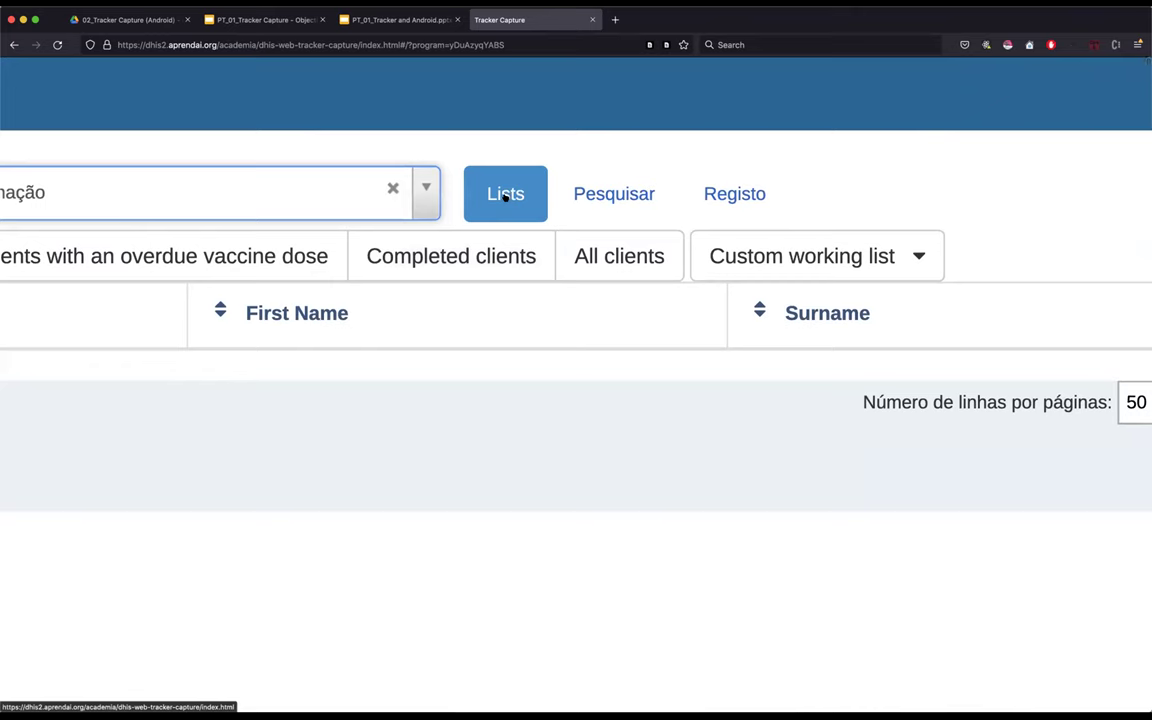
pyautogui.hscroll(-1, 505, 197)
pyautogui.hscroll(-3, 505, 197)
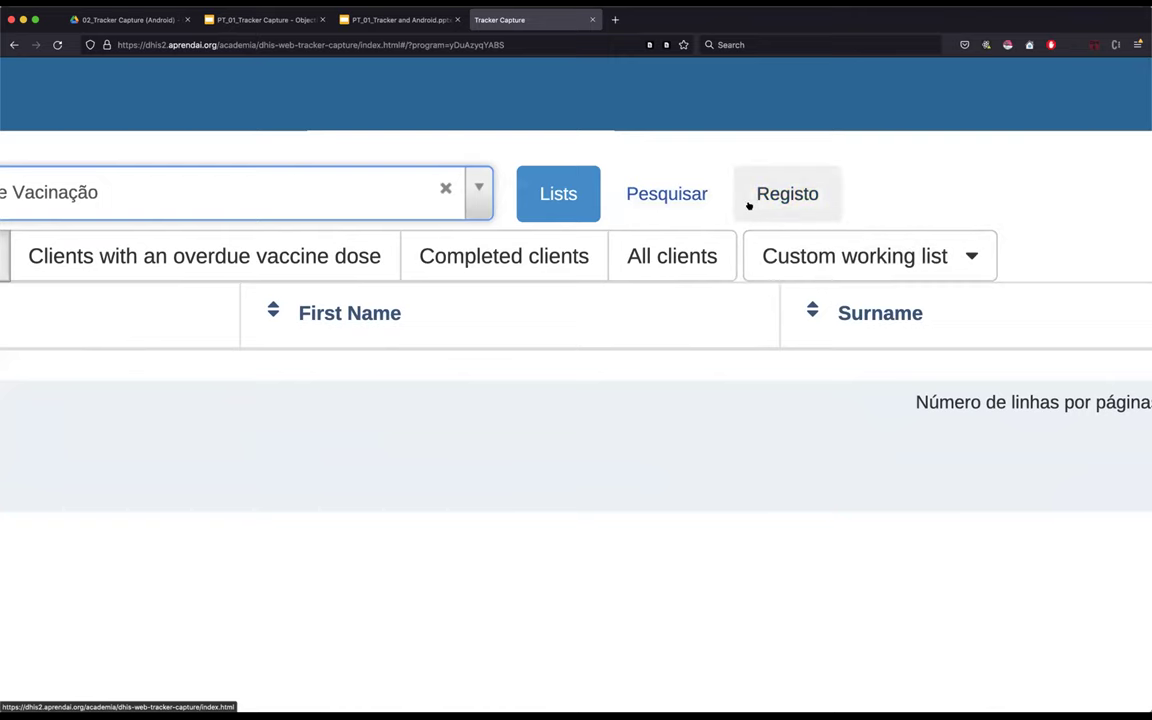
pyautogui.hscroll(-5, 437, 415)
pyautogui.hscroll(-10, 437, 417)
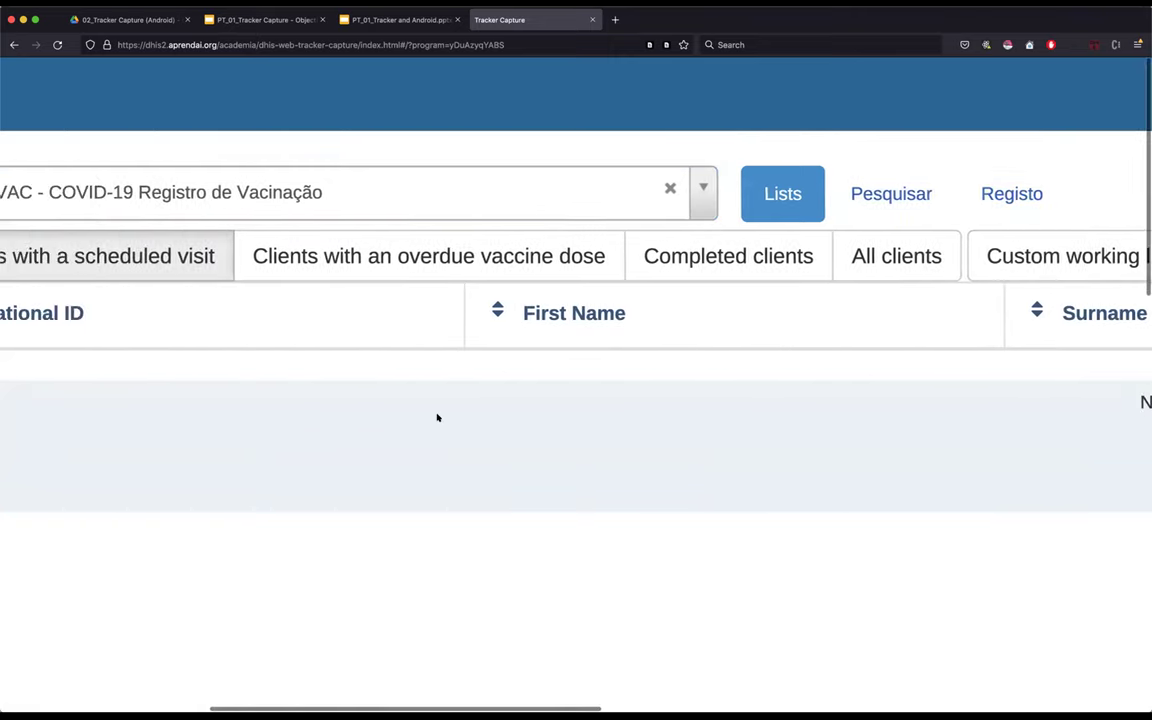
pyautogui.hscroll(-6, 437, 417)
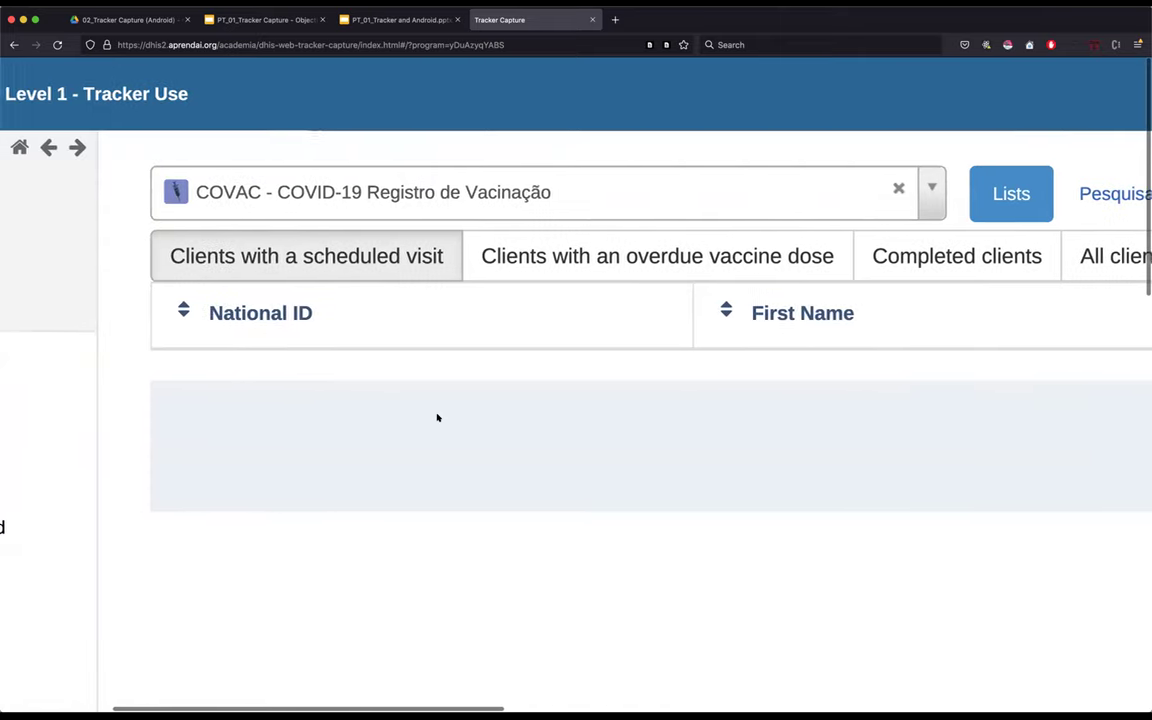
pyautogui.click(407, 190)
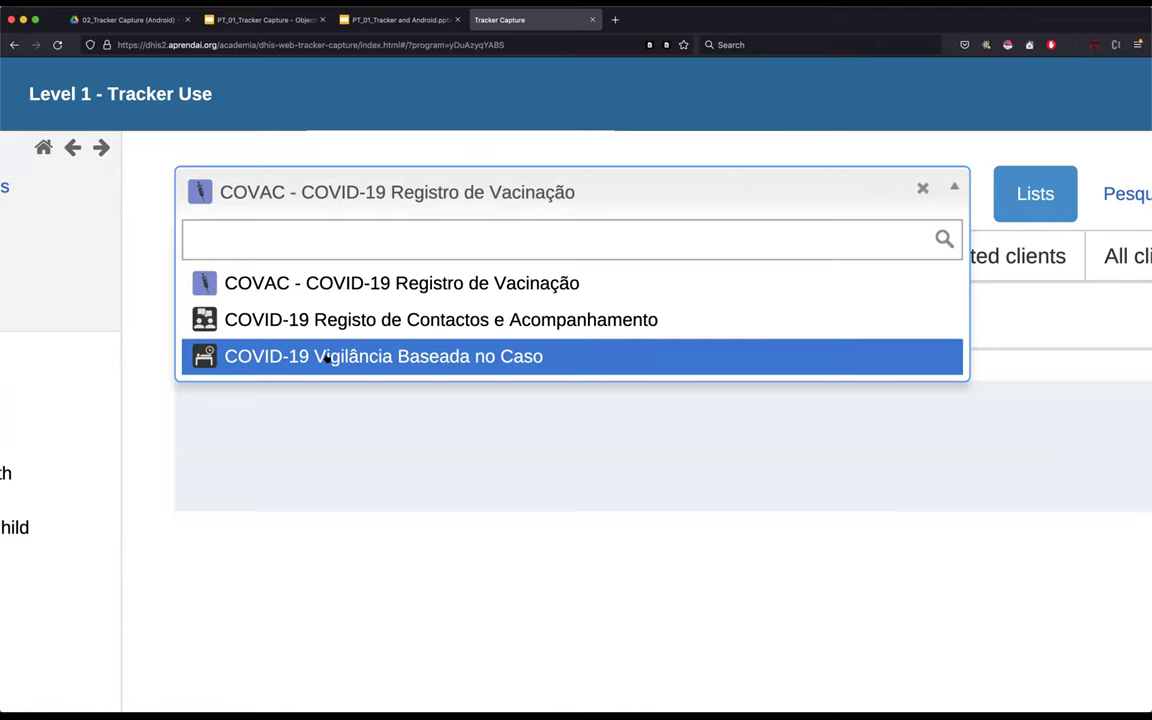
# - Switch the program to COVID-19 Vigilância Baseada no Caso
pyautogui.click(448, 352)
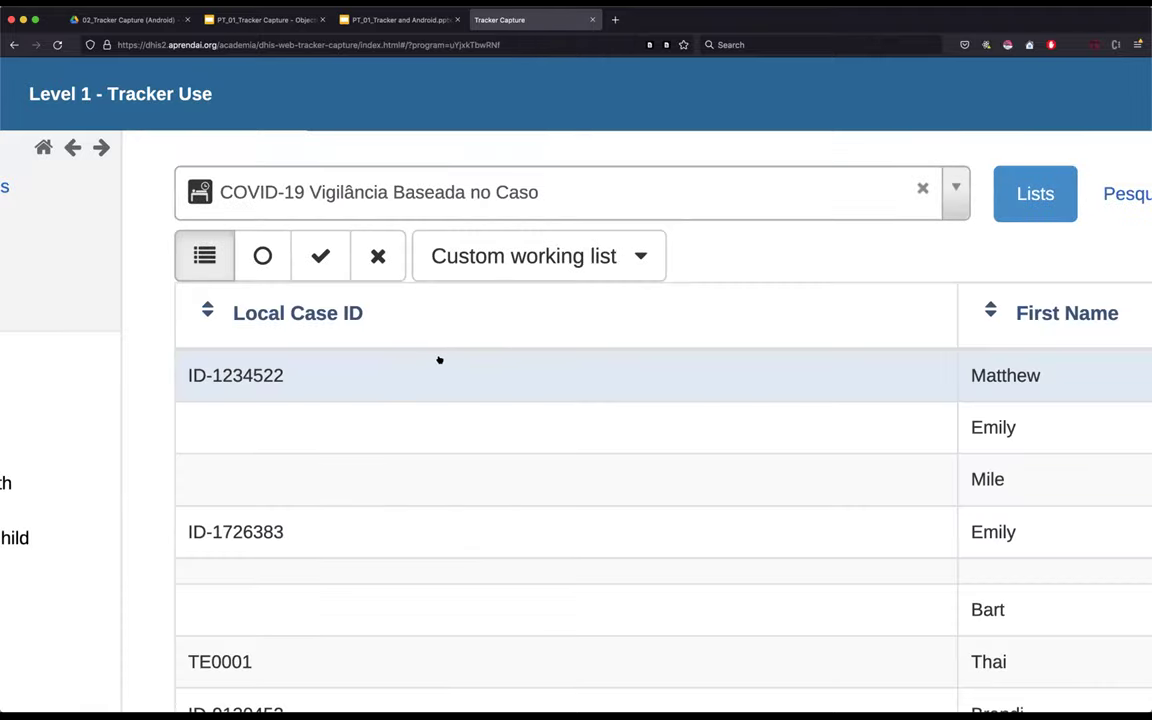
pyautogui.scroll(-5, 448, 352)
pyautogui.scroll(-3, 592, 313)
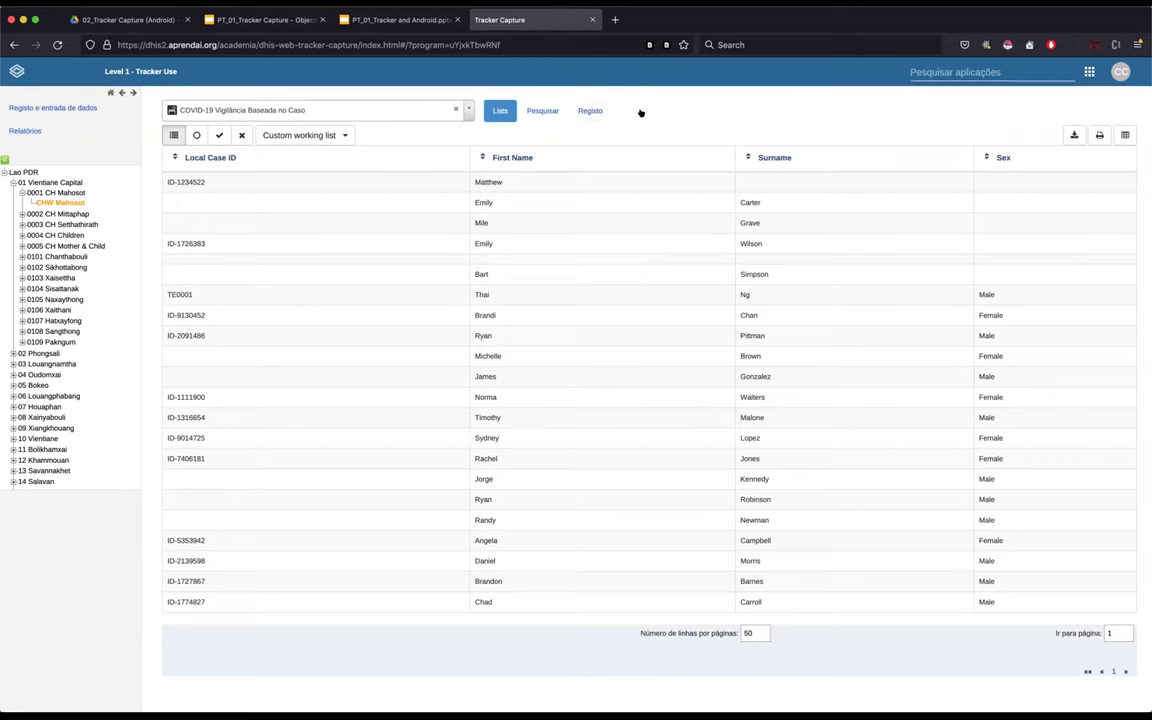
# - Review the case list's Local Case ID, First Name, Surname and Sex columns
pyautogui.click(296, 113)
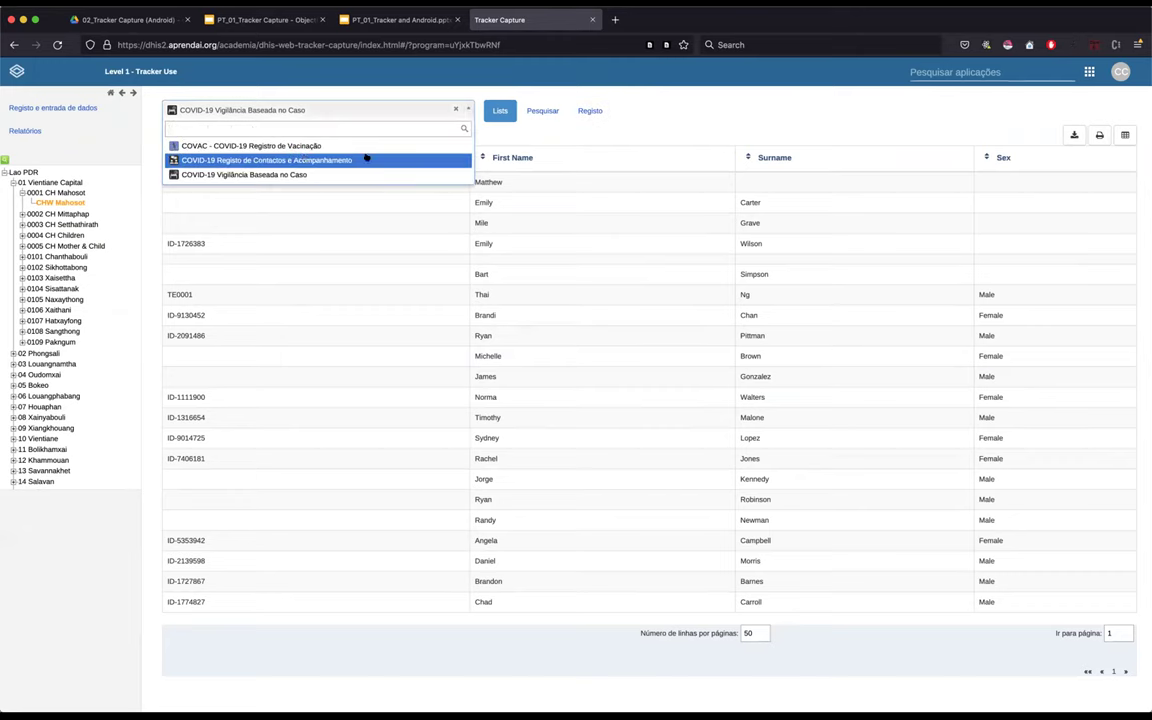
pyautogui.click(579, 136)
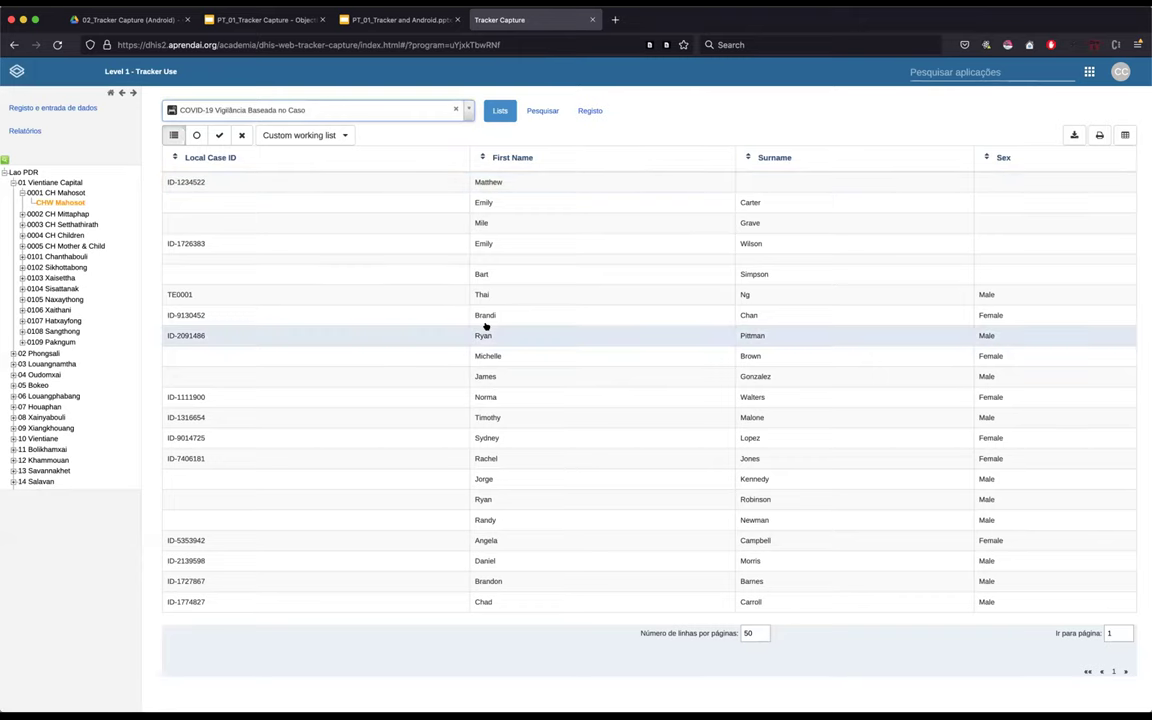
pyautogui.scroll(3, 486, 326)
pyautogui.scroll(4, 486, 326)
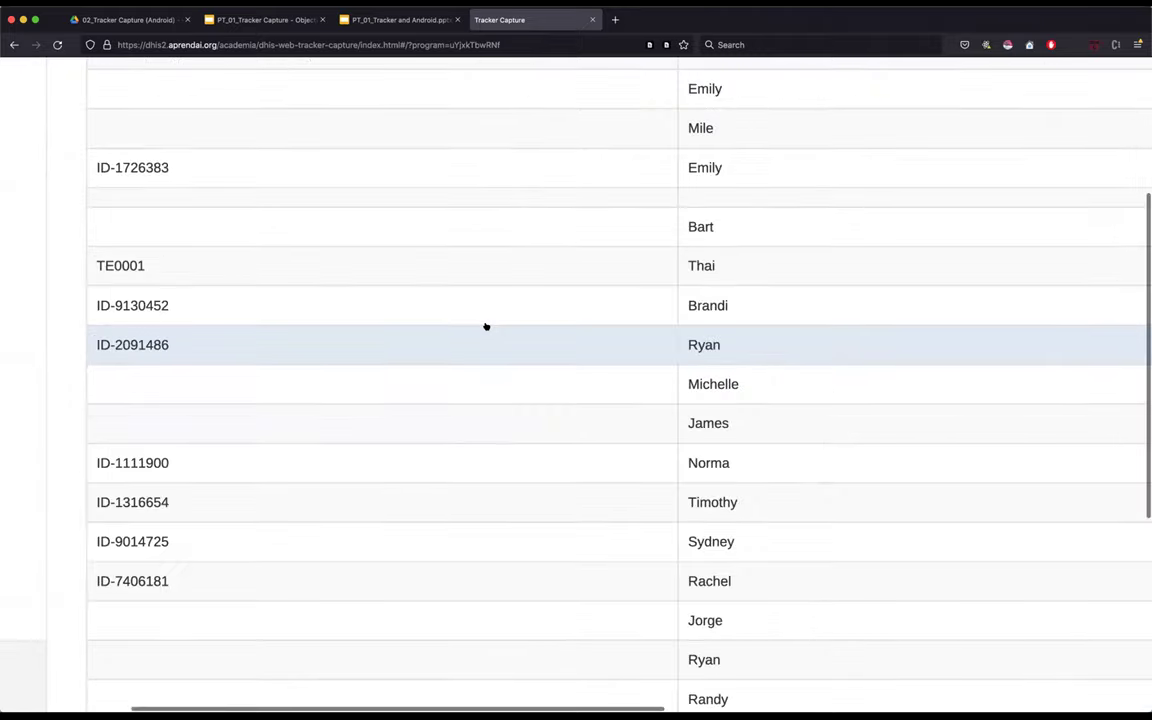
pyautogui.scroll(3, 486, 326)
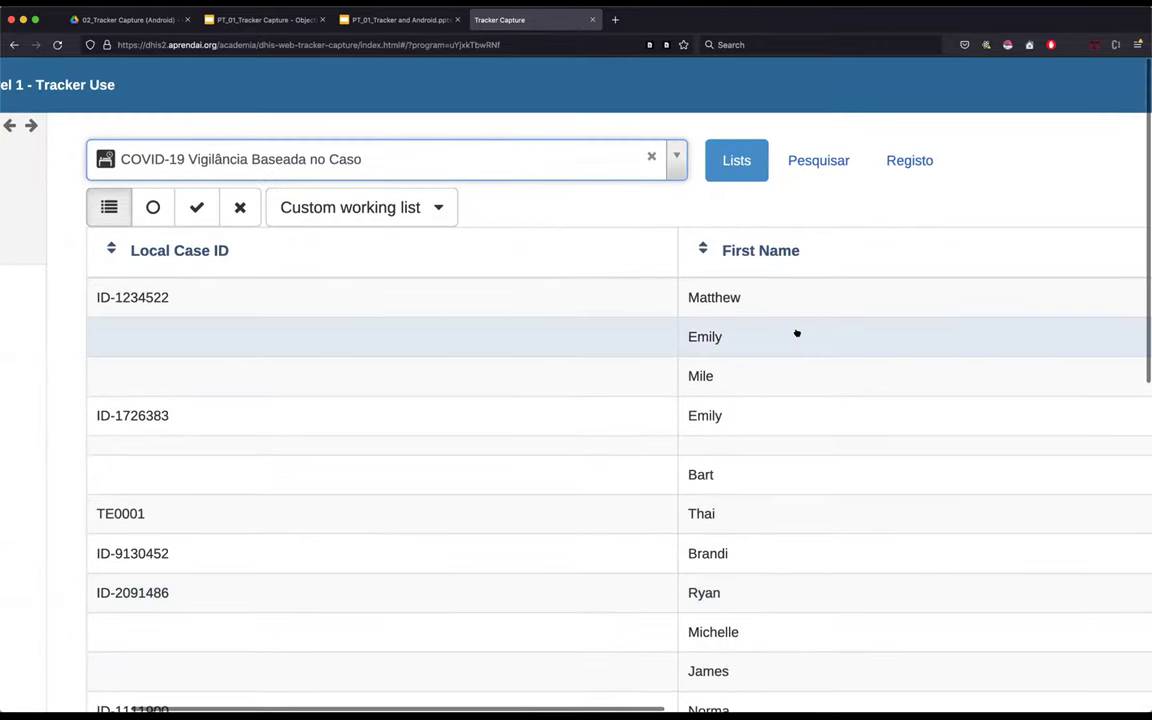
pyautogui.hscroll(10, 797, 333)
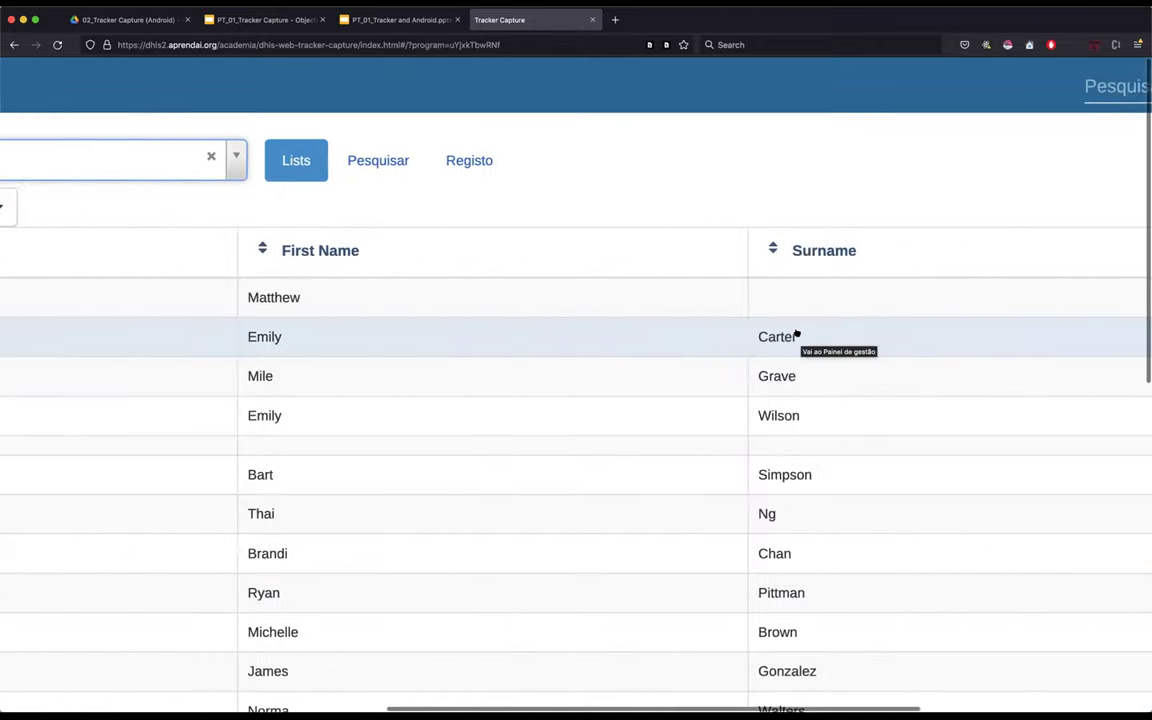
pyautogui.hscroll(5, 797, 333)
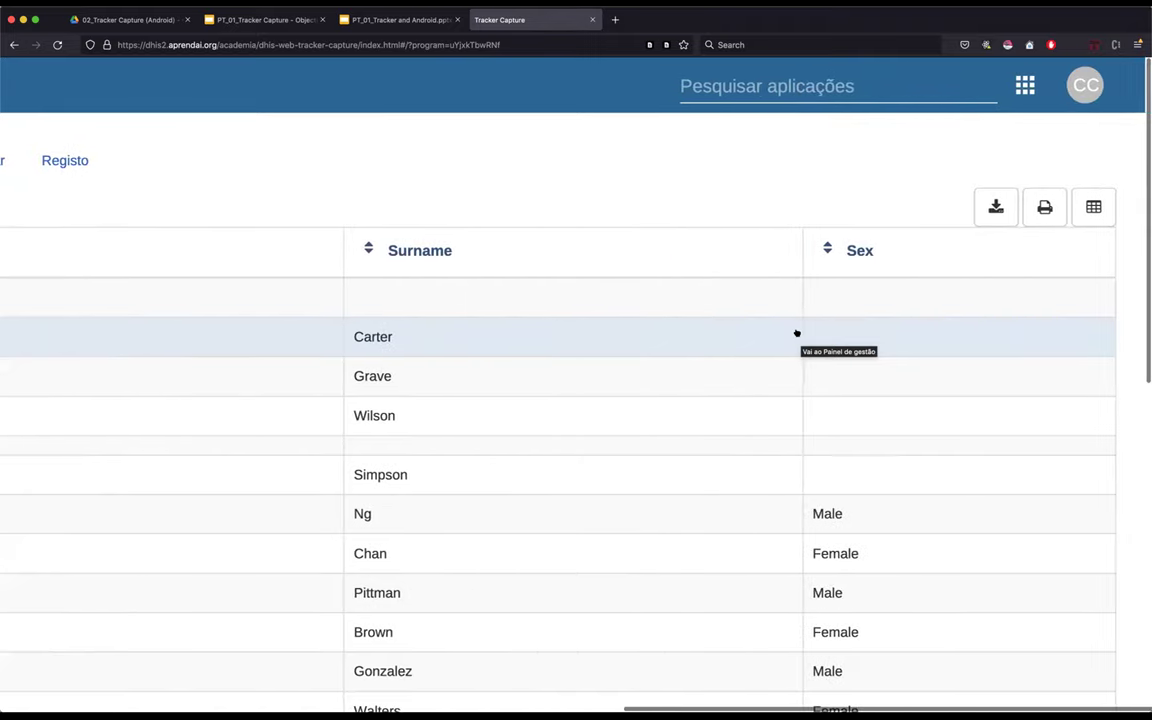
pyautogui.hscroll(-1, 797, 333)
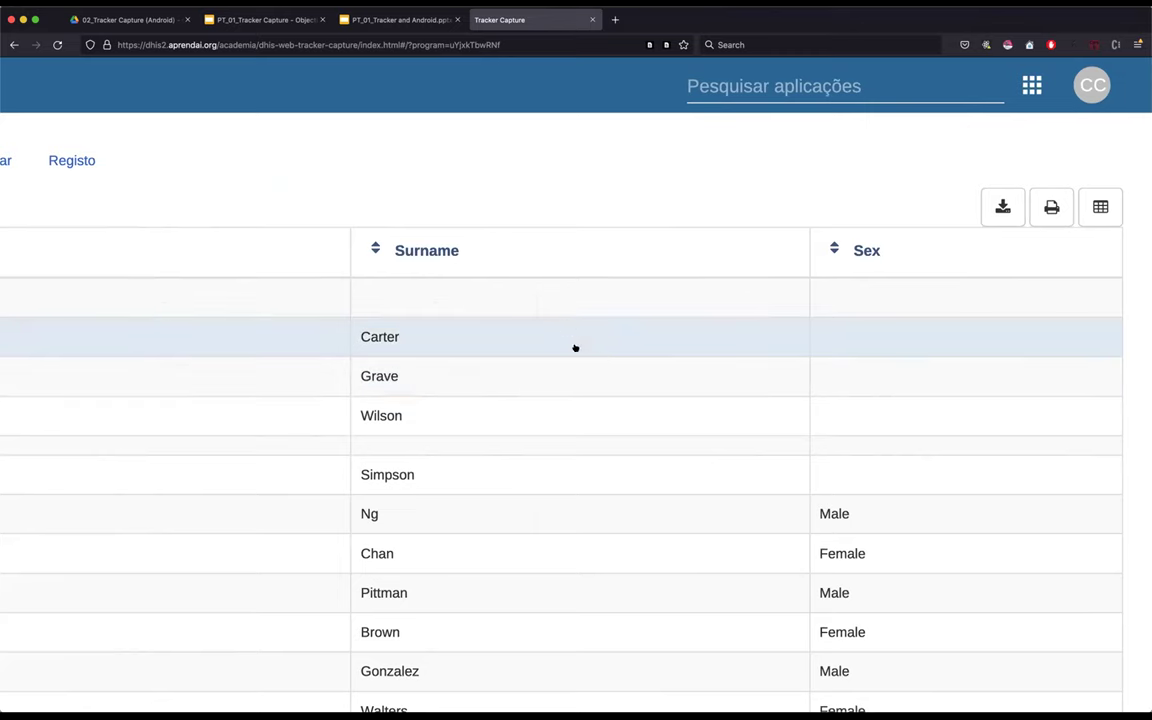
# - Open the case list's column chooser, showing Local Case ID, First Name, Surname and Sex enabled
pyautogui.scroll(-5, 575, 348)
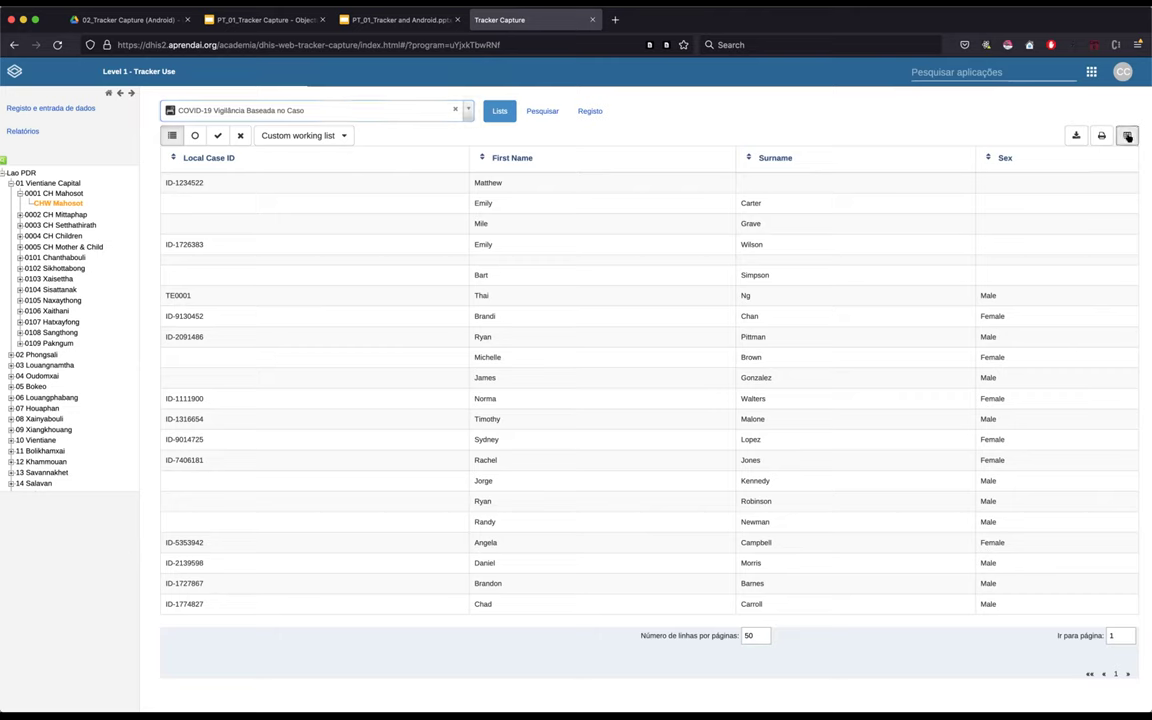
pyautogui.click(1128, 136)
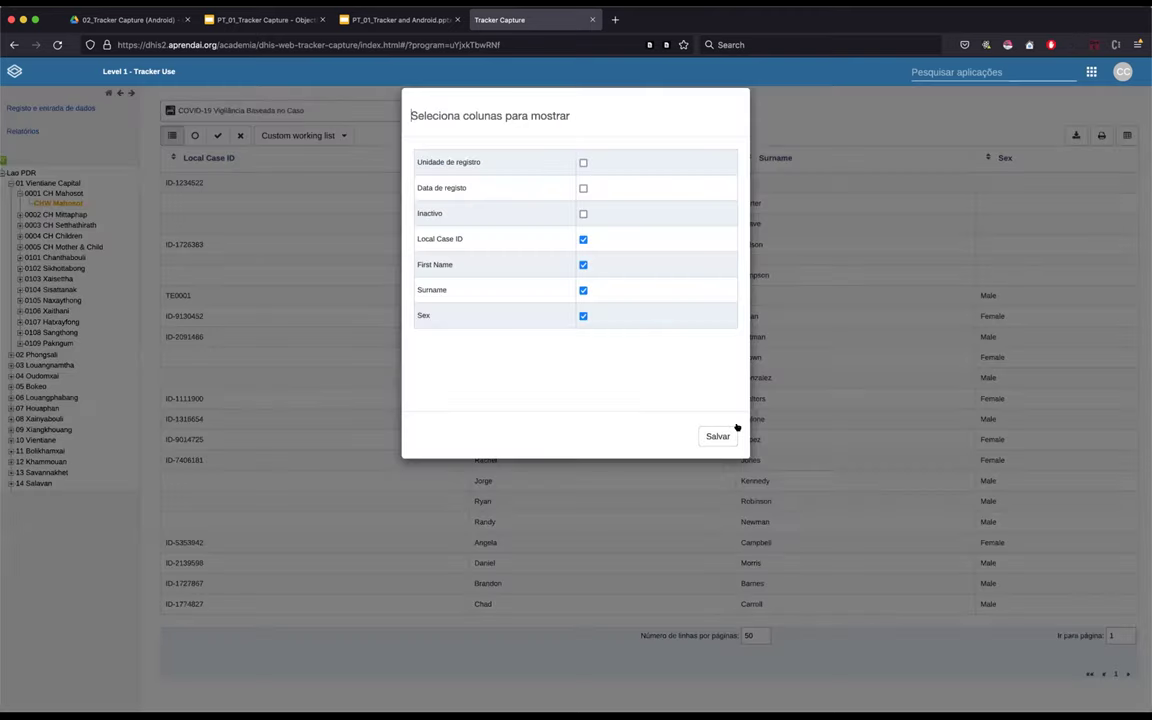
# - Close and reopen the column chooser, then zoom the browser out twice so it fits
pyautogui.click(718, 436)
pyautogui.scroll(5, 1054, 121)
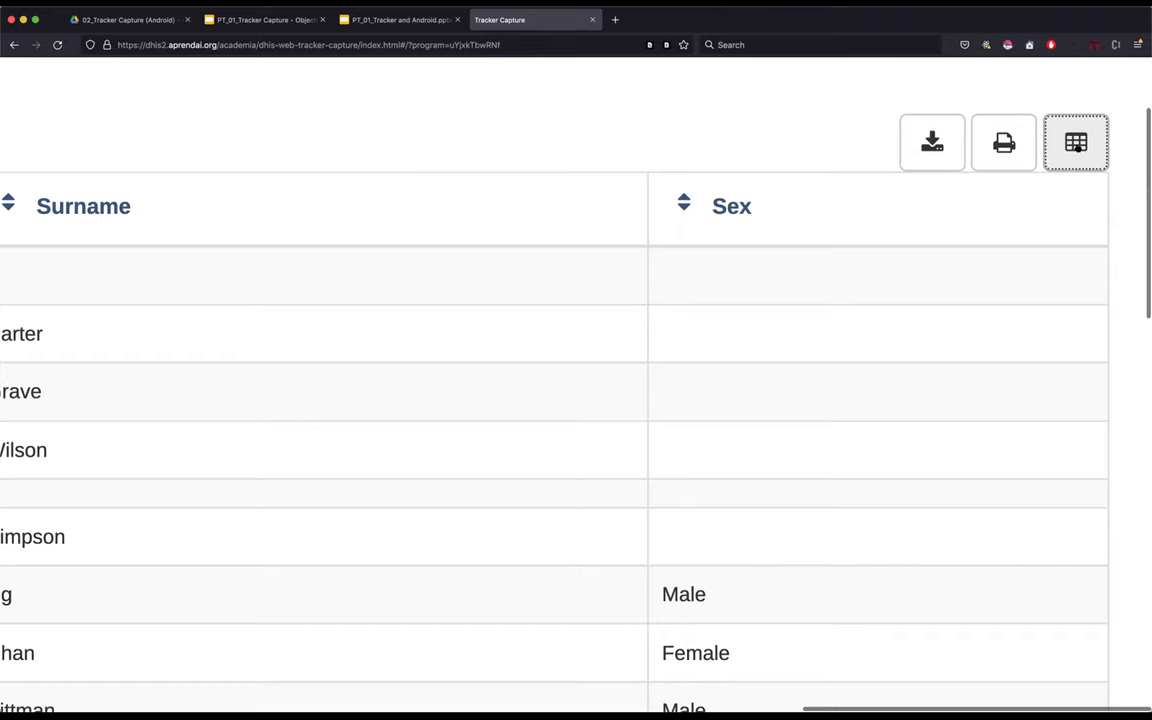
pyautogui.click(1077, 145)
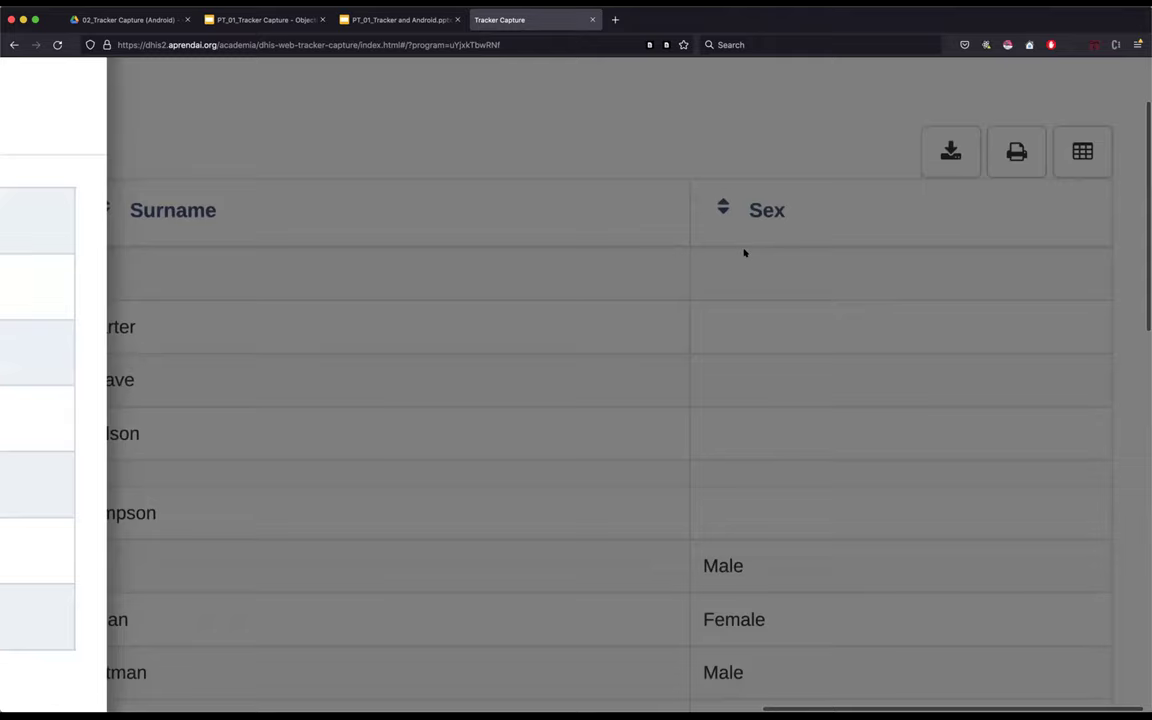
pyautogui.hotkey('ctrl', '-')
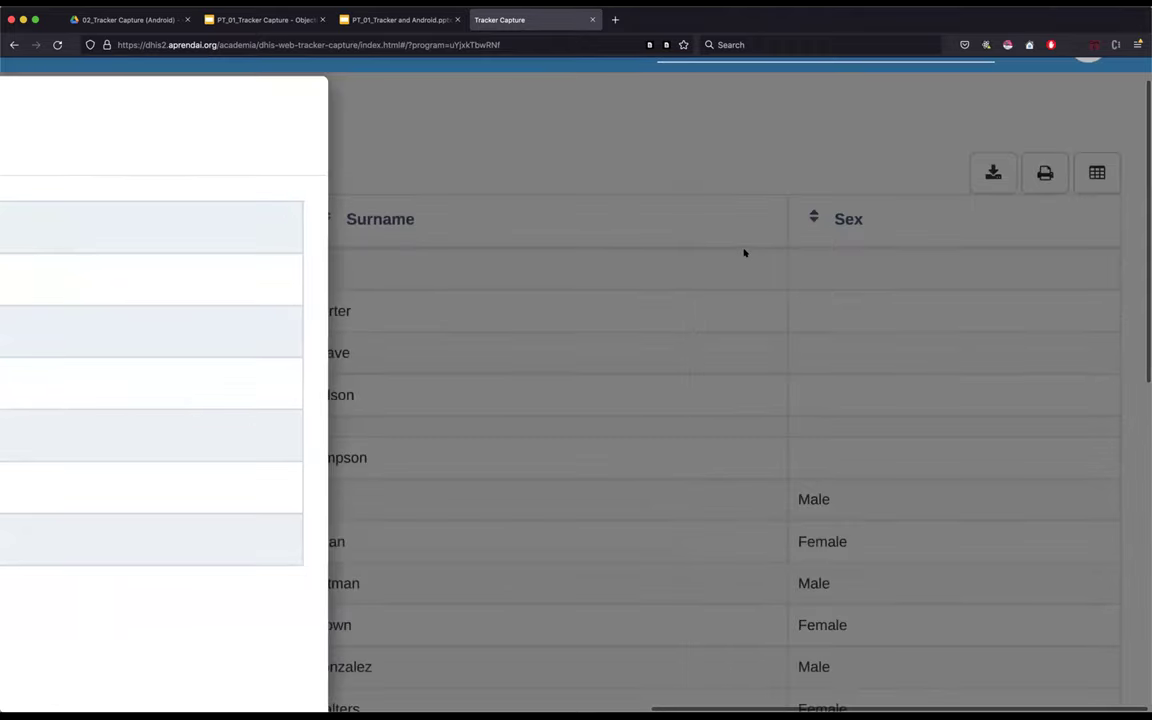
pyautogui.hotkey('ctrl', '-')
pyautogui.hotkey('ctrl', '-')
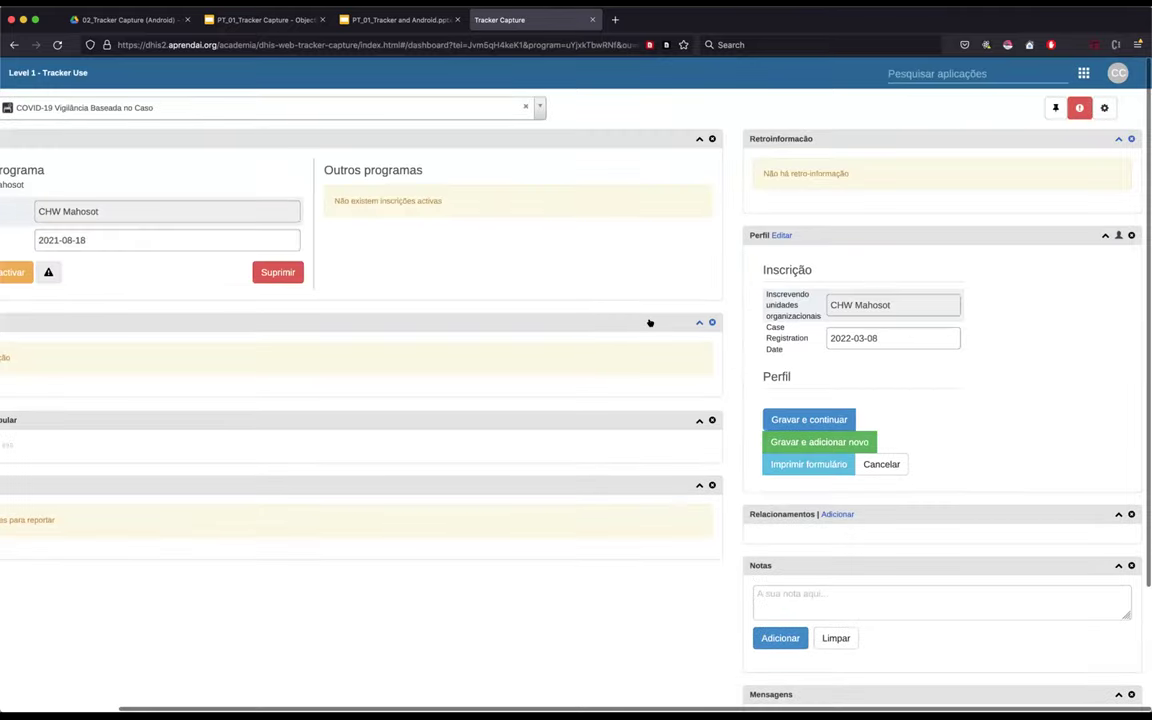
# - Save the case profile with 'Gravar e continuar' and return to the CHW Mahosot case list
pyautogui.click(806, 420)
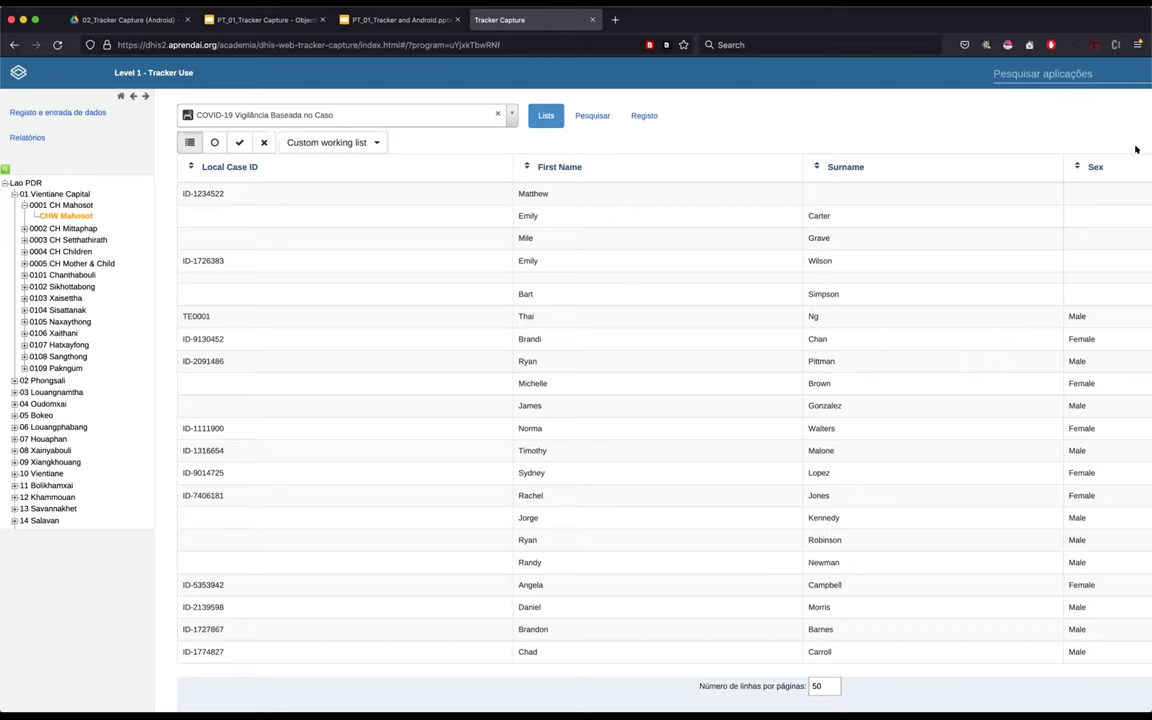
pyautogui.hscroll(3, 1136, 149)
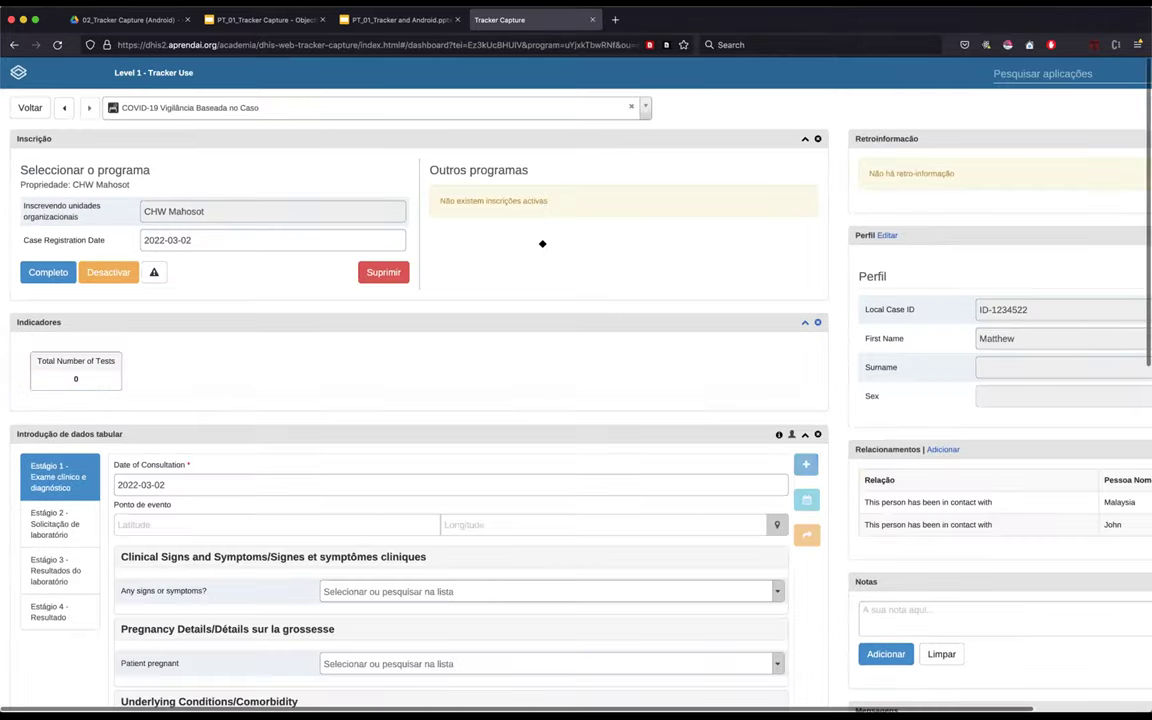
pyautogui.tripleClick(542, 243)
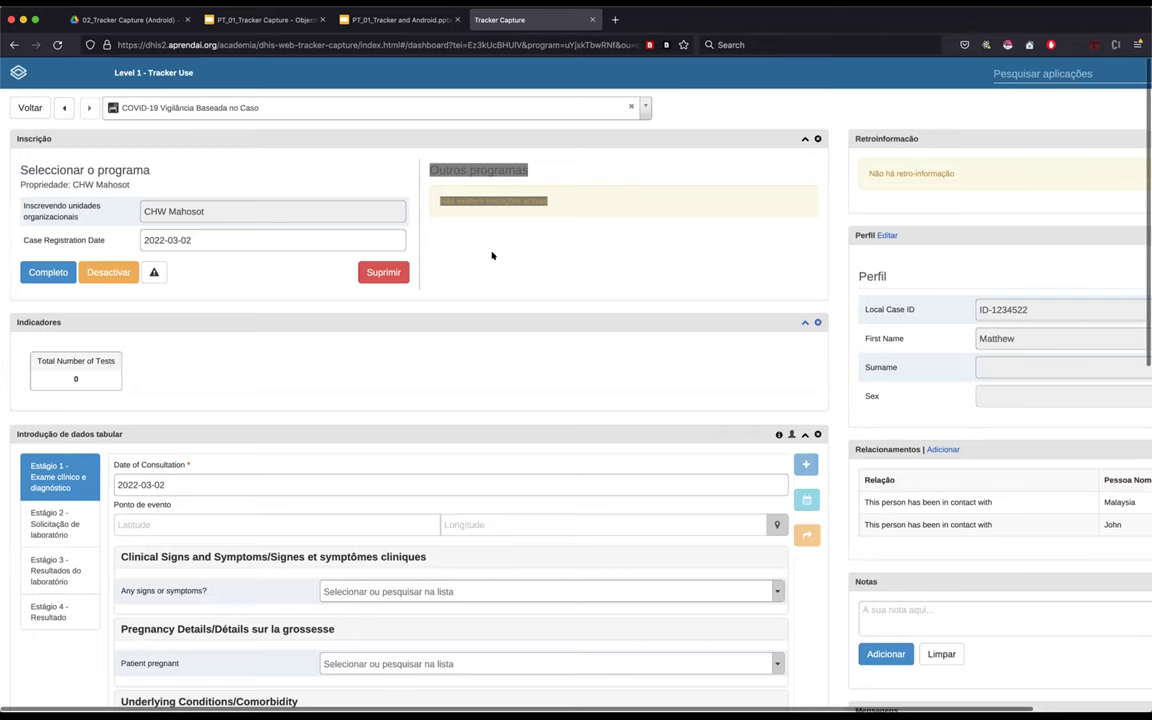
pyautogui.click(491, 255)
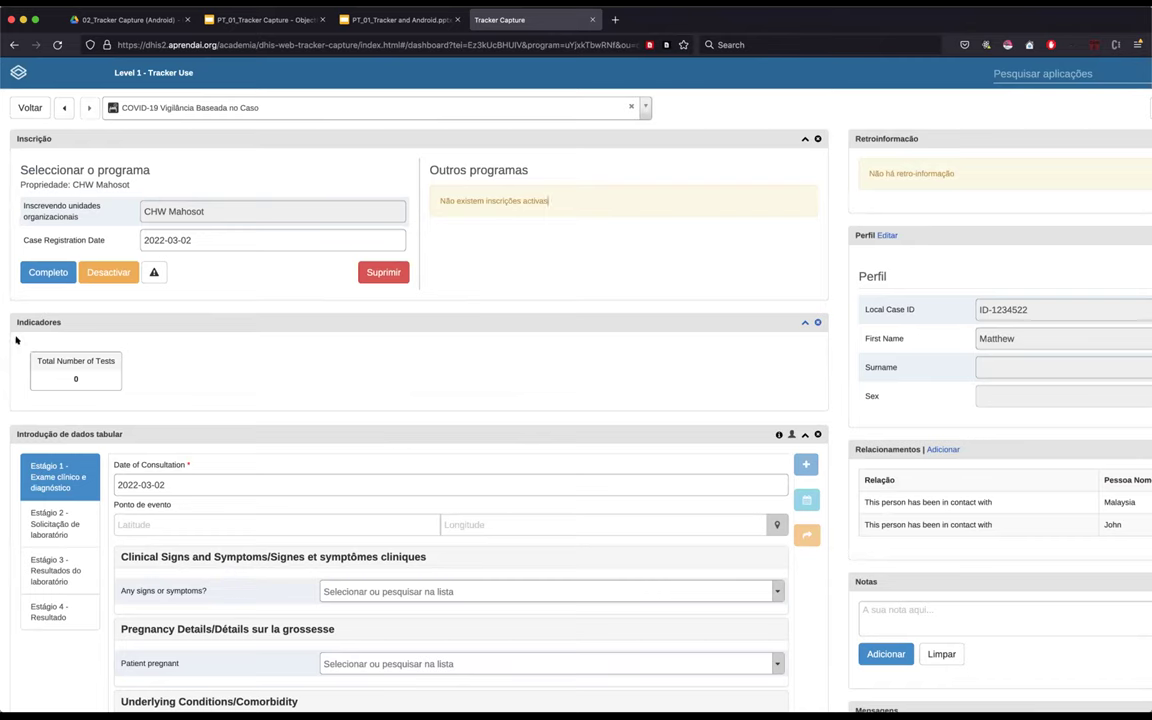
pyautogui.click(101, 388)
pyautogui.click(22, 346)
pyautogui.press('End')
pyautogui.scroll(-2, 558, 266)
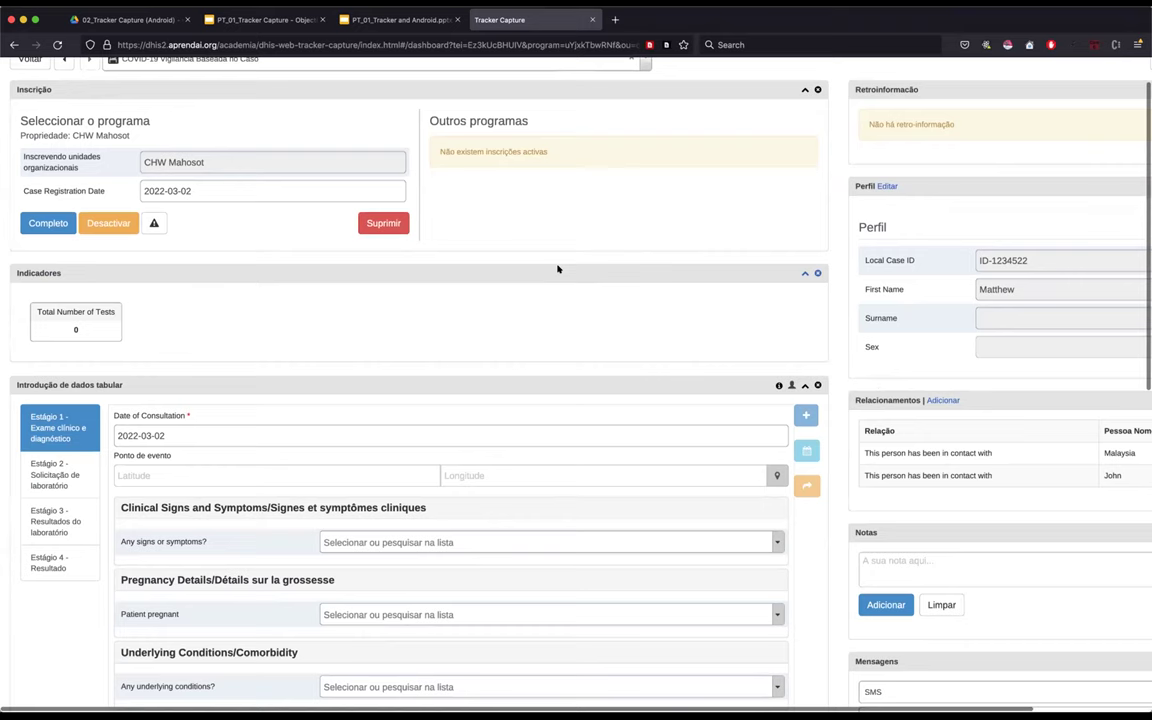
pyautogui.scroll(-1, 558, 268)
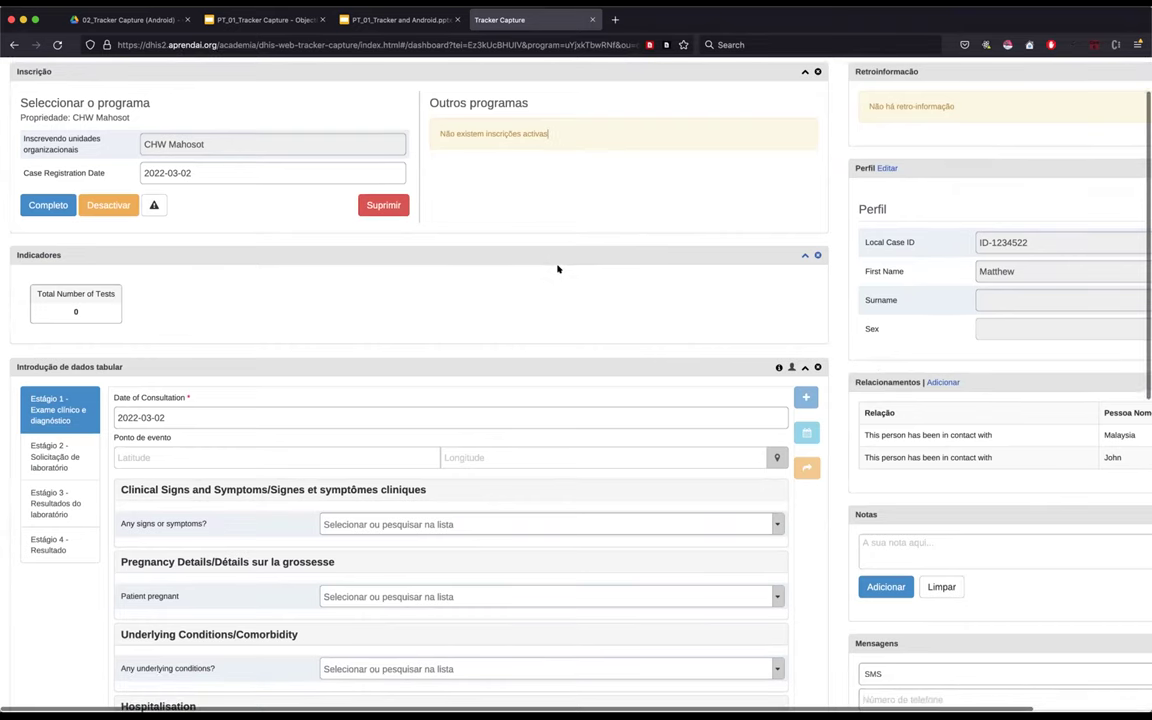
pyautogui.scroll(1, 162, 118)
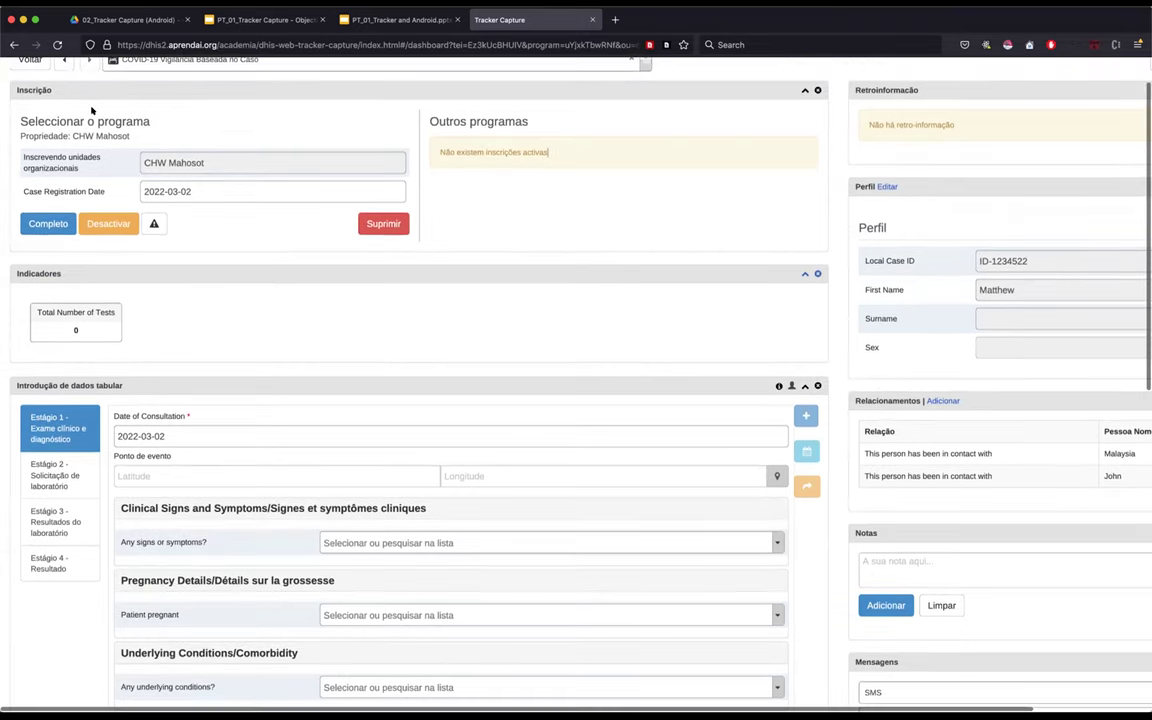
pyautogui.scroll(2, 91, 110)
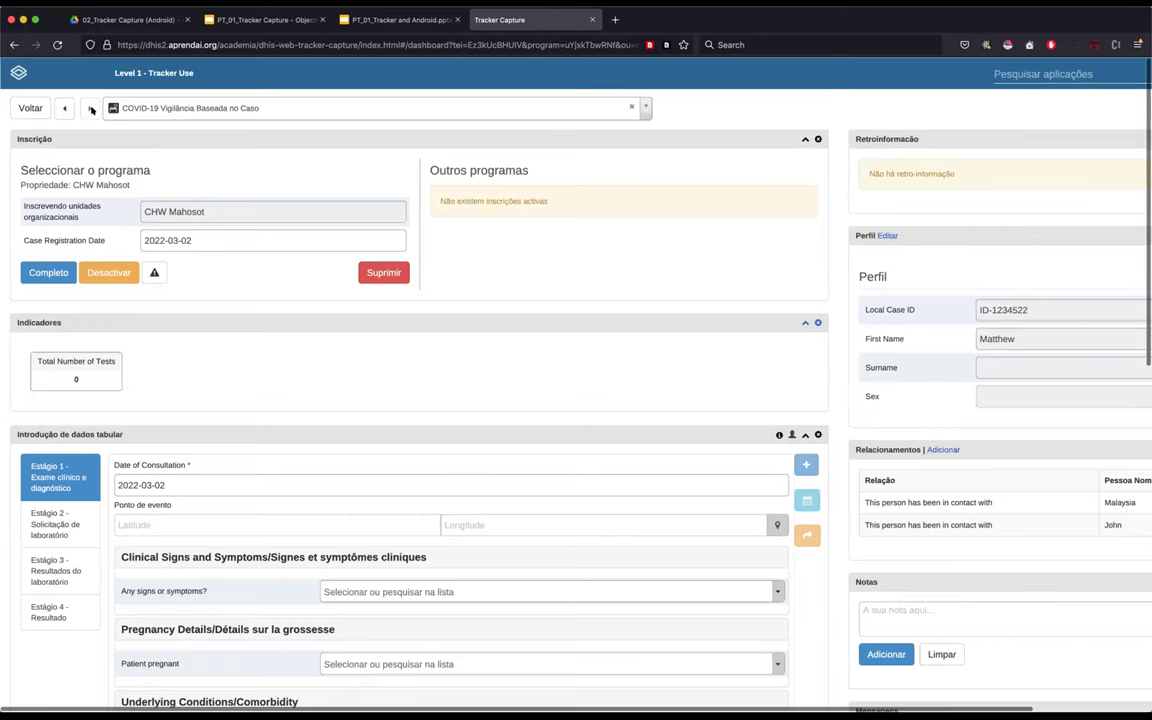
pyautogui.scroll(5, 91, 110)
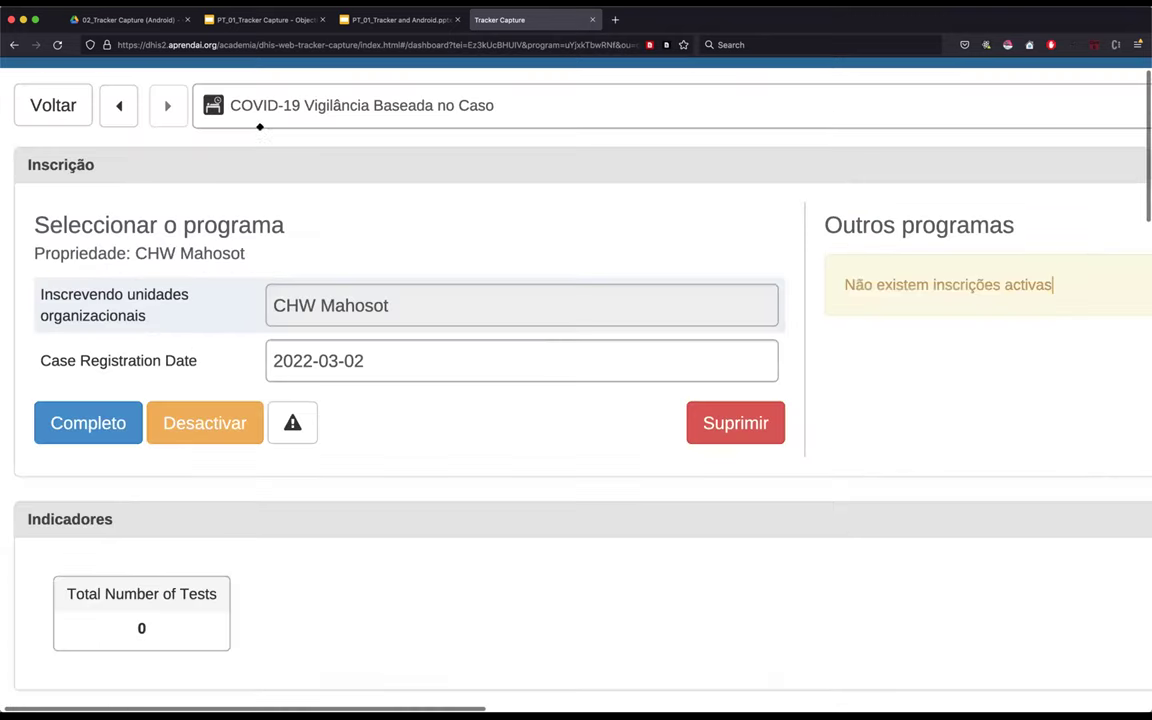
pyautogui.scroll(-2, 360, 147)
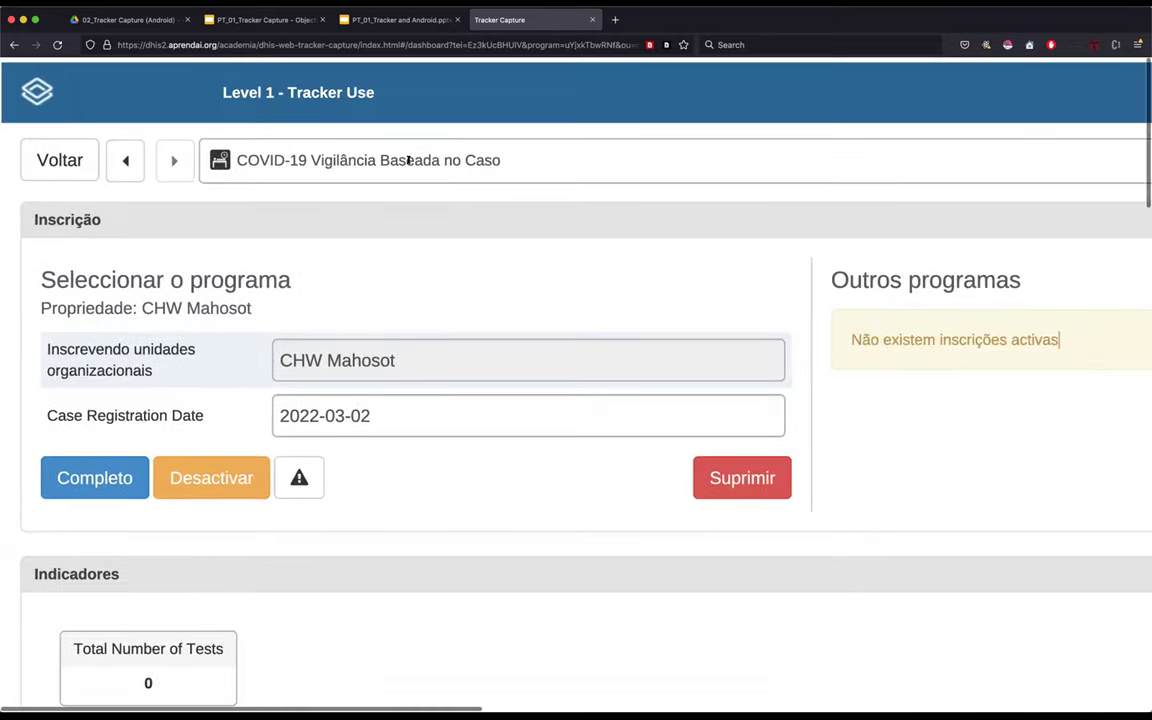
pyautogui.scroll(-1, 390, 167)
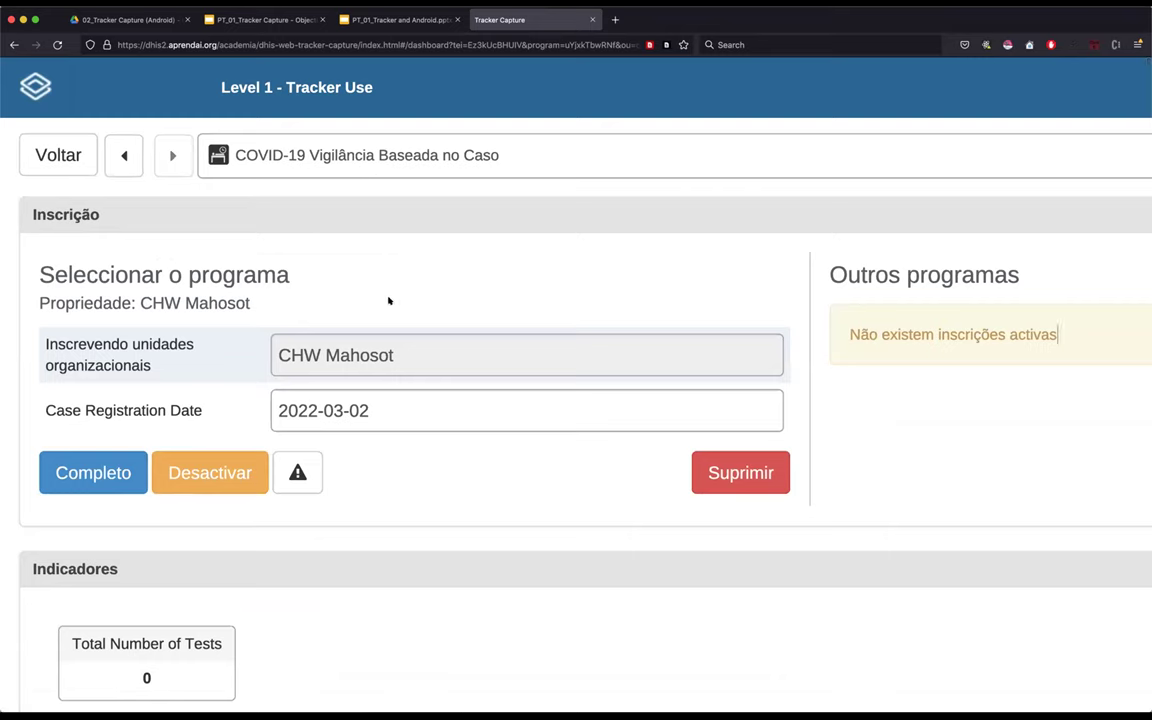
pyautogui.moveTo(39, 272); pyautogui.dragTo(188, 274)
pyautogui.click(290, 276)
pyautogui.click(167, 272)
pyautogui.doubleClick(120, 274)
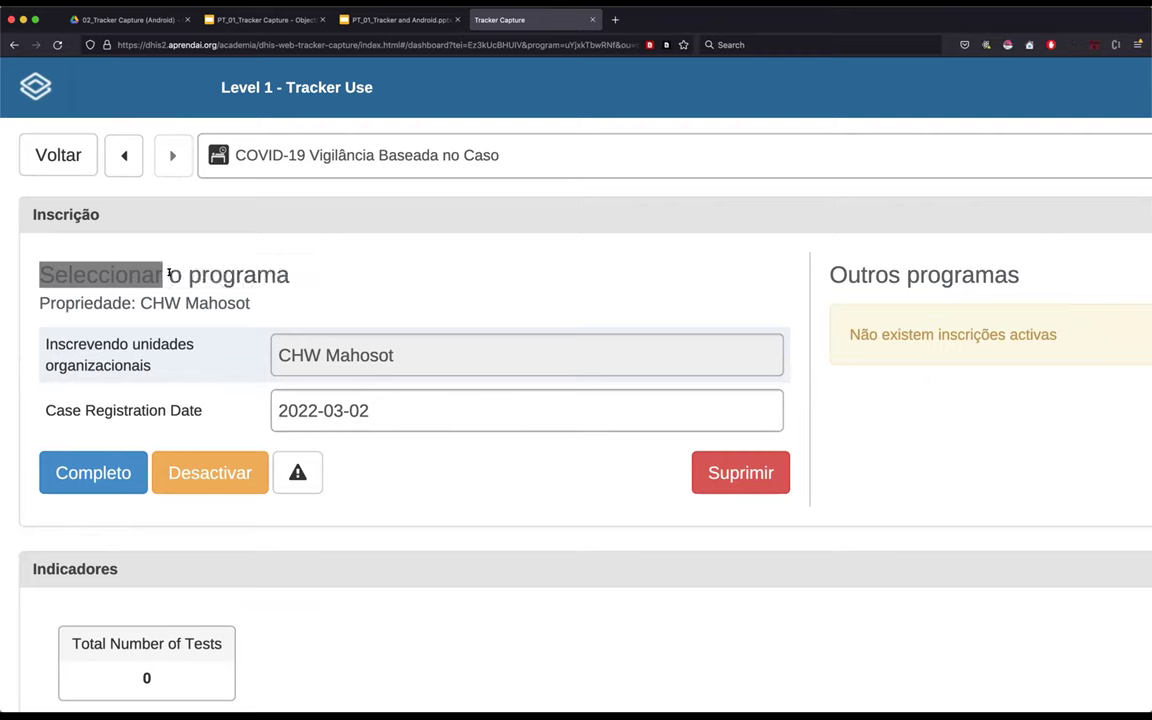
pyautogui.tripleClick(160, 273)
pyautogui.doubleClick(197, 272)
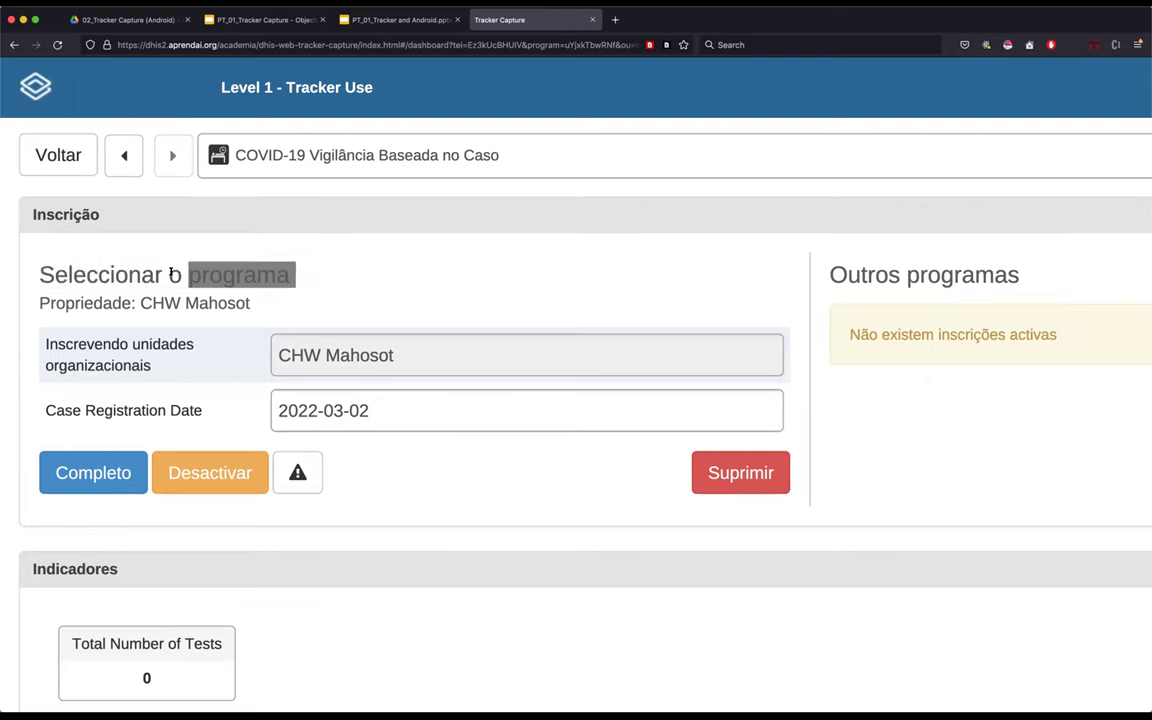
pyautogui.click(172, 274)
pyautogui.doubleClick(112, 274)
pyautogui.click(160, 274)
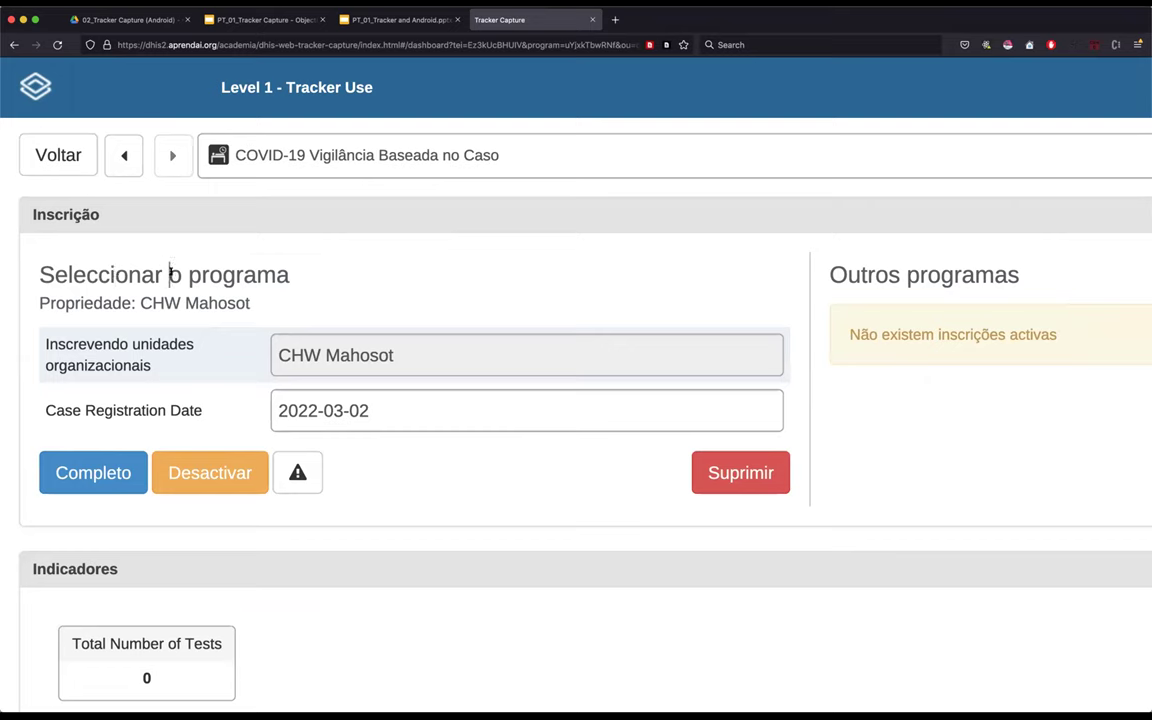
pyautogui.doubleClick(223, 274)
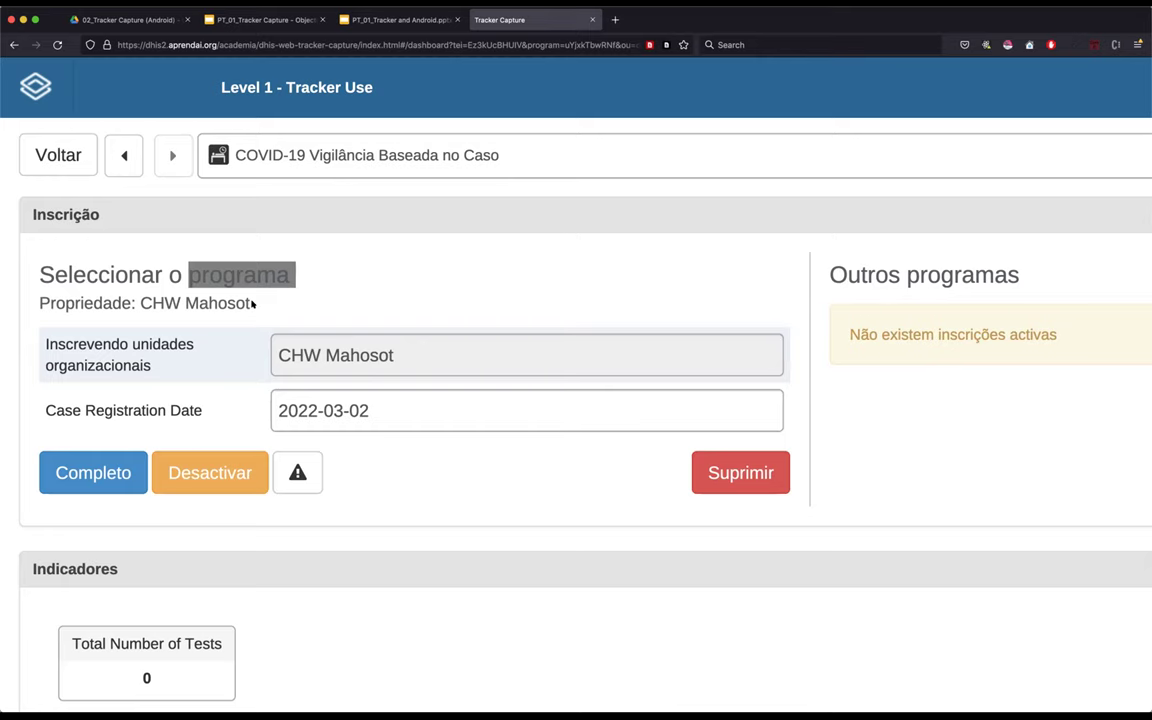
pyautogui.scroll(-2, 253, 303)
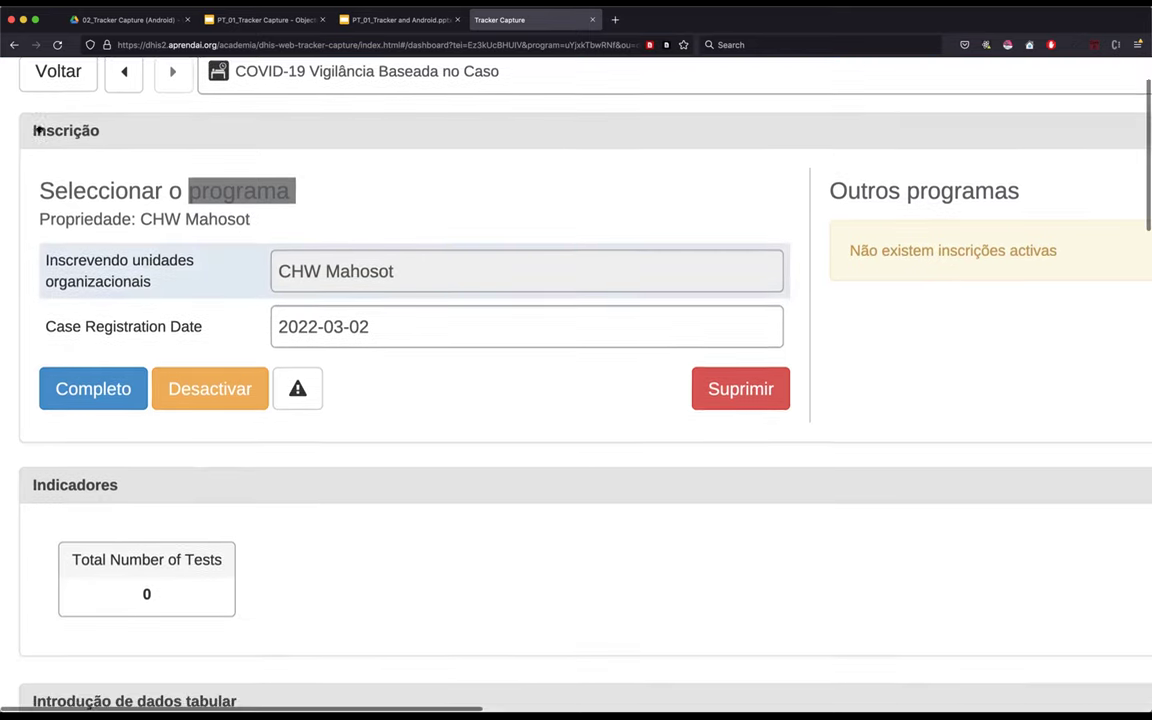
pyautogui.click(36, 130)
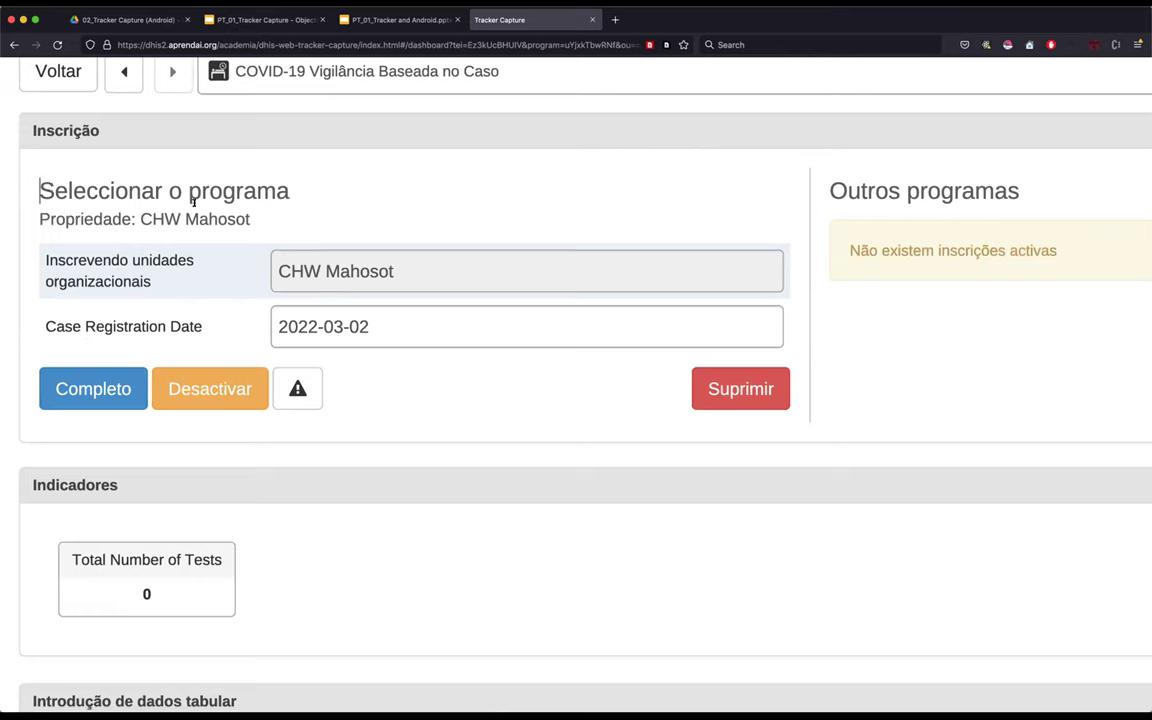
pyautogui.moveTo(140, 214); pyautogui.dragTo(258, 221)
pyautogui.click(265, 224)
pyautogui.moveTo(140, 218); pyautogui.dragTo(257, 221)
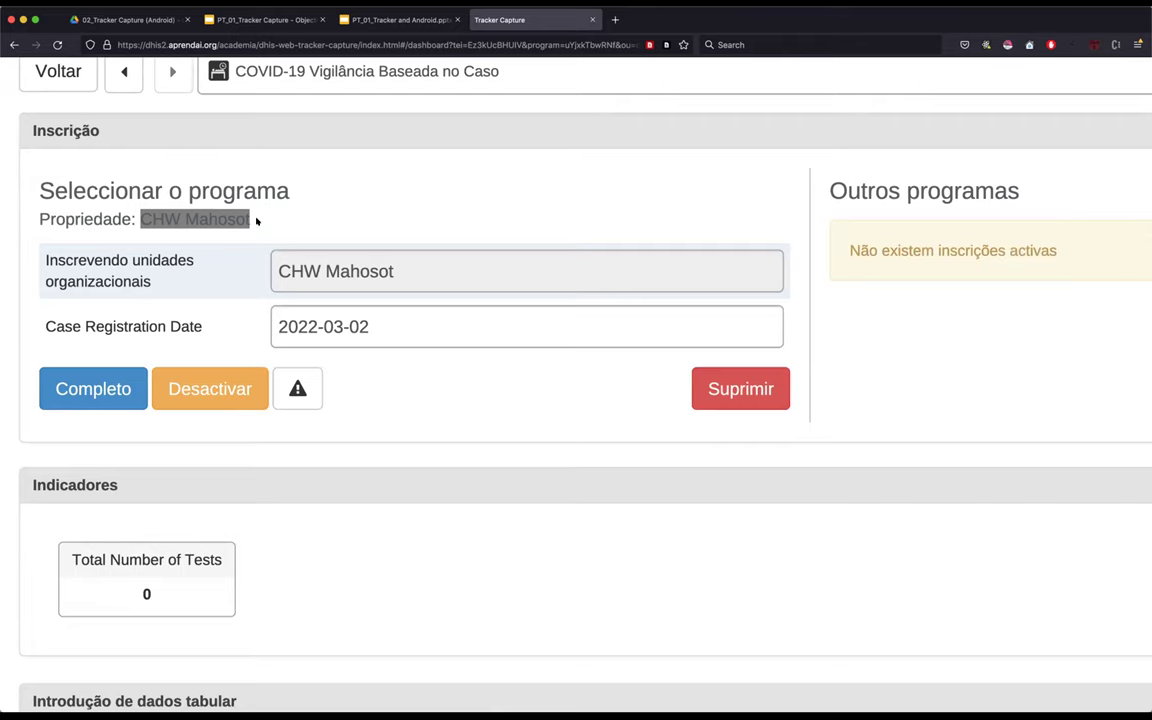
pyautogui.click(255, 245)
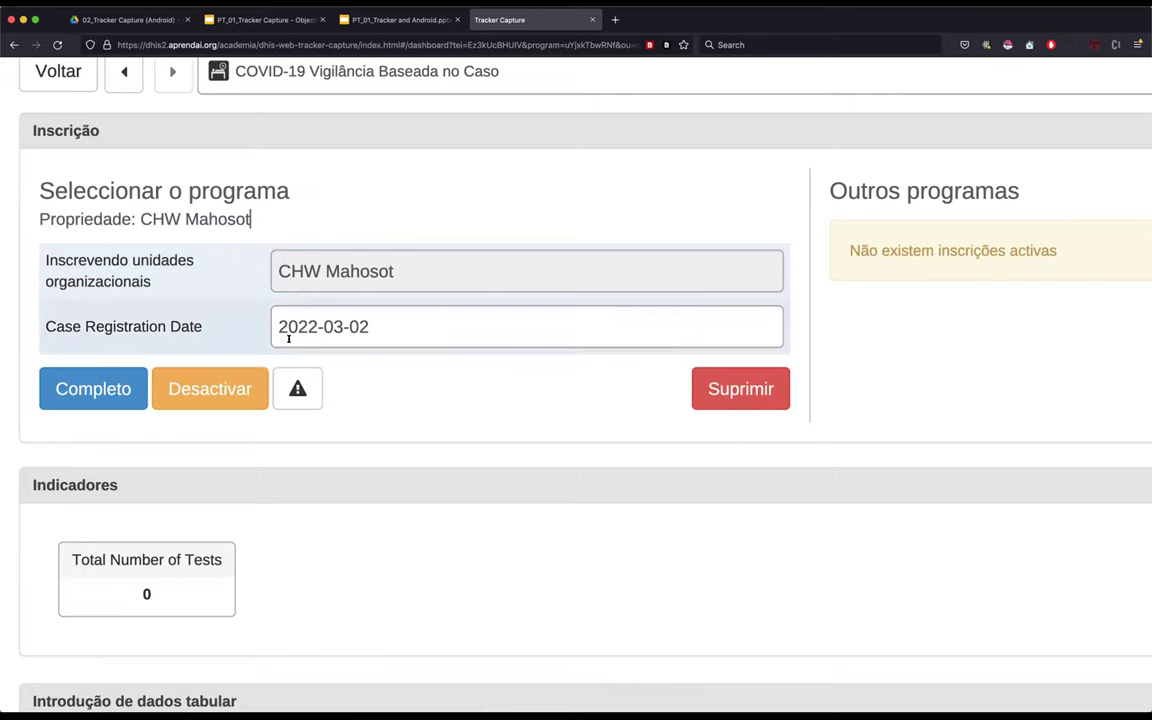
pyautogui.click(391, 323)
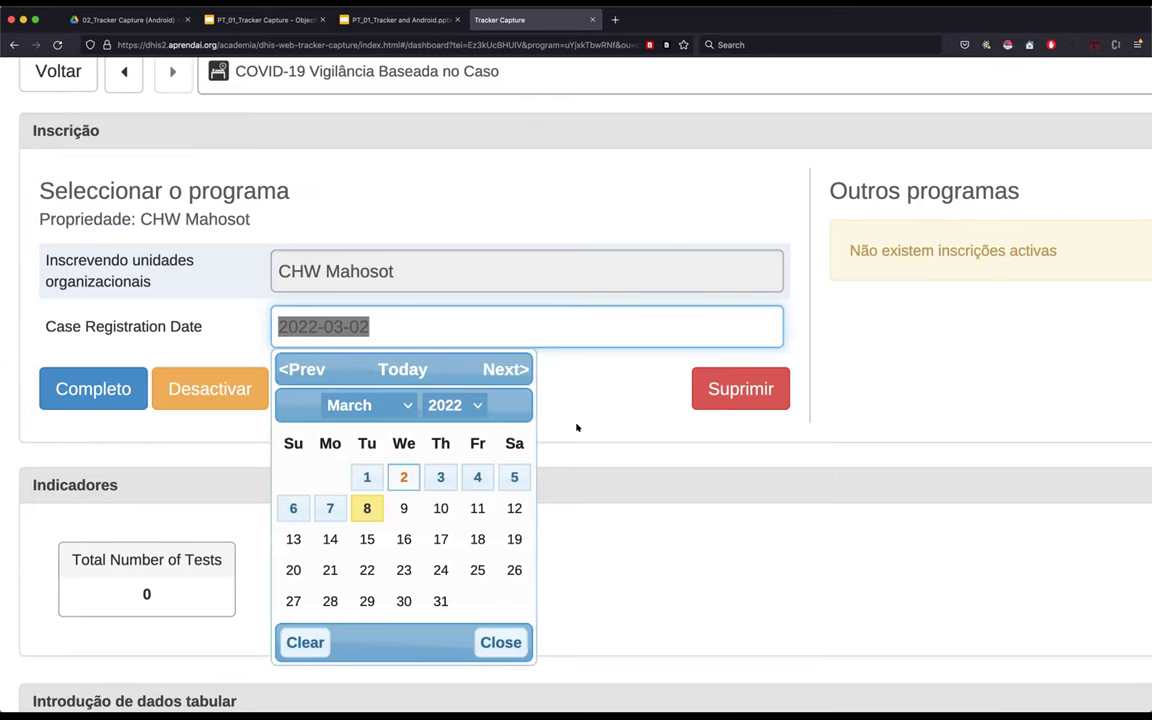
pyautogui.click(576, 428)
pyautogui.scroll(-2, 576, 427)
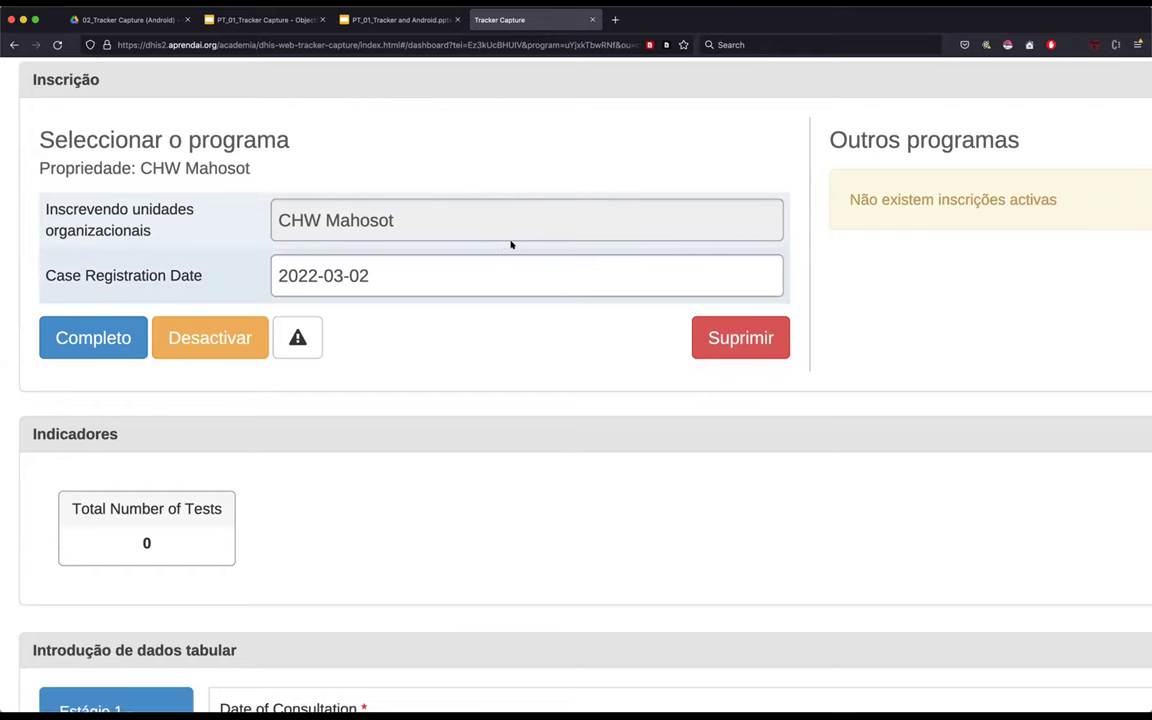
pyautogui.scroll(-2, 494, 386)
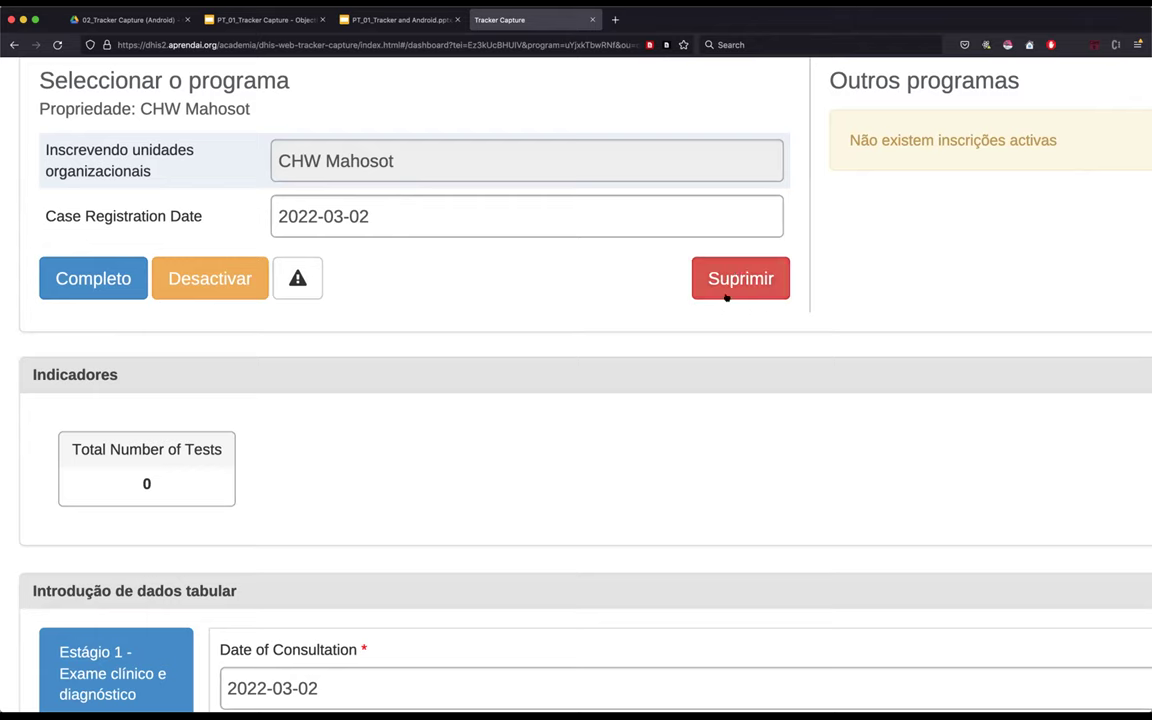
pyautogui.scroll(1, 749, 306)
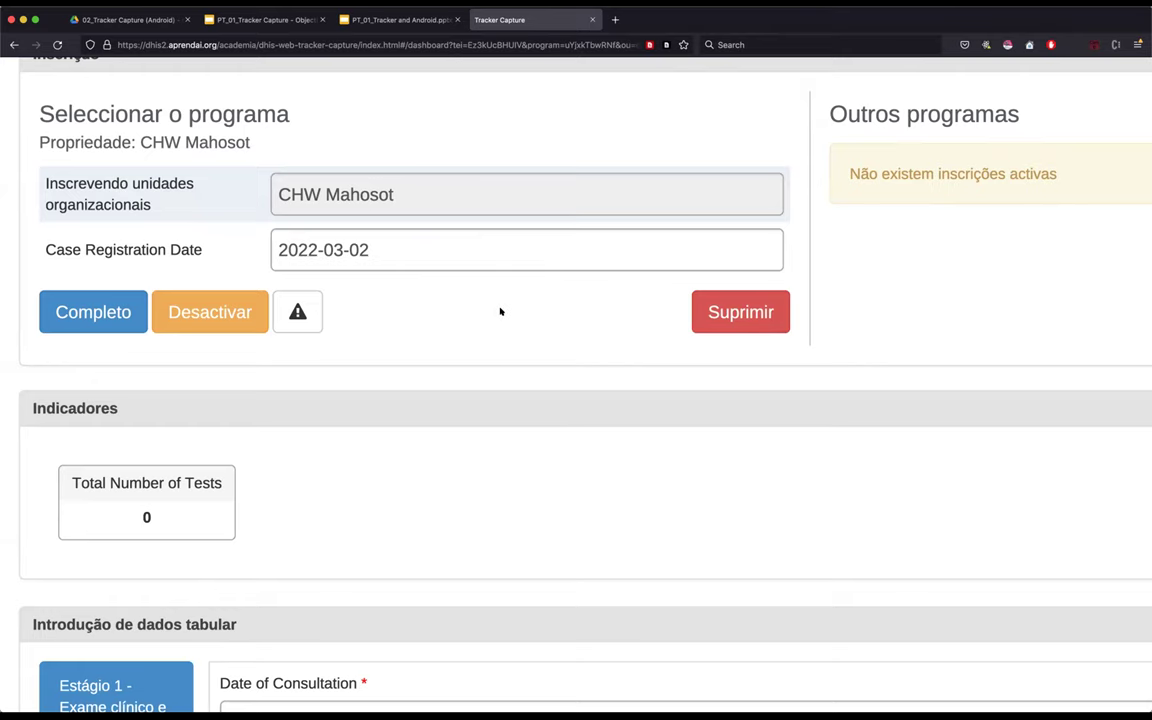
pyautogui.scroll(2, 501, 312)
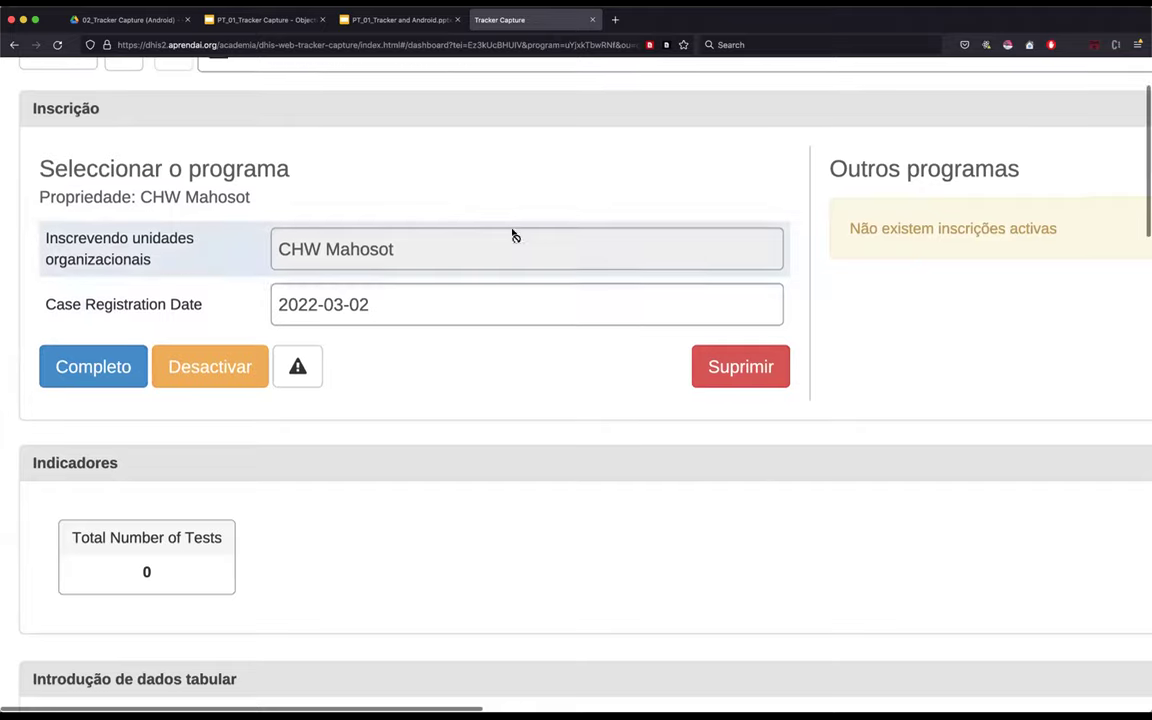
pyautogui.scroll(2, 509, 231)
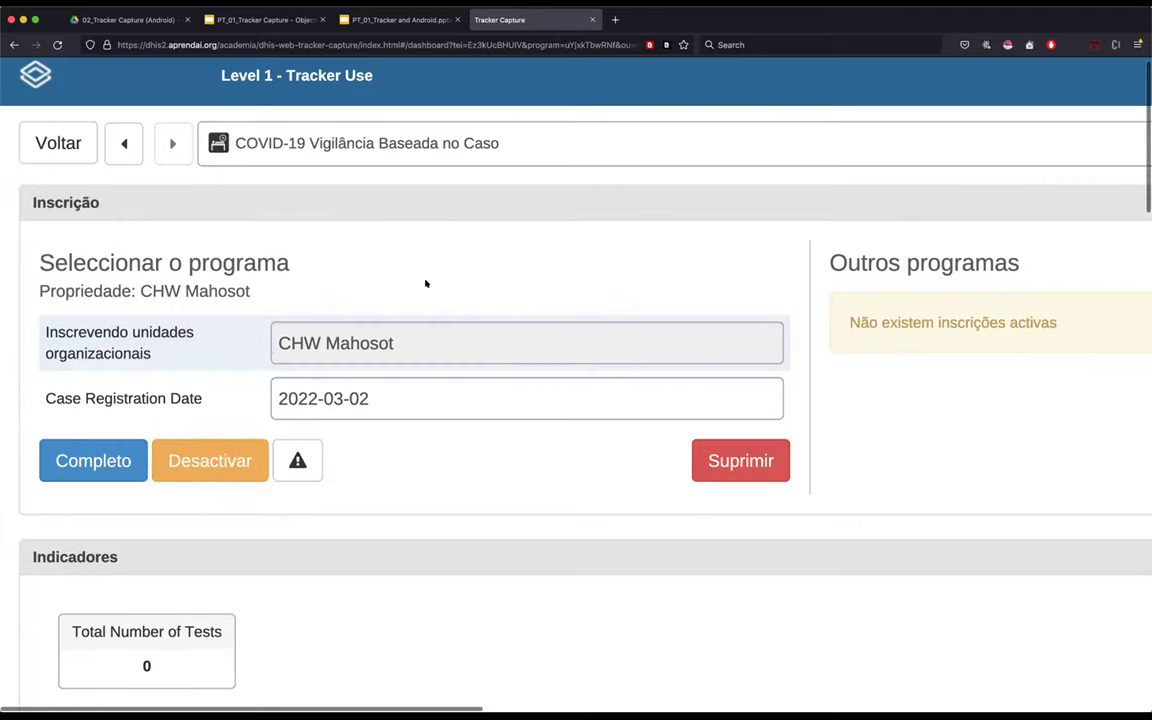
# - Zoom the browser out twice to fit the dashboard with profile, relationships, notes and messages panels
pyautogui.scroll(-1, 490, 458)
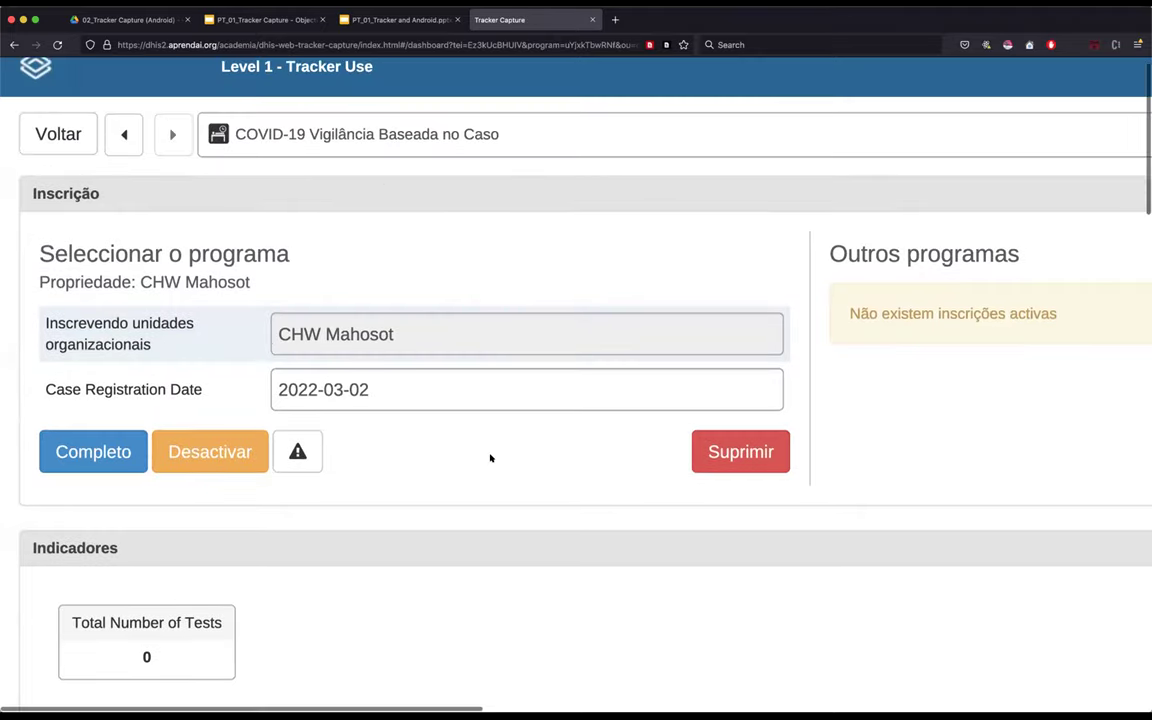
pyautogui.scroll(-5, 490, 458)
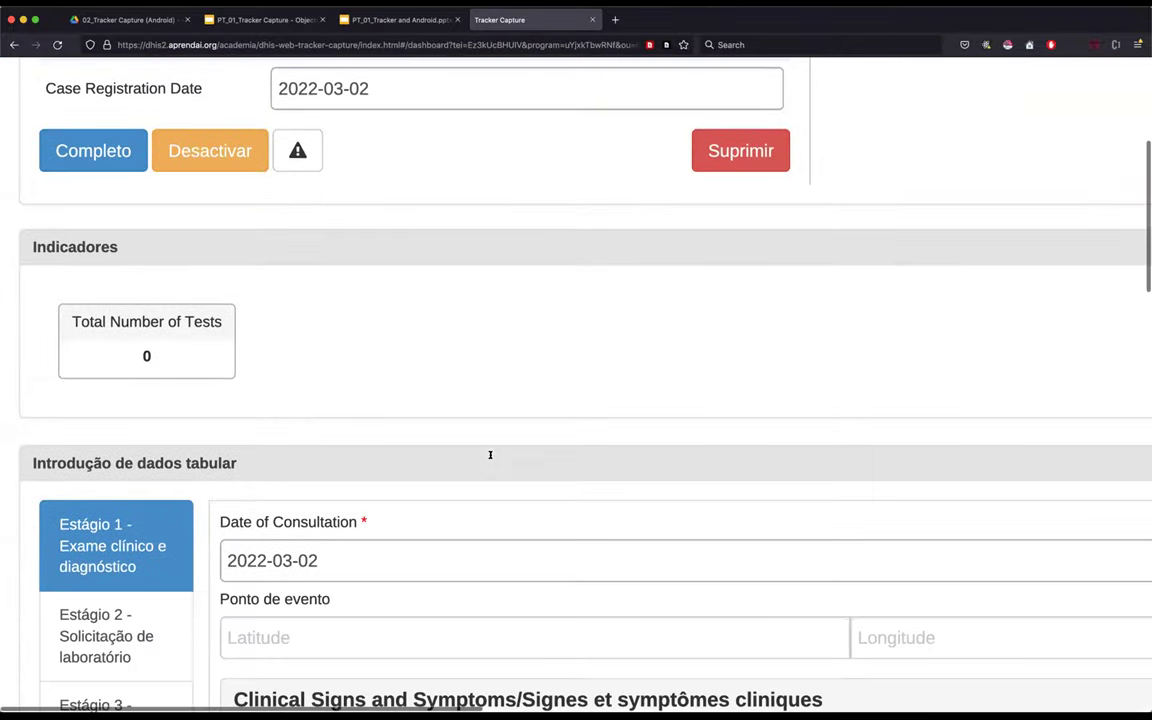
pyautogui.press('super+minus')
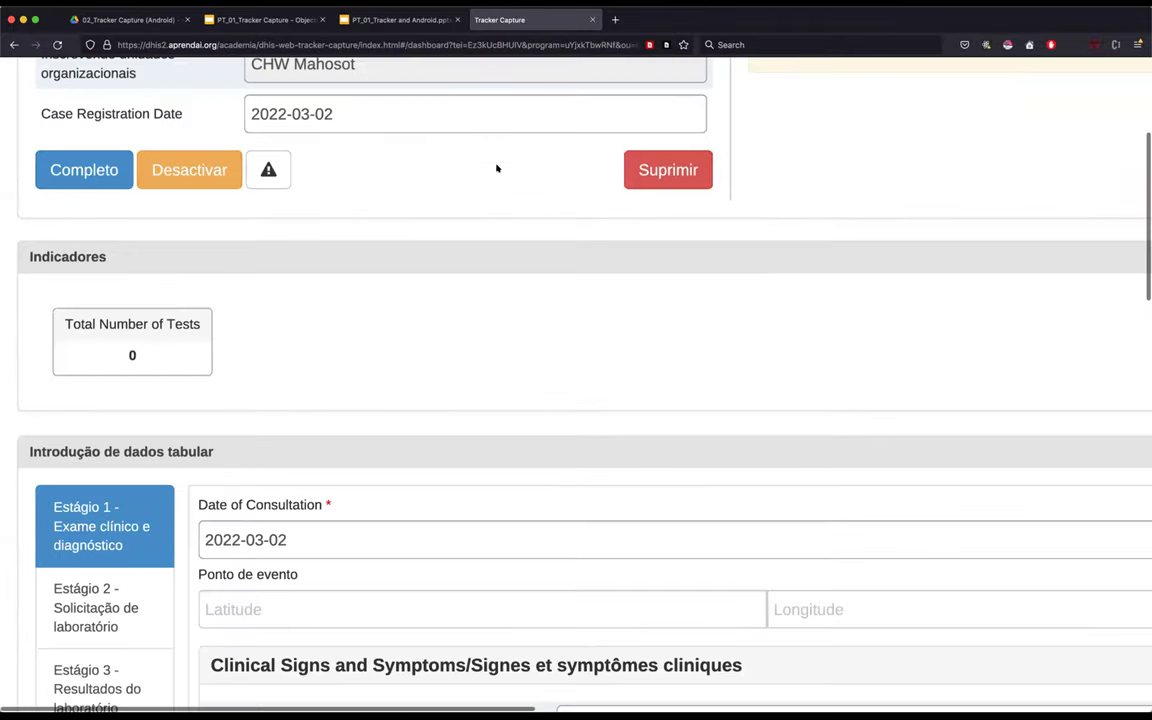
pyautogui.press('super+minus')
pyautogui.press('super+minus')
pyautogui.press('super+minus')
pyautogui.moveTo(397, 165); pyautogui.dragTo(545, 195)
pyautogui.click(578, 187)
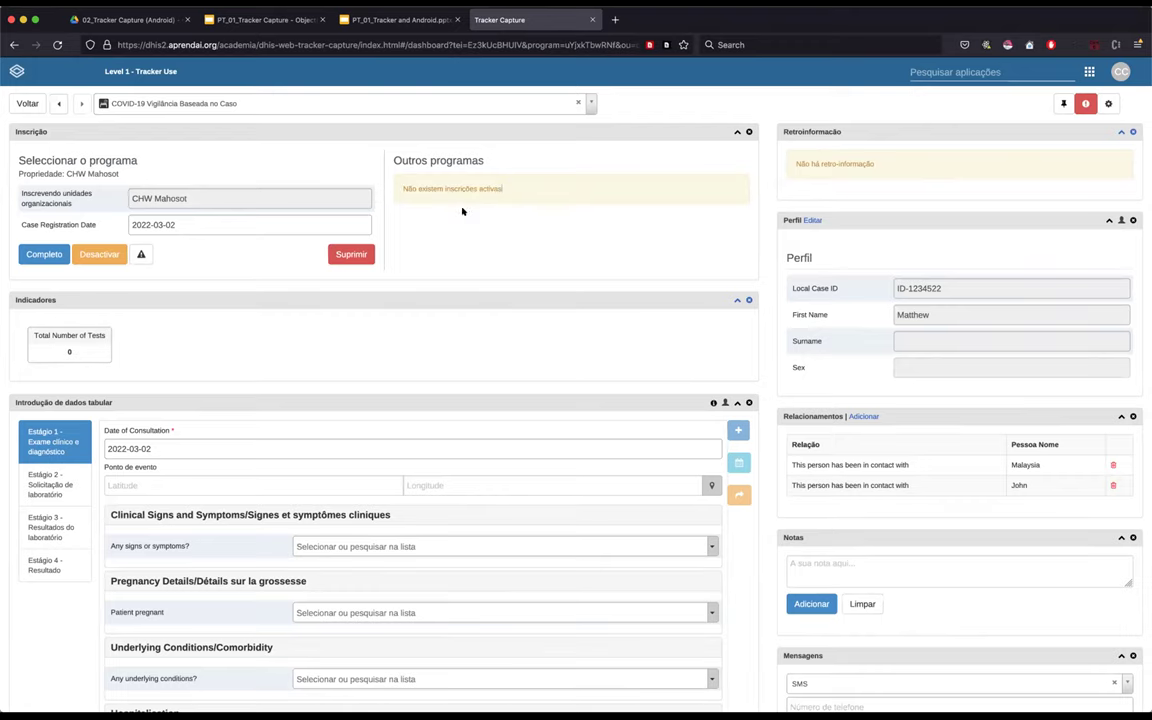
pyautogui.keyDown('ctrl'); pyautogui.scroll(10, 436, 205); pyautogui.keyUp('ctrl')
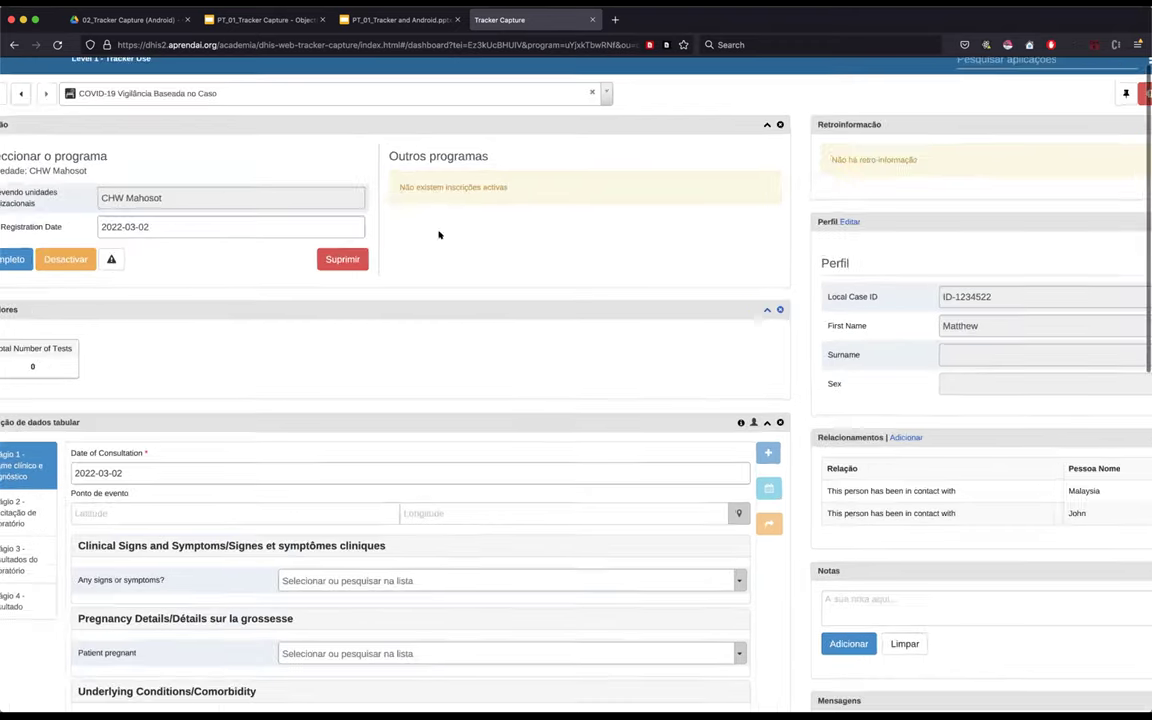
pyautogui.keyDown('ctrl'); pyautogui.scroll(-10, 472, 197); pyautogui.keyUp('ctrl')
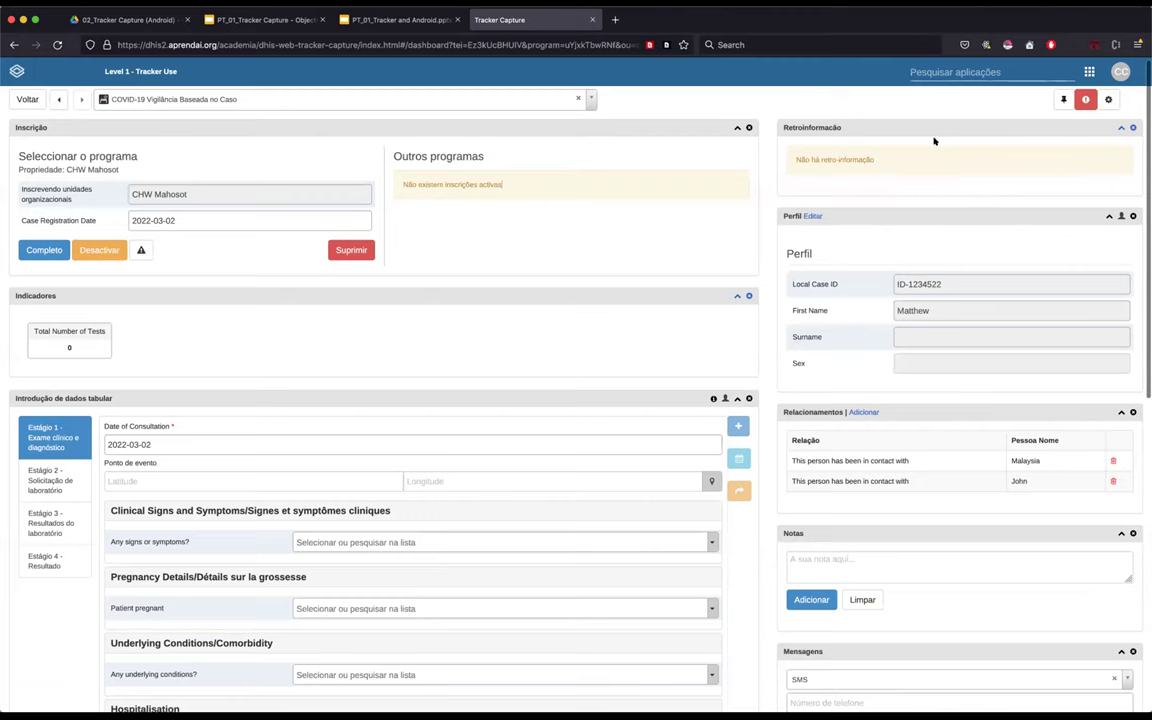
pyautogui.scroll(1, 932, 160)
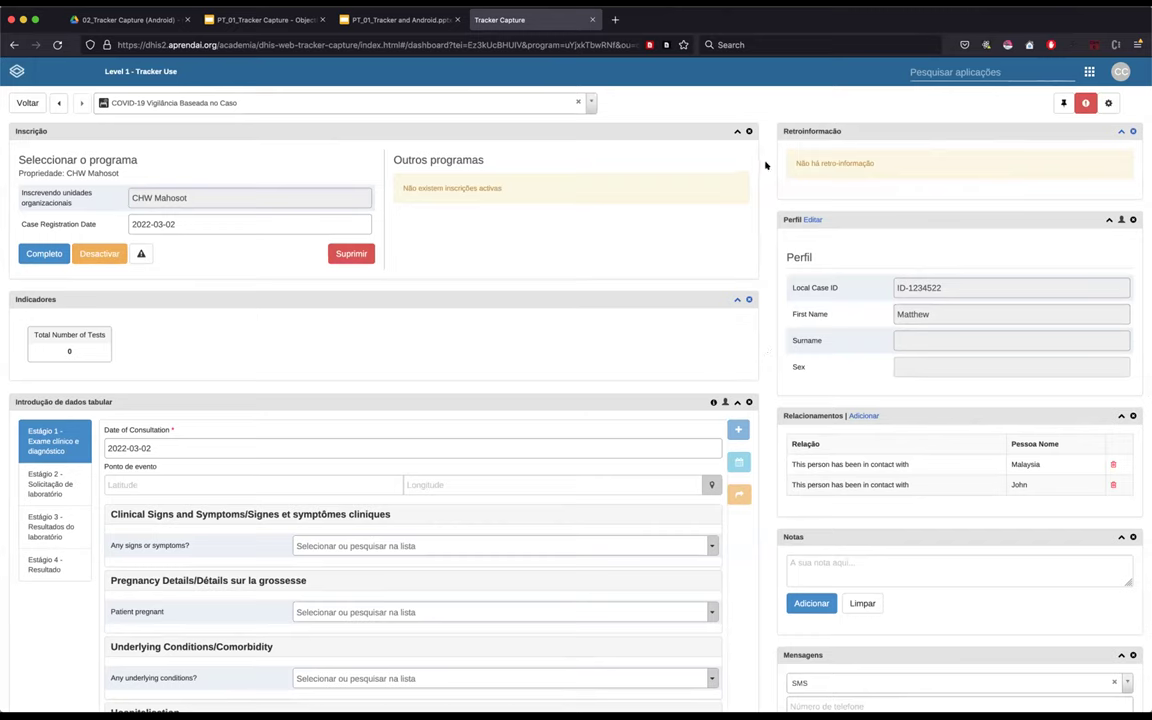
pyautogui.moveTo(796, 162); pyautogui.dragTo(885, 166)
pyautogui.click(1015, 184)
pyautogui.moveTo(880, 163); pyautogui.dragTo(795, 163)
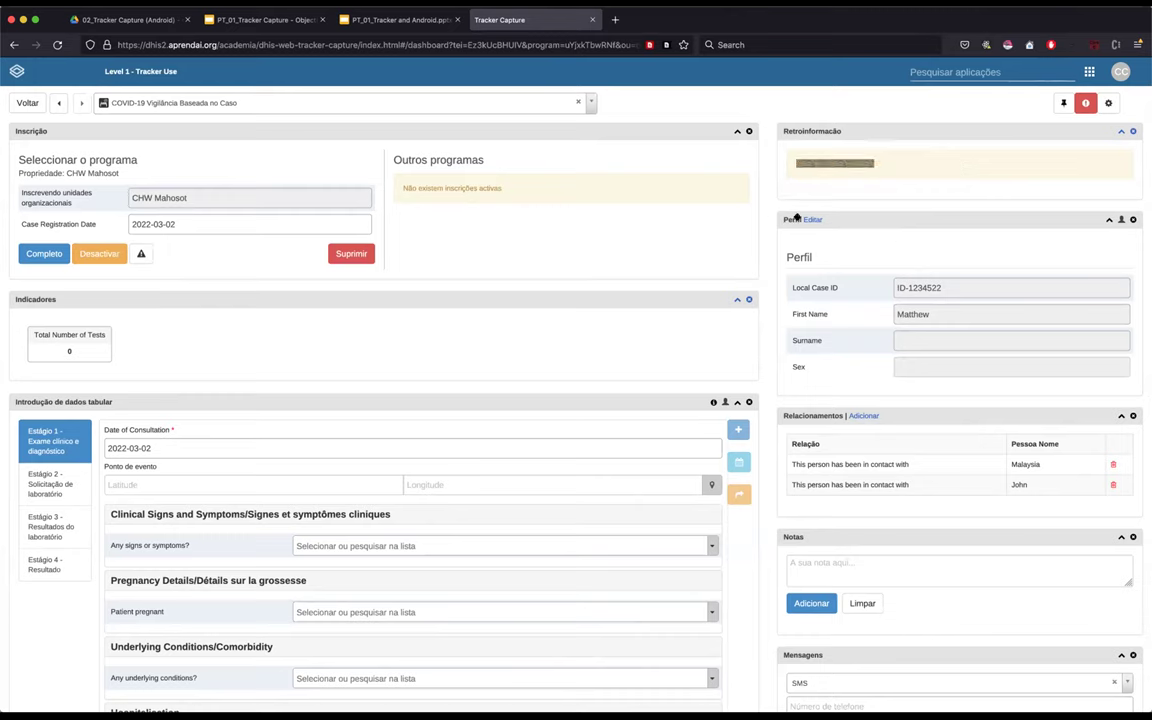
pyautogui.scroll(2, 815, 219)
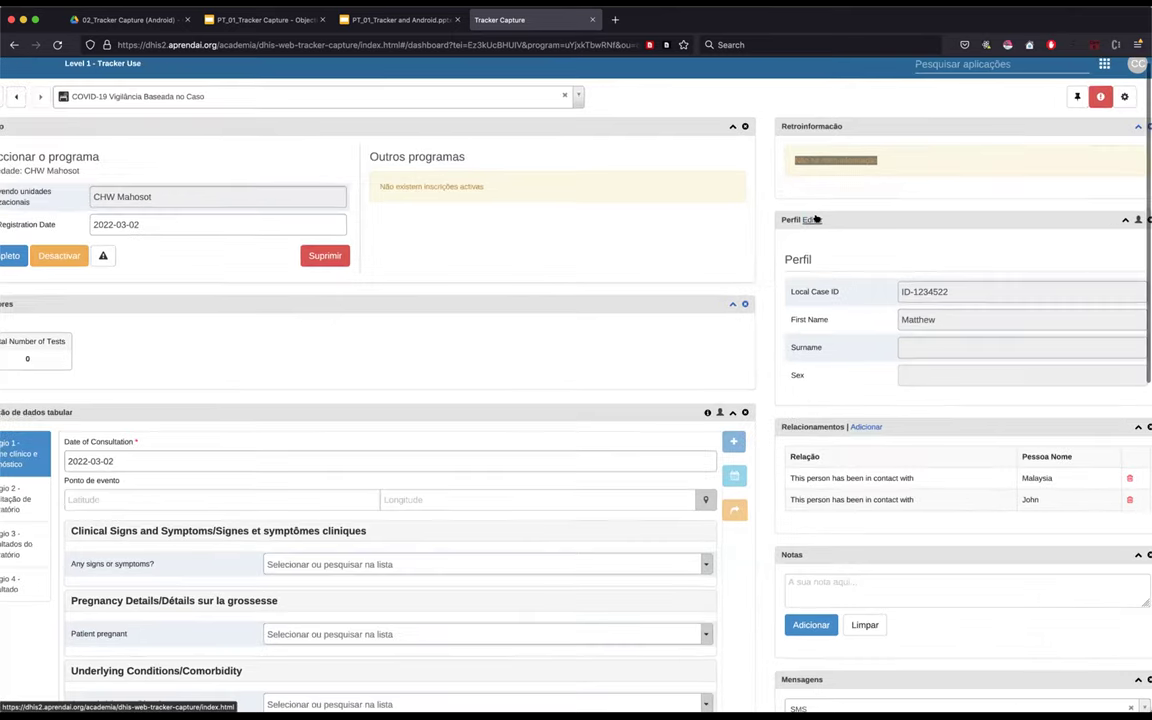
pyautogui.scroll(5, 816, 219)
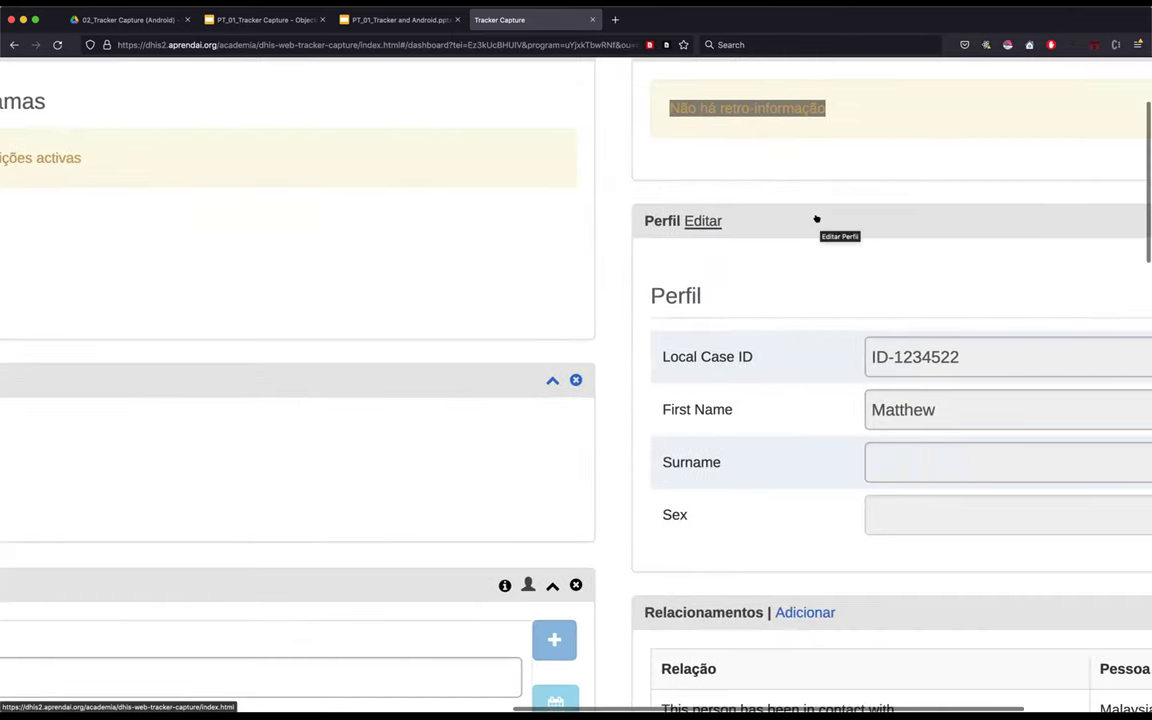
pyautogui.scroll(-1, 816, 219)
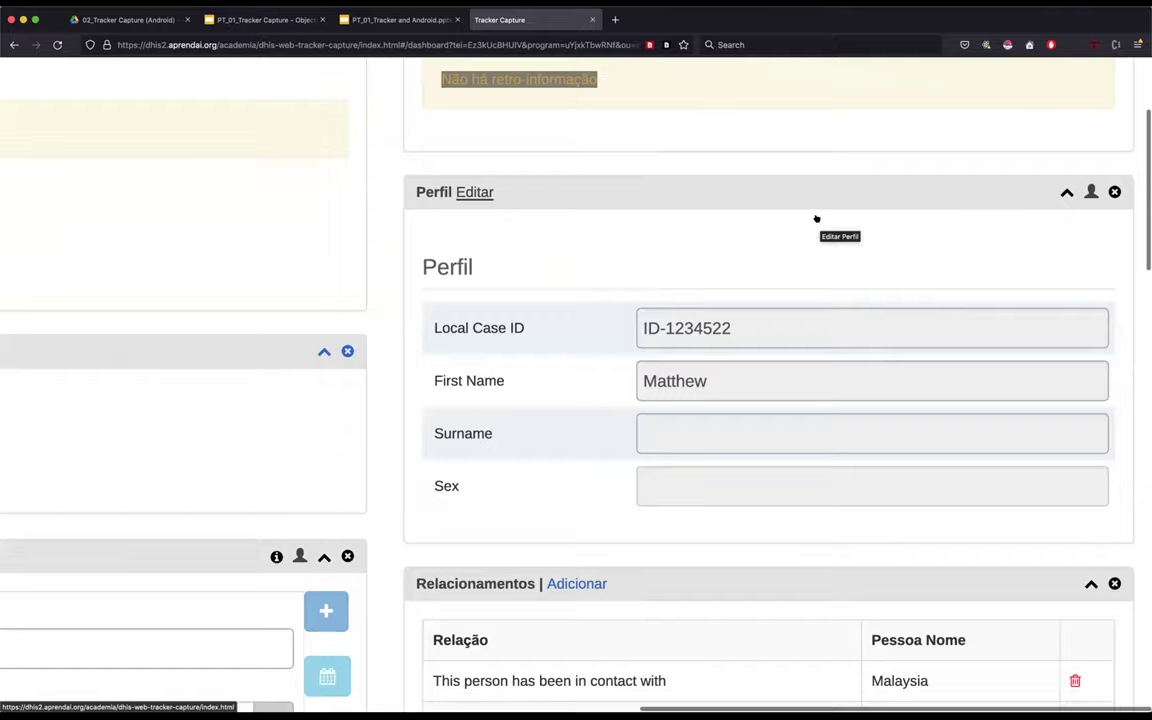
pyautogui.scroll(-3, 816, 219)
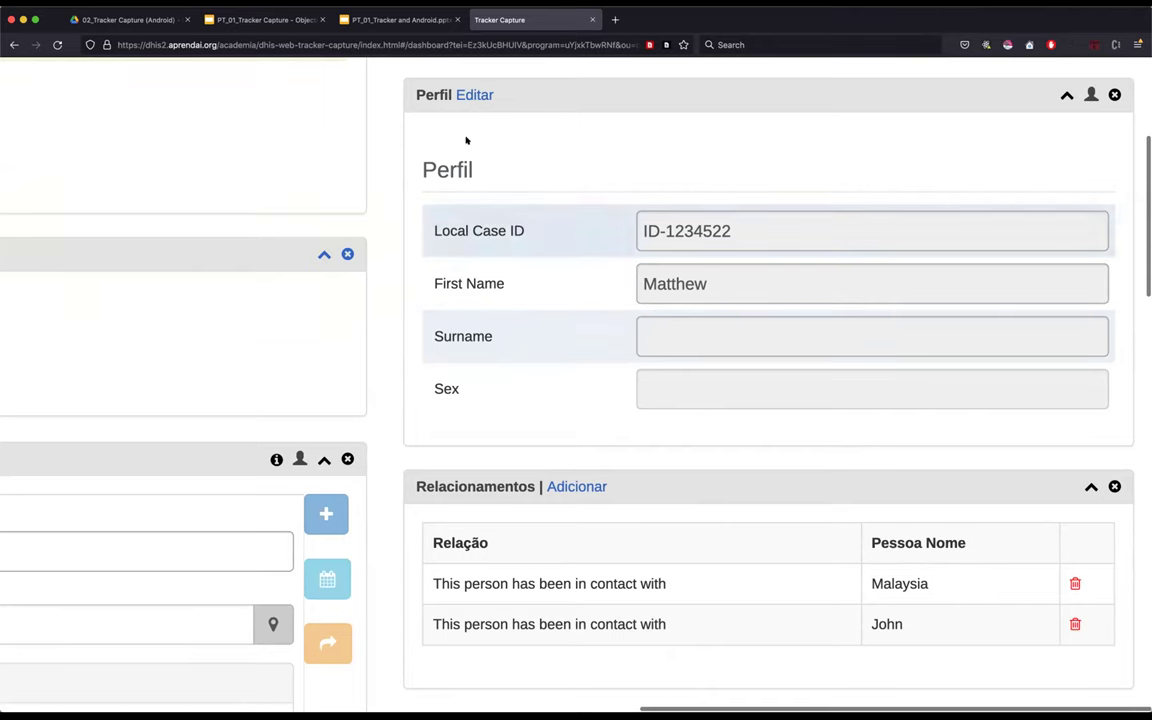
pyautogui.click(470, 95)
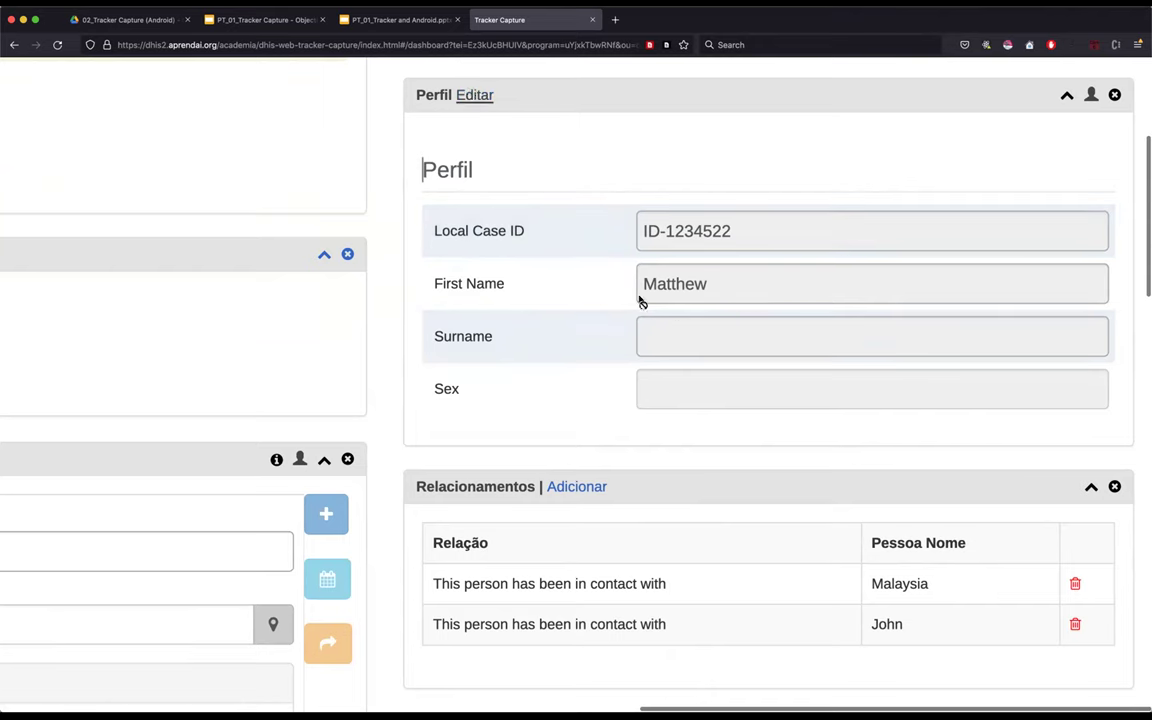
pyautogui.click(474, 94)
pyautogui.scroll(-6, 691, 397)
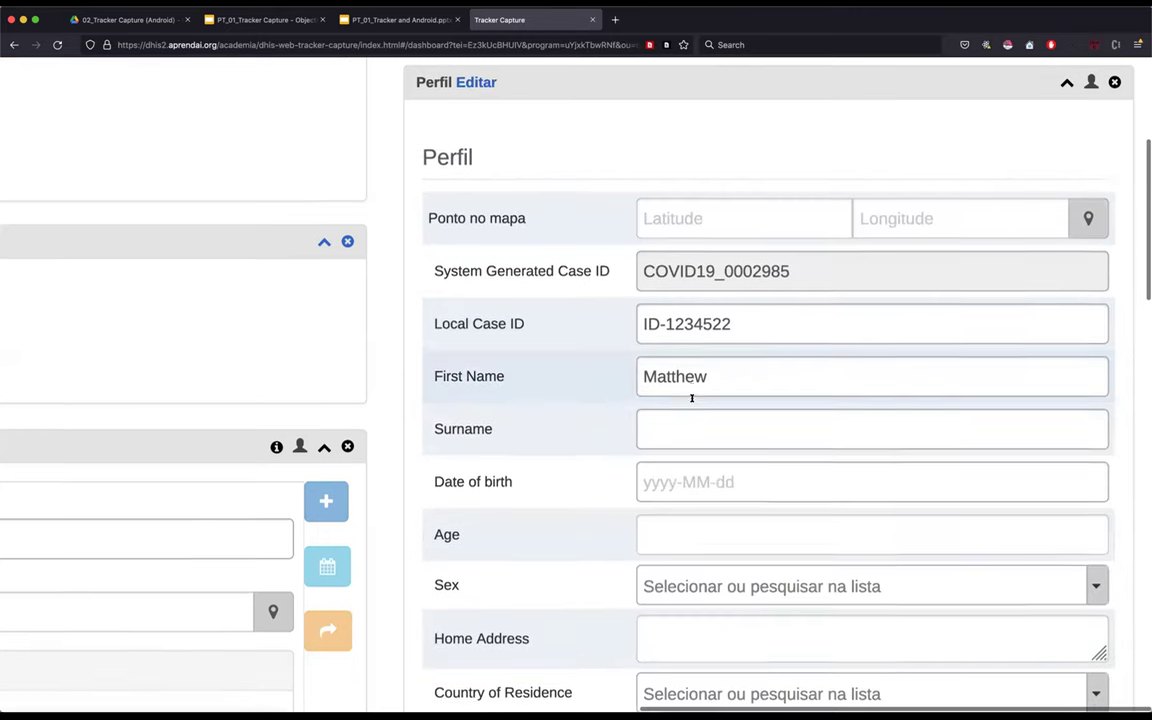
pyautogui.scroll(-3, 691, 400)
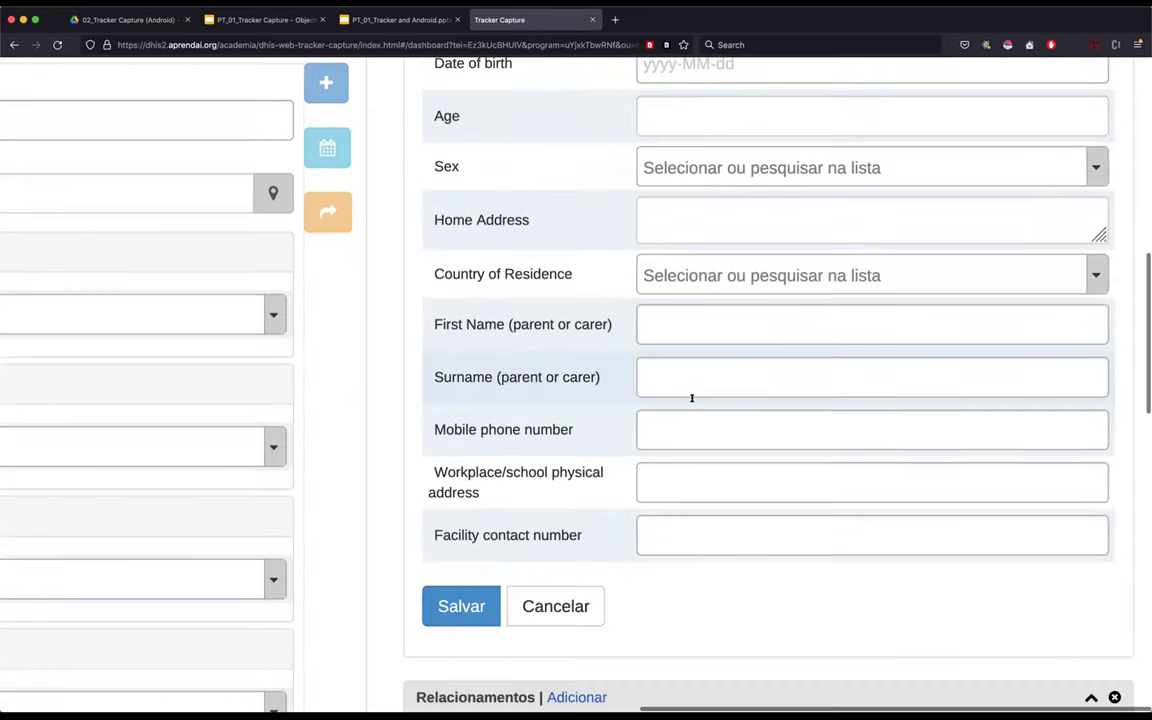
pyautogui.scroll(-1, 697, 270)
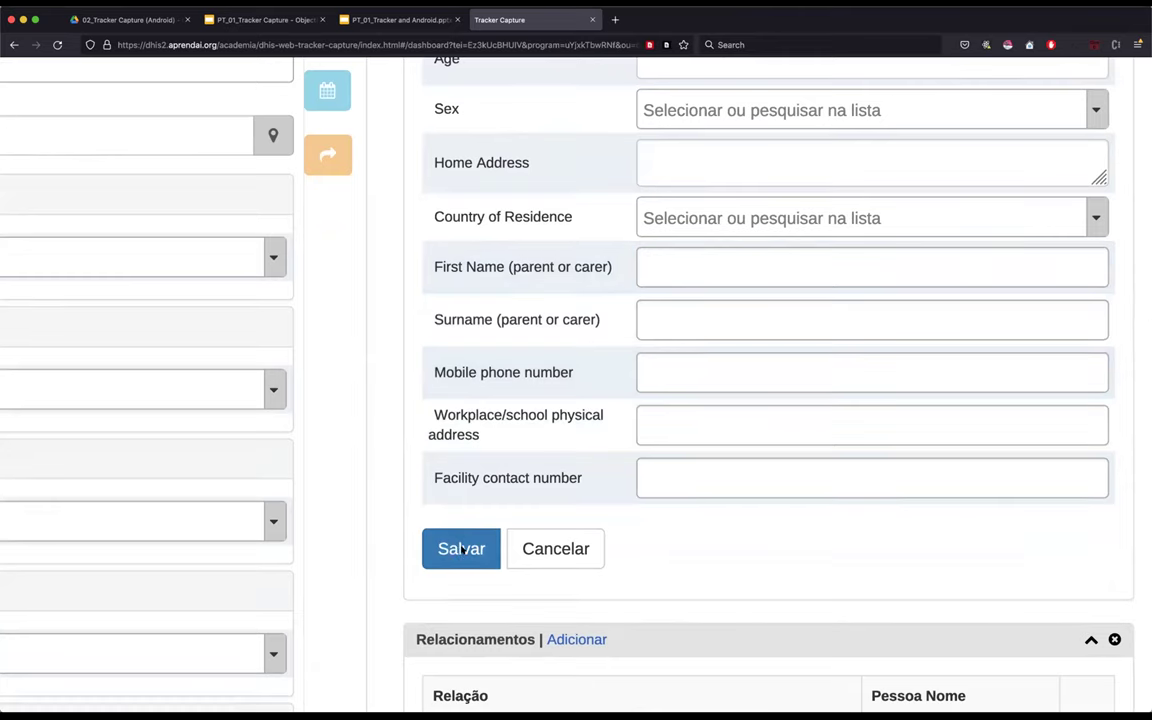
pyautogui.click(461, 549)
pyautogui.click(380, 432)
pyautogui.scroll(1, 380, 378)
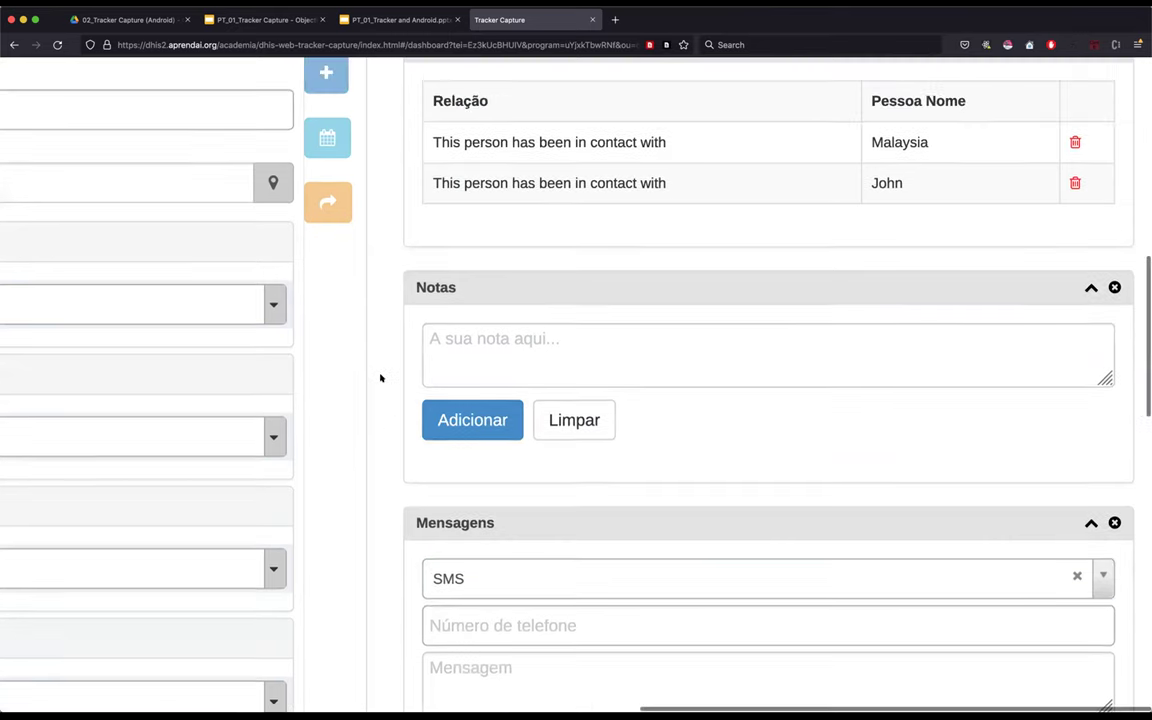
pyautogui.scroll(5, 380, 378)
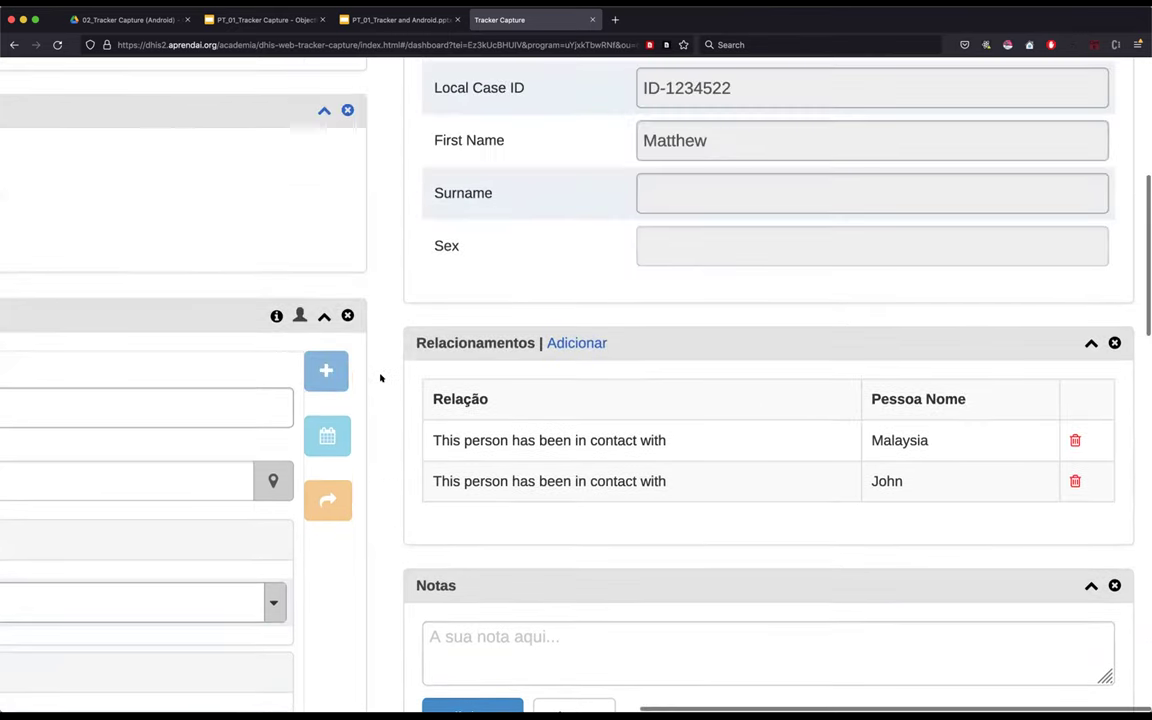
pyautogui.scroll(1, 380, 378)
pyautogui.scroll(1, 380, 378)
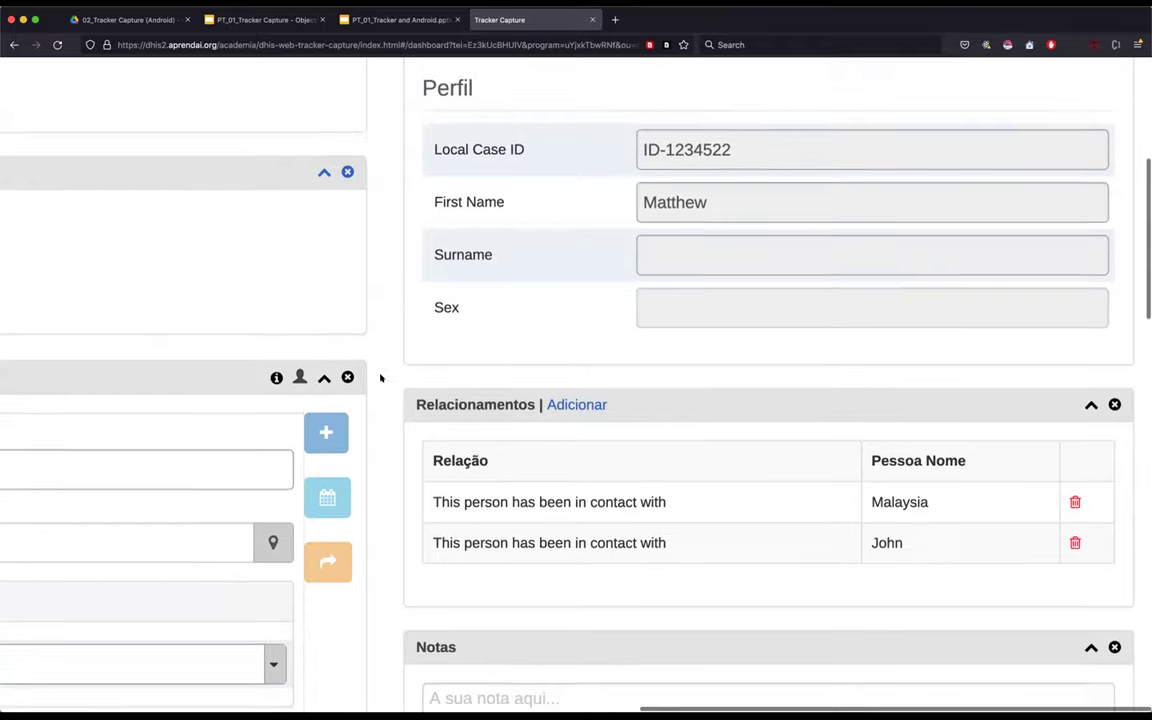
pyautogui.scroll(-2, 392, 269)
pyautogui.scroll(-1, 394, 193)
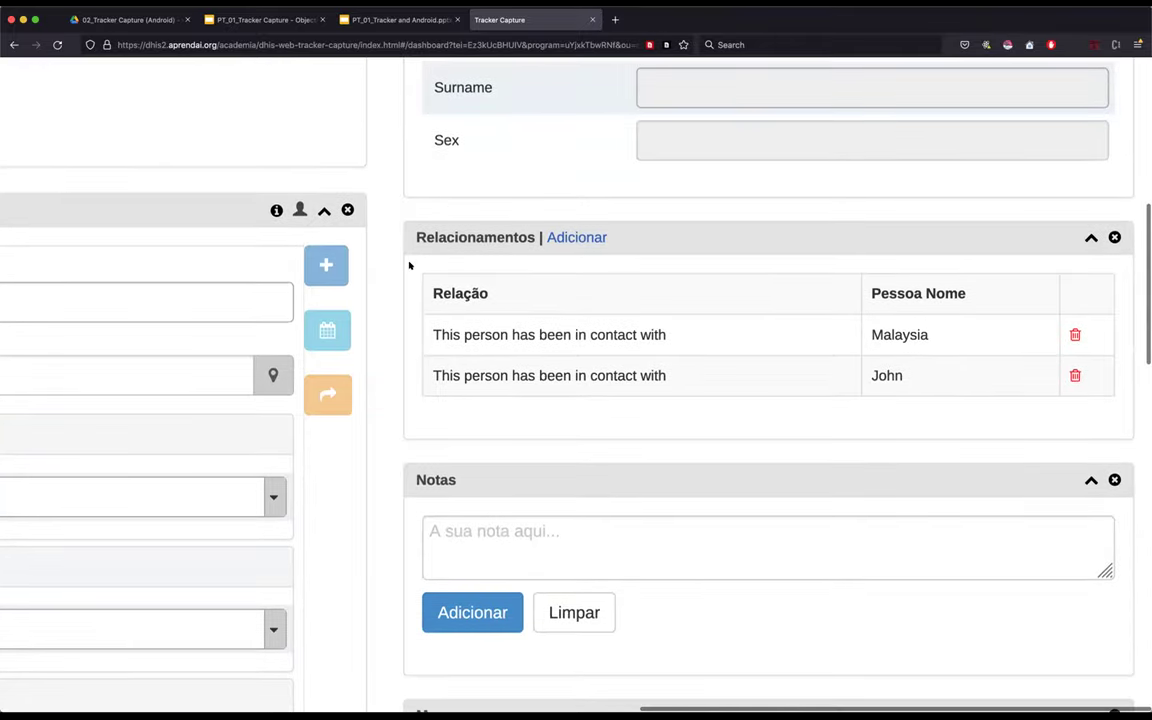
pyautogui.moveTo(430, 292); pyautogui.dragTo(992, 418)
pyautogui.click(635, 396)
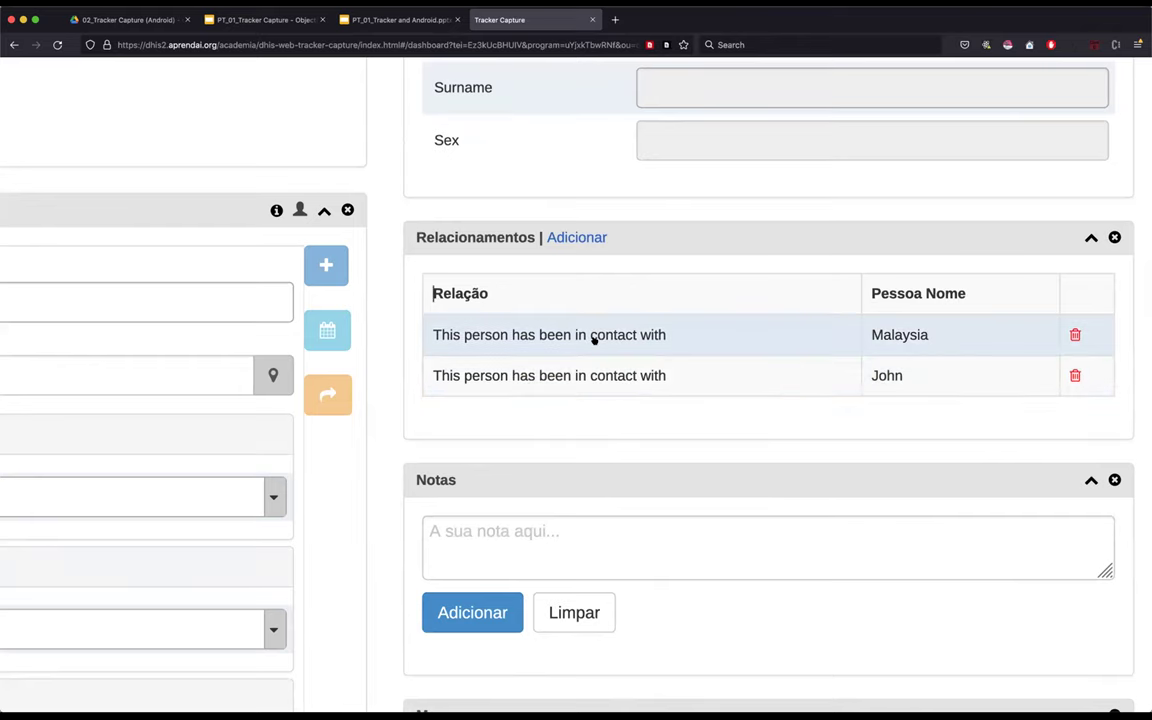
pyautogui.hscroll(-5, 107, 303)
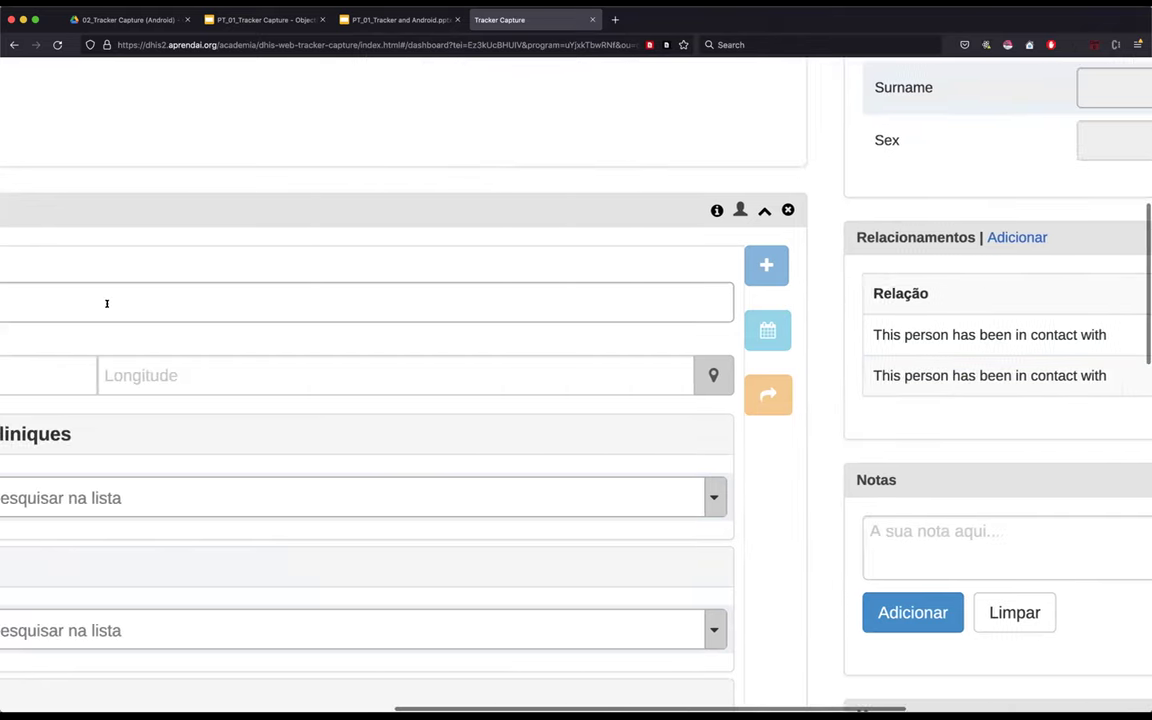
pyautogui.hscroll(-2, 106, 303)
pyautogui.scroll(1, 106, 303)
pyautogui.scroll(1, 103, 311)
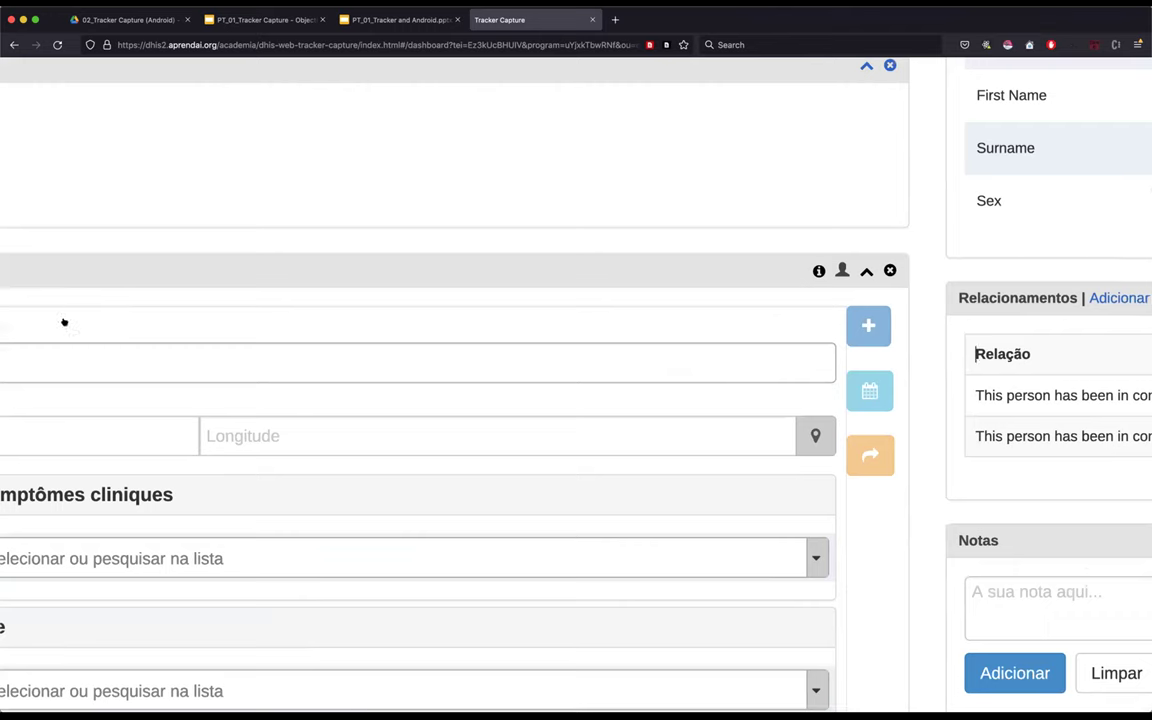
pyautogui.press('super+minus')
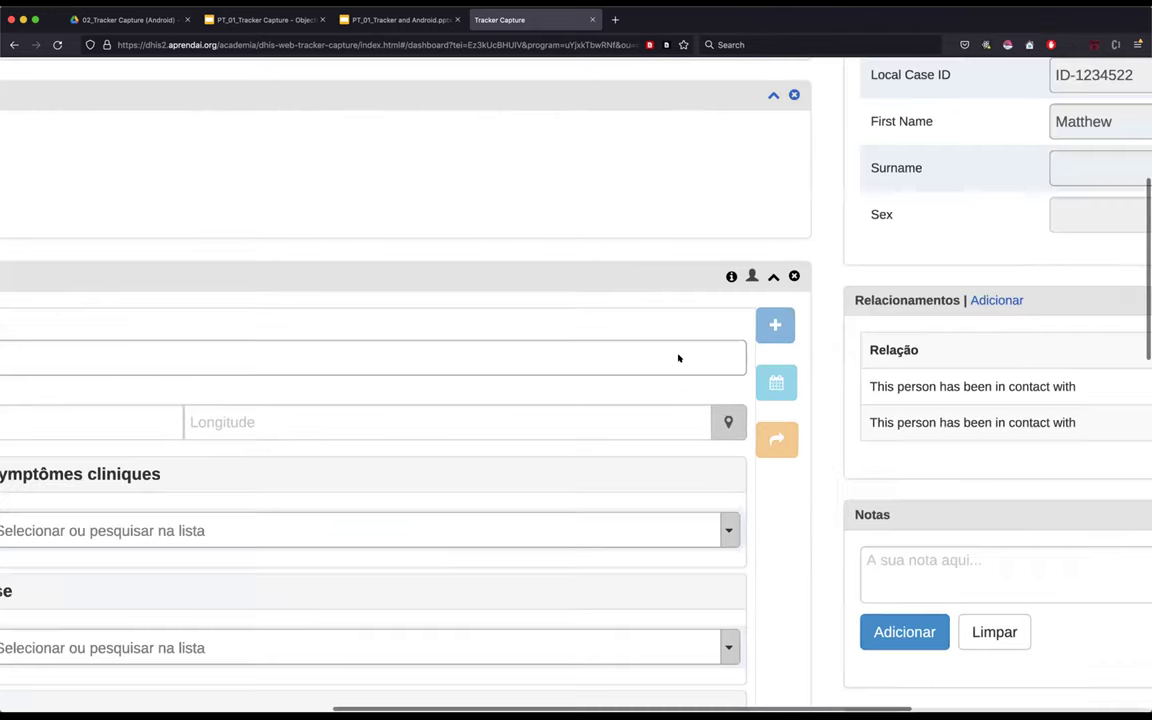
pyautogui.press('super+minus')
pyautogui.press('super+minus')
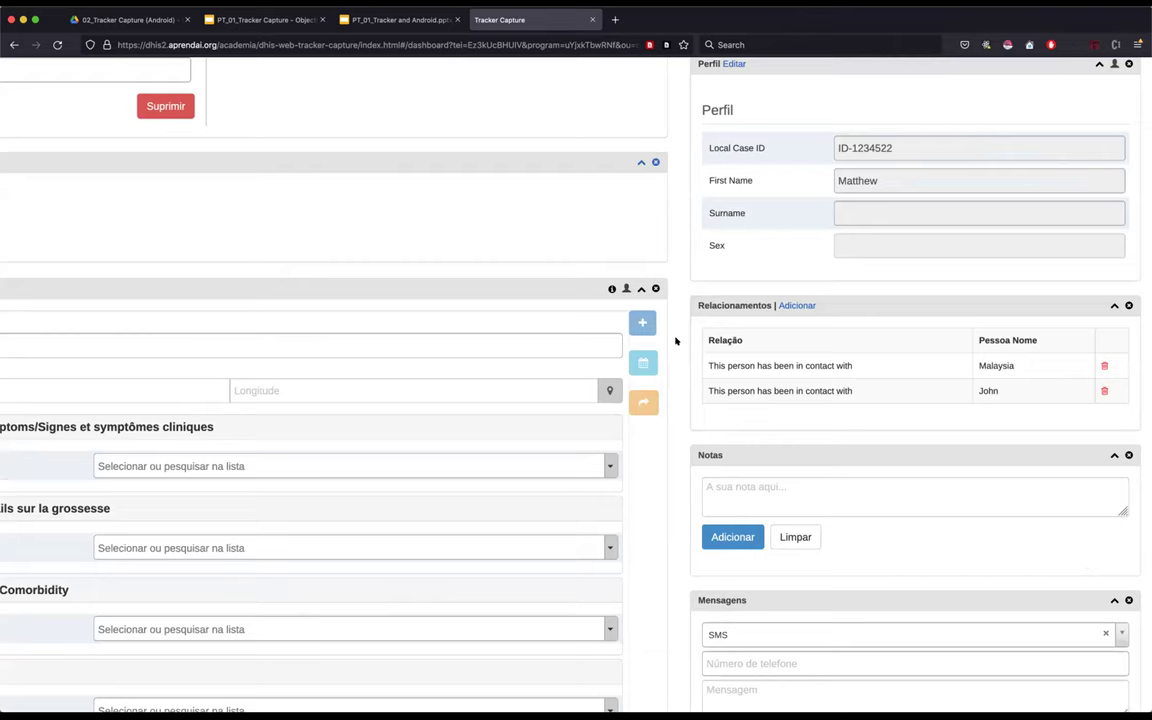
pyautogui.scroll(5, 675, 341)
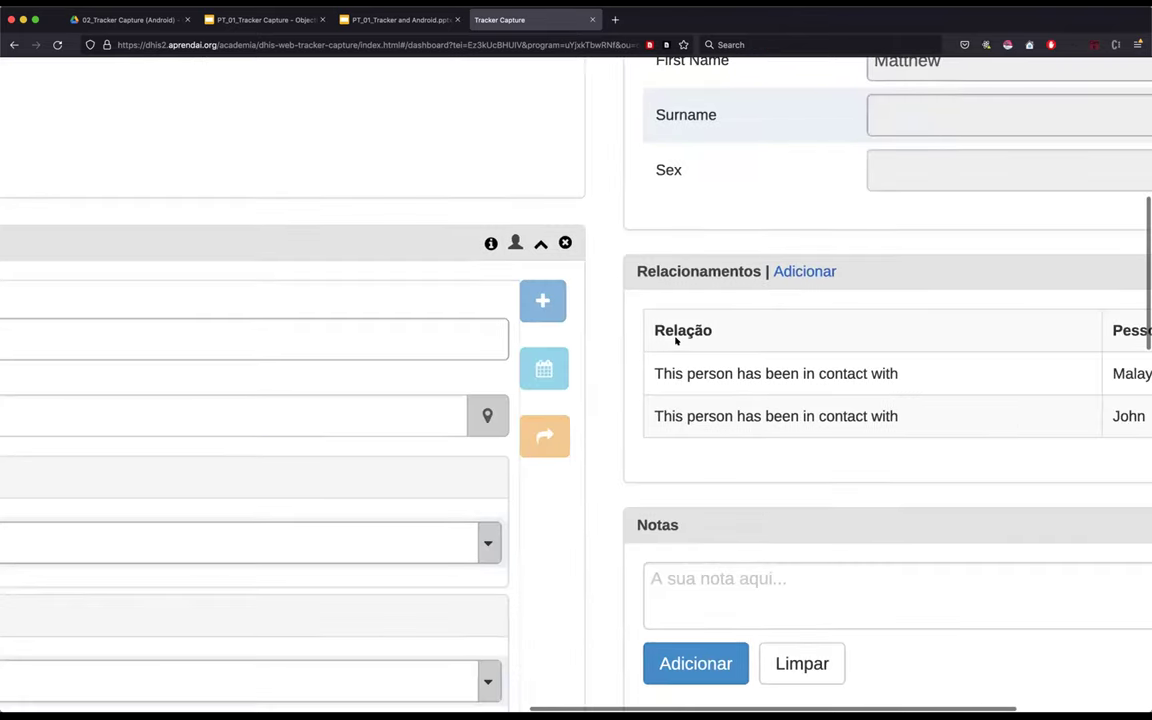
pyautogui.scroll(-1, 674, 337)
pyautogui.hscroll(3, 676, 337)
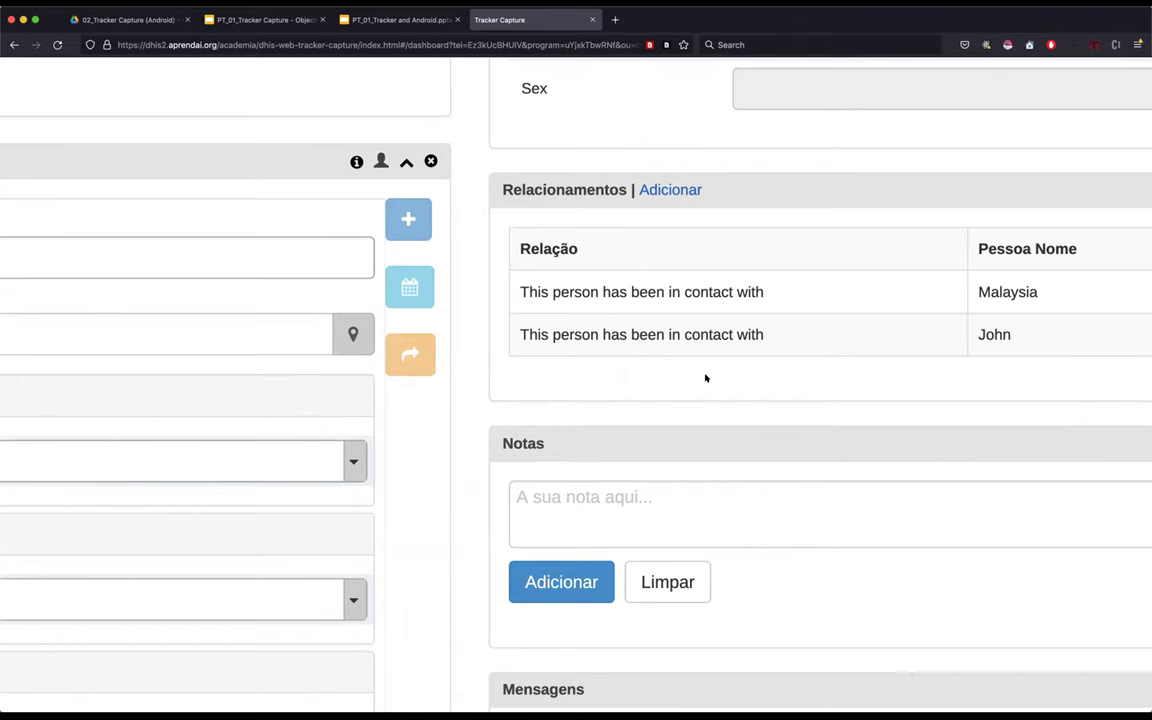
pyautogui.click(650, 338)
pyautogui.doubleClick(480, 294)
pyautogui.click(474, 298)
pyautogui.scroll(-1, 470, 290)
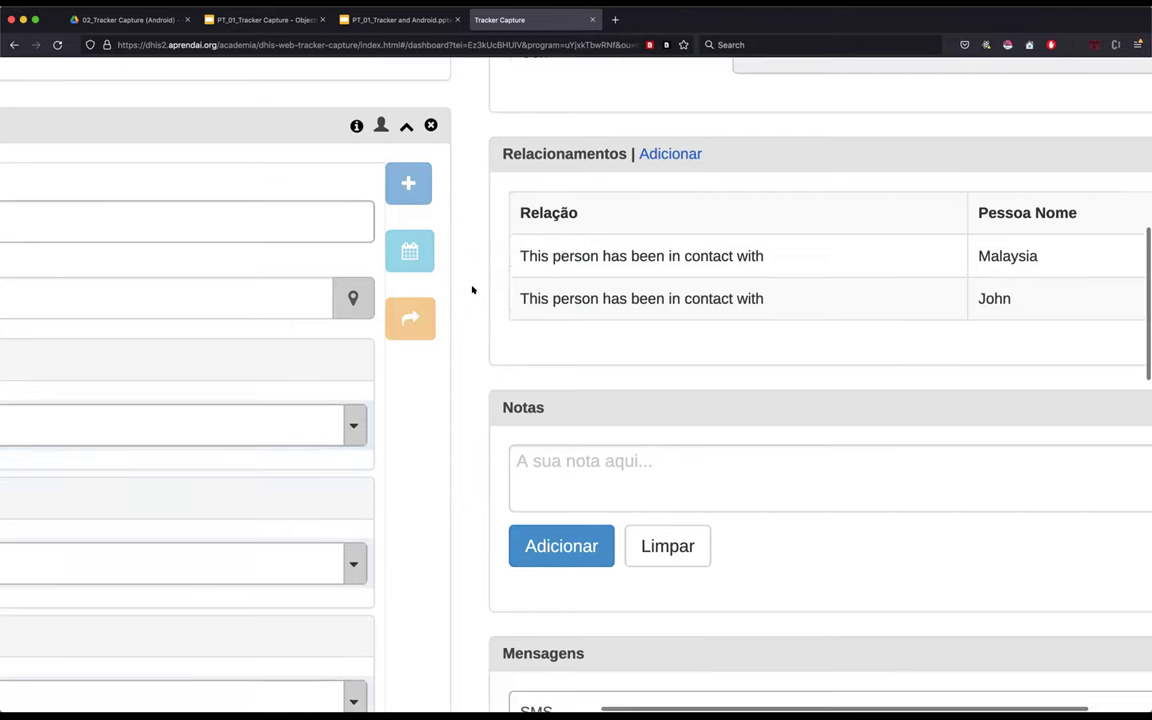
pyautogui.scroll(-2, 520, 292)
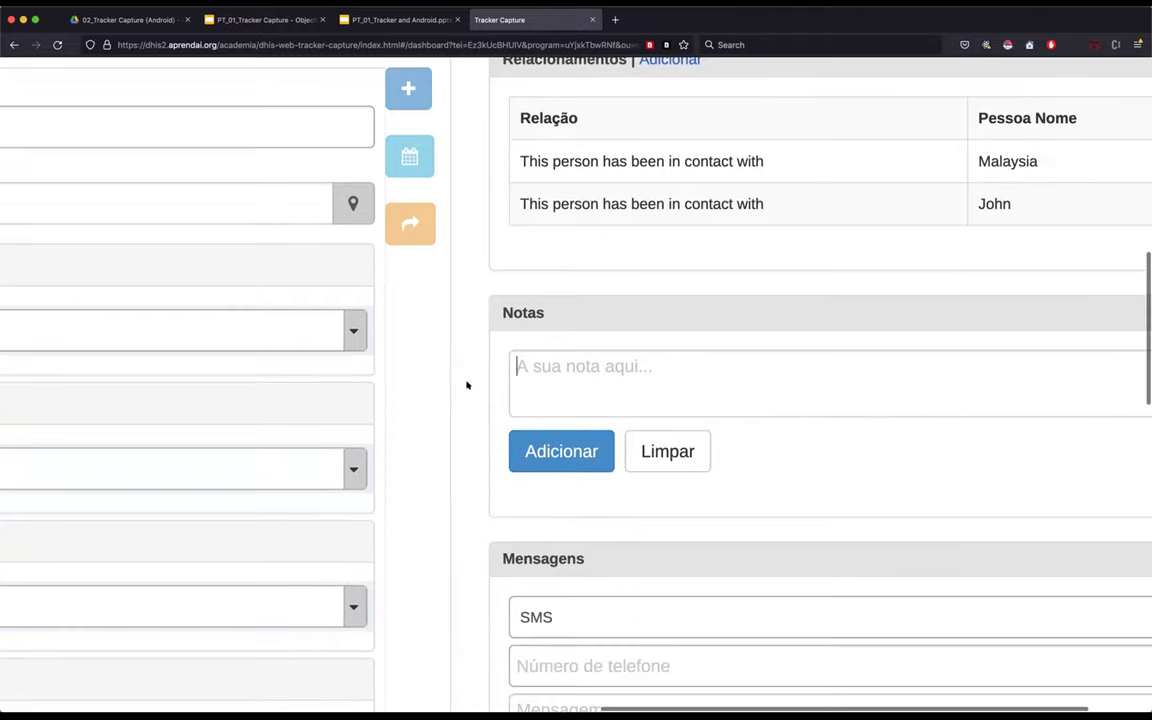
pyautogui.click(521, 366)
pyautogui.click(462, 387)
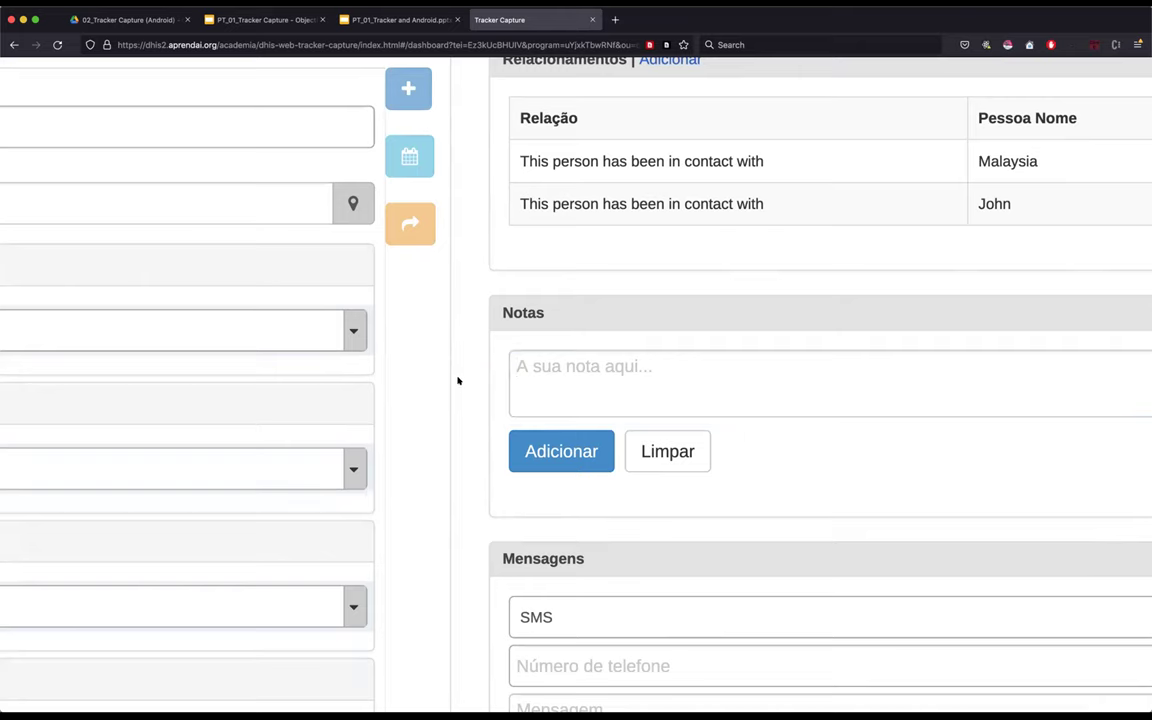
pyautogui.scroll(-5, 458, 380)
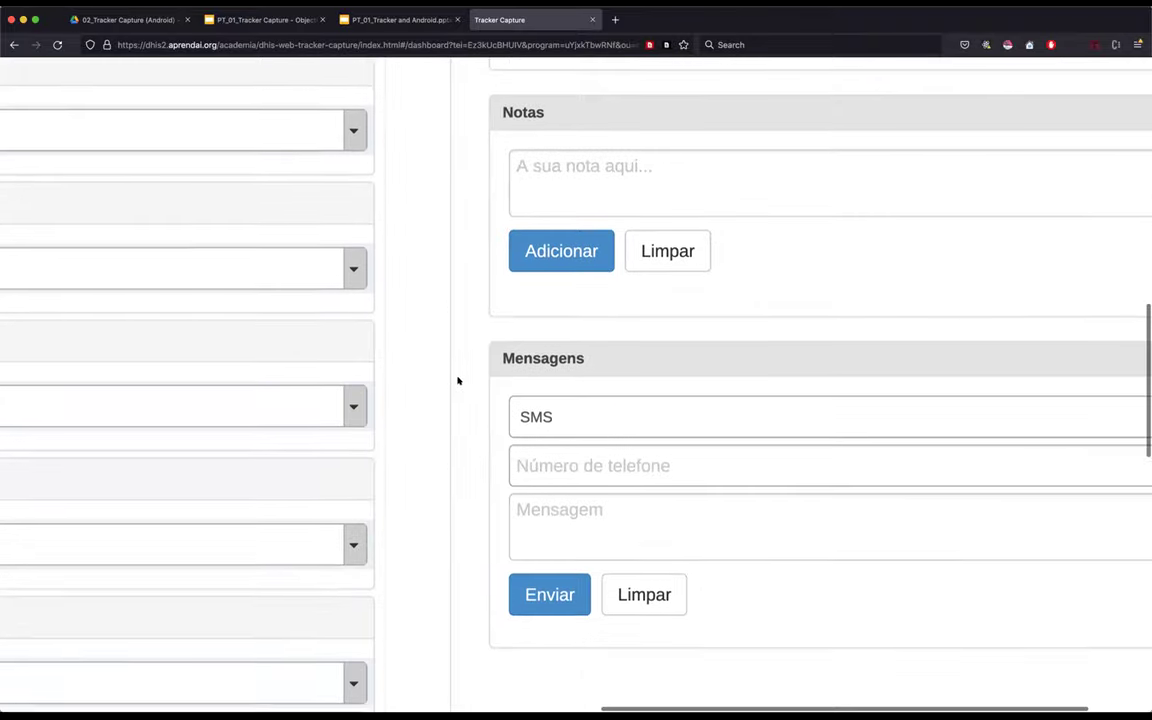
# - Switch the Mensagens message type from SMS to e-mail, then go to the Assunto and Mensagem fields
pyautogui.scroll(-2, 458, 380)
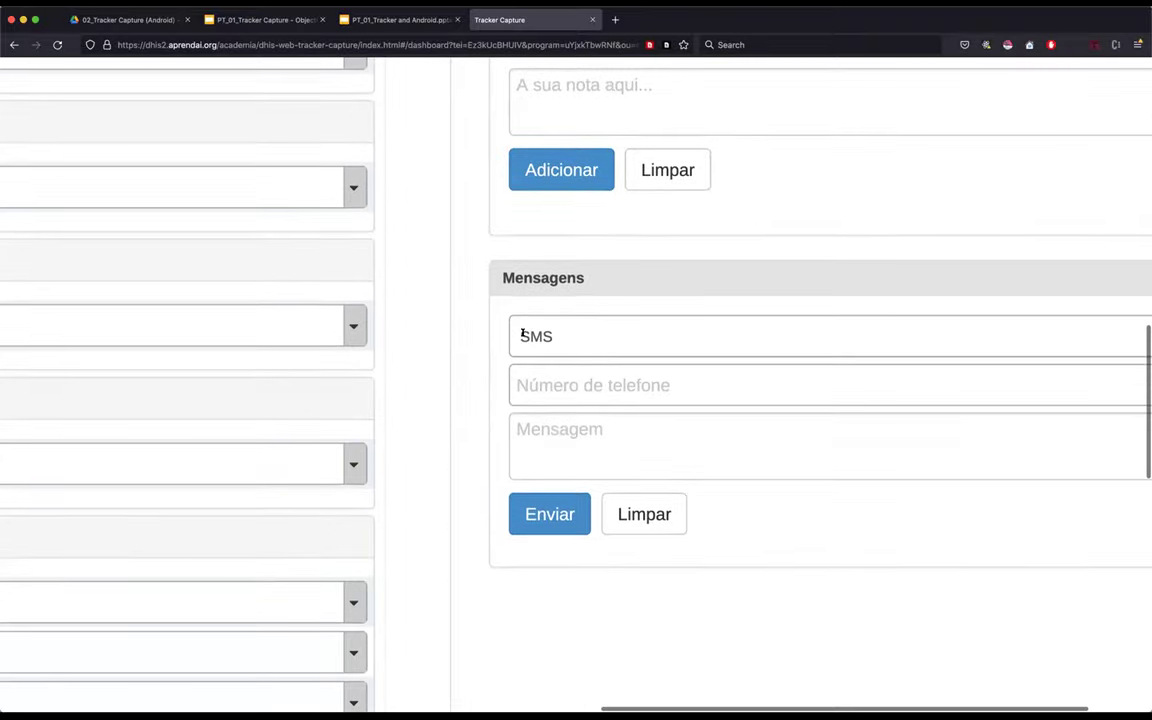
pyautogui.hscroll(3, 583, 332)
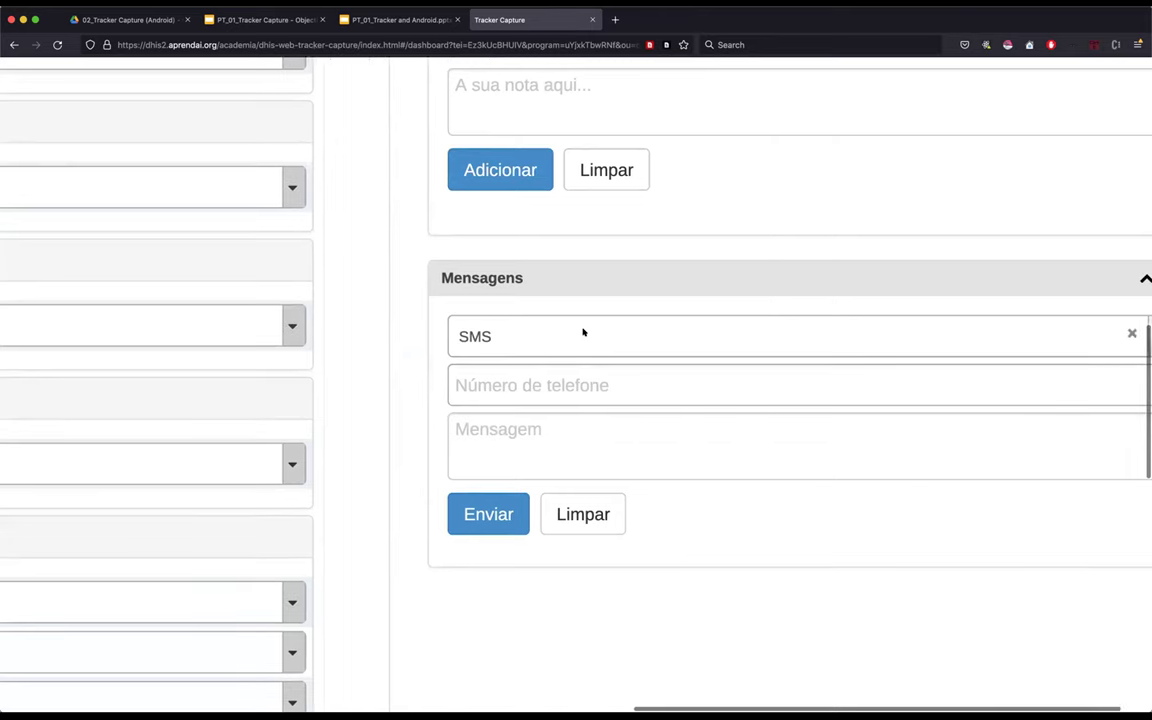
pyautogui.click(583, 332)
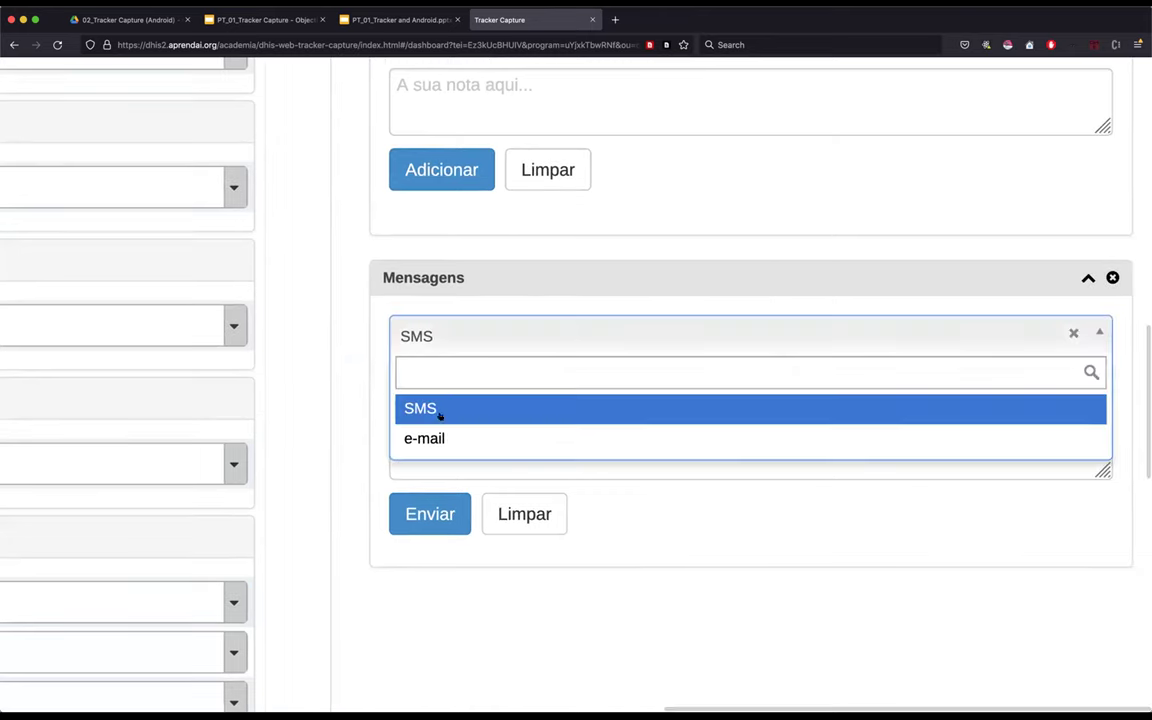
pyautogui.click(357, 384)
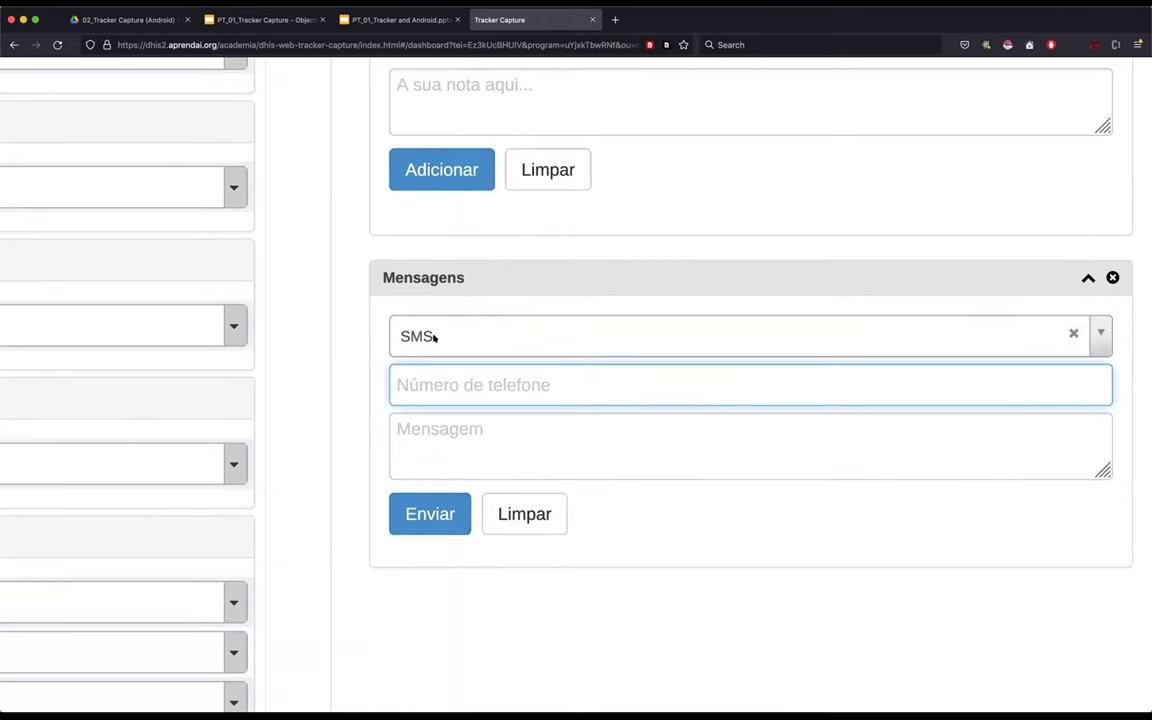
pyautogui.click(434, 337)
pyautogui.click(420, 437)
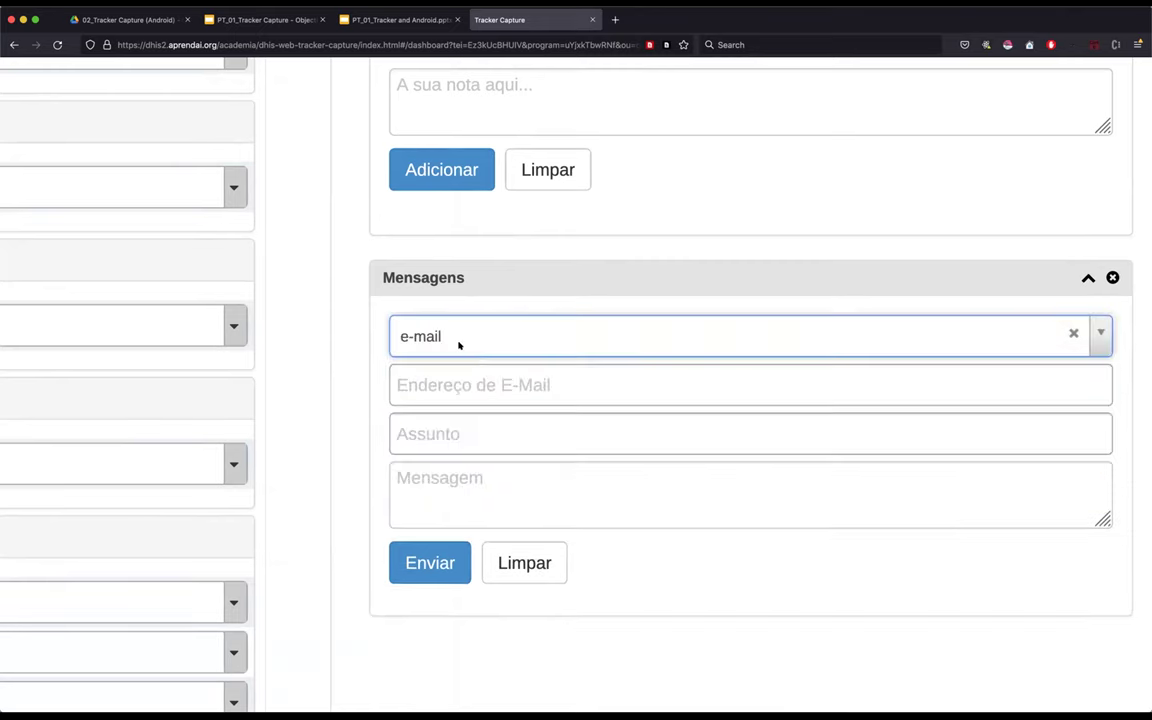
pyautogui.click(460, 341)
pyautogui.click(347, 347)
pyautogui.click(453, 437)
pyautogui.click(455, 481)
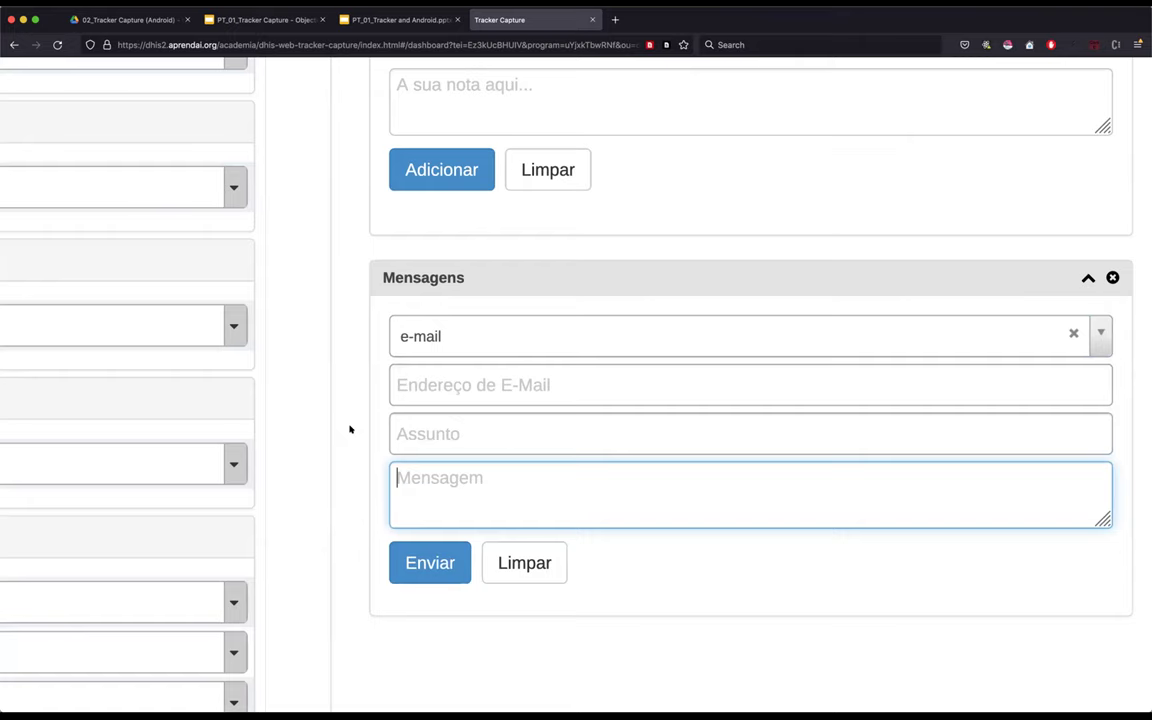
pyautogui.scroll(5, 350, 429)
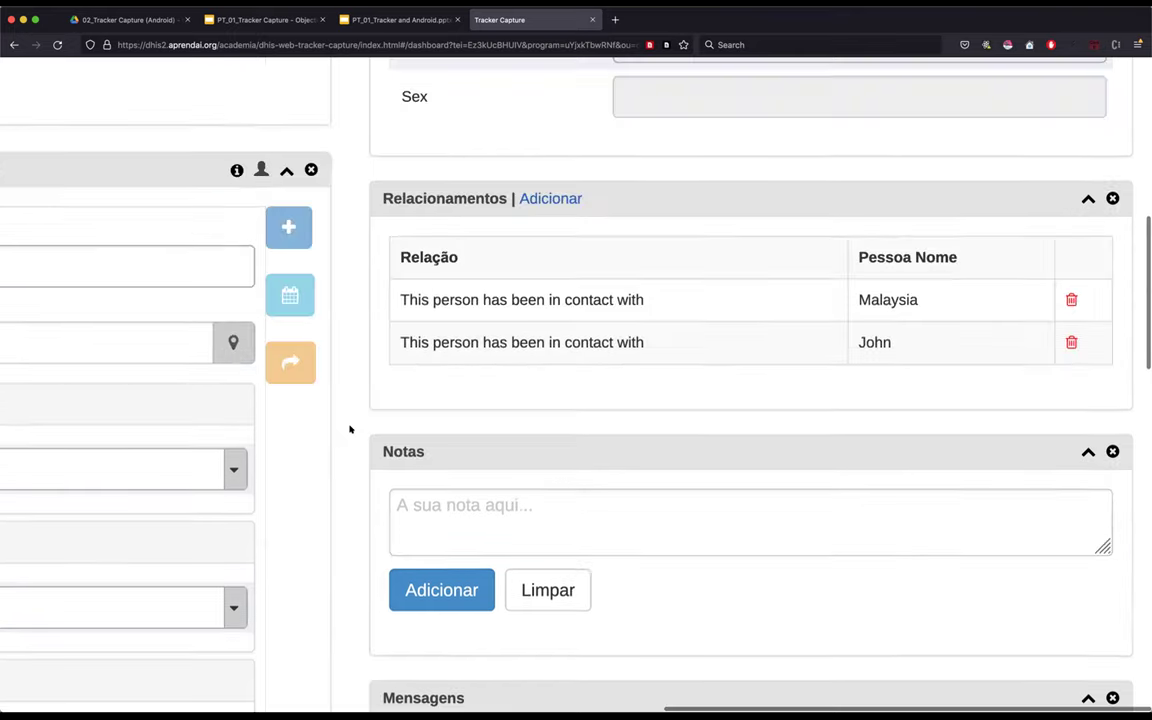
pyautogui.scroll(-1, 352, 429)
pyautogui.scroll(10, 352, 429)
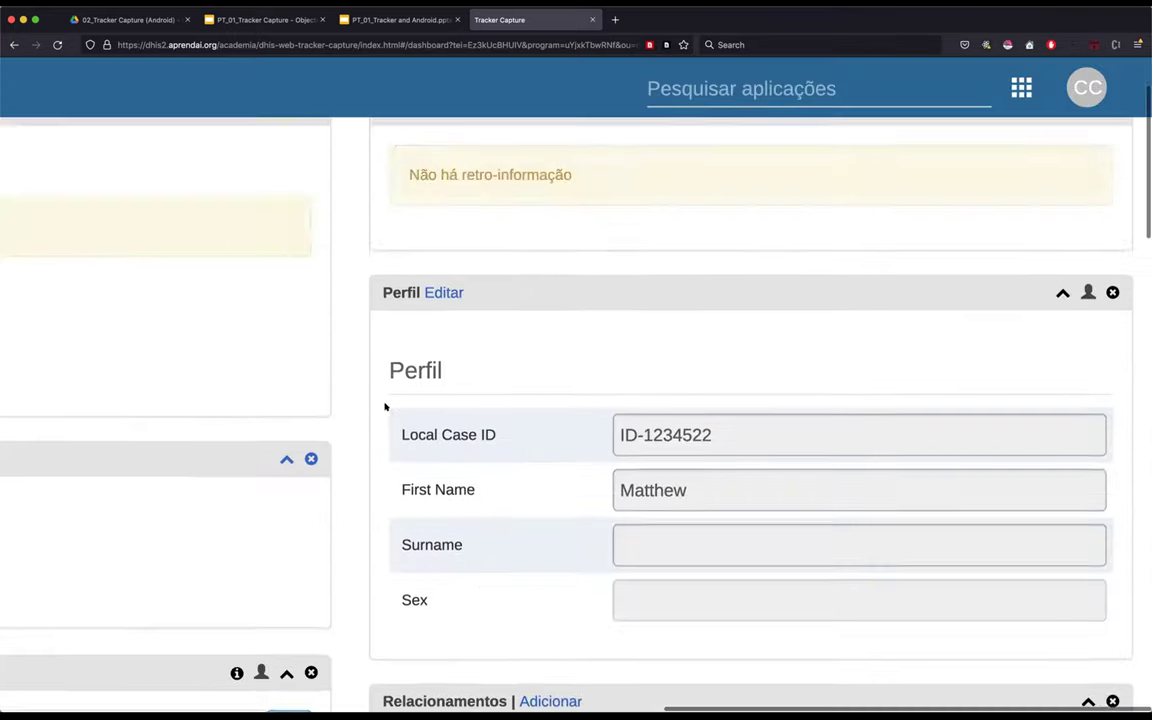
pyautogui.press('super+minus')
pyautogui.press('super+minus')
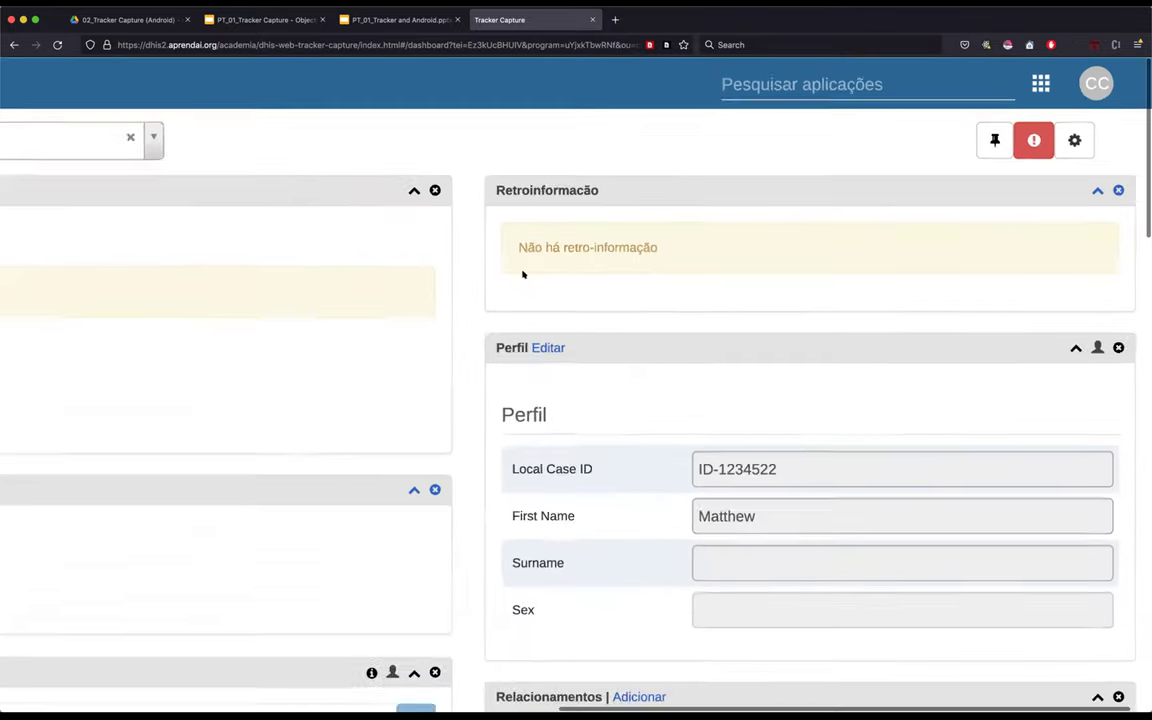
pyautogui.press('super+minus')
pyautogui.press('super+minus')
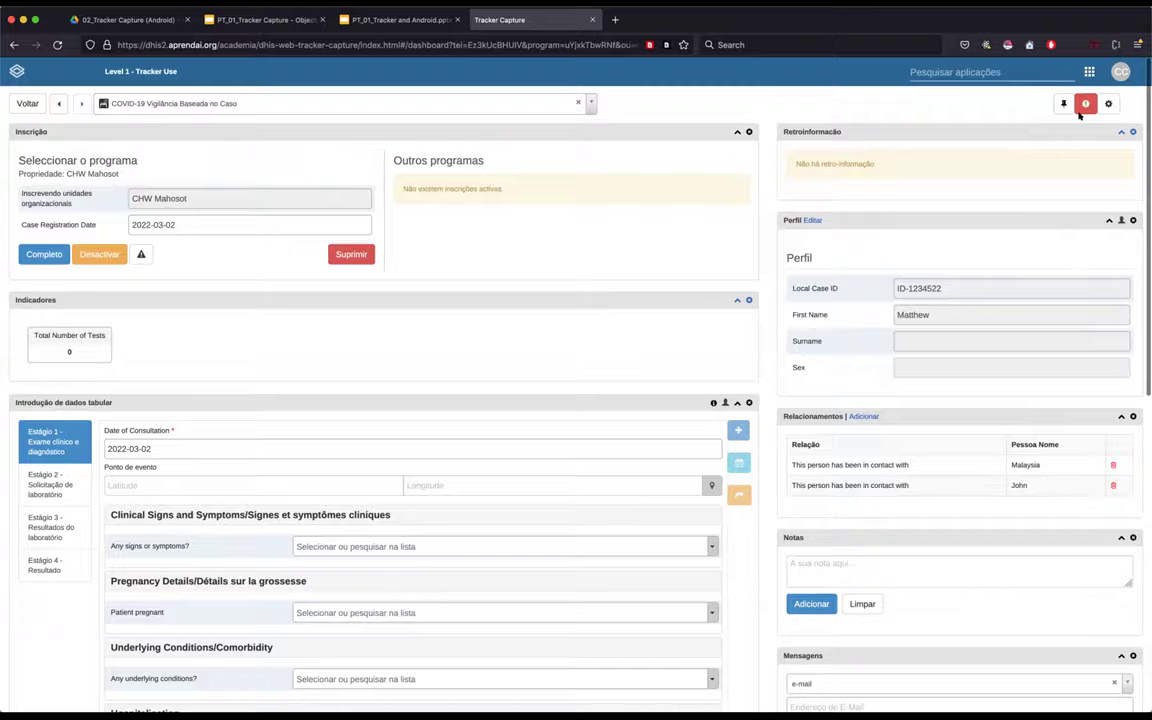
pyautogui.scroll(5, 1079, 116)
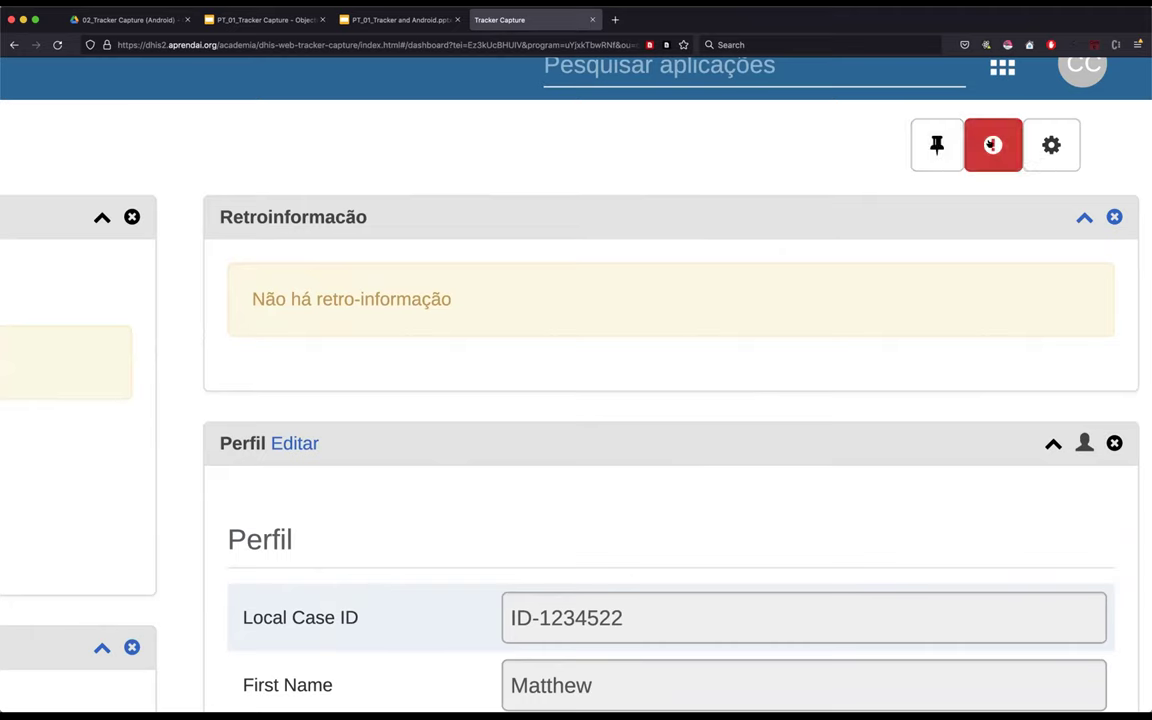
pyautogui.click(991, 145)
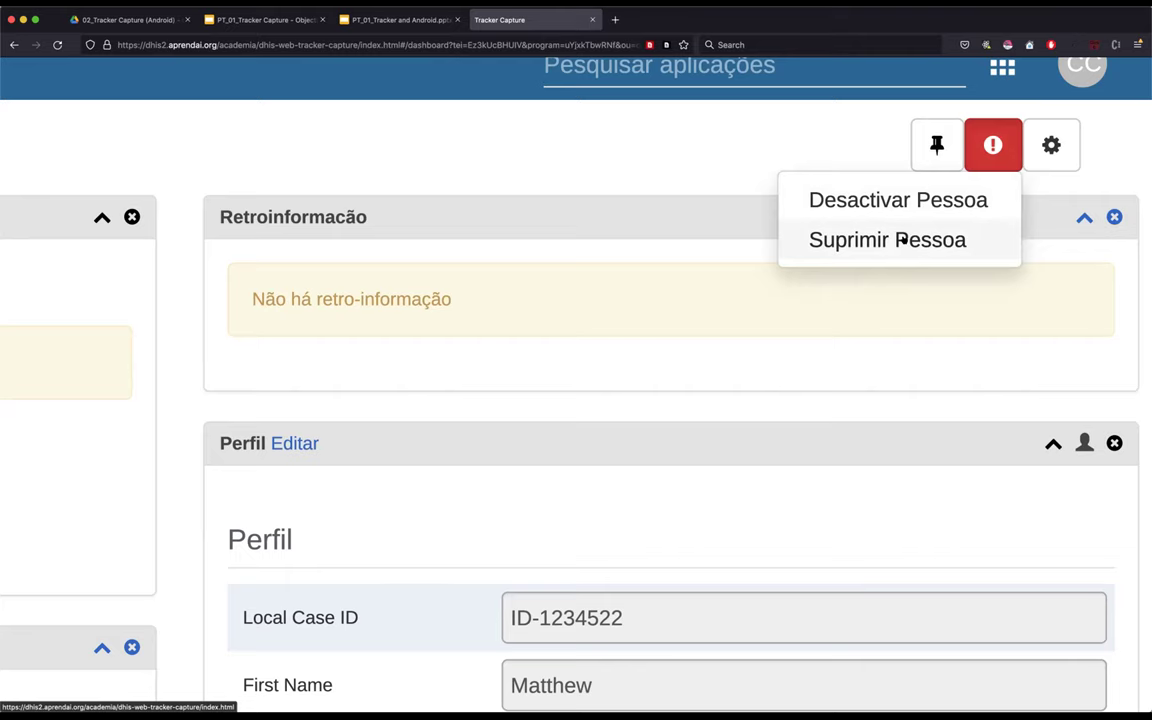
pyautogui.click(902, 240)
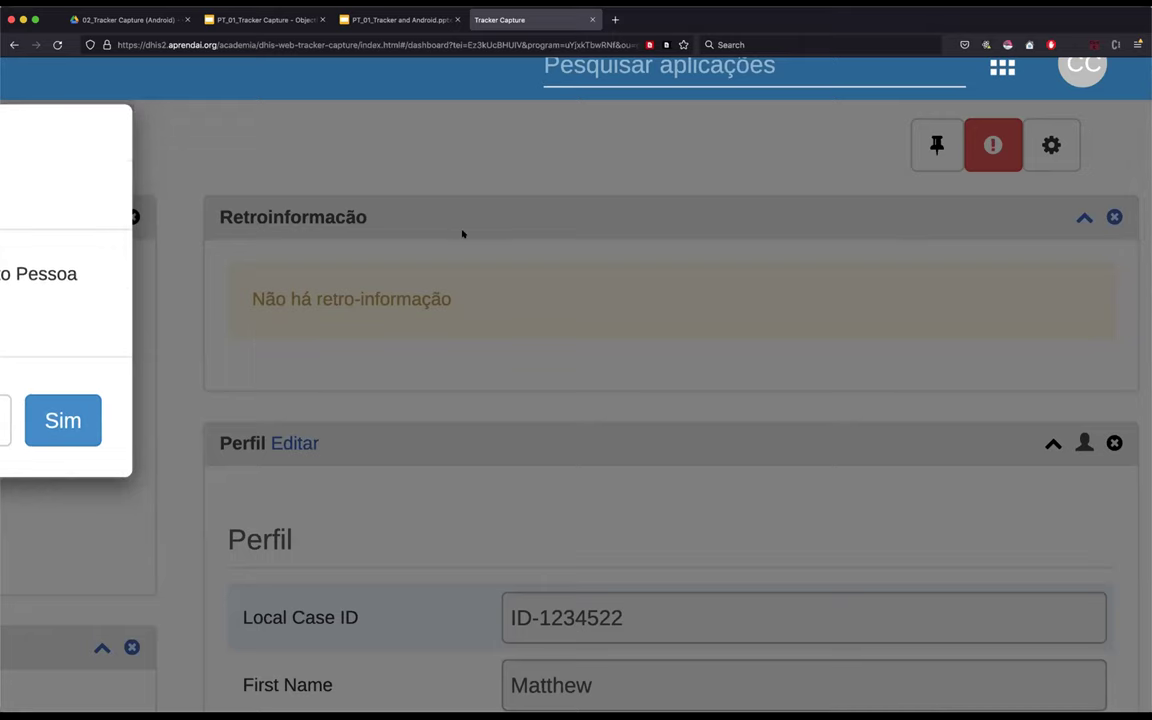
pyautogui.hscroll(-2, 455, 240)
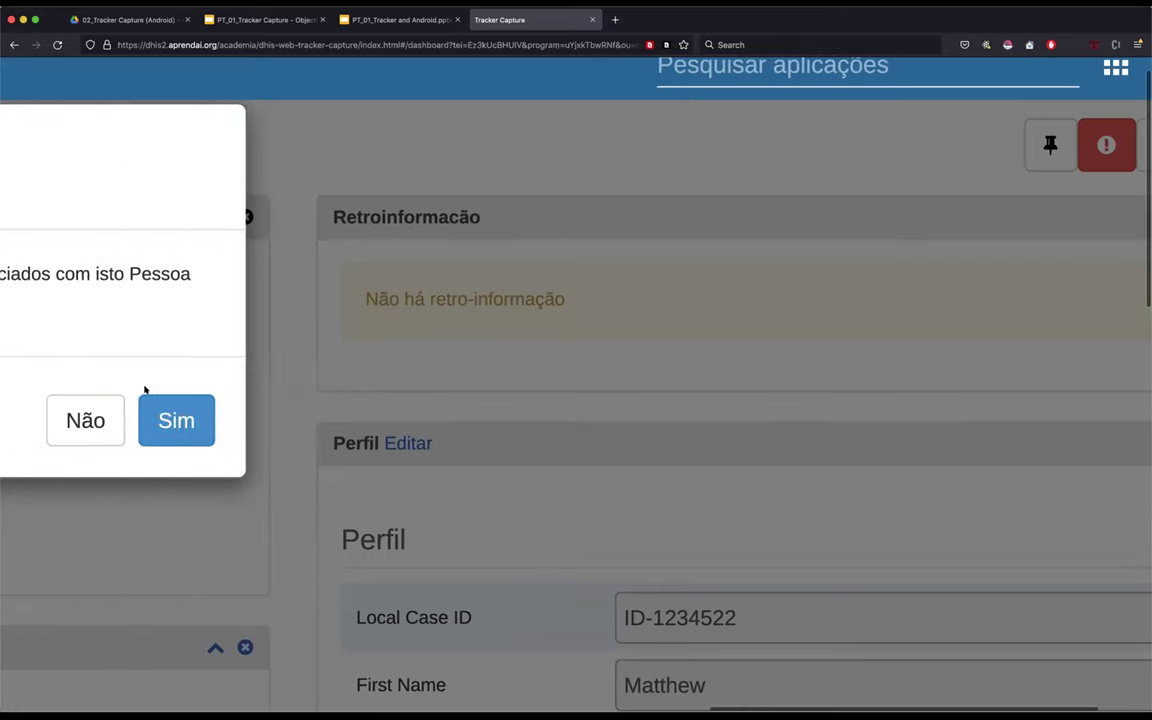
pyautogui.click(86, 412)
pyautogui.hscroll(3, 784, 166)
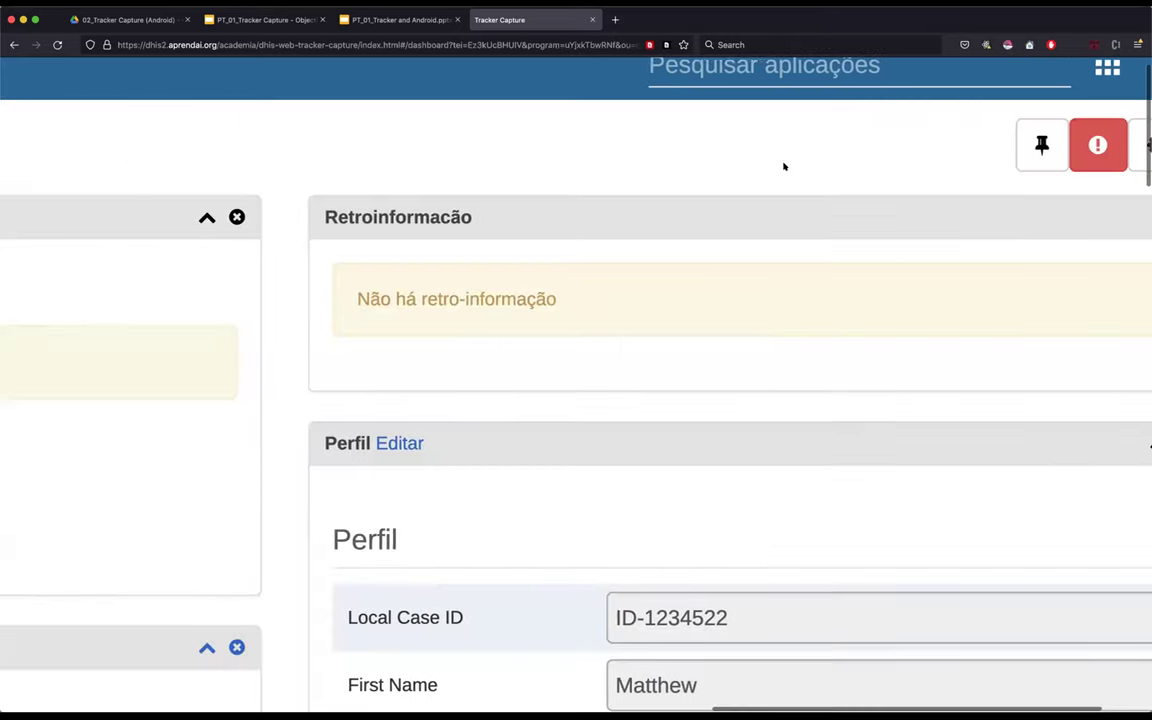
pyautogui.scroll(2, 784, 166)
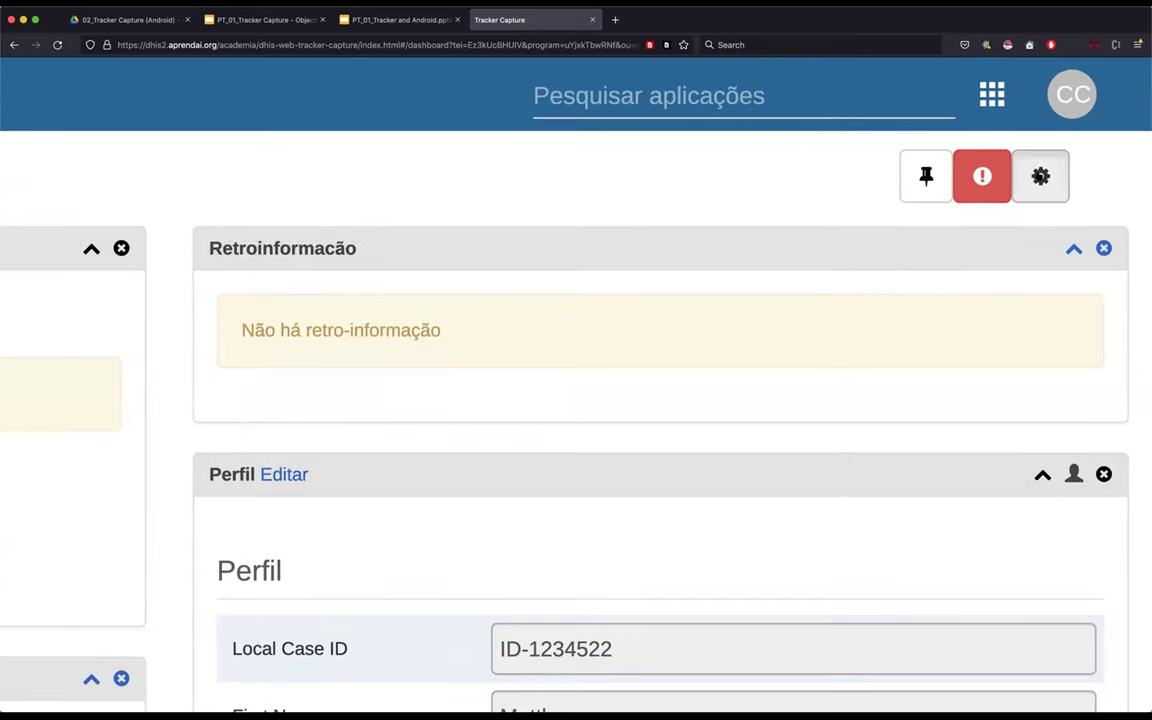
# - Close the dashboard layout settings and find the Total Number of Tests indicator, showing 0
pyautogui.click(1040, 172)
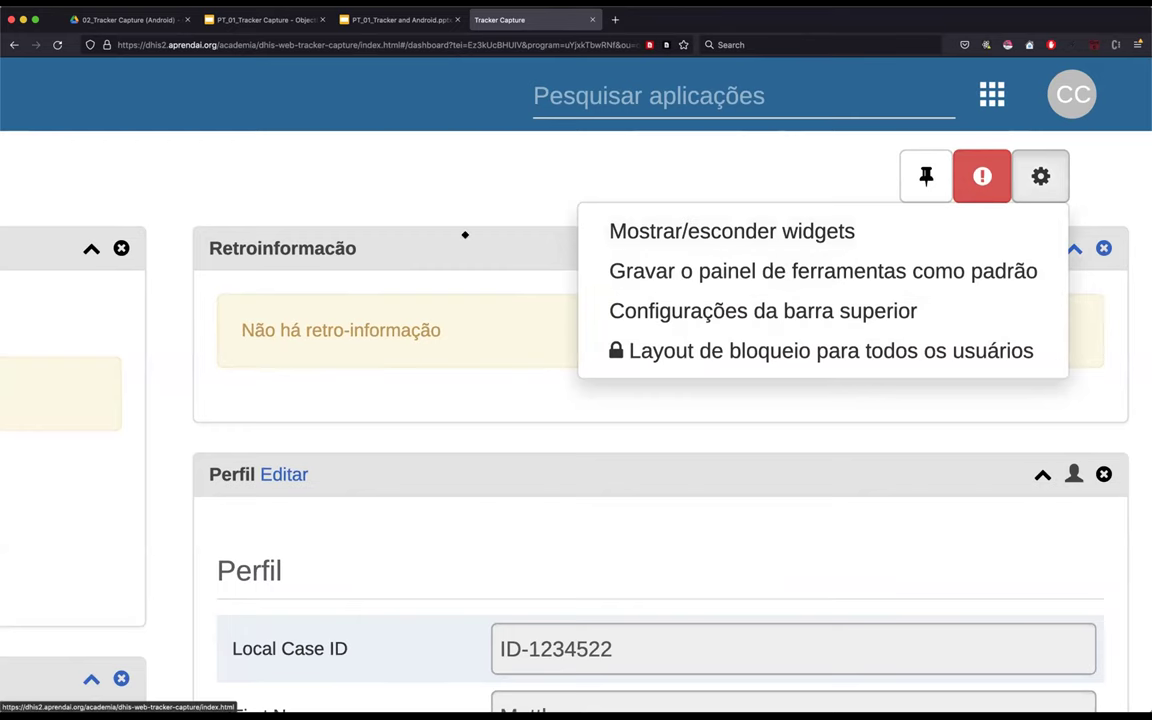
pyautogui.click(286, 301)
pyautogui.hscroll(-15, 673, 323)
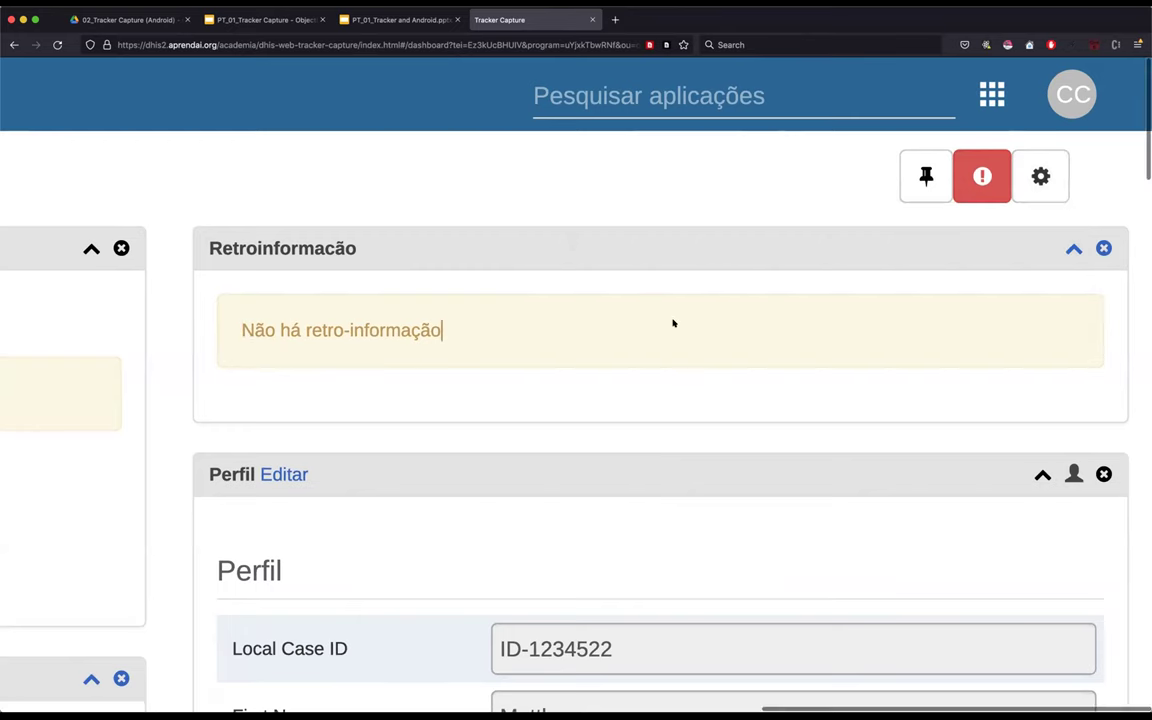
pyautogui.hscroll(-12, 673, 323)
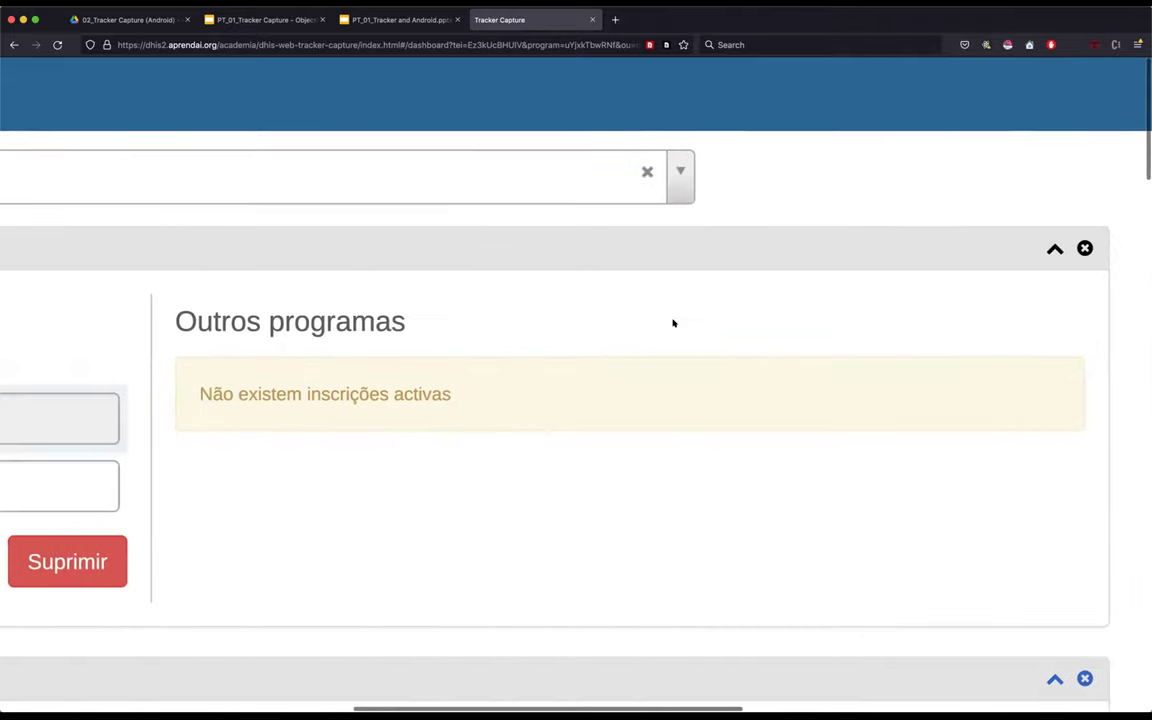
pyautogui.scroll(-5, 673, 323)
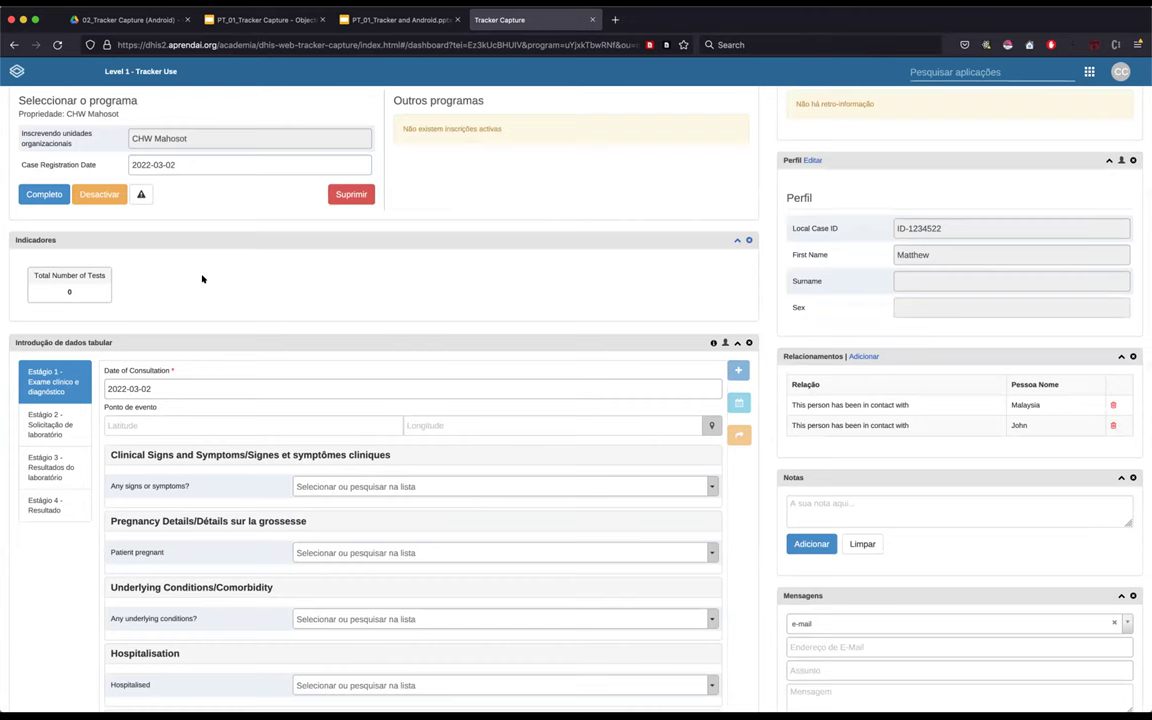
pyautogui.scroll(-1, 202, 279)
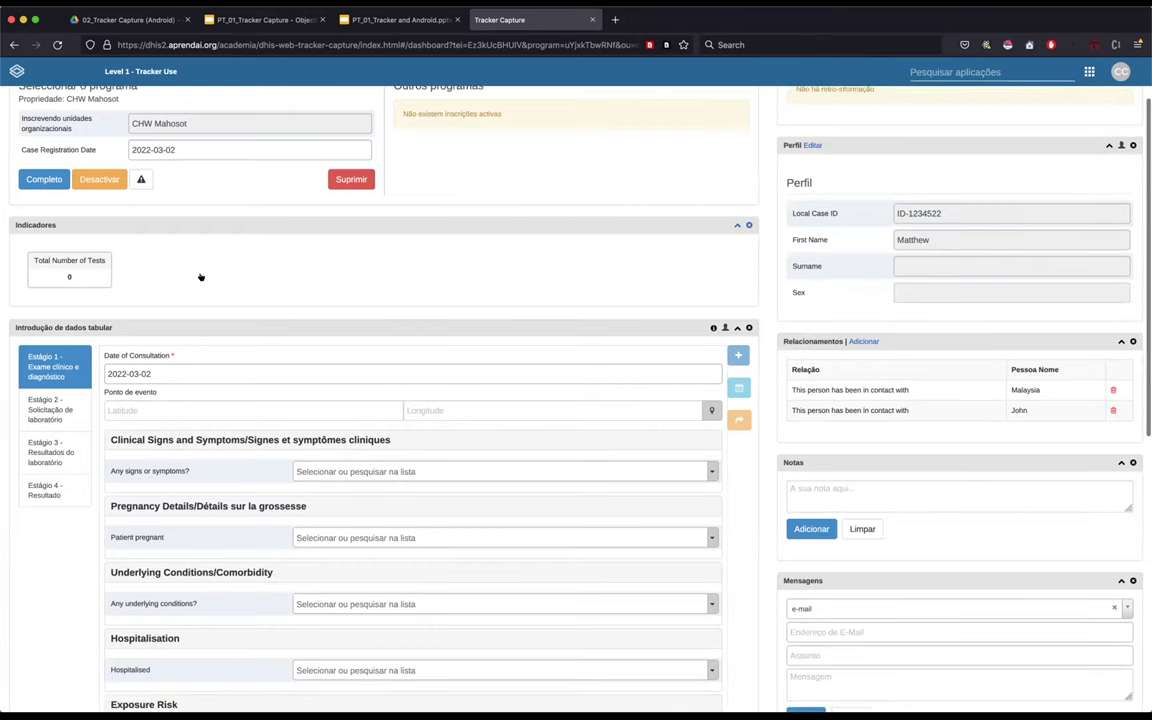
pyautogui.scroll(-3, 200, 277)
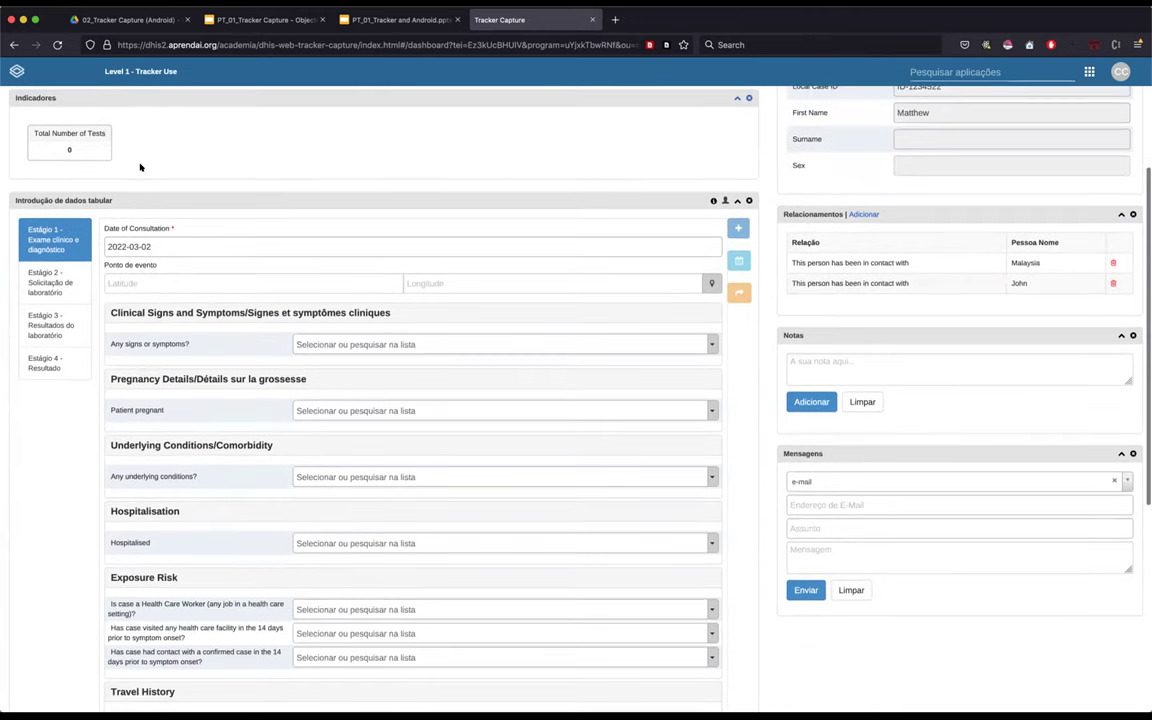
pyautogui.scroll(1, 20, 125)
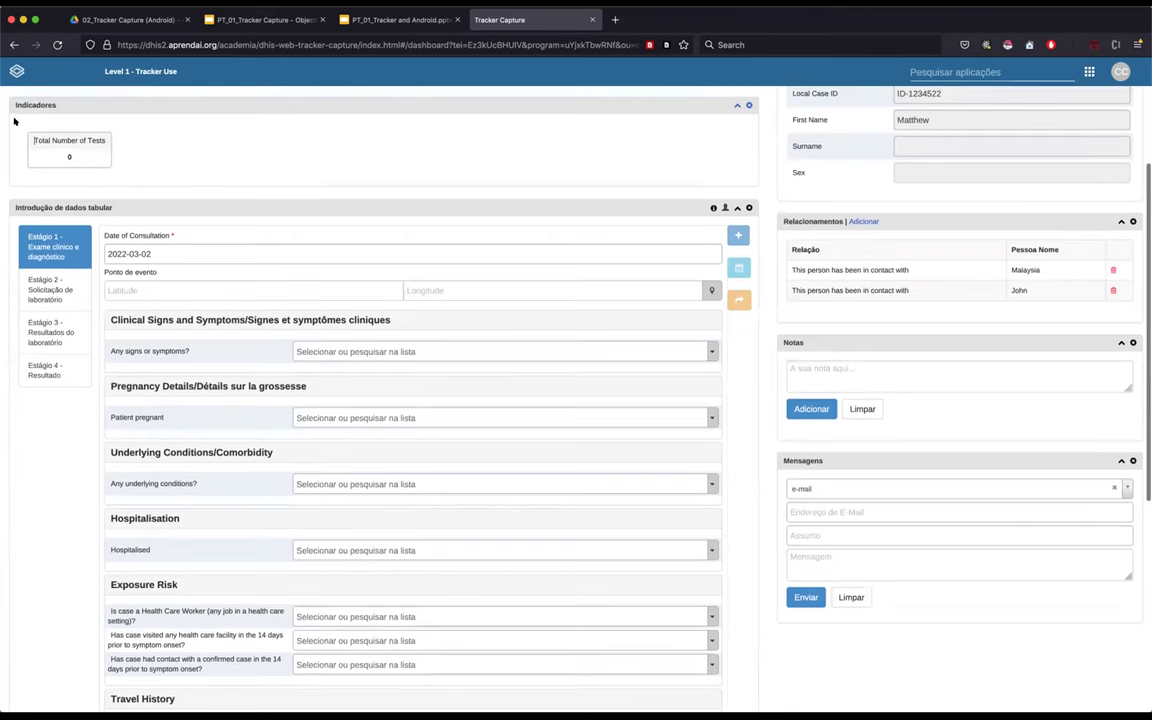
pyautogui.moveTo(147, 168); pyautogui.dragTo(131, 177)
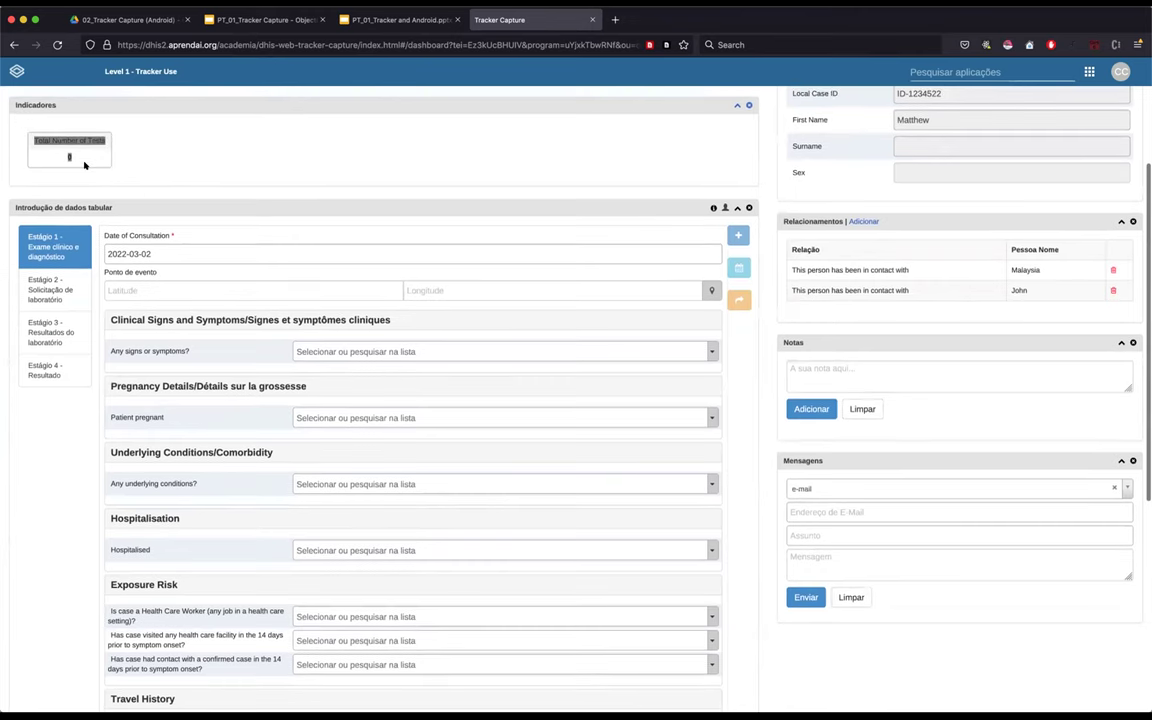
pyautogui.click(14, 121)
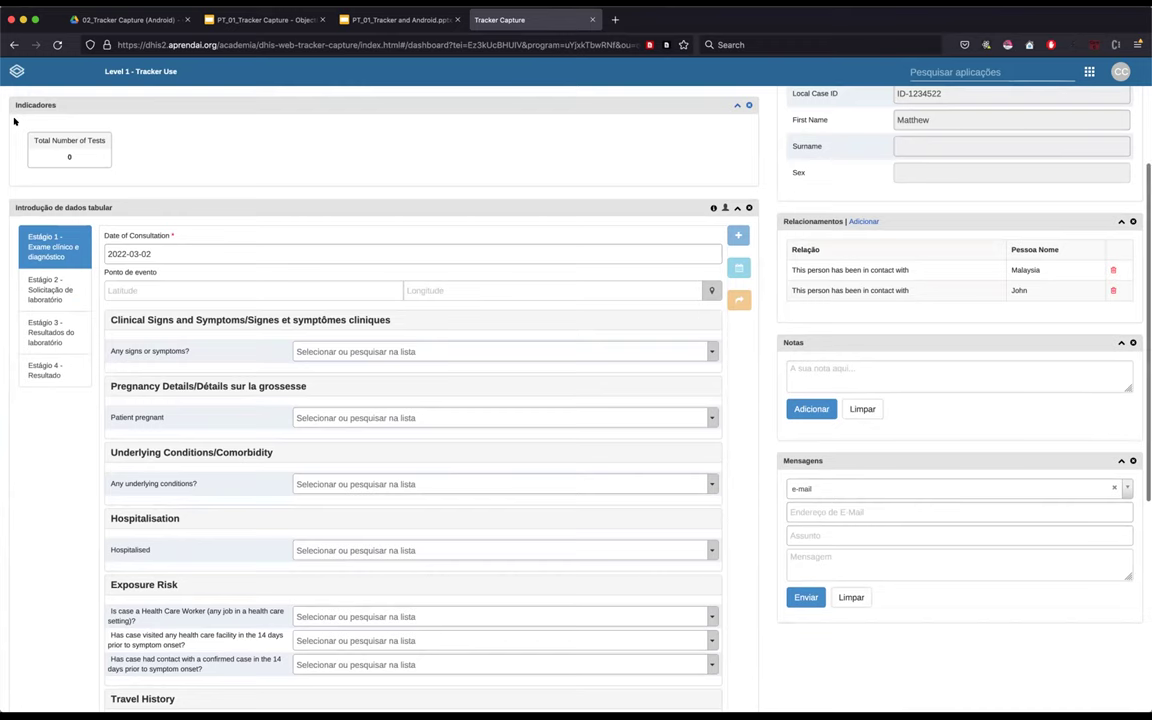
pyautogui.scroll(2, 14, 121)
pyautogui.scroll(3, 14, 121)
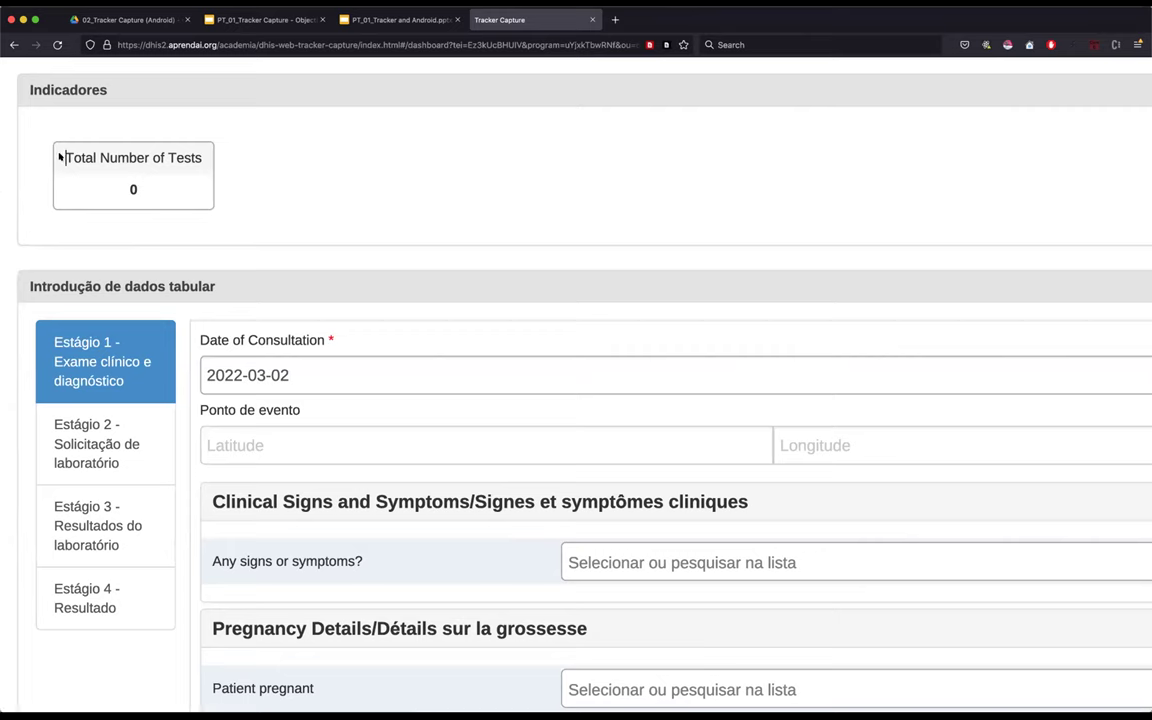
pyautogui.tripleClick(183, 166)
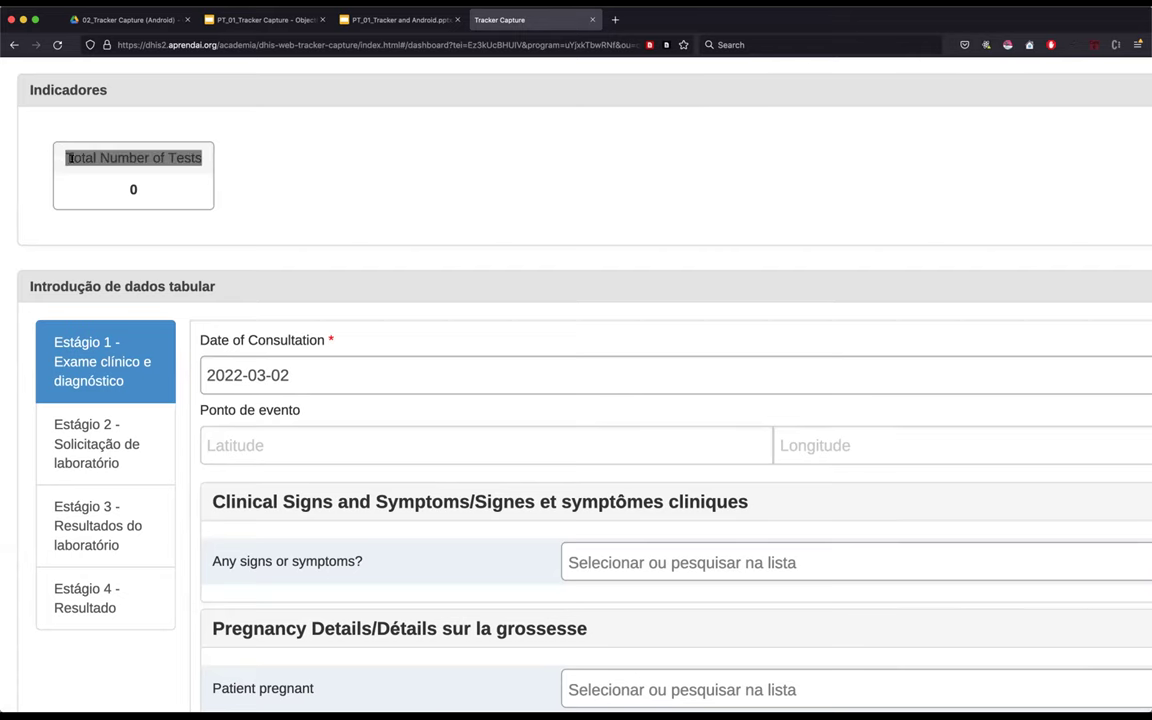
pyautogui.click(234, 170)
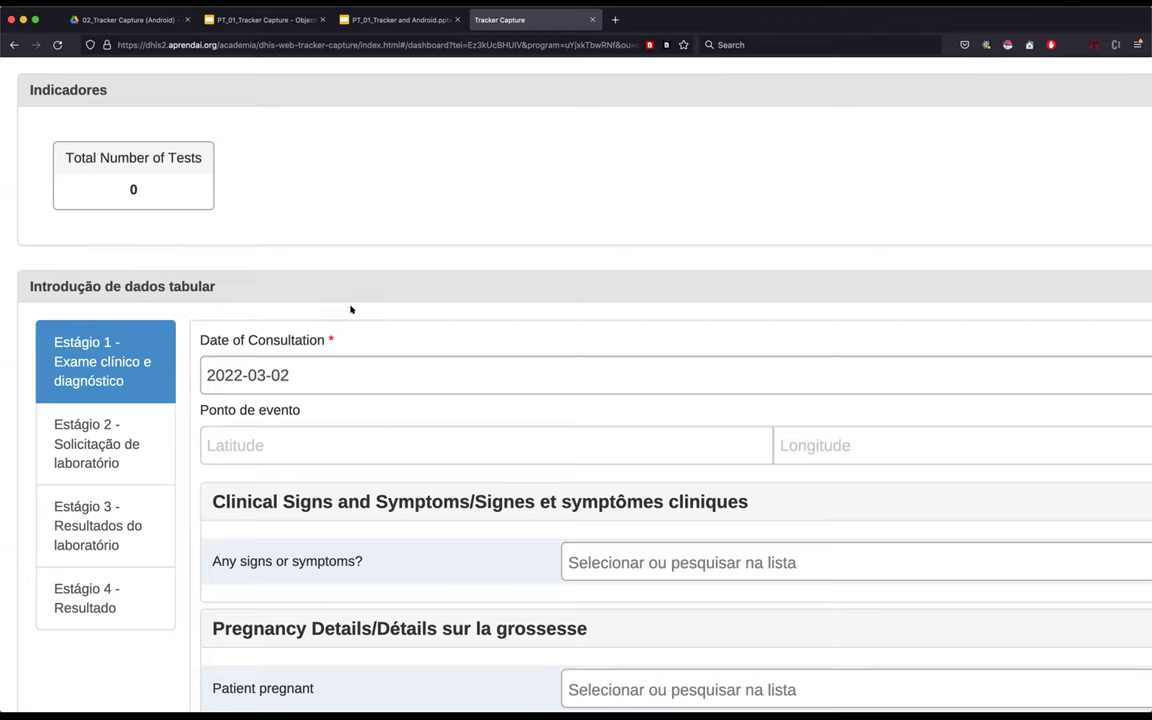
pyautogui.scroll(-2, 360, 256)
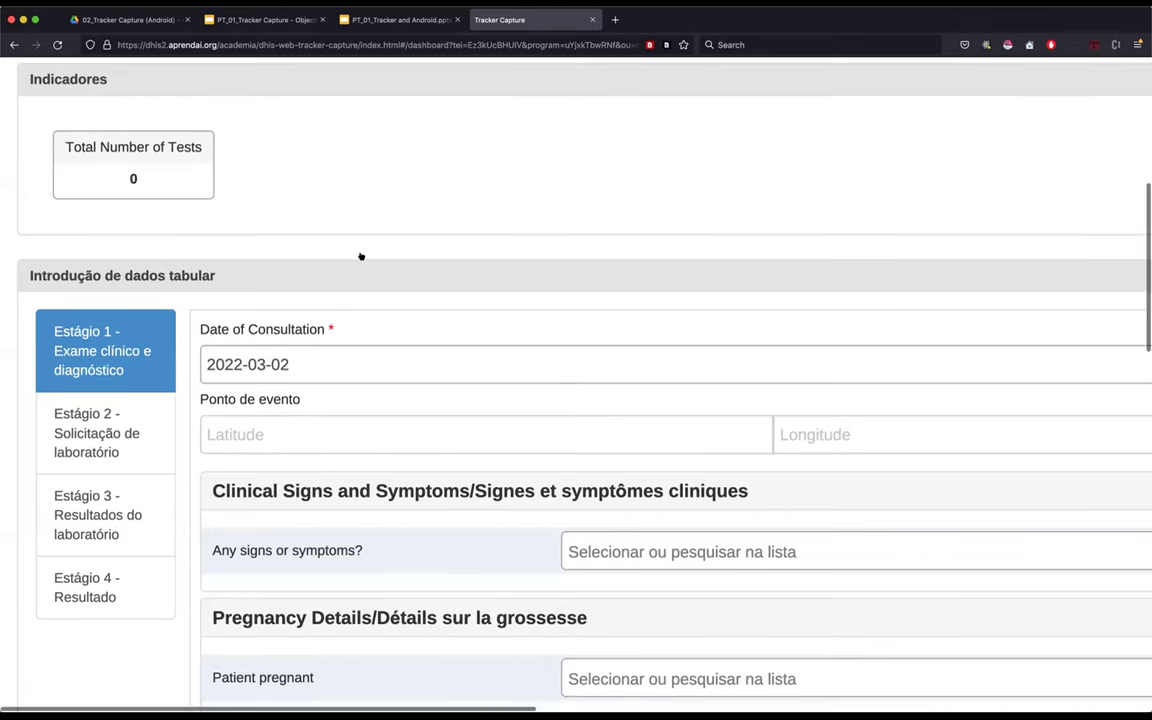
pyautogui.scroll(-1, 360, 256)
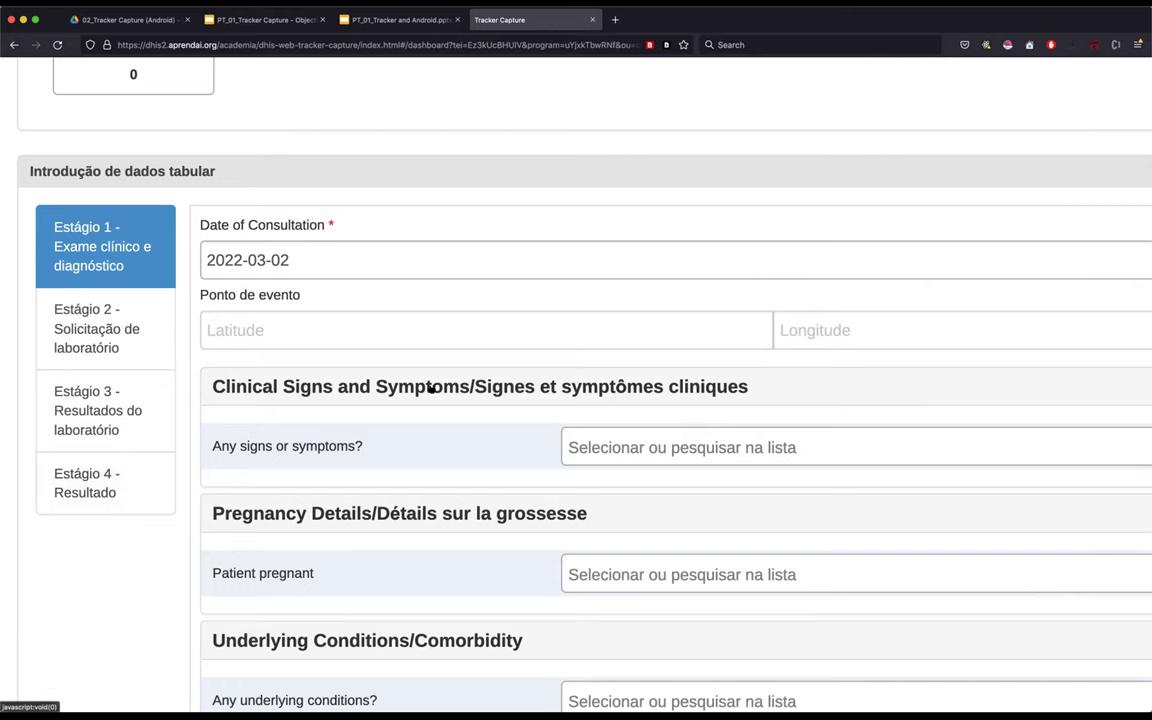
pyautogui.press('super+minus')
pyautogui.press('super+minus')
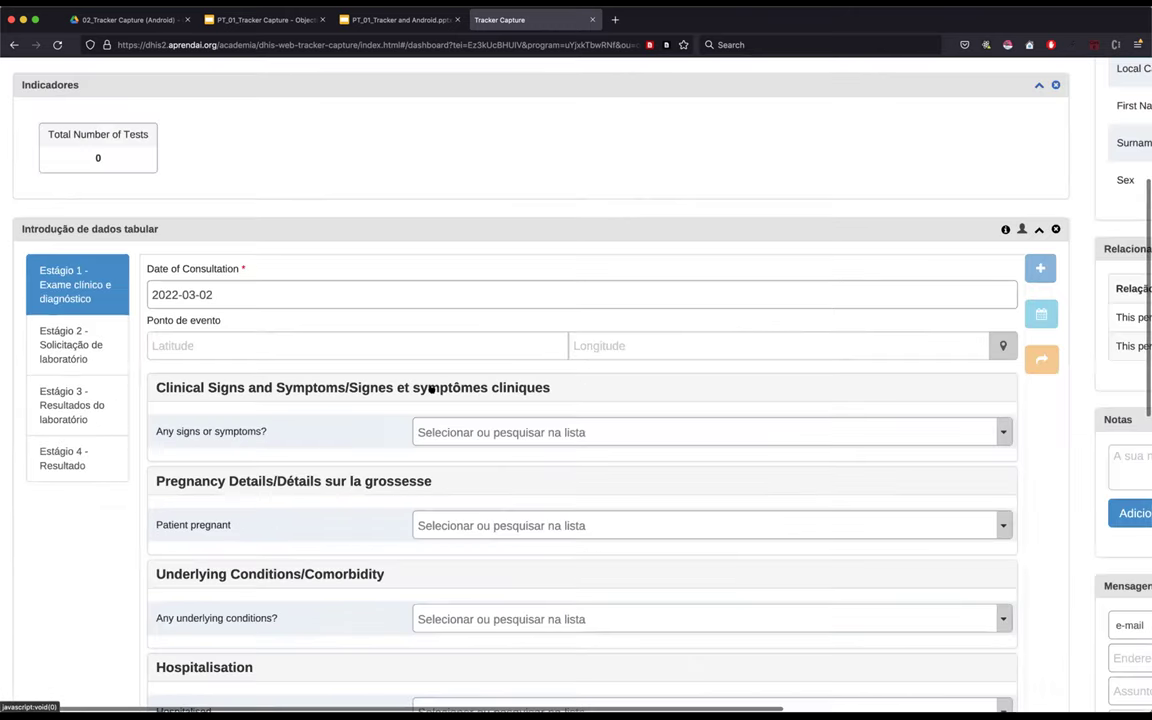
pyautogui.press('super+minus')
pyautogui.scroll(-5, 432, 388)
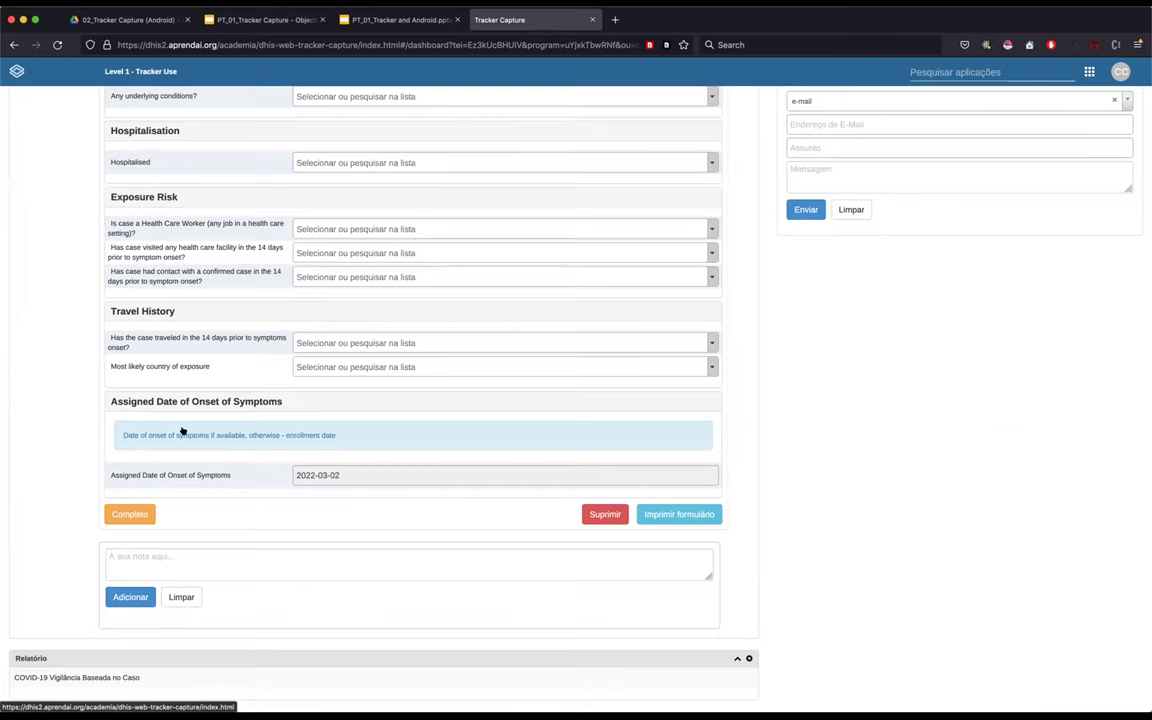
pyautogui.click(123, 514)
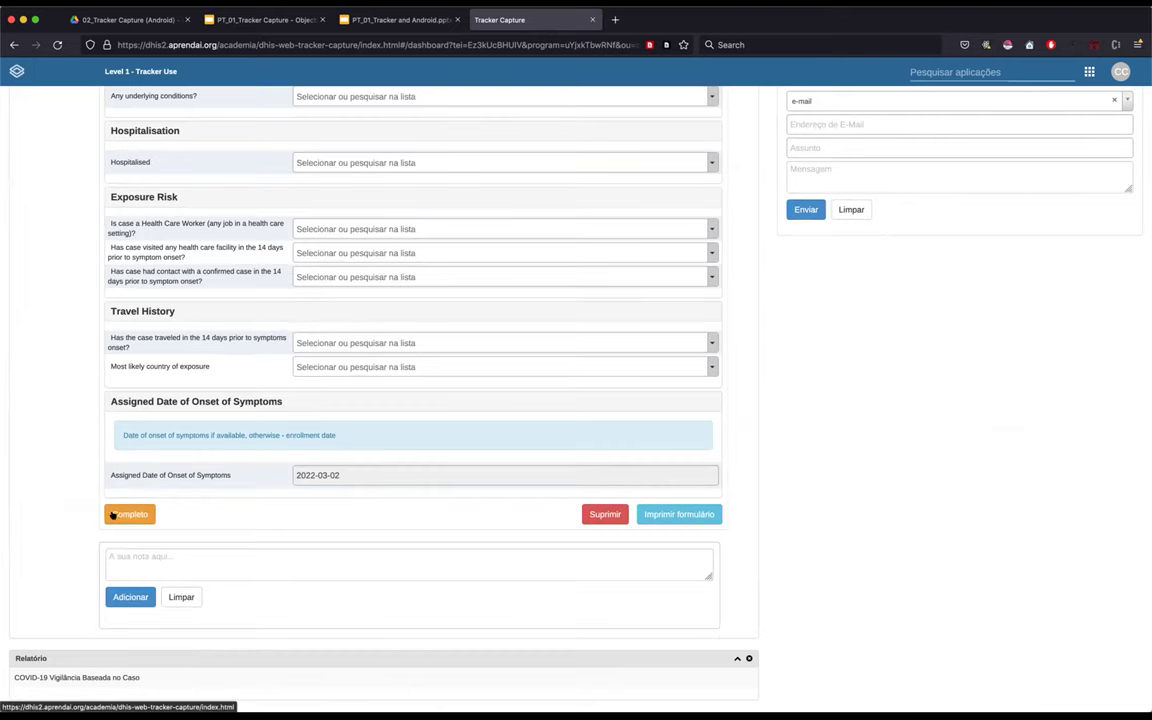
pyautogui.scroll(5, 190, 253)
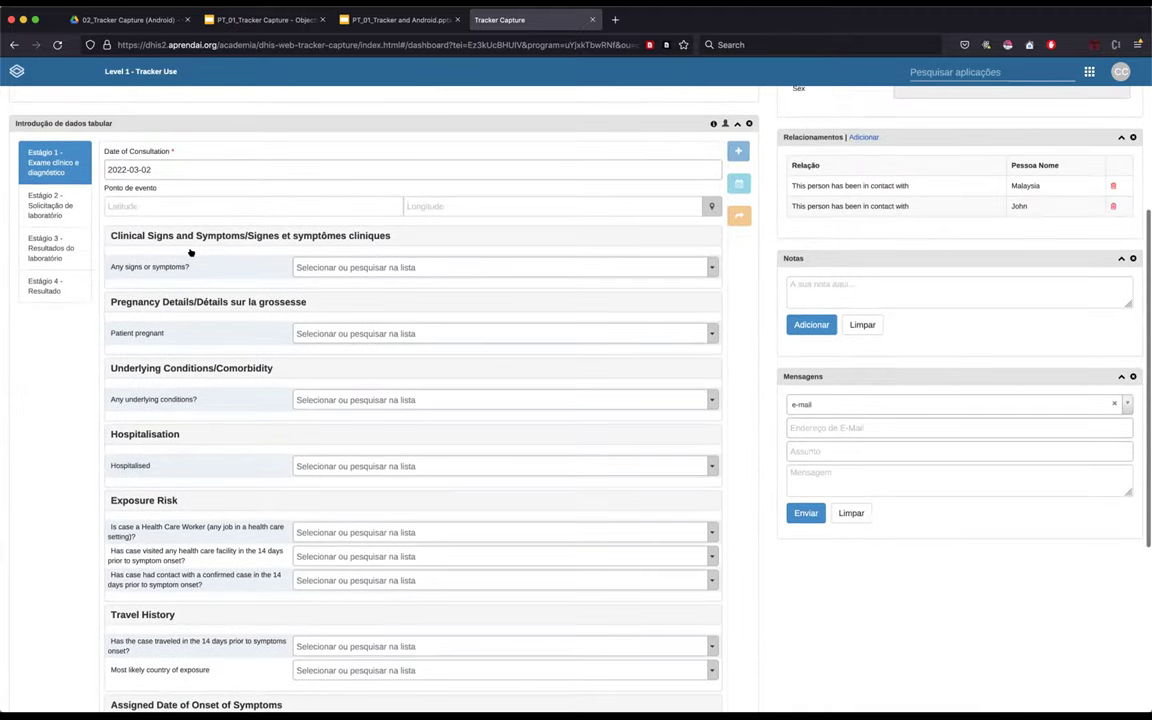
pyautogui.scroll(-5, 215, 410)
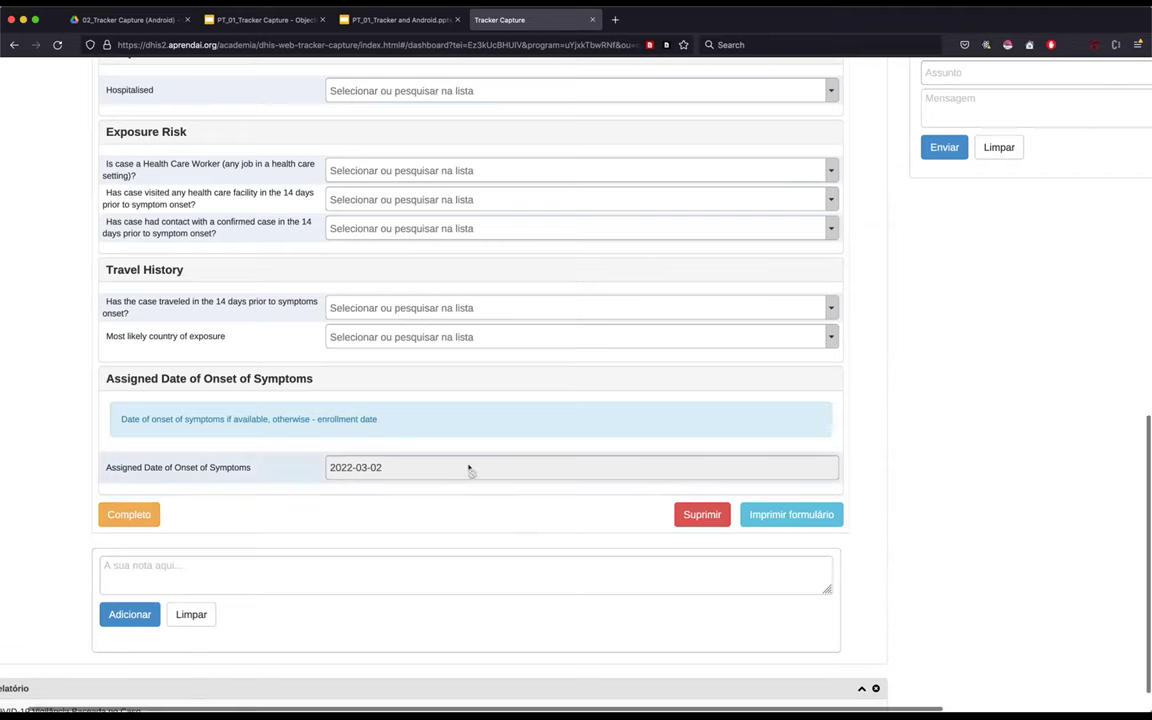
pyautogui.press('super+minus')
pyautogui.press('super+minus')
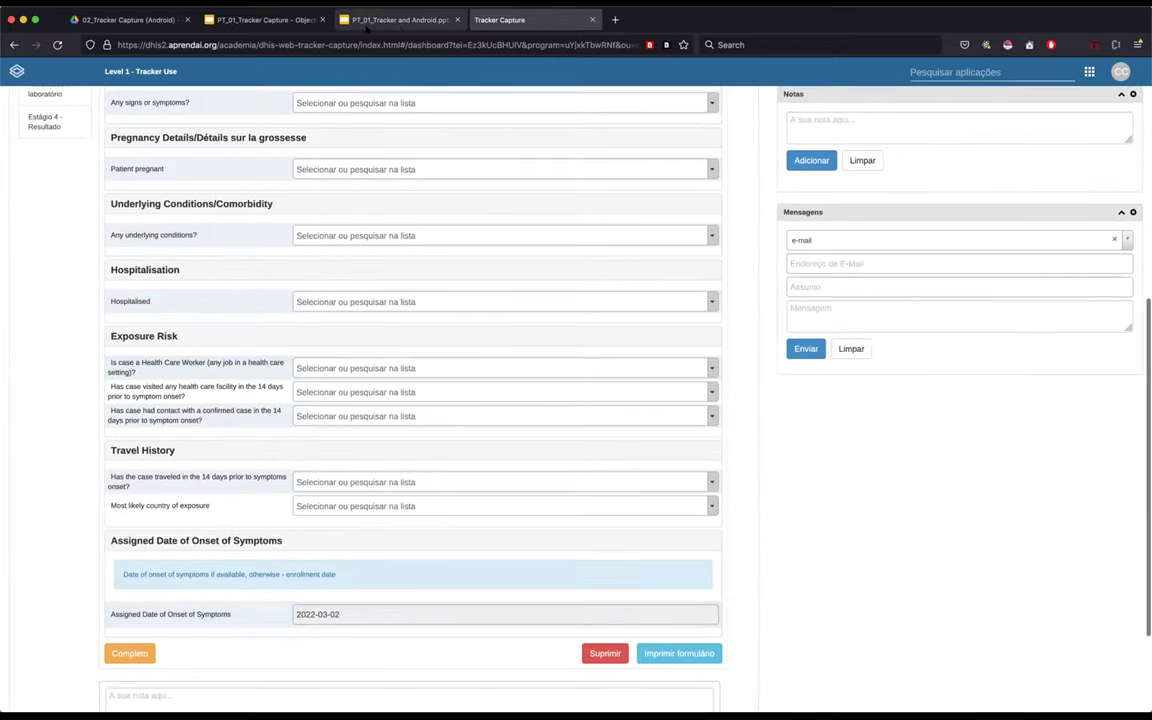
# - Go to the 02_Tracker Capture (Android) Drive folder, then the PT_01_Tracker Capture - Objectives slides
pyautogui.click(112, 20)
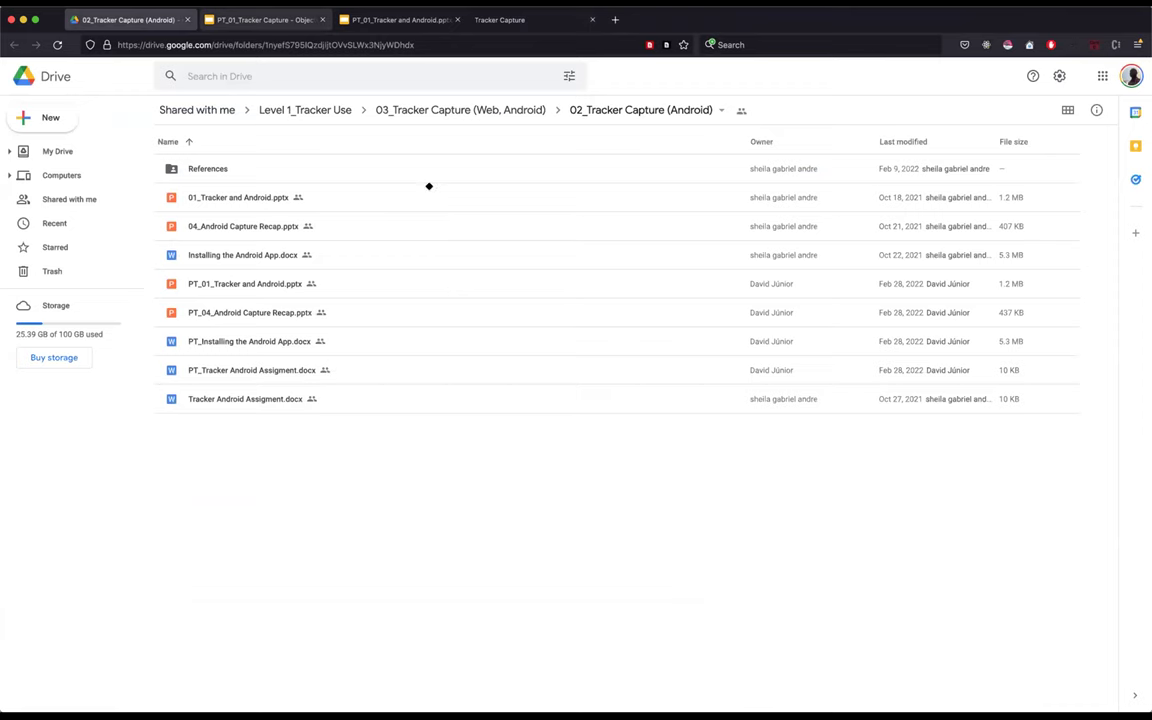
pyautogui.hotkey('ctrl', 'Tab')
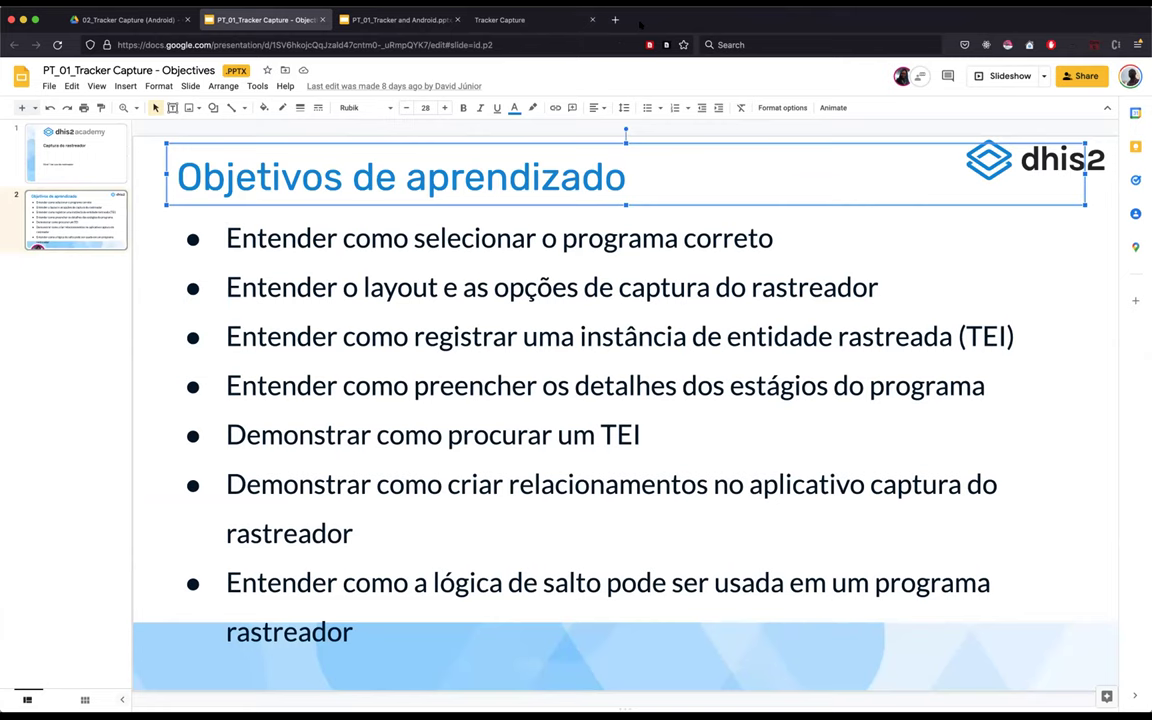
# - Look over the learning-objectives bullet list, then return to the Tracker Capture Stage 1 form
pyautogui.click(548, 262)
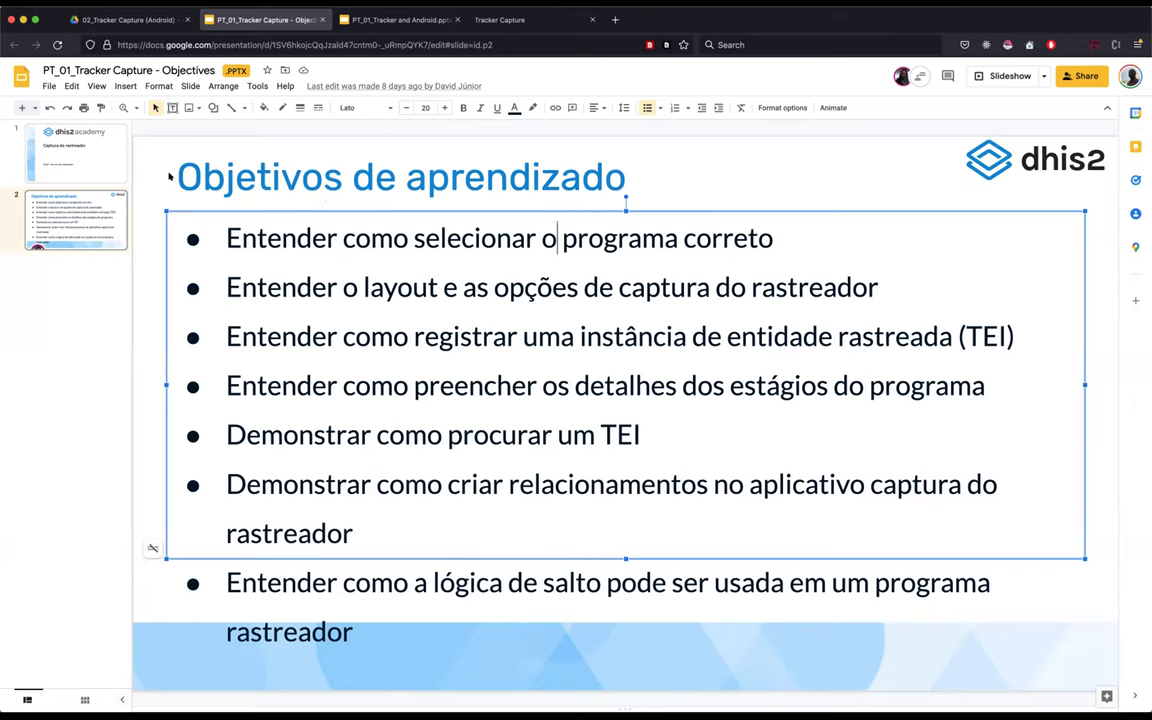
pyautogui.click(120, 186)
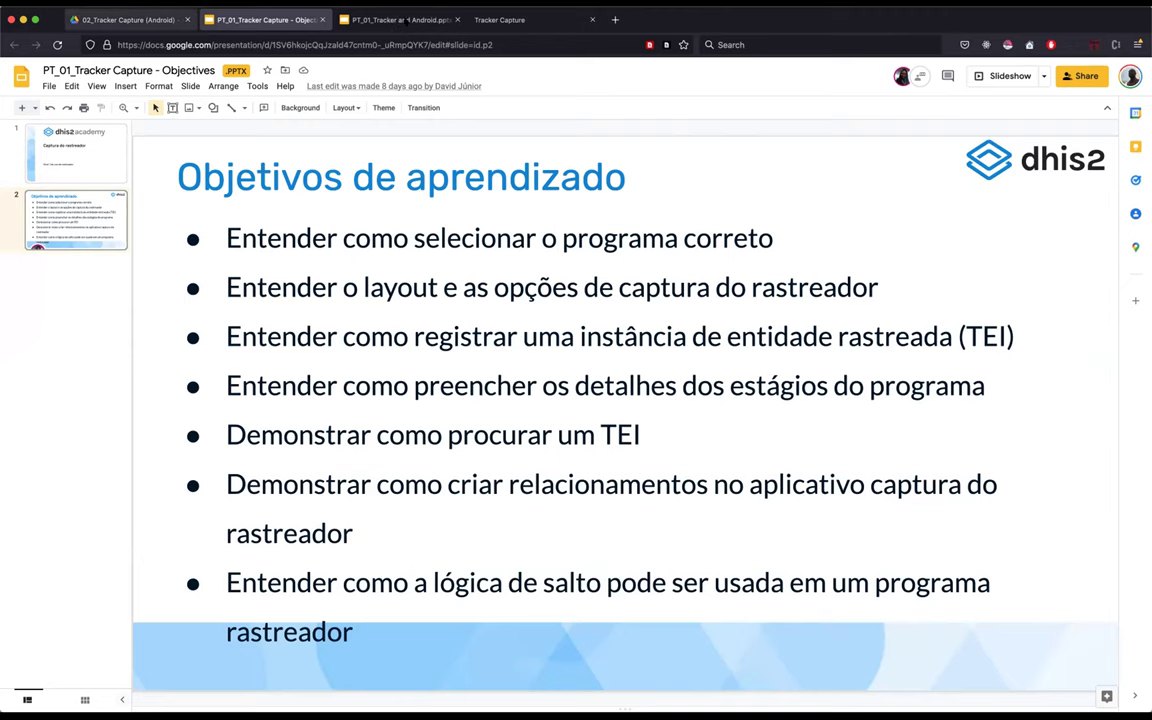
pyautogui.click(516, 19)
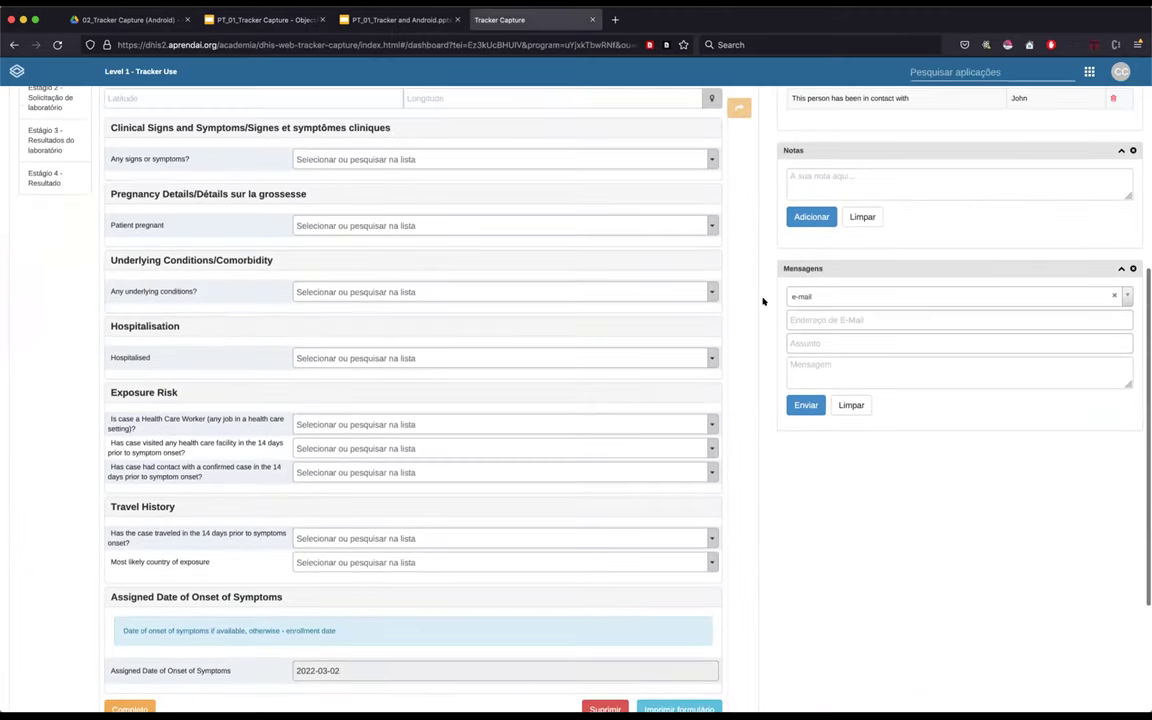
pyautogui.scroll(5, 755, 300)
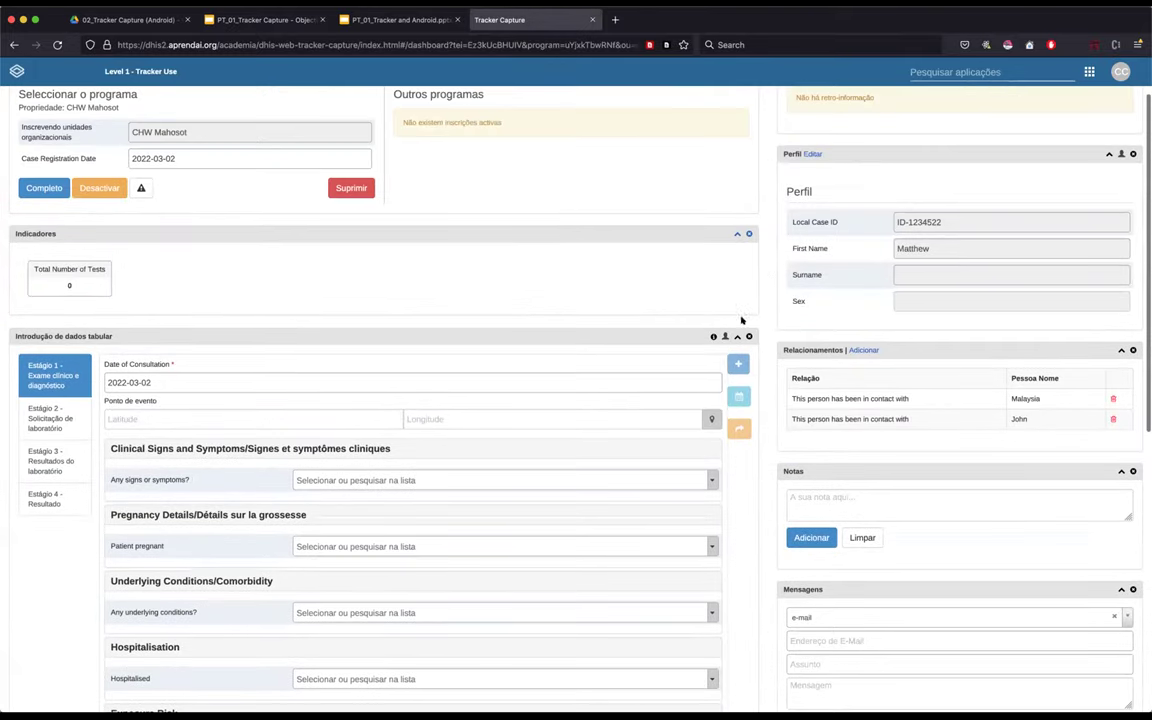
pyautogui.scroll(1, 575, 712)
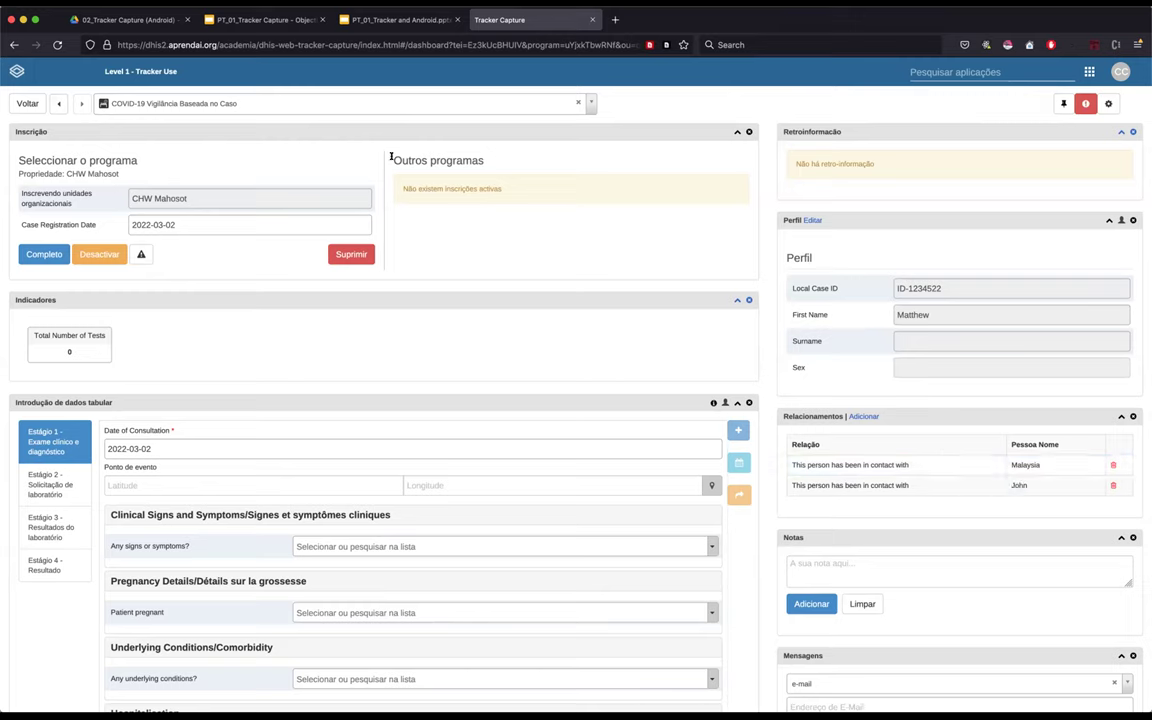
pyautogui.moveTo(391, 157); pyautogui.dragTo(430, 158)
pyautogui.doubleClick(433, 160)
pyautogui.doubleClick(412, 160)
pyautogui.doubleClick(448, 160)
pyautogui.doubleClick(412, 160)
pyautogui.doubleClick(448, 160)
pyautogui.click(450, 233)
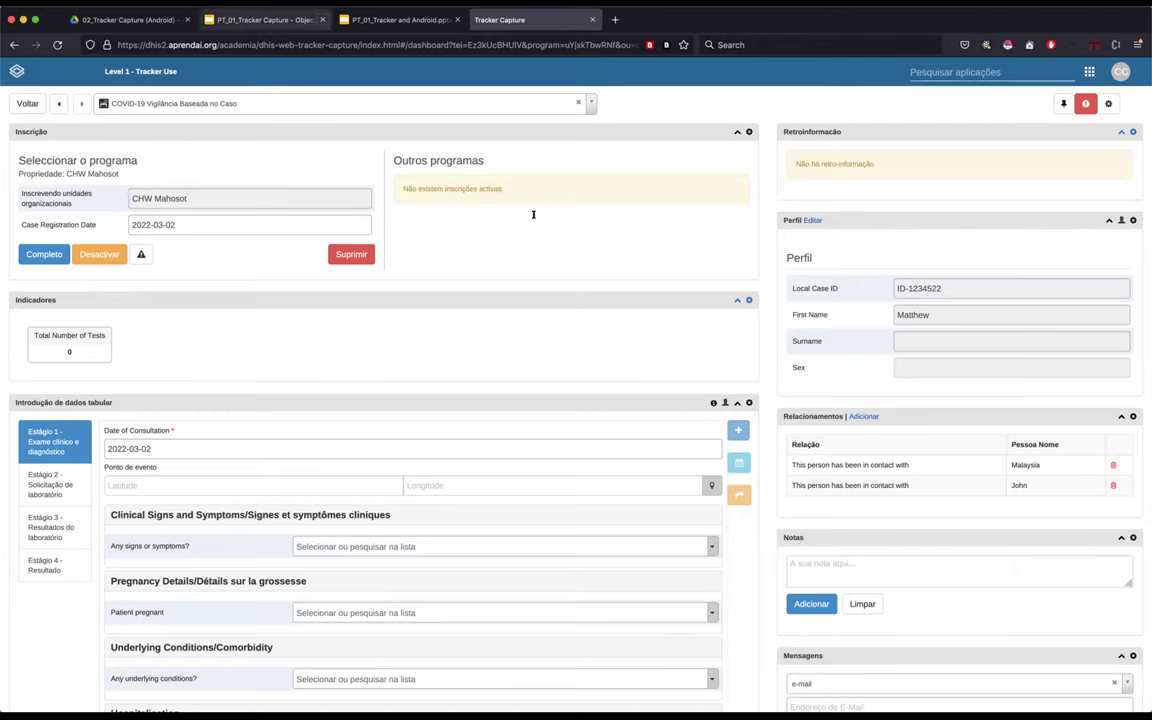
# - Glance at the objectives slides, then return from the case dashboard to the COVID-19 case list with Voltar
pyautogui.press('super+2')
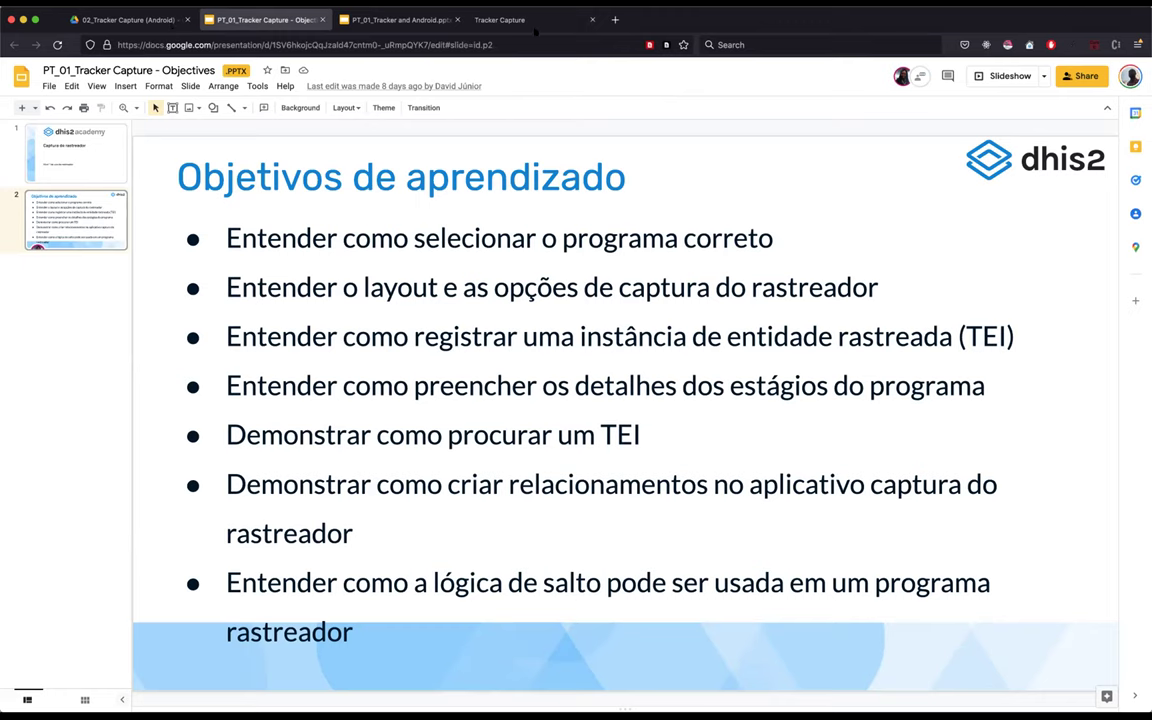
pyautogui.press('super+4')
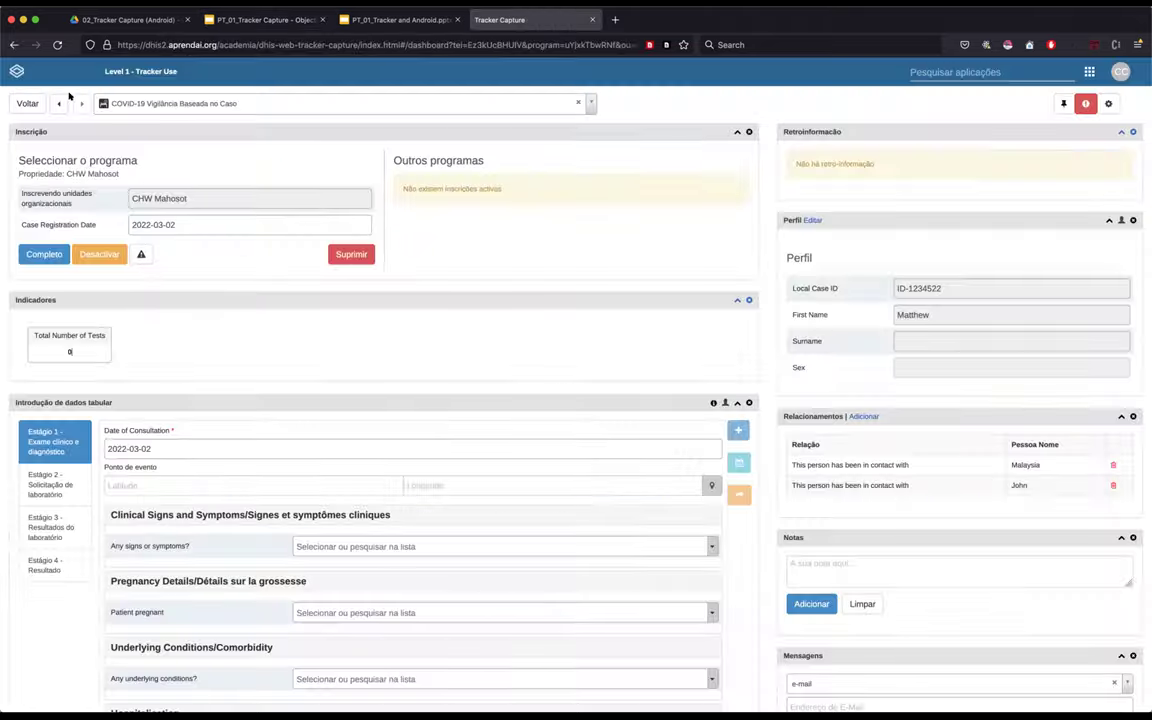
pyautogui.click(27, 104)
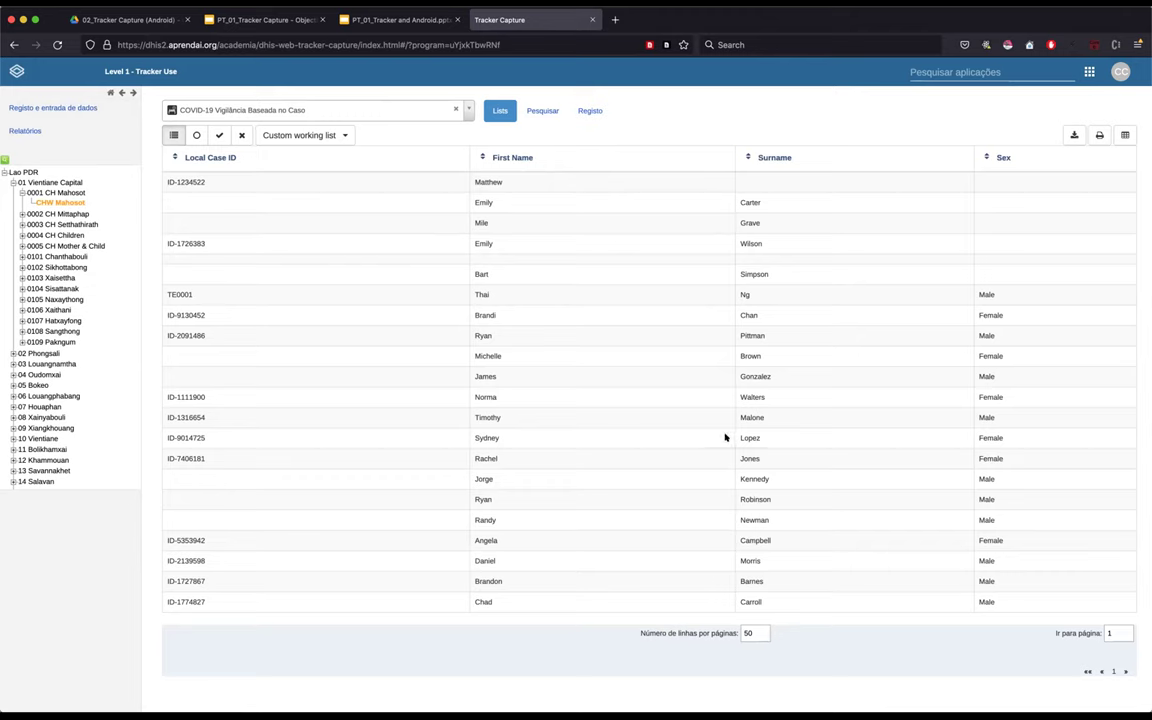
# - Open the Registo form for a new COVID-19 Vigilância Baseada no Caso case
pyautogui.click(590, 110)
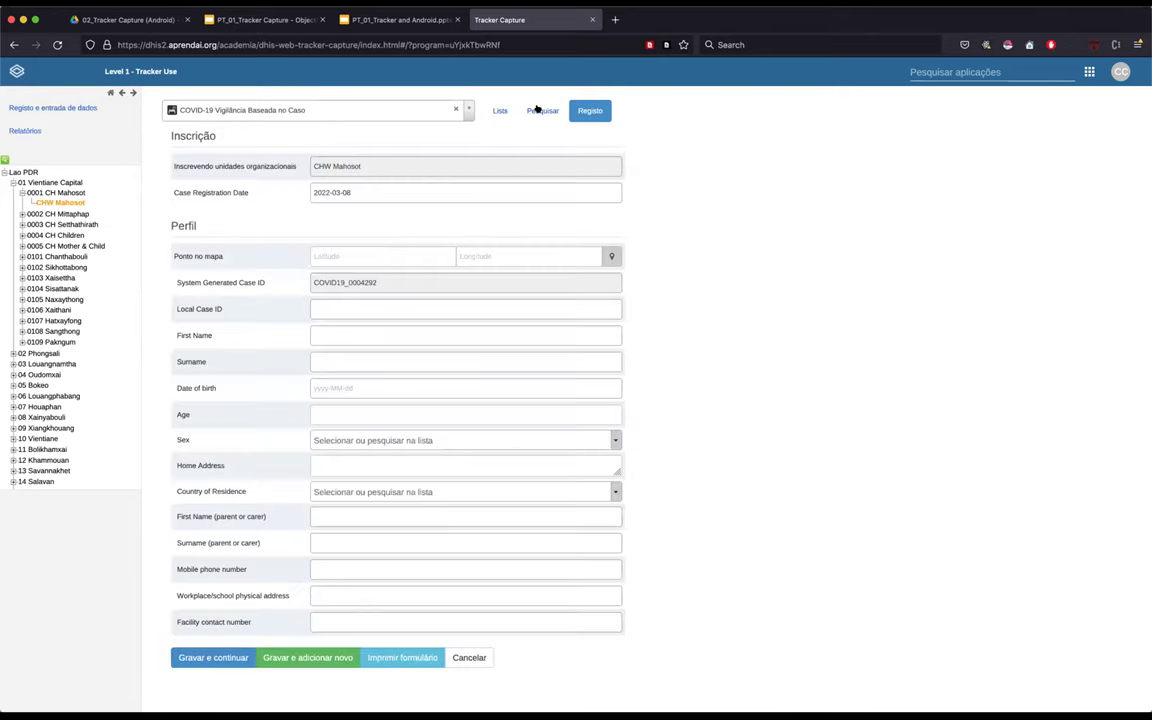
pyautogui.scroll(3, 565, 105)
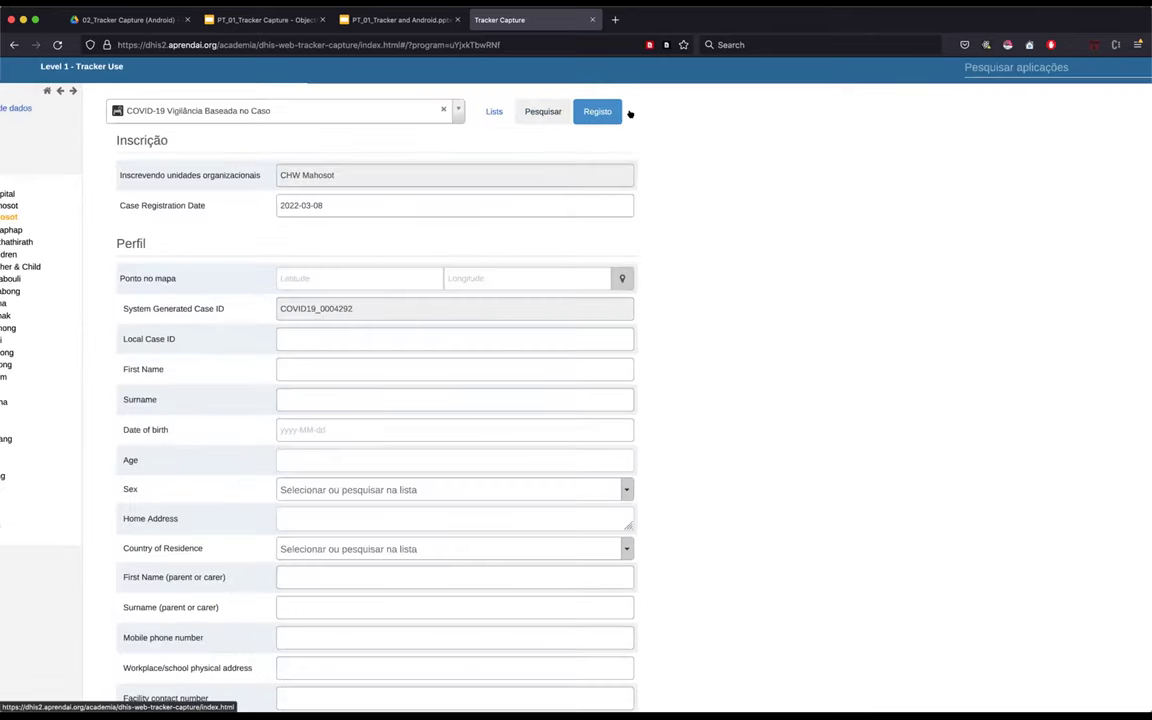
pyautogui.scroll(4, 755, 285)
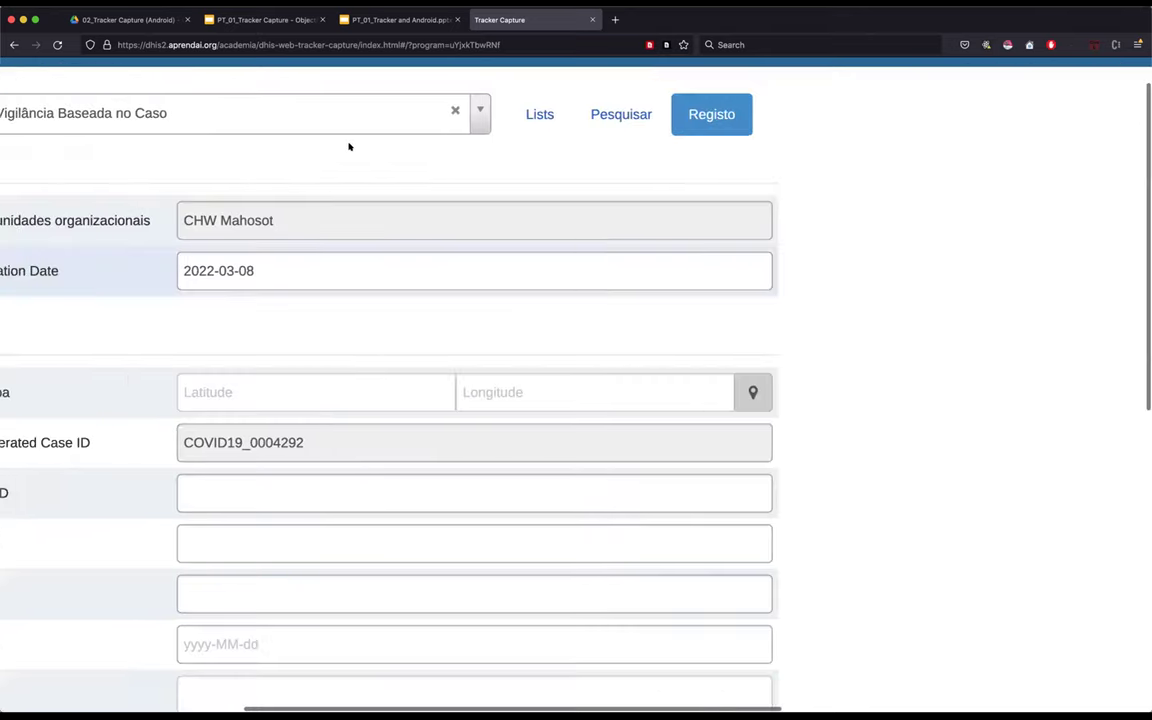
pyautogui.hscroll(-3, 342, 110)
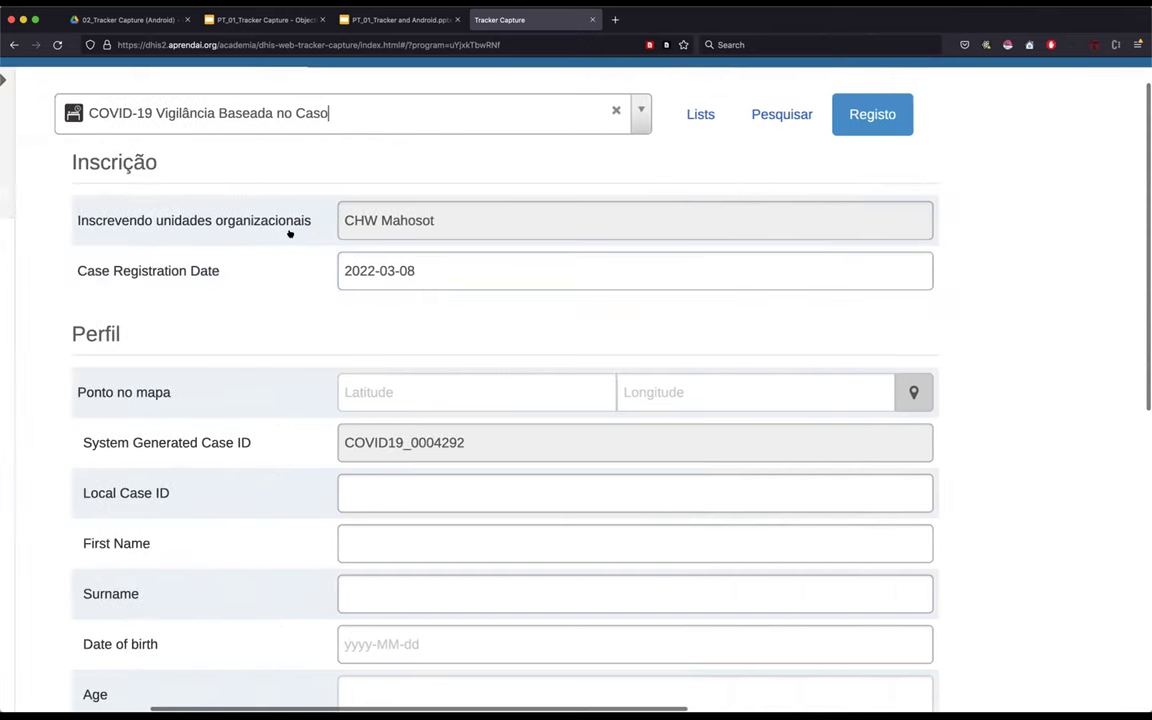
# - Check the program list, reset the page zoom and review the blank form with ID COVID19_0004294
pyautogui.press('Down')
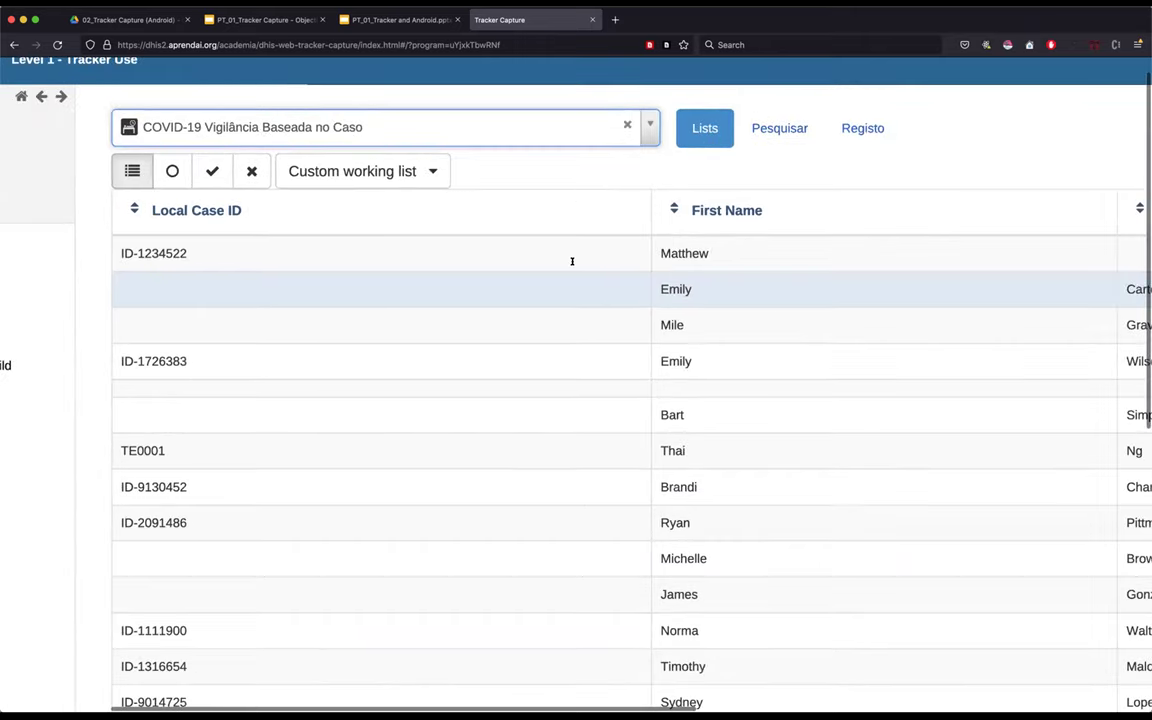
pyautogui.hotkey('ctrl', '0')
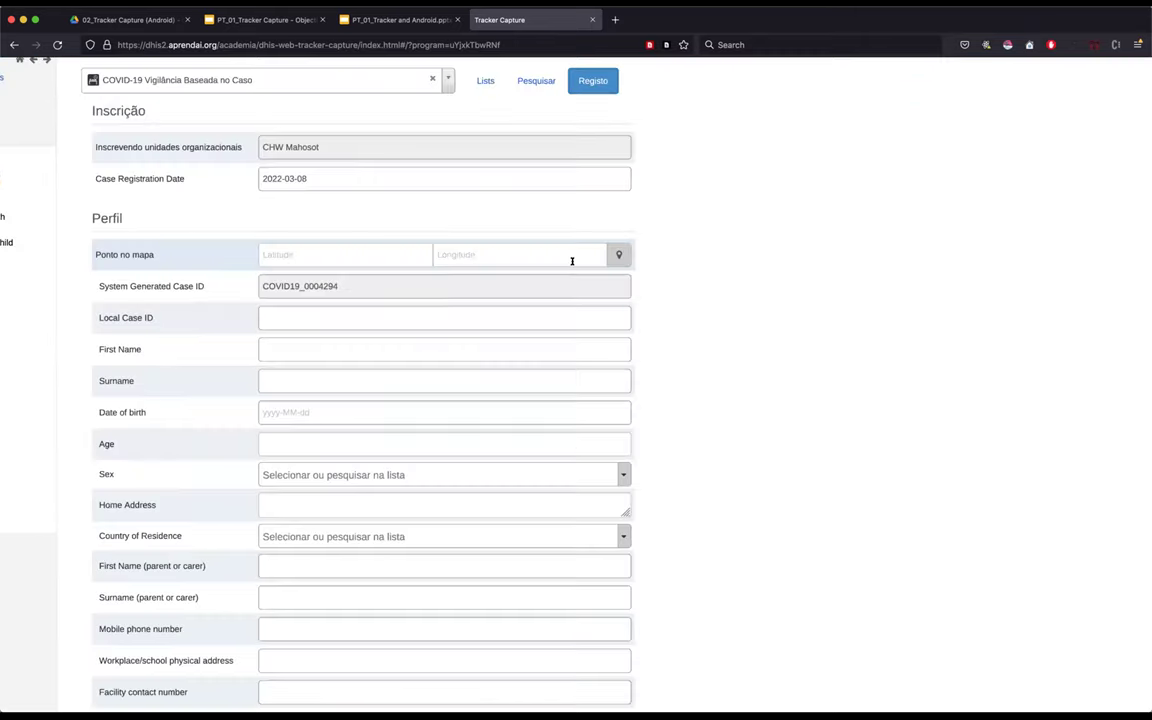
pyautogui.scroll(5, 572, 261)
pyautogui.hscroll(-3, 572, 261)
pyautogui.scroll(-2, 572, 261)
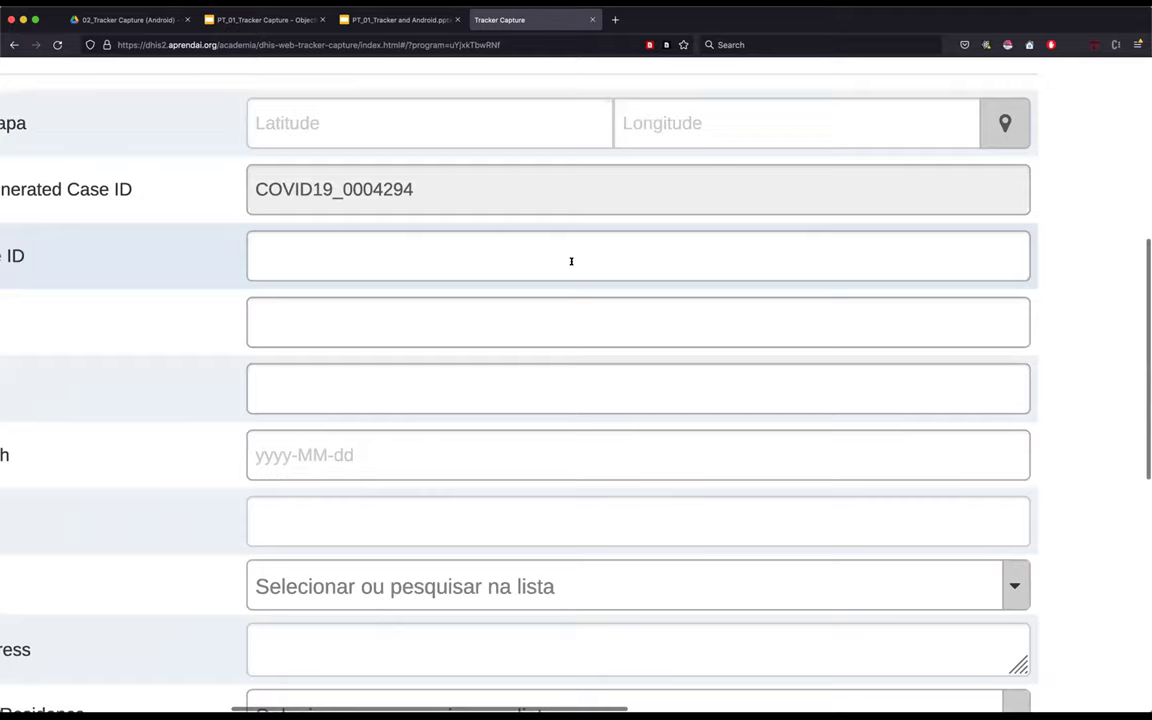
pyautogui.scroll(-3, 571, 261)
pyautogui.hscroll(-2, 571, 261)
pyautogui.scroll(-2, 571, 261)
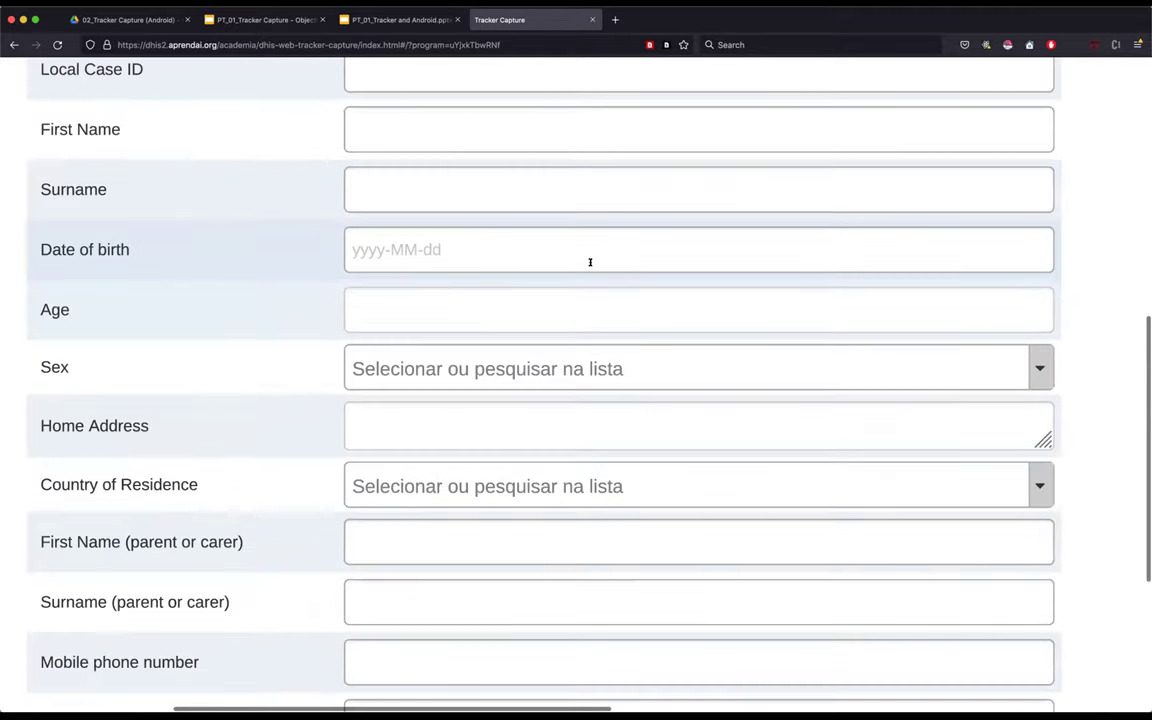
pyautogui.scroll(-2, 1005, 328)
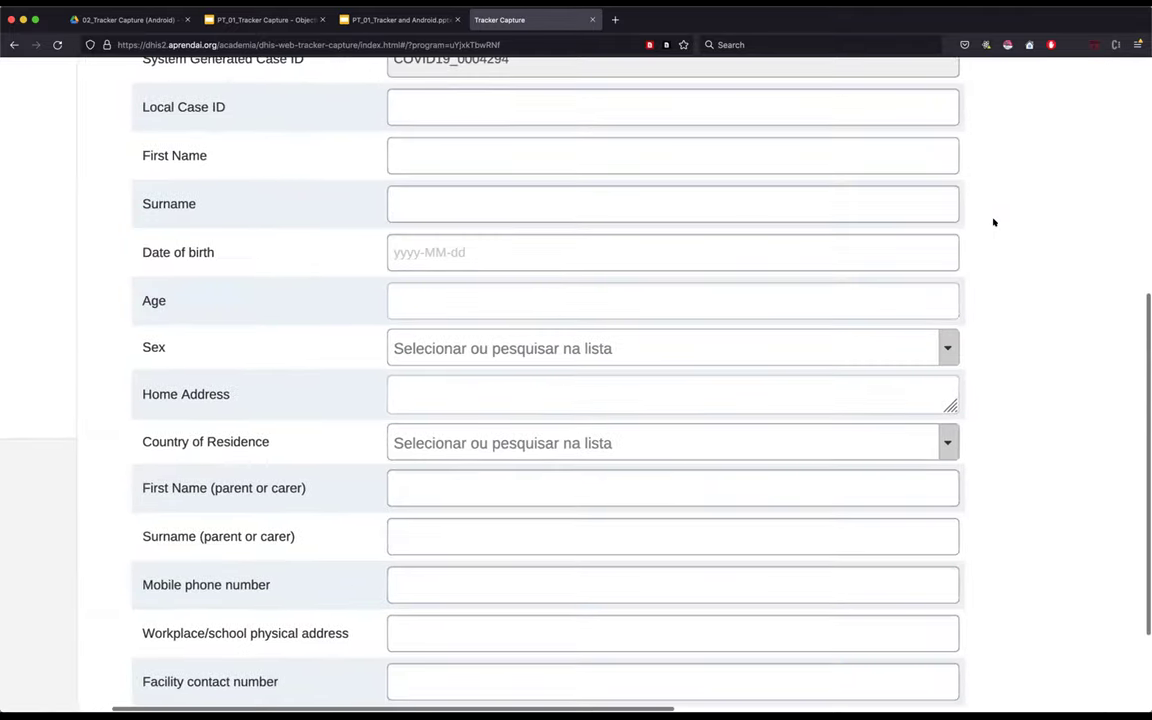
pyautogui.hscroll(1, 993, 222)
pyautogui.hscroll(1, 993, 222)
pyautogui.scroll(2, 740, 234)
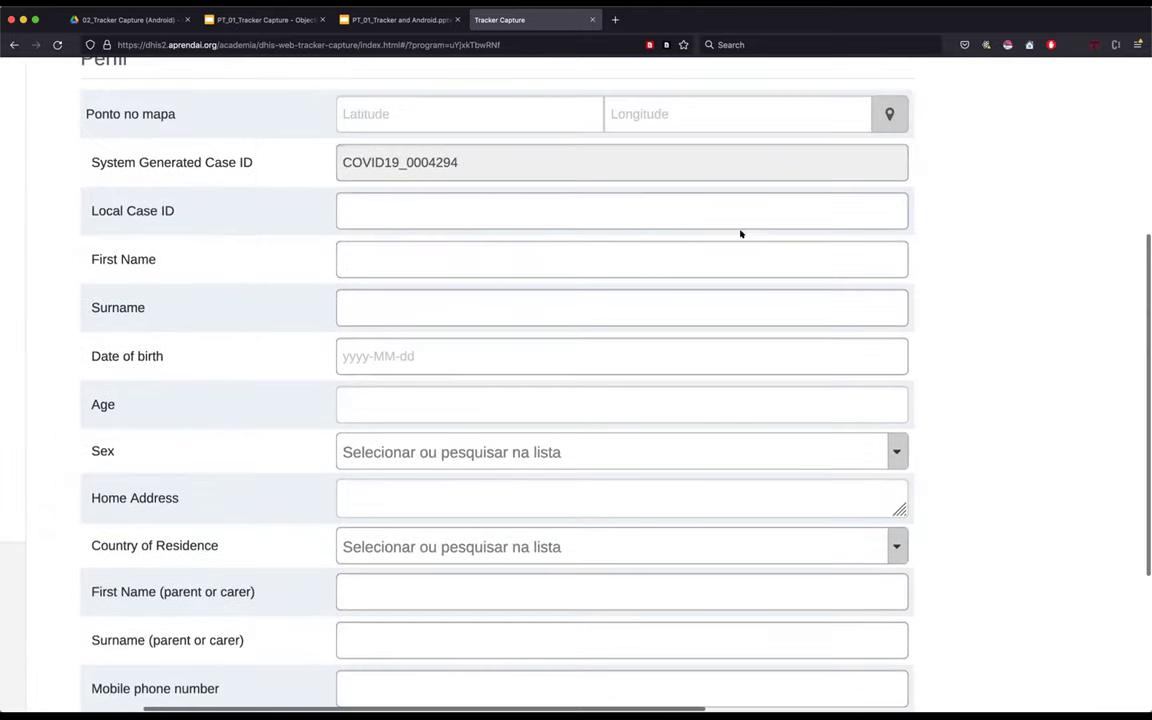
# - Enter the local case ID and the case's first name and surname
pyautogui.click(381, 211)
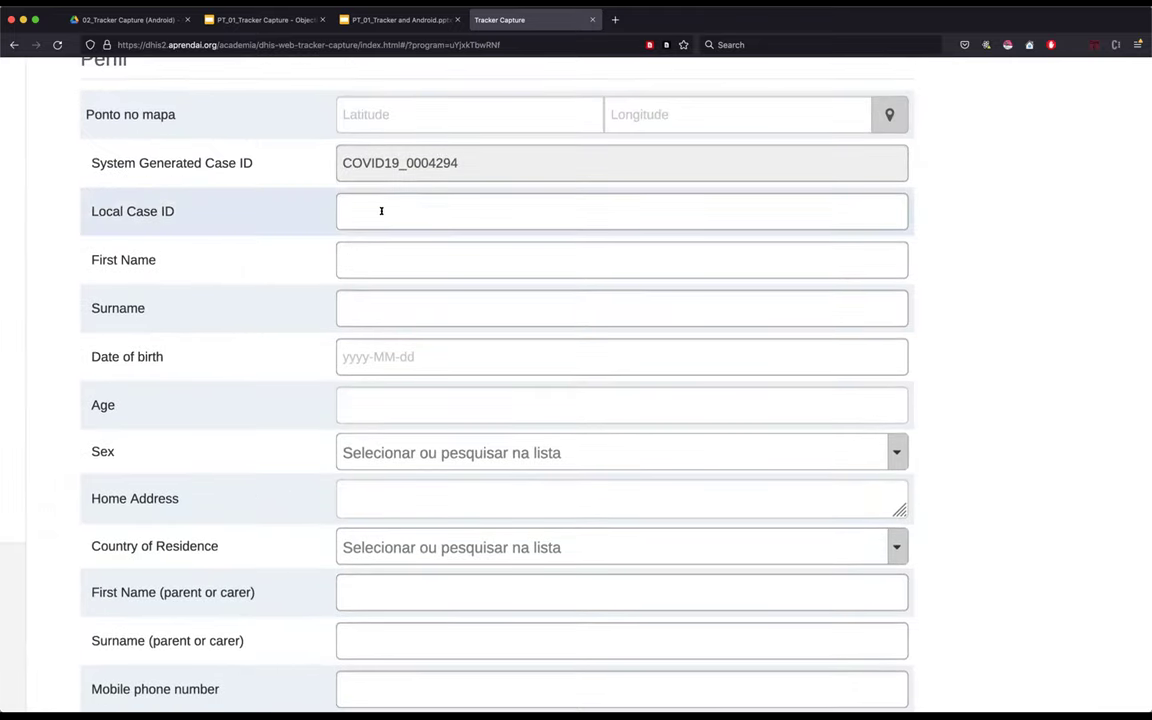
pyautogui.click(395, 212)
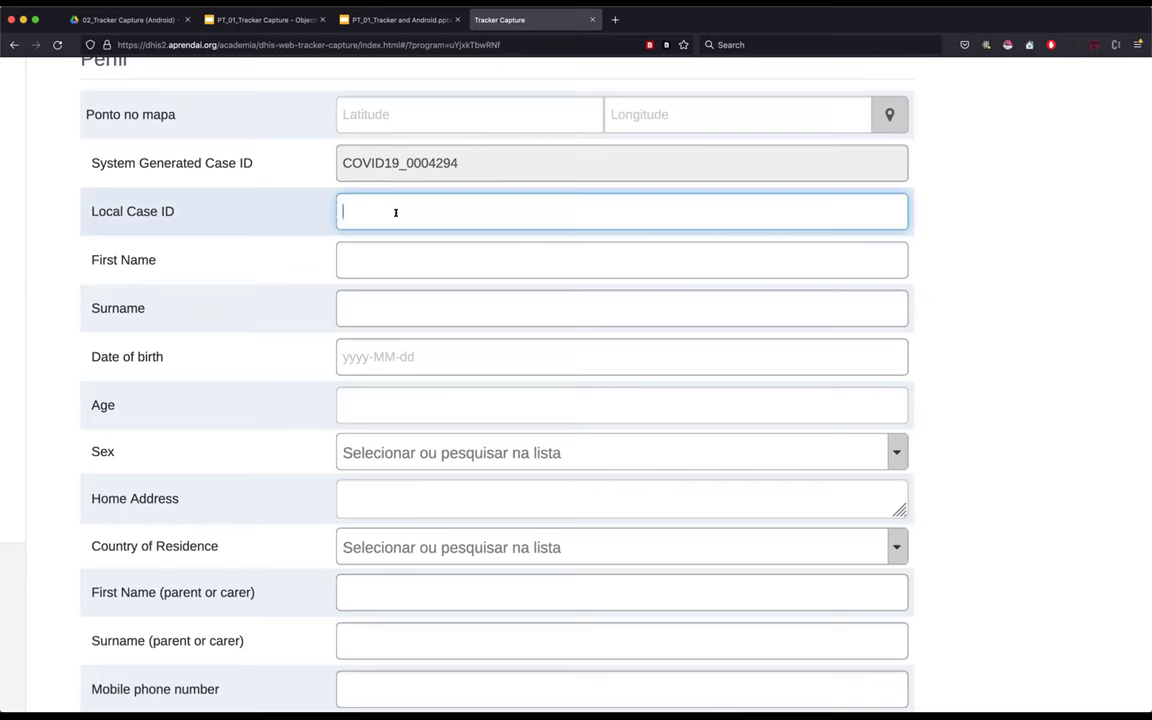
pyautogui.write('MOZ_12345')
pyautogui.click(367, 259)
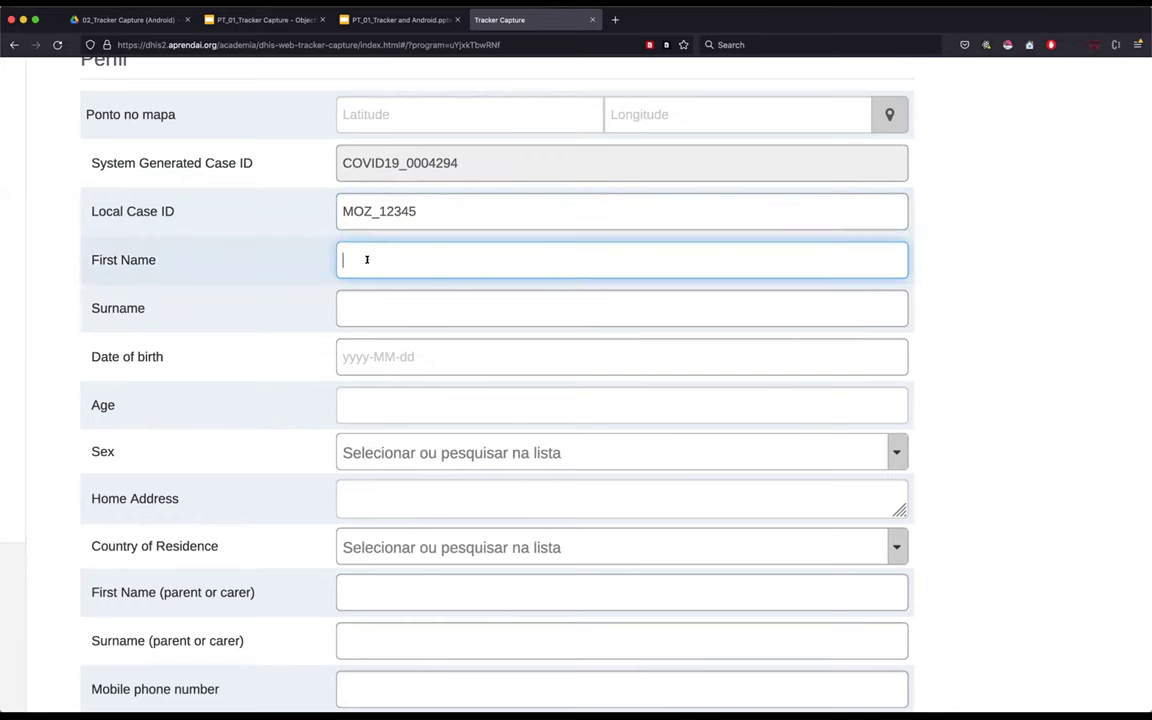
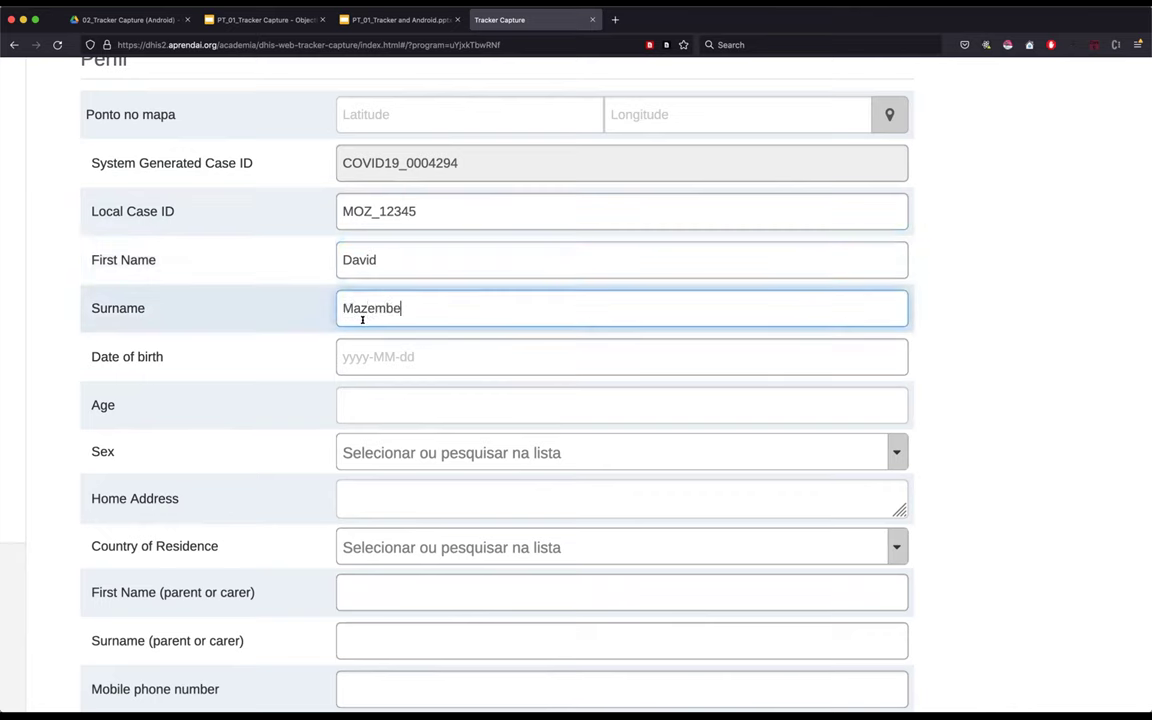
# - Pick 13 June 1944 as the date of birth (age 77) and scroll through the remaining fields
pyautogui.click(359, 357)
pyautogui.click(483, 425)
pyautogui.scroll(15, 486, 244)
pyautogui.scroll(-5, 489, 249)
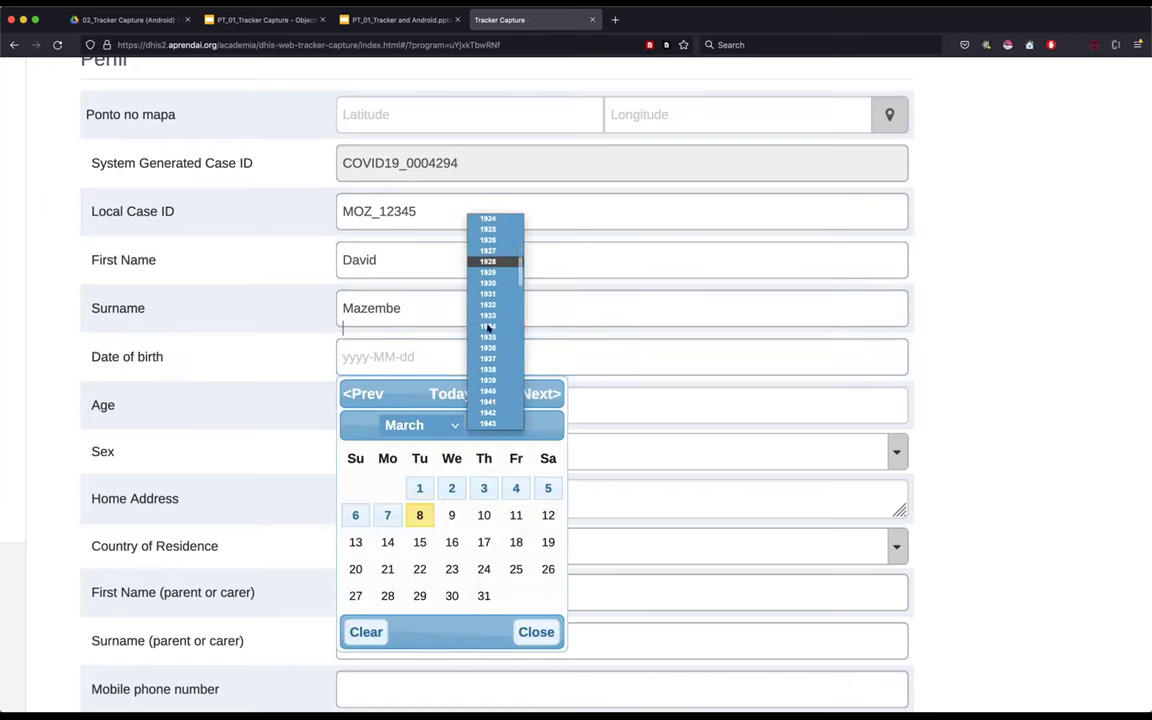
pyautogui.click(488, 312)
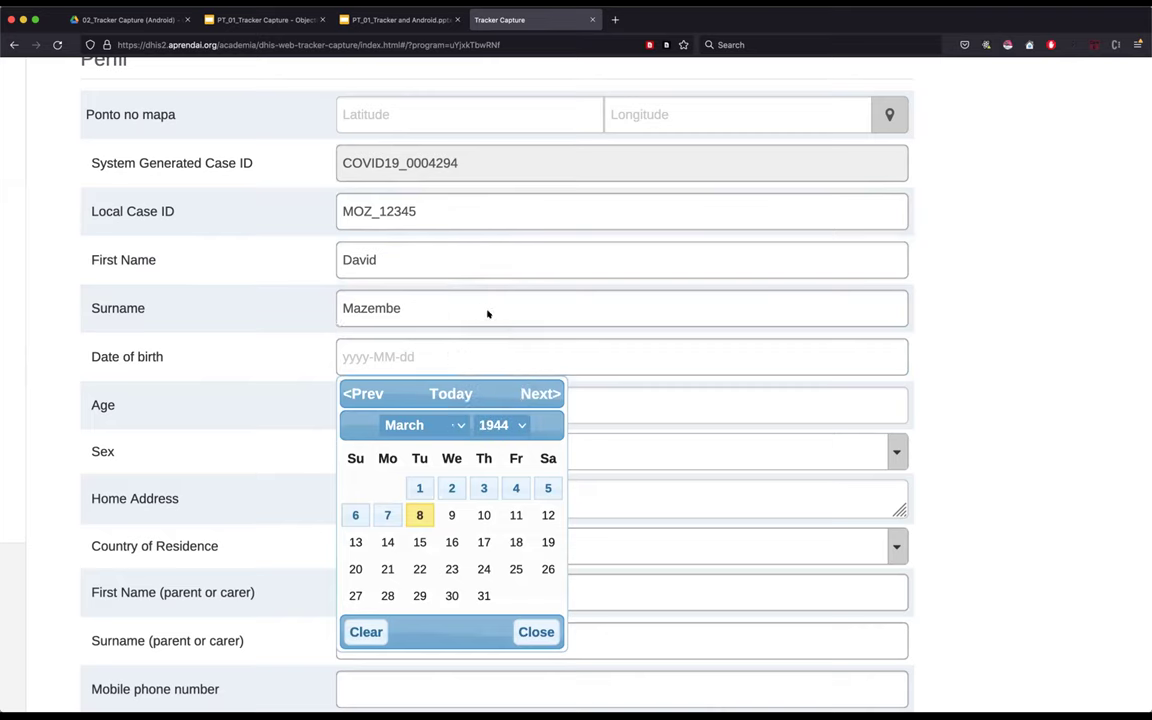
pyautogui.click(425, 424)
pyautogui.click(391, 455)
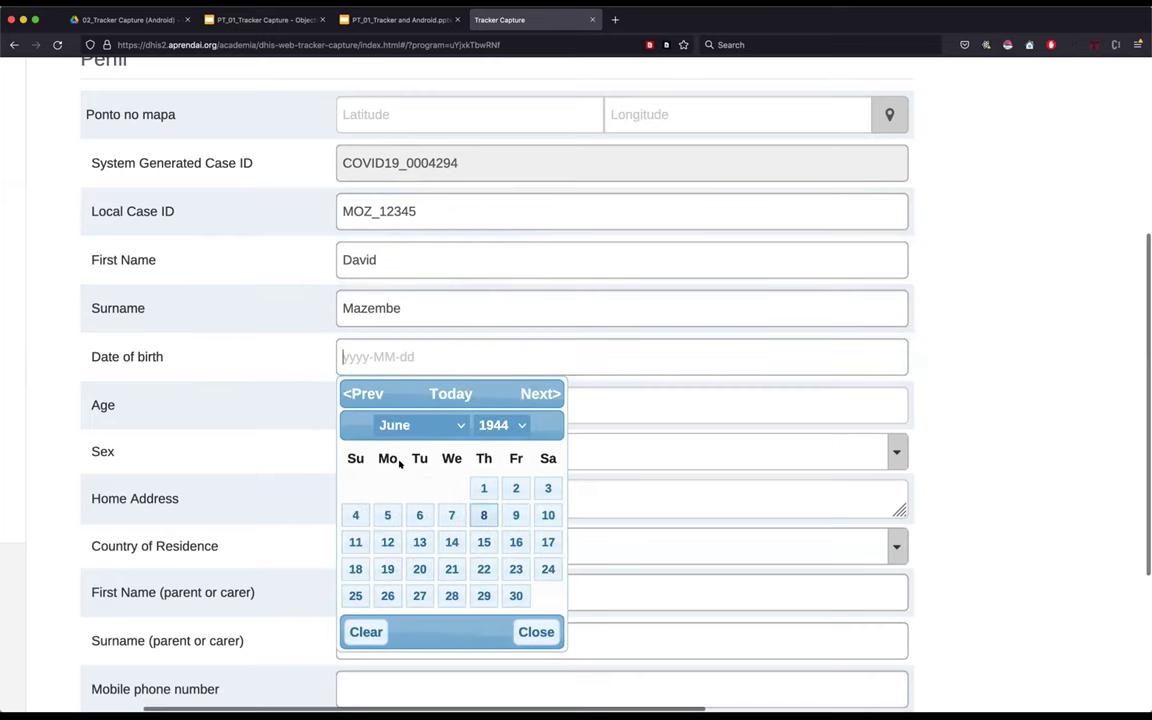
pyautogui.click(422, 536)
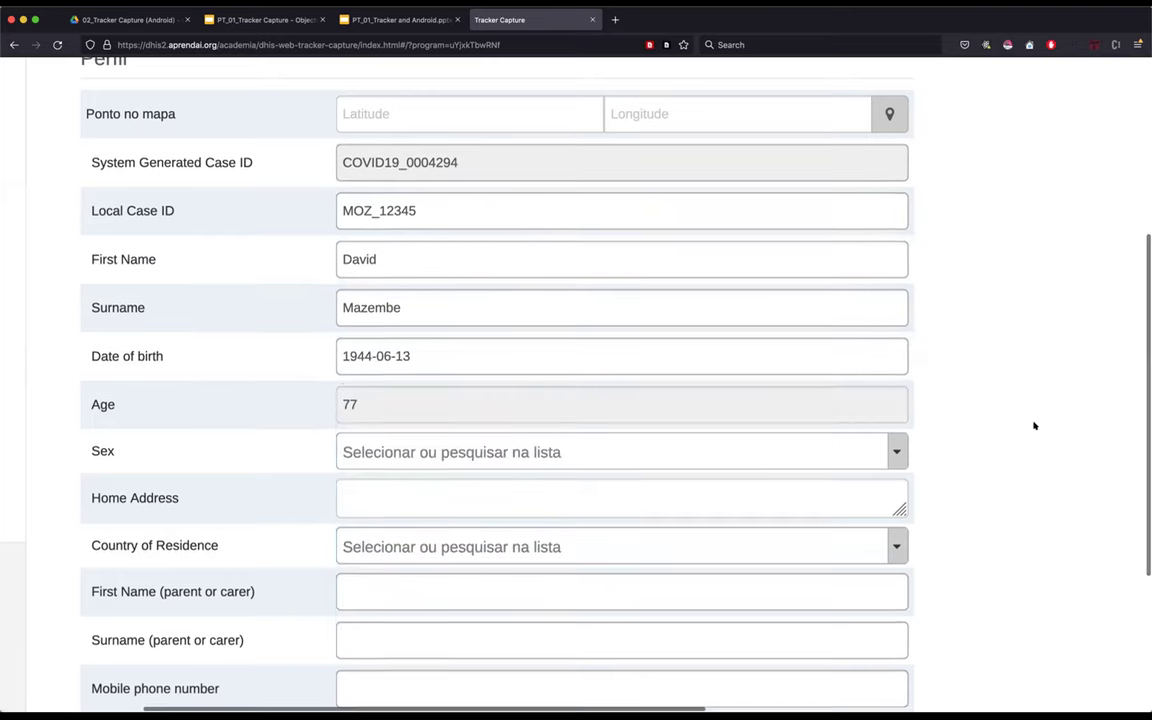
pyautogui.scroll(-3, 1034, 424)
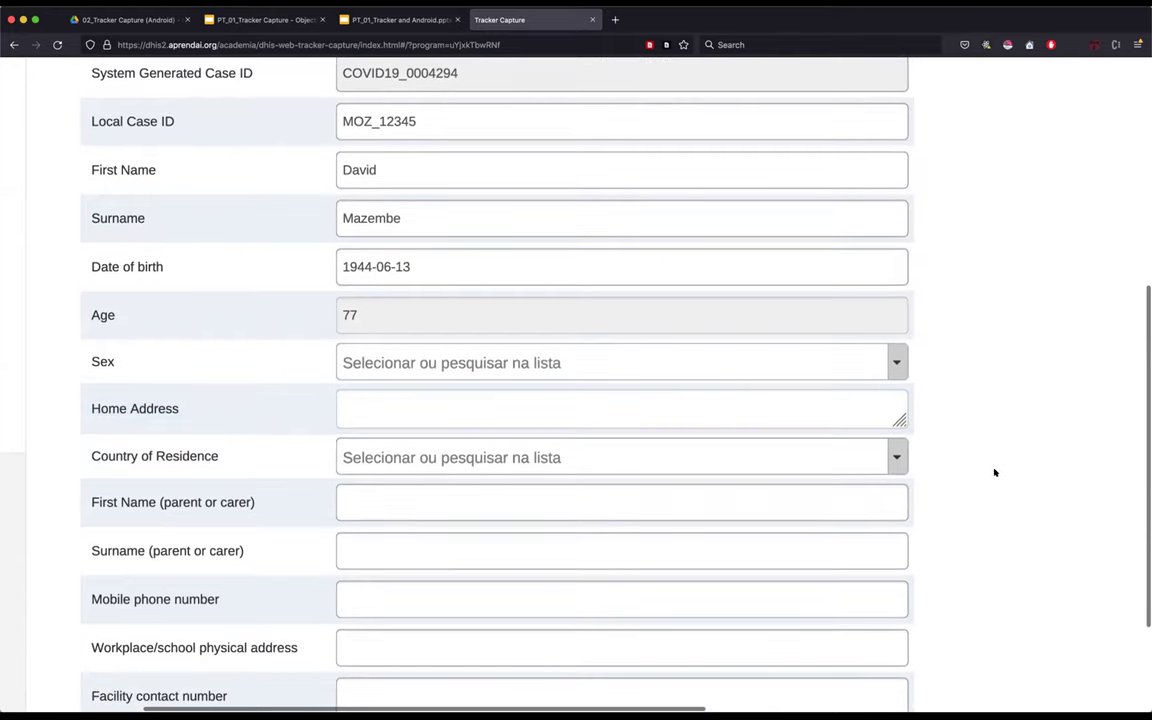
pyautogui.scroll(-3, 995, 470)
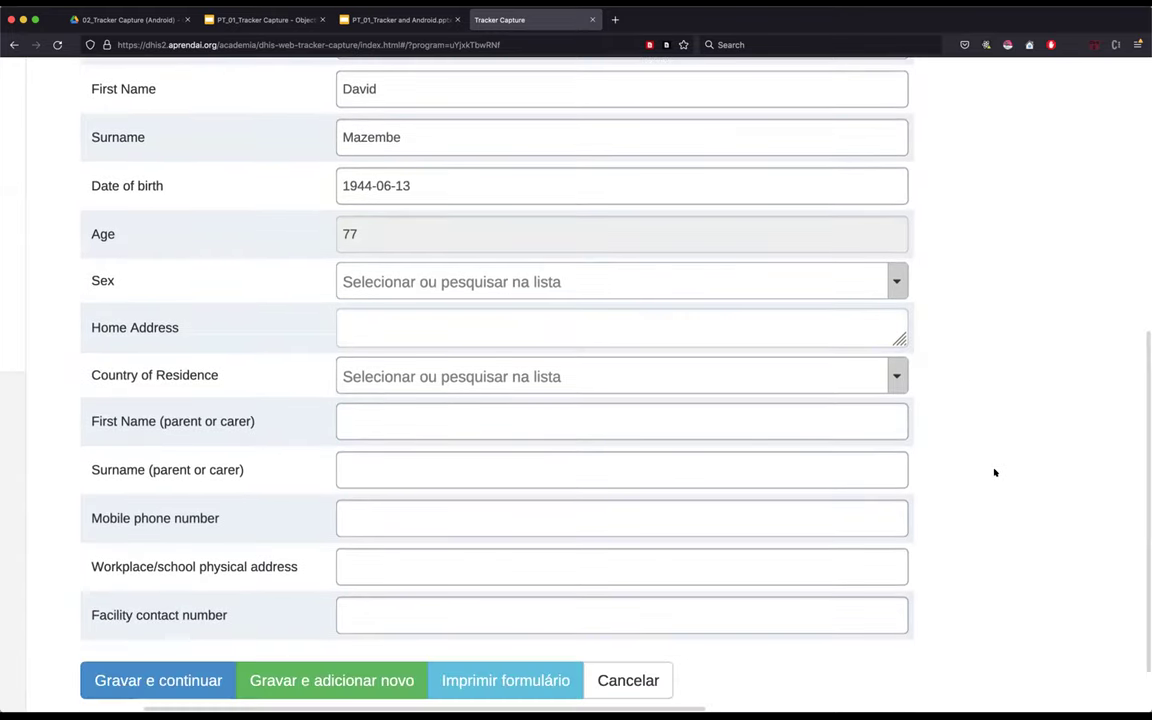
pyautogui.scroll(2, 995, 463)
pyautogui.scroll(-2, 995, 463)
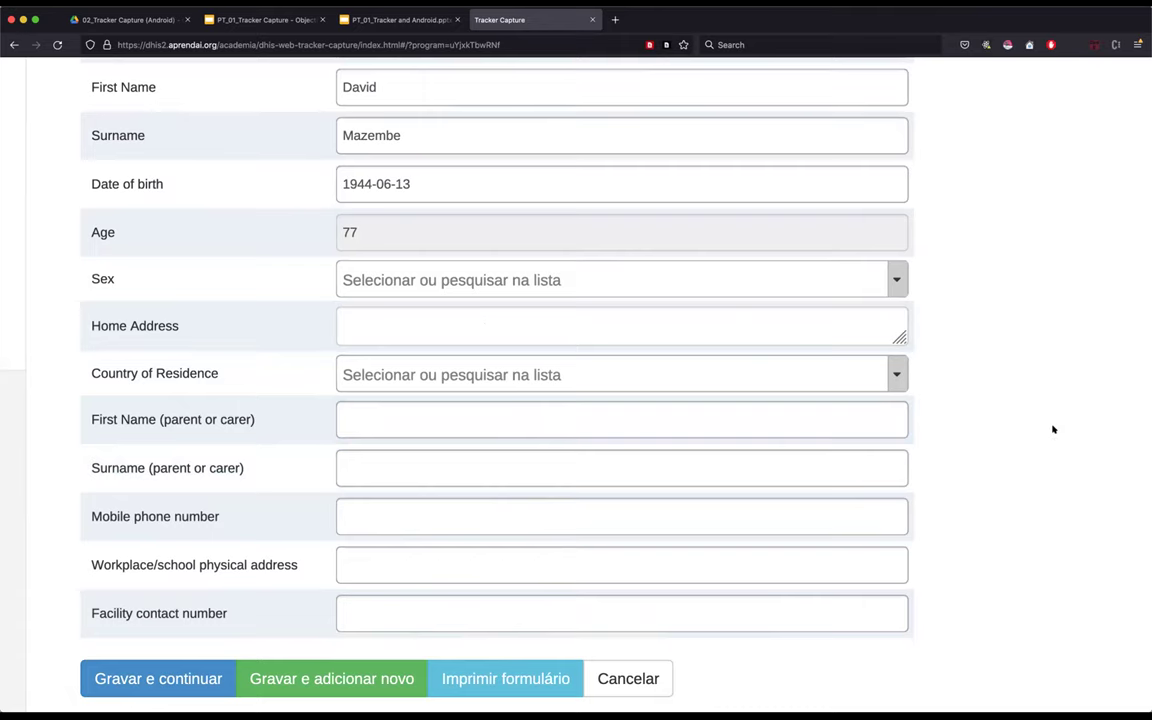
pyautogui.scroll(-2, 1053, 429)
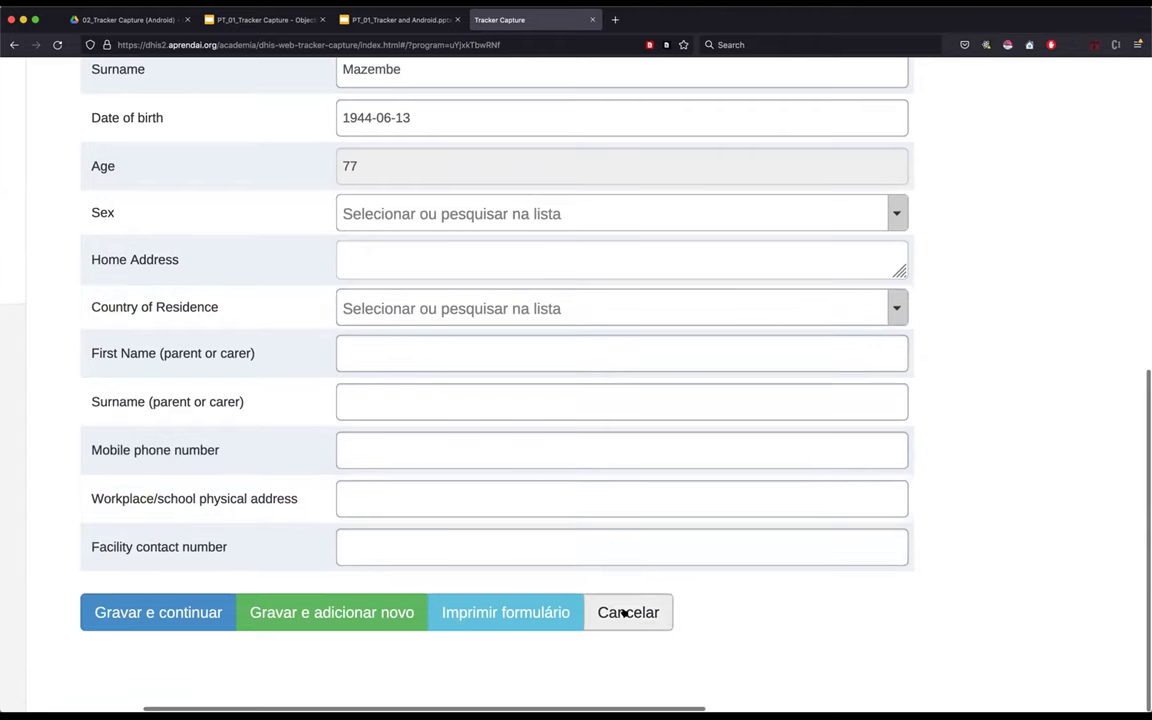
pyautogui.keyDown('ctrl'); pyautogui.scroll(5, 624, 613); pyautogui.keyUp('ctrl')
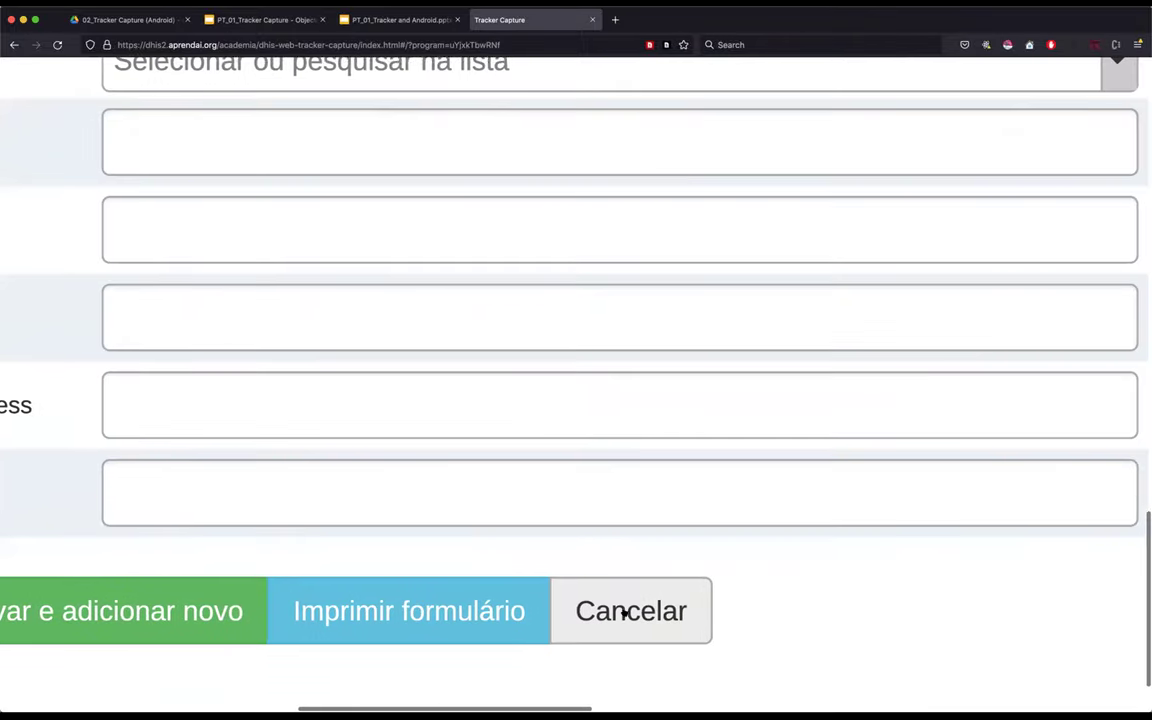
pyautogui.keyDown('ctrl'); pyautogui.scroll(-5, 624, 613); pyautogui.keyUp('ctrl')
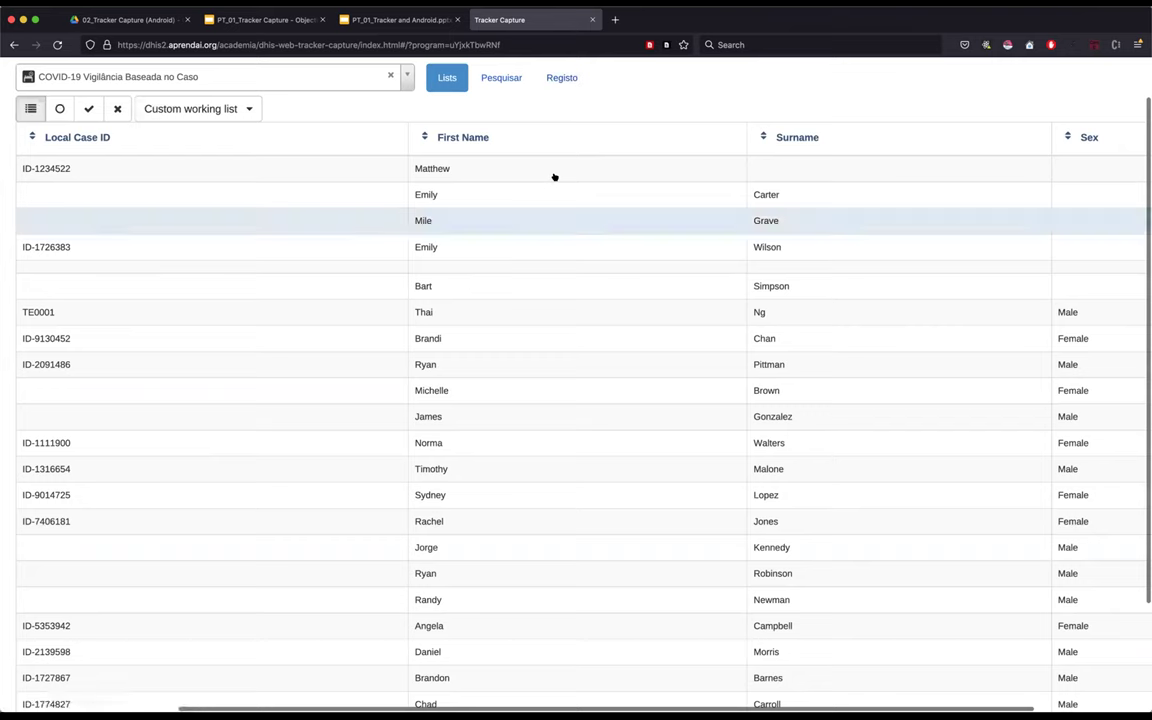
# - In a fresh form, enter the local case ID, the case's name, and Mozambique as country of residence
pyautogui.click(562, 79)
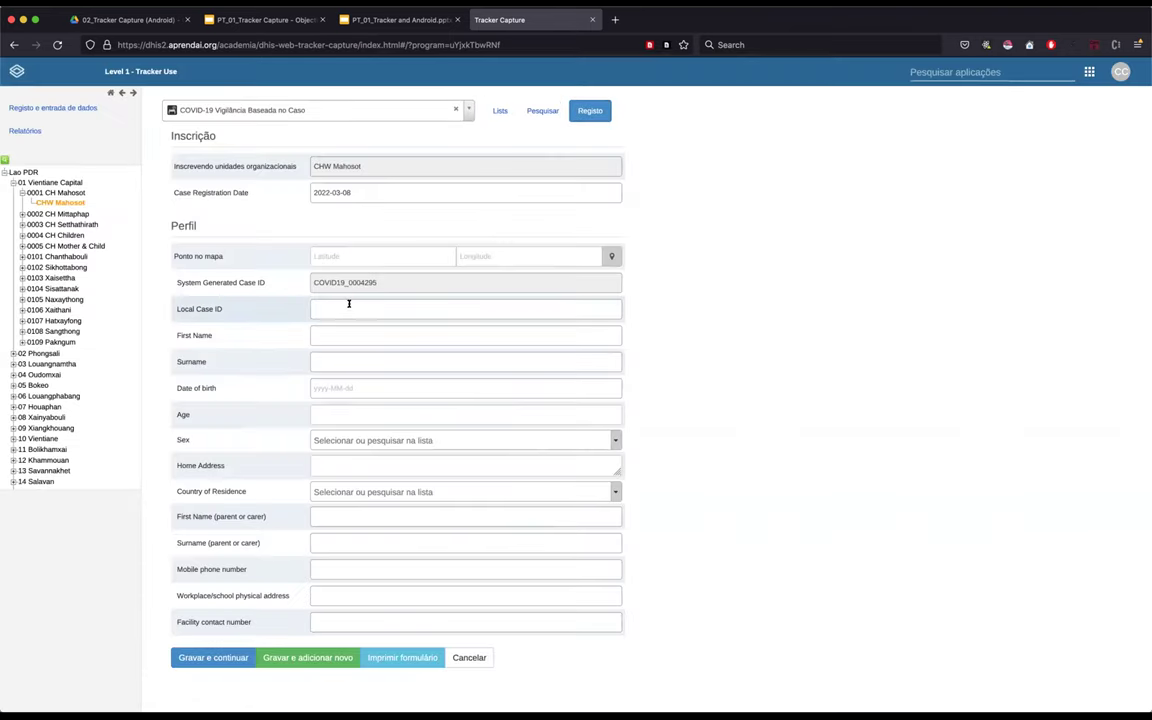
pyautogui.write('MOZ_')
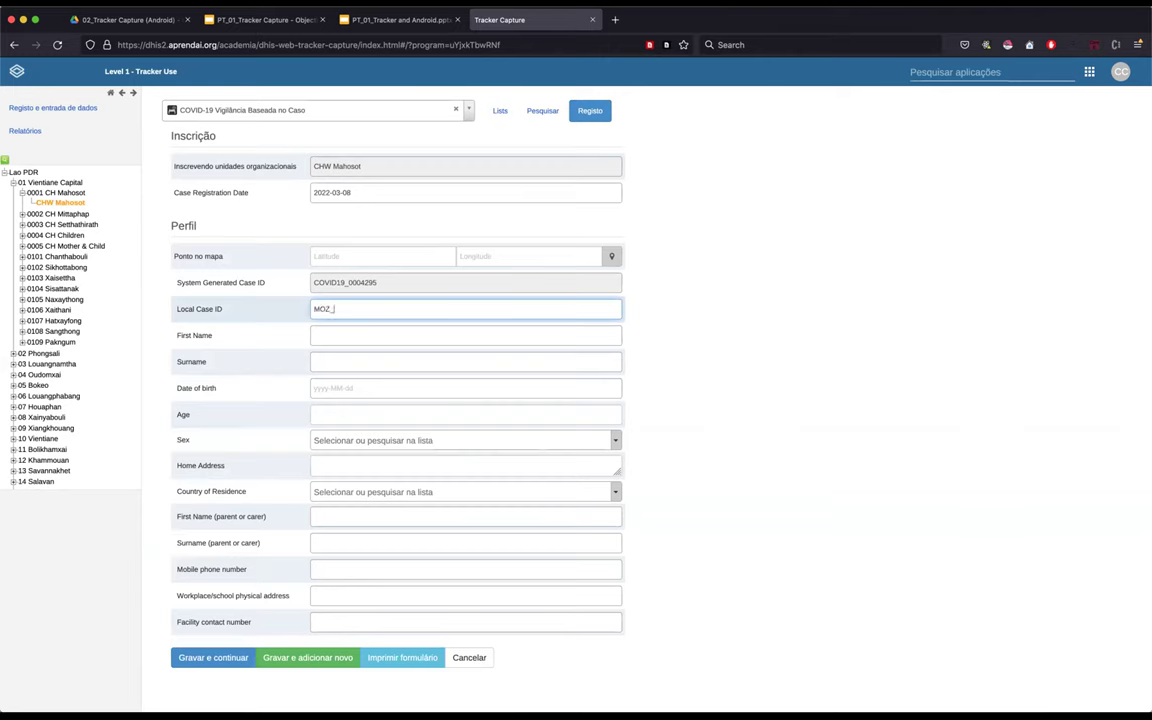
pyautogui.write('12345')
pyautogui.click(369, 333)
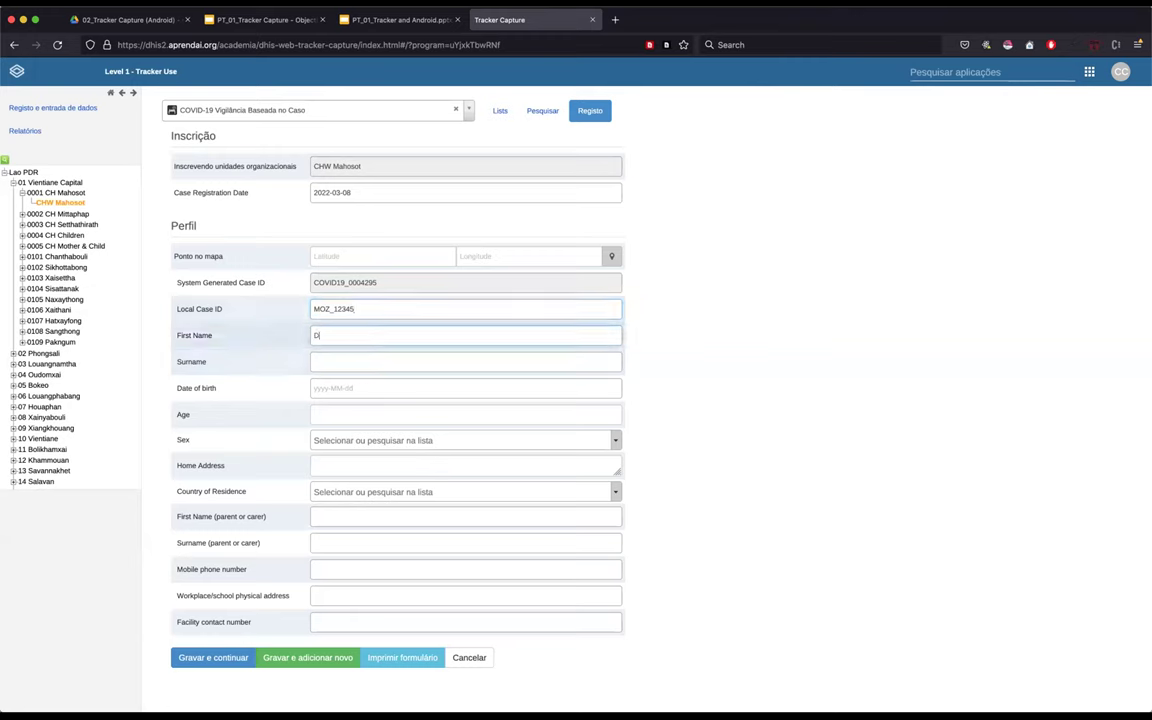
pyautogui.write('MAZEMBE')
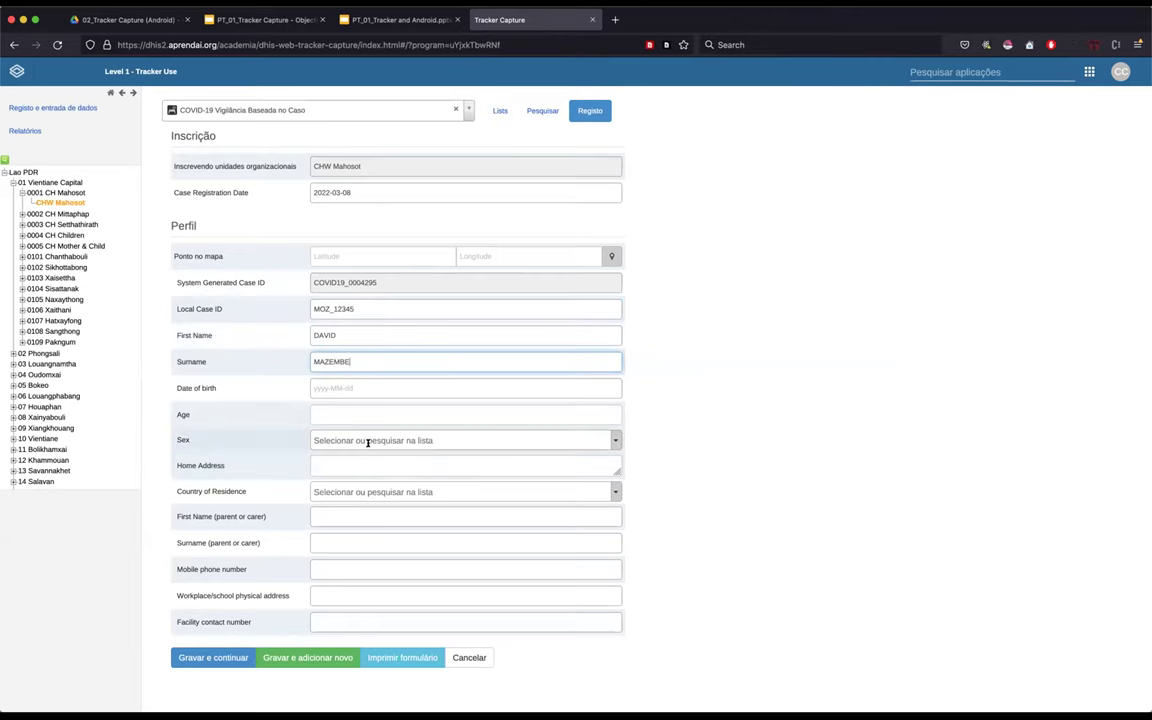
pyautogui.click(432, 492)
pyautogui.write('MOZ')
pyautogui.click(362, 543)
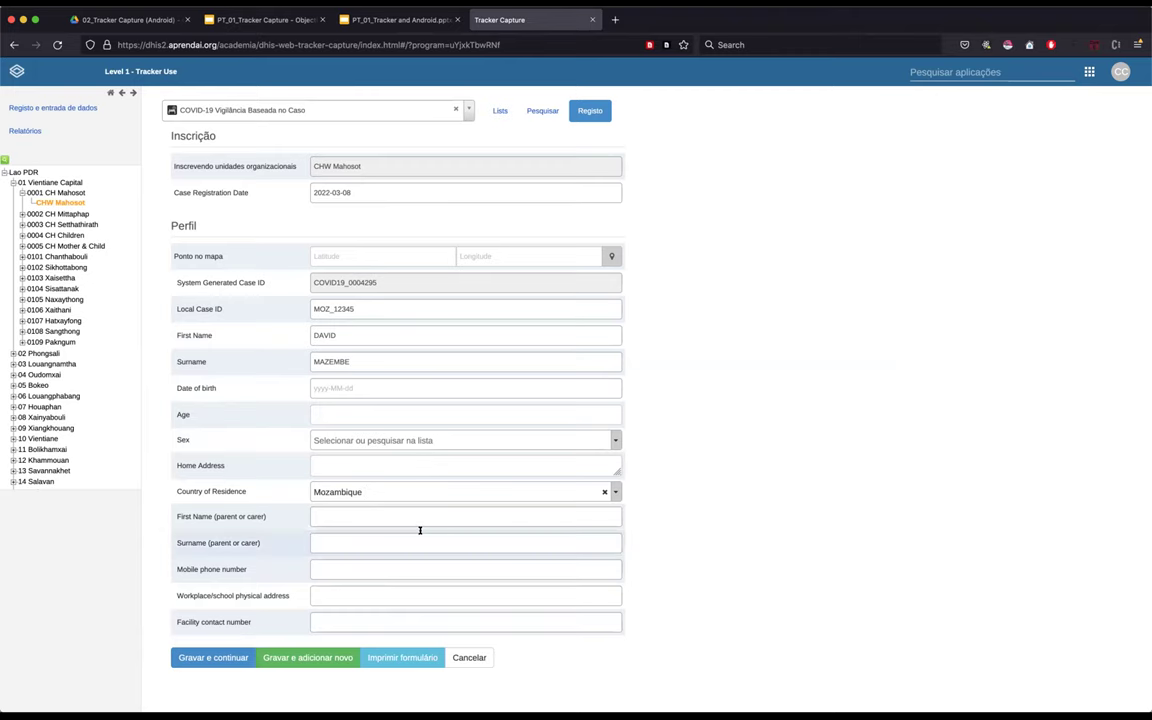
pyautogui.scroll(5, 420, 530)
pyautogui.scroll(-2, 507, 648)
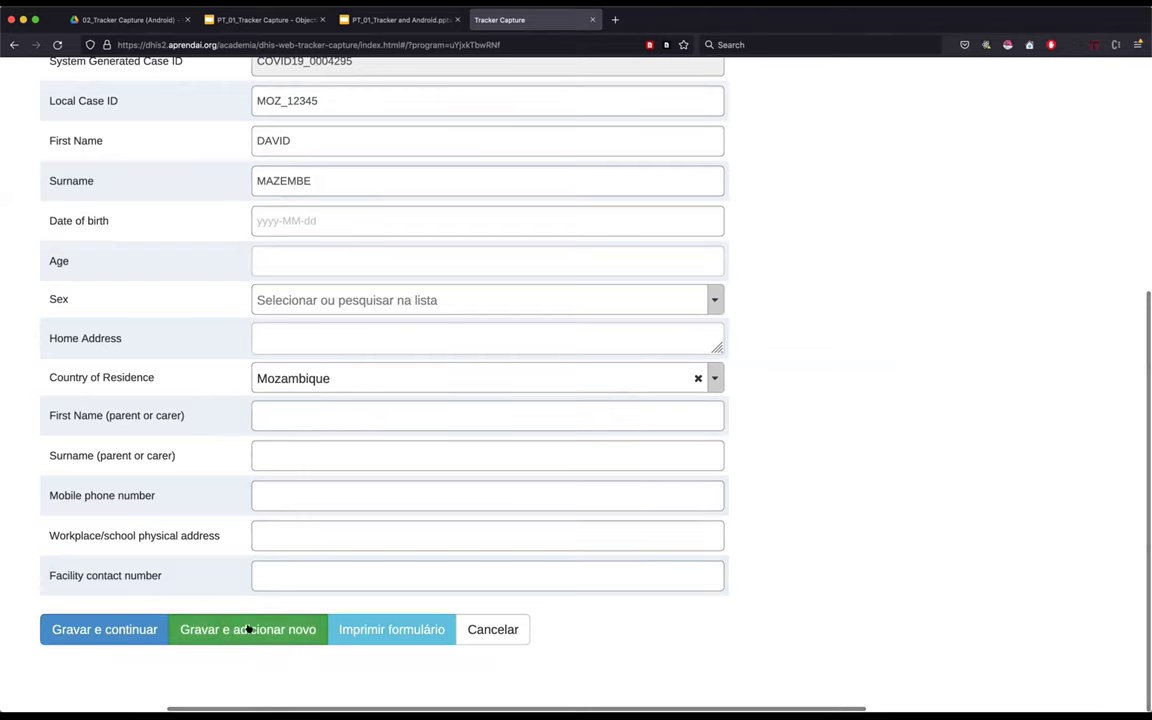
pyautogui.scroll(5, 248, 629)
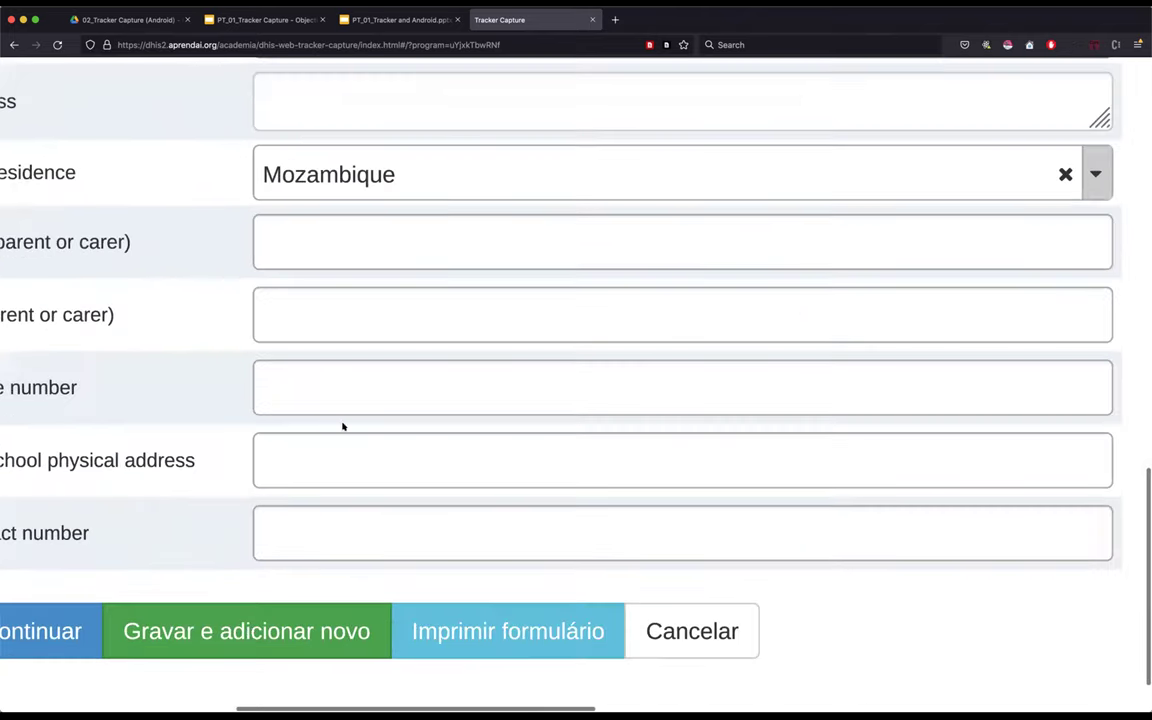
pyautogui.scroll(-5, 378, 294)
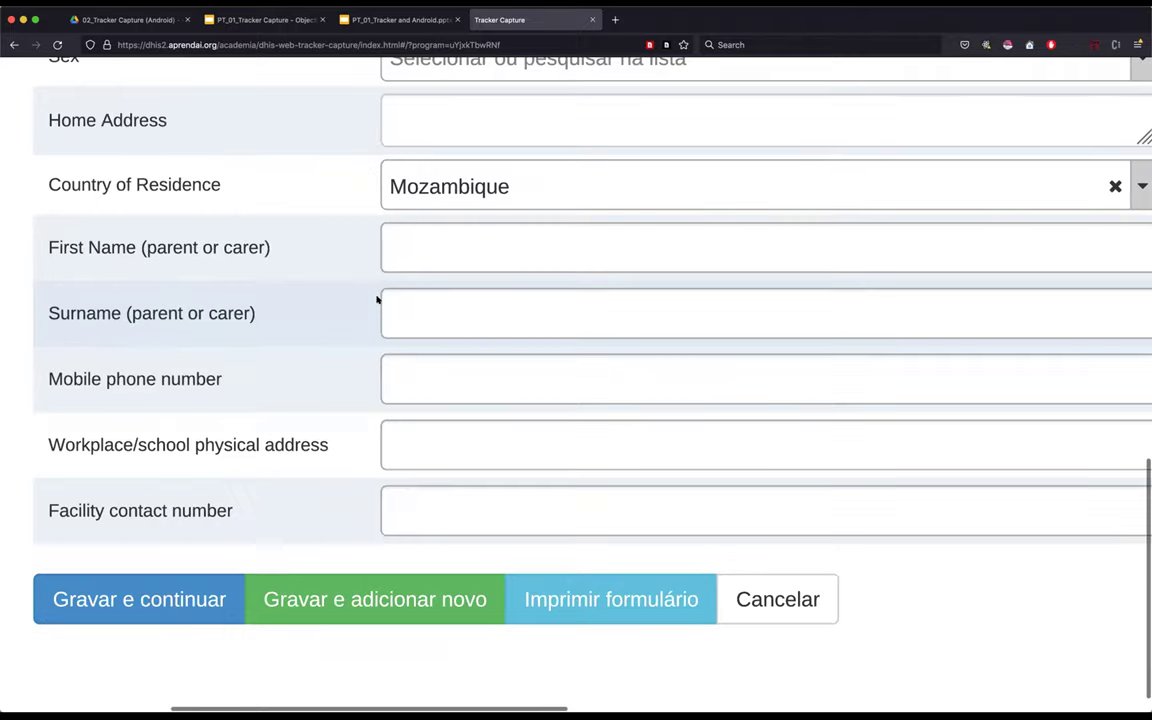
pyautogui.scroll(2, 377, 298)
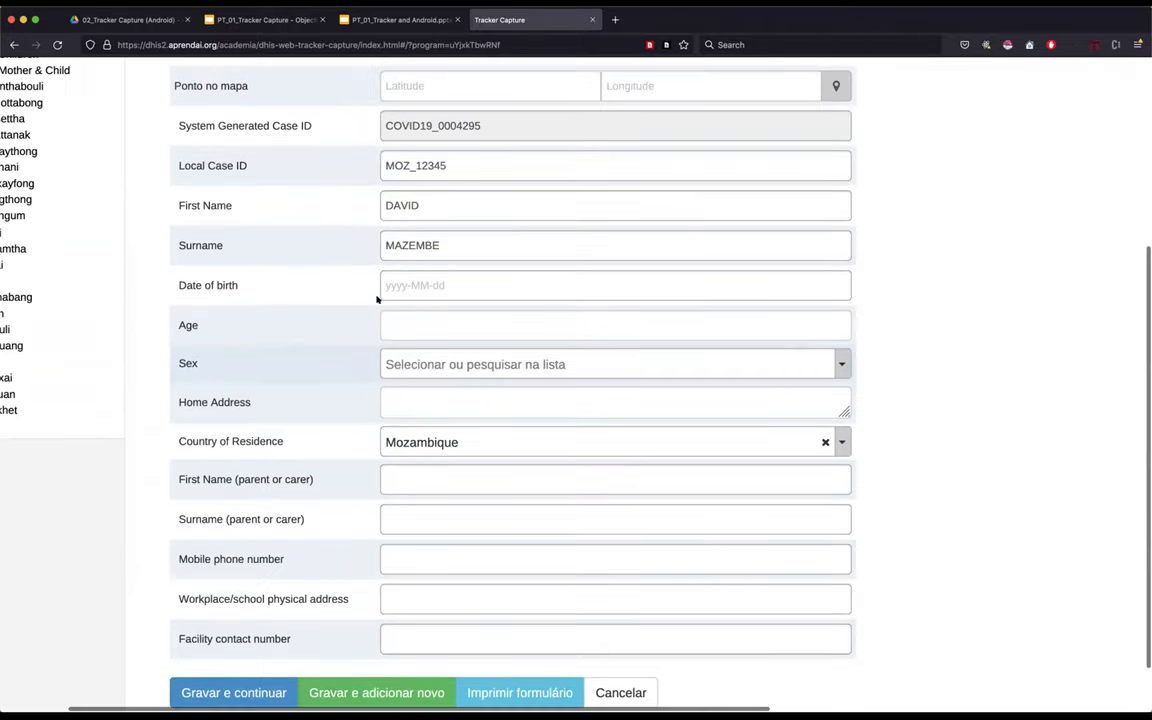
pyautogui.scroll(2, 377, 298)
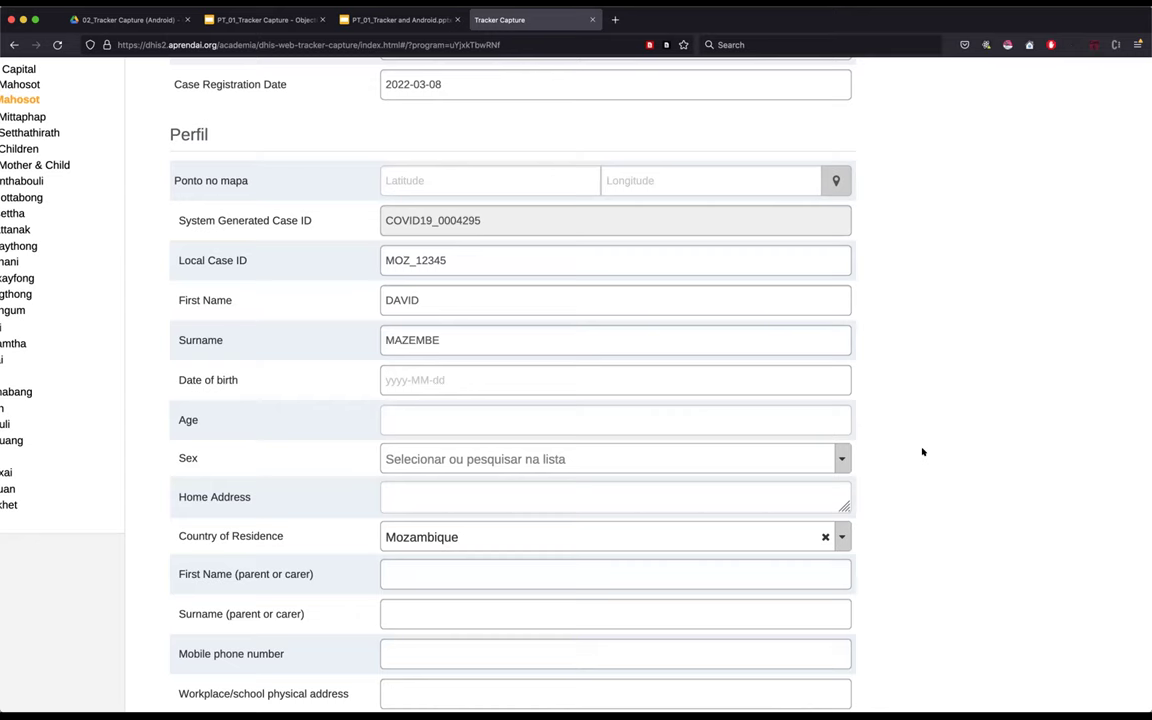
pyautogui.scroll(-3, 905, 490)
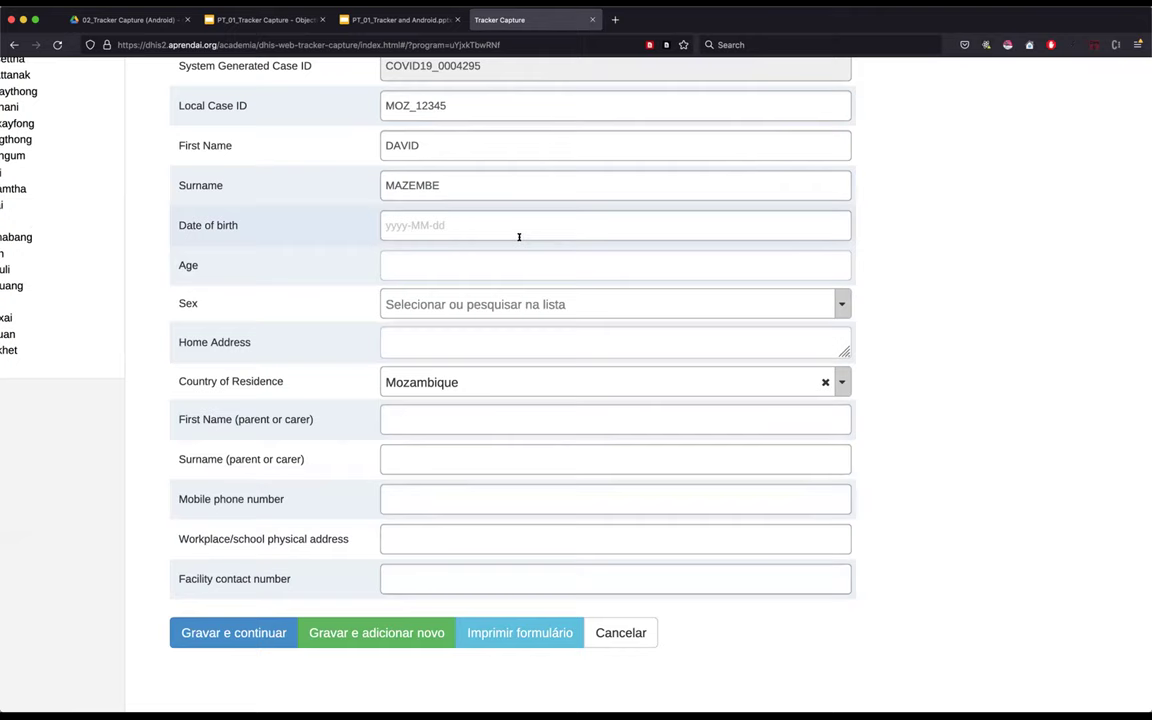
pyautogui.scroll(2, 519, 241)
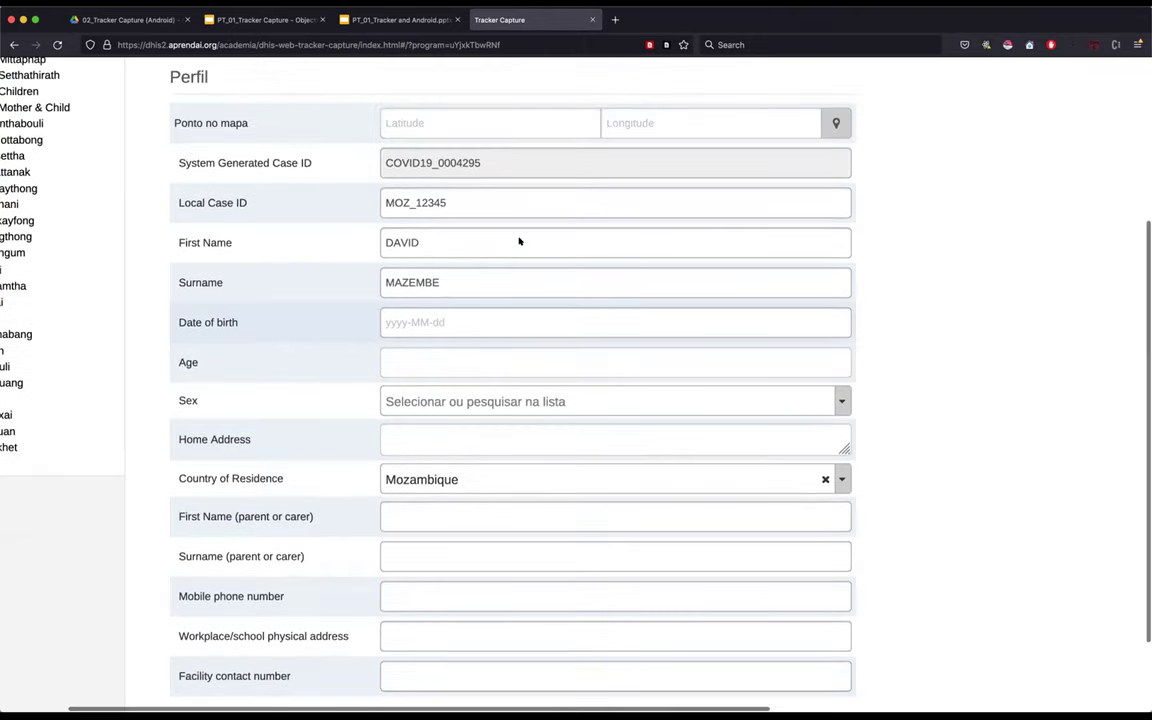
pyautogui.scroll(2, 519, 241)
pyautogui.scroll(2, 938, 462)
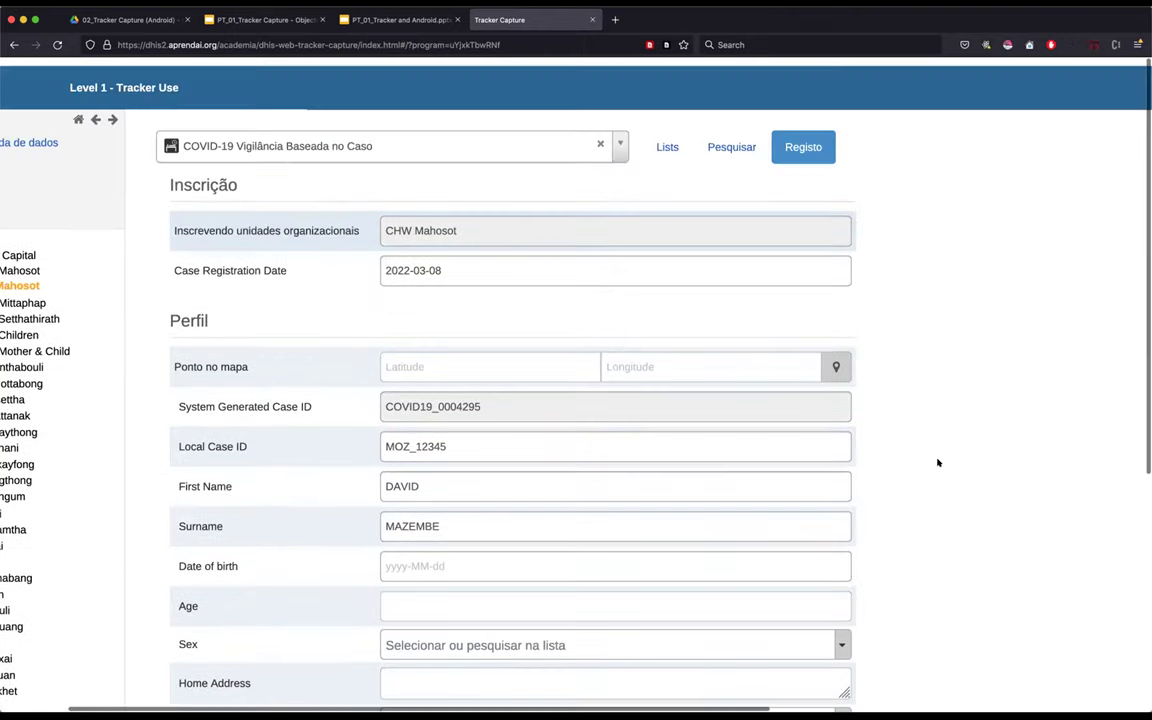
pyautogui.scroll(-1, 938, 462)
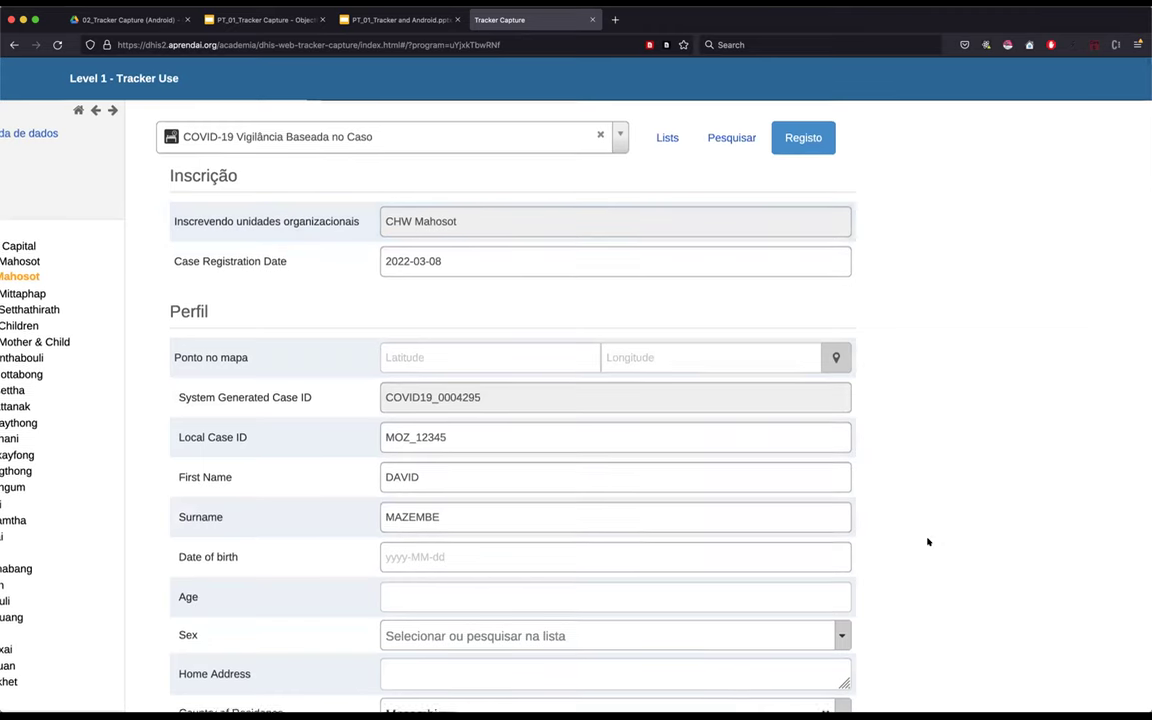
pyautogui.scroll(-2, 928, 548)
pyautogui.scroll(-1, 928, 542)
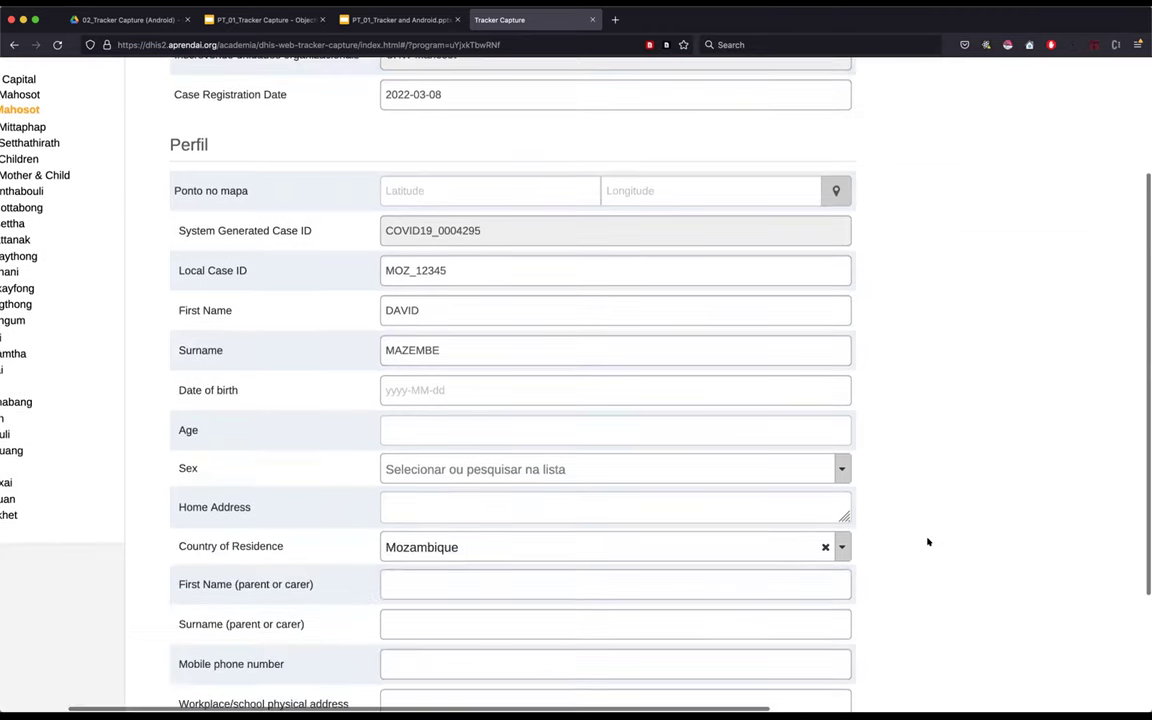
pyautogui.scroll(-3, 928, 404)
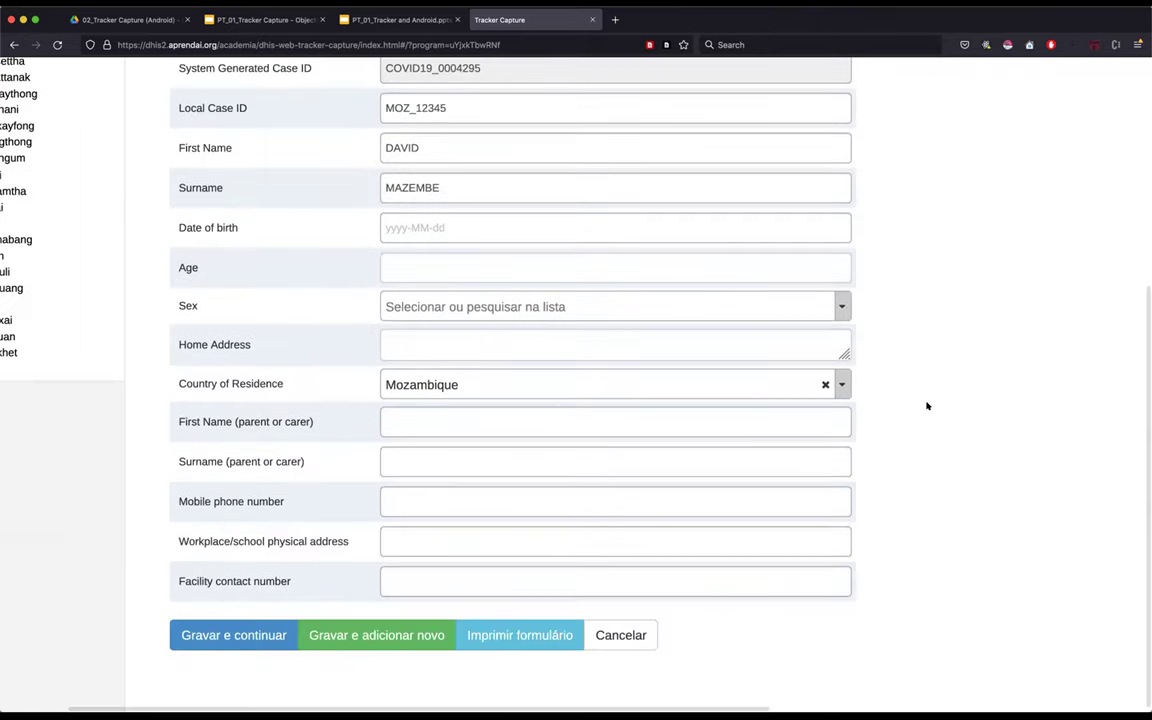
pyautogui.scroll(1, 928, 404)
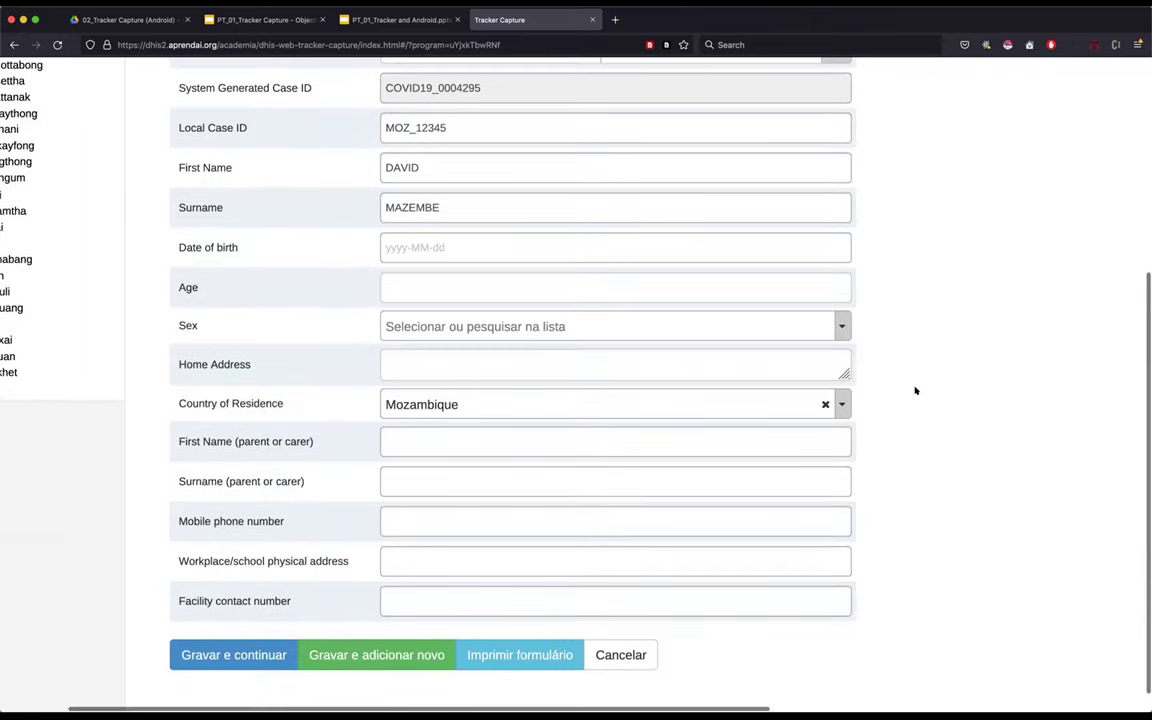
pyautogui.scroll(-1, 301, 311)
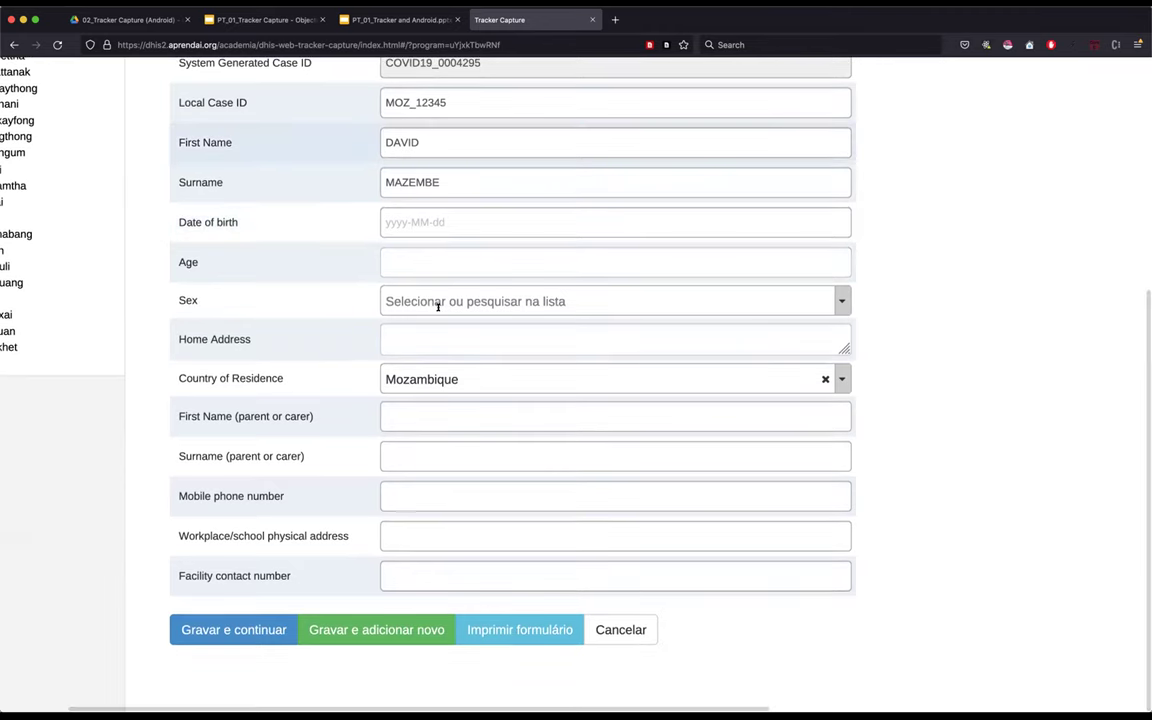
pyautogui.scroll(3, 489, 260)
pyautogui.scroll(-2, 491, 262)
pyautogui.scroll(-2, 491, 262)
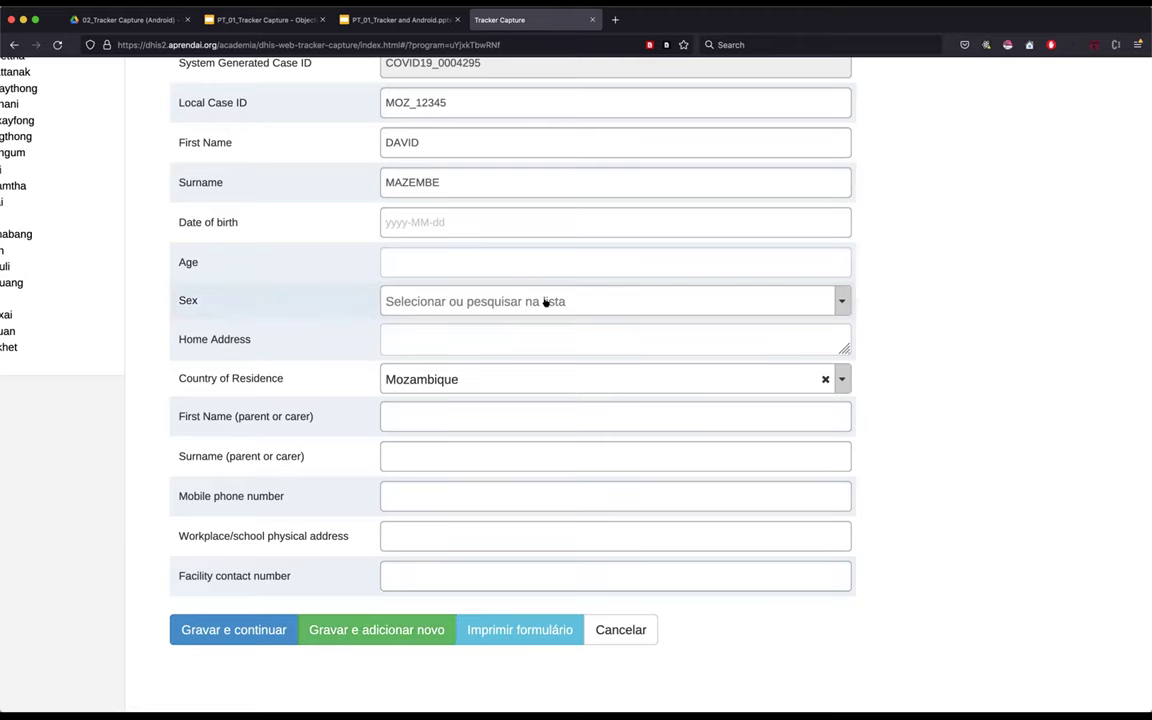
pyautogui.scroll(3, 545, 302)
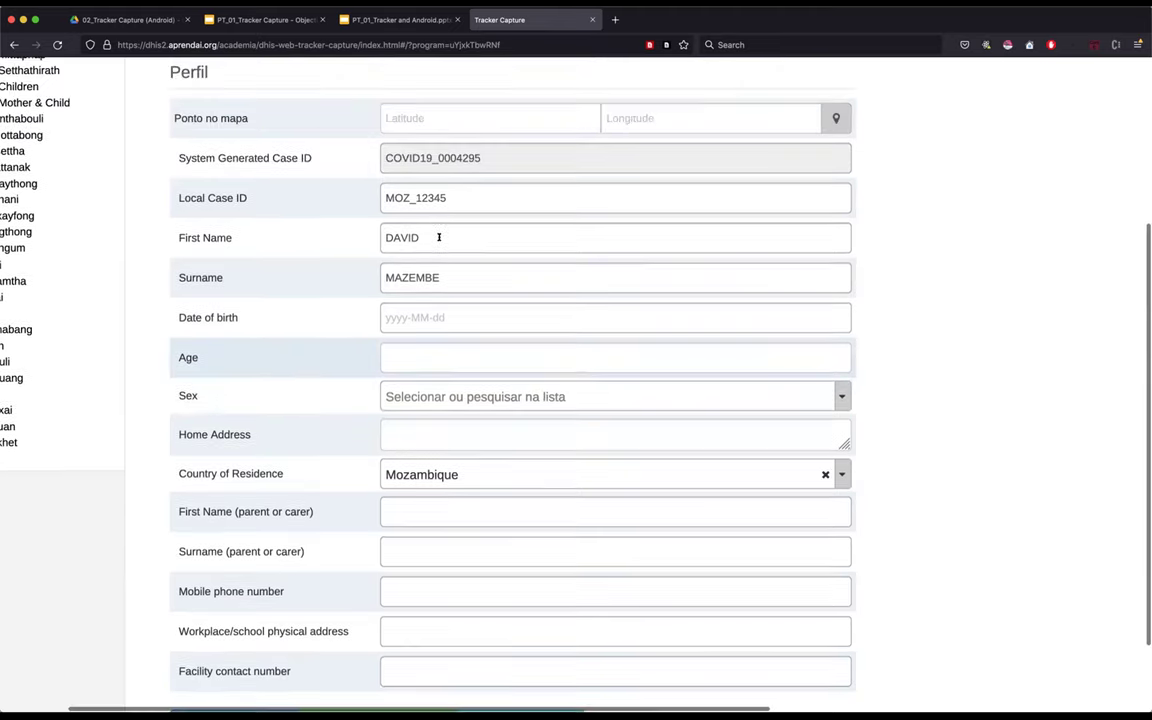
pyautogui.scroll(1, 434, 240)
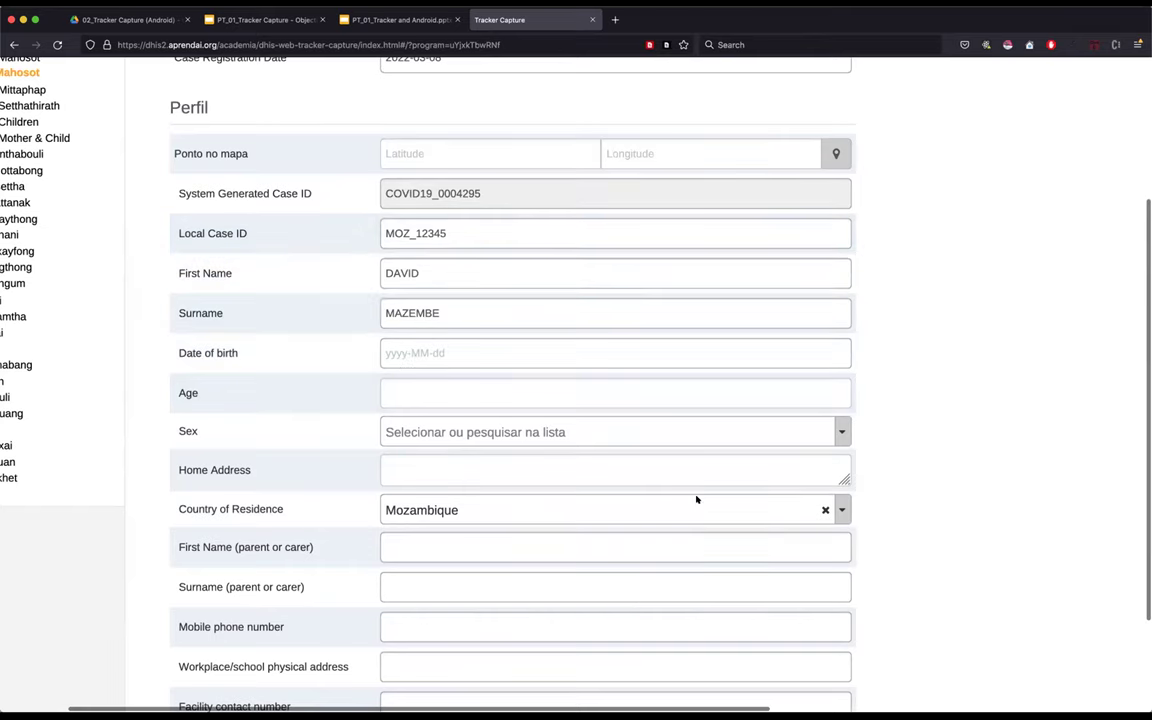
pyautogui.scroll(-1, 697, 499)
pyautogui.scroll(-3, 697, 499)
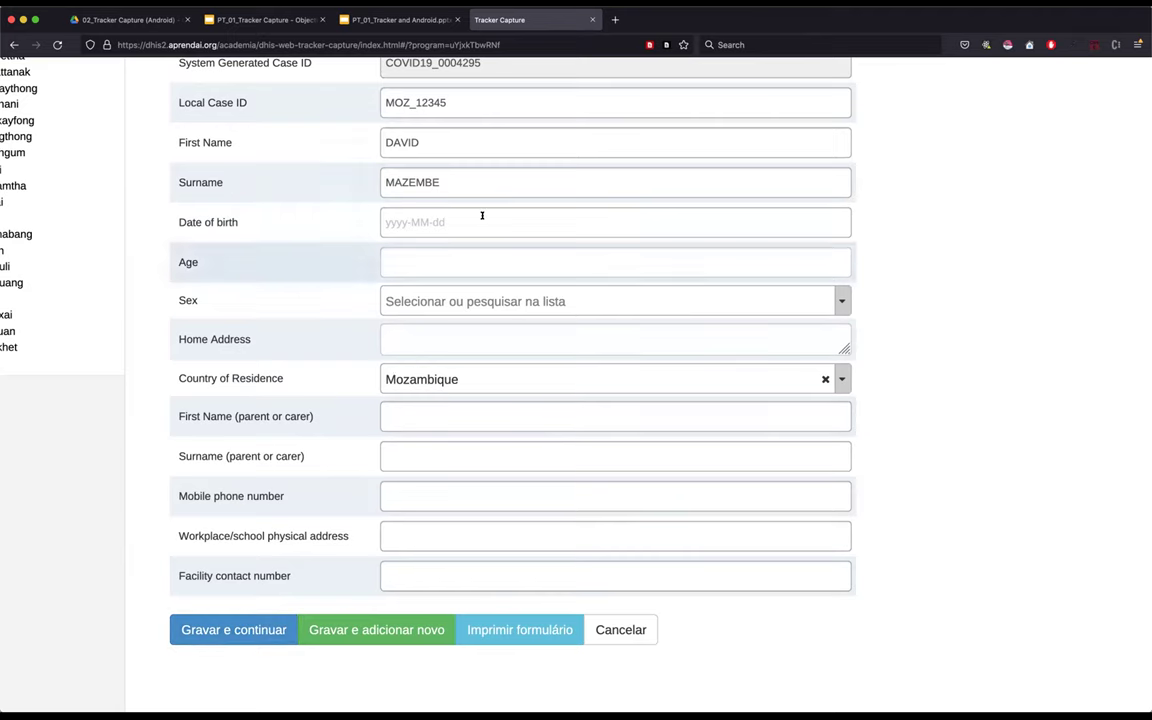
pyautogui.scroll(1, 482, 218)
pyautogui.scroll(-1, 482, 217)
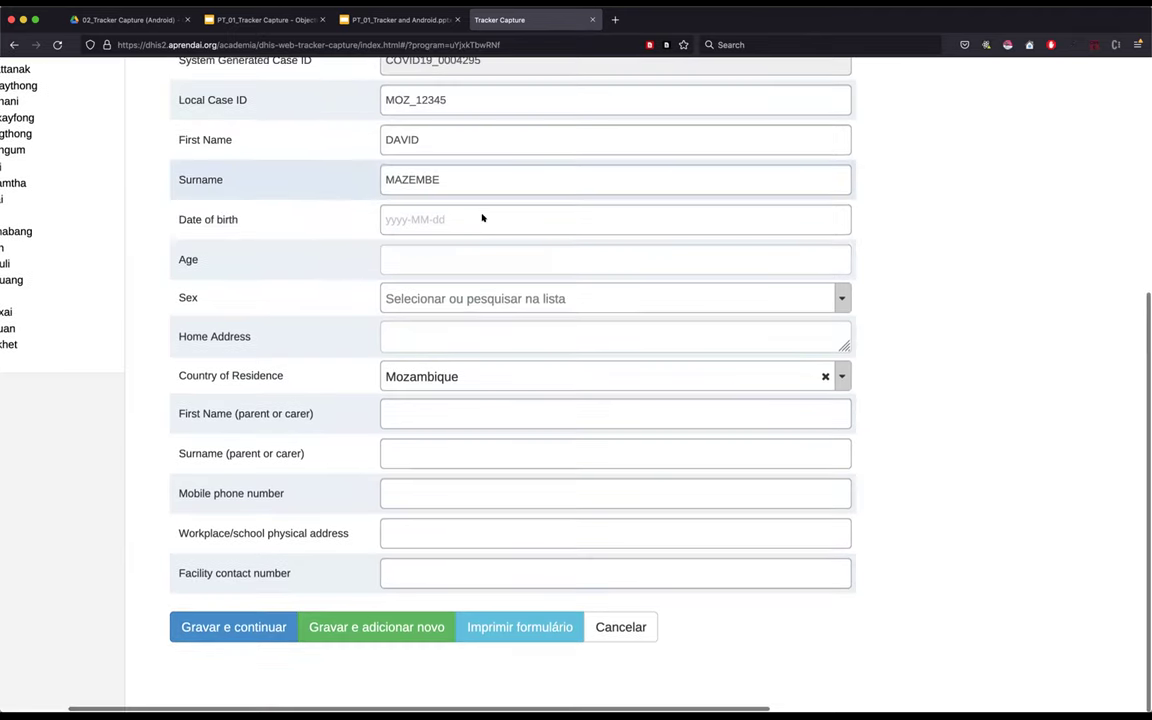
pyautogui.scroll(3, 482, 217)
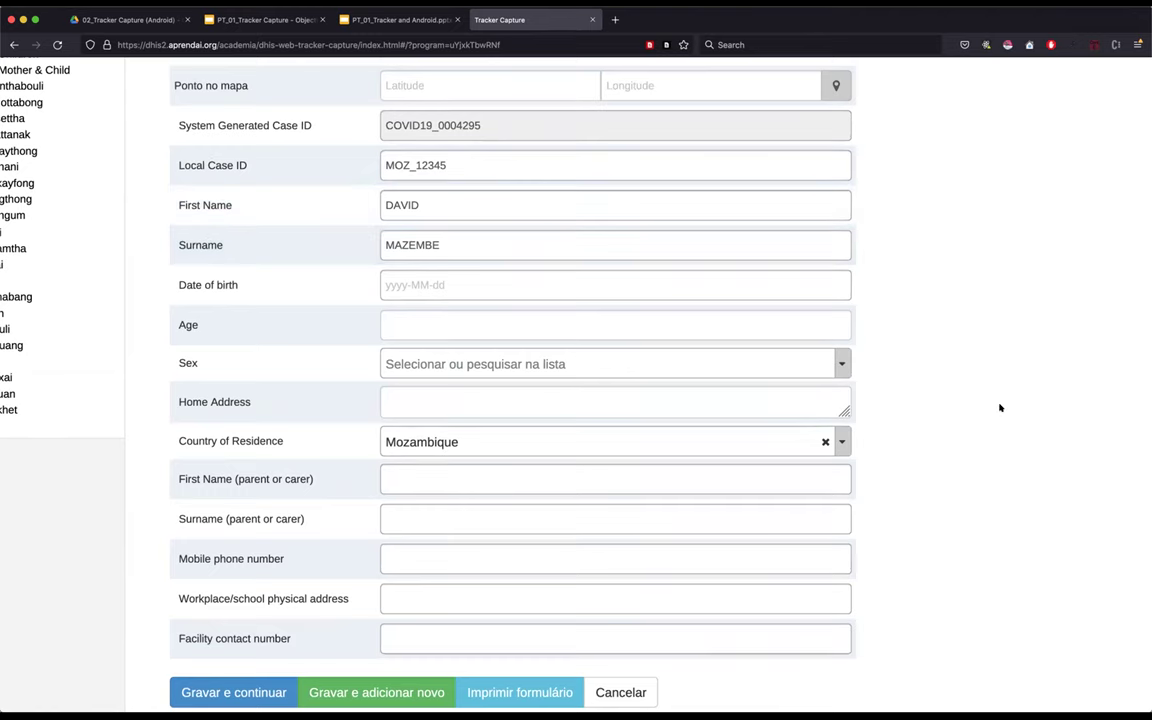
pyautogui.scroll(-1, 239, 683)
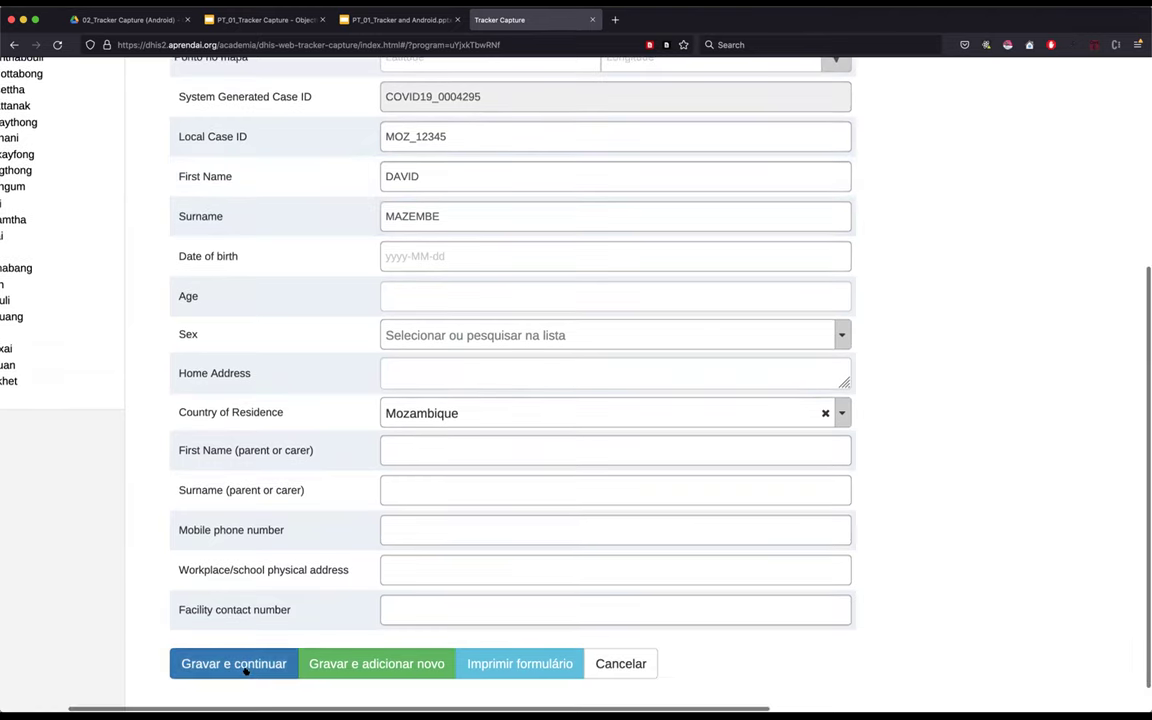
pyautogui.keyDown('ctrl'); pyautogui.scroll(2, 239, 683); pyautogui.keyUp('ctrl')
# - Save with 'Gravar e continuar' and review the new dashboard's CHW Mahosot enrollment dated 2022-03-08
pyautogui.keyDown('ctrl'); pyautogui.scroll(1, 242, 658); pyautogui.keyUp('ctrl')
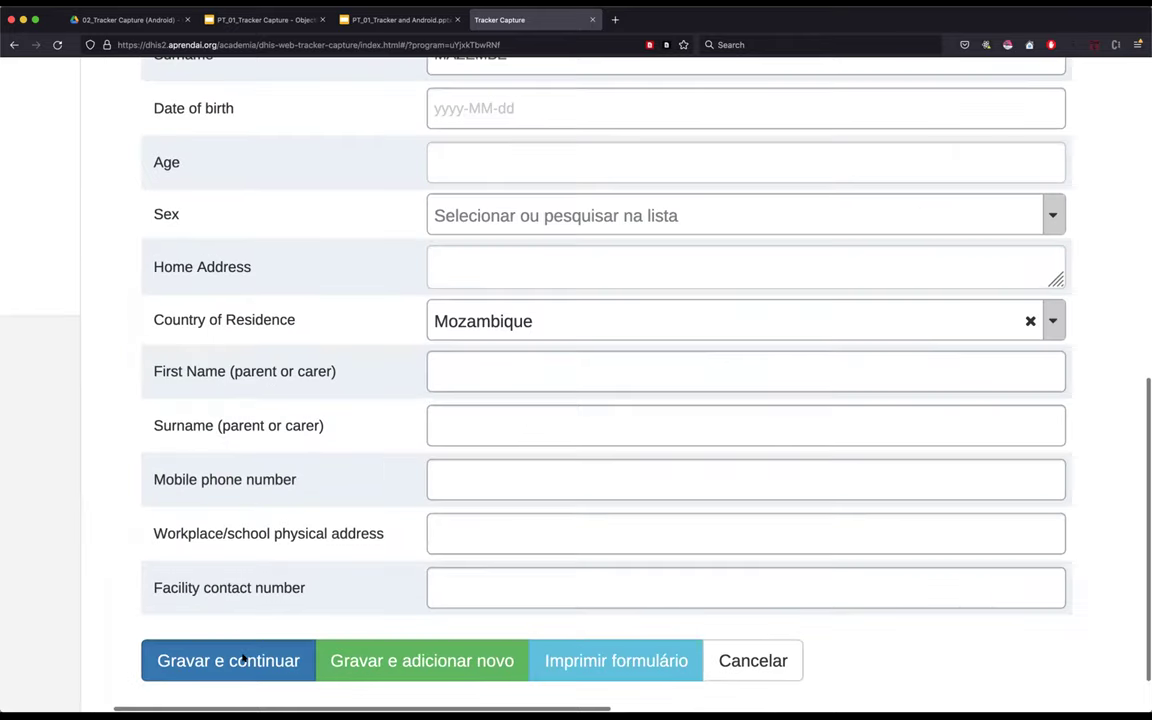
pyautogui.click(236, 660)
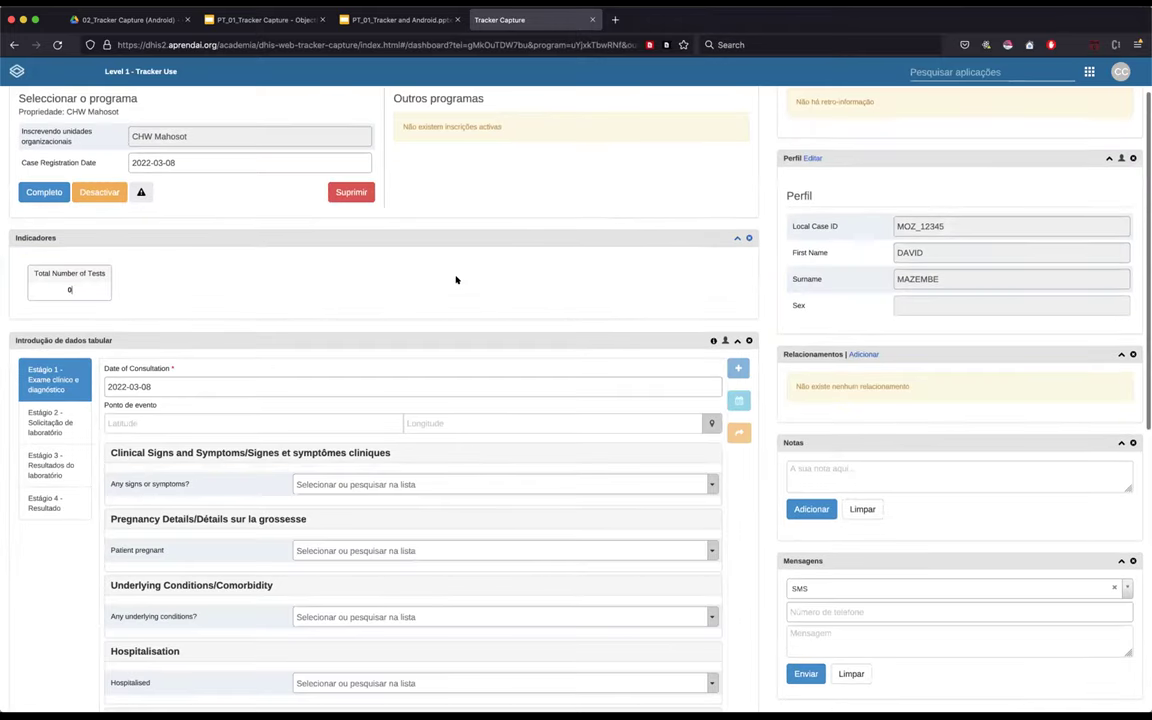
pyautogui.scroll(2, 456, 280)
pyautogui.scroll(2, 456, 280)
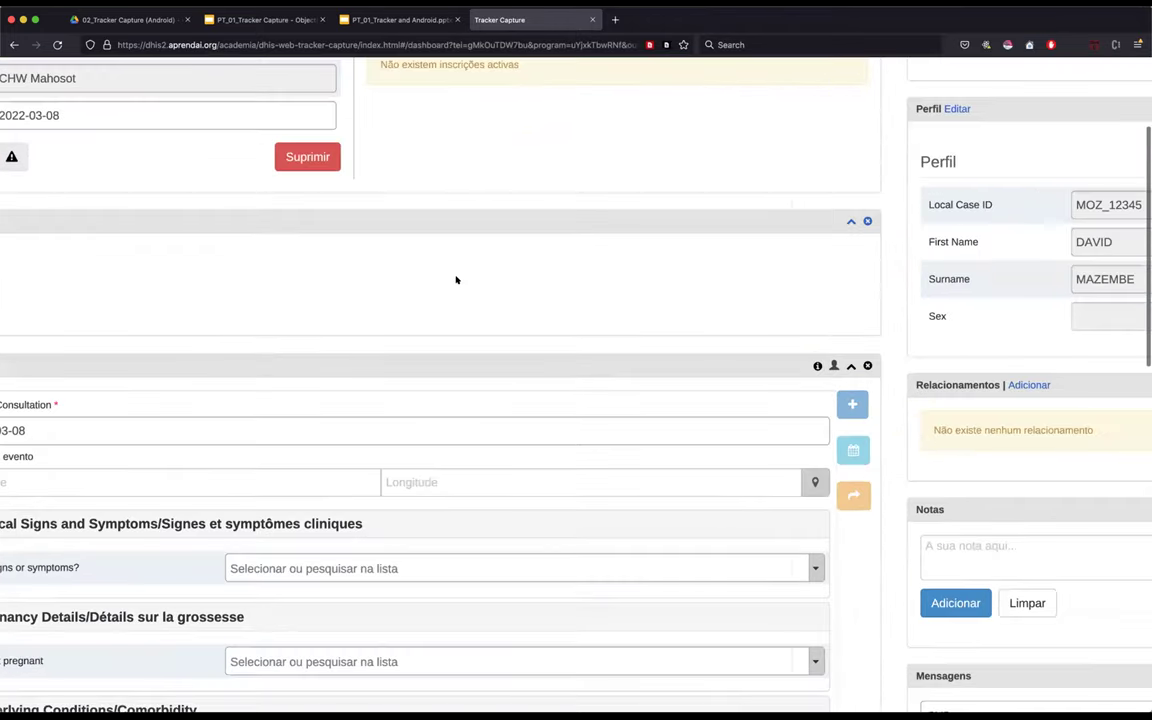
pyautogui.scroll(2, 456, 280)
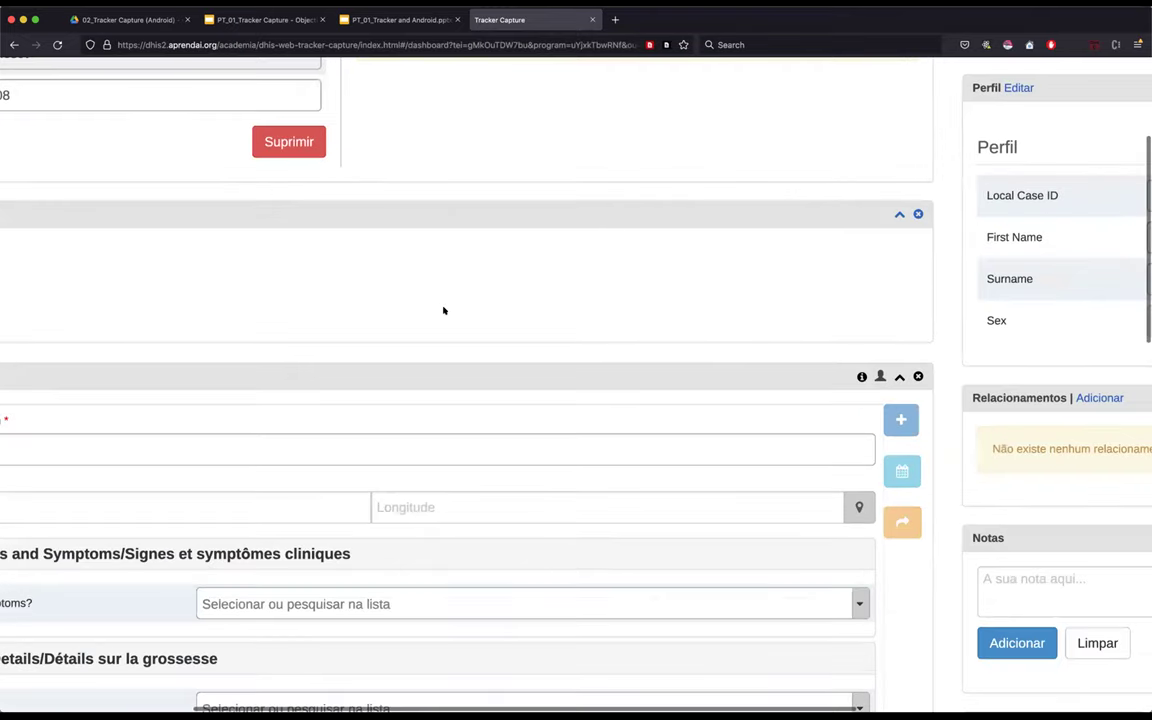
pyautogui.scroll(-5, 399, 167)
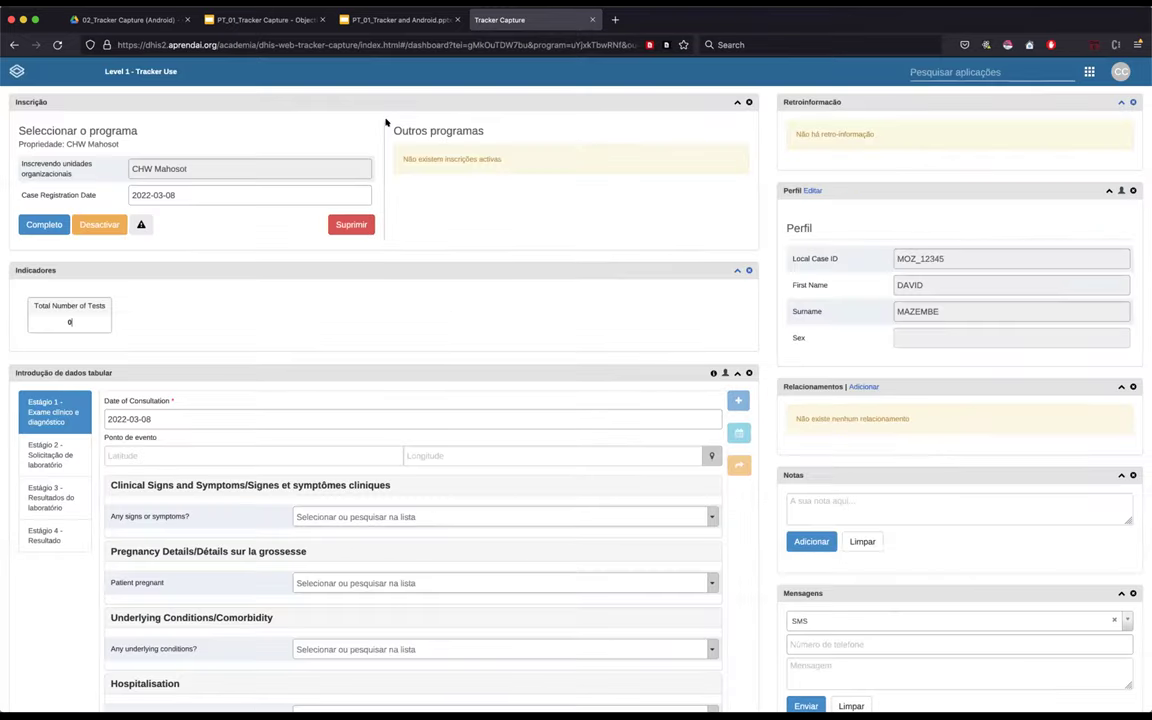
pyautogui.moveTo(391, 128); pyautogui.dragTo(514, 278)
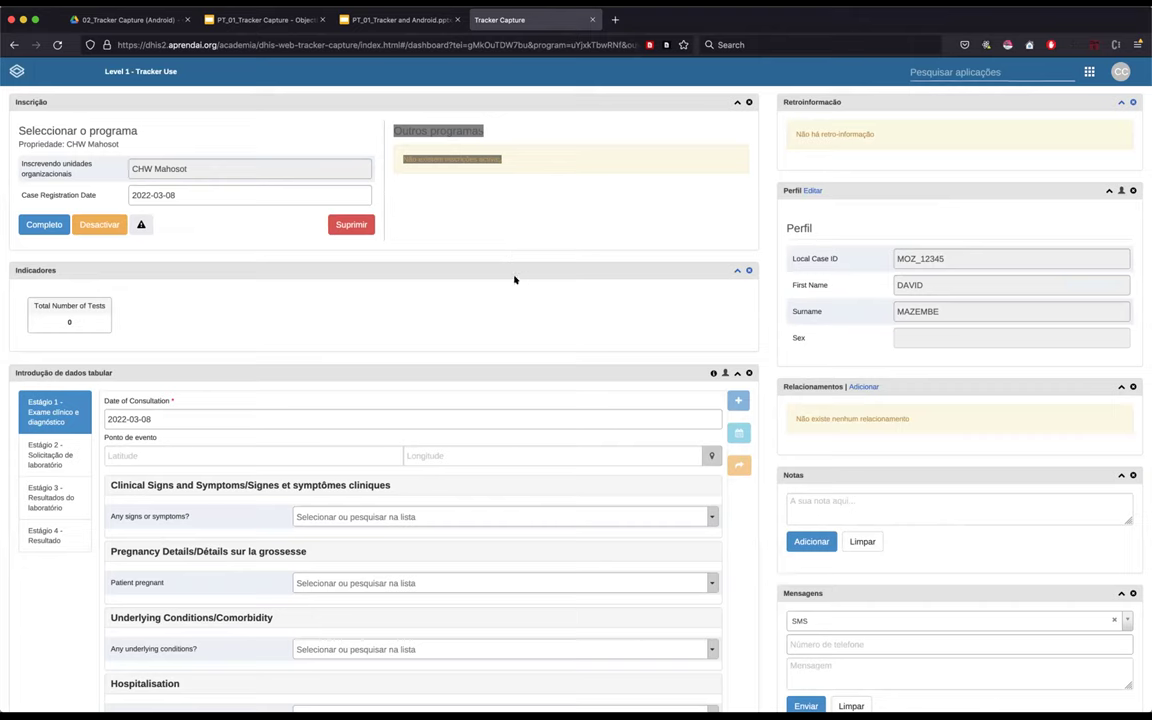
pyautogui.click(540, 318)
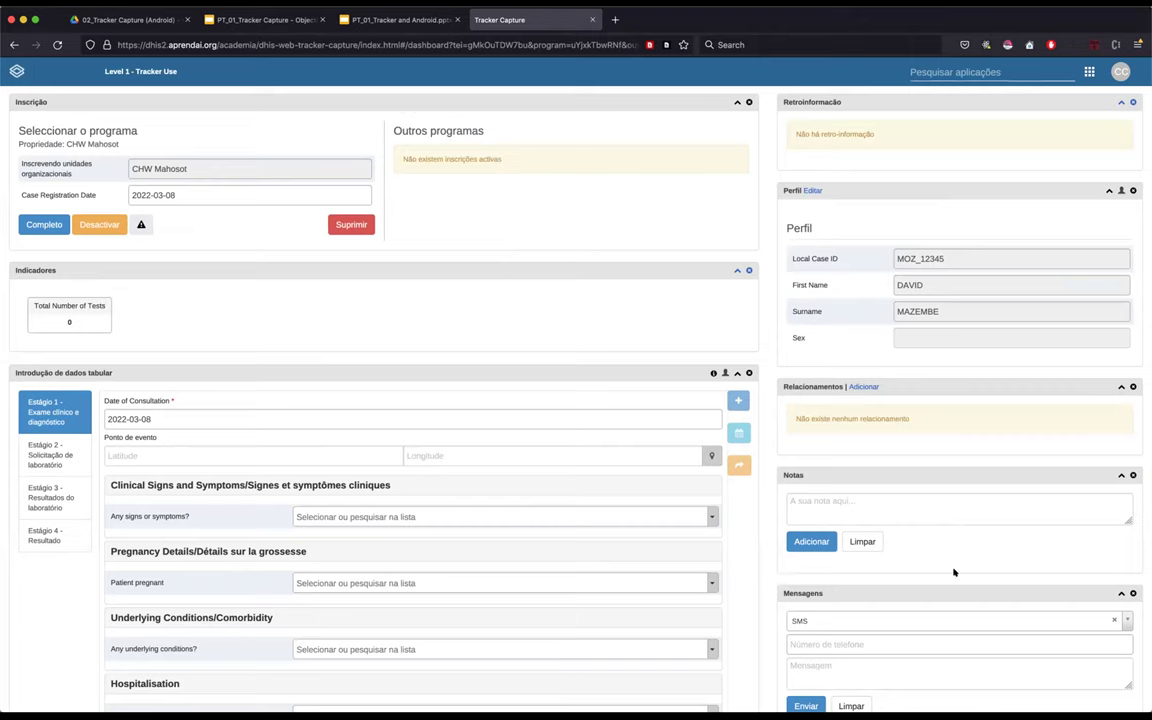
pyautogui.scroll(-2, 954, 572)
pyautogui.scroll(-2, 869, 545)
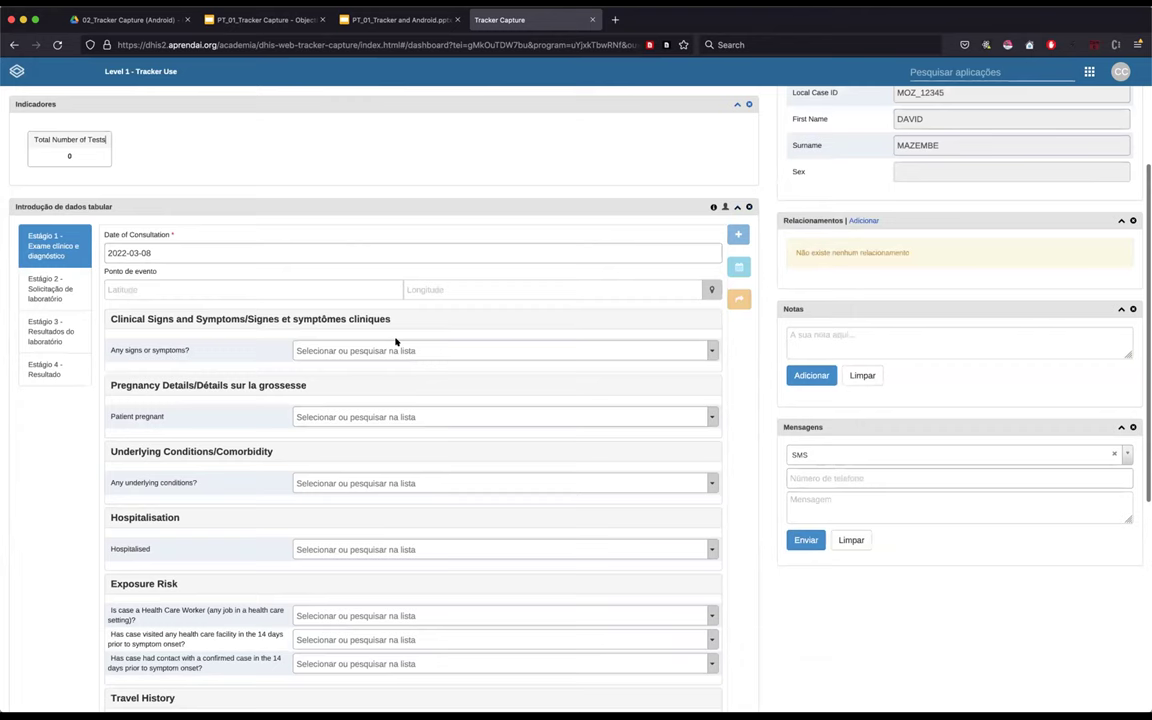
pyautogui.scroll(3, 395, 342)
pyautogui.scroll(2, 358, 308)
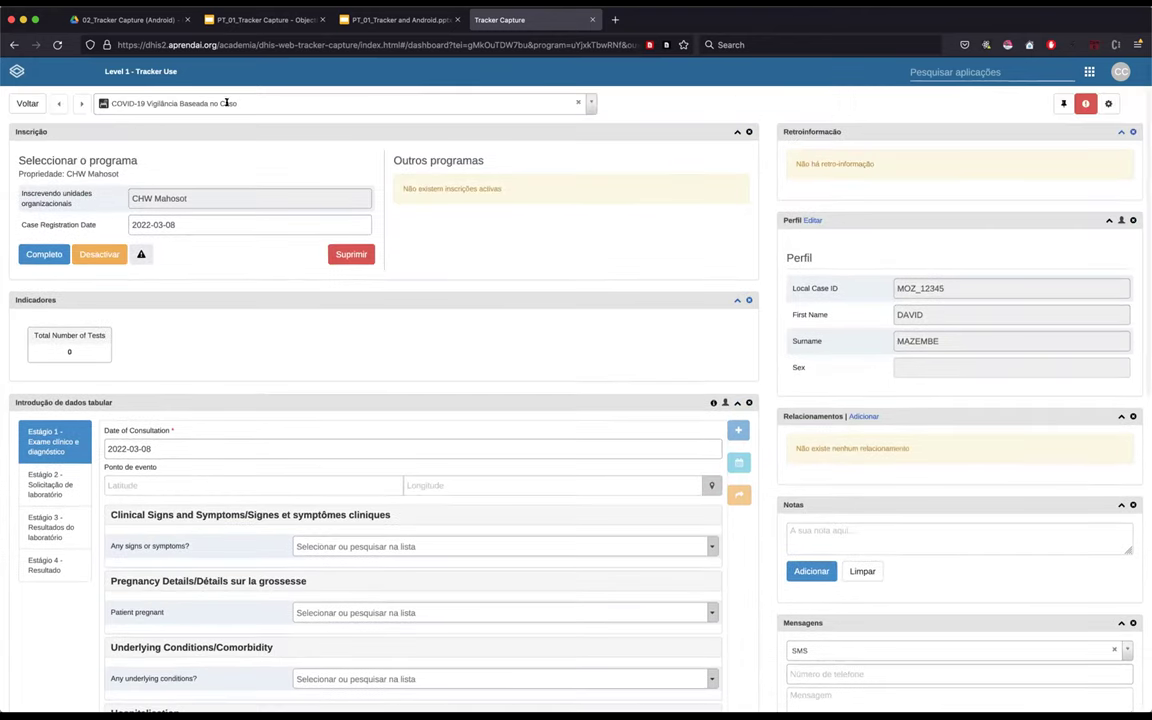
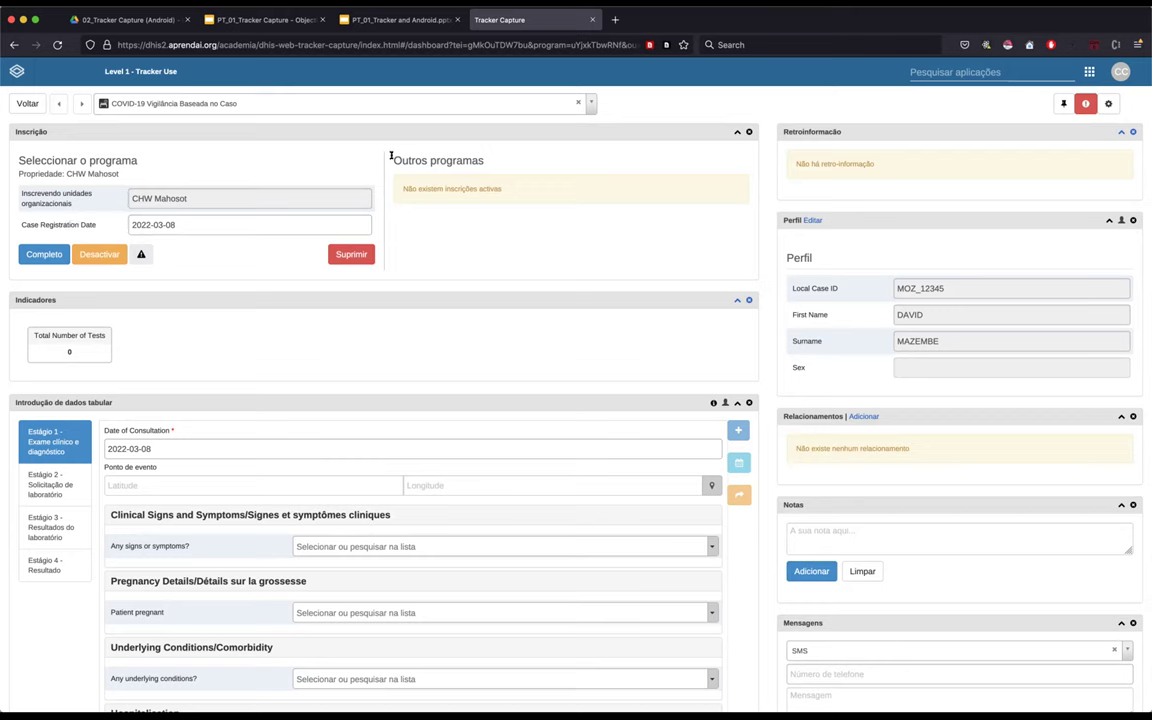
# - Highlight the Outros programas notice, then enlarge the page for easier viewing
pyautogui.moveTo(390, 156); pyautogui.dragTo(437, 253)
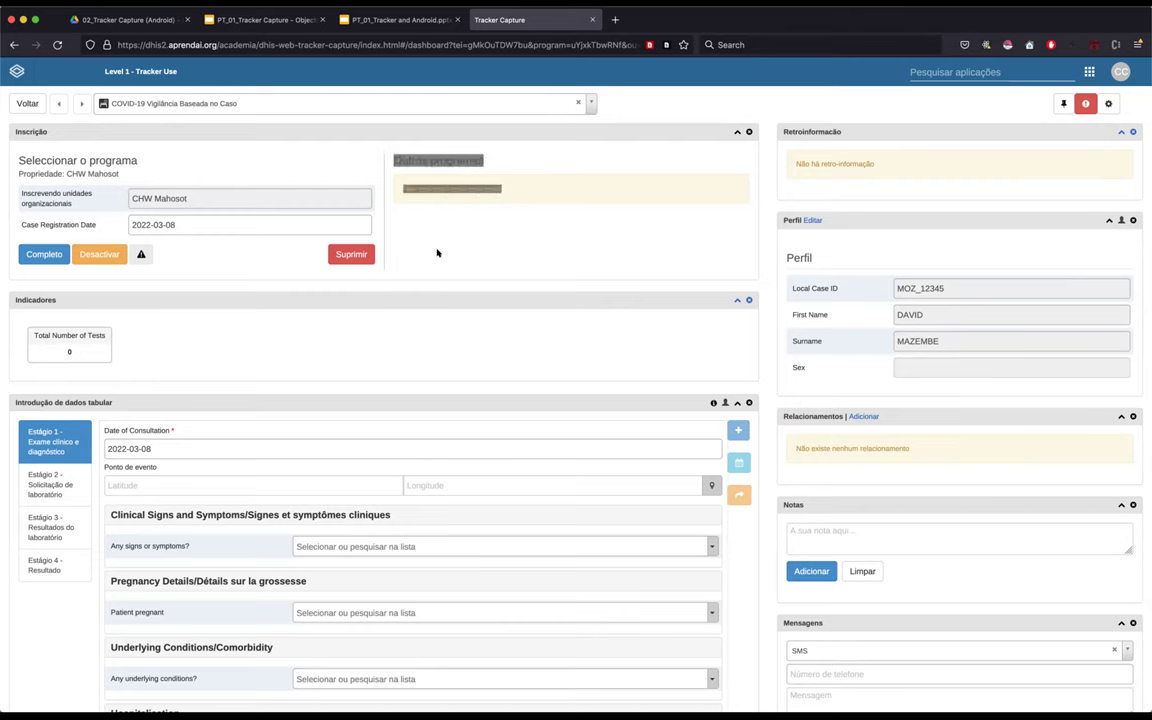
pyautogui.click(437, 253)
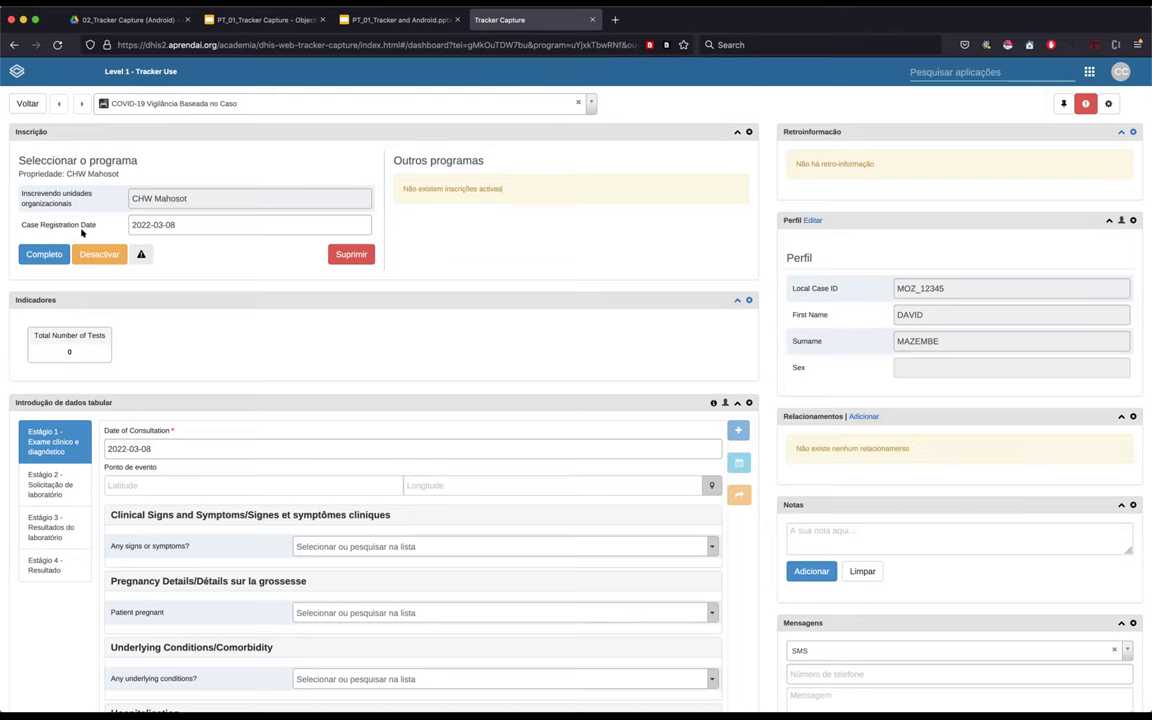
pyautogui.press('super+plus')
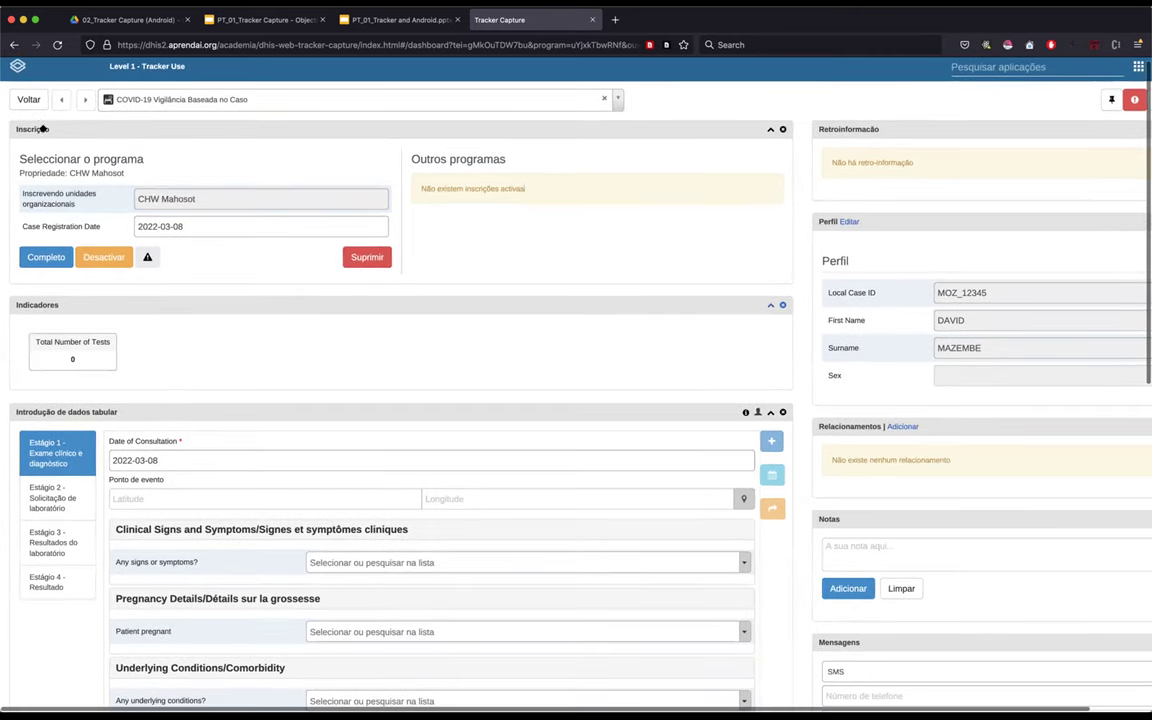
# - Set the Case Registration Date to 12 January 2021 and confirm the update
pyautogui.click(233, 224)
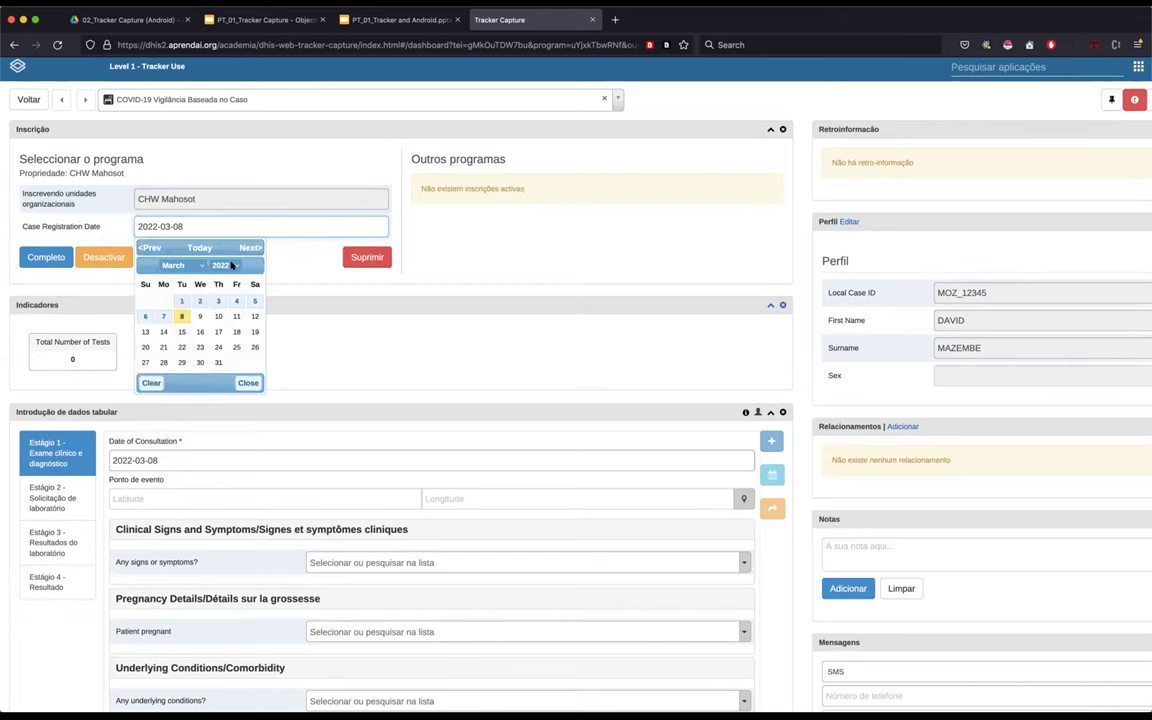
pyautogui.click(228, 262)
pyautogui.click(228, 255)
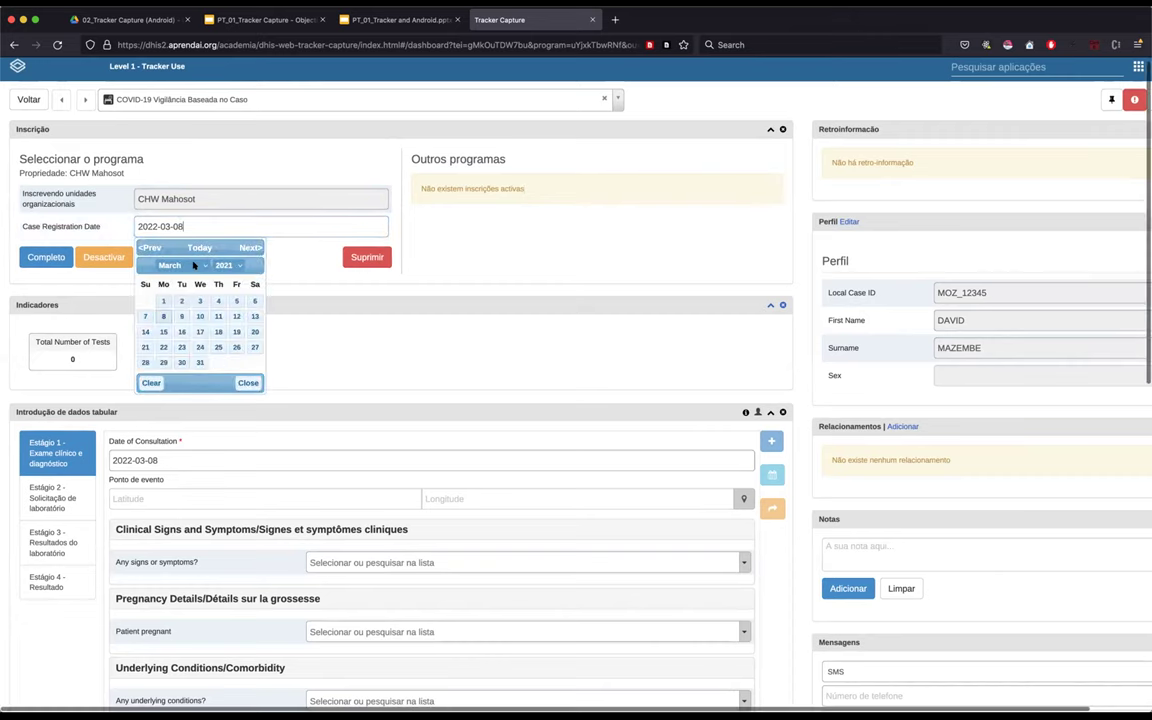
pyautogui.click(180, 265)
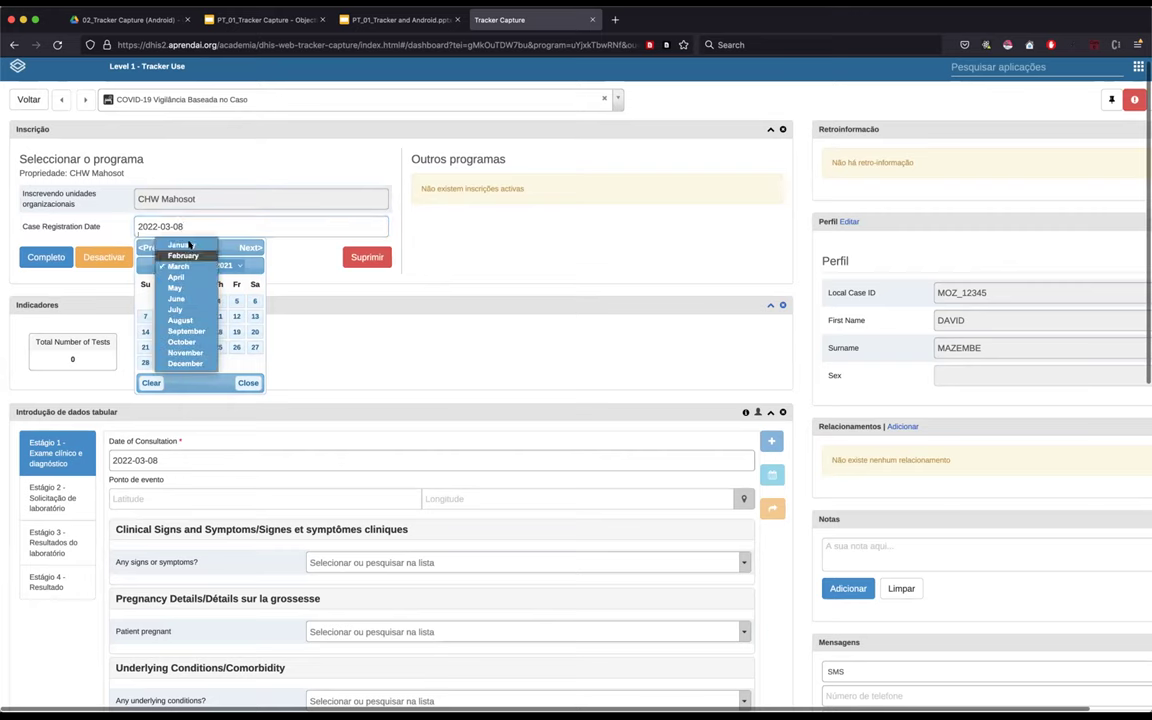
pyautogui.click(171, 222)
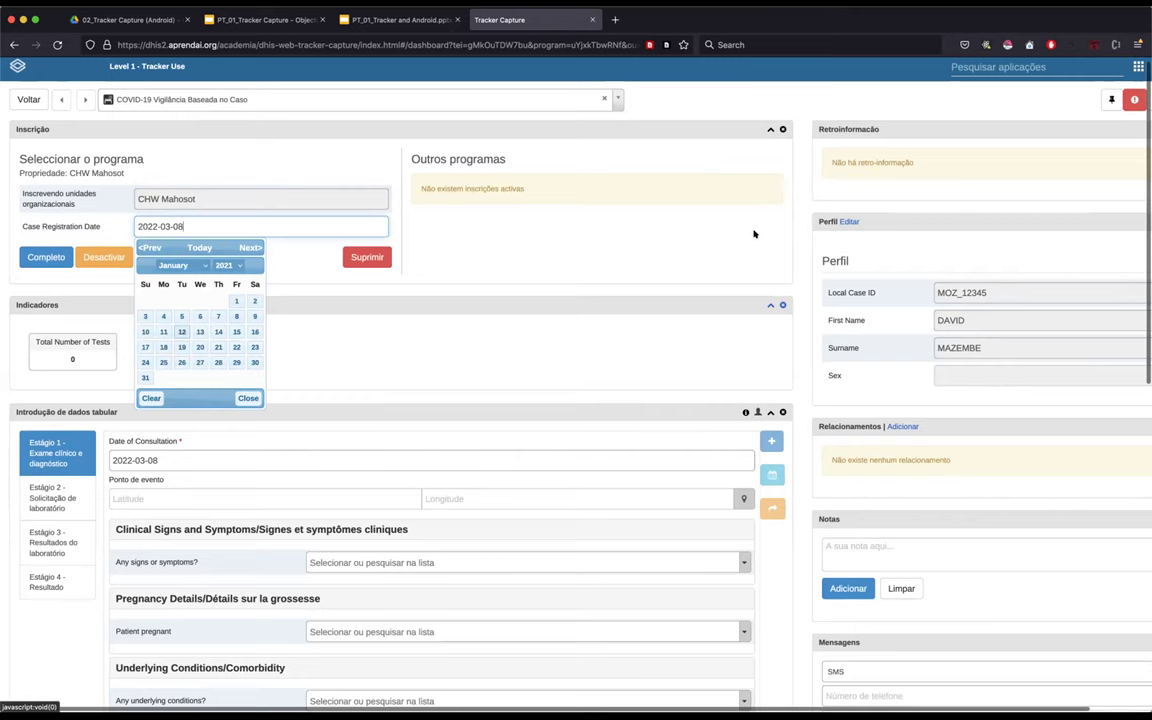
pyautogui.click(248, 398)
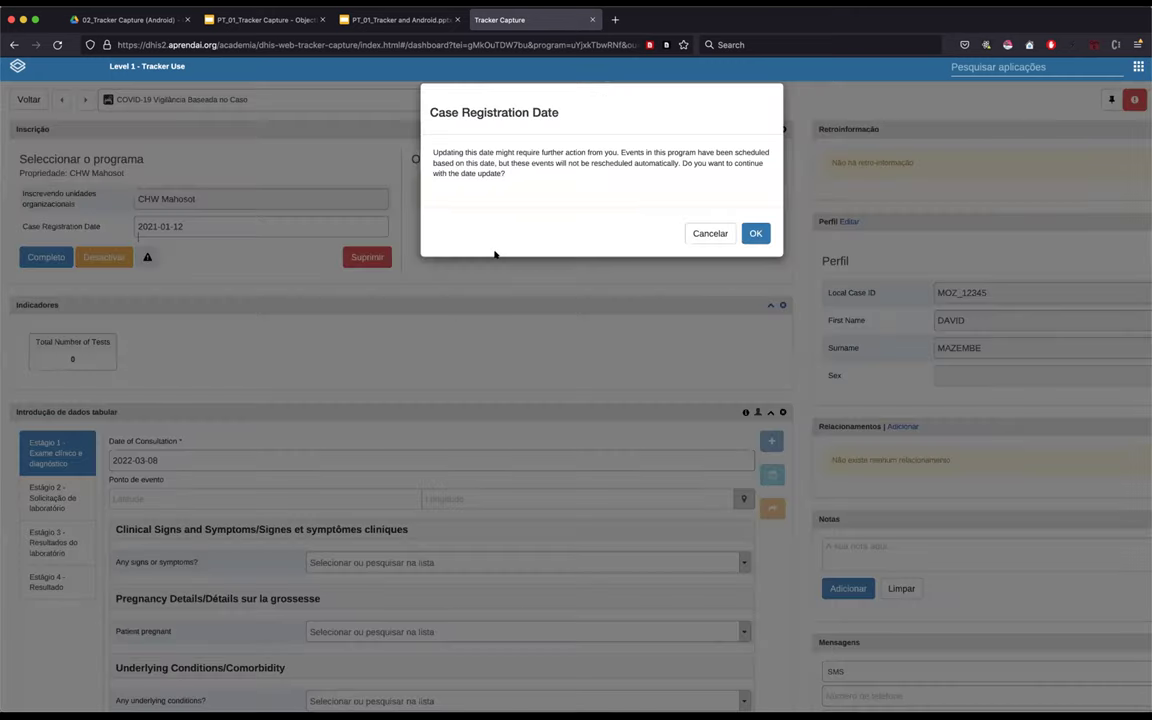
pyautogui.press('Return')
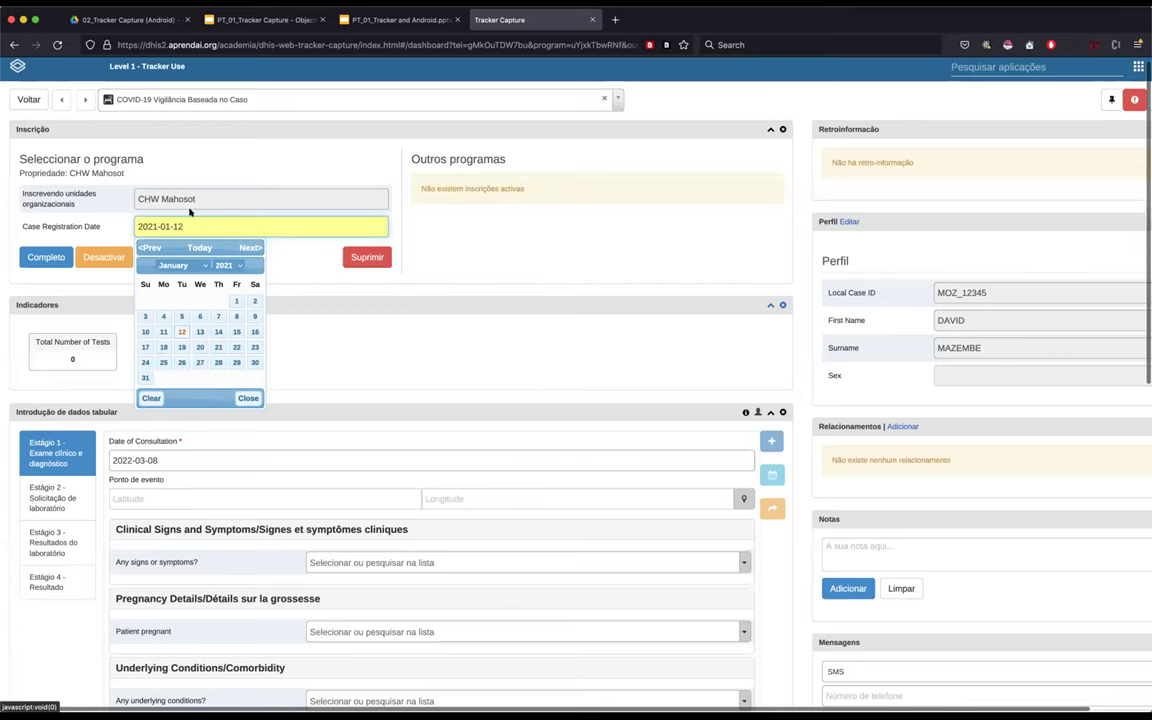
pyautogui.press('Tab')
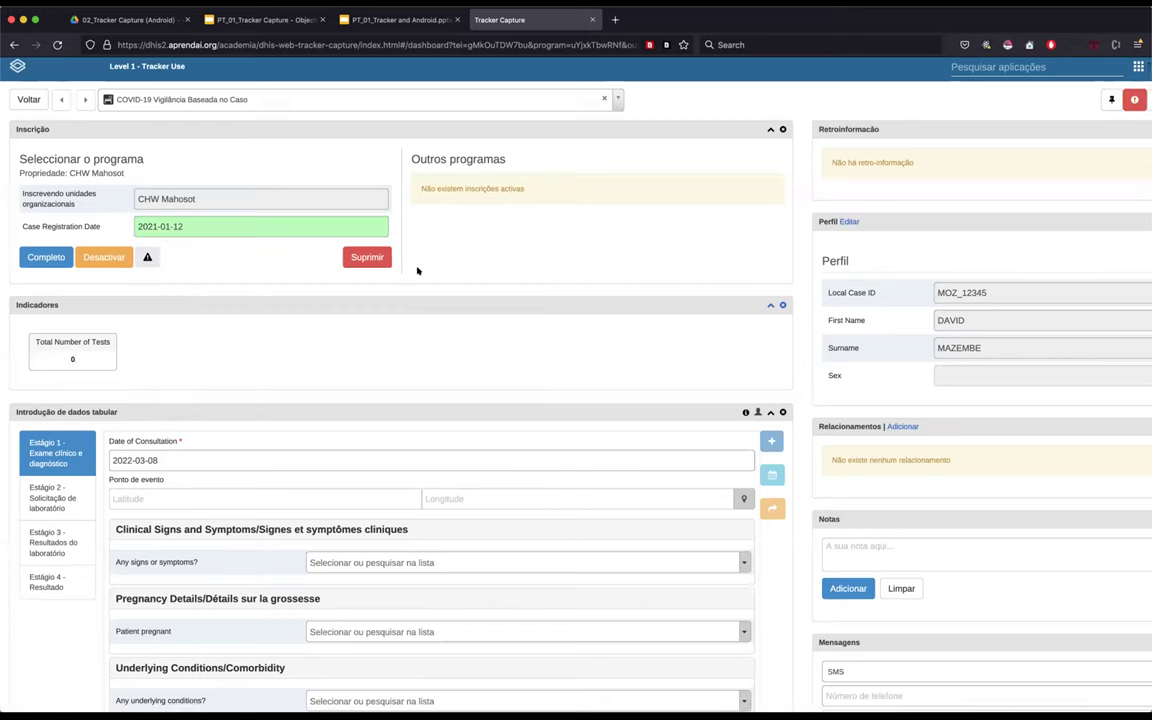
pyautogui.scroll(-1, 435, 262)
pyautogui.scroll(-2, 435, 262)
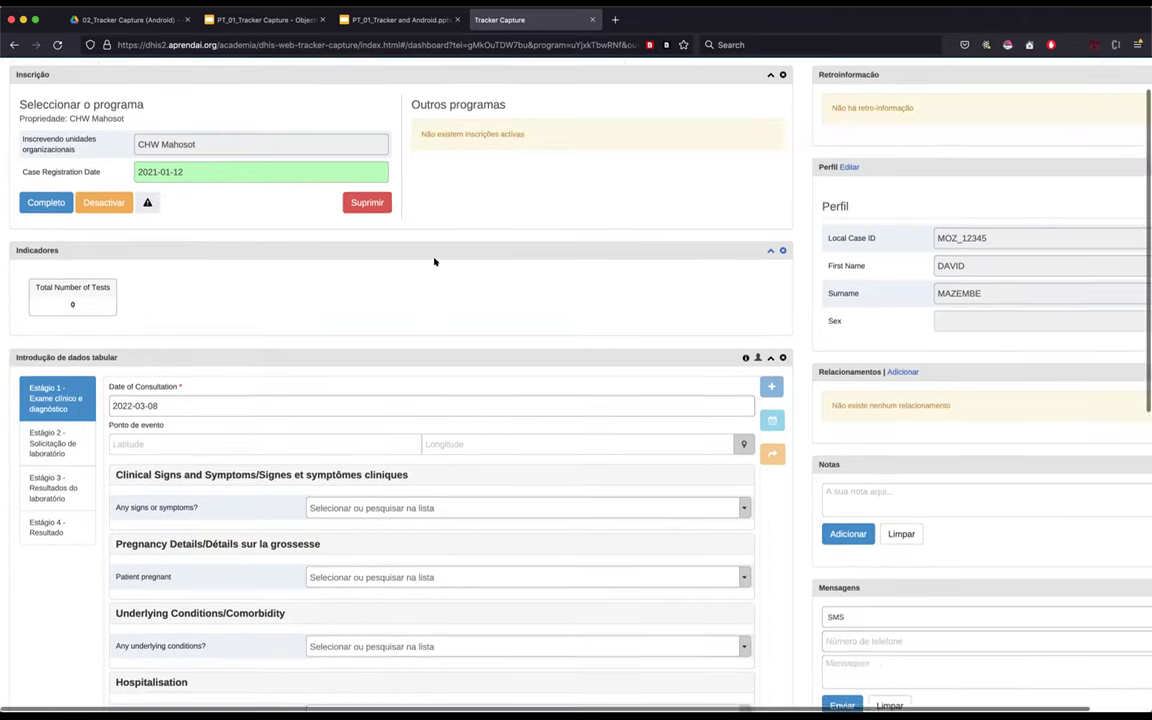
pyautogui.scroll(-1, 203, 143)
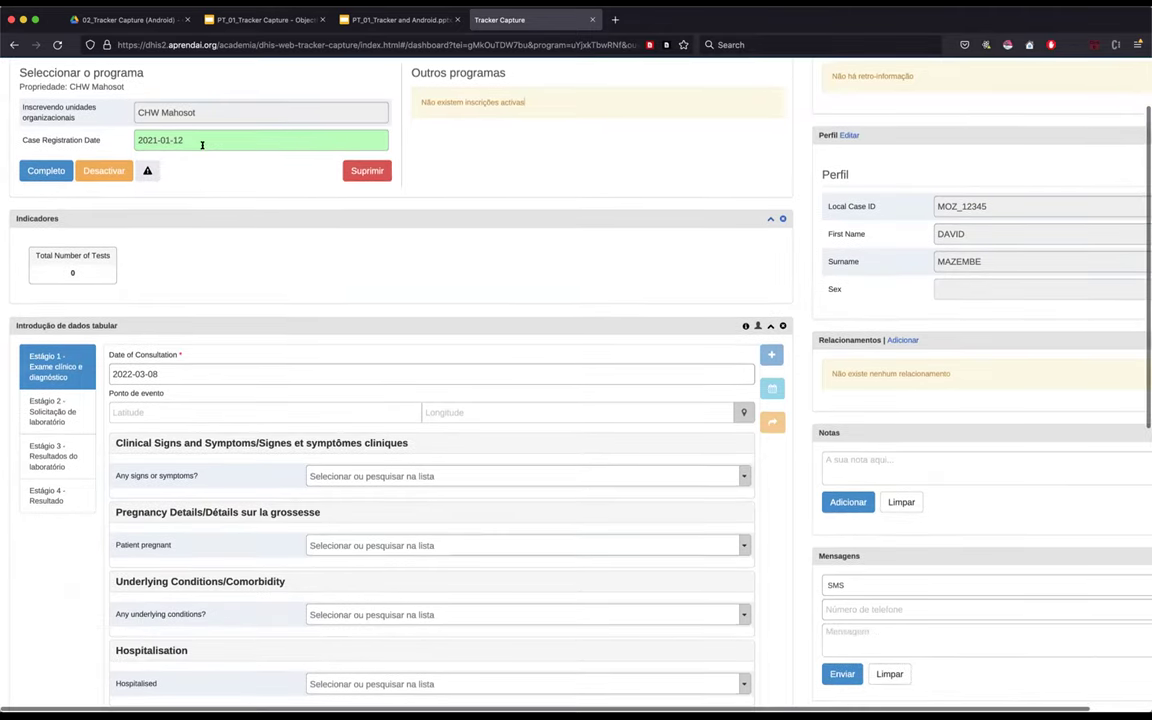
pyautogui.scroll(-4, 202, 148)
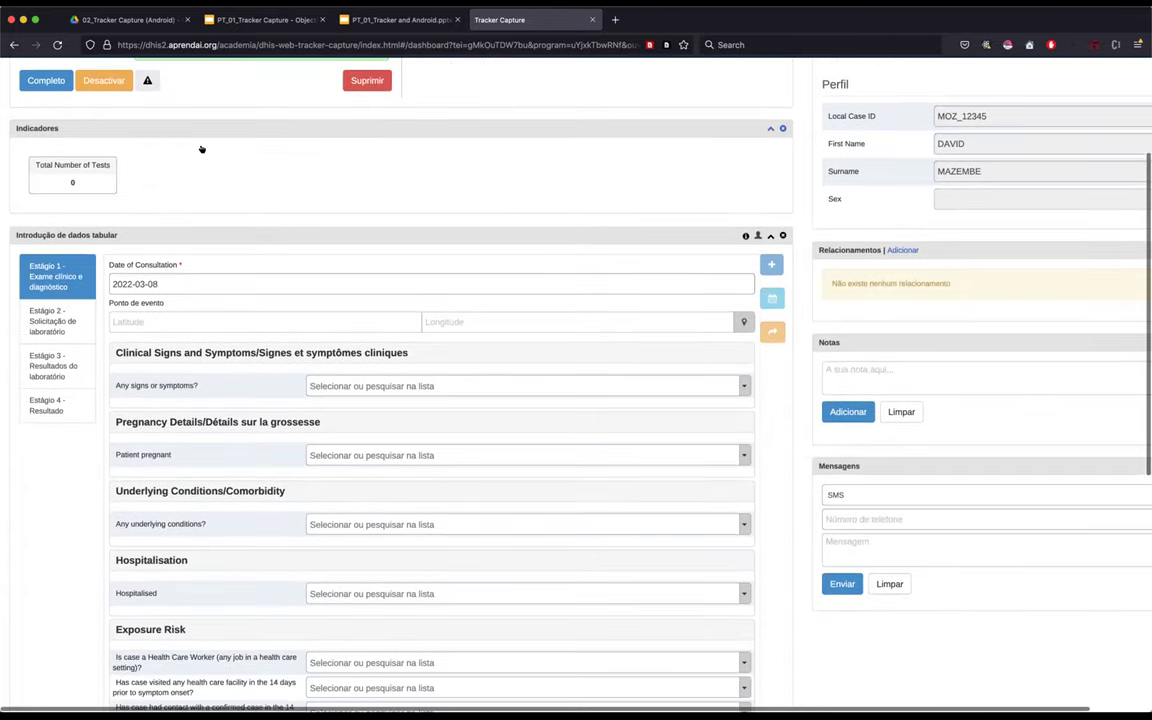
pyautogui.scroll(-4, 66, 253)
pyautogui.scroll(-3, 48, 220)
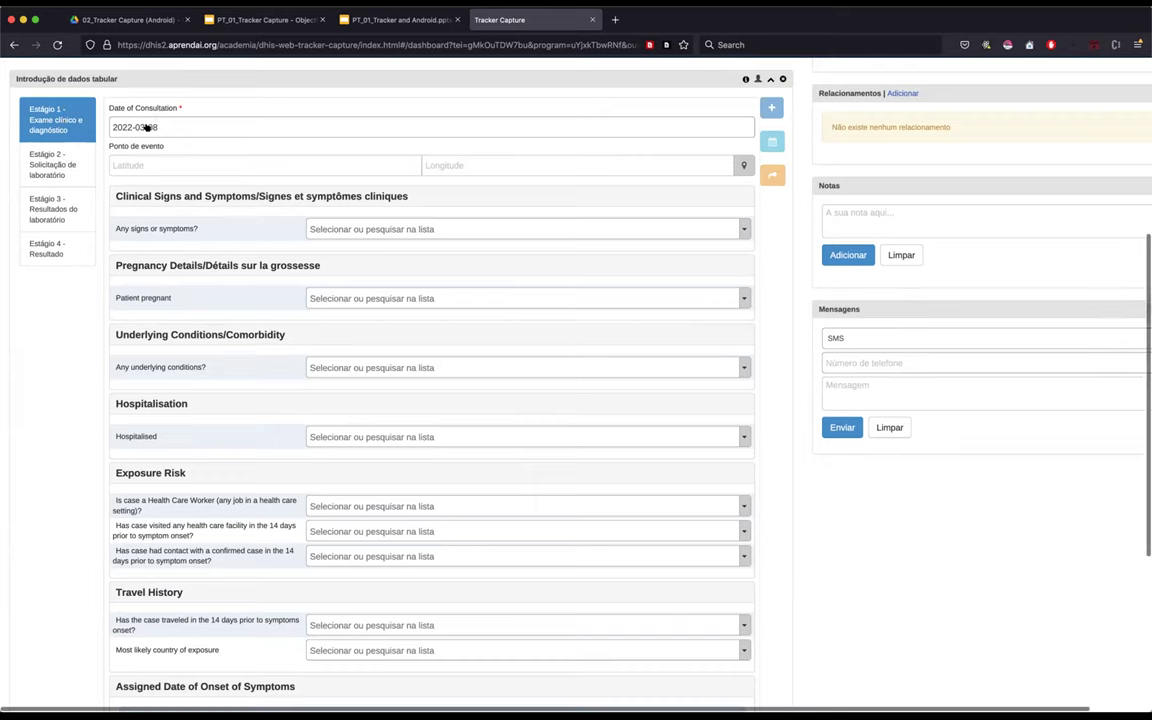
pyautogui.press('super+plus')
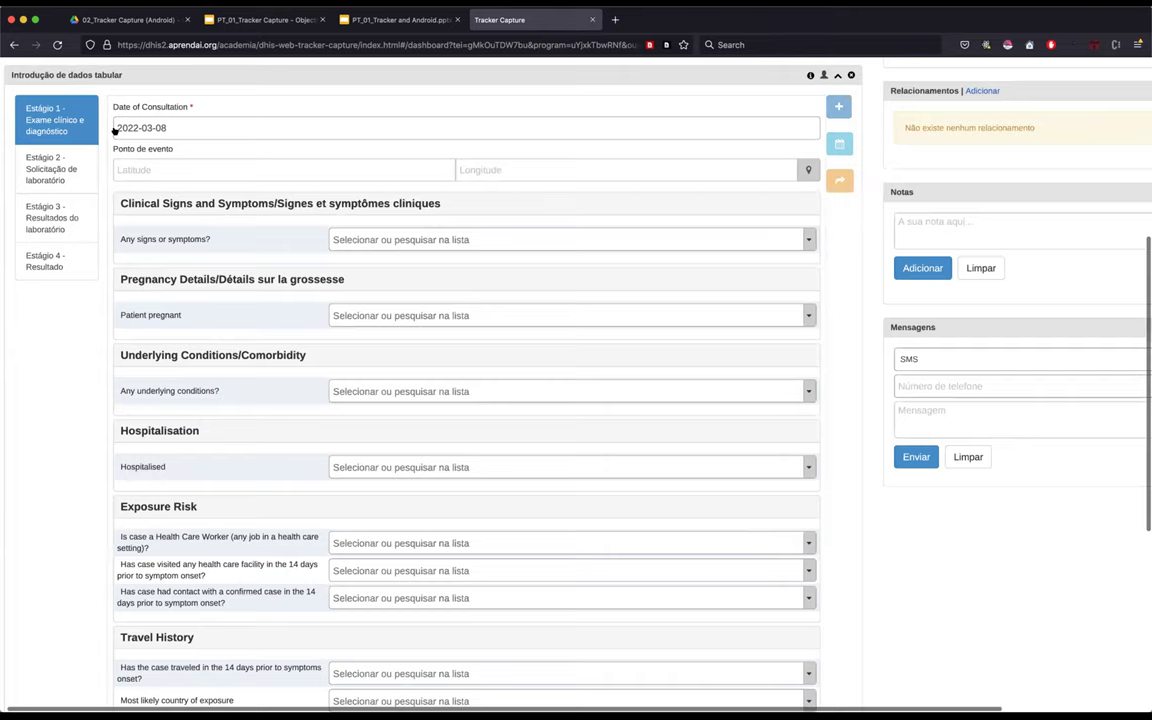
pyautogui.press('super+plus')
pyautogui.press('super+plus')
pyautogui.press('super+plus')
pyautogui.press('super+plus')
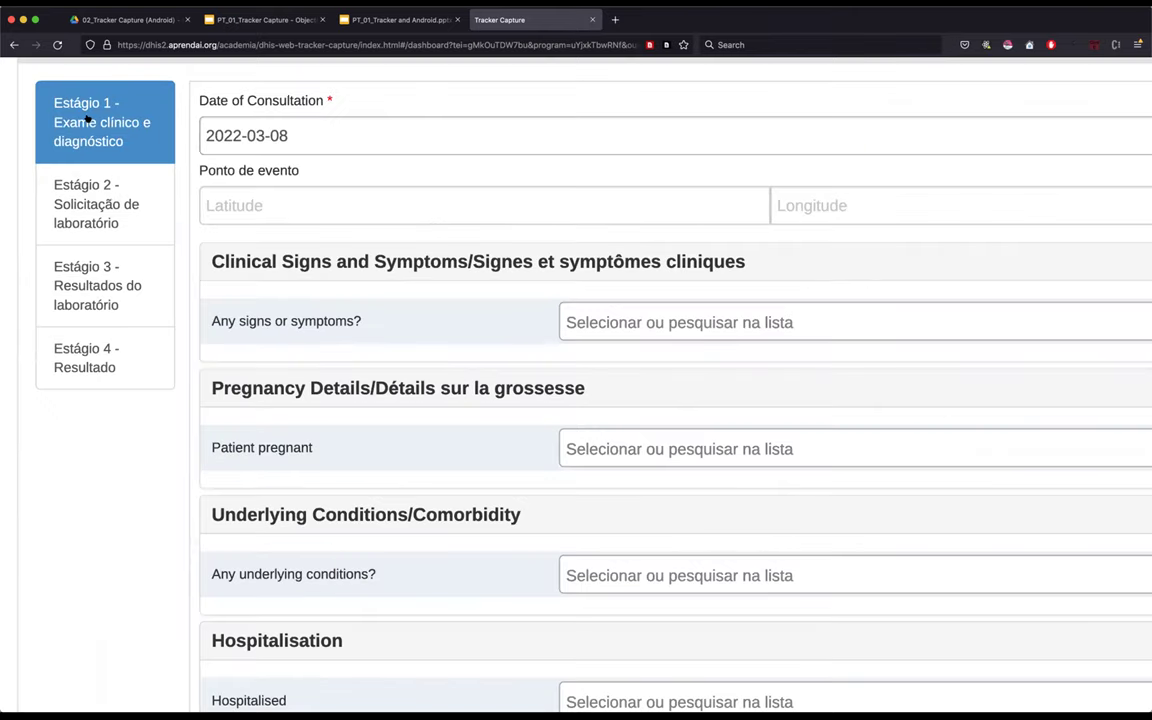
# - Copy the registration date 2021-01-12 from the Case Registration Date field
pyautogui.click(317, 135)
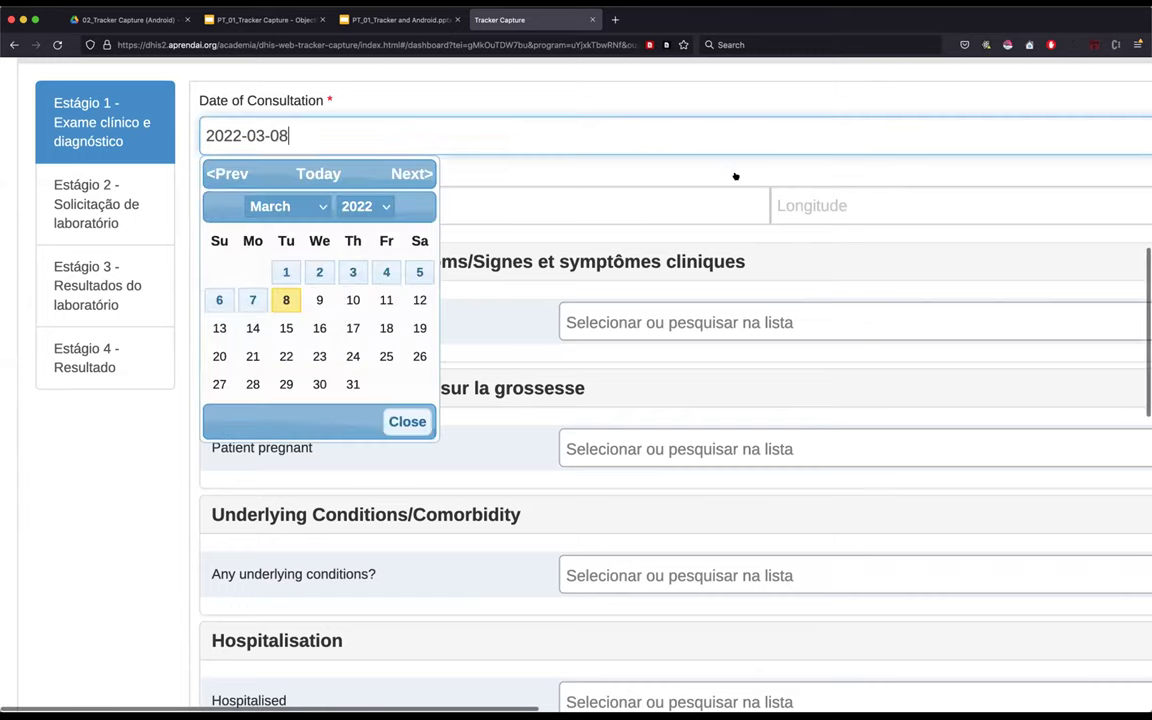
pyautogui.click(391, 188)
pyautogui.scroll(5, 391, 188)
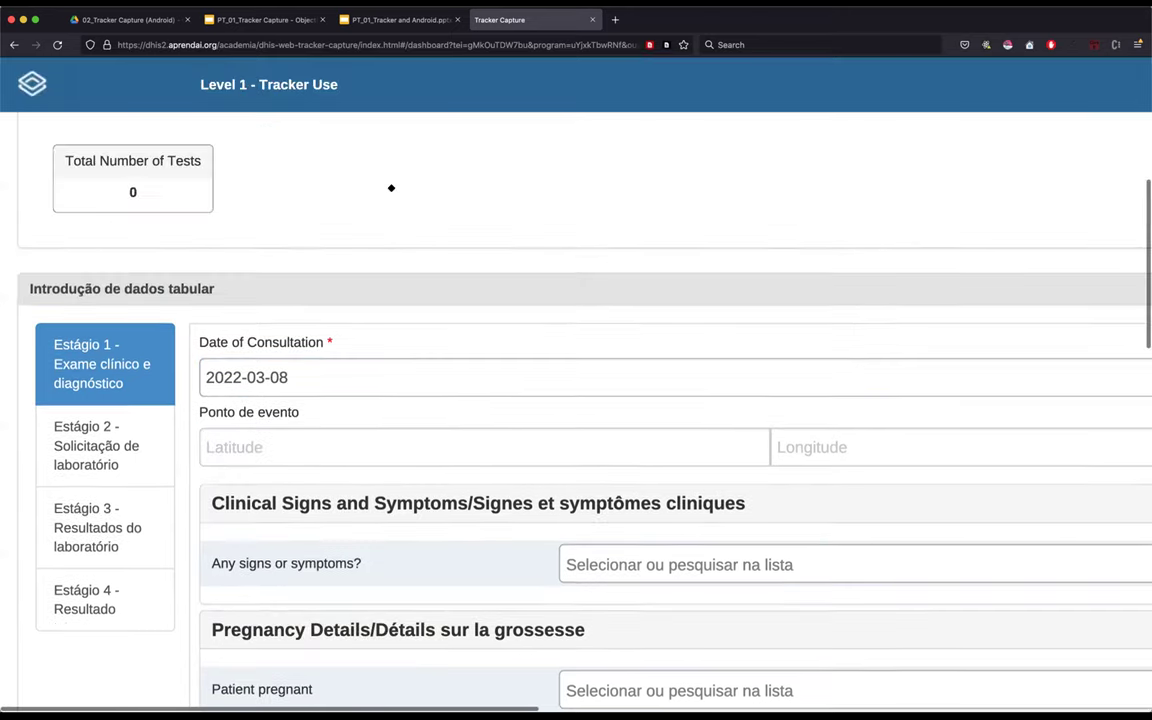
pyautogui.scroll(6, 391, 188)
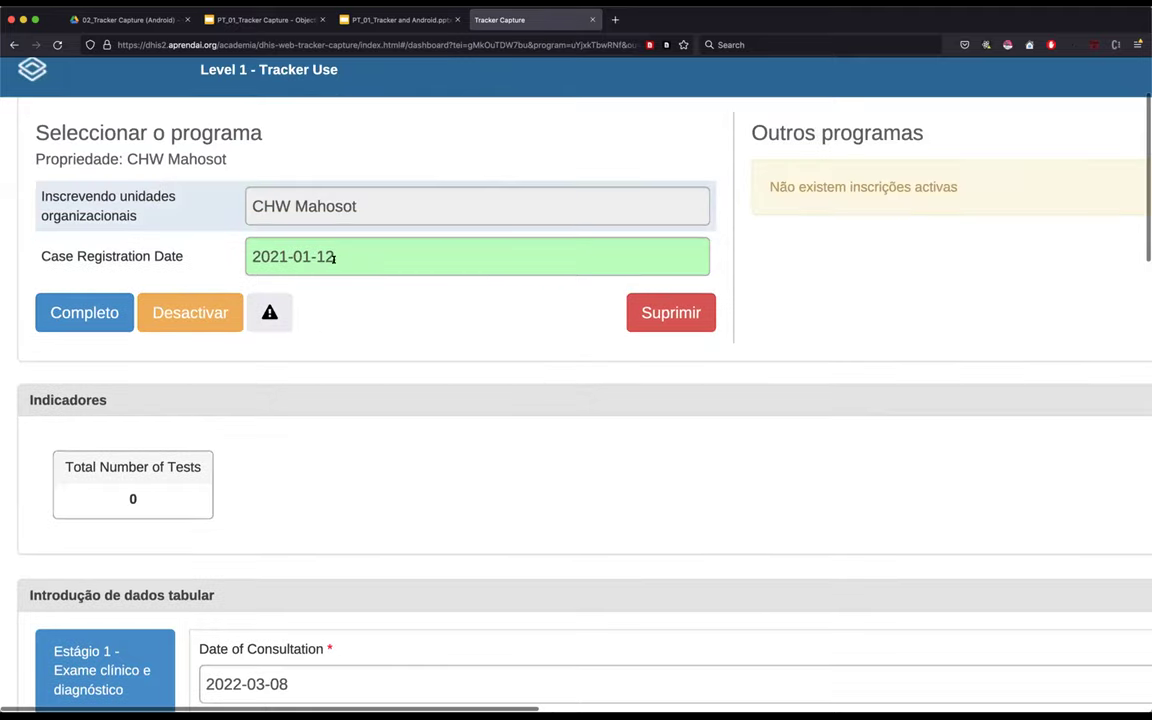
pyautogui.click(250, 256)
pyautogui.moveTo(250, 256); pyautogui.dragTo(340, 257)
pyautogui.hotkey('ctrl', 'c')
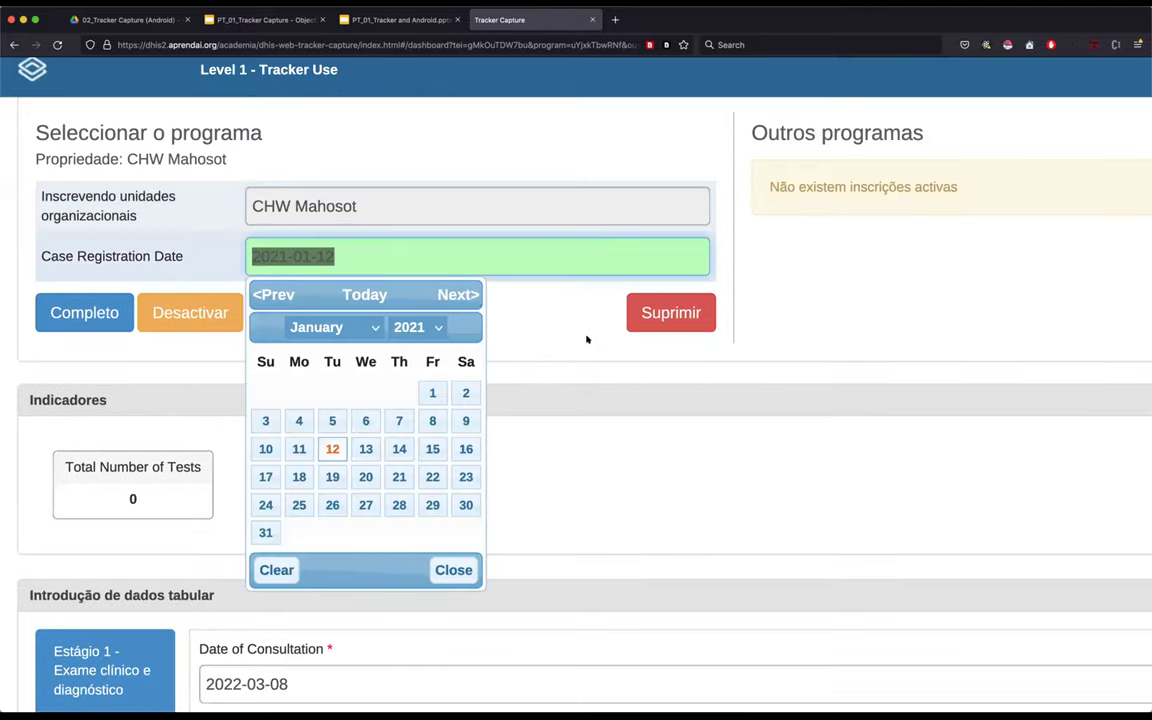
pyautogui.click(542, 442)
# - Paste 2021-01-12 into the Stage 1 Date of Consultation and save it
pyautogui.scroll(-2, 542, 440)
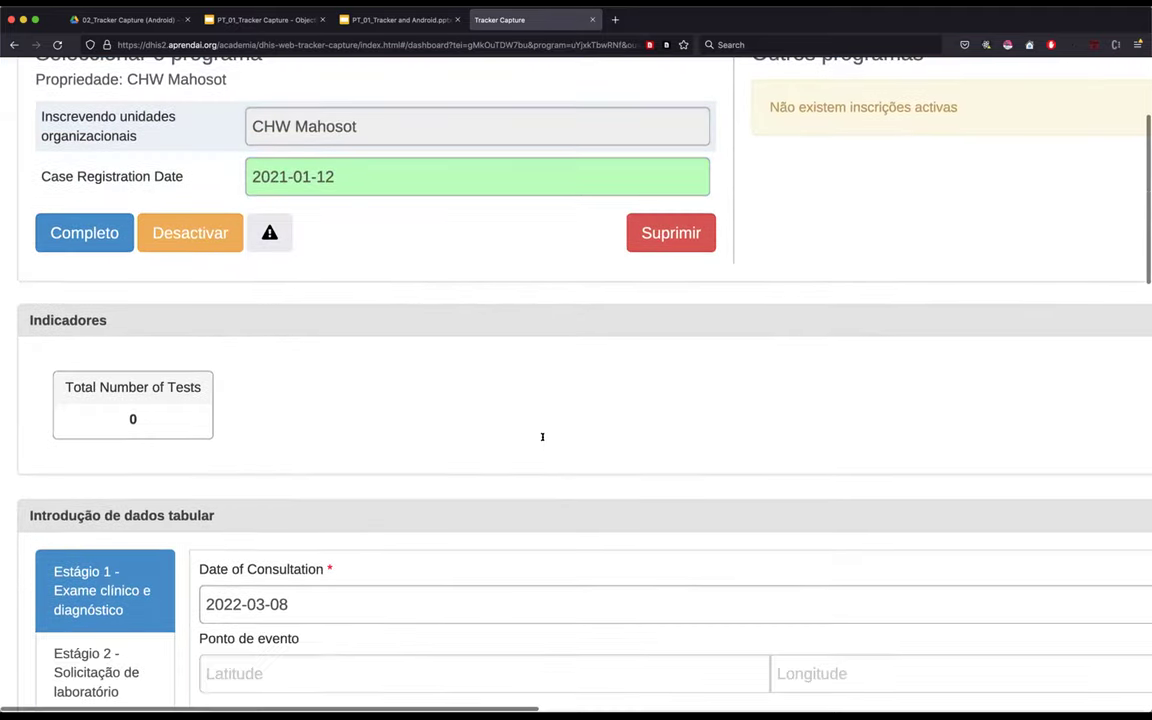
pyautogui.scroll(-3, 542, 437)
pyautogui.click(199, 461)
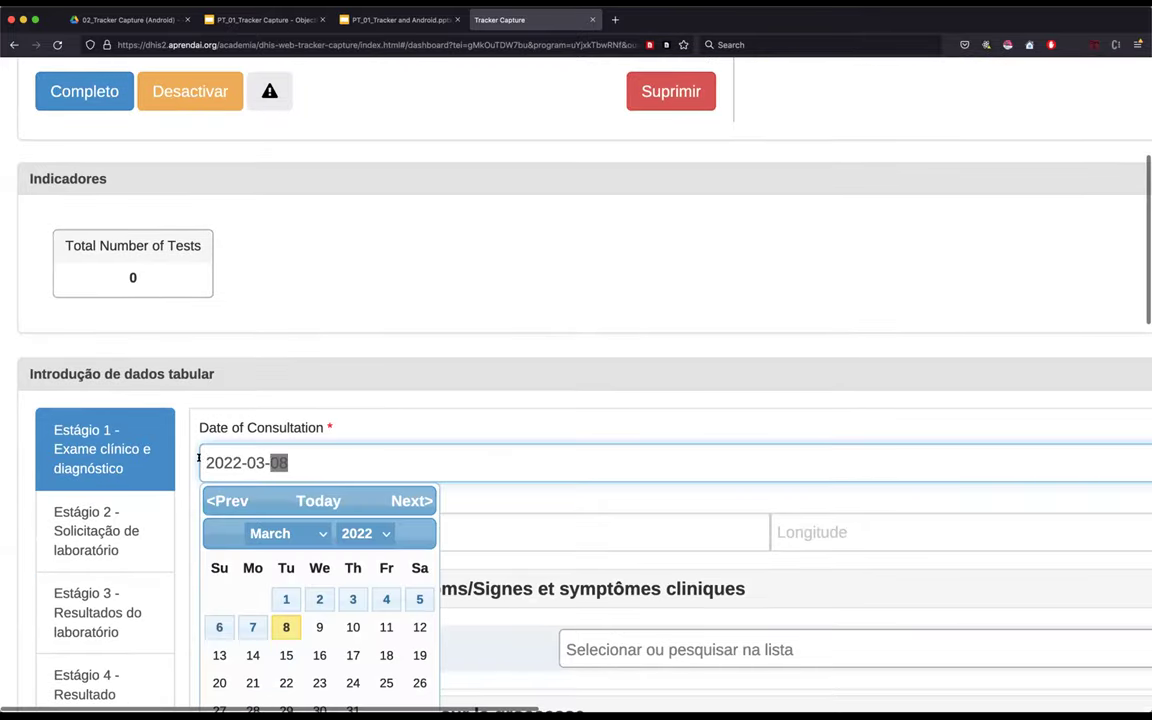
pyautogui.hotkey('ctrl', 'a')
pyautogui.hotkey('ctrl', 'v')
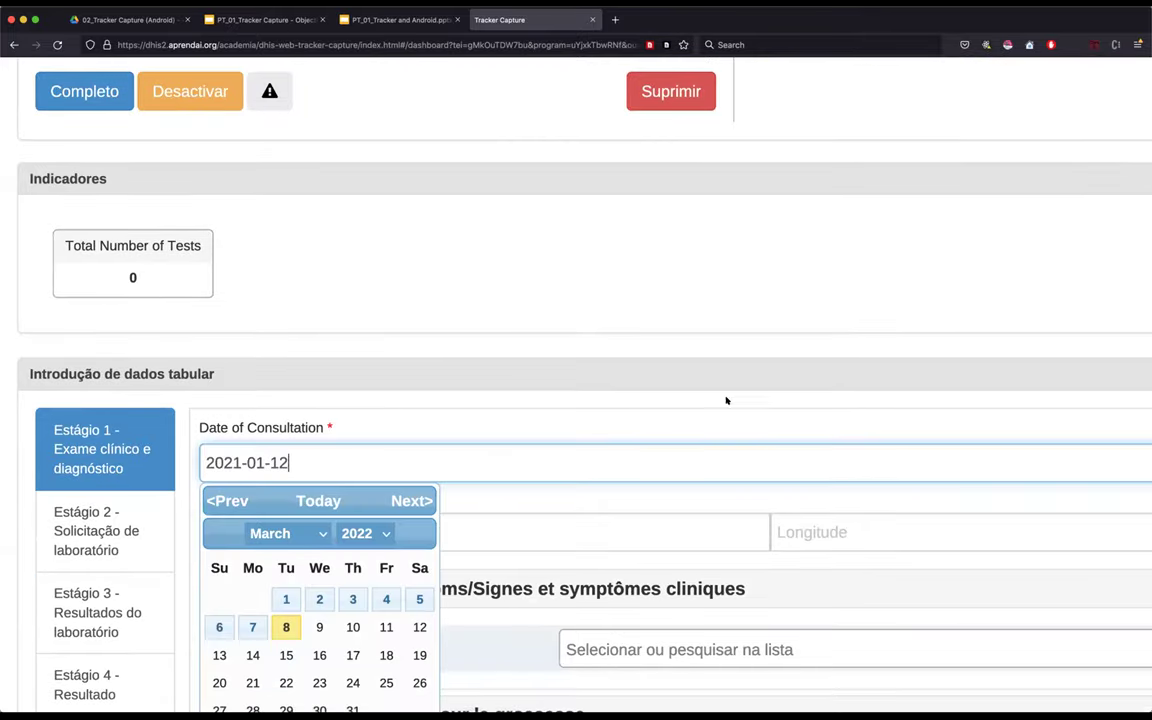
pyautogui.click(499, 452)
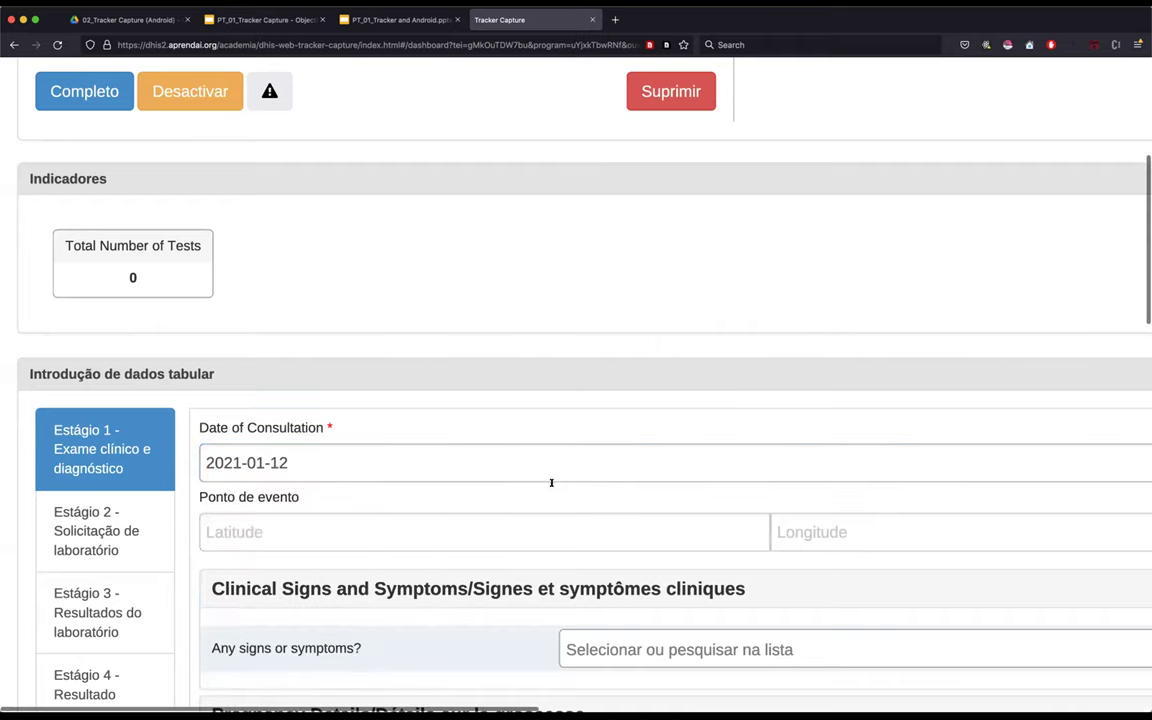
pyautogui.scroll(-1, 548, 486)
pyautogui.scroll(-3, 350, 370)
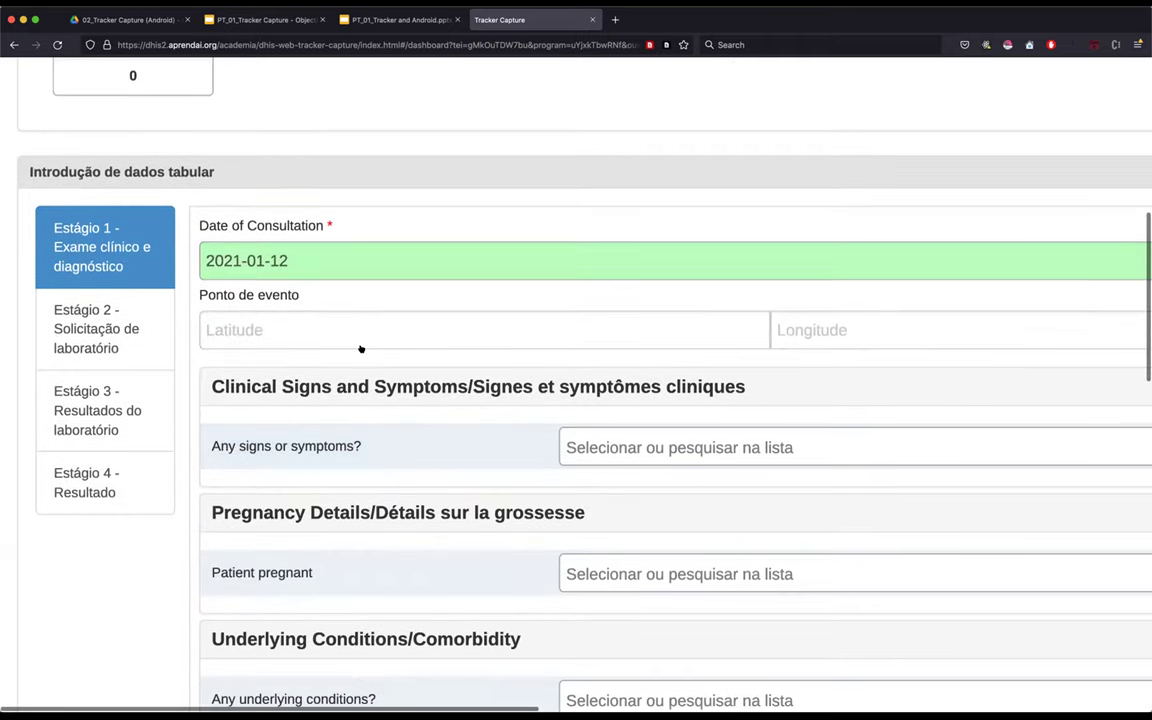
pyautogui.scroll(-1, 600, 380)
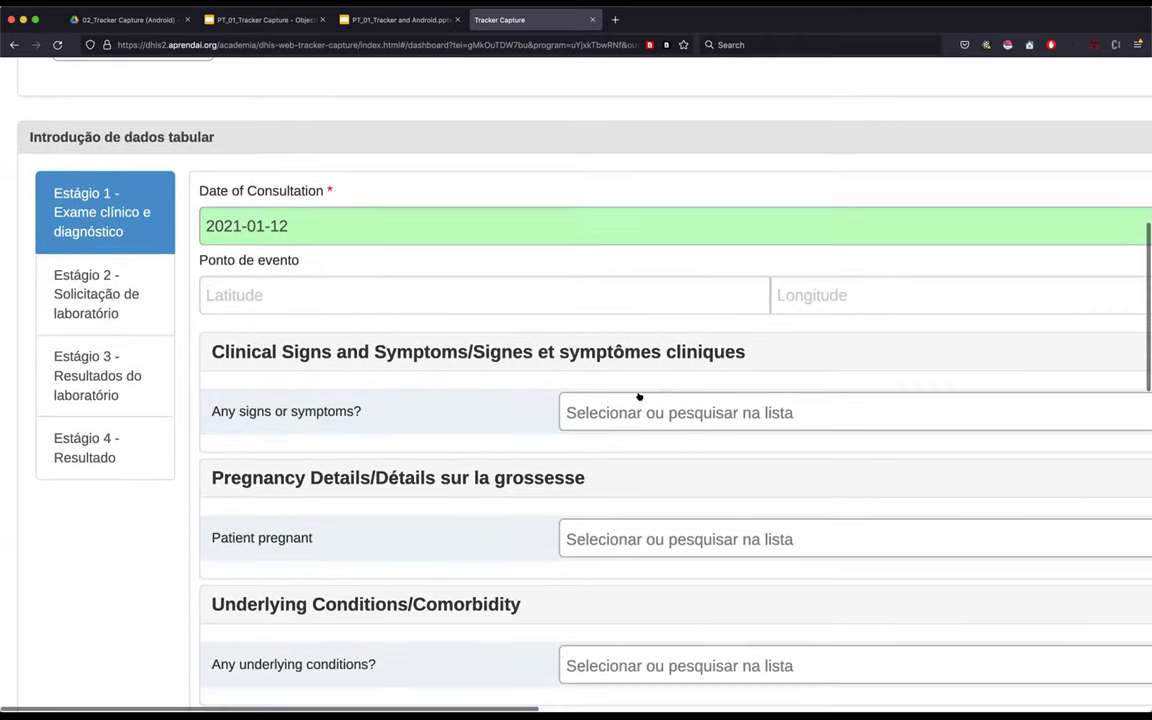
pyautogui.scroll(-2, 643, 334)
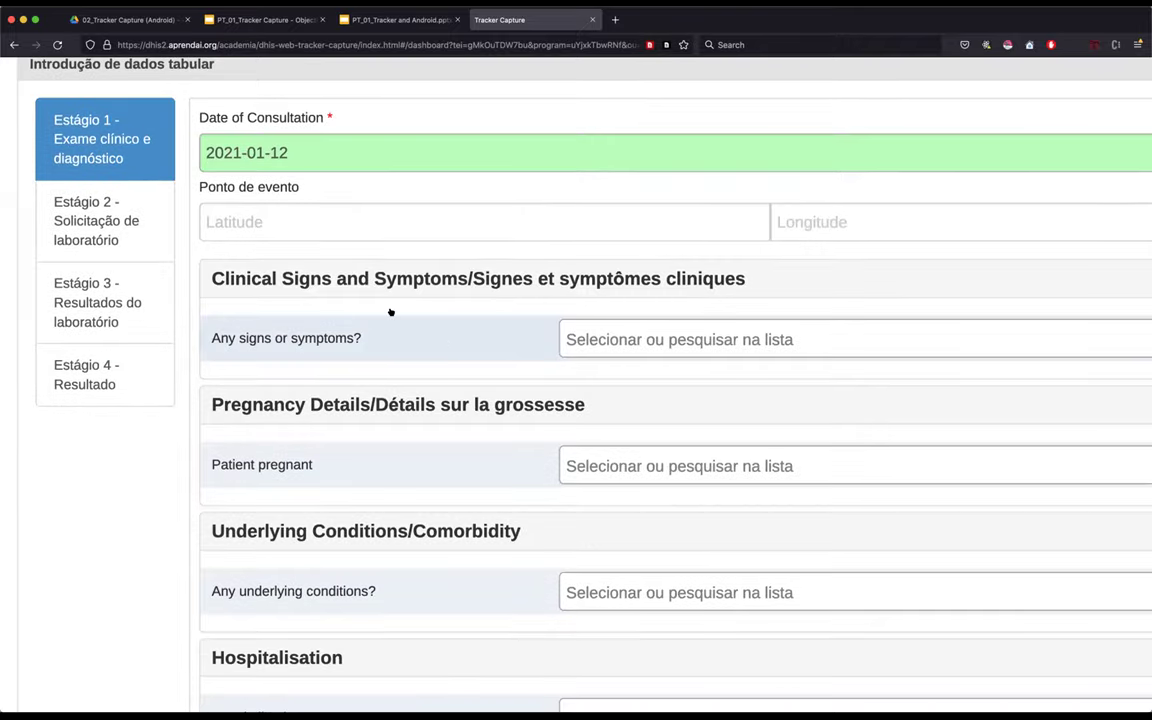
# - Answer Yes to Any signs or symptoms and Fever, with measured temperature 39 °C
pyautogui.click(627, 339)
pyautogui.click(604, 435)
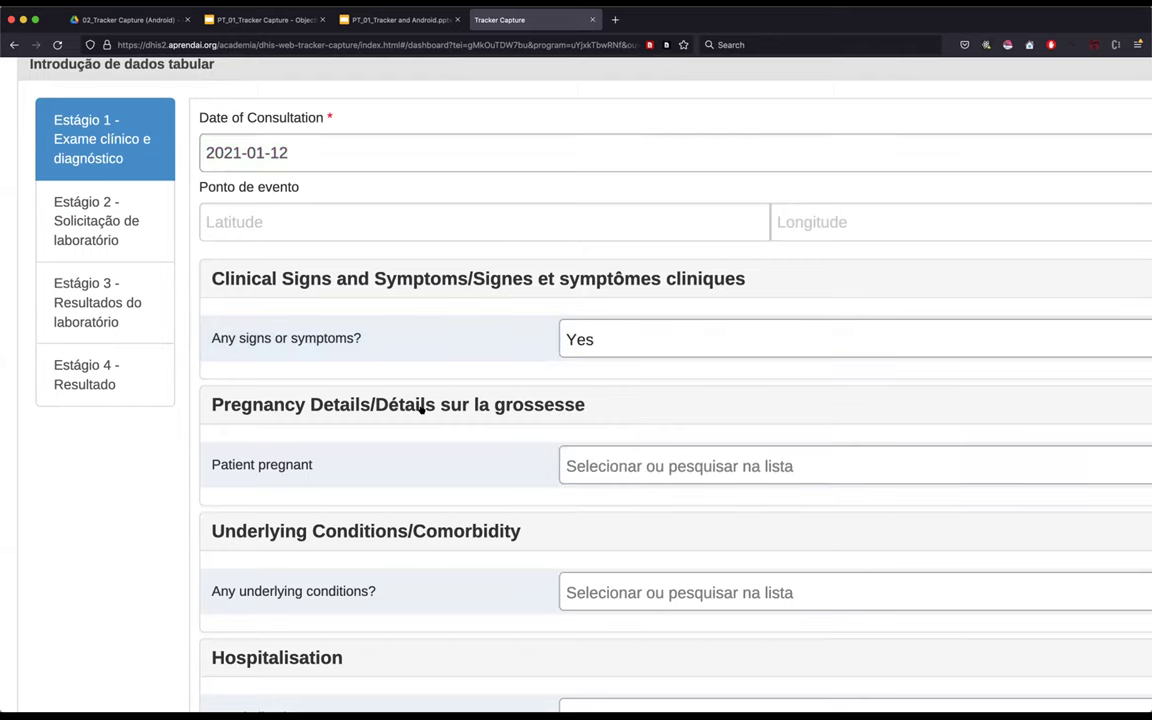
pyautogui.scroll(-1, 580, 394)
pyautogui.click(590, 384)
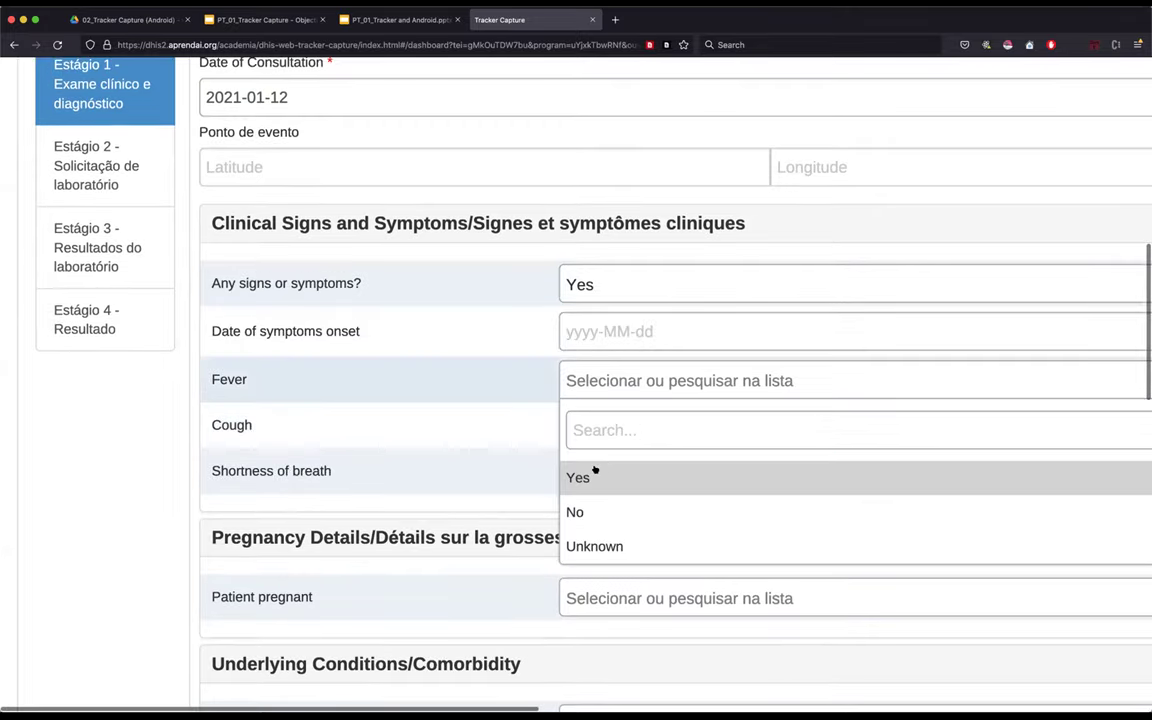
pyautogui.click(610, 478)
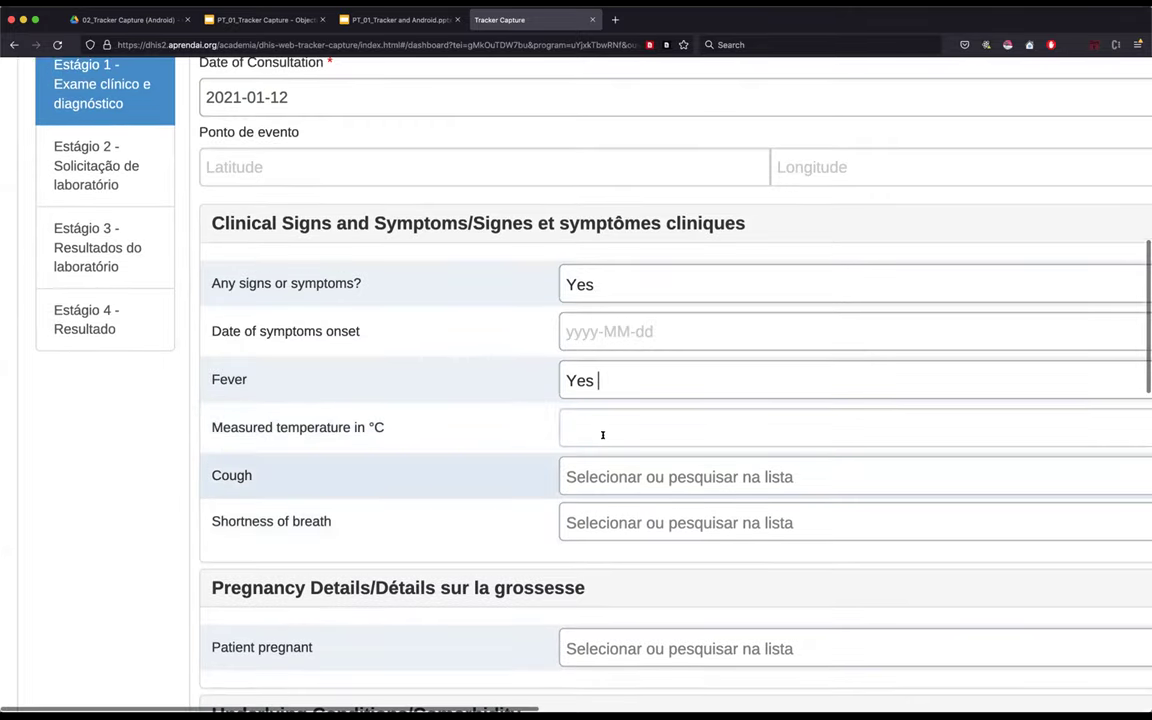
pyautogui.click(605, 436)
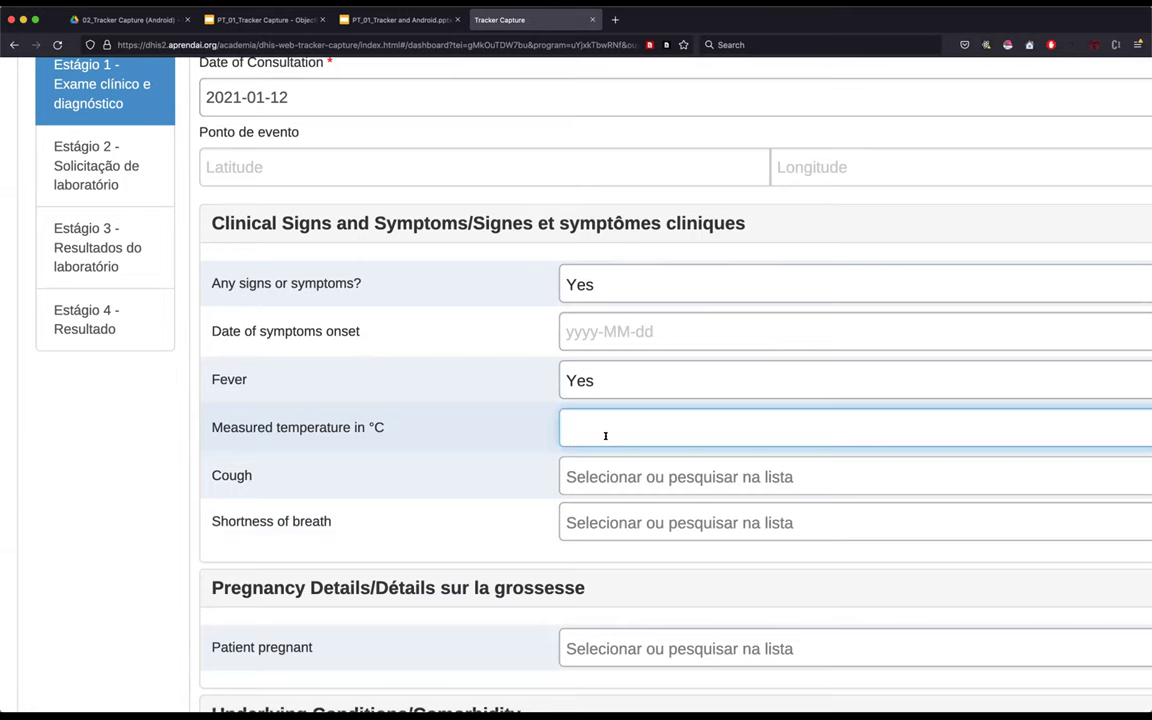
pyautogui.write('39')
pyautogui.click(221, 457)
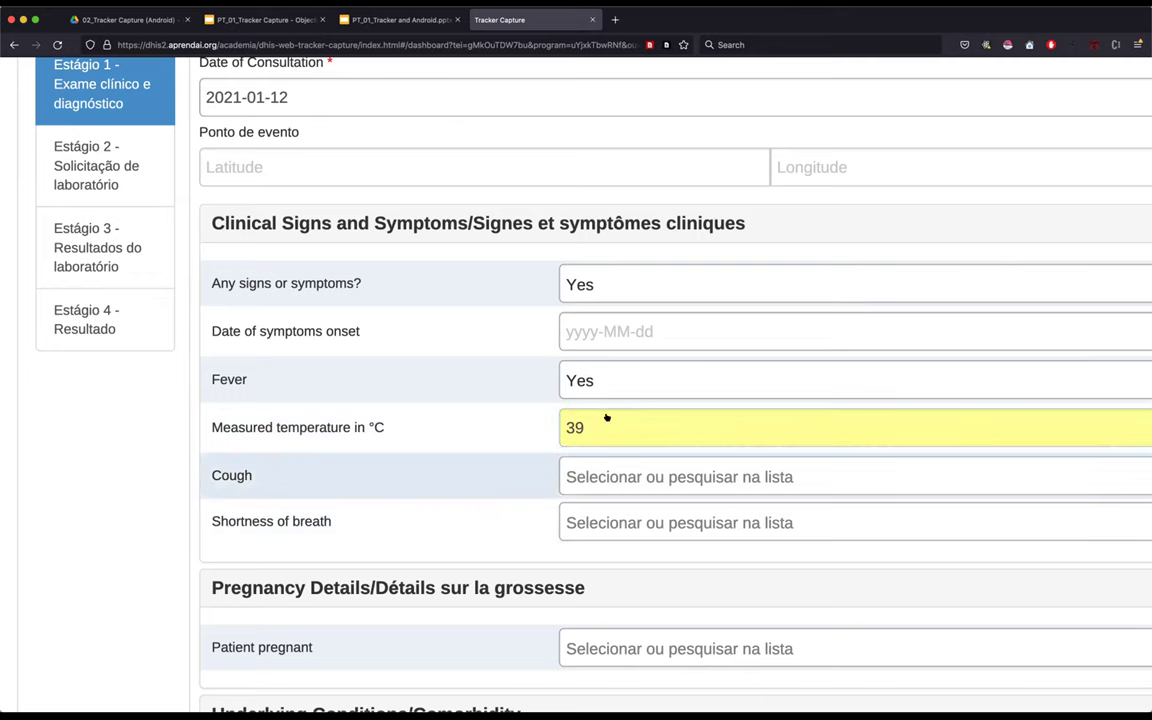
# - Answer Yes for Cough and for Shortness of breath
pyautogui.scroll(-2, 697, 429)
pyautogui.click(635, 427)
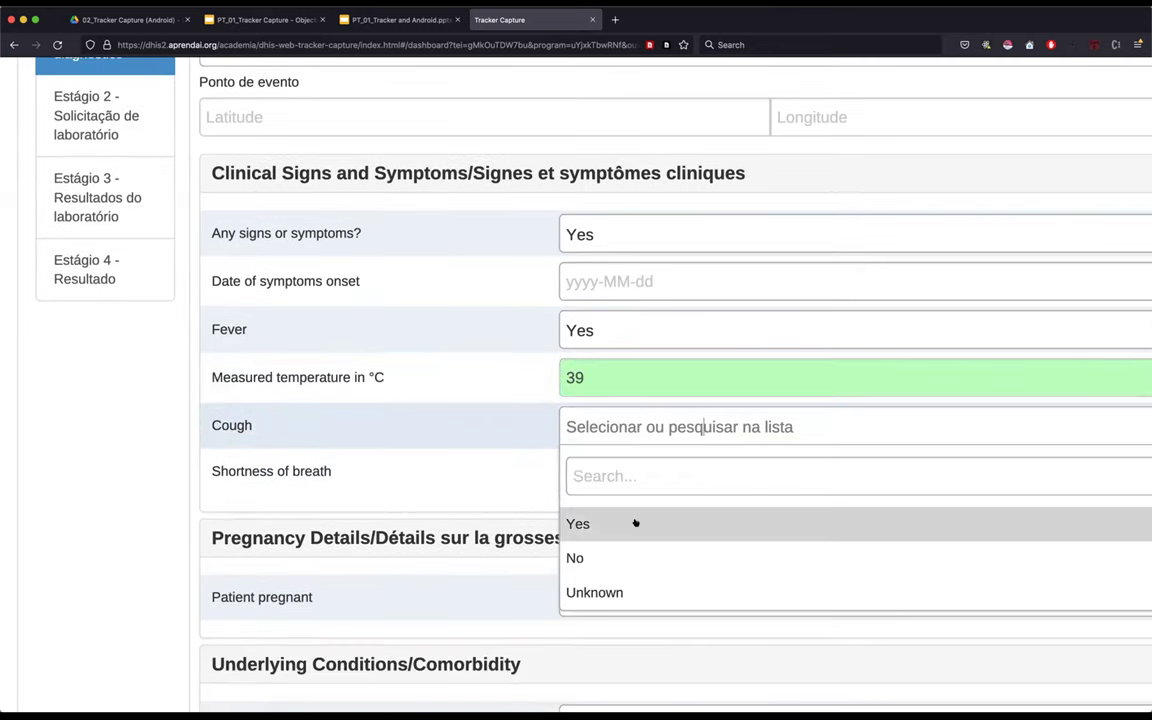
pyautogui.click(622, 523)
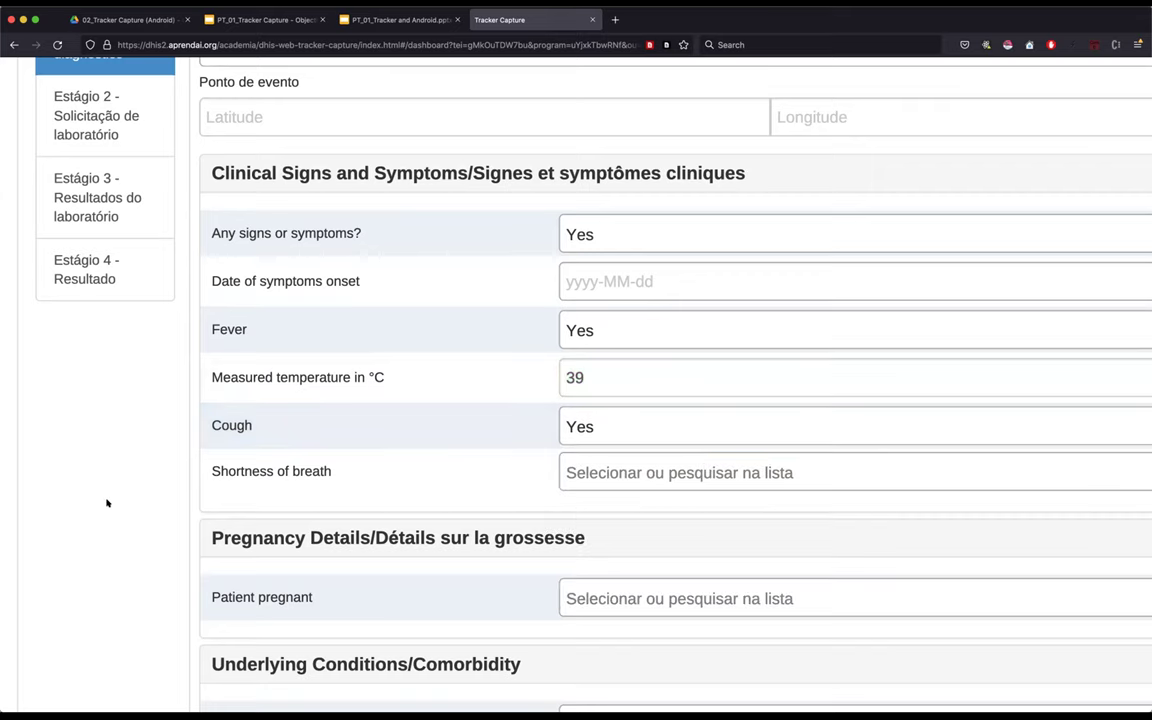
pyautogui.click(663, 472)
pyautogui.click(609, 572)
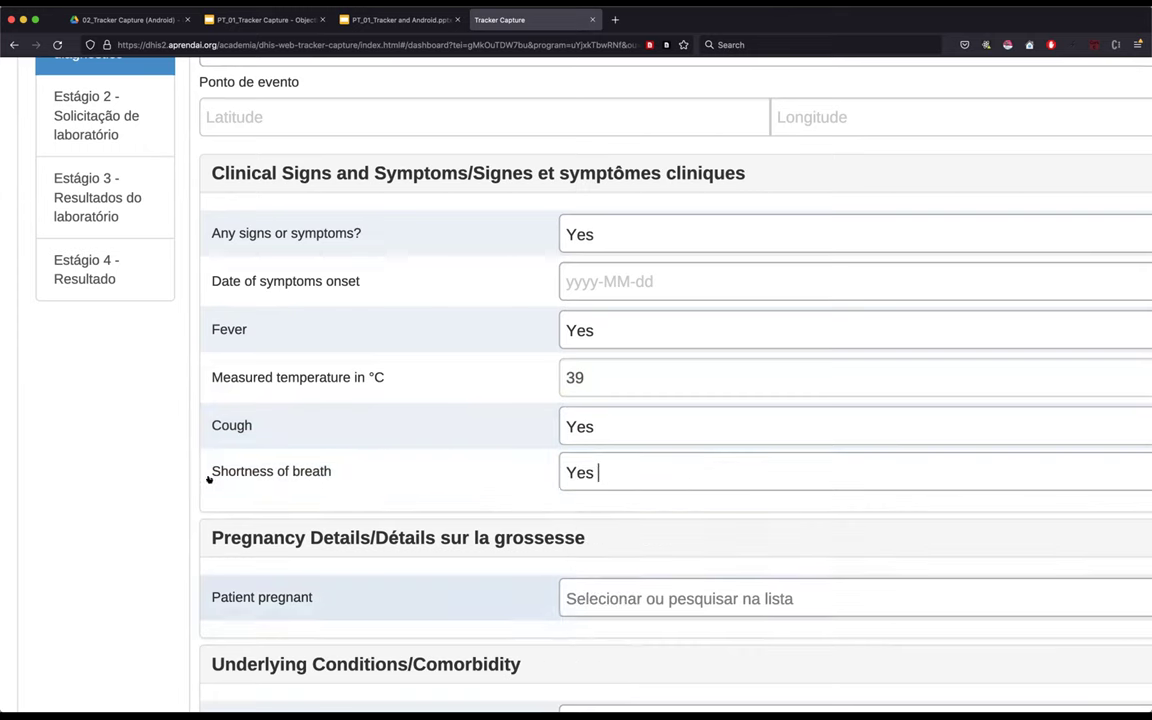
pyautogui.click(175, 456)
pyautogui.scroll(-1, 601, 454)
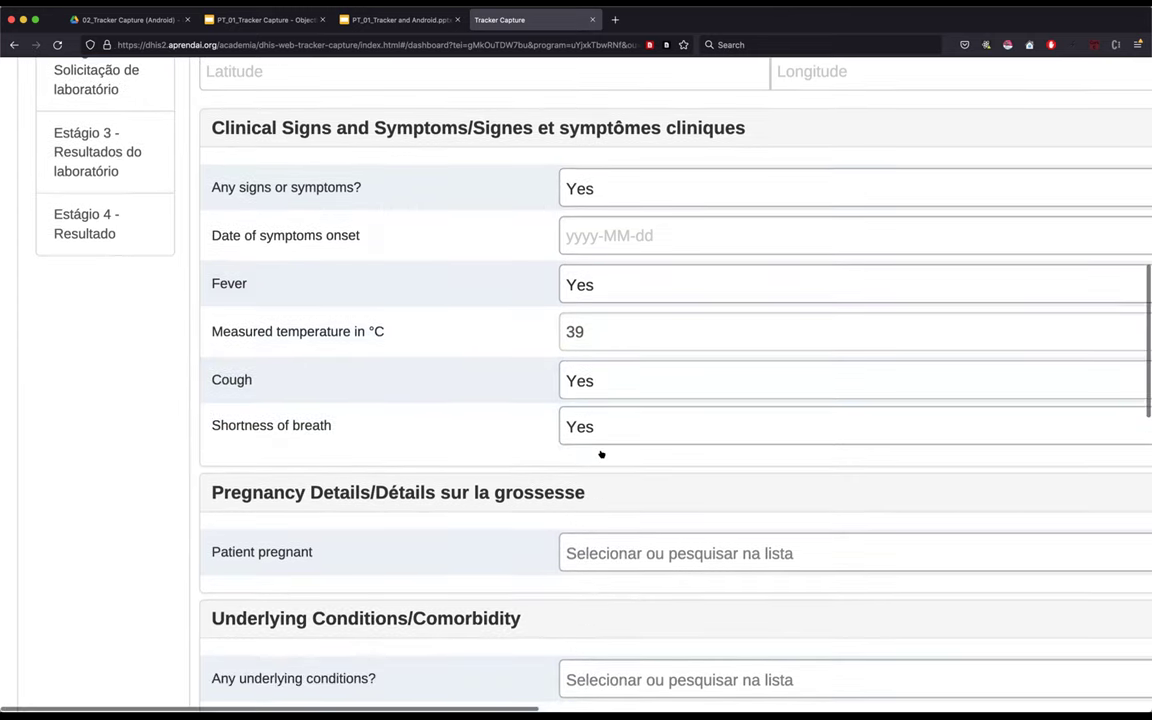
pyautogui.scroll(-1, 601, 454)
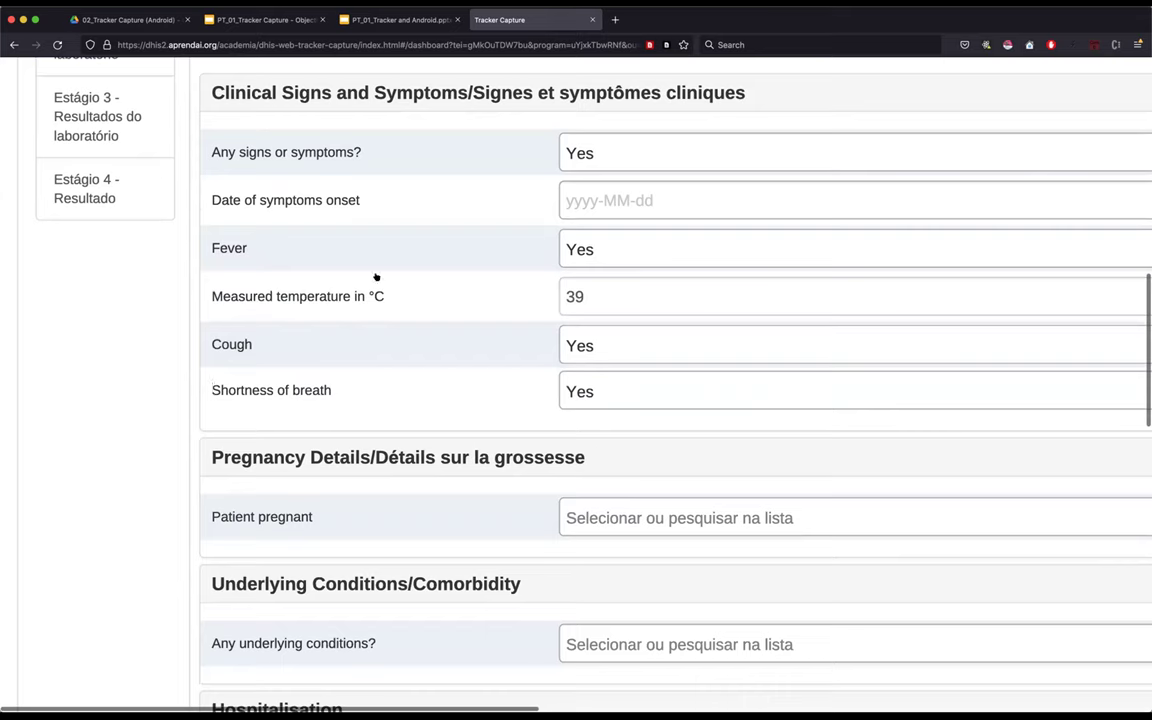
# - Pick 2021, January and the 6th as the Date of symptoms onset
pyautogui.click(621, 199)
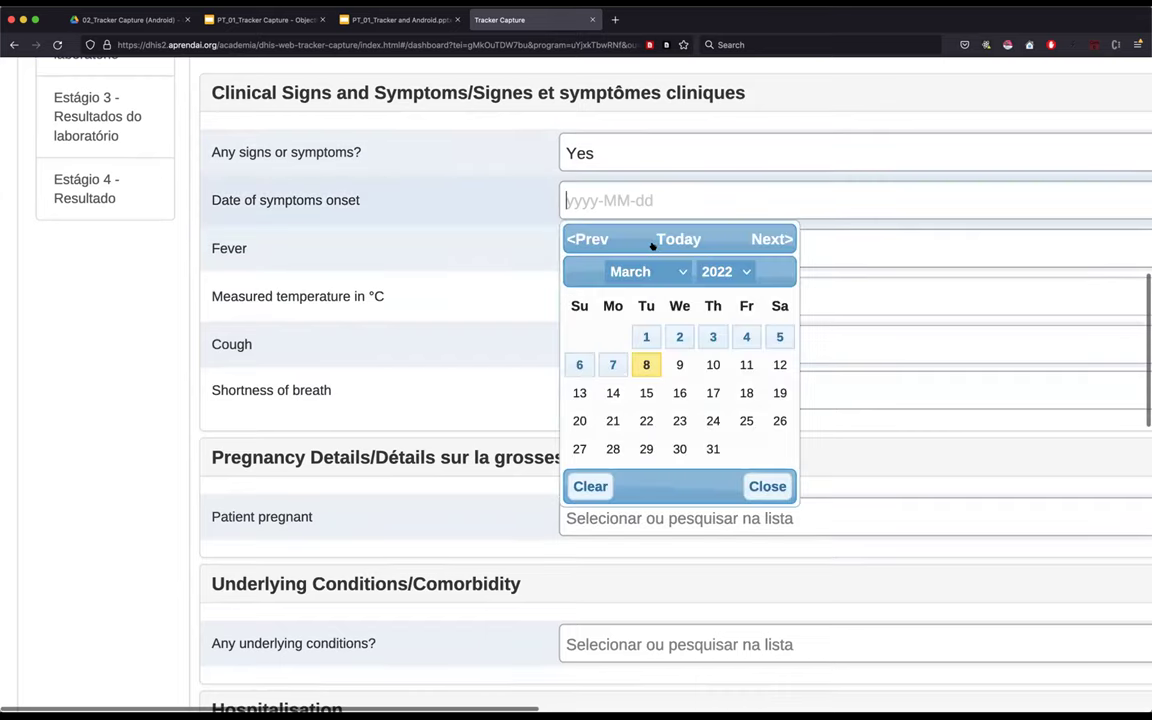
pyautogui.scroll(1, 652, 246)
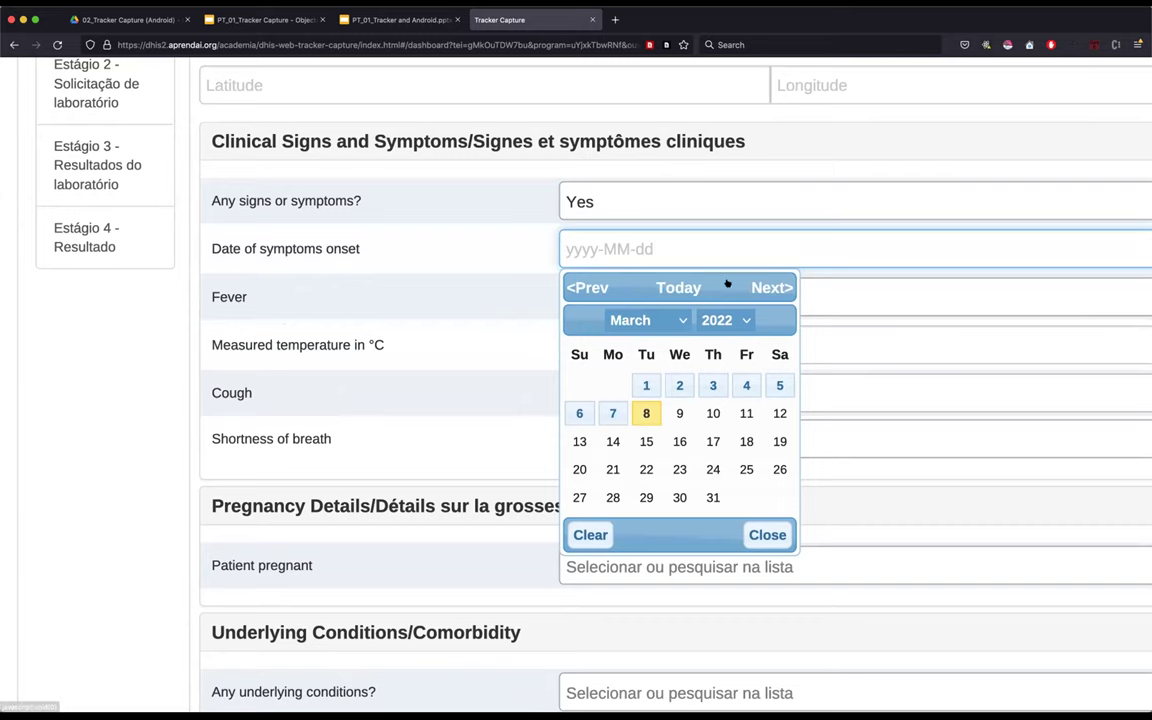
pyautogui.scroll(1, 503, 241)
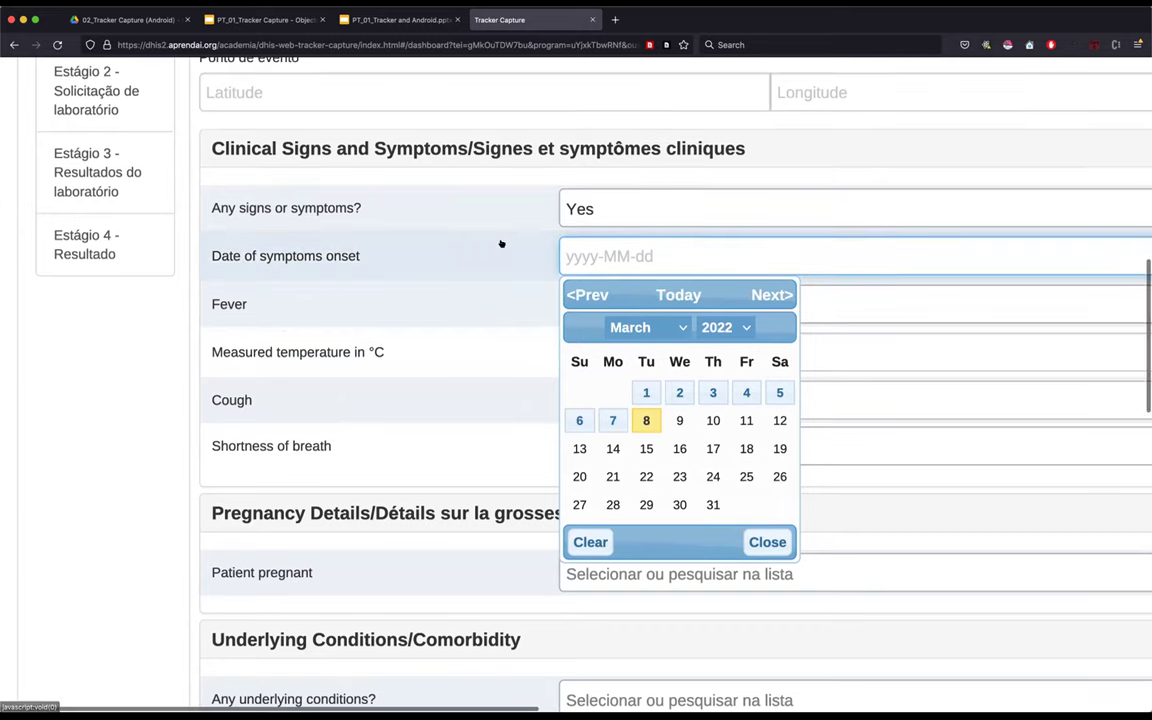
pyautogui.scroll(2, 502, 243)
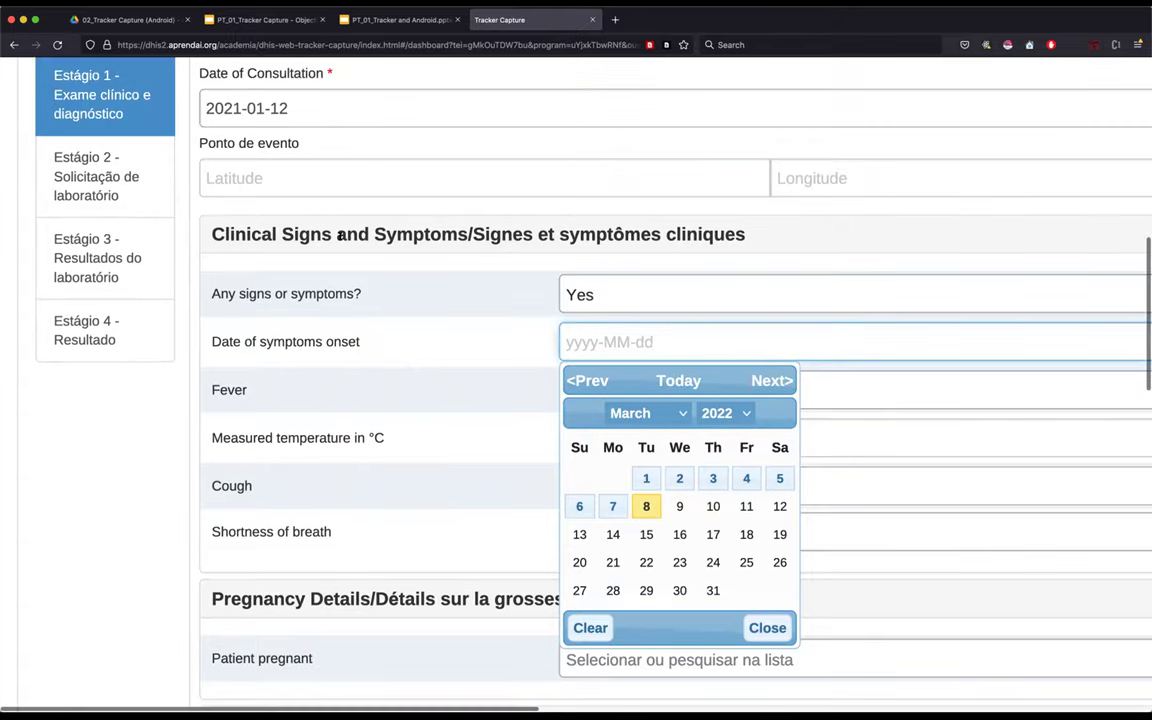
pyautogui.scroll(5, 340, 236)
pyautogui.scroll(3, 340, 236)
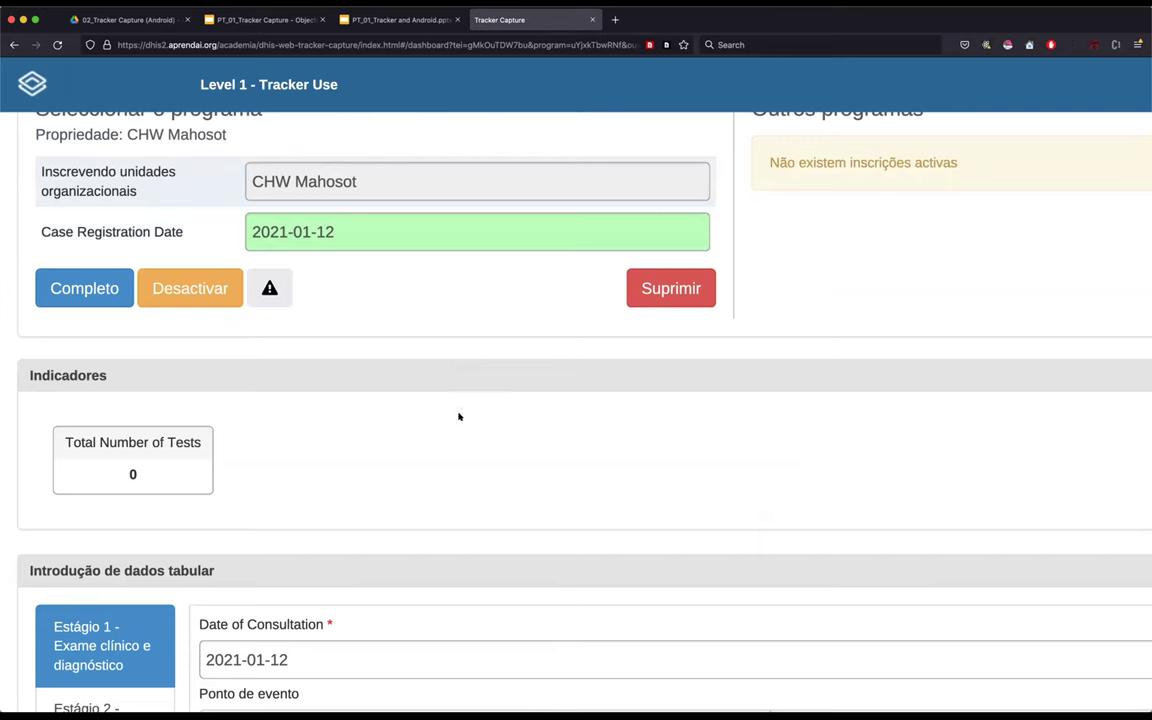
pyautogui.scroll(-5, 671, 495)
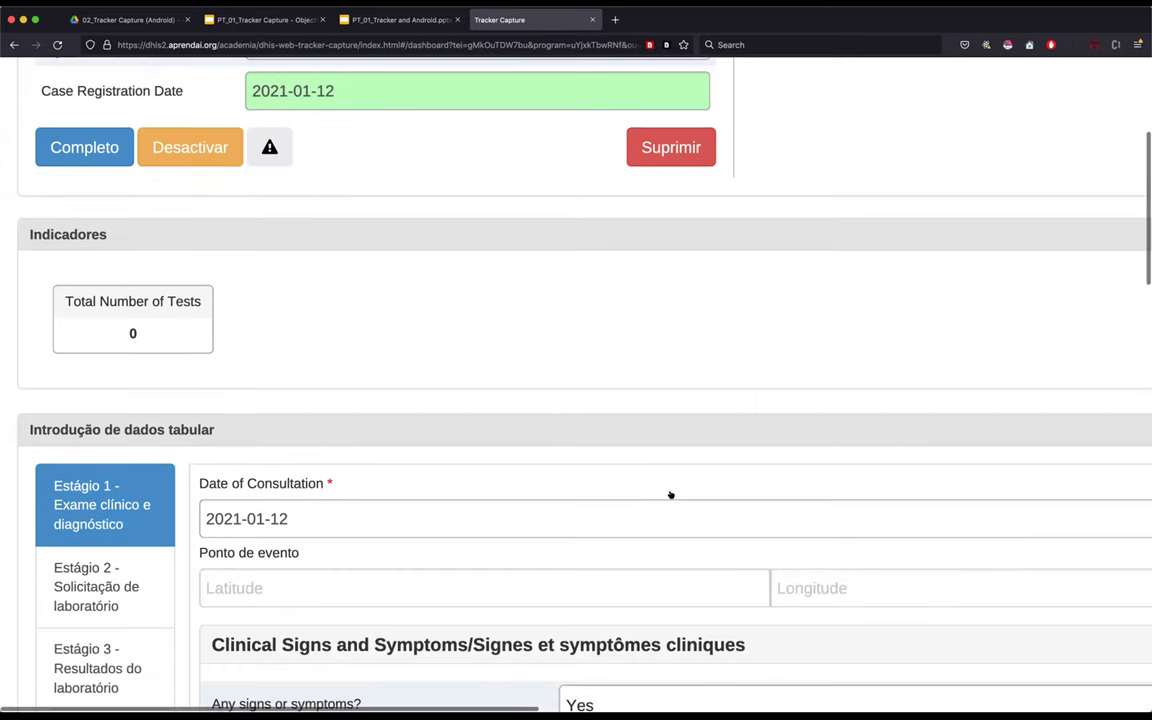
pyautogui.click(733, 581)
pyautogui.scroll(-1, 733, 581)
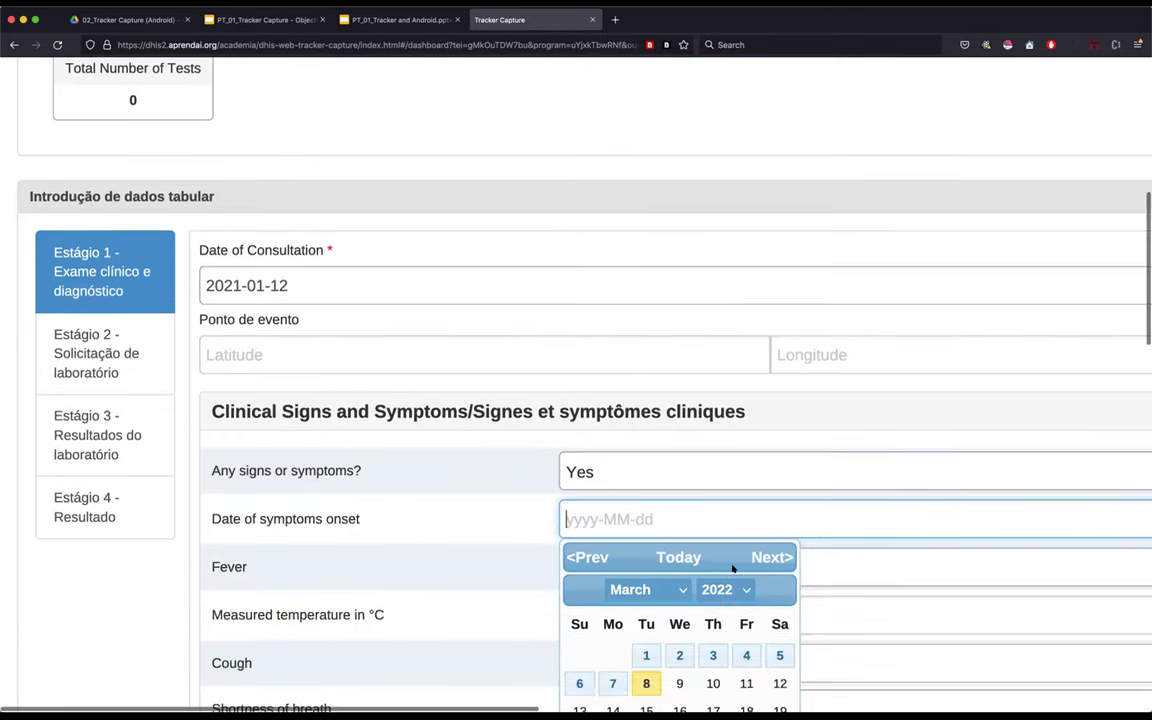
pyautogui.click(727, 587)
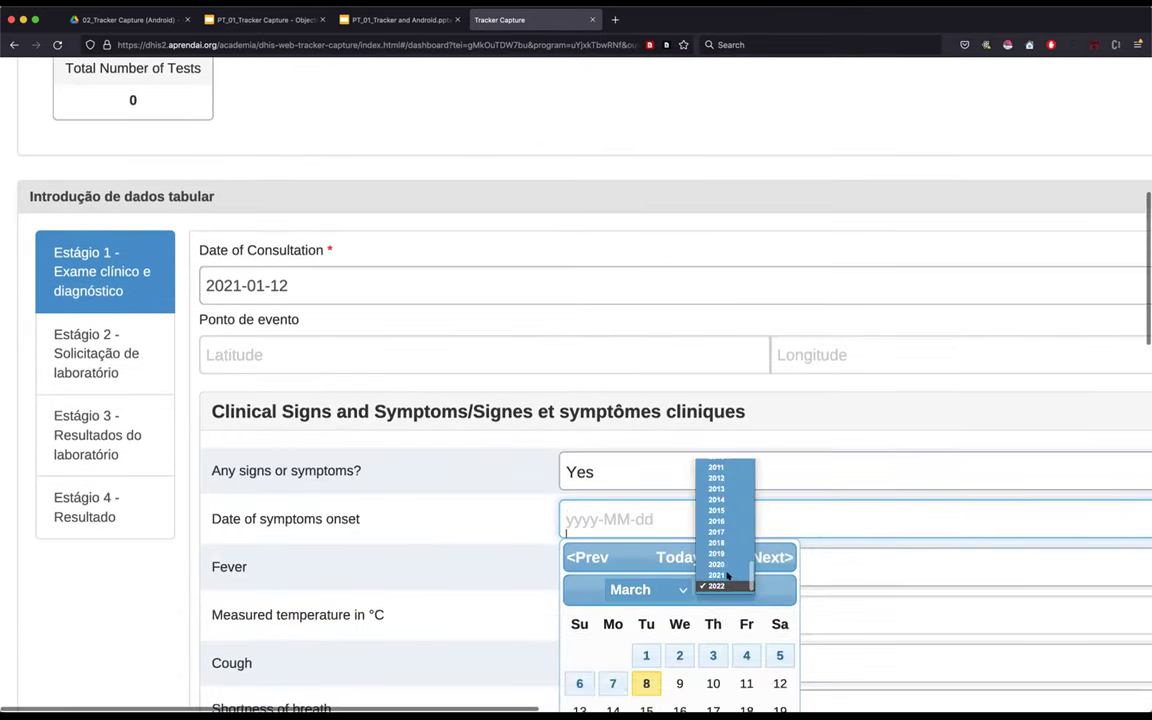
pyautogui.click(634, 575)
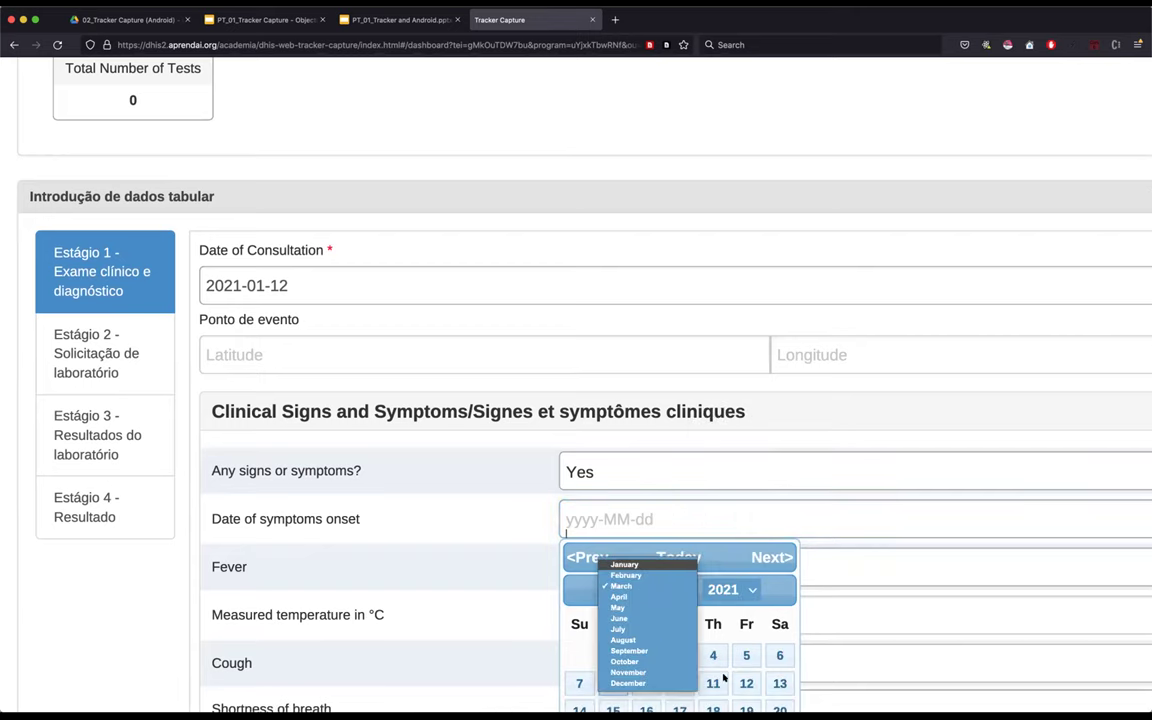
pyautogui.click(624, 564)
pyautogui.scroll(-1, 660, 660)
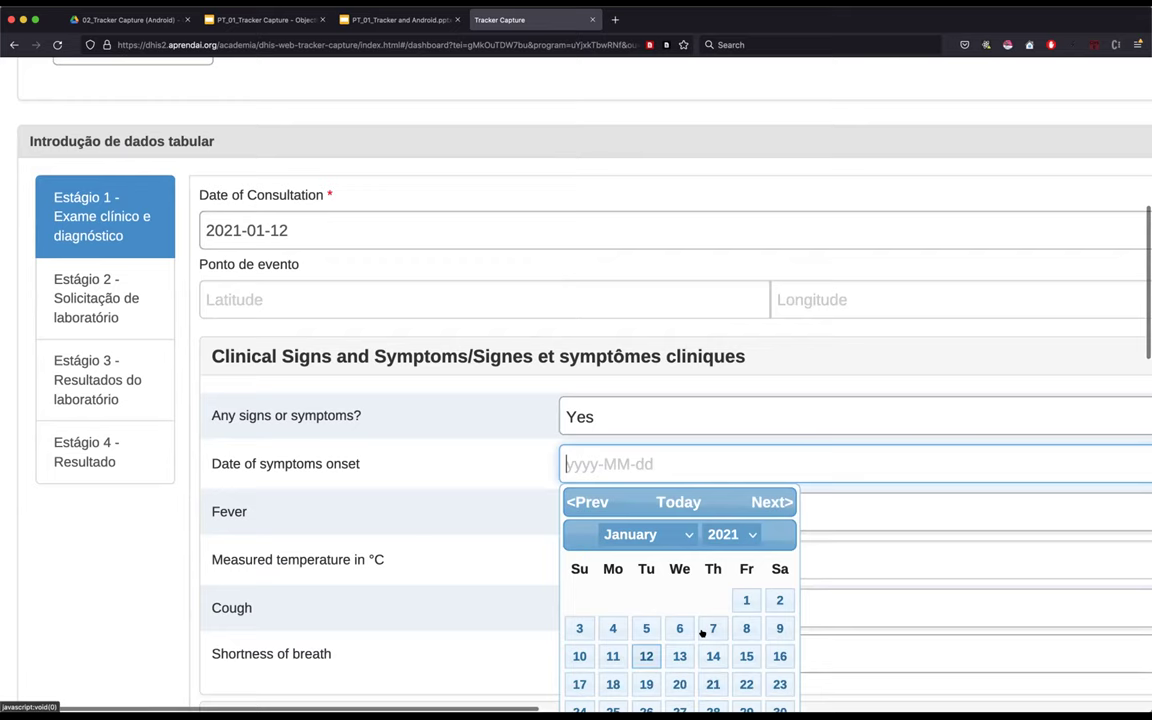
pyautogui.press('Return')
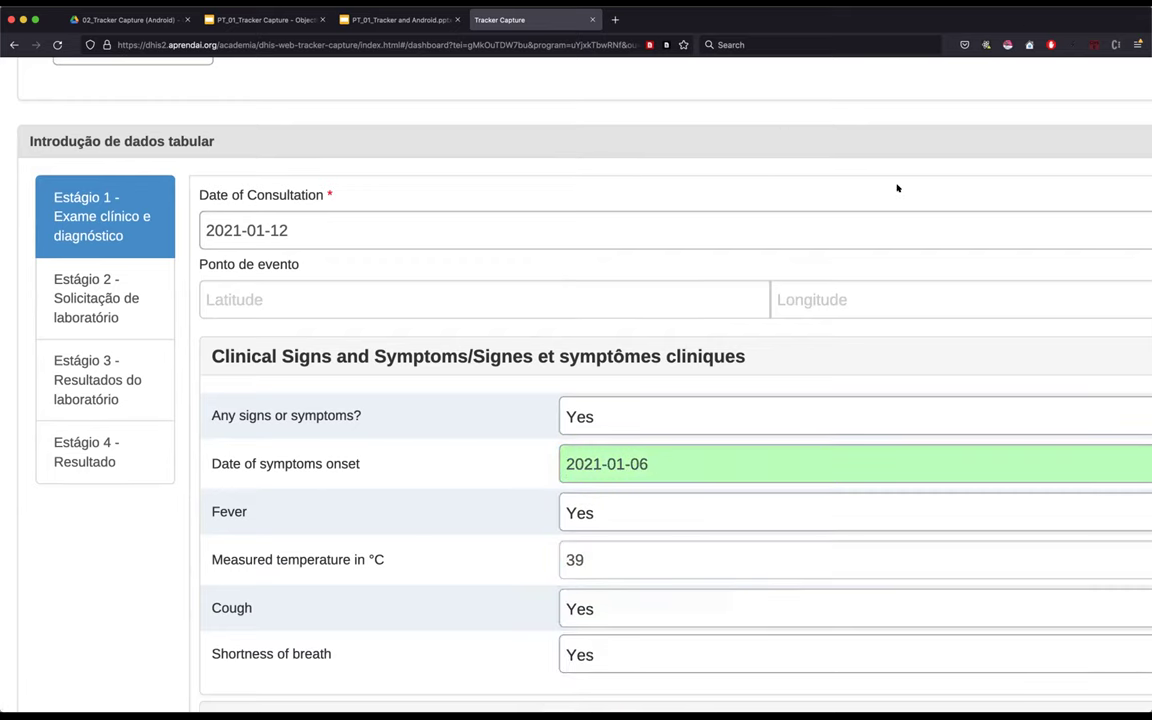
pyautogui.scroll(-1, 759, 390)
pyautogui.scroll(-5, 759, 390)
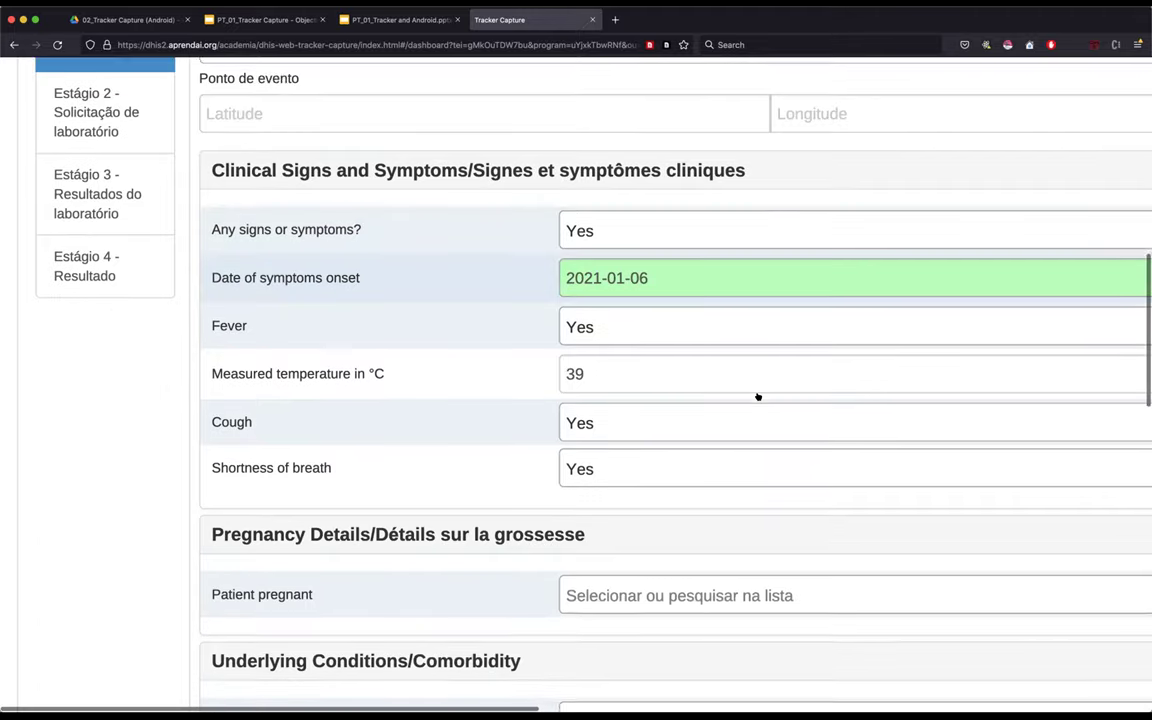
pyautogui.scroll(-1, 517, 429)
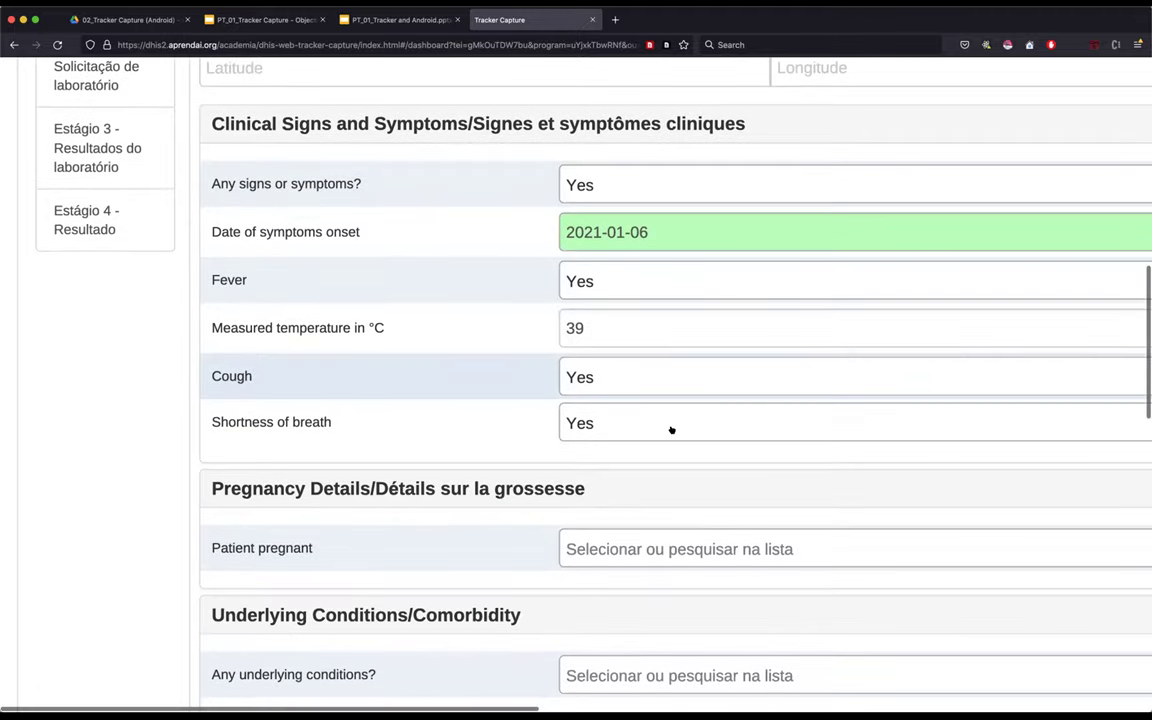
pyautogui.scroll(-3, 671, 429)
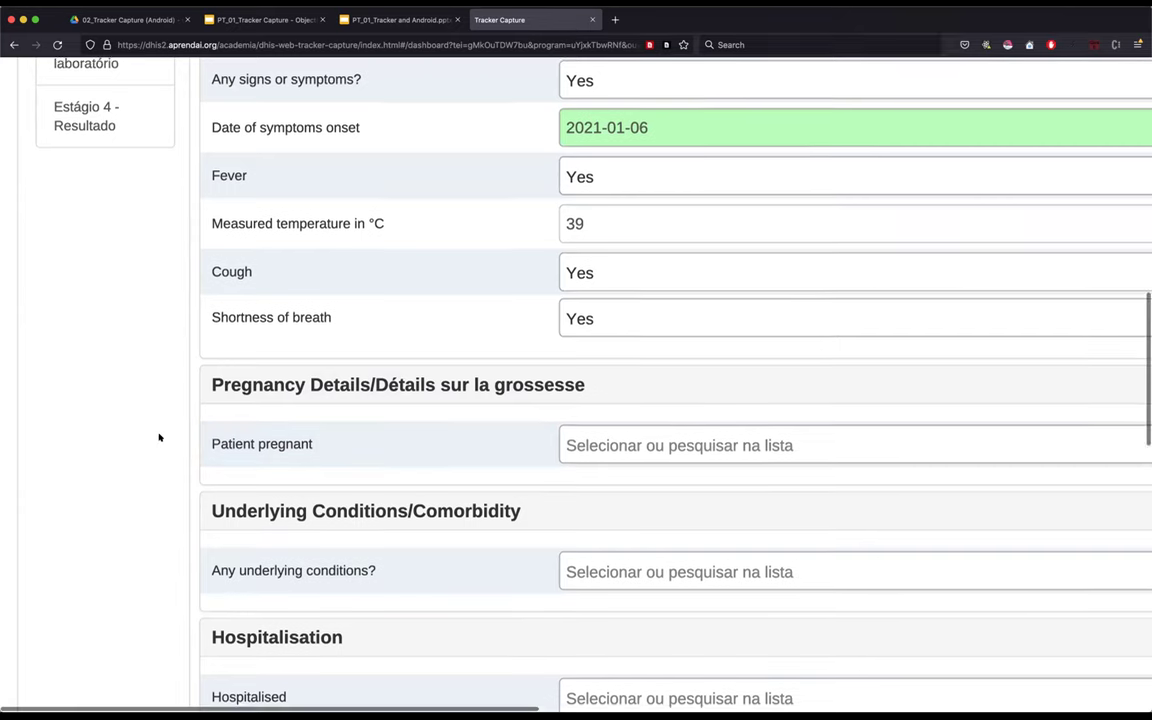
pyautogui.scroll(-2, 620, 417)
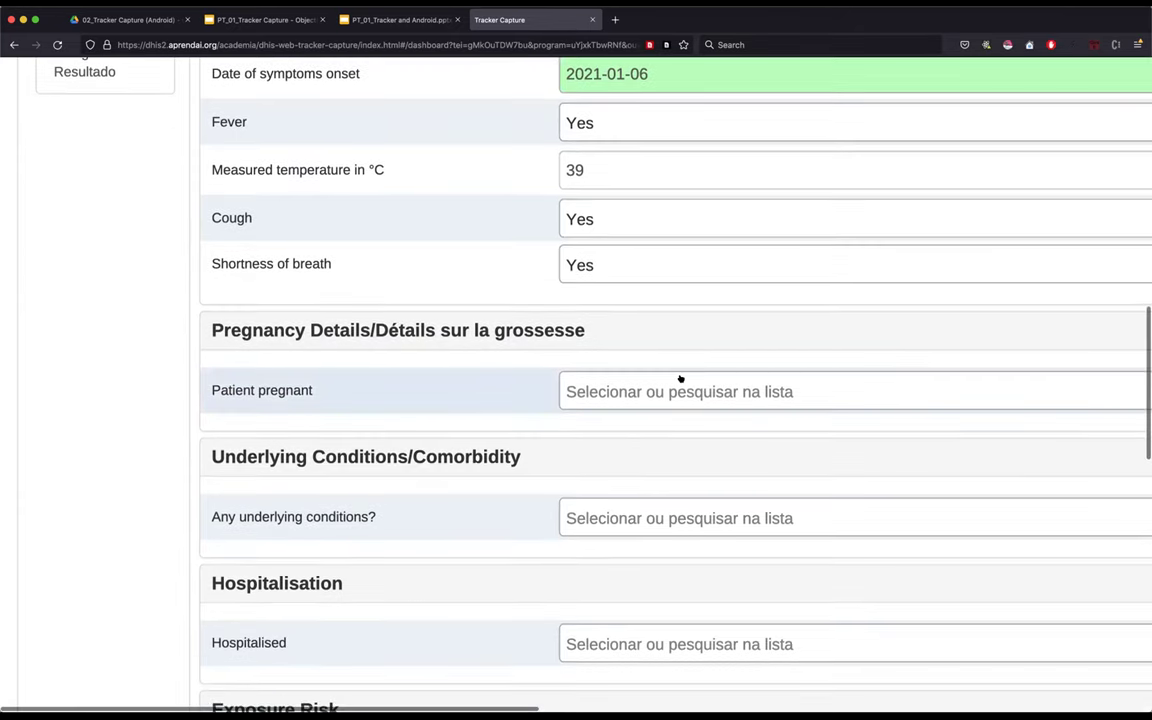
pyautogui.scroll(-3, 680, 379)
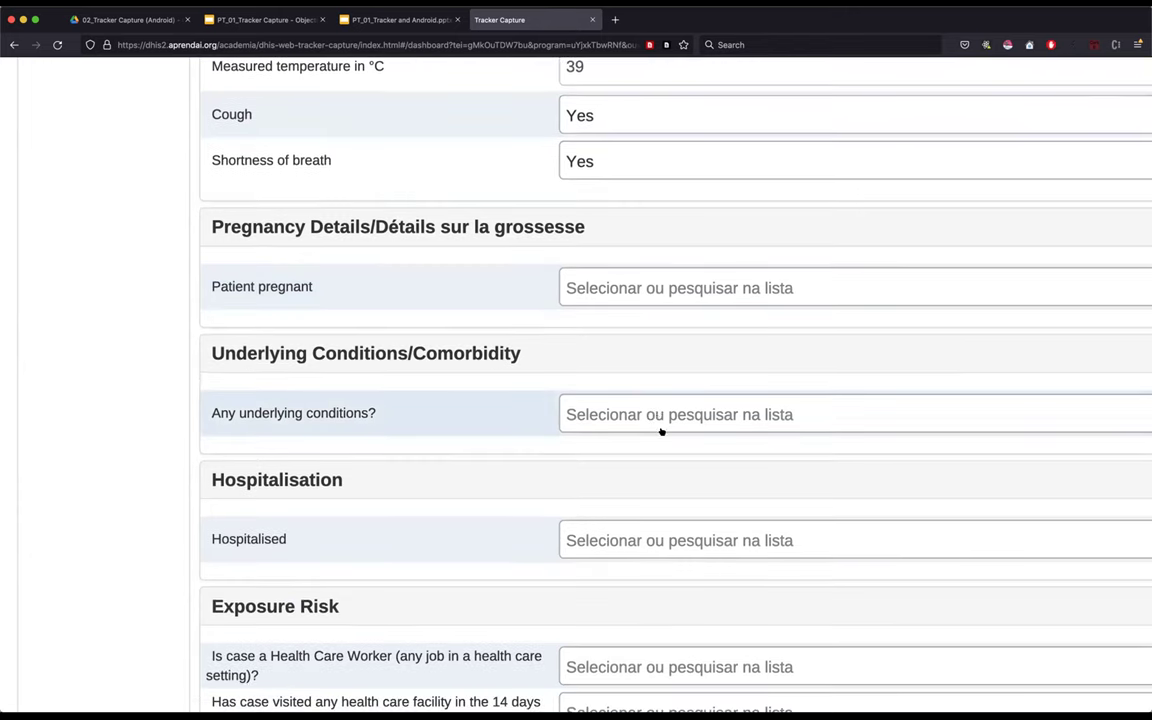
# - Answer No to Any underlying conditions, correcting an earlier Yes
pyautogui.click(660, 414)
pyautogui.click(436, 522)
pyautogui.click(572, 412)
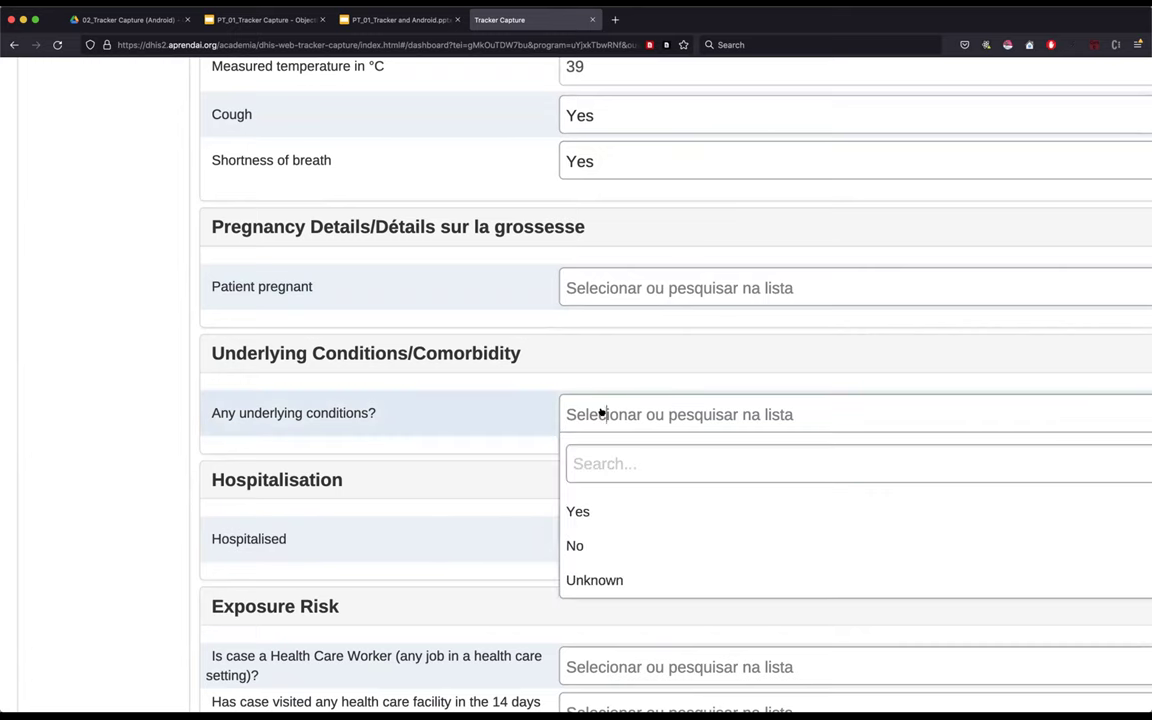
pyautogui.click(600, 511)
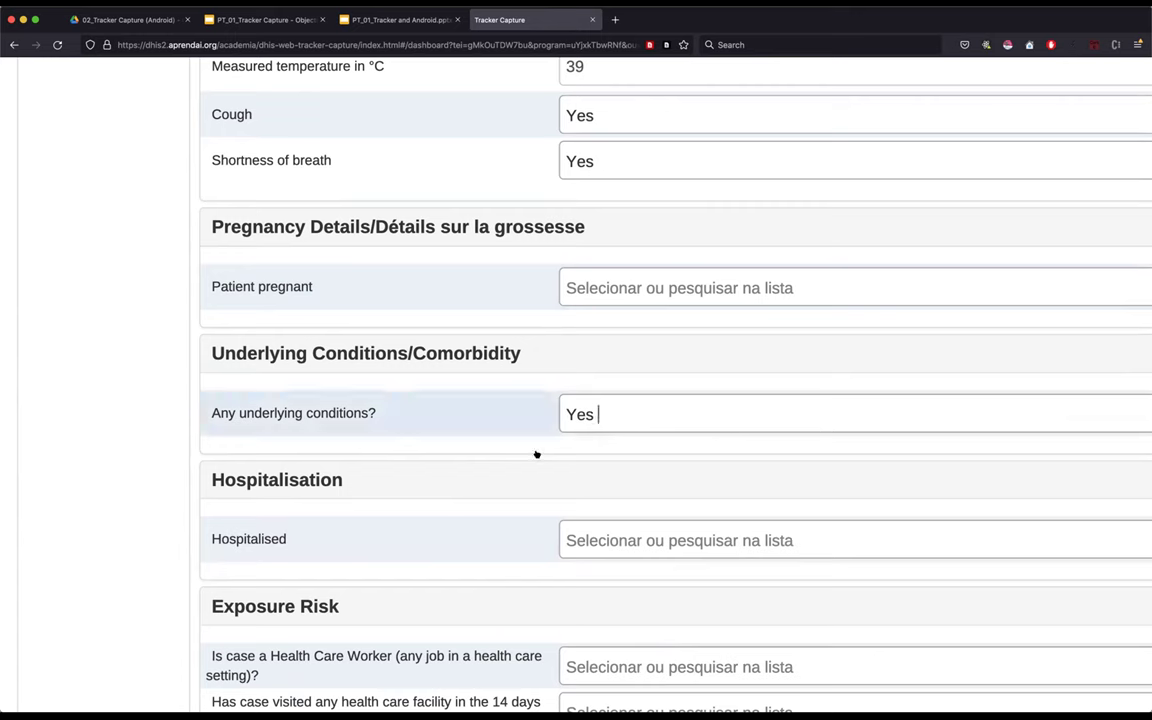
pyautogui.scroll(-1, 538, 383)
pyautogui.scroll(-1, 538, 383)
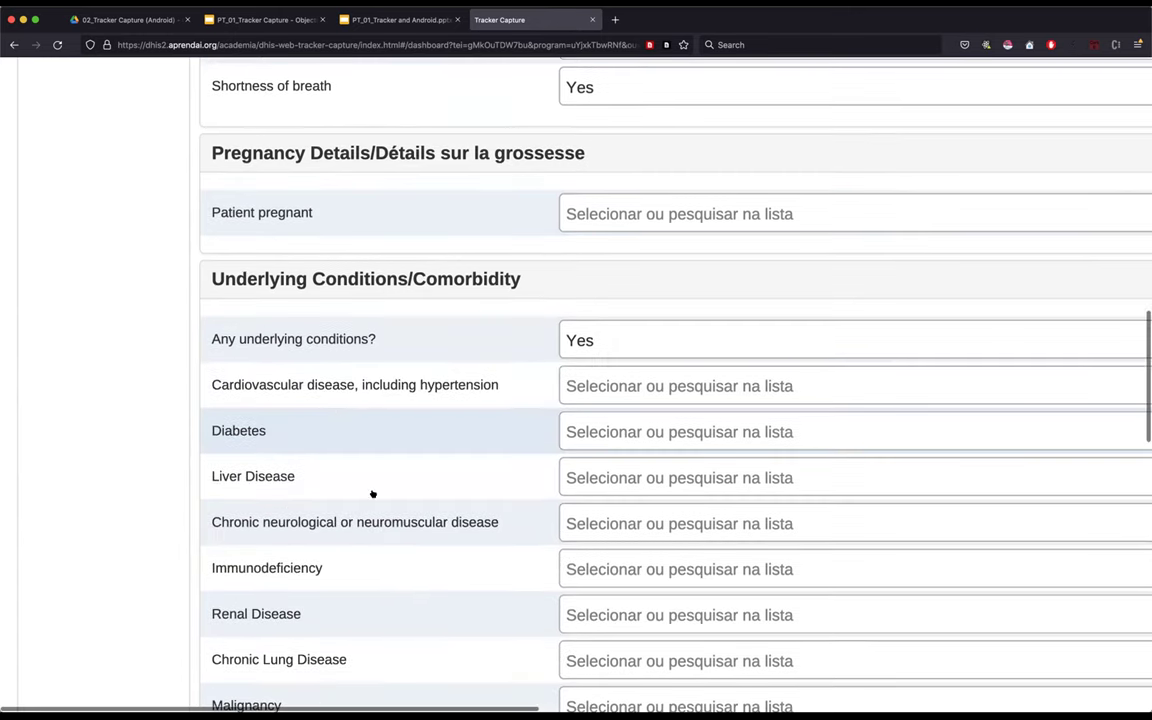
pyautogui.scroll(-1, 562, 523)
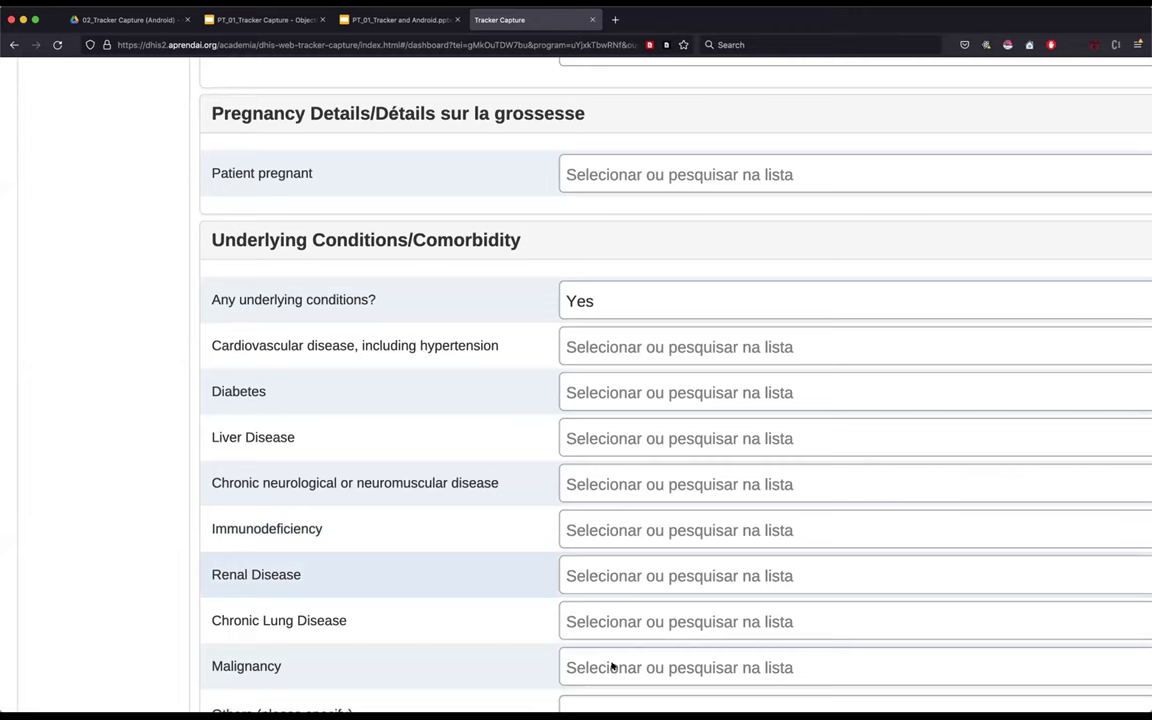
pyautogui.scroll(1, 485, 474)
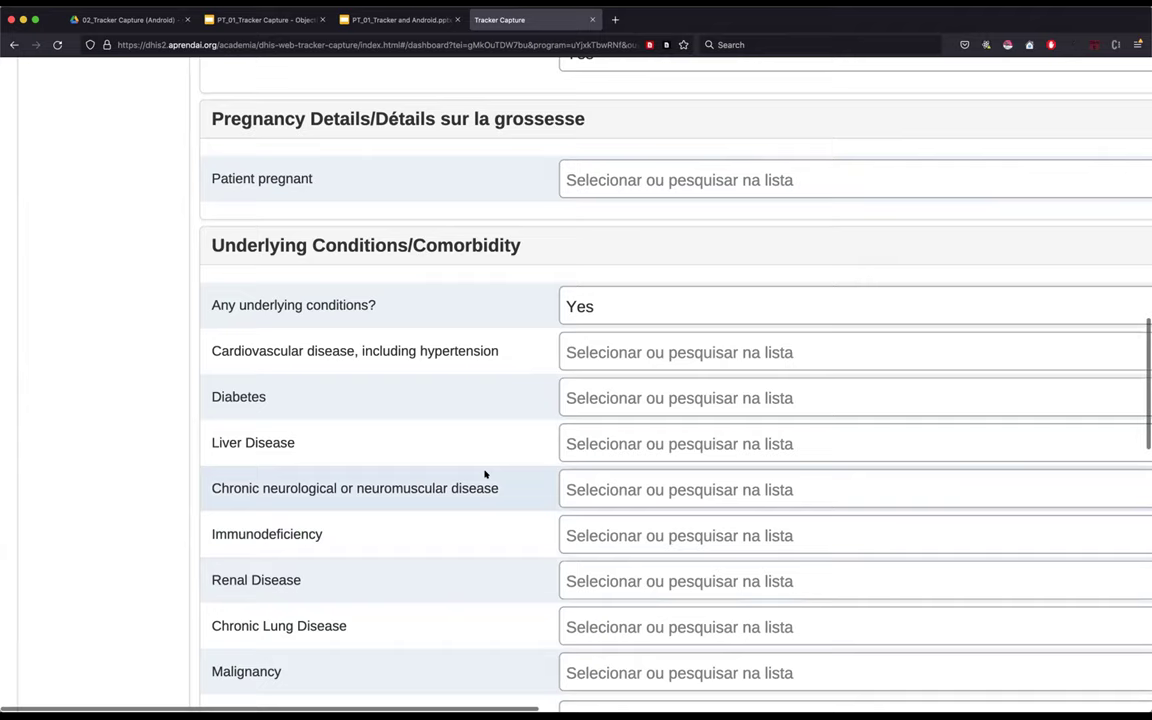
pyautogui.scroll(1, 485, 474)
pyautogui.click(612, 331)
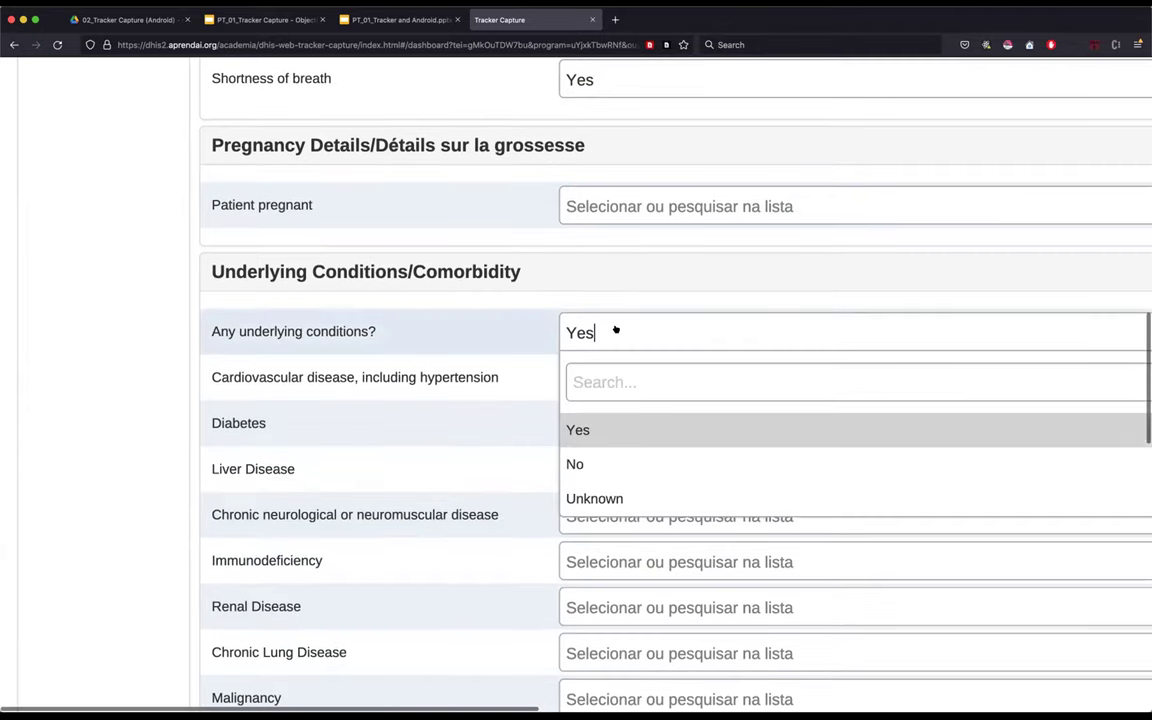
pyautogui.click(577, 464)
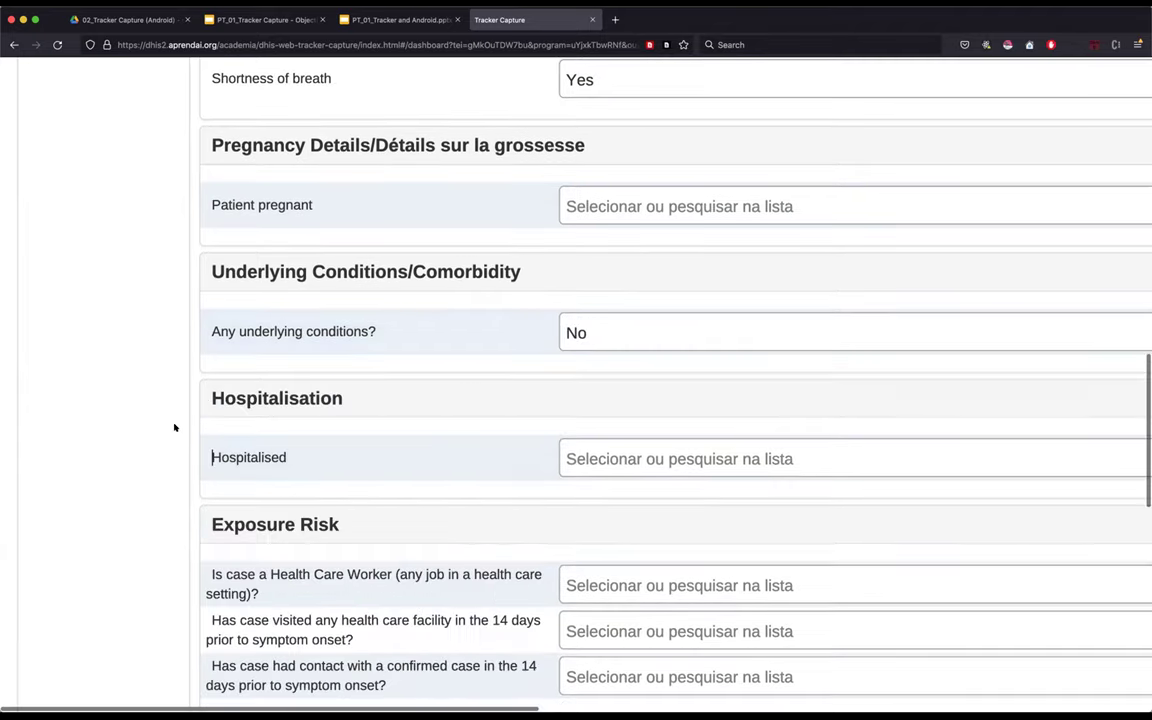
pyautogui.scroll(-1, 316, 429)
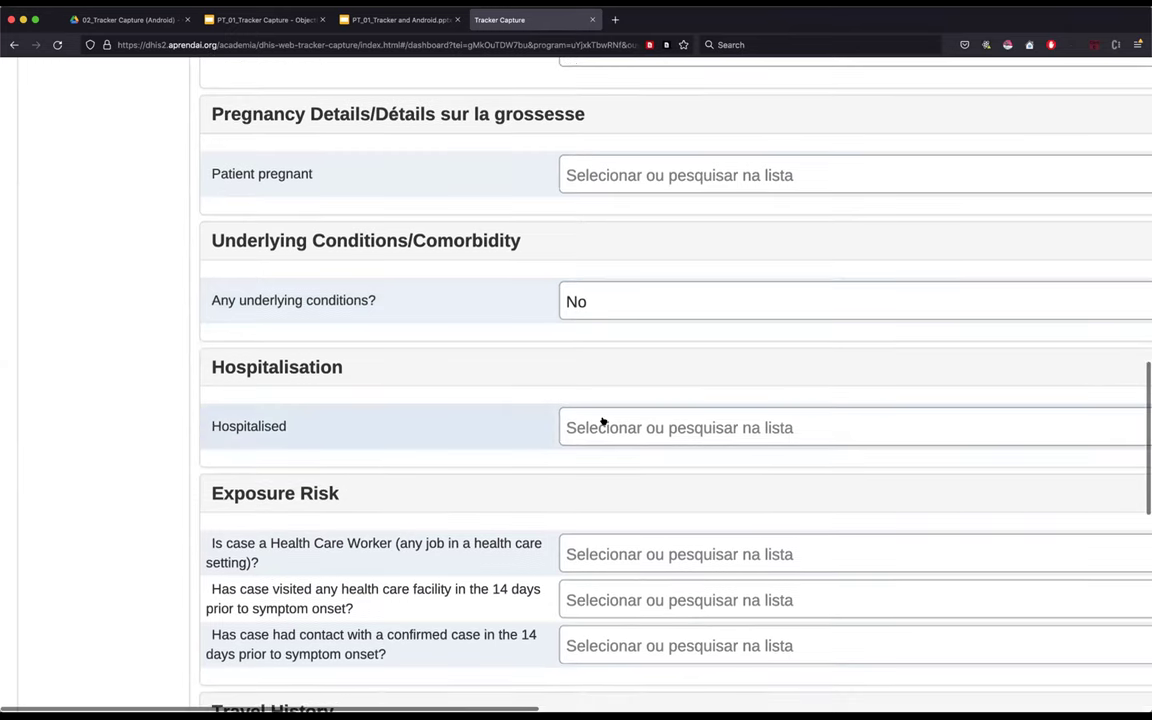
# - Answer No to the Hospitalised question
pyautogui.click(610, 426)
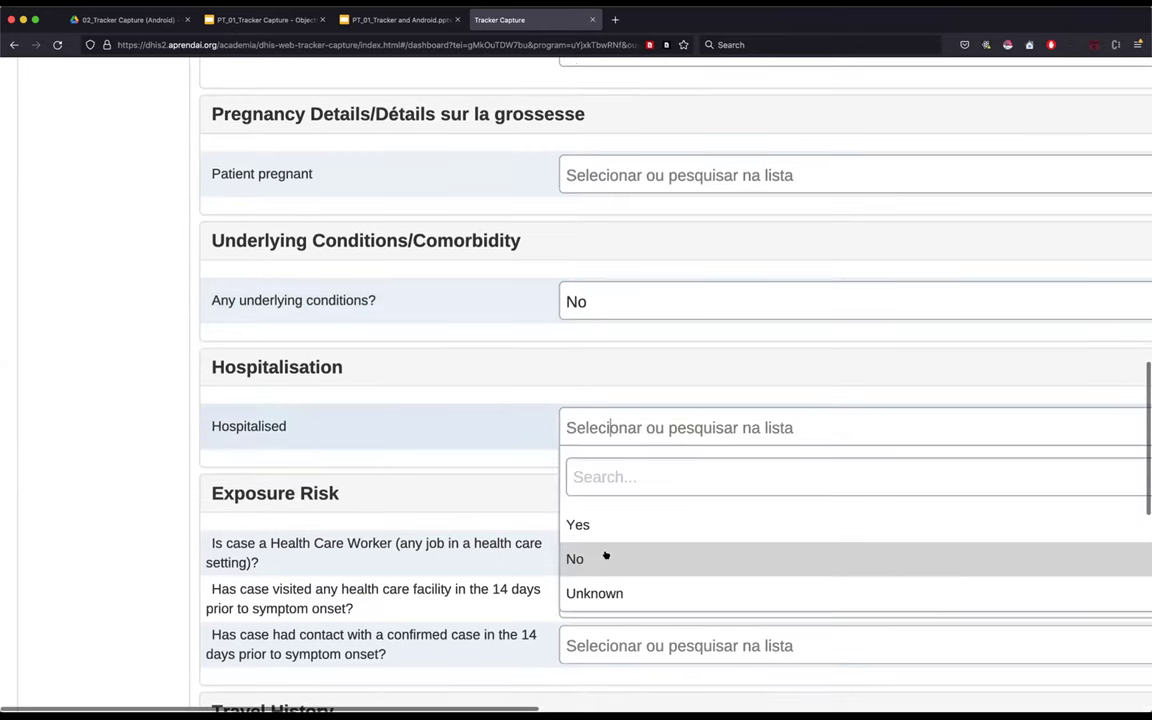
pyautogui.press('Return')
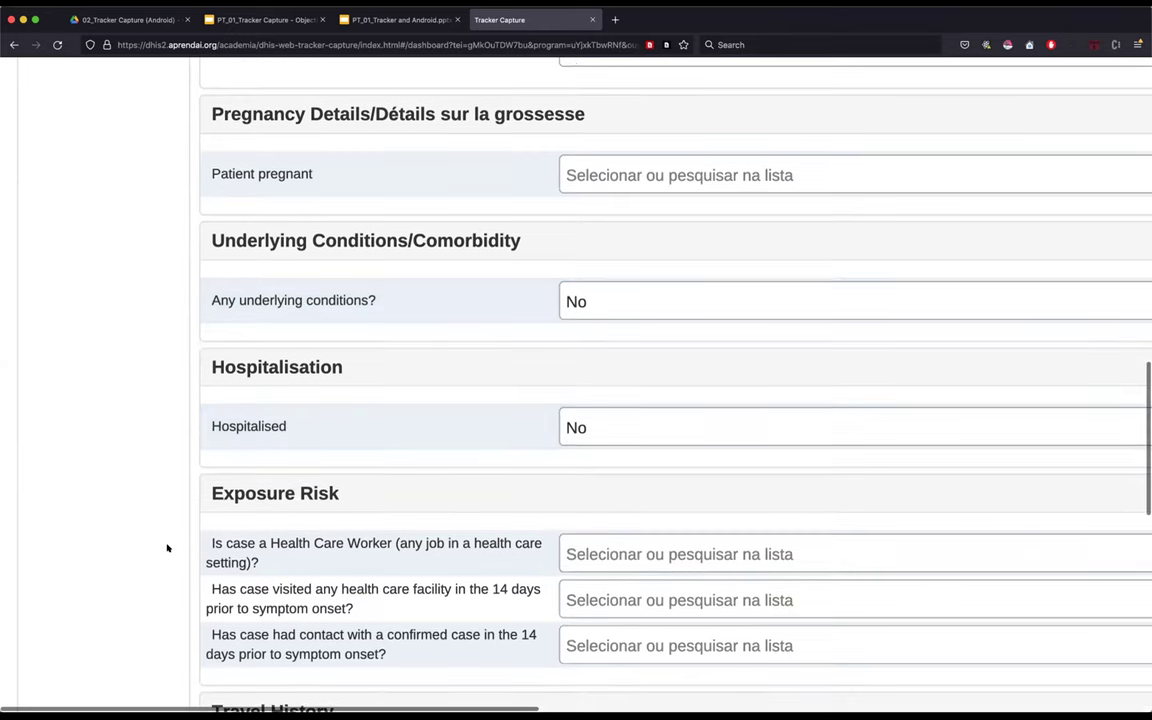
pyautogui.scroll(-2, 168, 548)
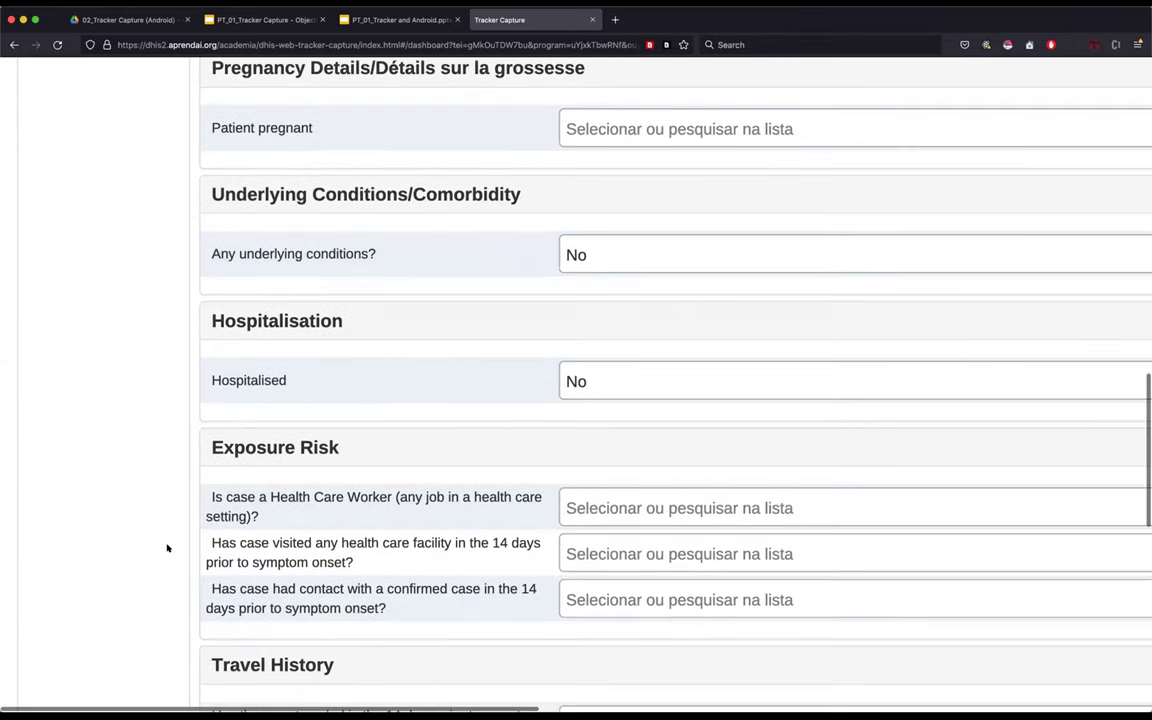
pyautogui.scroll(-2, 167, 548)
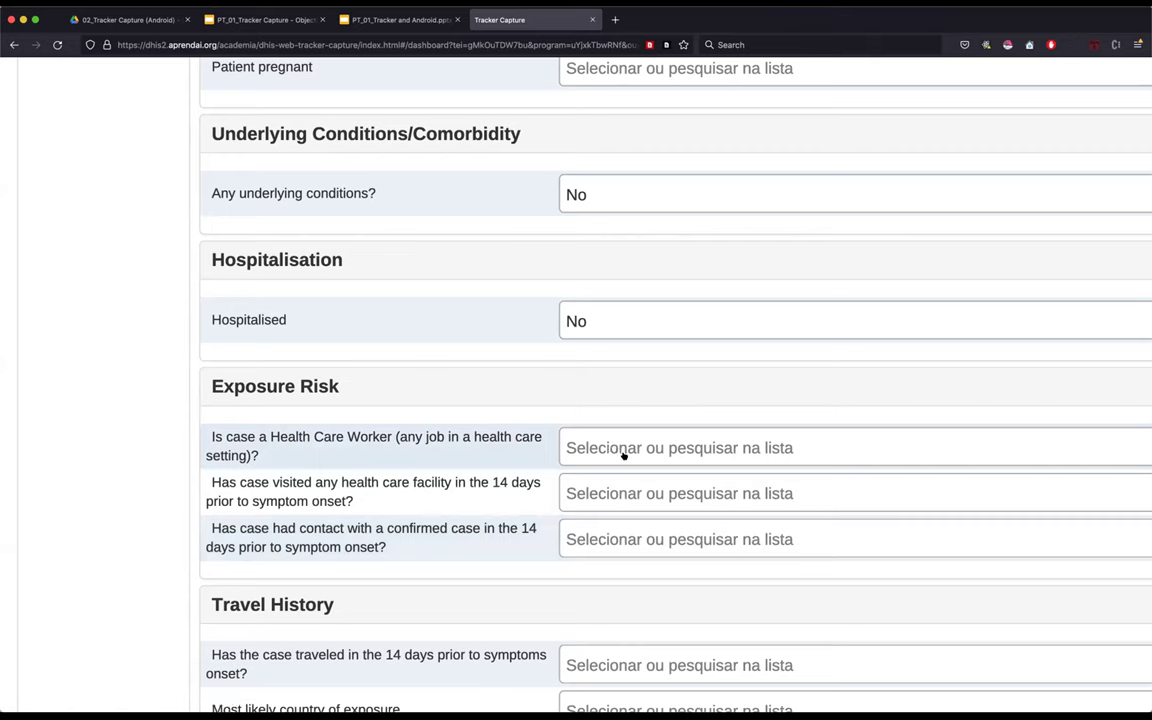
# - Look over the Exposure Risk questions without changing any answer
pyautogui.click(622, 452)
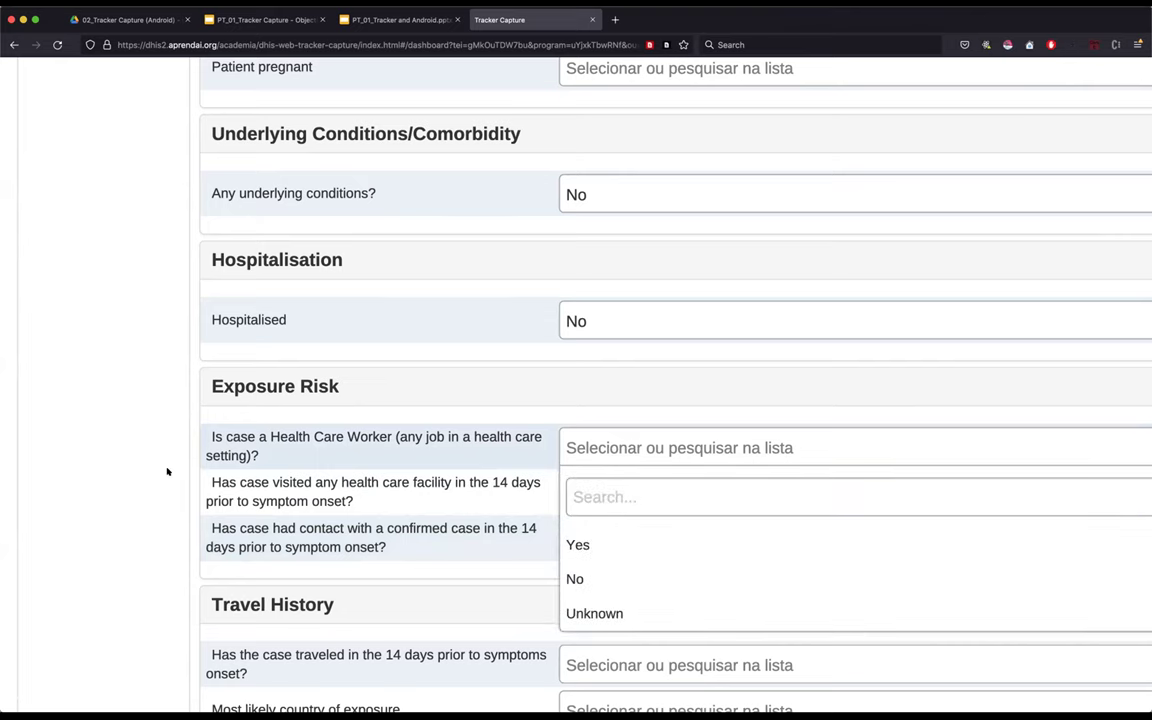
pyautogui.click(165, 522)
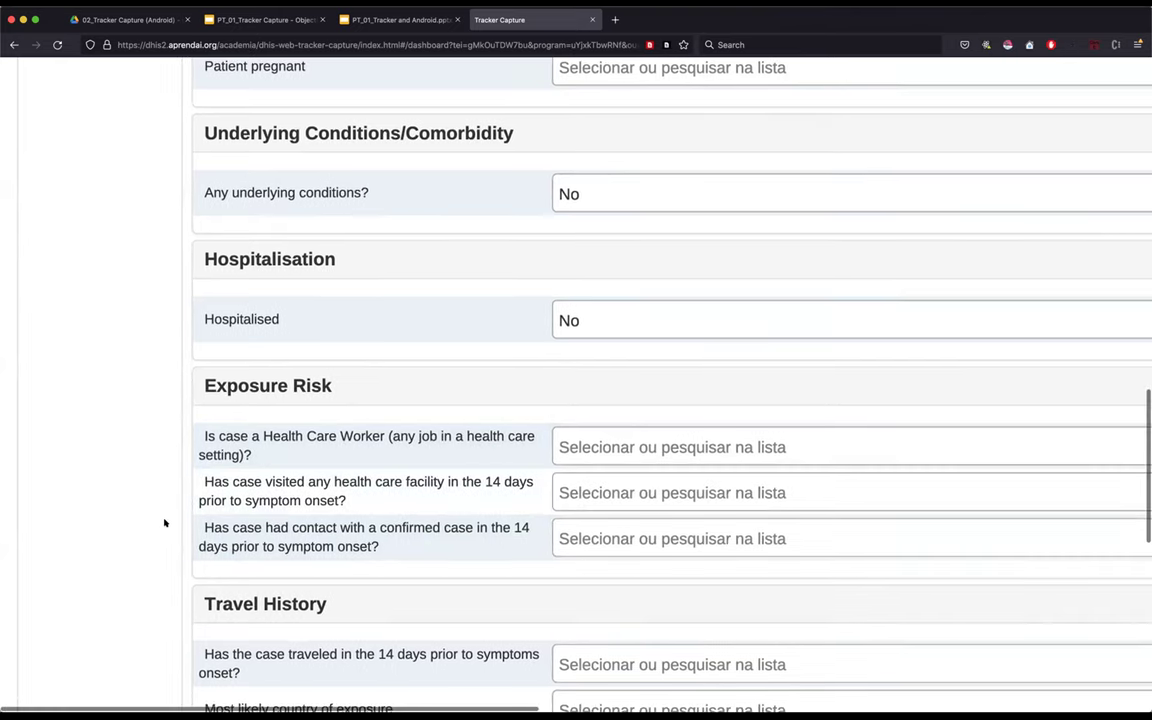
pyautogui.scroll(-1, 165, 522)
pyautogui.scroll(-5, 165, 522)
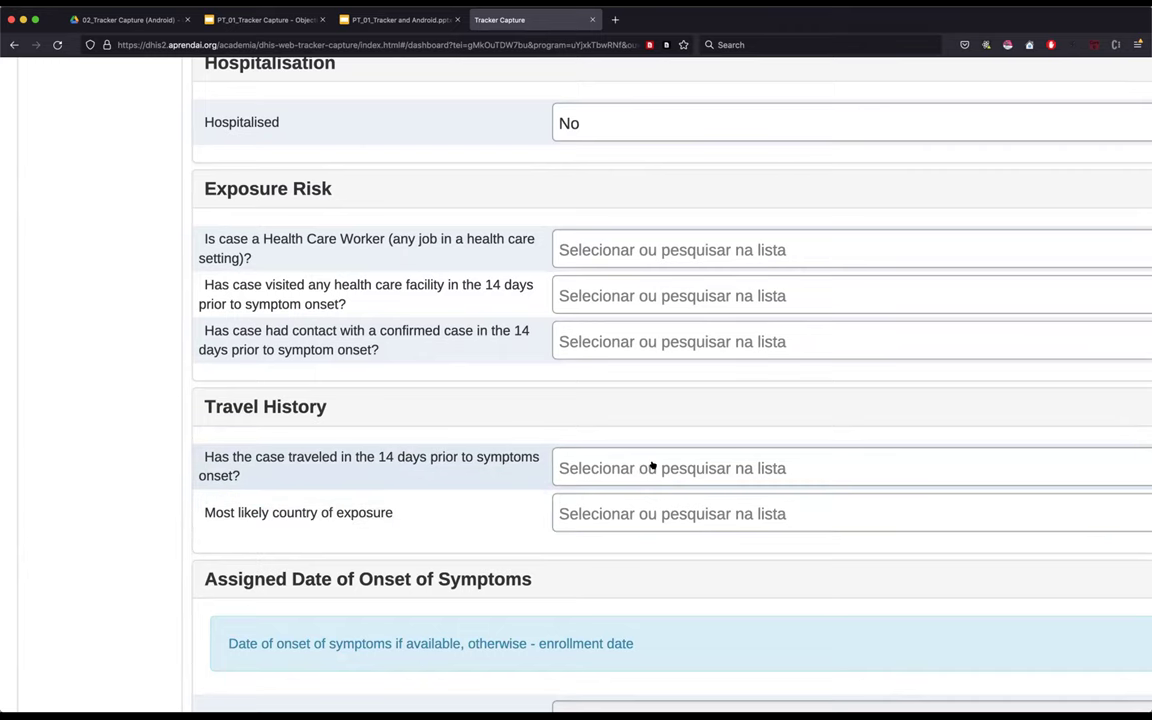
pyautogui.scroll(-1, 652, 465)
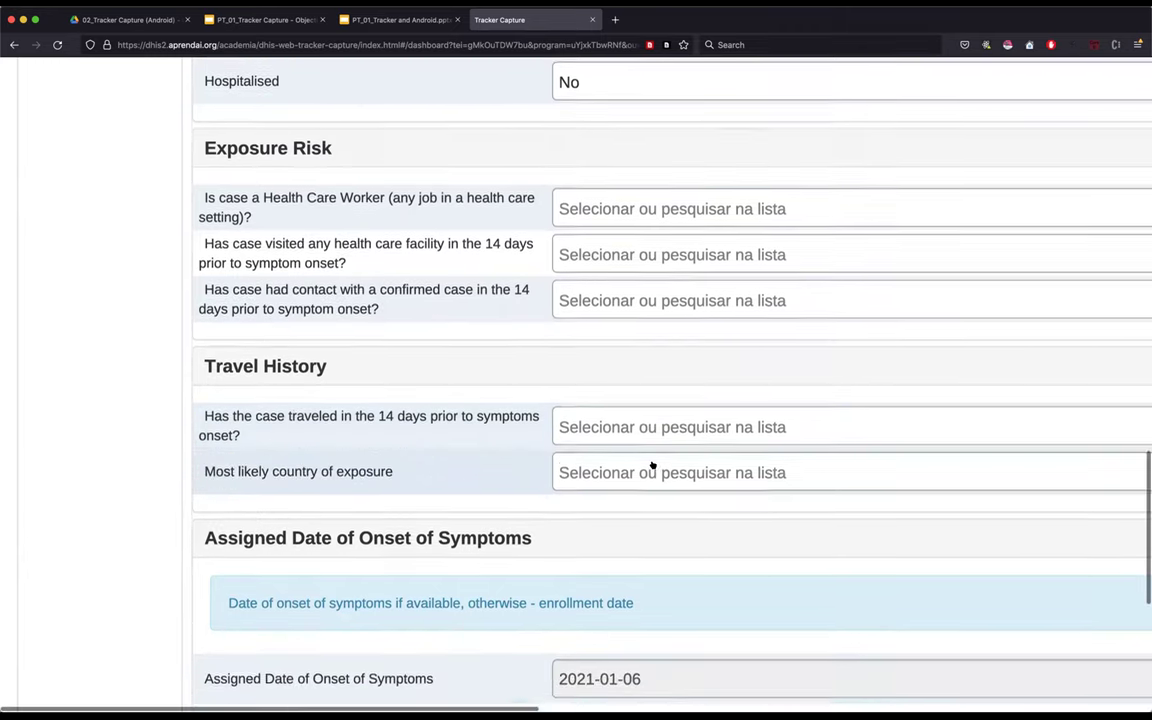
pyautogui.scroll(-2, 652, 465)
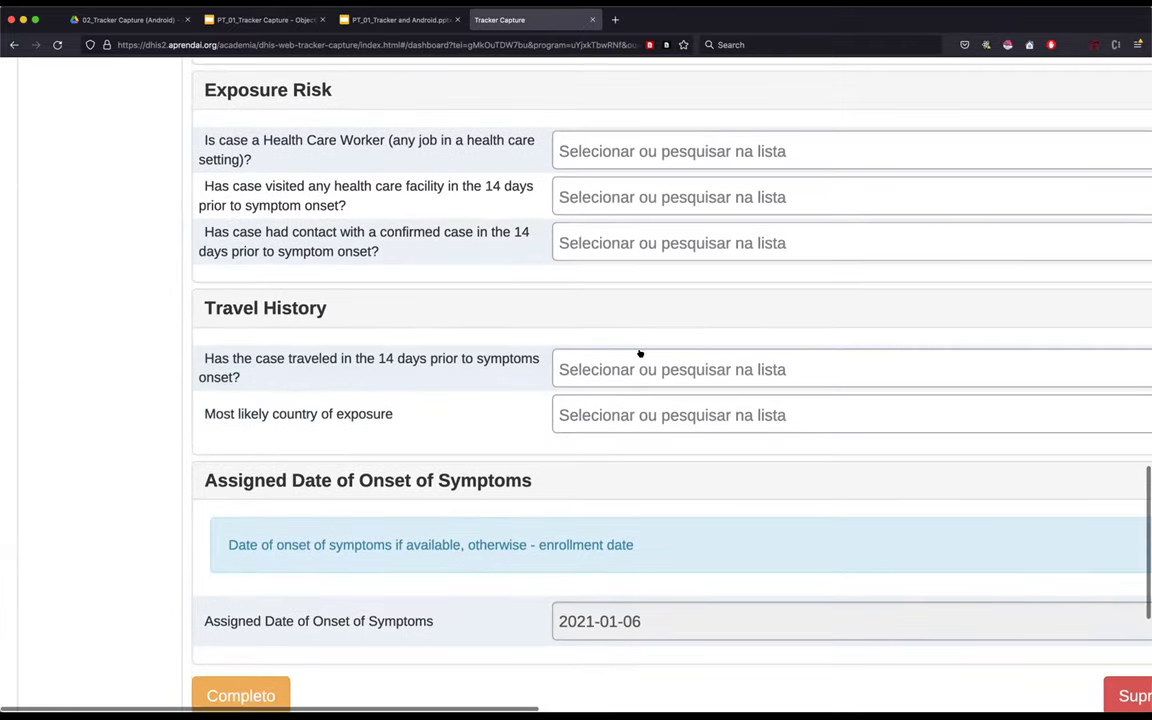
pyautogui.scroll(1, 625, 206)
# - Answer No for health care worker, health facility visit and confirmed-case contact
pyautogui.click(624, 206)
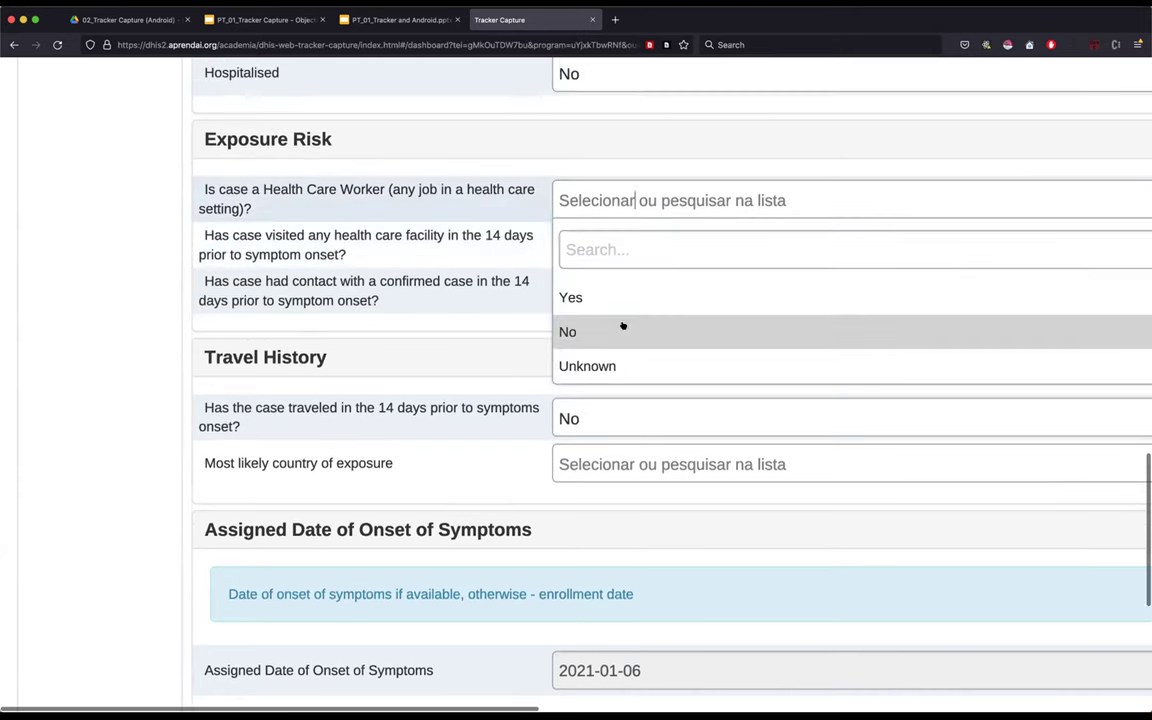
pyautogui.click(622, 326)
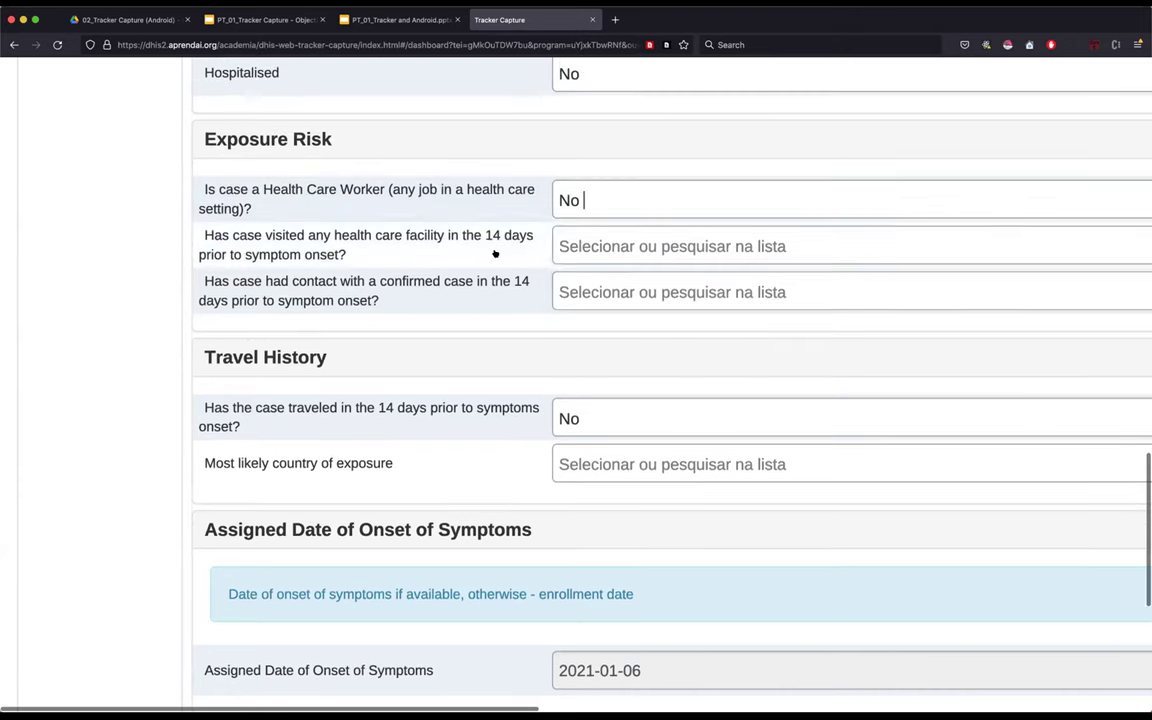
pyautogui.click(605, 245)
pyautogui.click(591, 377)
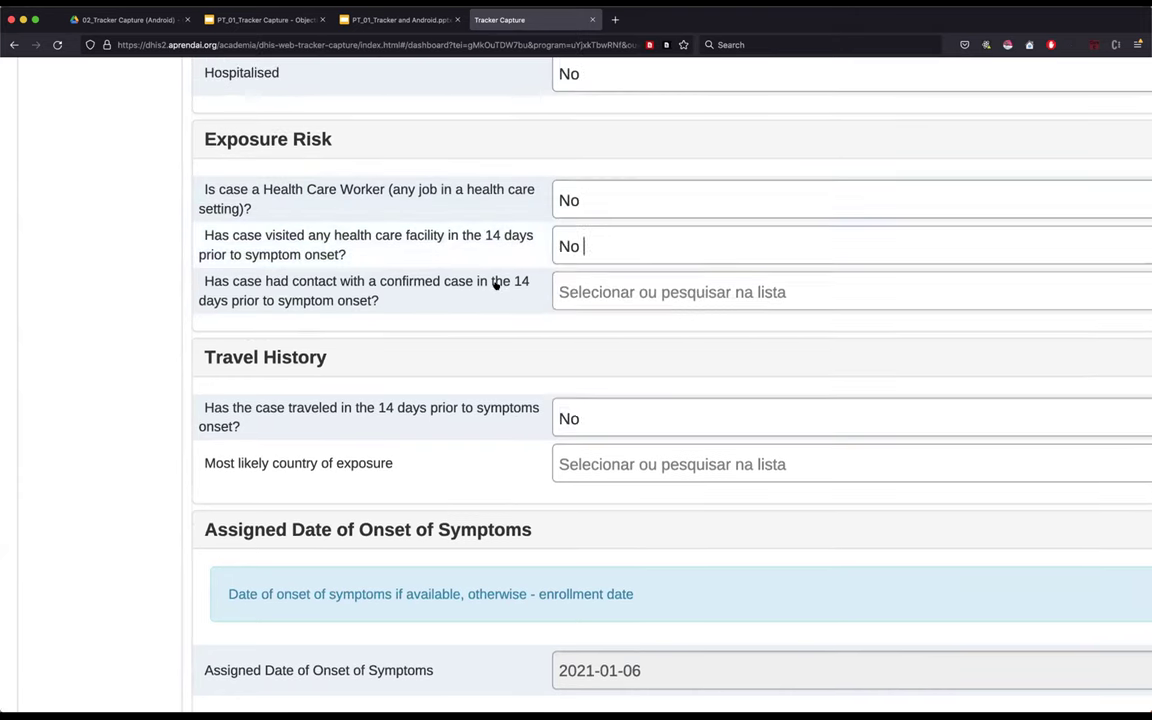
pyautogui.click(632, 293)
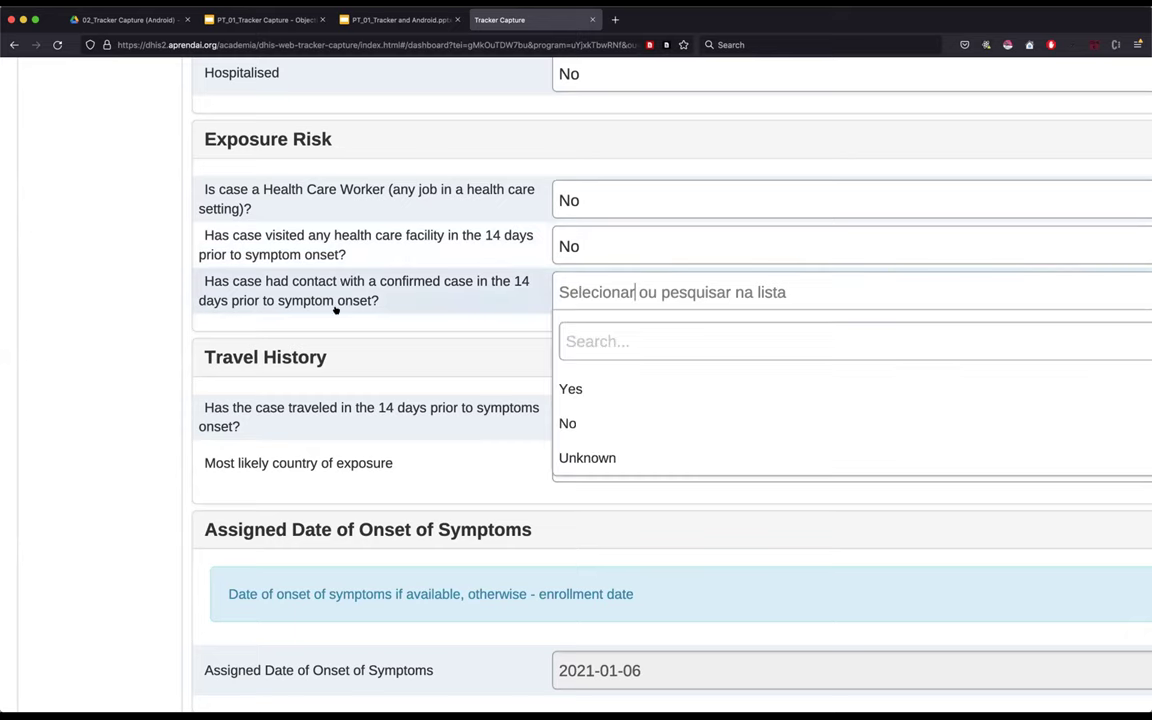
pyautogui.click(586, 421)
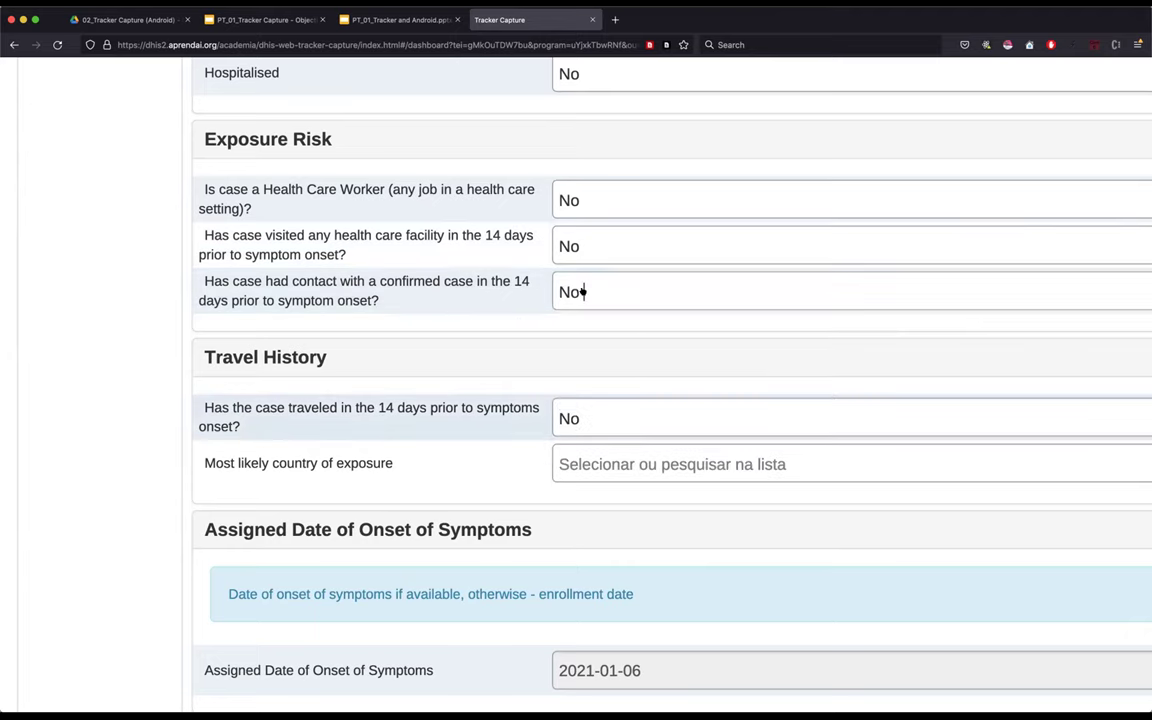
pyautogui.scroll(1, 604, 274)
pyautogui.scroll(5, 604, 274)
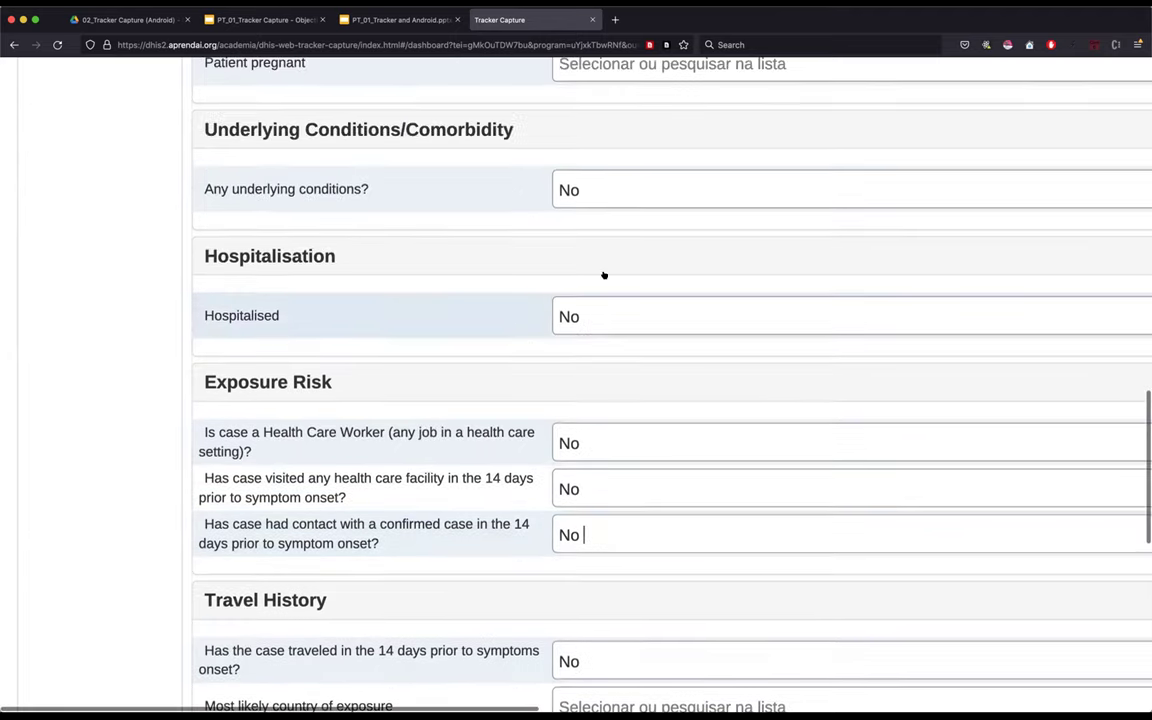
pyautogui.scroll(7, 604, 274)
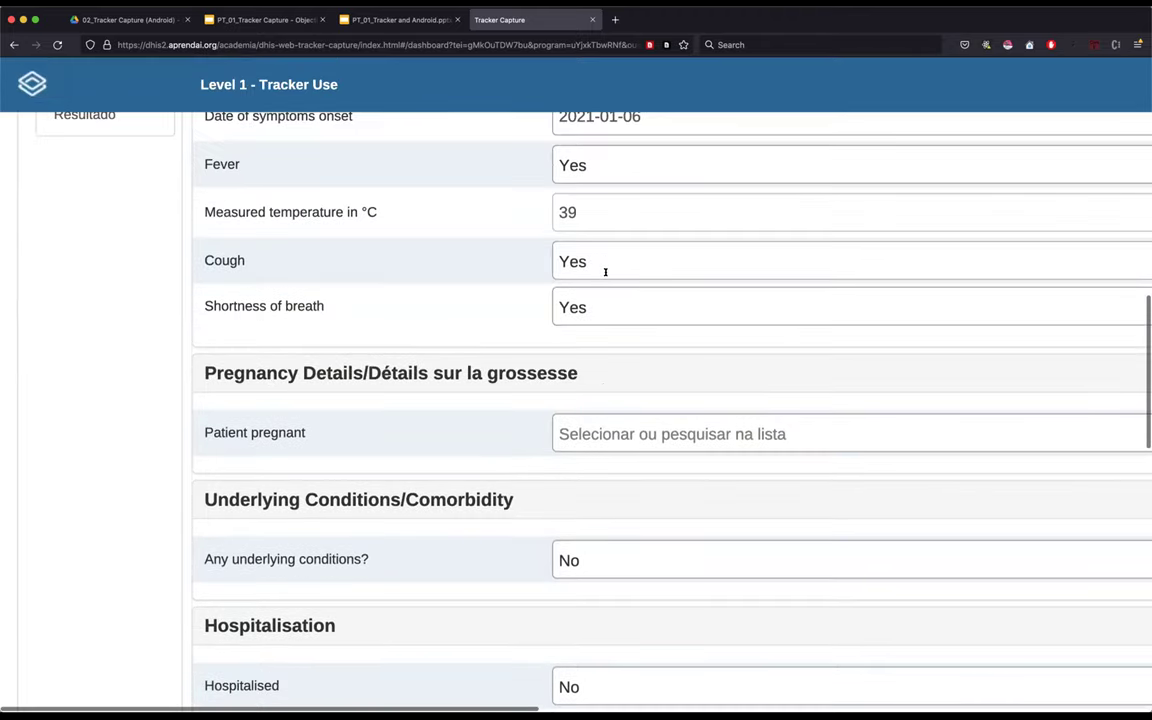
pyautogui.scroll(5, 605, 272)
pyautogui.scroll(2, 605, 274)
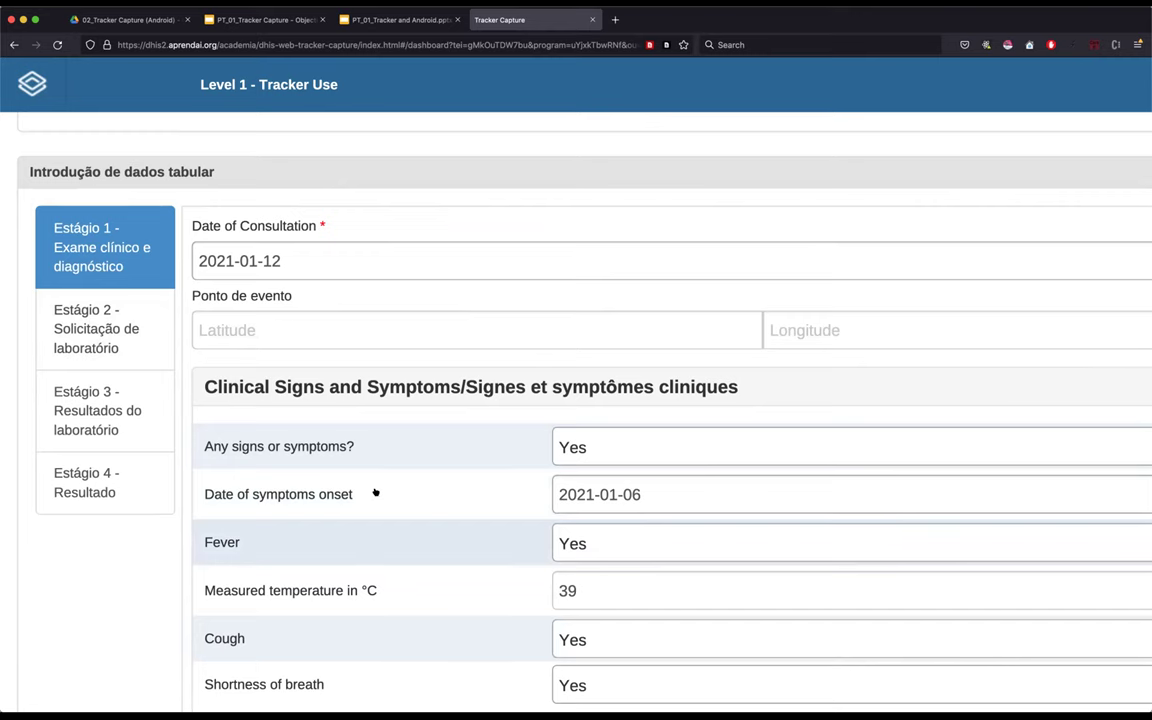
pyautogui.scroll(-2, 375, 489)
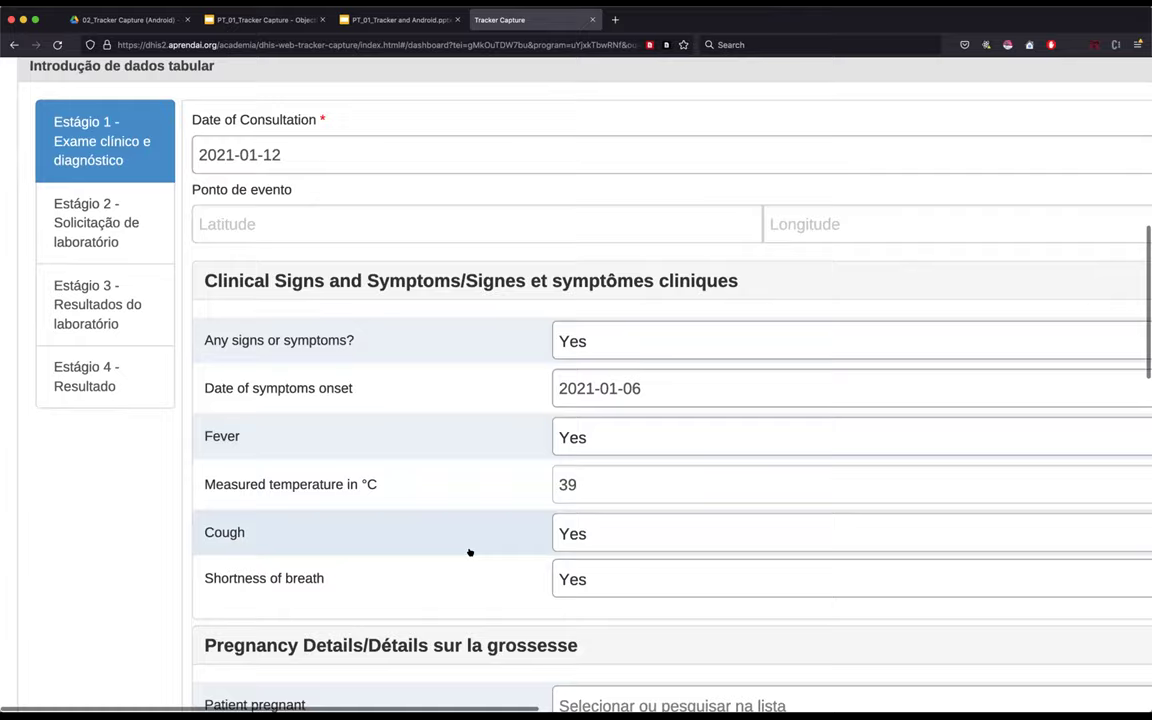
pyautogui.scroll(-6, 469, 552)
pyautogui.scroll(-5, 469, 552)
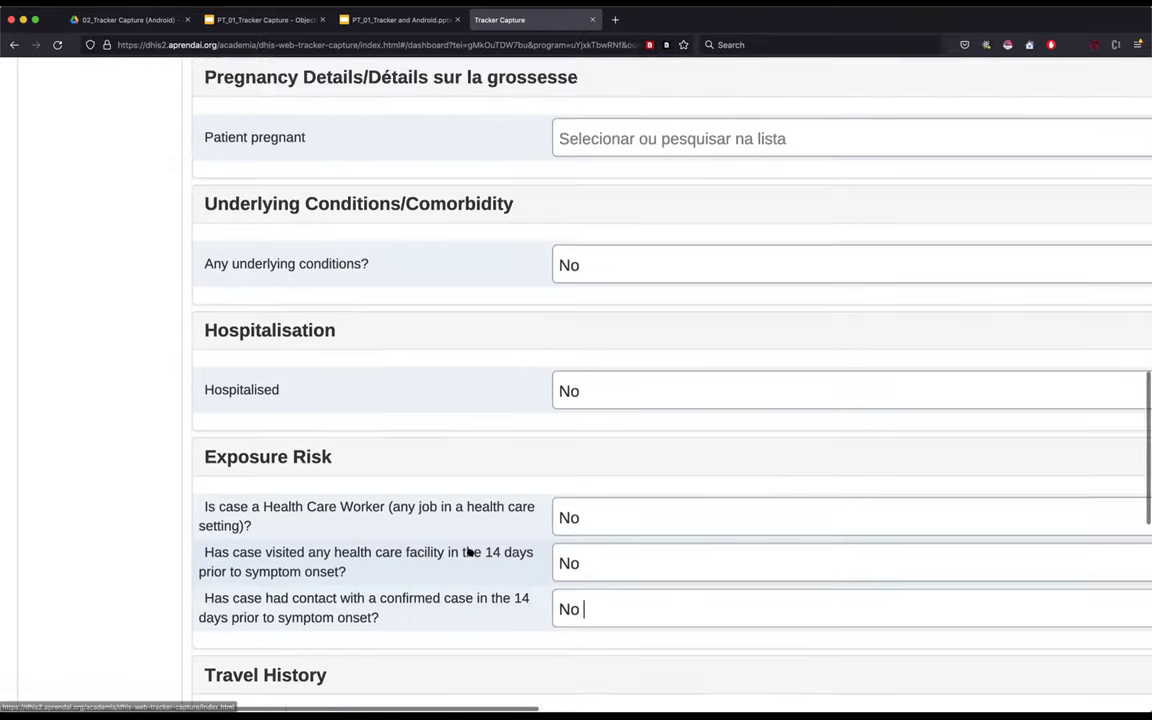
pyautogui.scroll(-7, 218, 522)
pyautogui.scroll(-2, 230, 300)
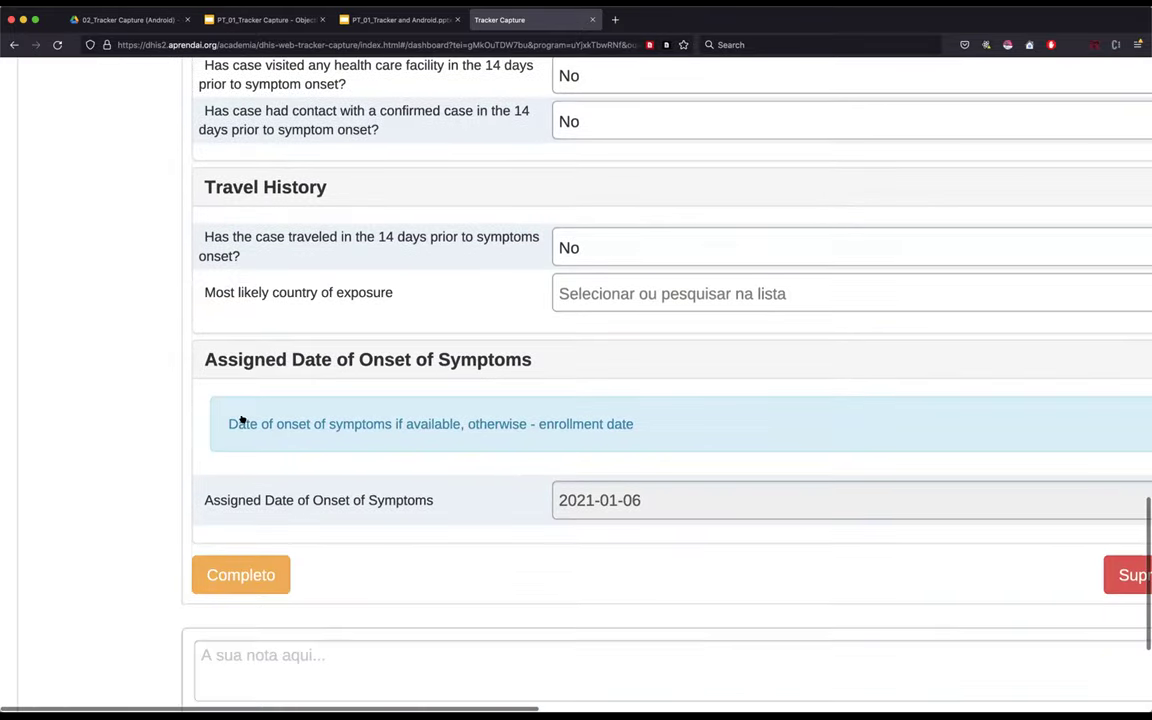
# - Complete the Stage 1 clinical examination event and move to the Estágio 2 lab request stage
pyautogui.click(239, 576)
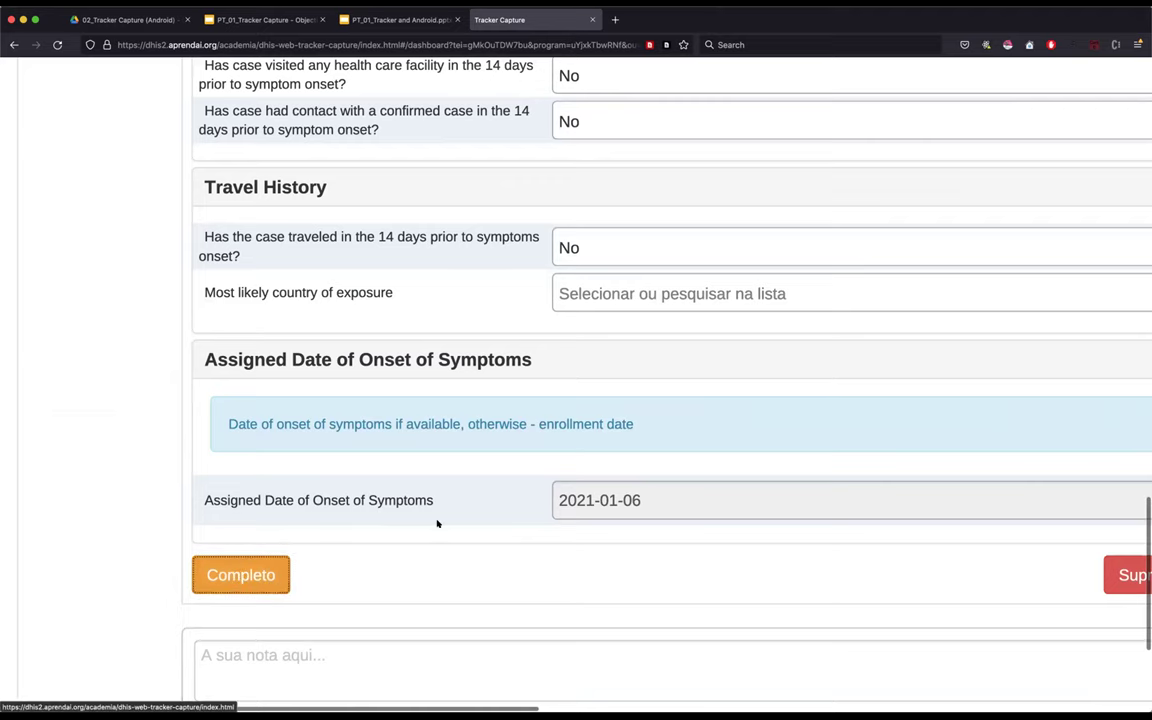
pyautogui.press('super+0')
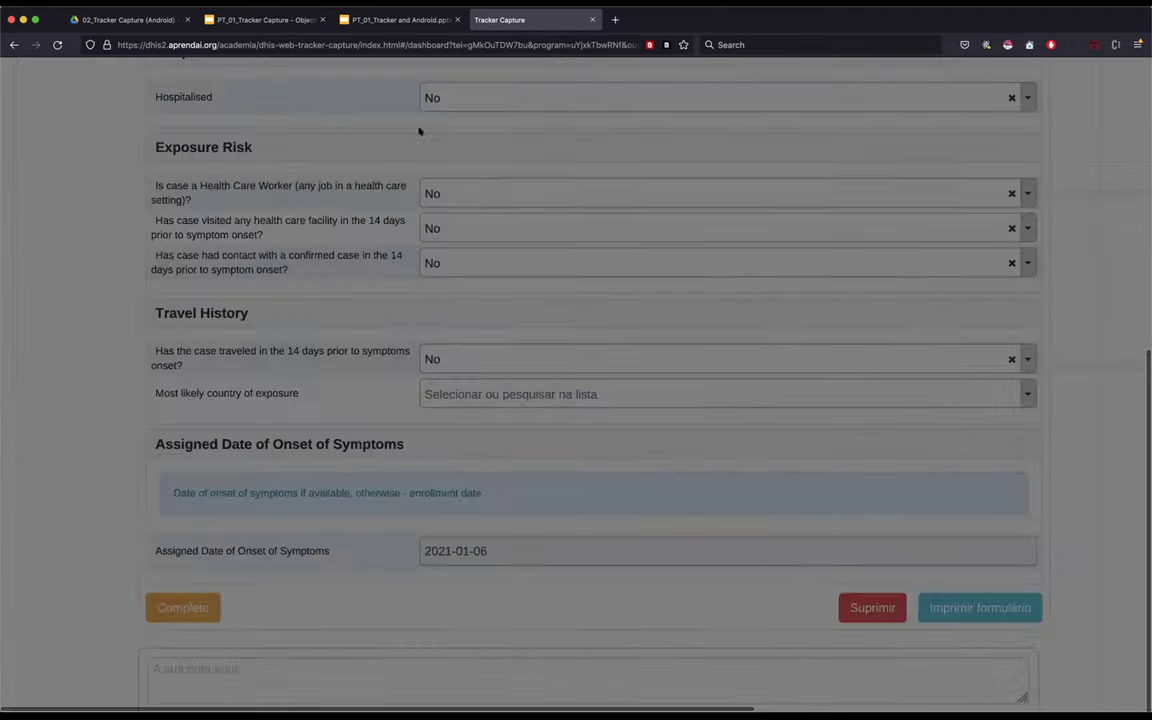
pyautogui.press('super+minus')
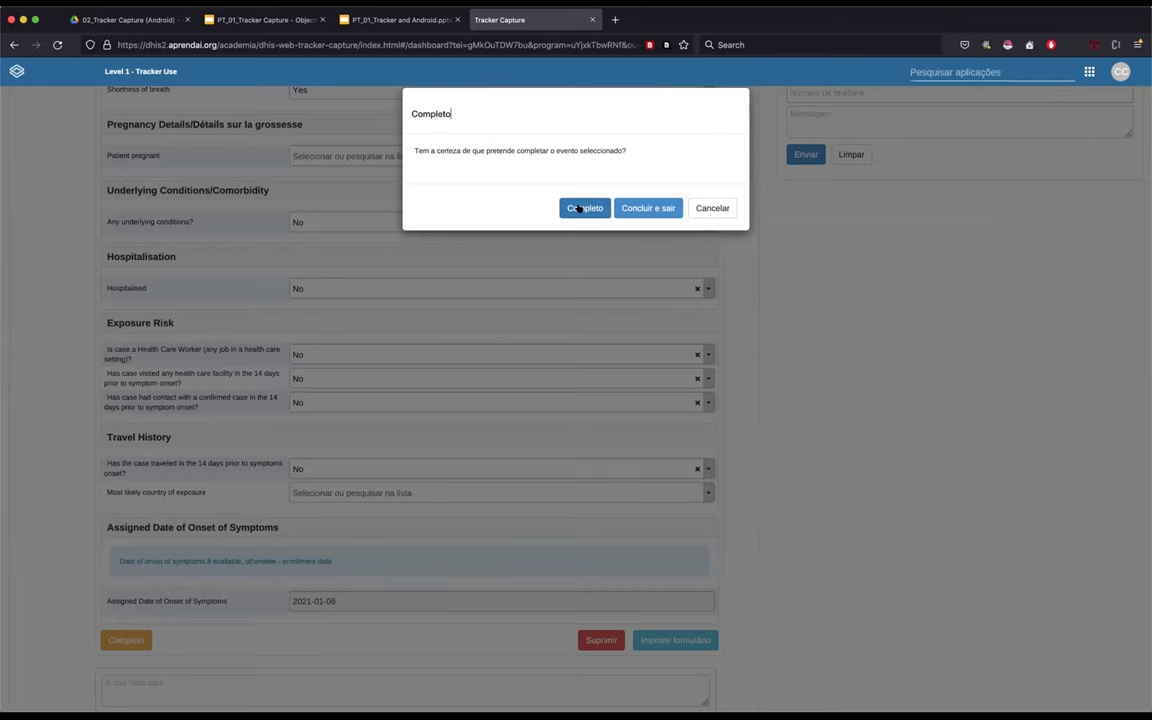
pyautogui.click(578, 208)
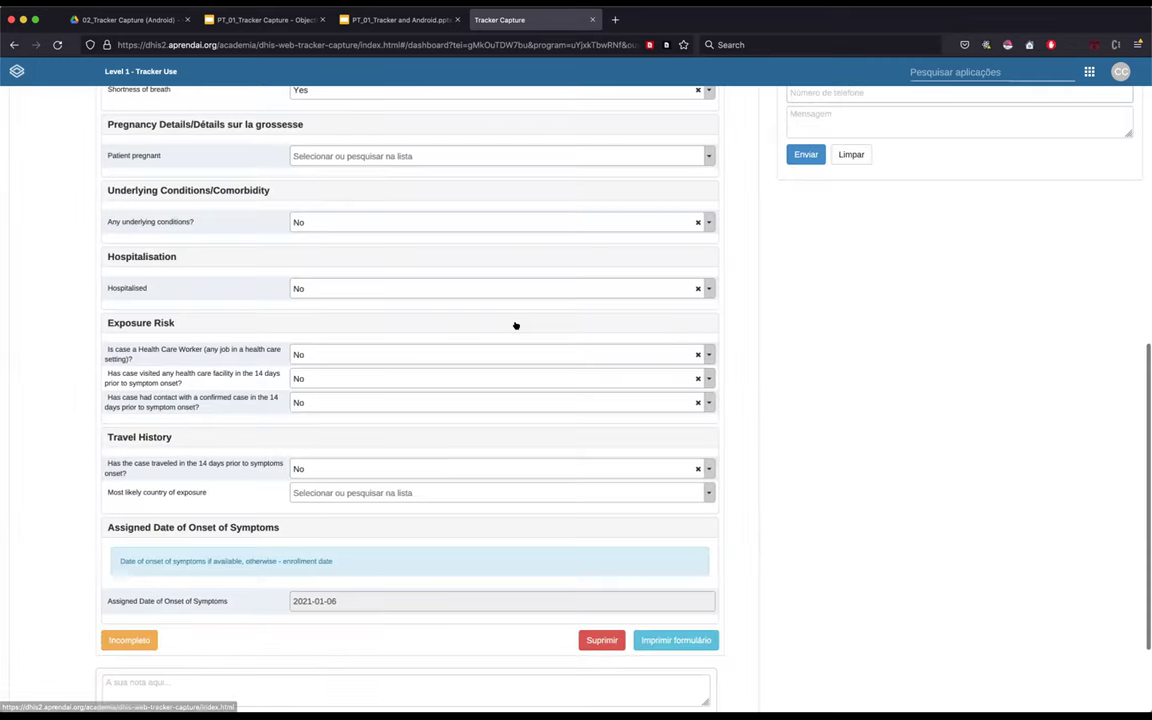
pyautogui.scroll(1, 744, 264)
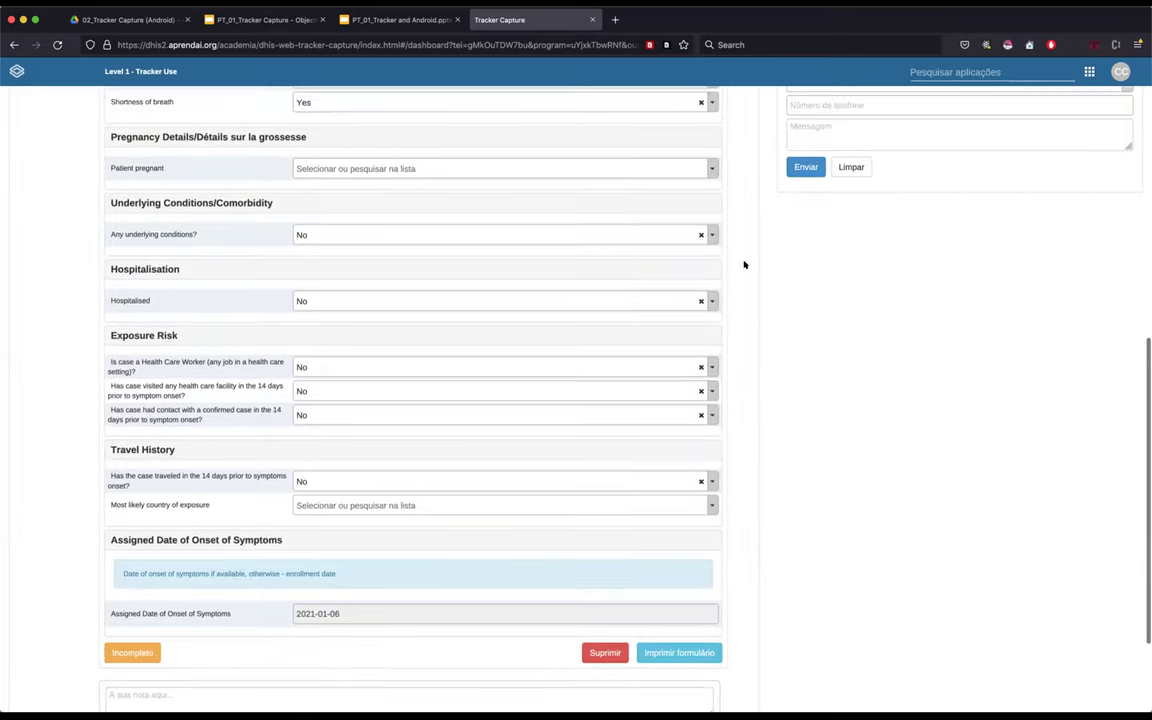
pyautogui.scroll(1, 55, 244)
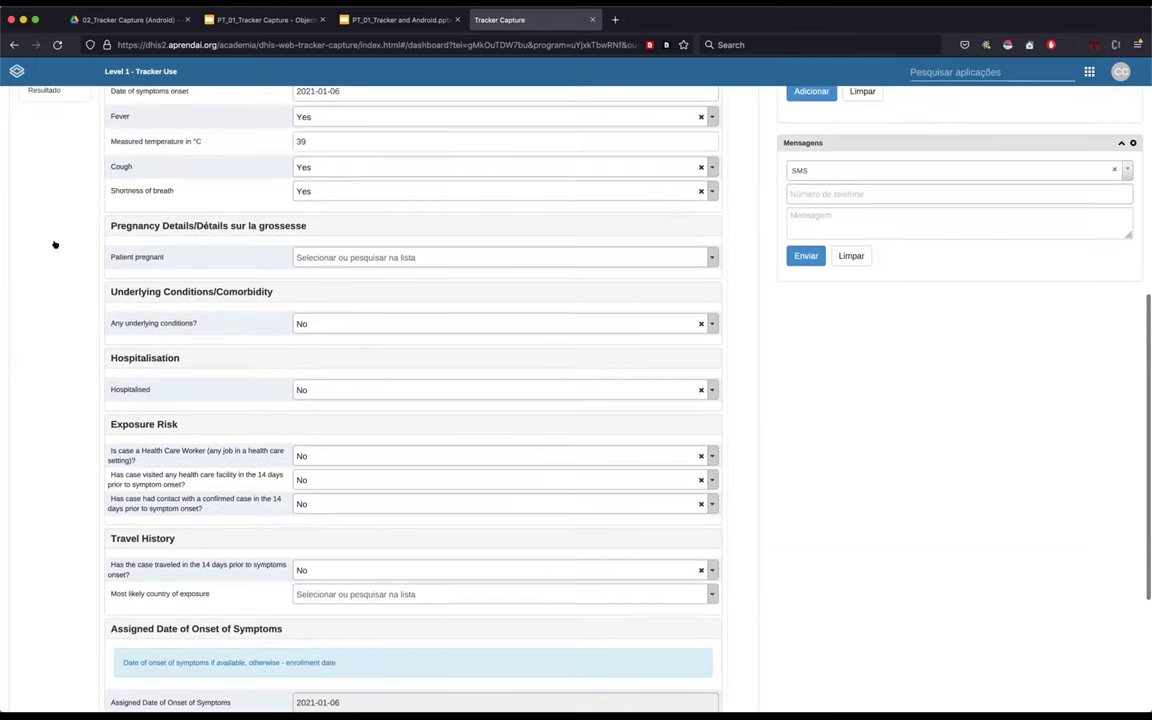
pyautogui.scroll(5, 55, 244)
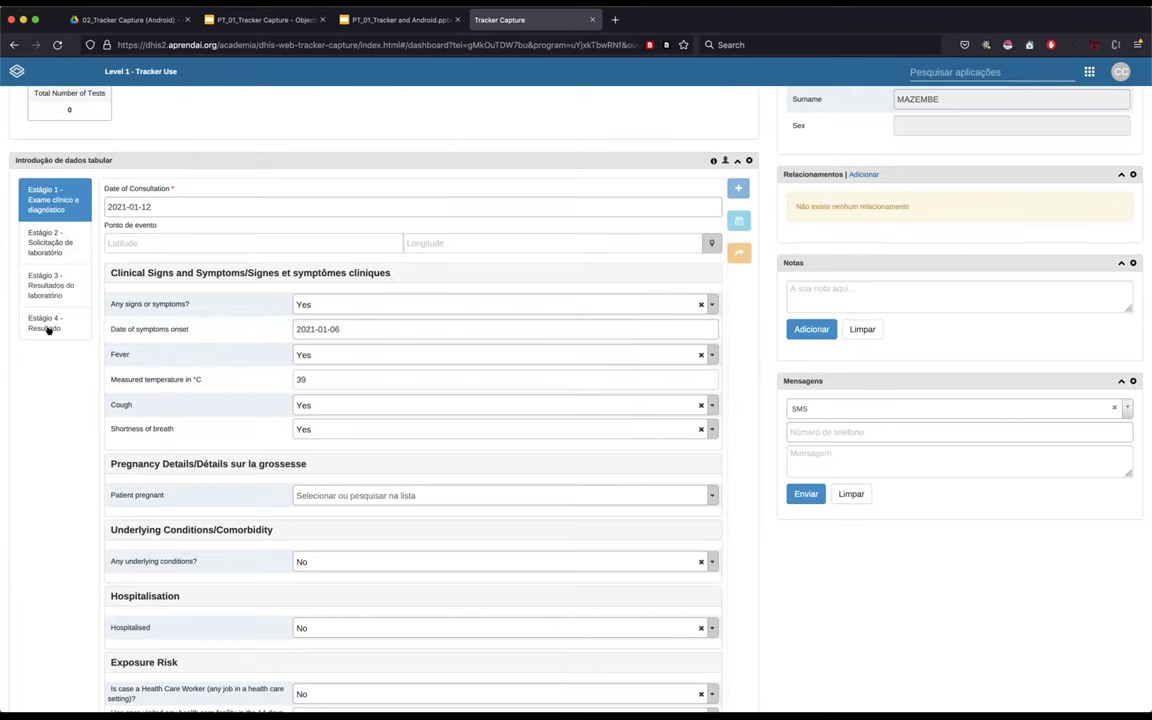
pyautogui.click(45, 240)
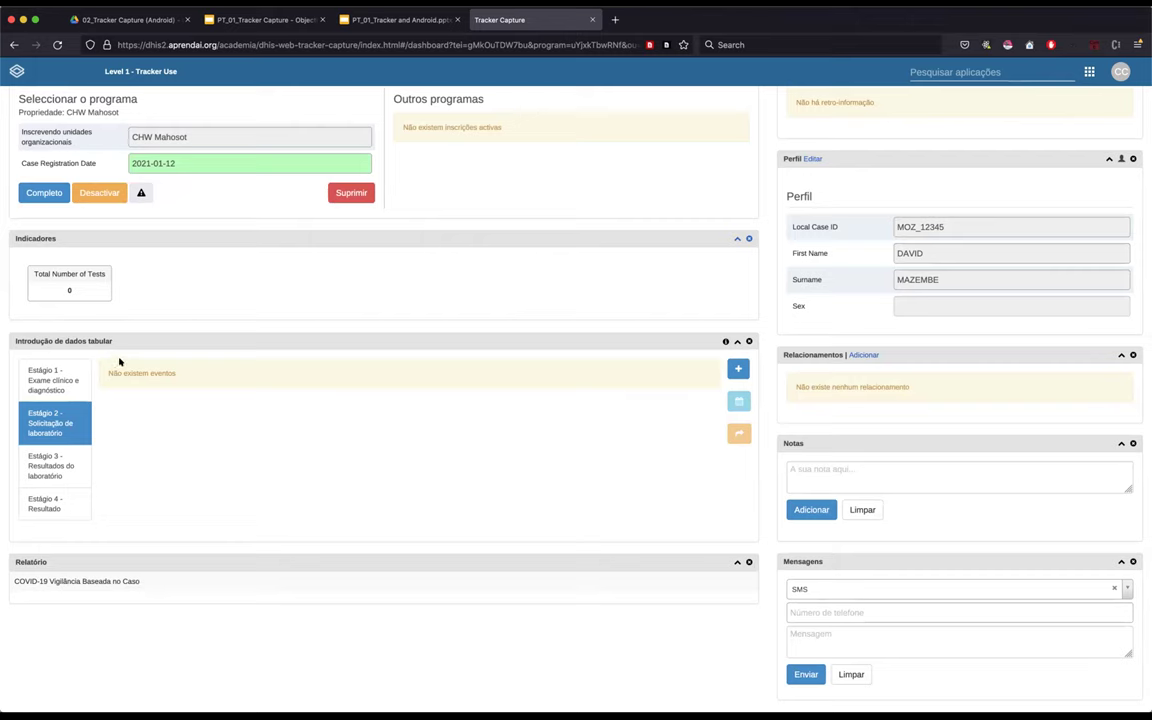
# - Point out the no-events message under Estágio 2 and add a new lab request event
pyautogui.moveTo(101, 372); pyautogui.dragTo(244, 373)
pyautogui.click(321, 424)
pyautogui.doubleClick(115, 373)
pyautogui.click(62, 424)
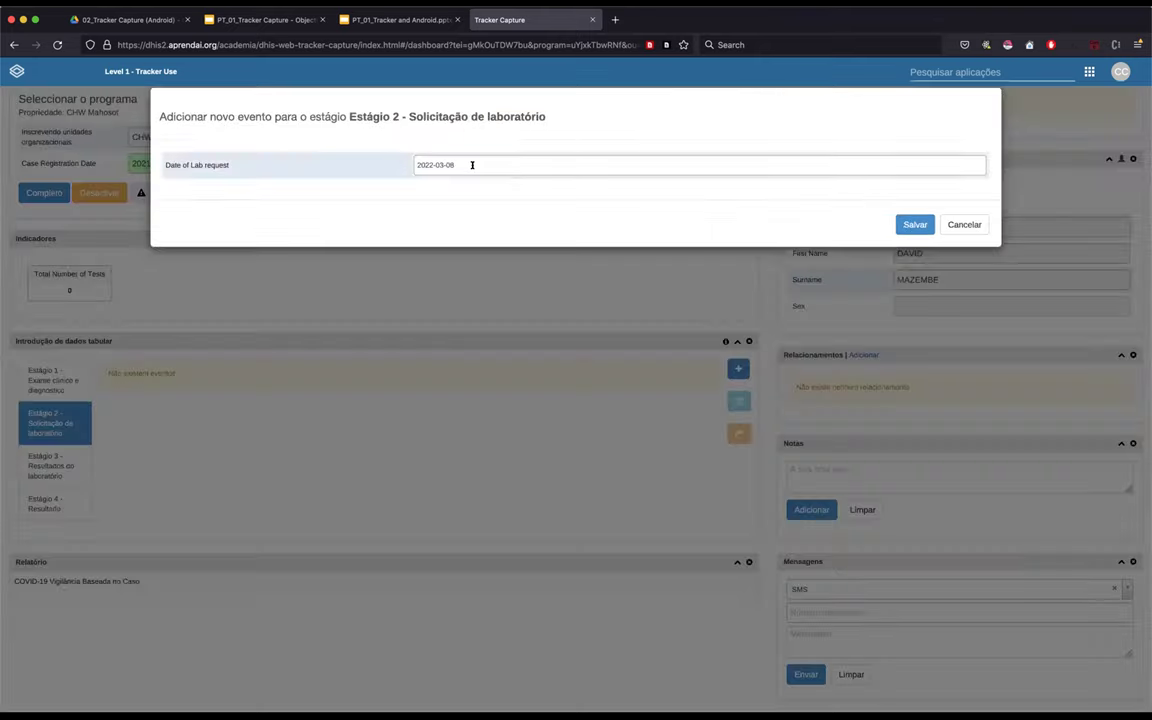
pyautogui.click(472, 165)
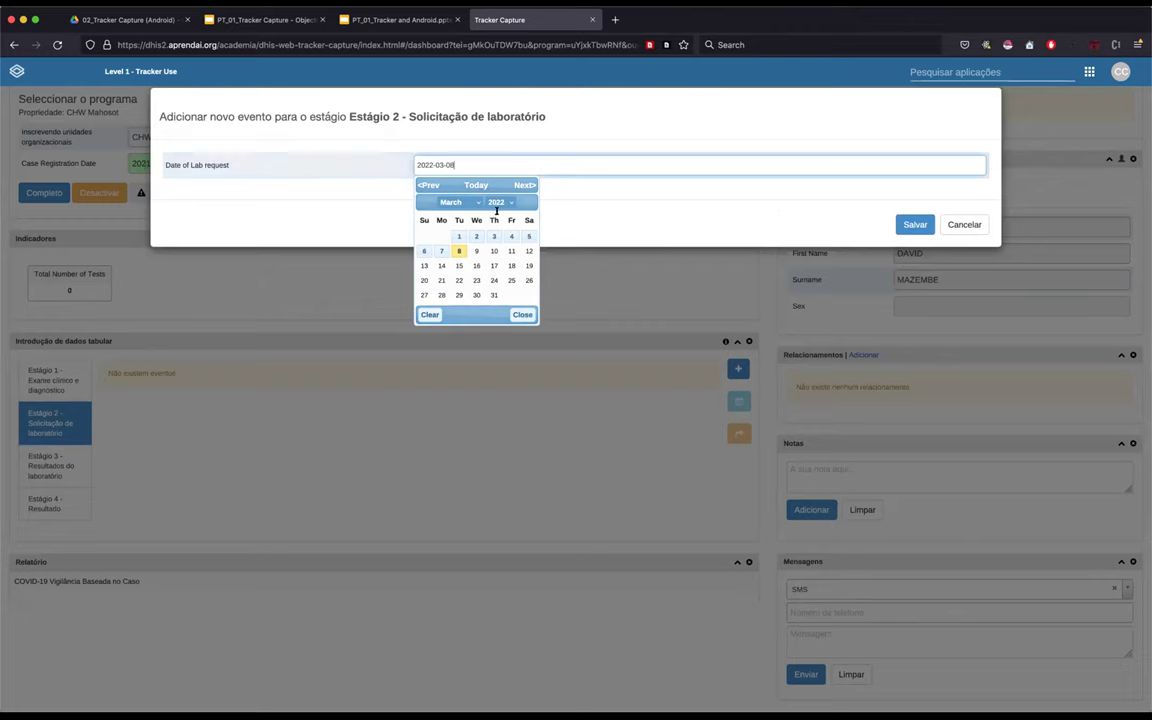
# - Date the new lab request 2021-01-06 and save the event
pyautogui.click(500, 207)
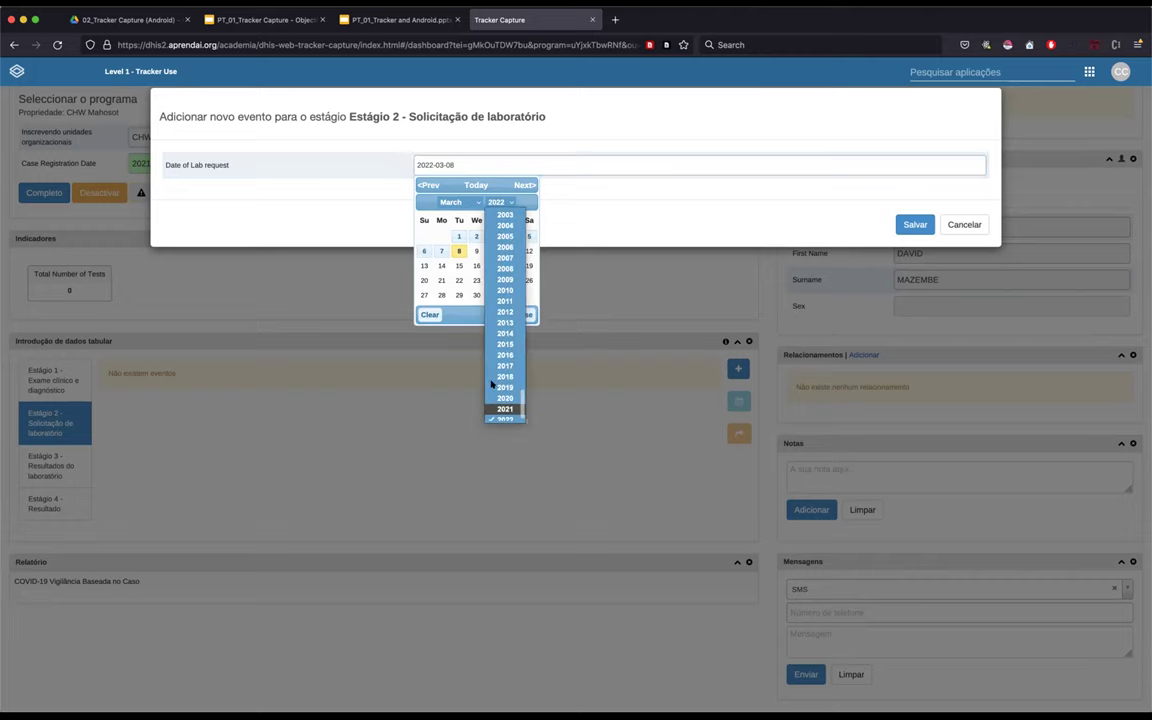
pyautogui.press('Return')
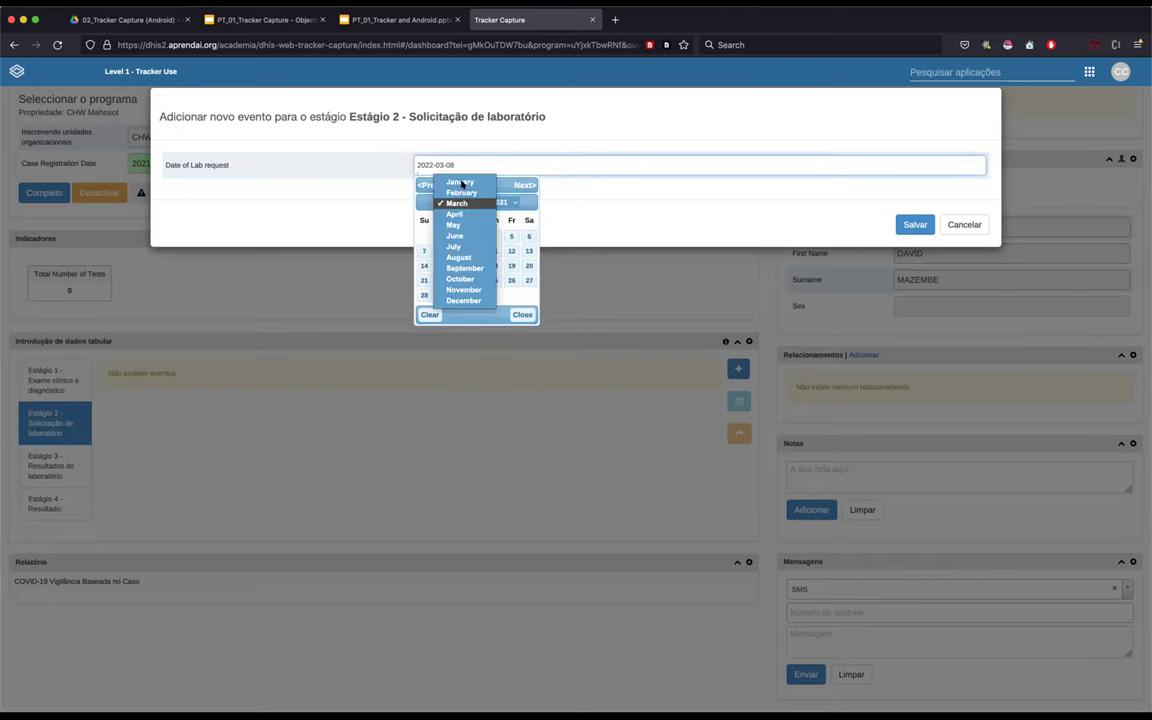
pyautogui.click(460, 182)
pyautogui.click(477, 250)
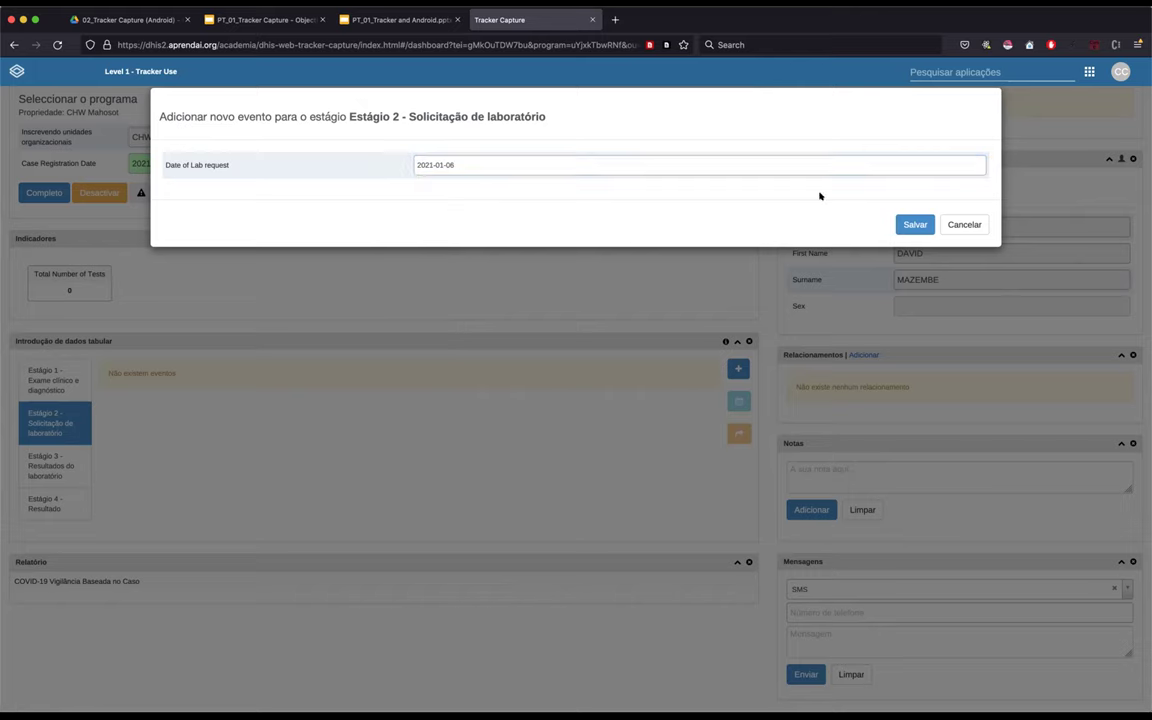
pyautogui.click(908, 225)
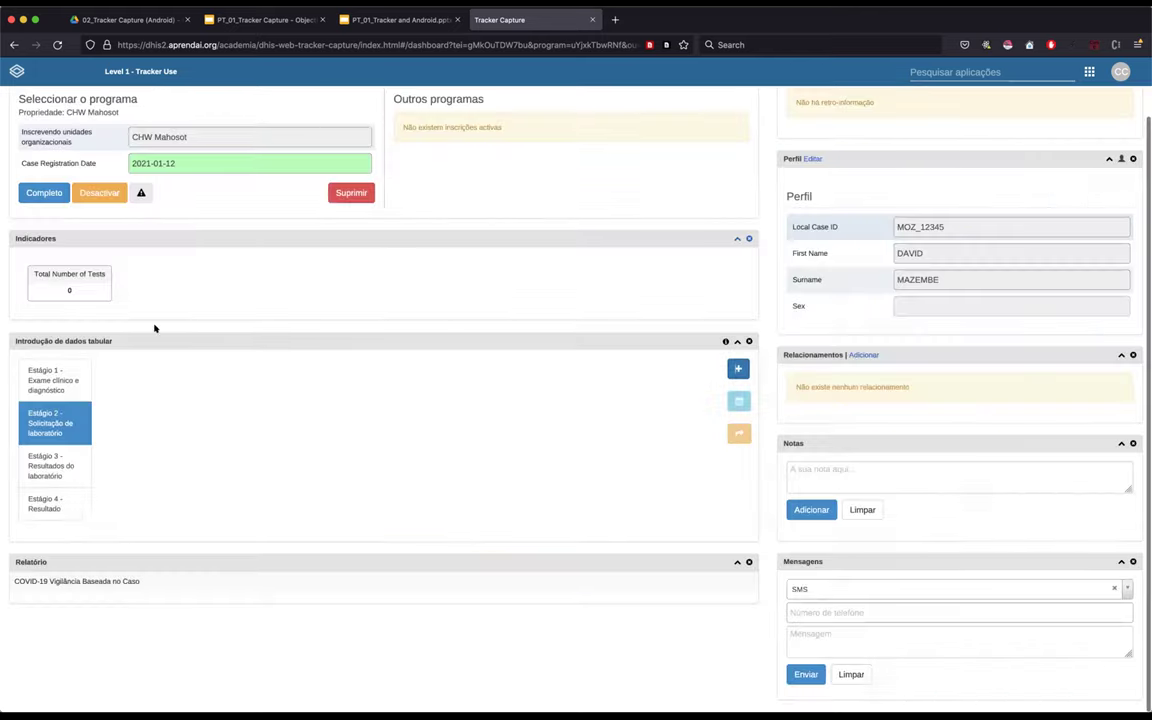
# - Change the Stage 2 Date of Lab request to 2021-01-12 and zoom in on the form
pyautogui.scroll(2, 168, 255)
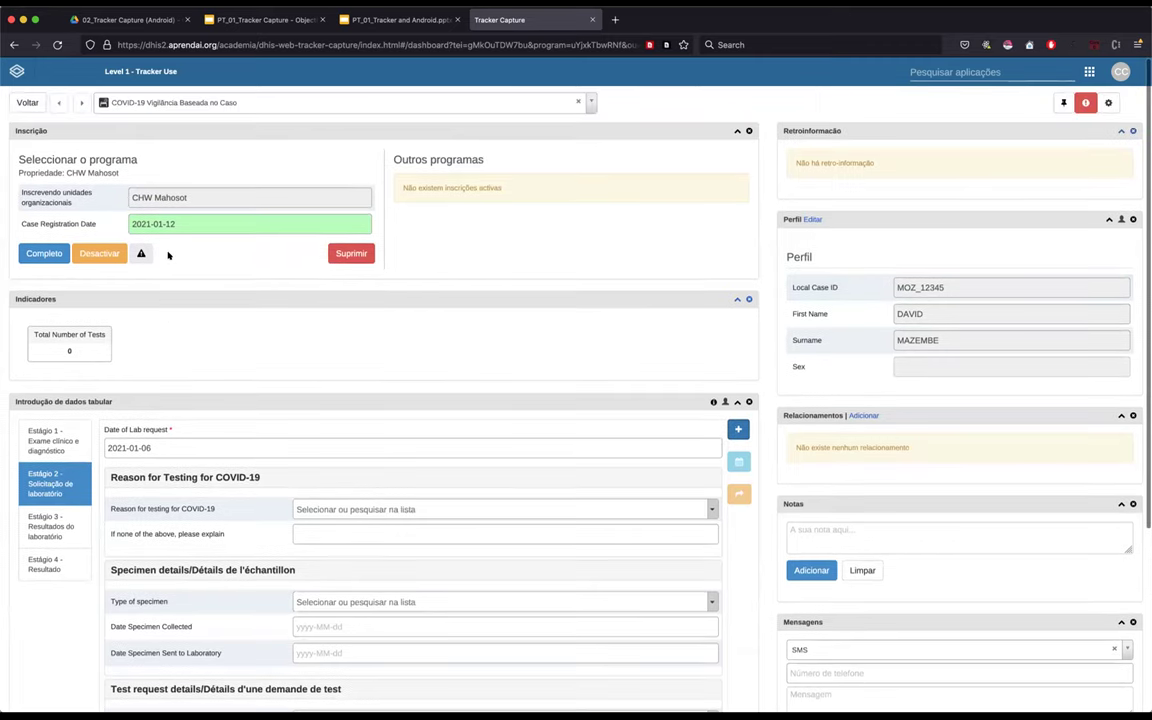
pyautogui.scroll(-1, 337, 390)
pyautogui.click(168, 413)
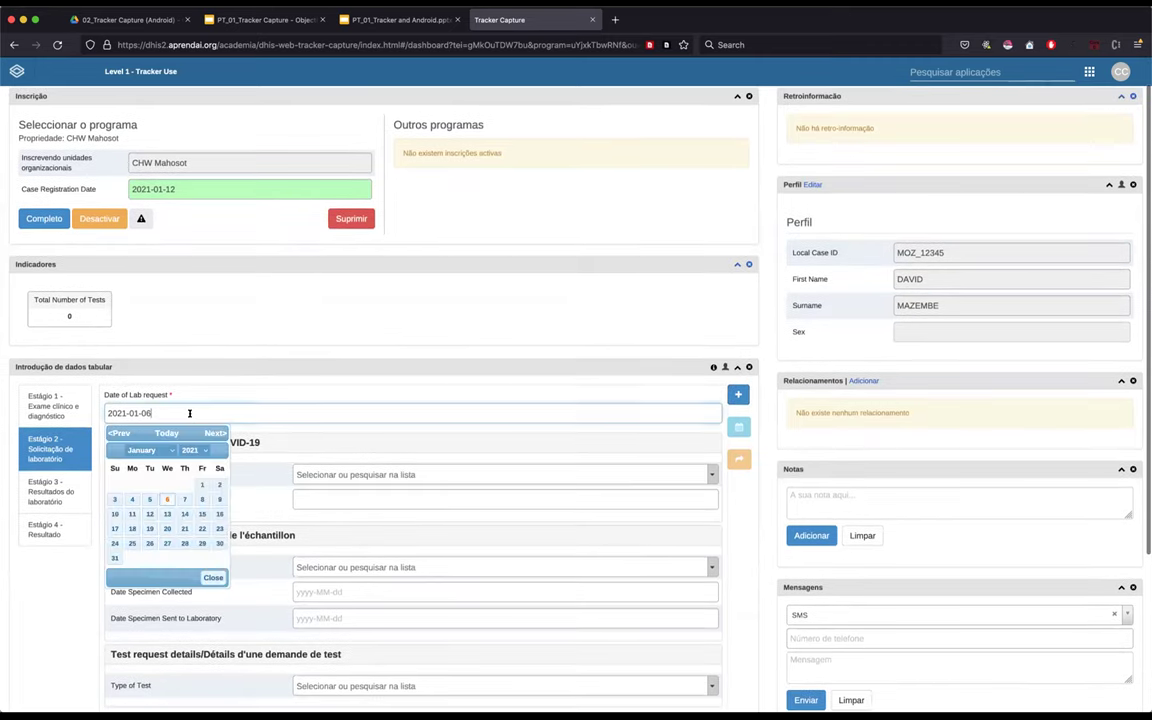
pyautogui.hotkey('ctrl', 'a')
pyautogui.write('2022-03-08')
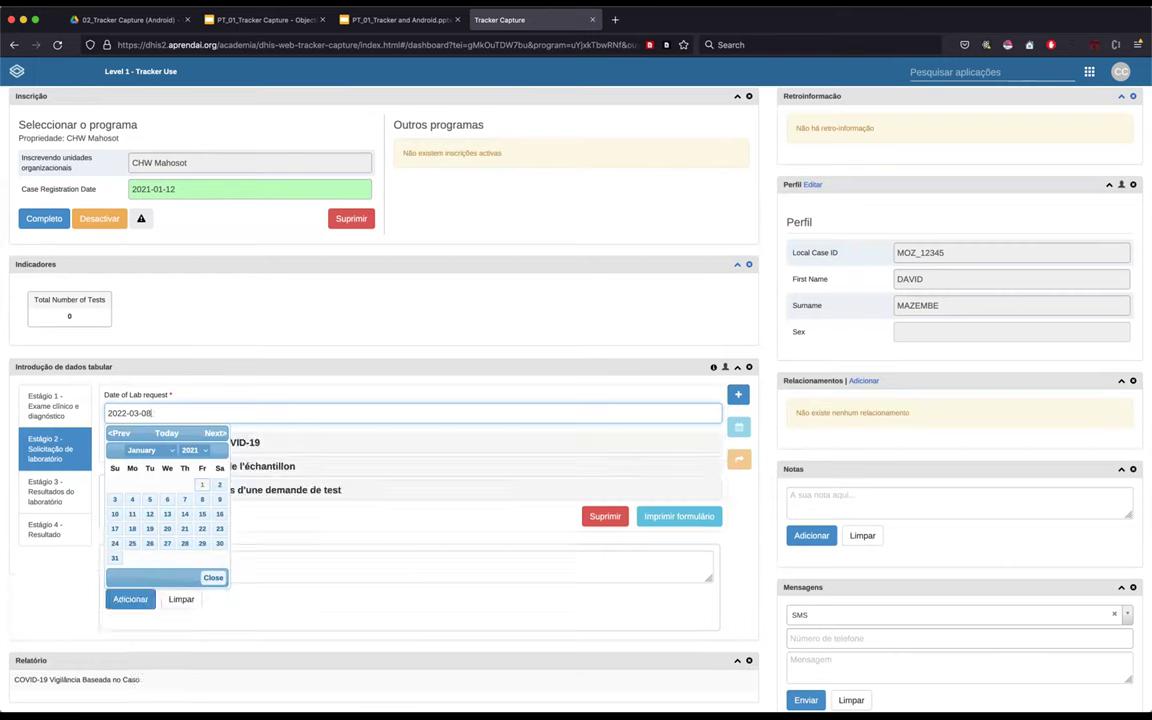
pyautogui.press('BackSpace')
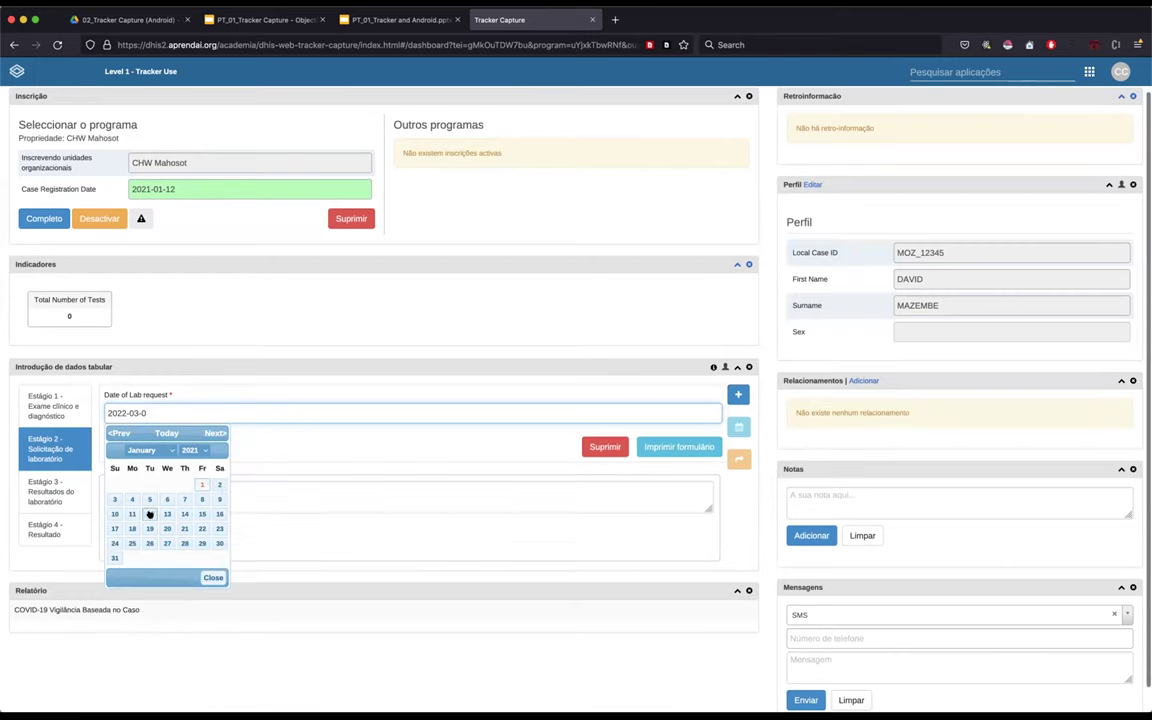
pyautogui.press('Return')
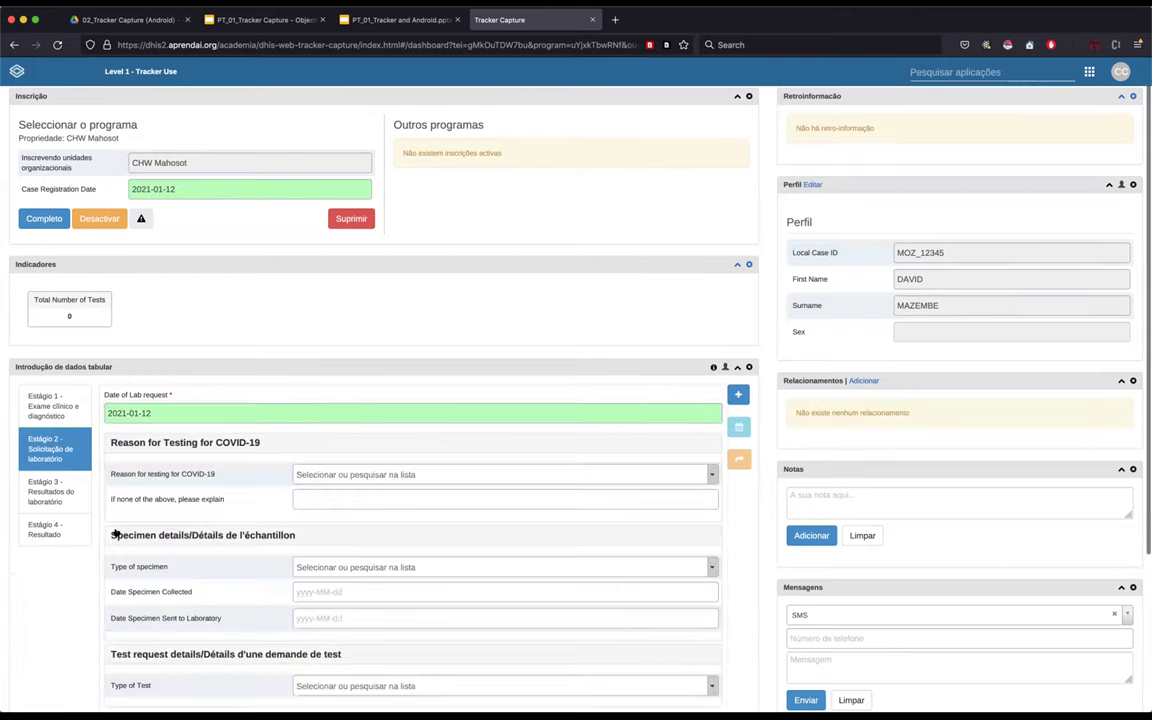
pyautogui.scroll(-1, 226, 352)
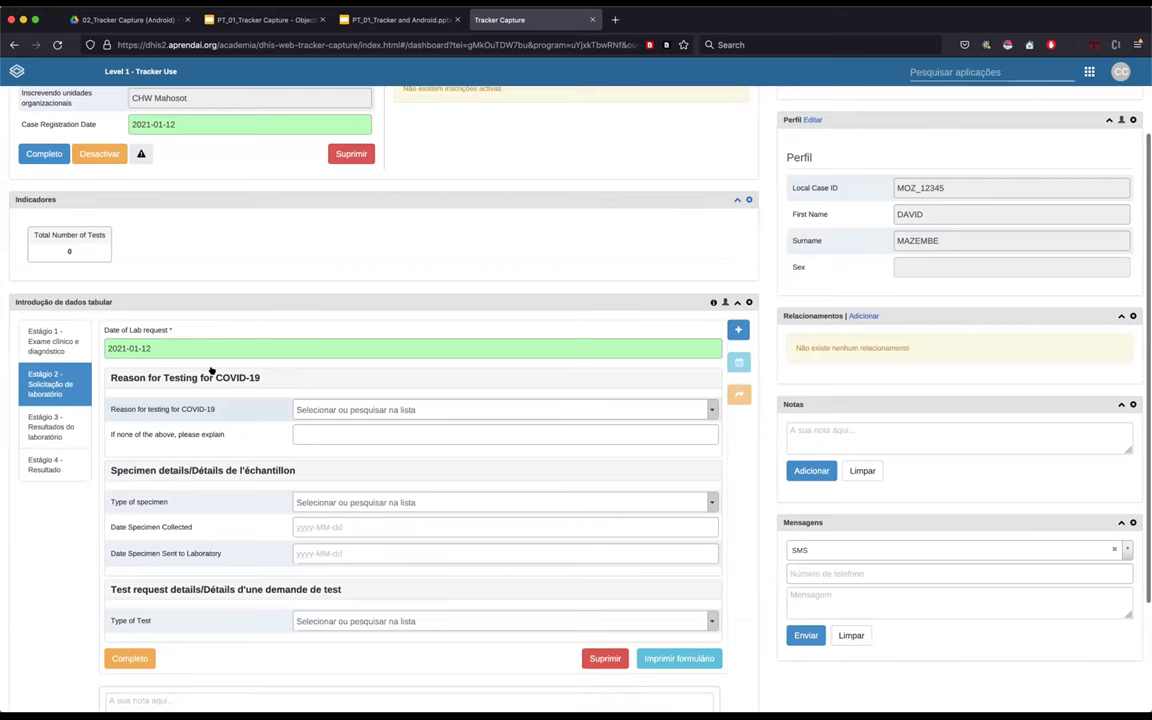
pyautogui.scroll(-2, 211, 370)
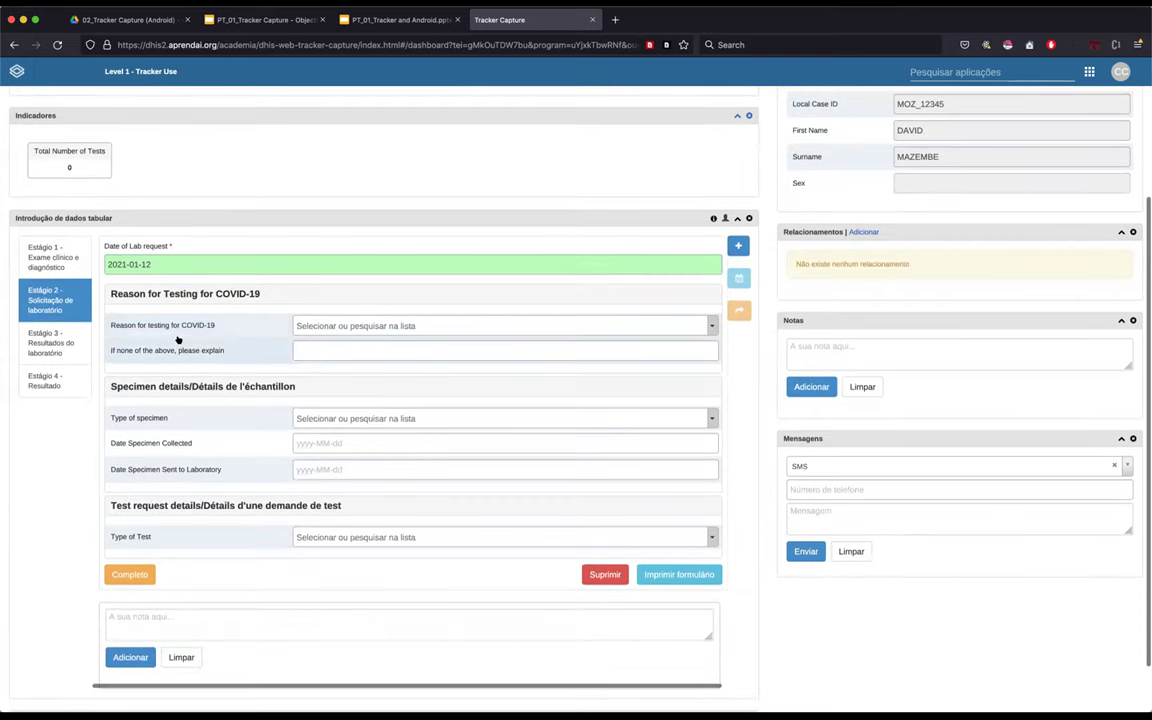
pyautogui.press('super+plus')
pyautogui.press('super+plus')
pyautogui.press('super+plus')
pyautogui.press('super+plus')
pyautogui.press('super+plus')
pyautogui.press('super+plus')
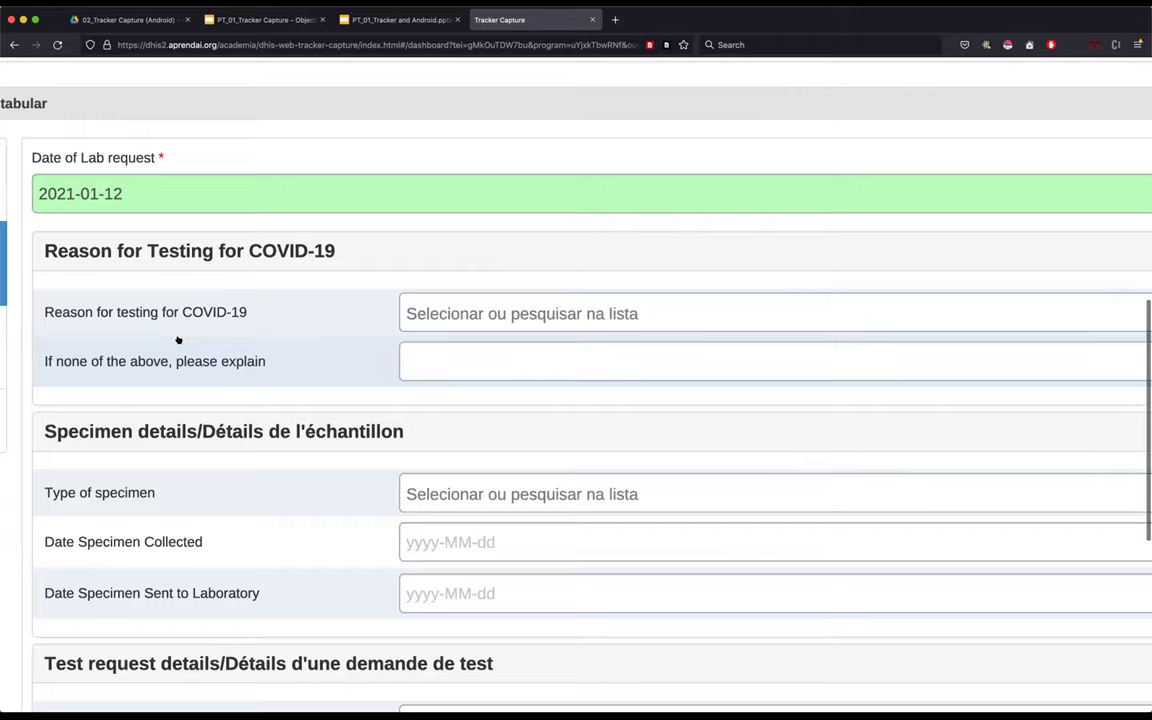
pyautogui.press('super+plus')
pyautogui.press('super+plus')
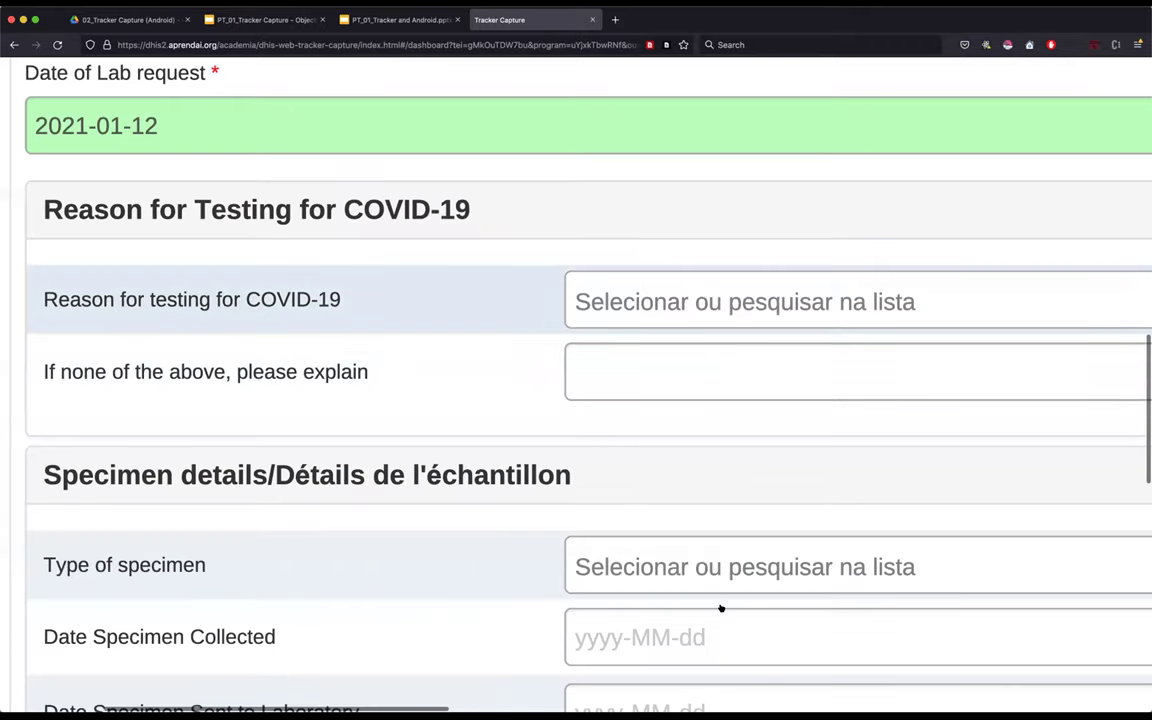
# - Set Reason for testing to 'Ill seeking healthcare due to suspicion of COVID-19' and Type of specimen to Sputum
pyautogui.scroll(-2, 720, 609)
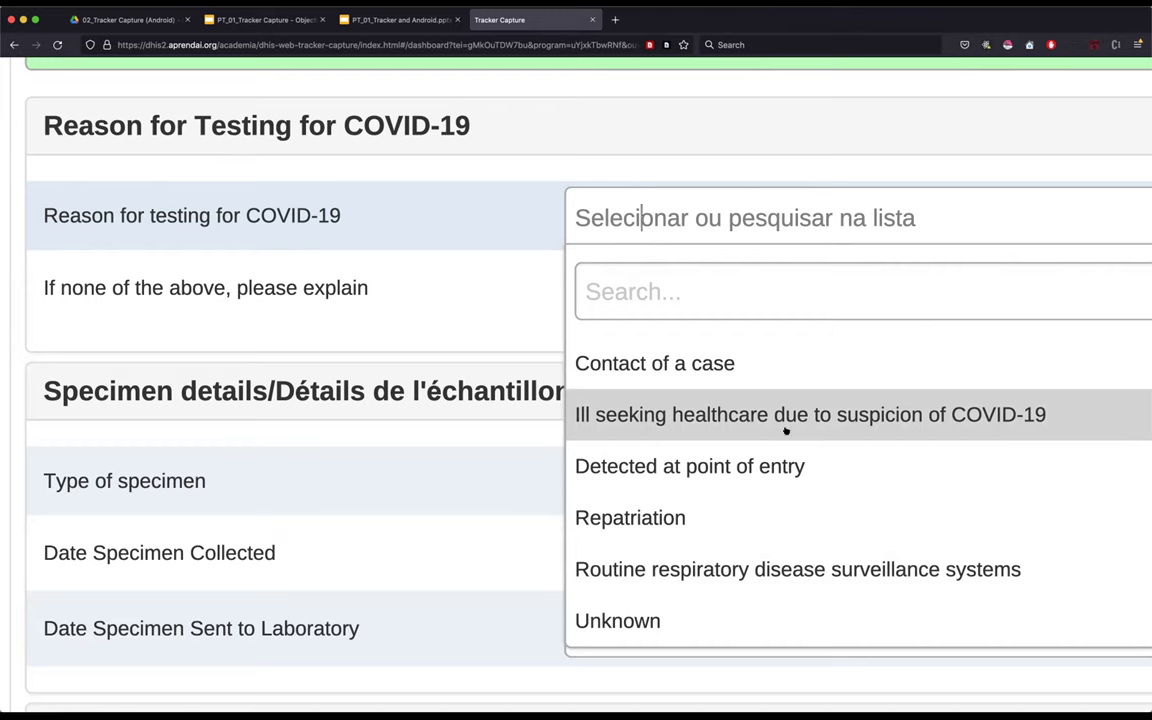
pyautogui.click(684, 416)
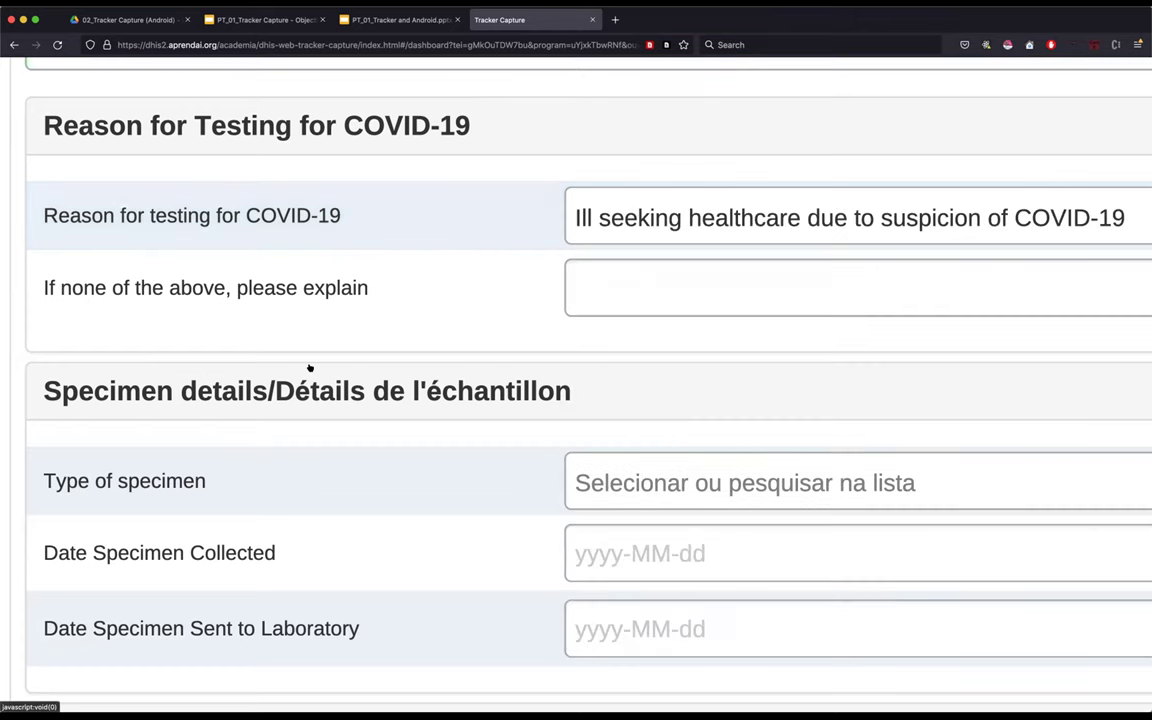
pyautogui.scroll(-2, 159, 310)
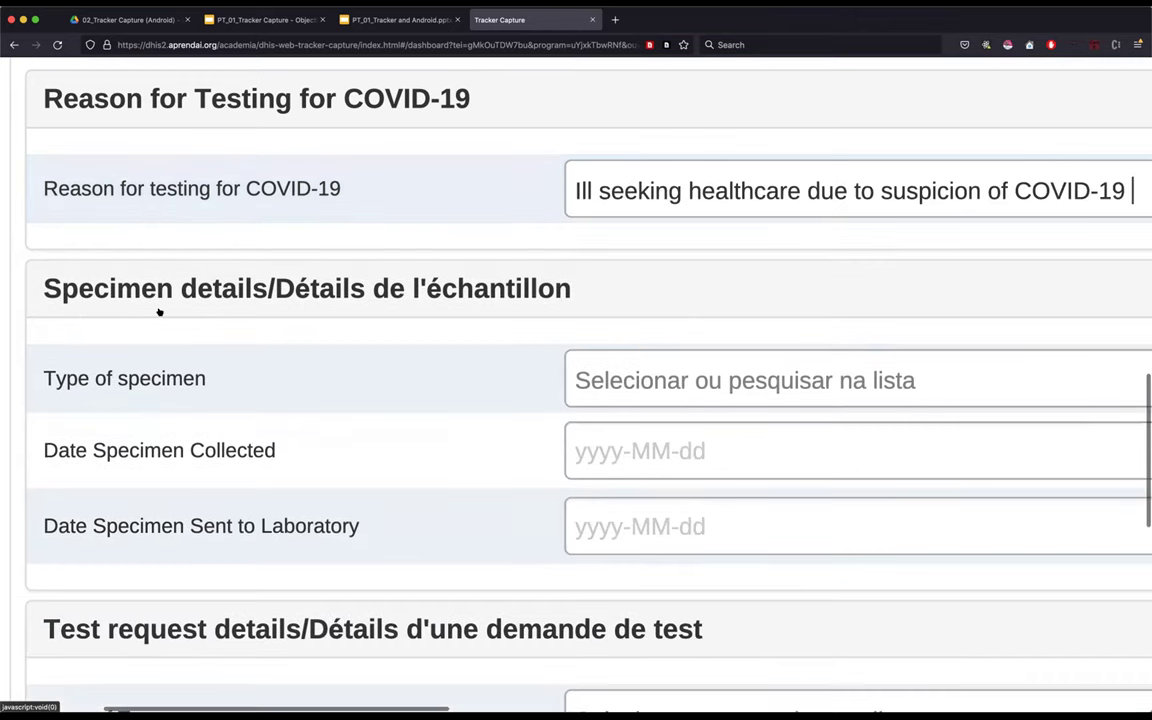
pyautogui.scroll(-1, 400, 330)
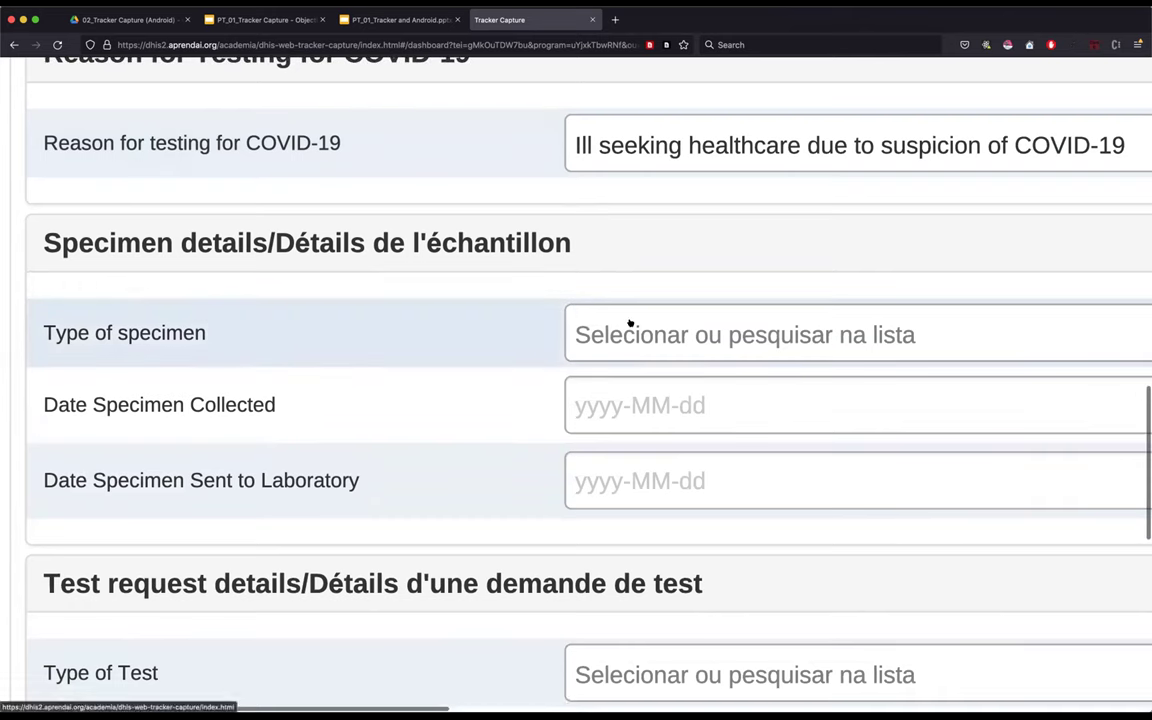
pyautogui.press('super+minus')
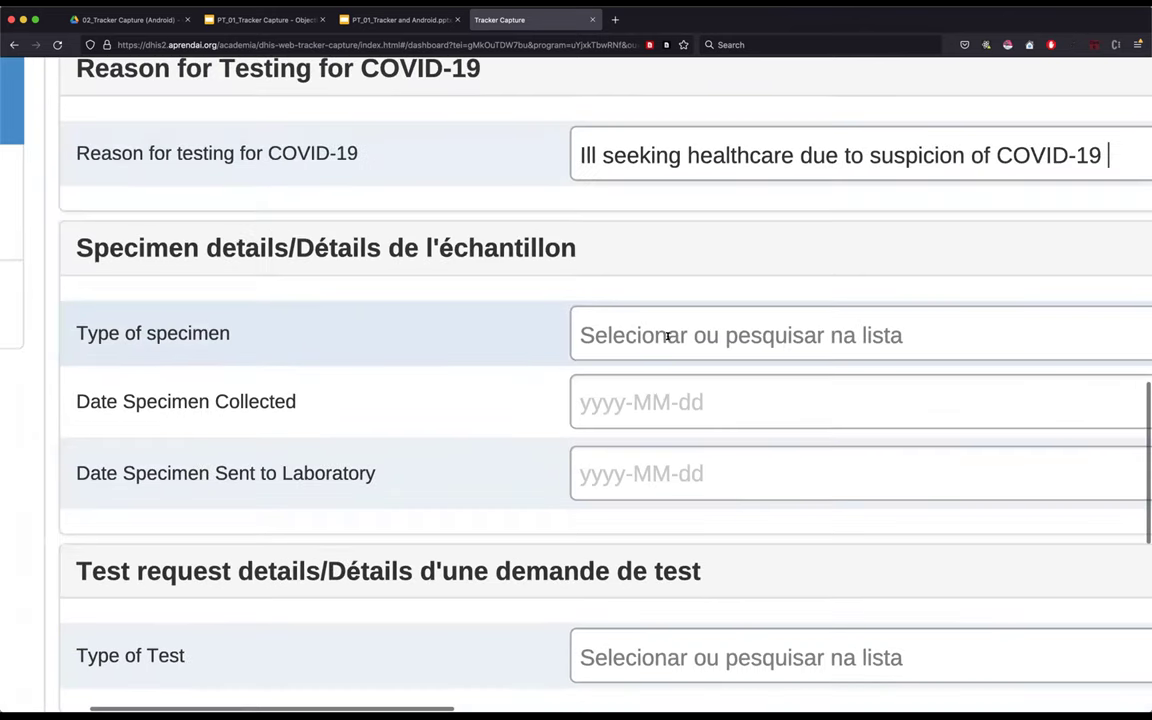
pyautogui.press('super+minus')
pyautogui.press('super+minus')
pyautogui.scroll(-1, 673, 300)
pyautogui.click(673, 300)
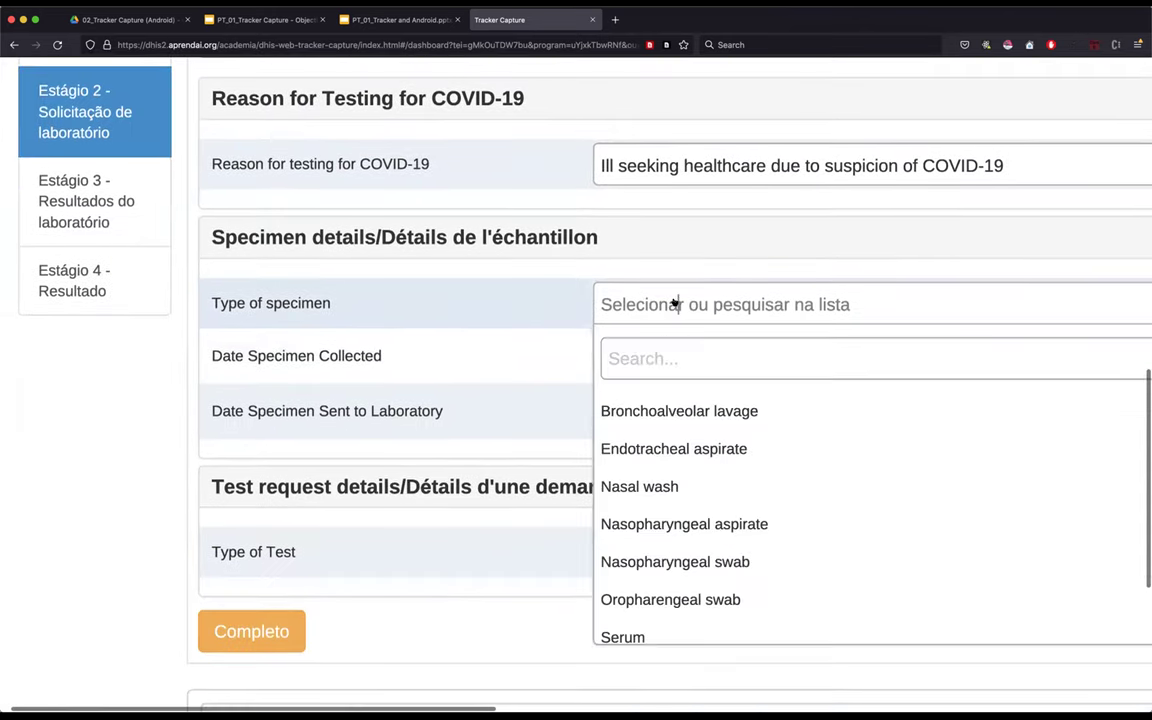
pyautogui.scroll(-1, 680, 476)
pyautogui.scroll(-3, 680, 476)
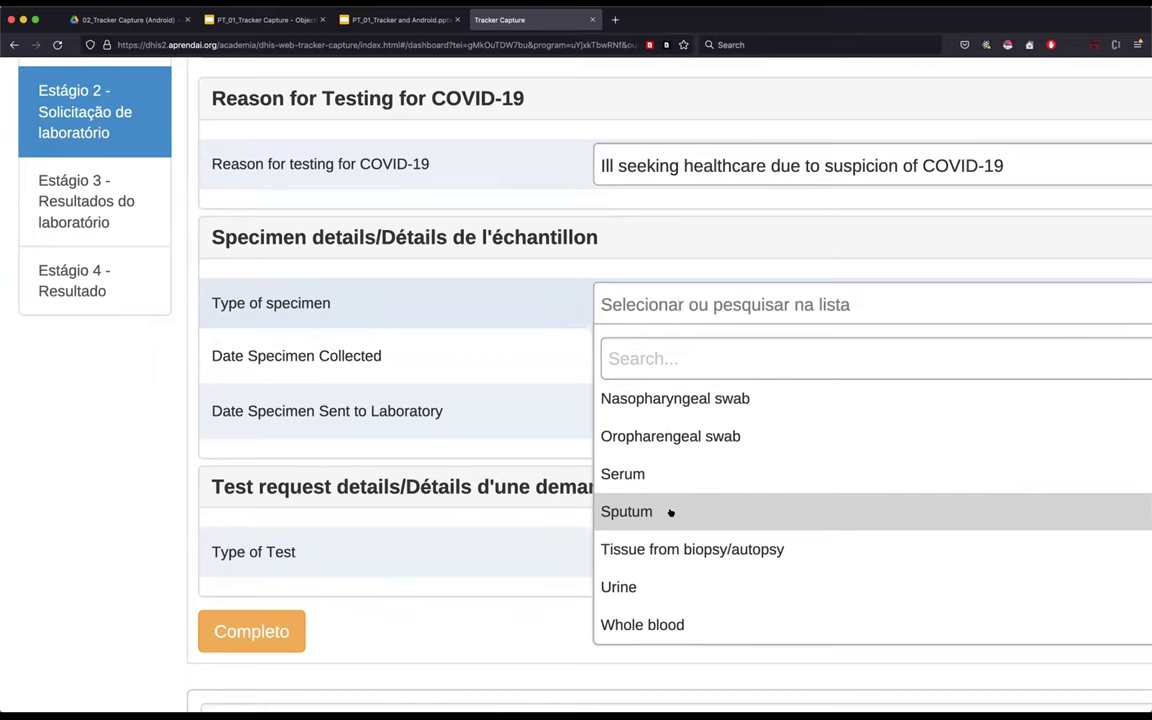
pyautogui.click(671, 512)
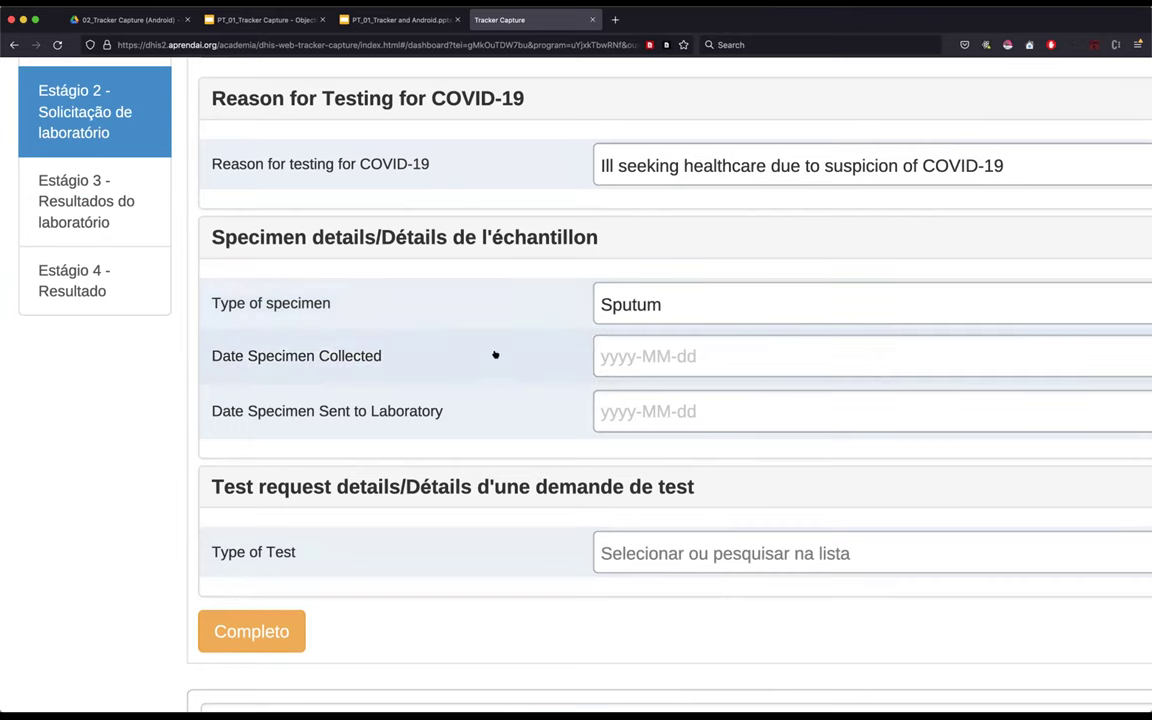
# - Set Date Specimen Collected to 2021-03-12
pyautogui.click(655, 352)
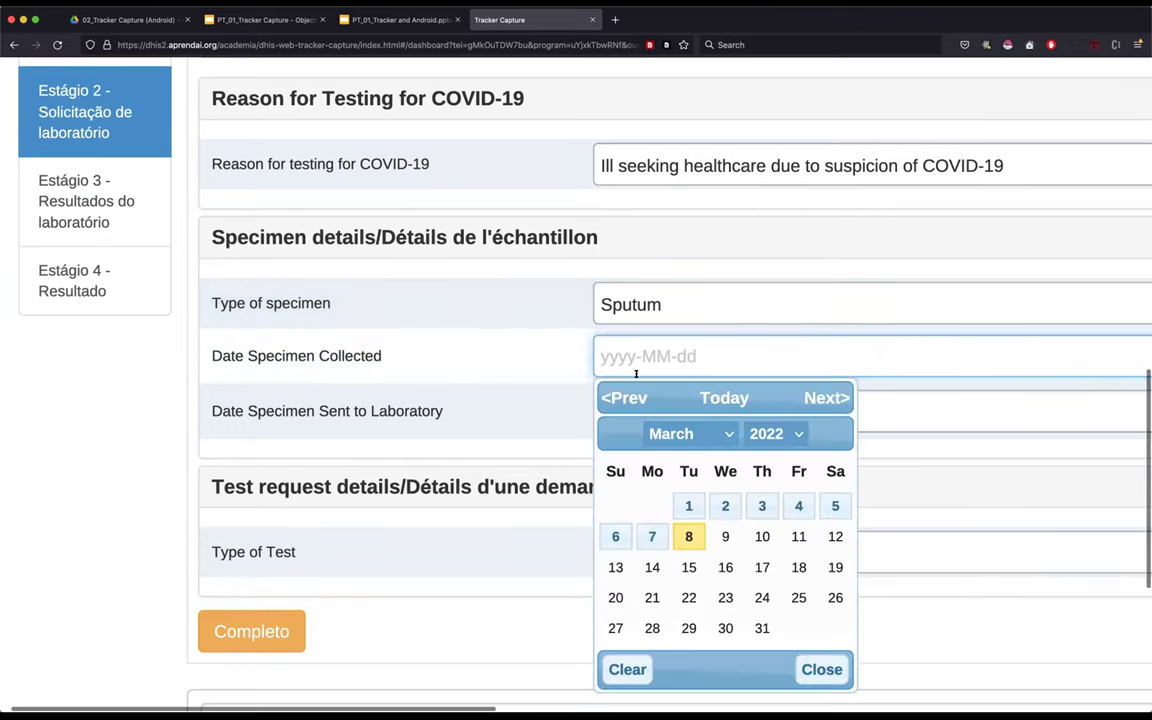
pyautogui.click(789, 430)
pyautogui.scroll(15, 785, 262)
pyautogui.scroll(-20, 789, 236)
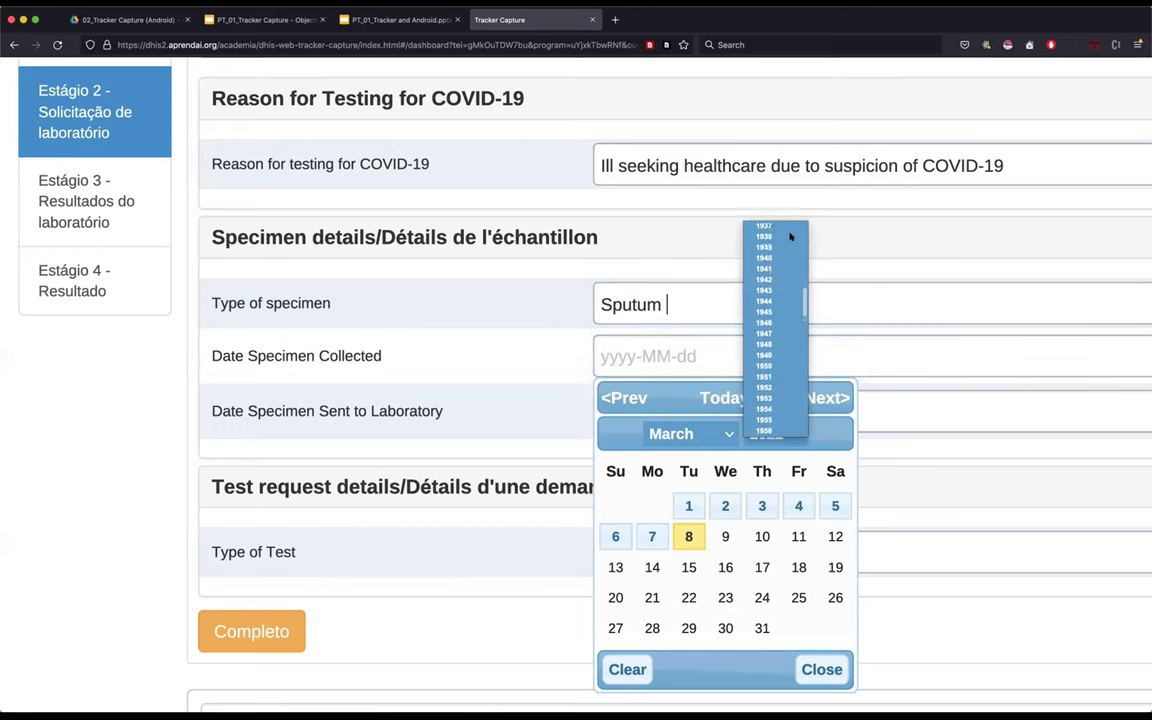
pyautogui.click(780, 420)
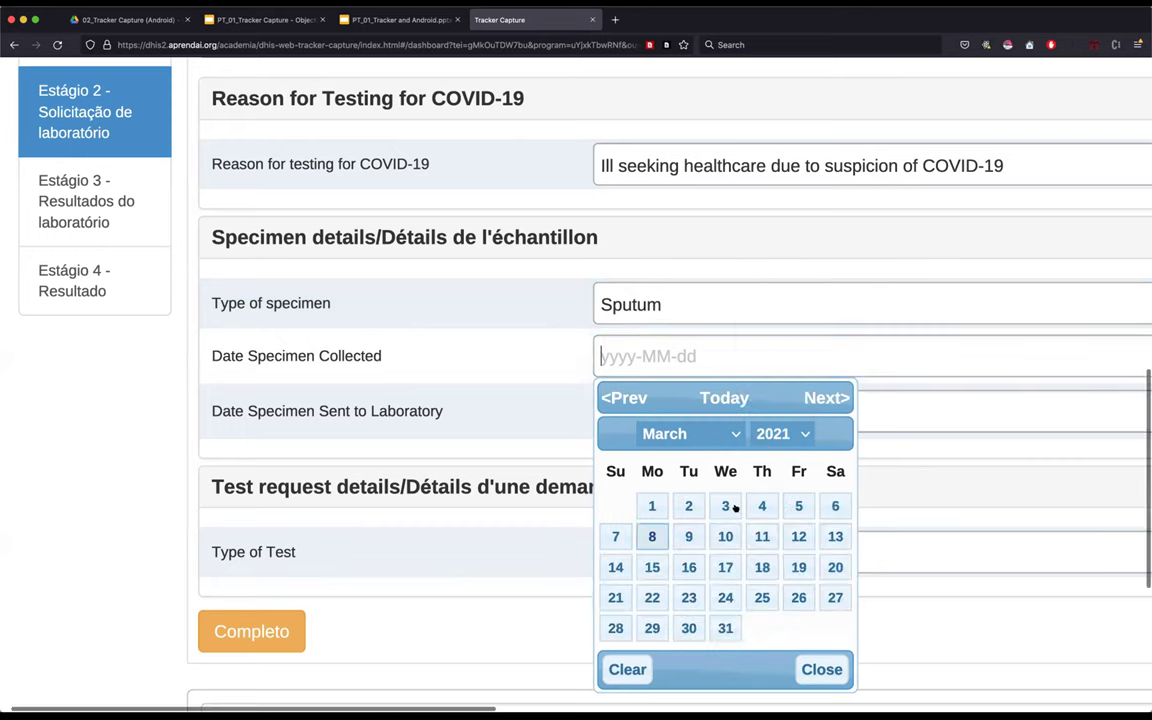
pyautogui.click(798, 536)
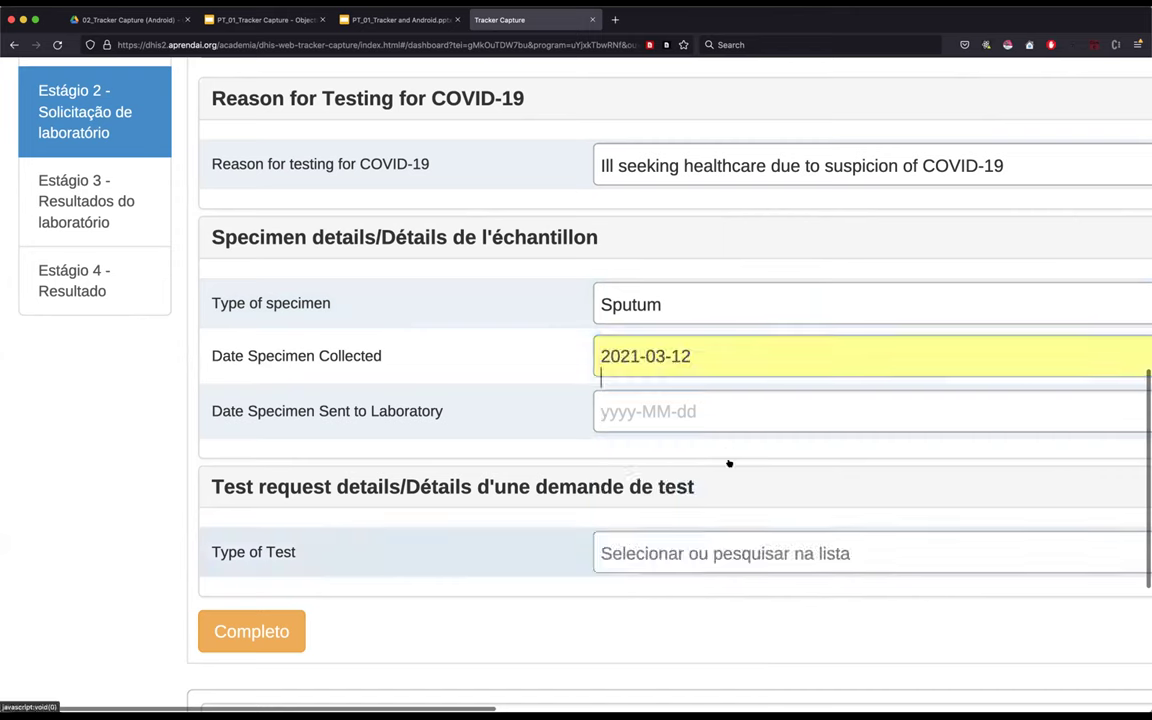
# - Set Date Specimen Sent to Laboratory to 2021-01-13
pyautogui.click(649, 413)
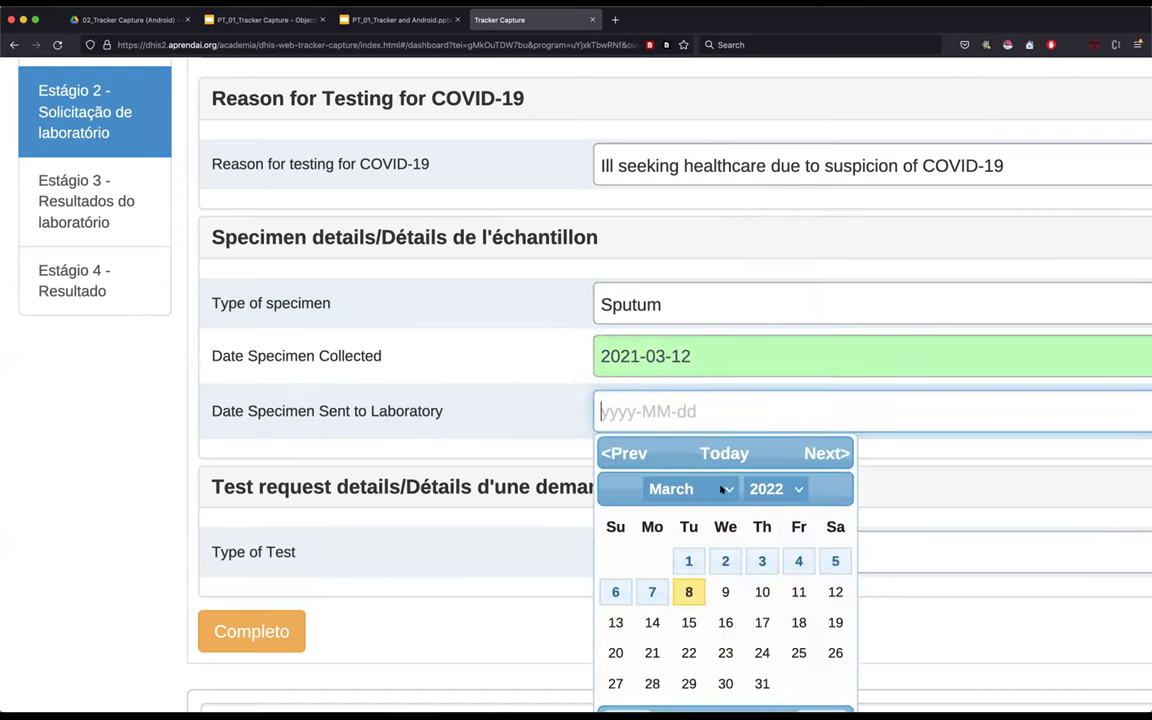
pyautogui.click(766, 488)
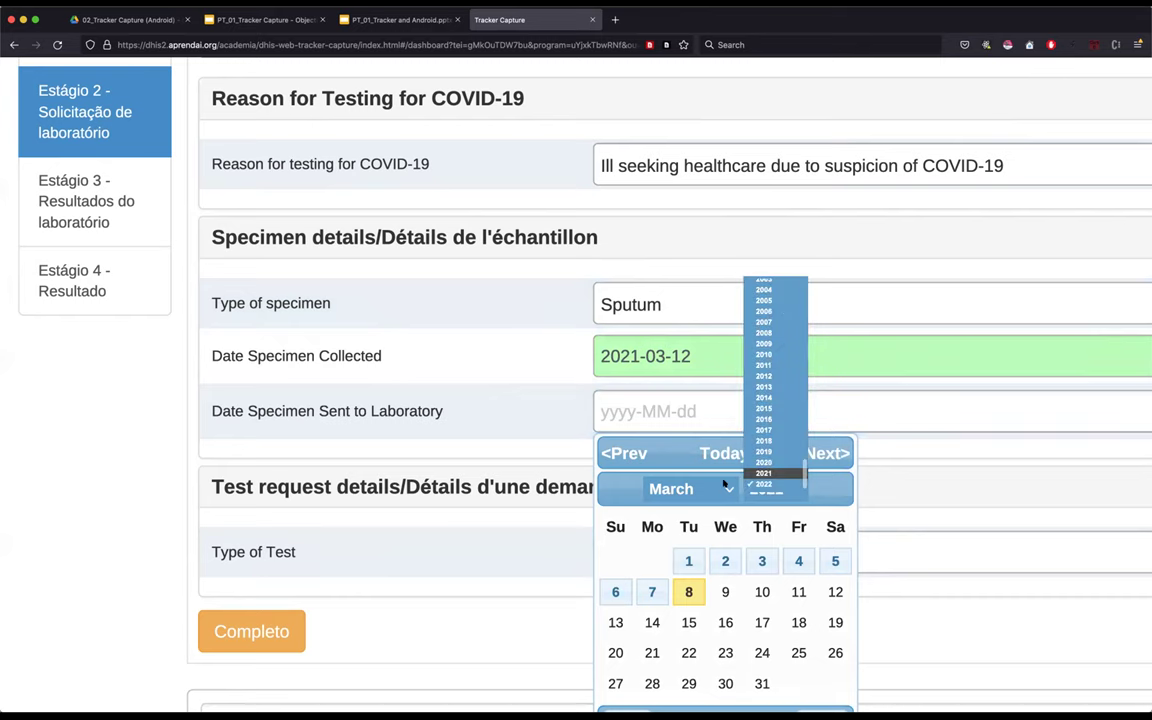
pyautogui.click(761, 471)
pyautogui.click(723, 485)
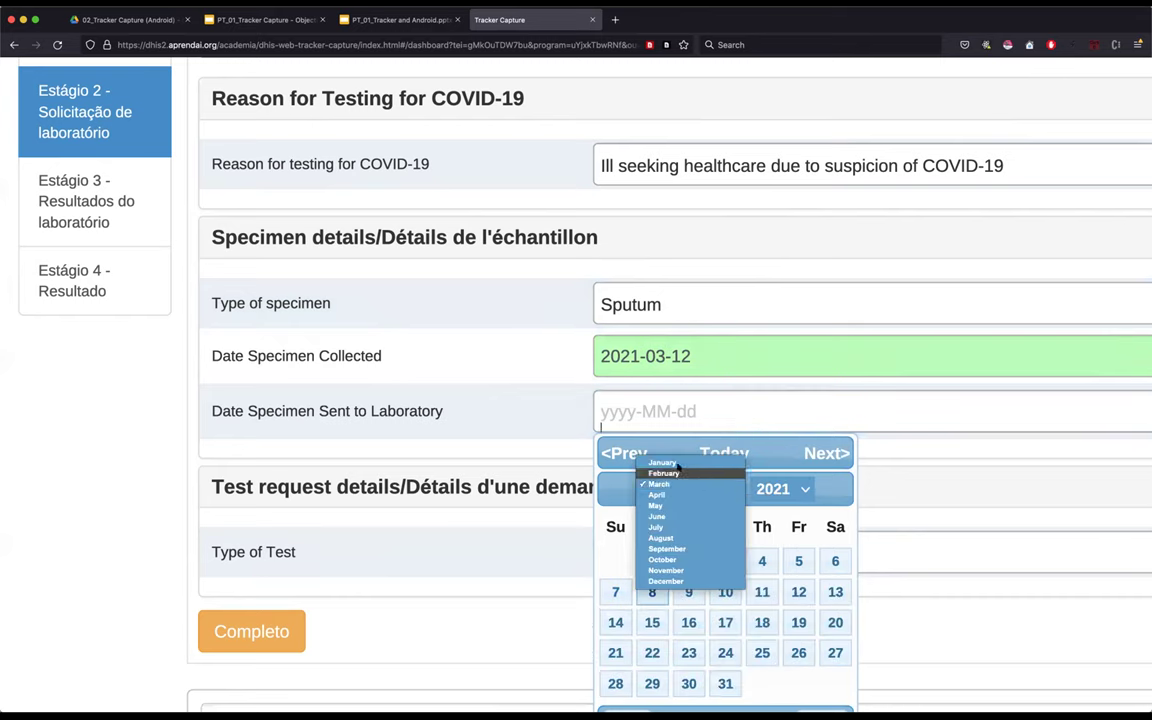
pyautogui.click(690, 473)
pyautogui.click(708, 490)
pyautogui.click(655, 473)
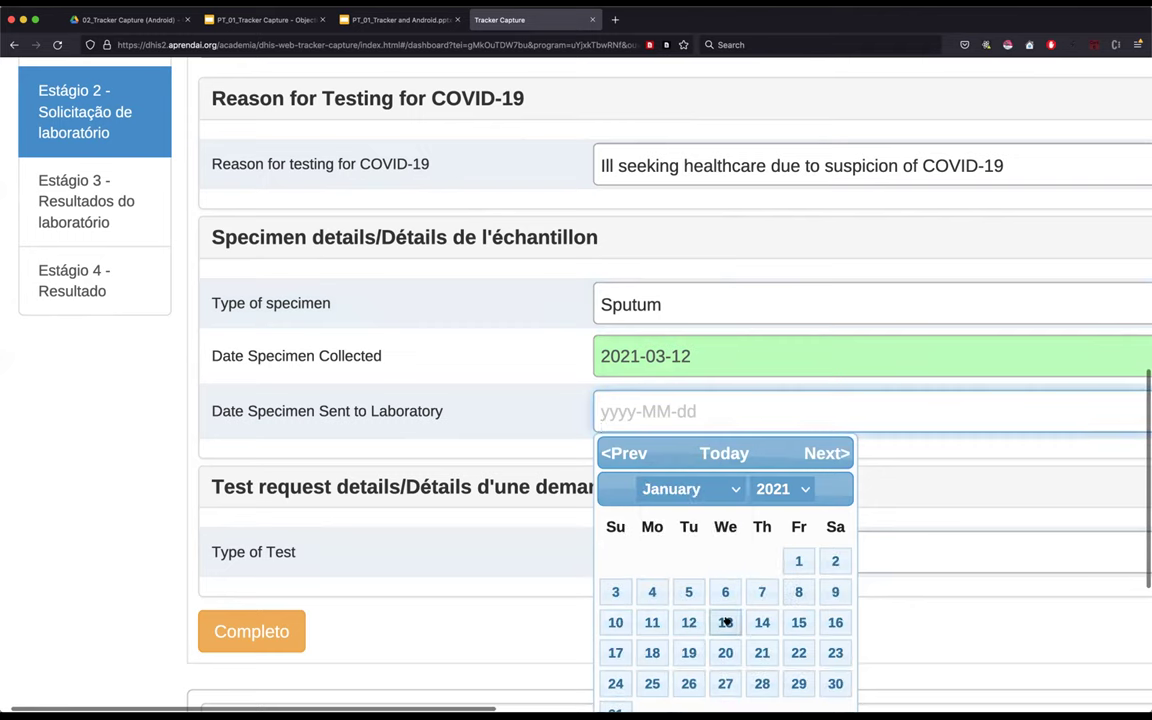
pyautogui.click(725, 620)
pyautogui.scroll(-3, 148, 528)
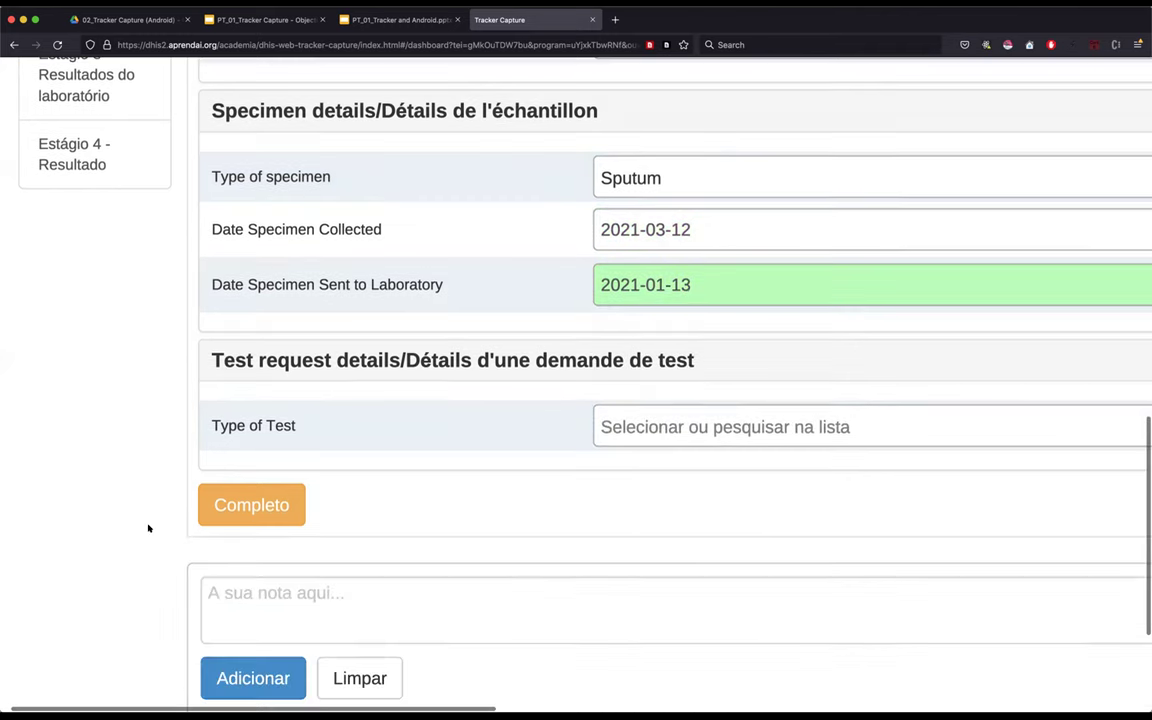
# - Choose PCR as the lab request's Type of Test
pyautogui.click(673, 424)
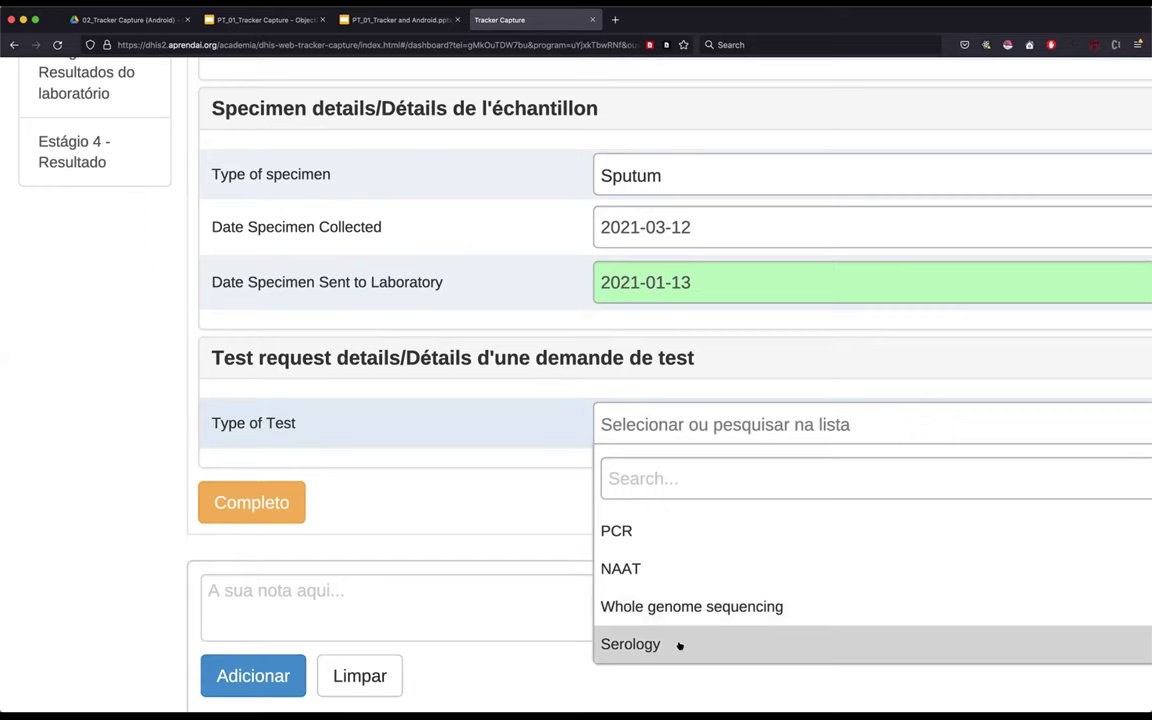
pyautogui.click(645, 533)
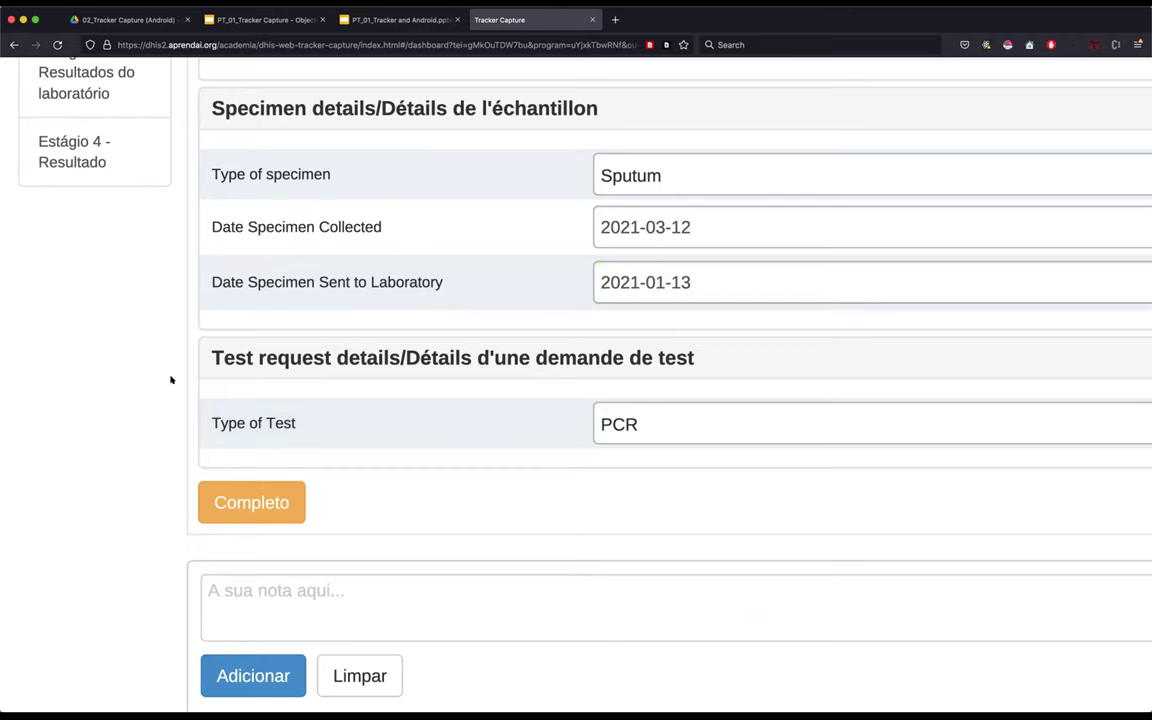
pyautogui.scroll(-2, 171, 380)
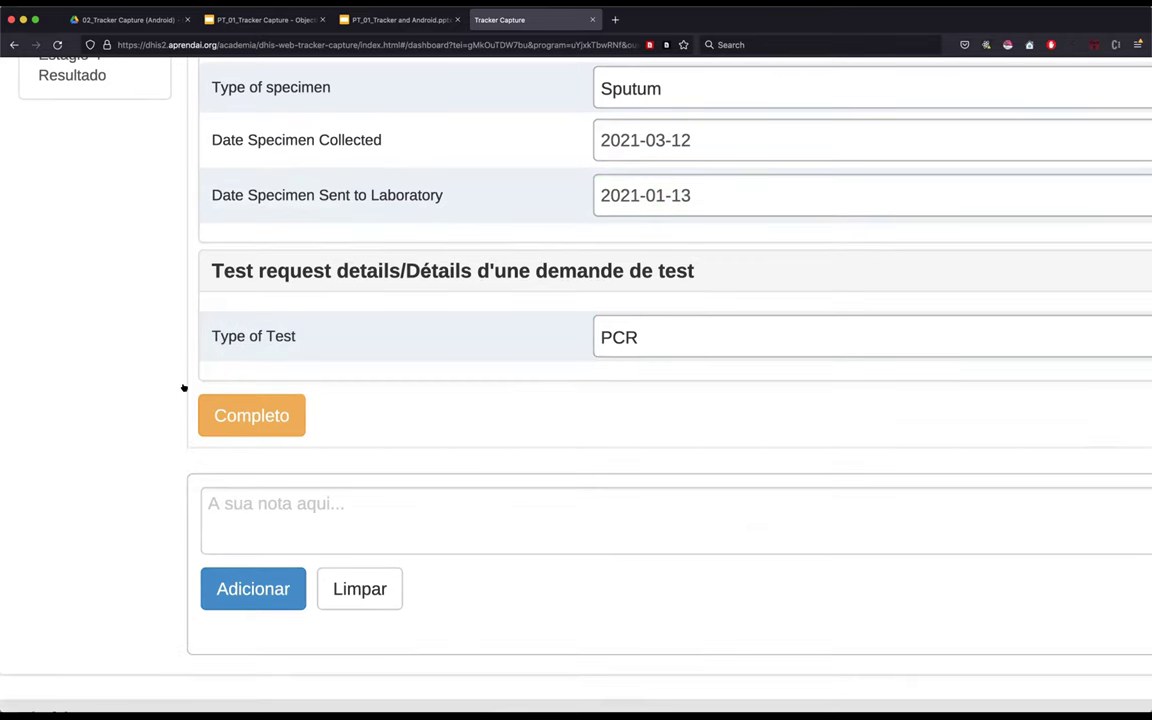
pyautogui.scroll(2, 411, 461)
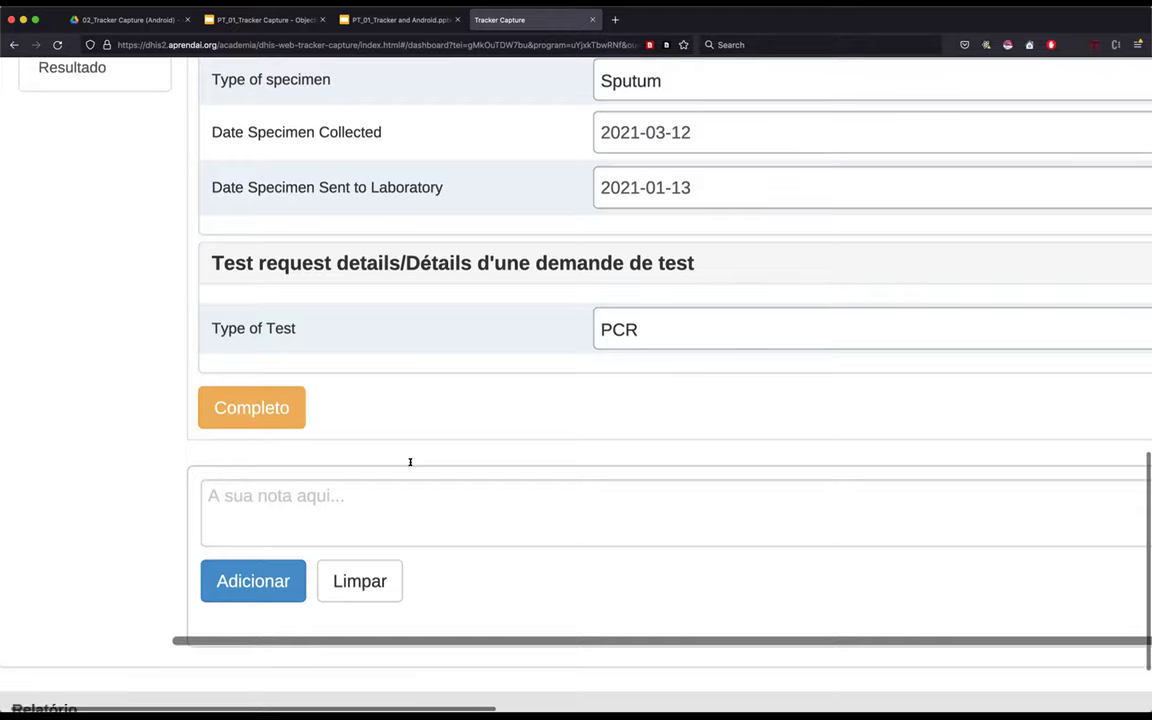
pyautogui.scroll(4, 606, 297)
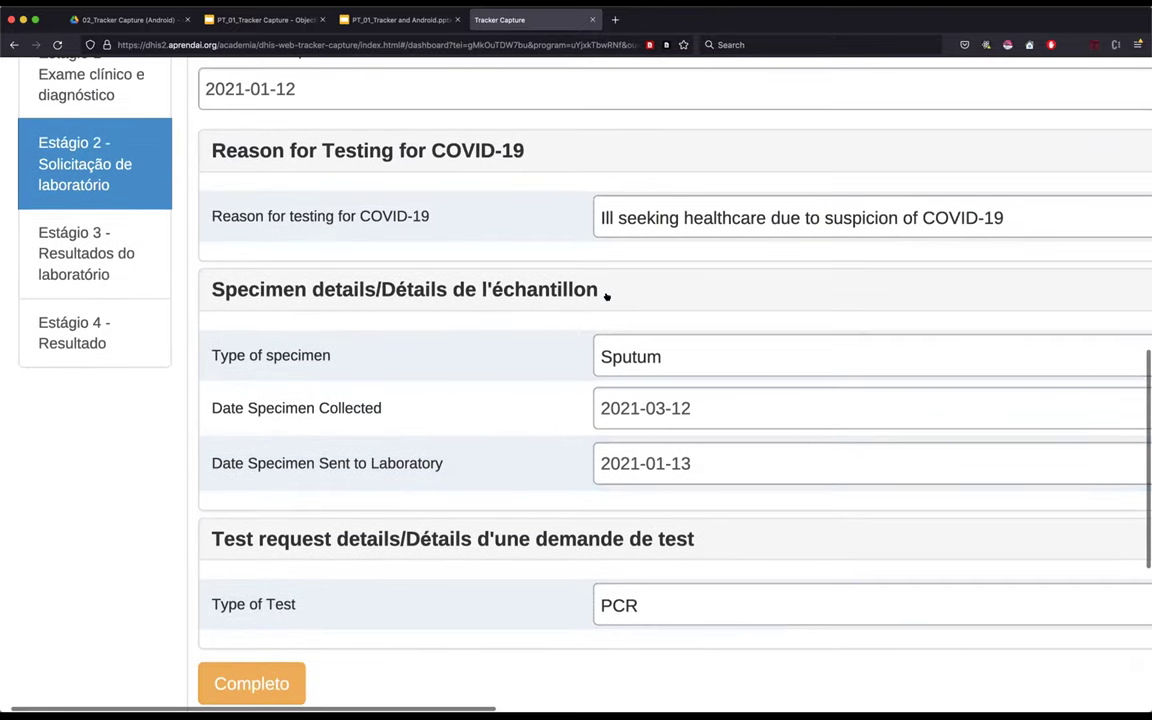
pyautogui.scroll(-2, 720, 437)
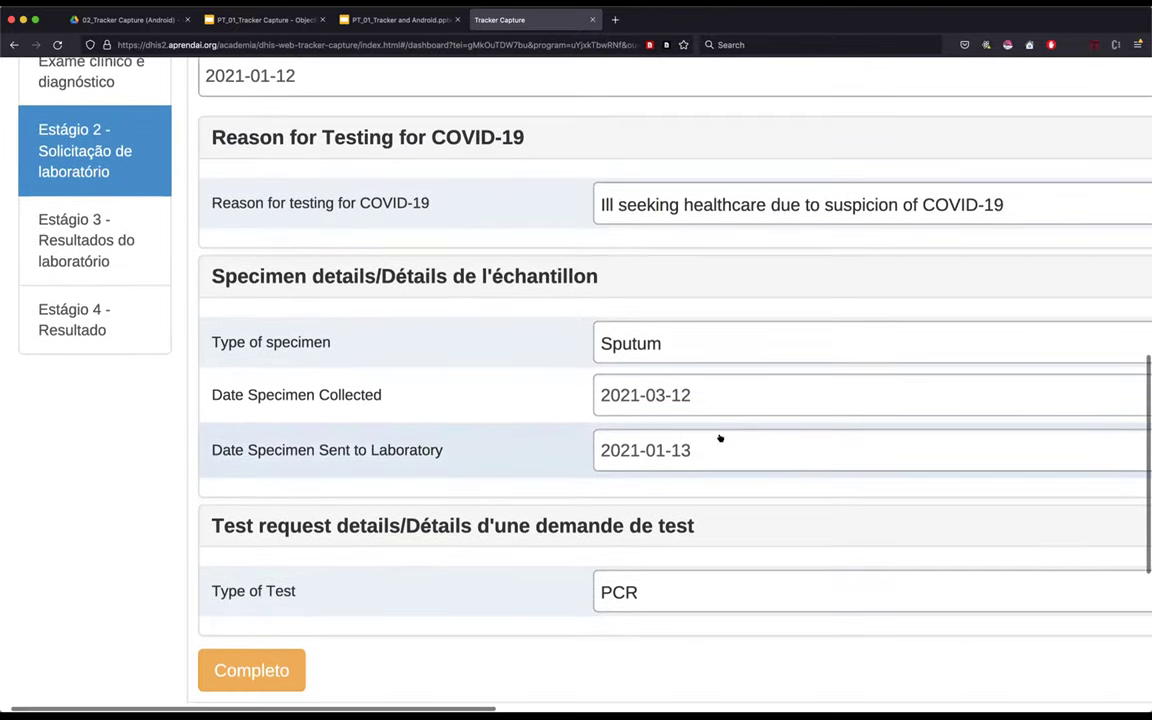
pyautogui.scroll(-1, 721, 460)
pyautogui.scroll(3, 720, 468)
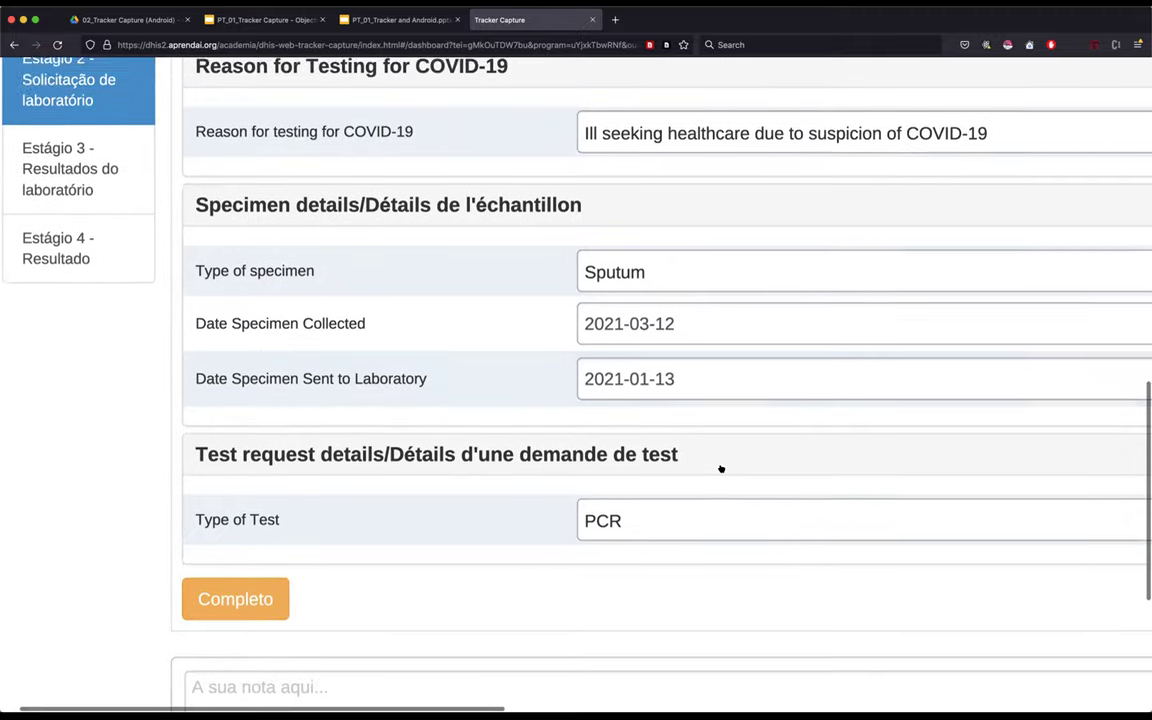
pyautogui.scroll(1, 720, 468)
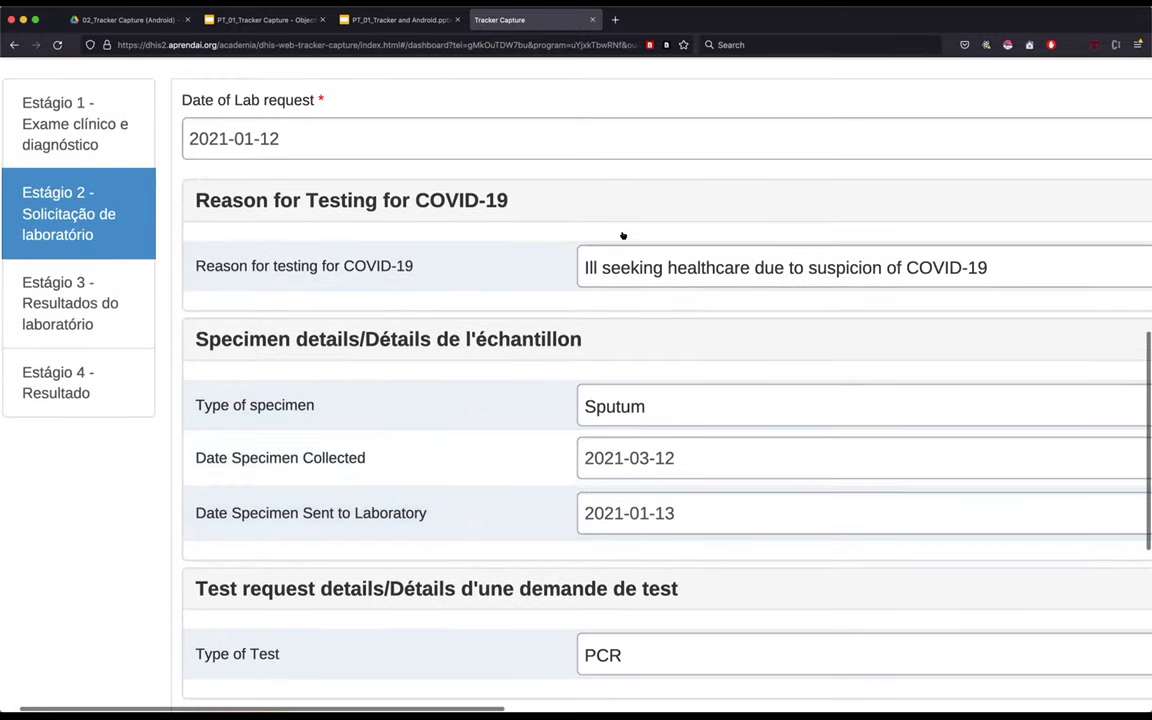
pyautogui.scroll(-1, 620, 565)
pyautogui.scroll(-3, 620, 565)
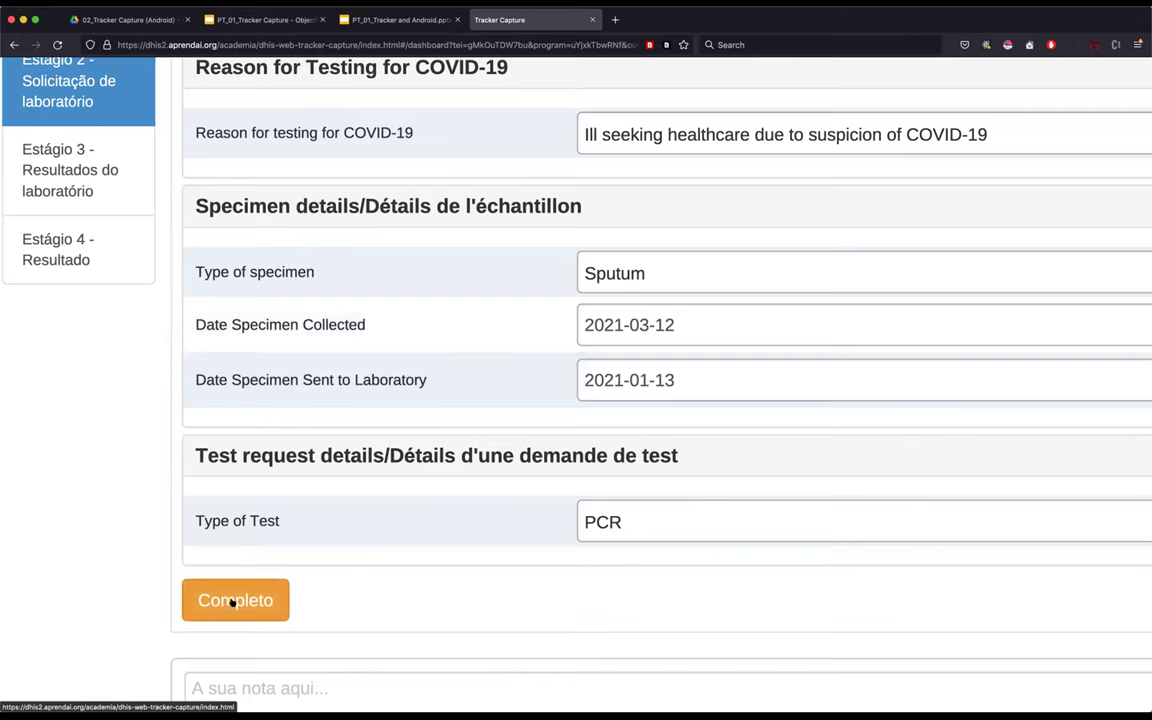
pyautogui.scroll(1, 190, 390)
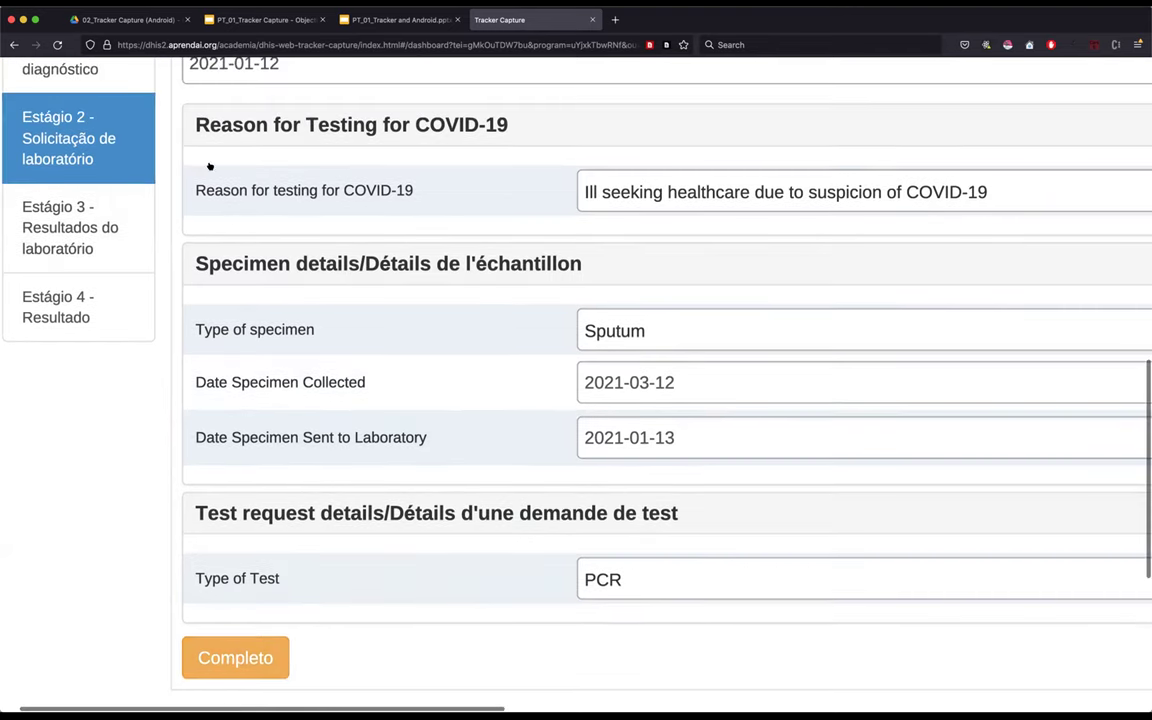
pyautogui.scroll(1, 404, 193)
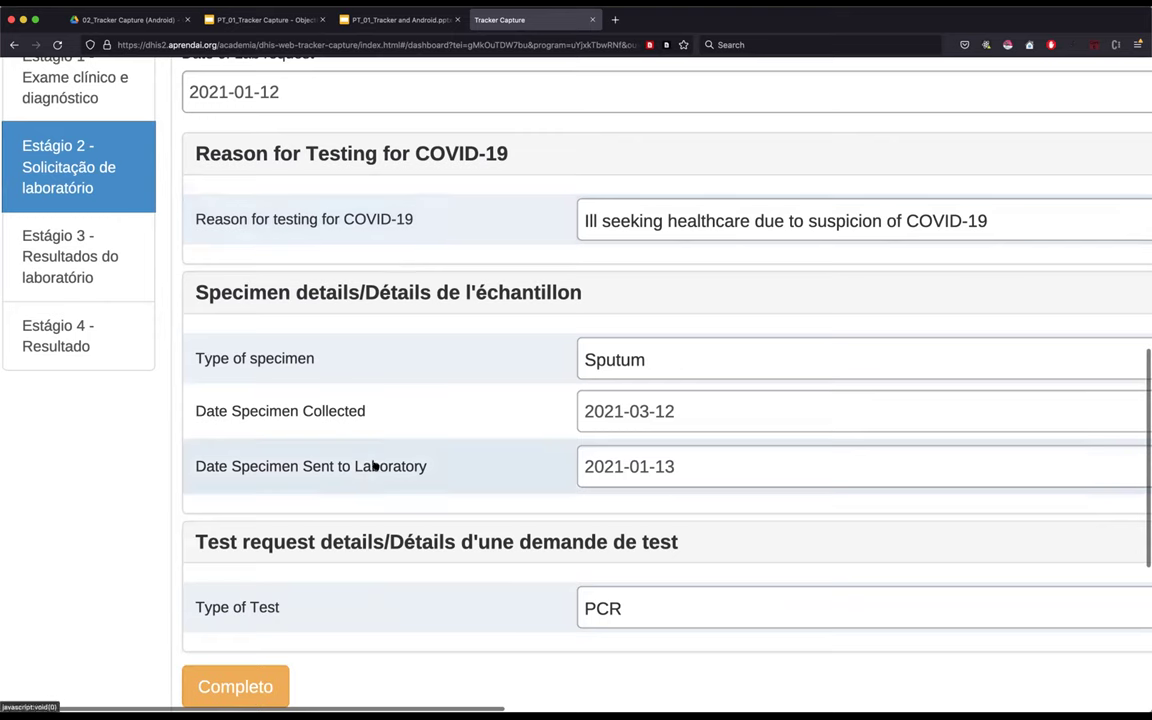
pyautogui.scroll(-1, 373, 465)
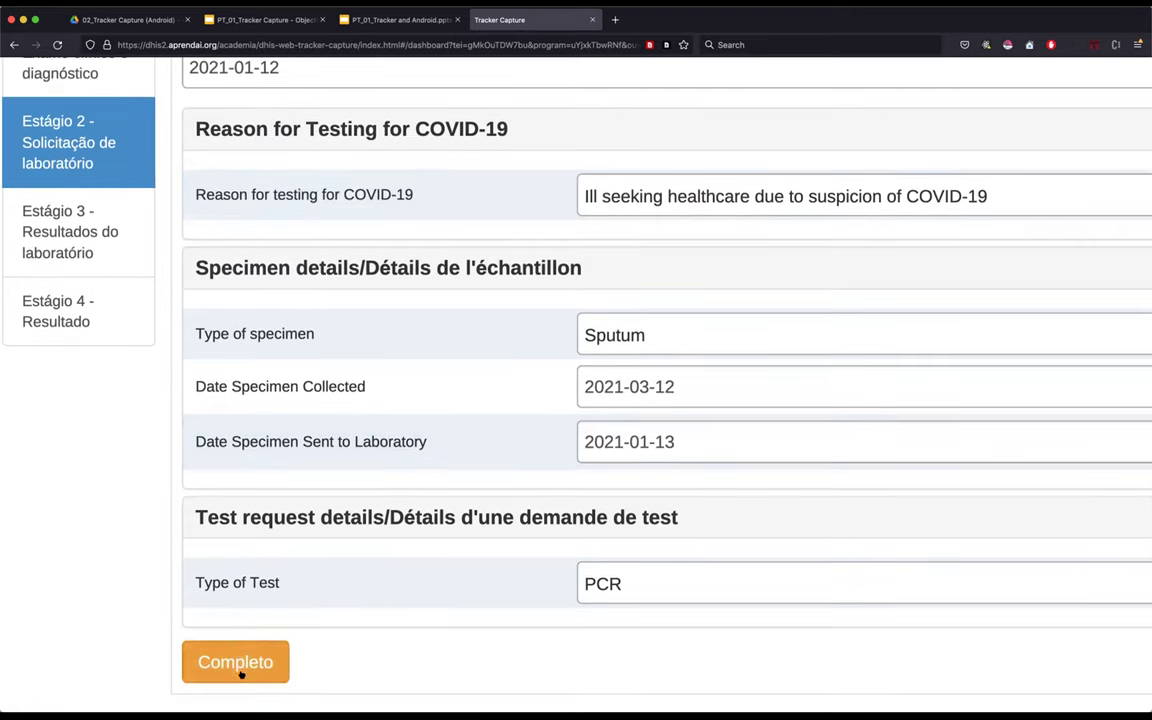
# - Complete the Stage 2 lab request and switch to the Estágio 3 lab results stage
pyautogui.click(238, 660)
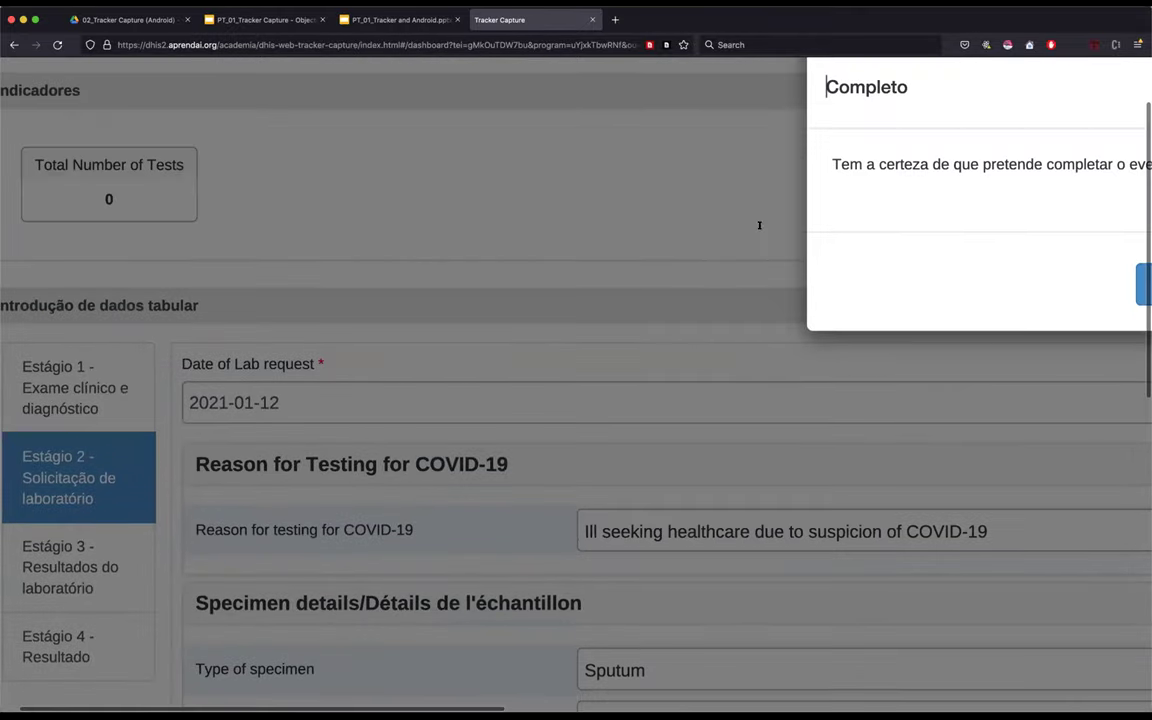
pyautogui.press('Return')
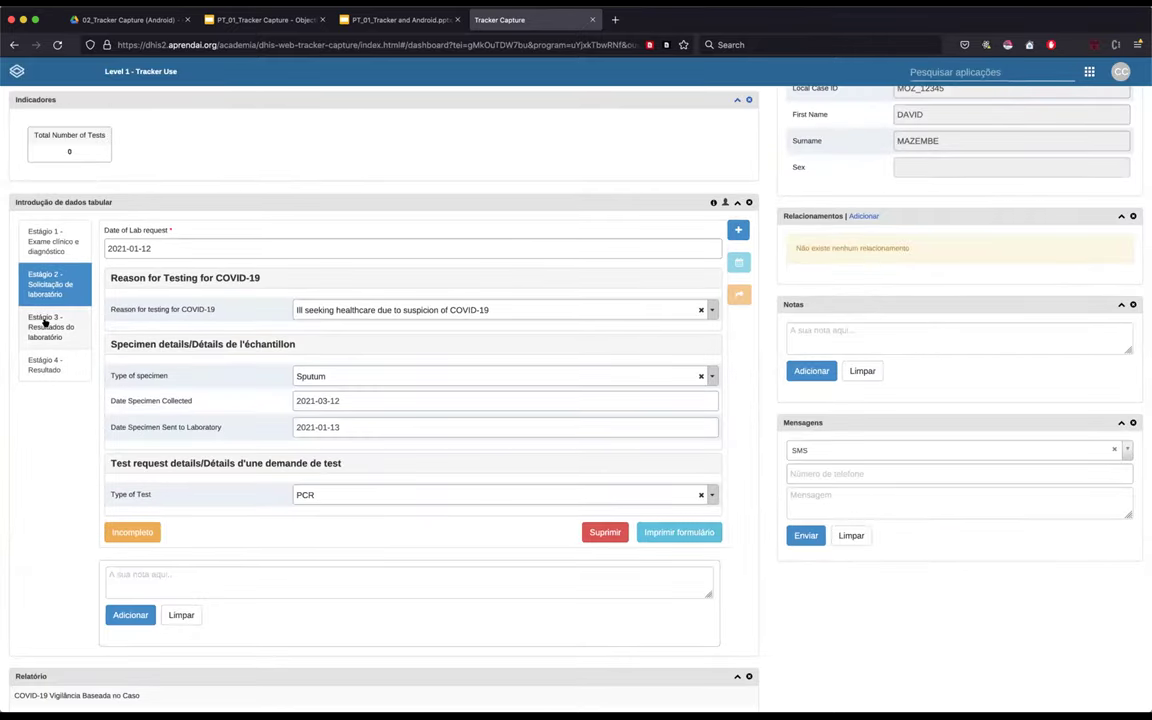
pyautogui.click(45, 322)
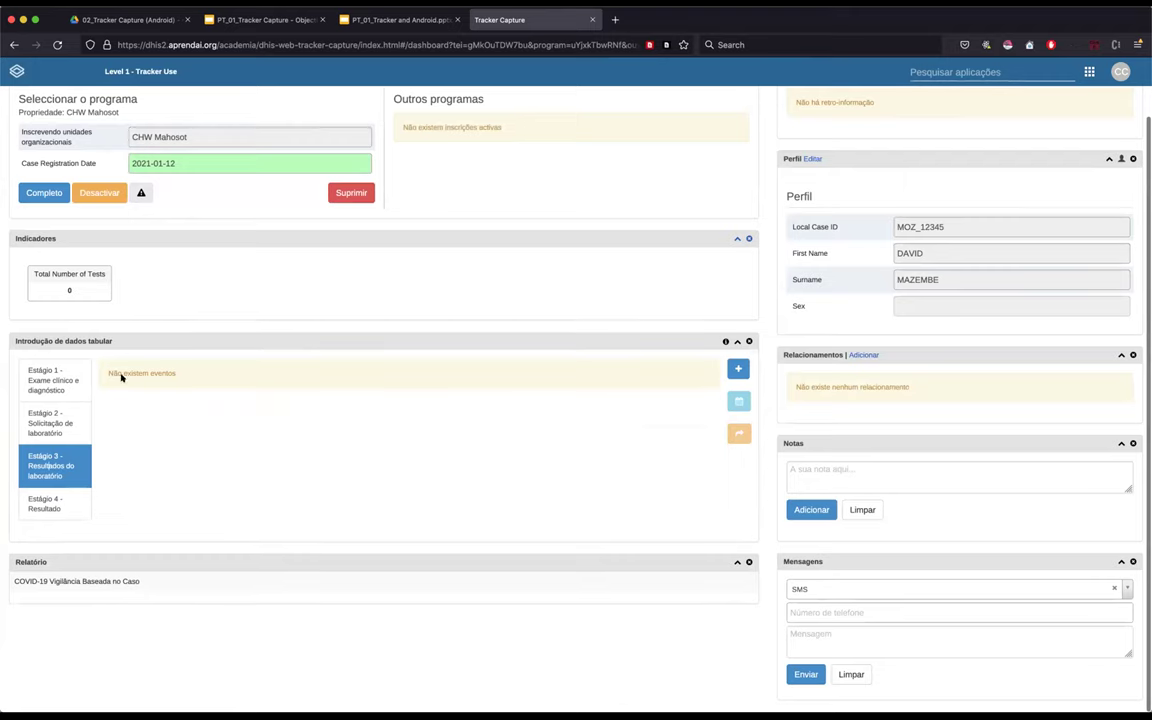
# - Add and save a new Stage 3 lab results event with report date 2021-01-15
pyautogui.click(737, 368)
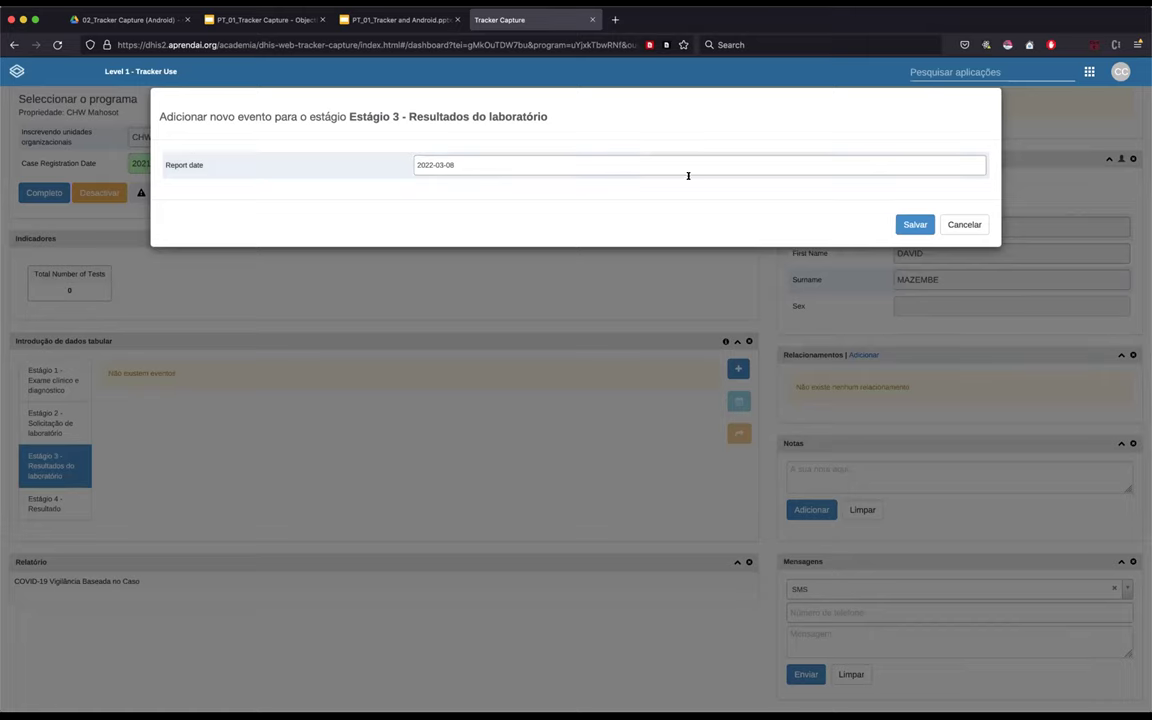
pyautogui.click(913, 224)
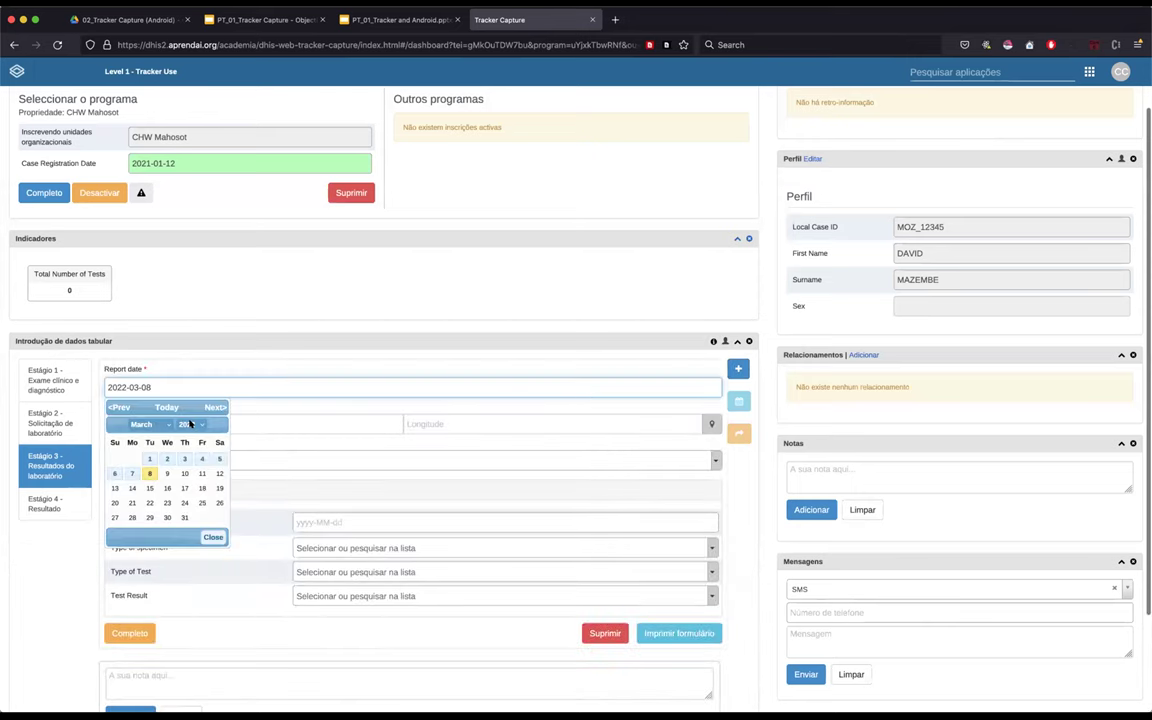
pyautogui.click(186, 424)
pyautogui.click(190, 405)
pyautogui.click(150, 424)
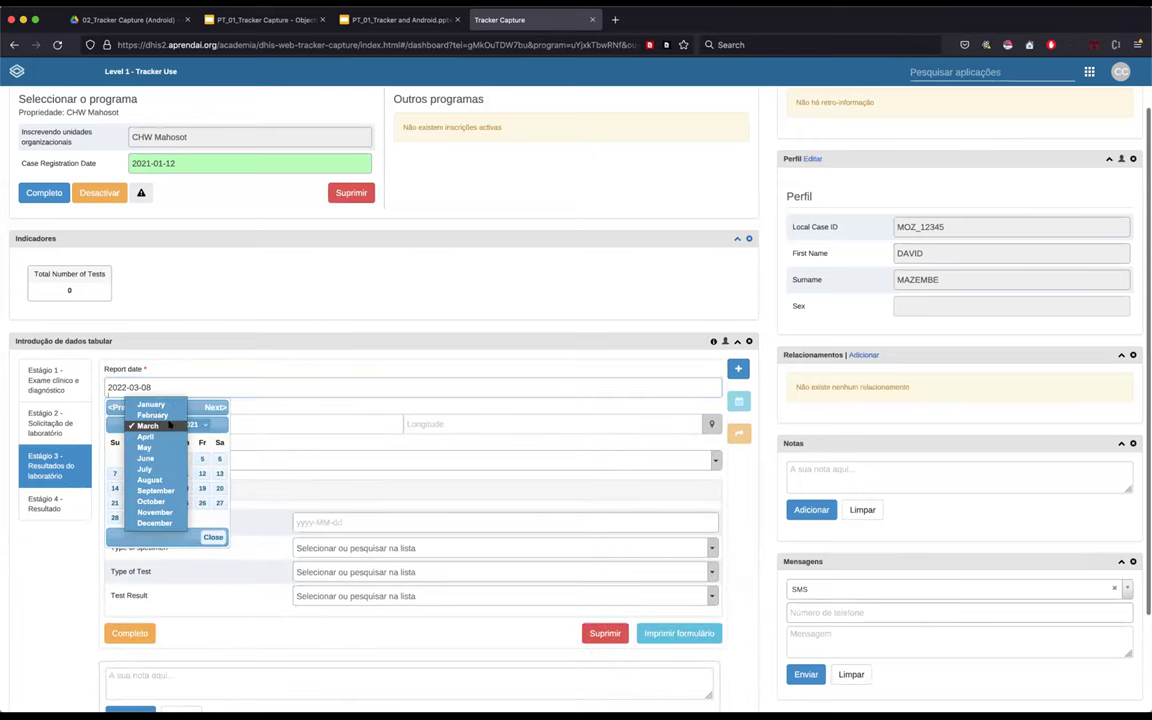
pyautogui.click(159, 405)
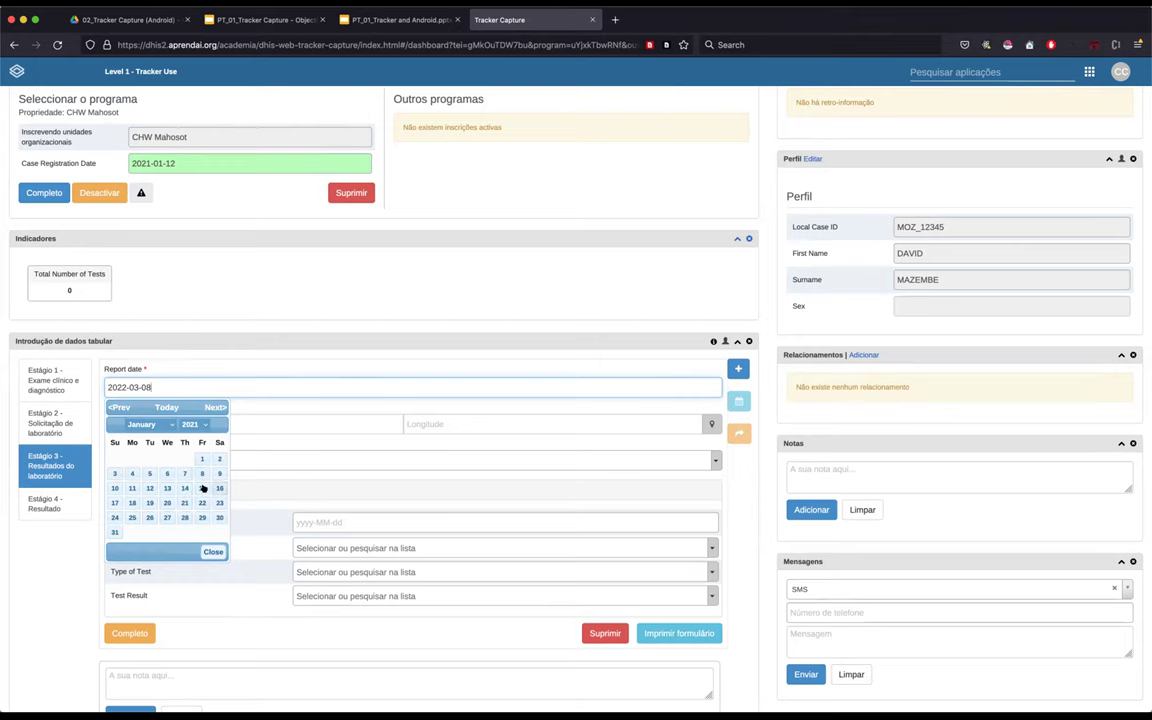
pyautogui.click(203, 487)
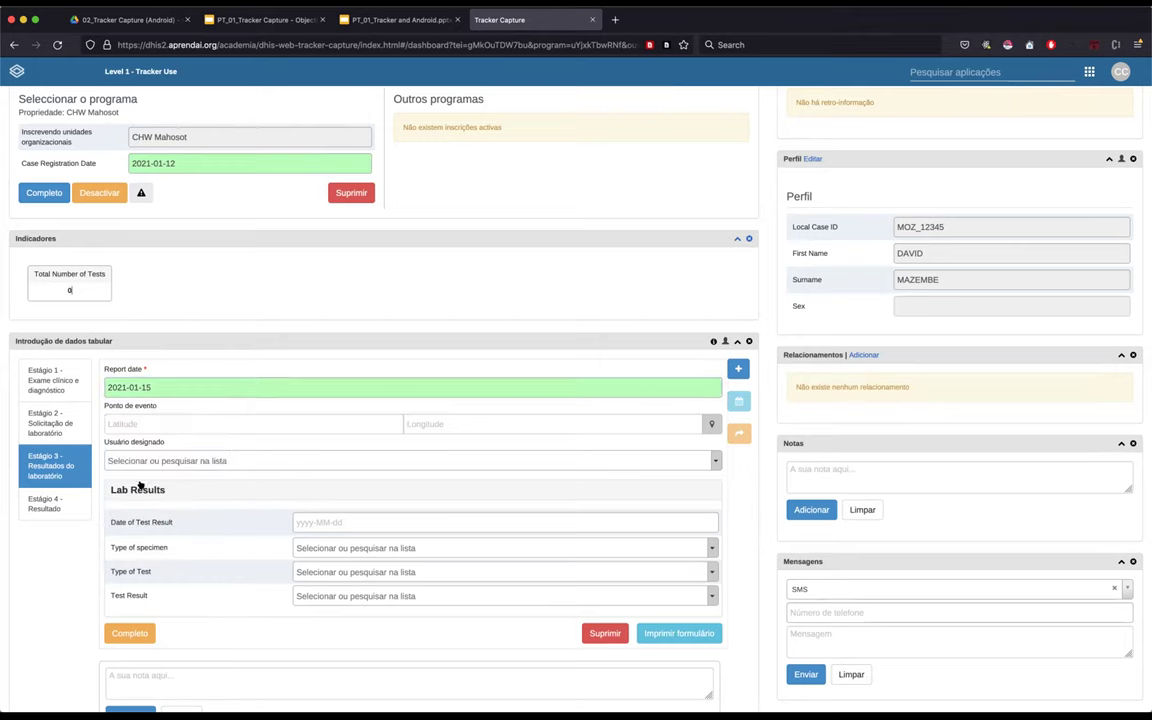
pyautogui.scroll(-1, 228, 489)
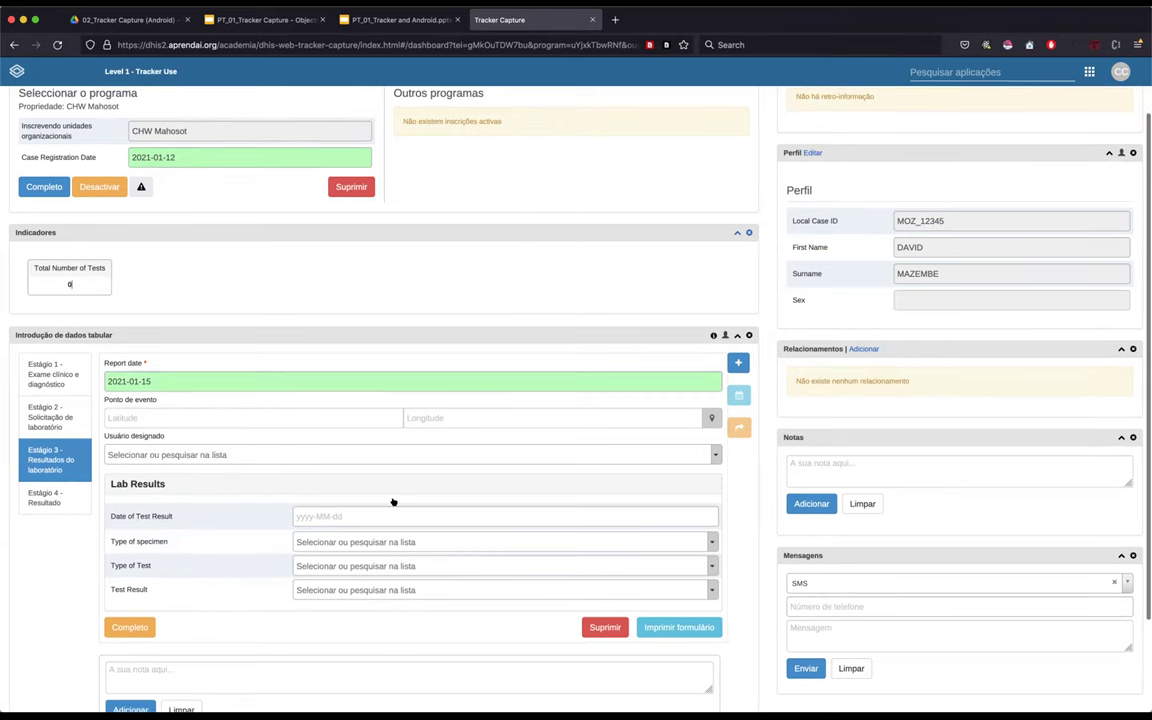
pyautogui.scroll(-3, 395, 495)
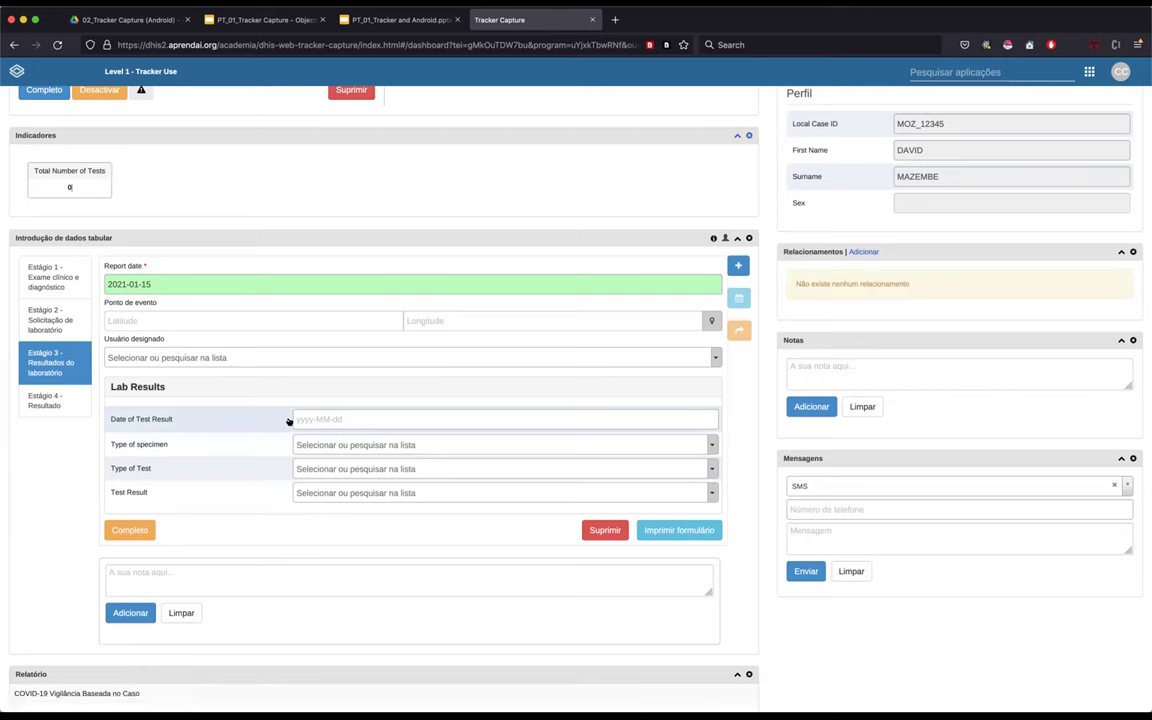
# - Set the lab result test date to 2021-01-15 and the specimen type to Sputum
pyautogui.click(339, 418)
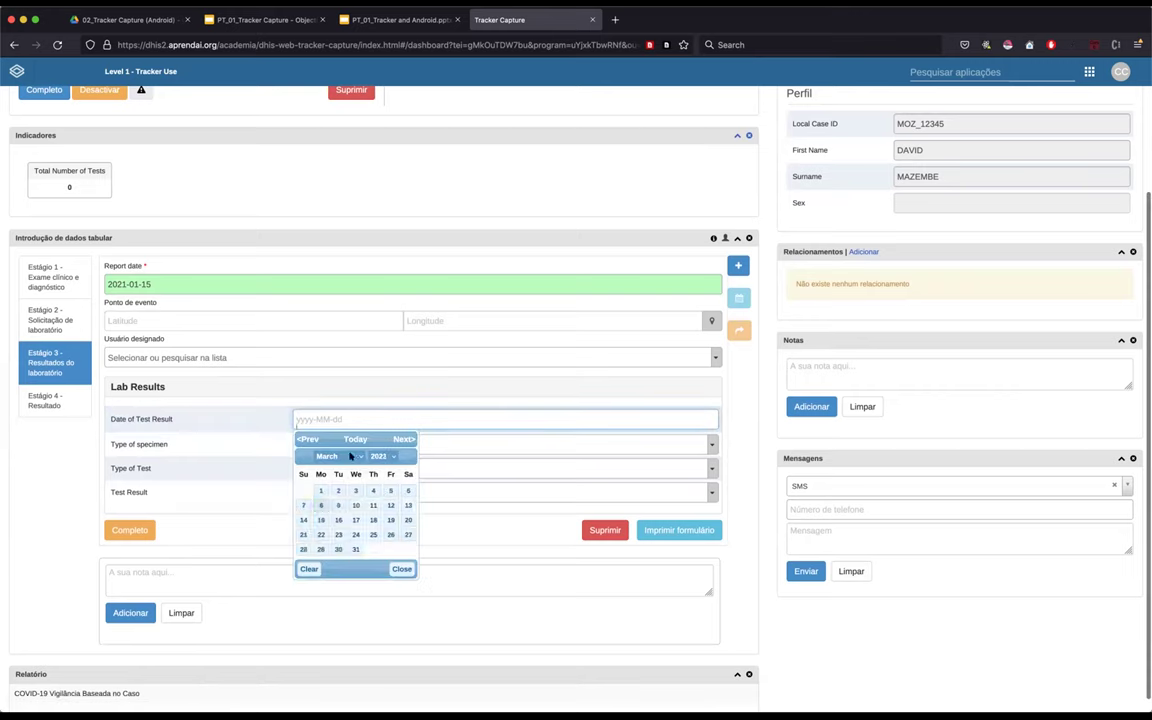
pyautogui.click(350, 456)
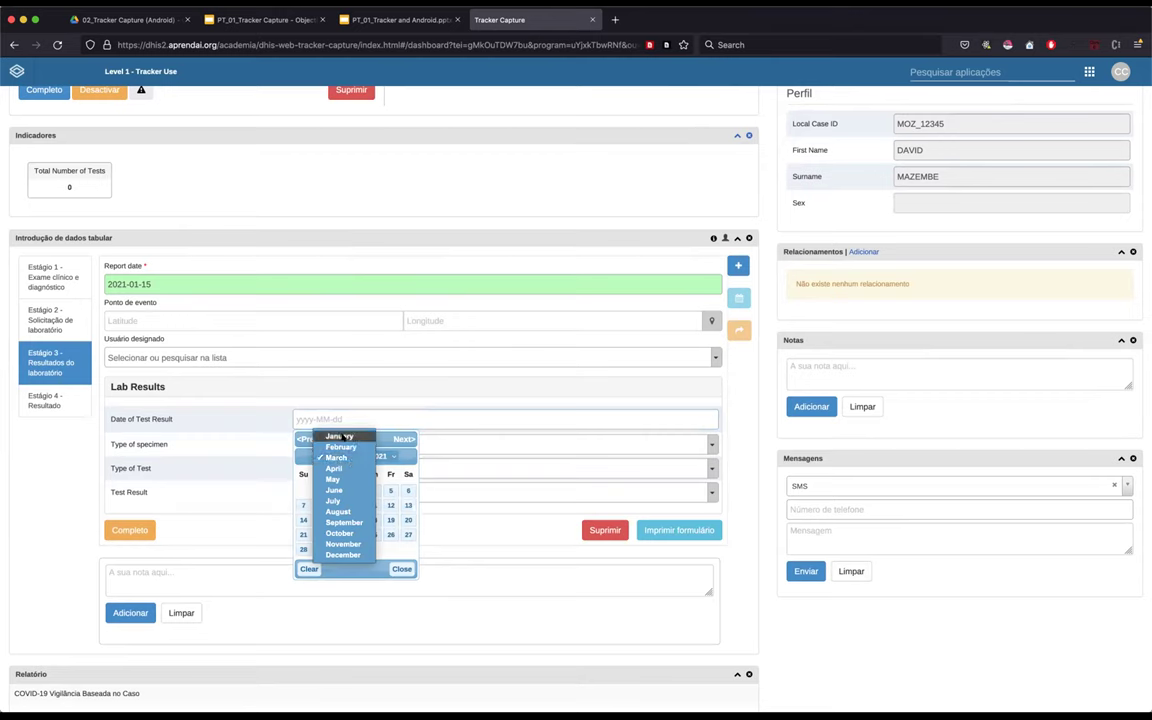
pyautogui.press('Return')
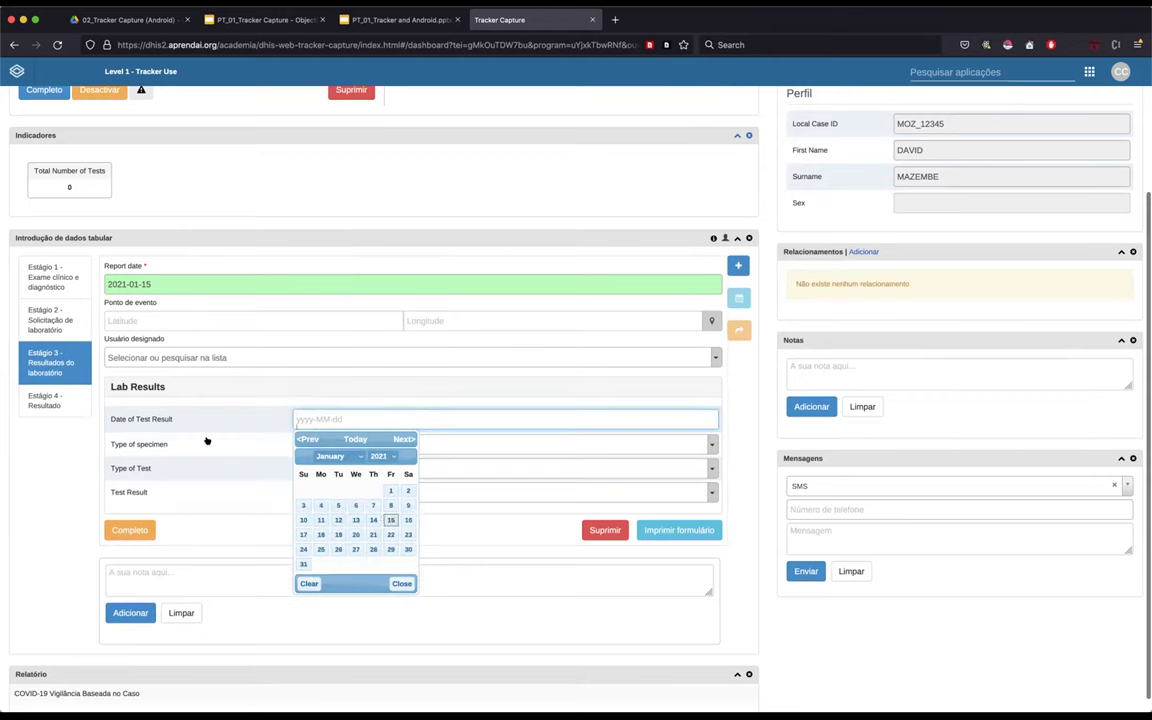
pyautogui.click(390, 519)
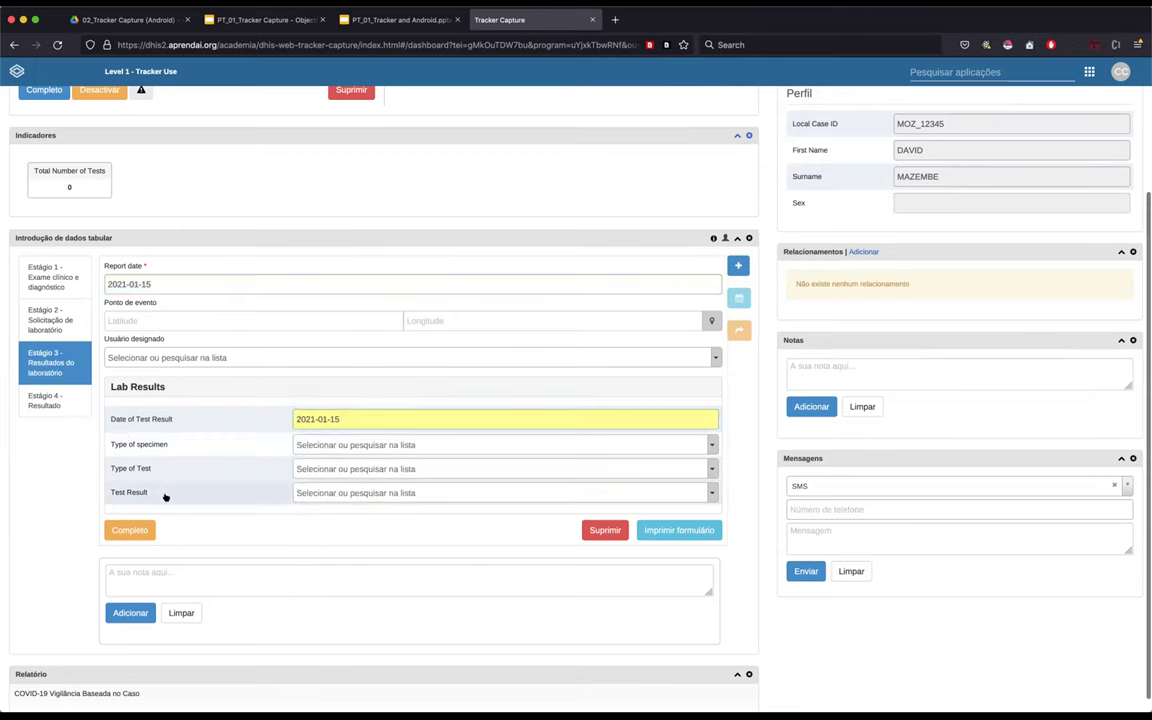
pyautogui.click(332, 446)
pyautogui.scroll(-1, 346, 487)
pyautogui.scroll(-2, 344, 540)
pyautogui.scroll(2, 355, 554)
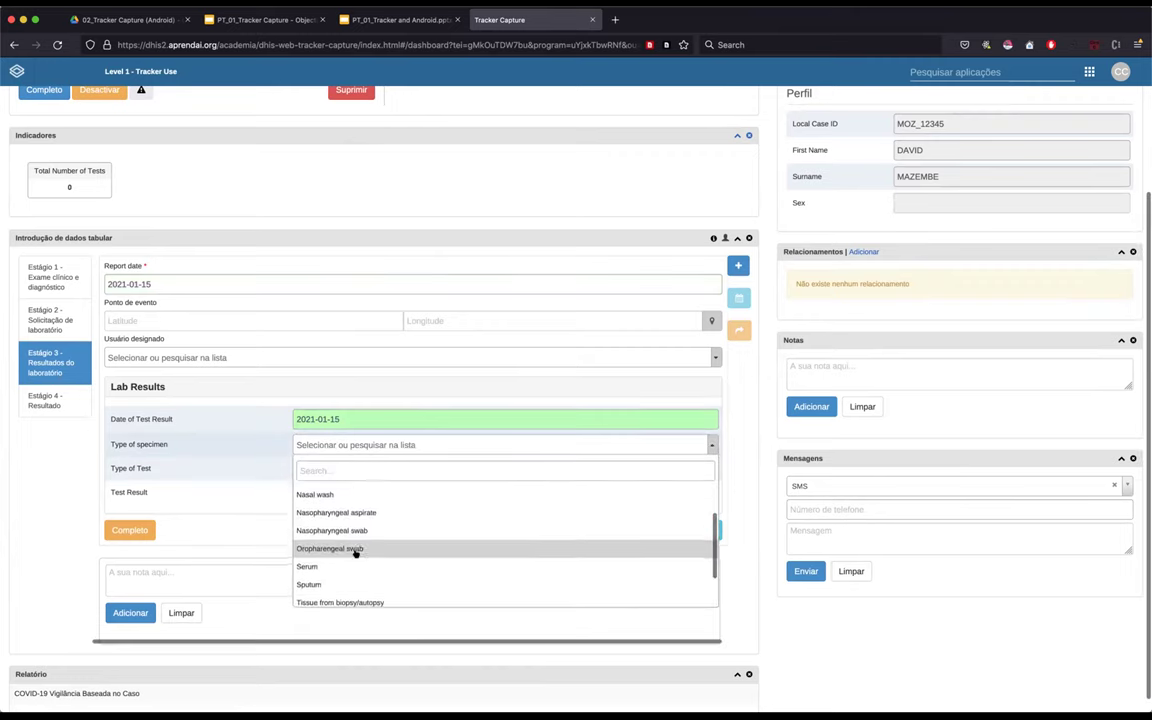
pyautogui.click(324, 577)
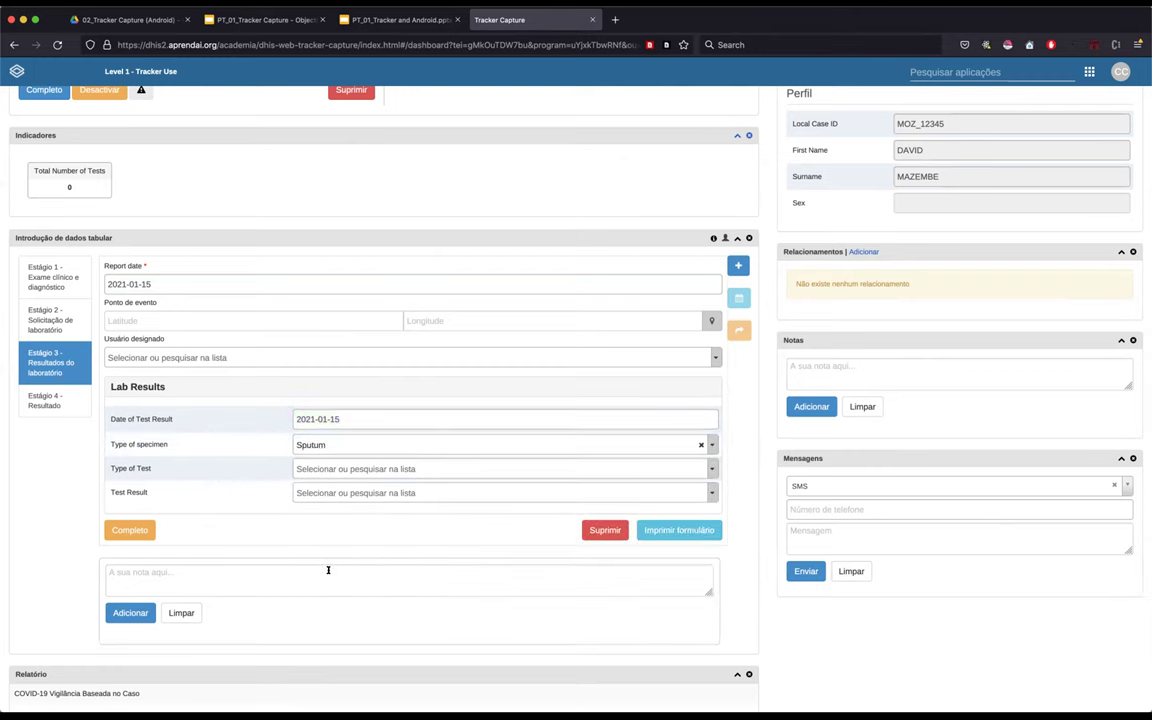
# - Set Type of Test to PCR and Test Result to Positive
pyautogui.click(338, 467)
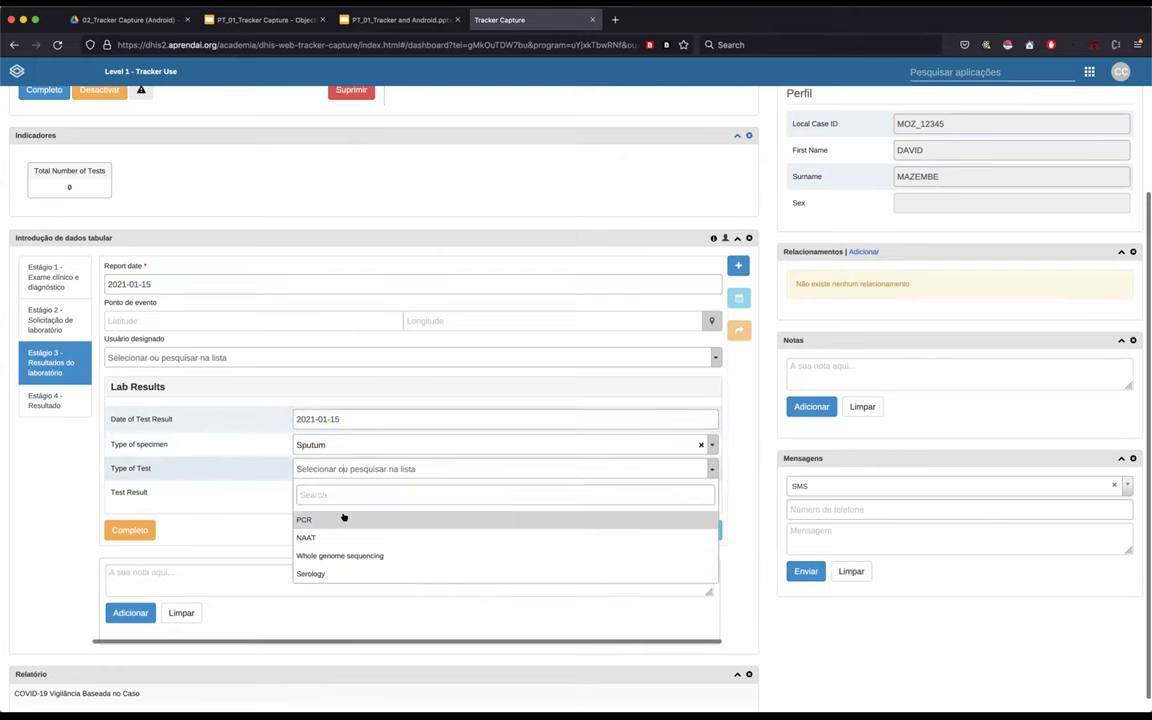
pyautogui.click(343, 517)
pyautogui.click(328, 490)
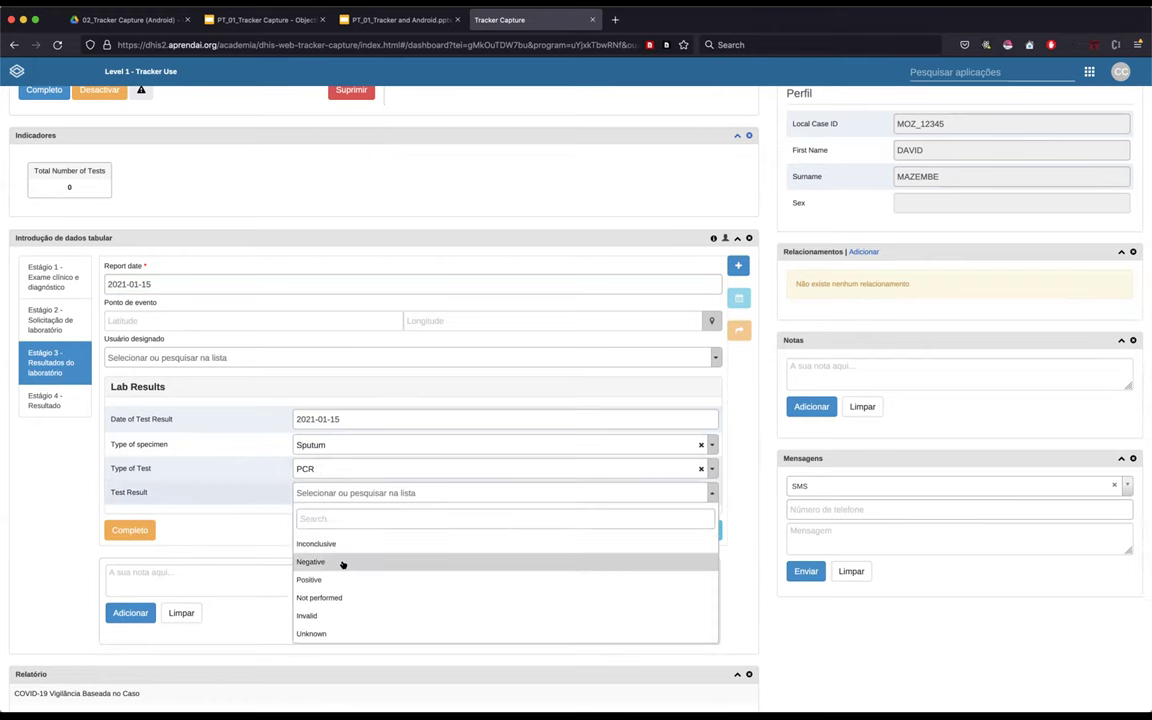
pyautogui.scroll(-1, 342, 564)
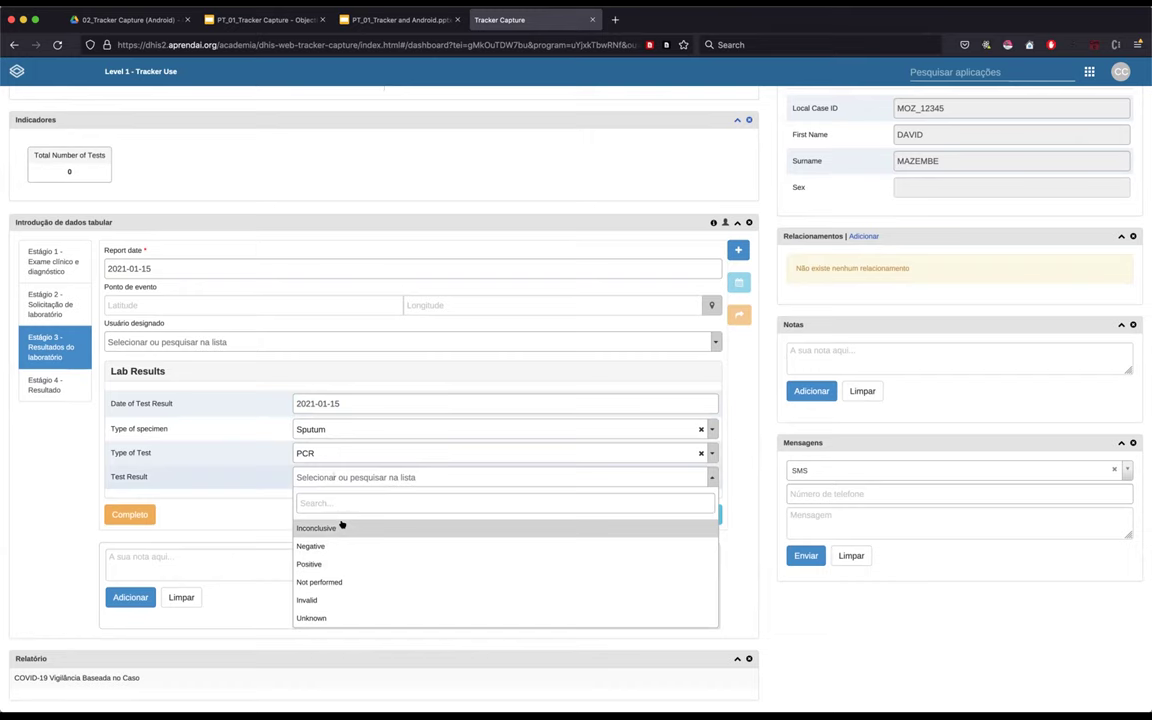
pyautogui.click(33, 537)
pyautogui.click(375, 477)
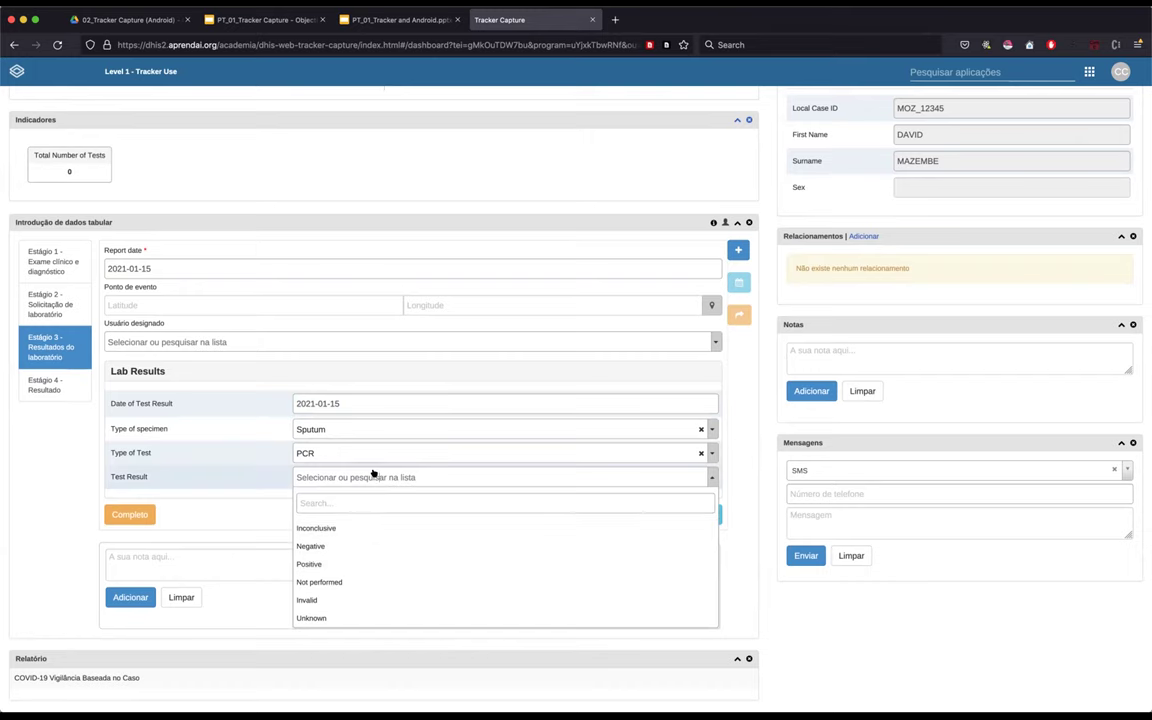
pyautogui.click(328, 563)
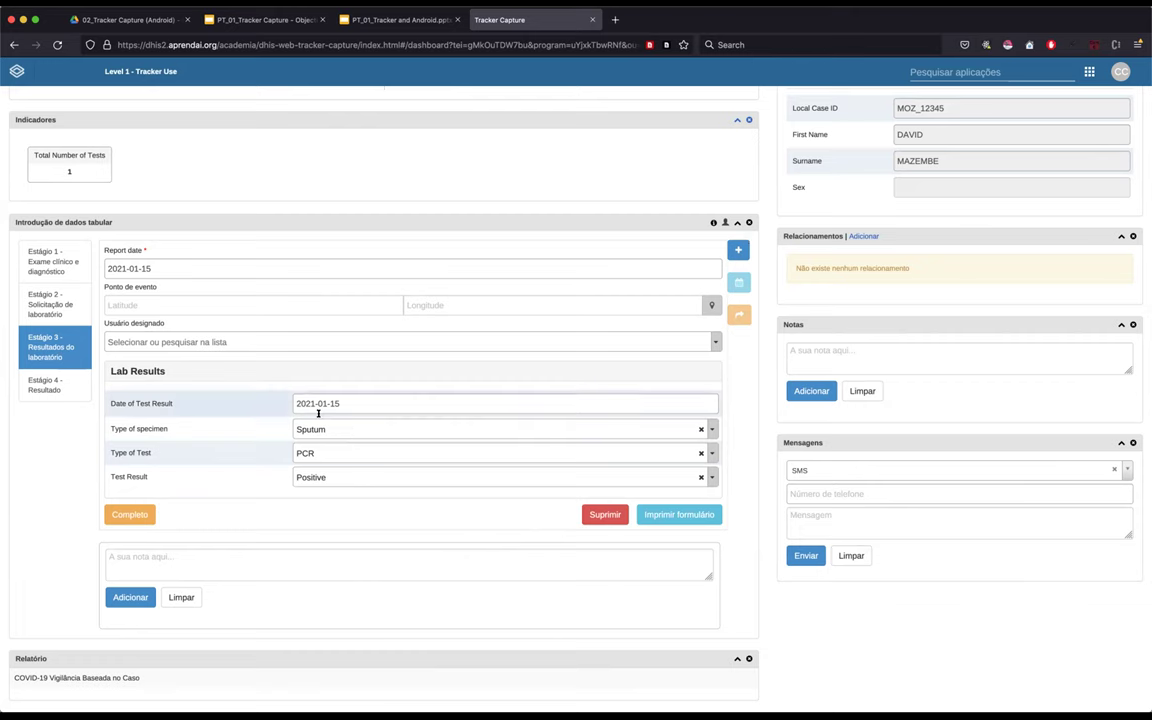
# - Complete the Stage 3 lab results event and switch to the Estágio 4 - Resultado stage
pyautogui.click(132, 513)
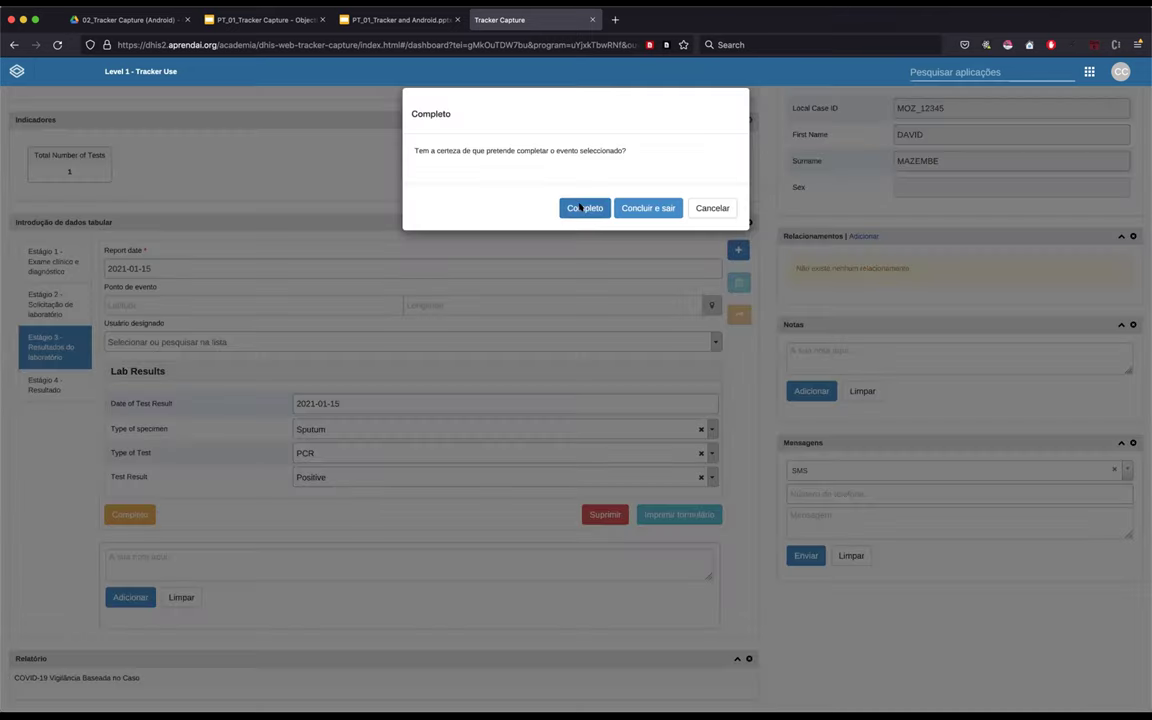
pyautogui.click(579, 206)
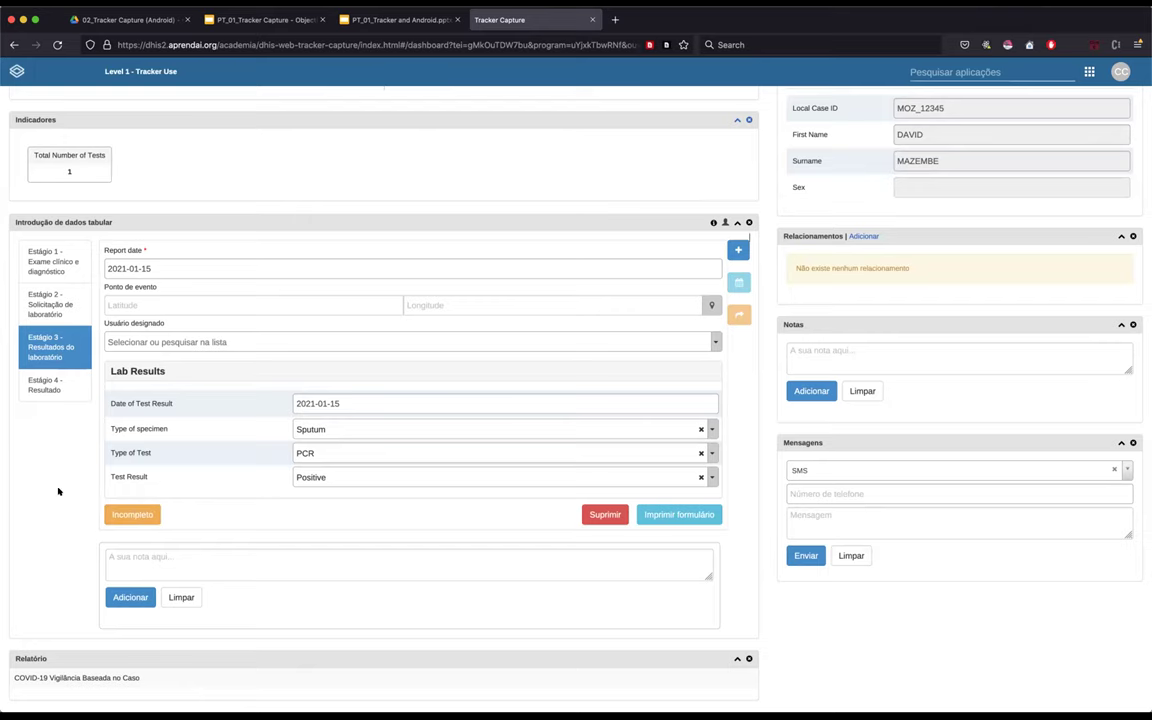
pyautogui.click(50, 384)
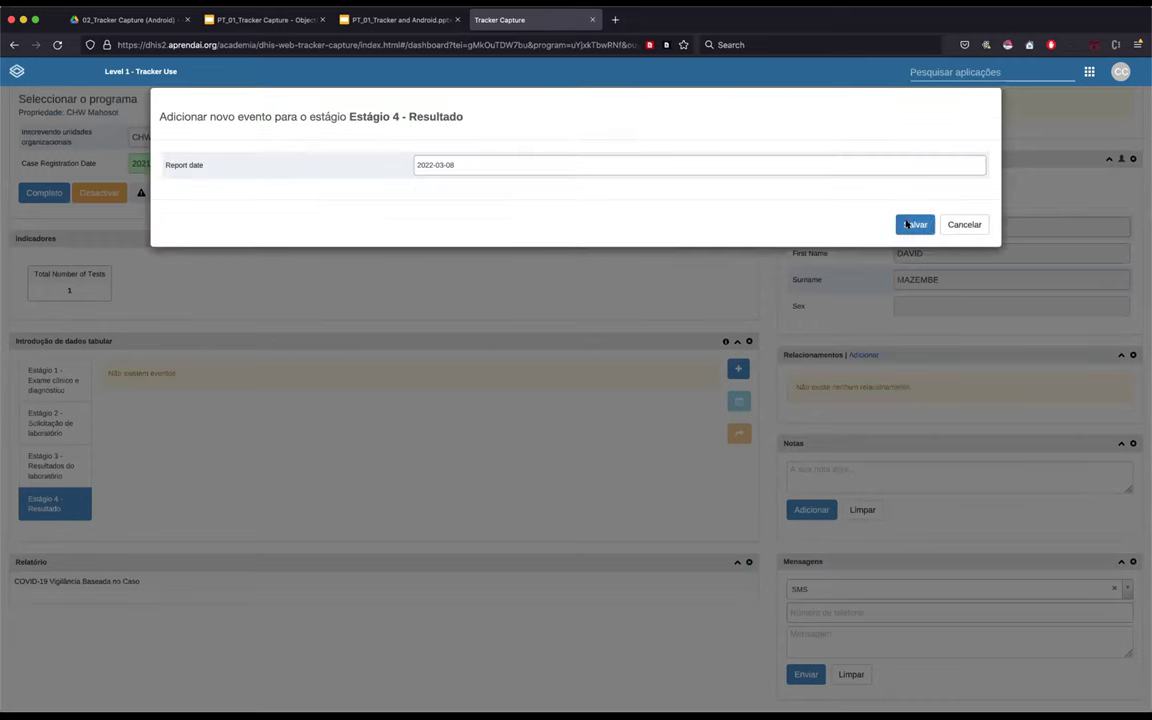
# - Create a new Resultado event with report date 2021-01-15
pyautogui.click(915, 224)
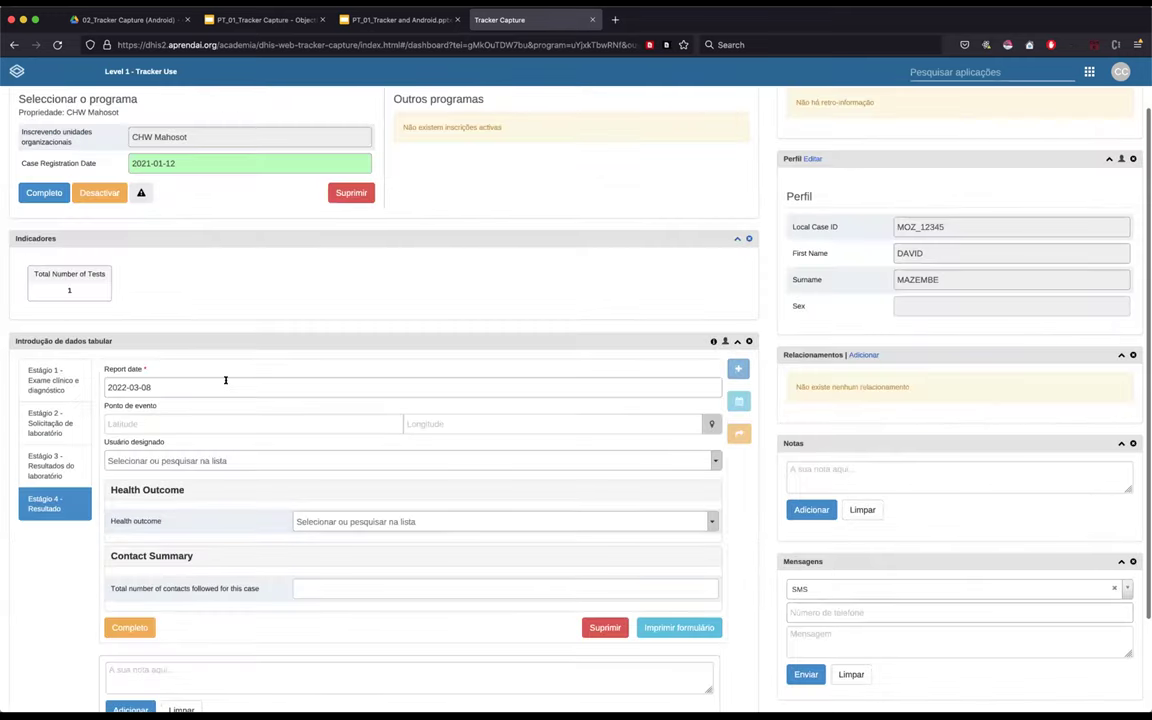
pyautogui.click(224, 384)
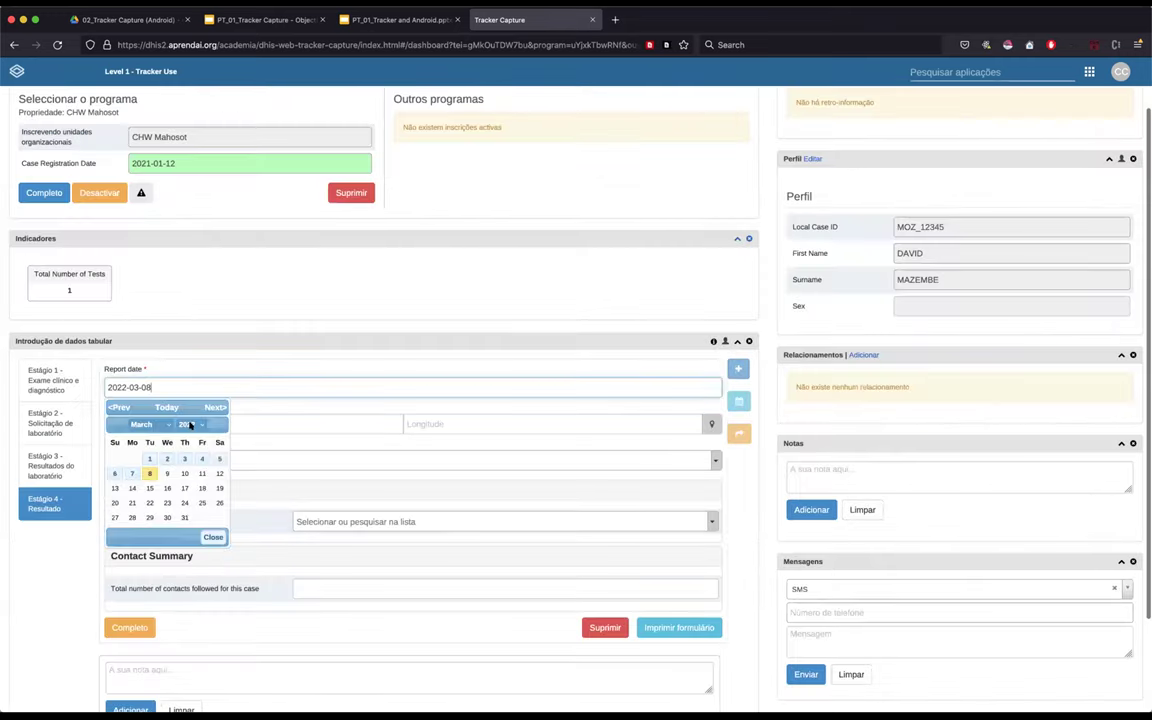
pyautogui.click(190, 425)
pyautogui.click(165, 380)
pyautogui.click(147, 425)
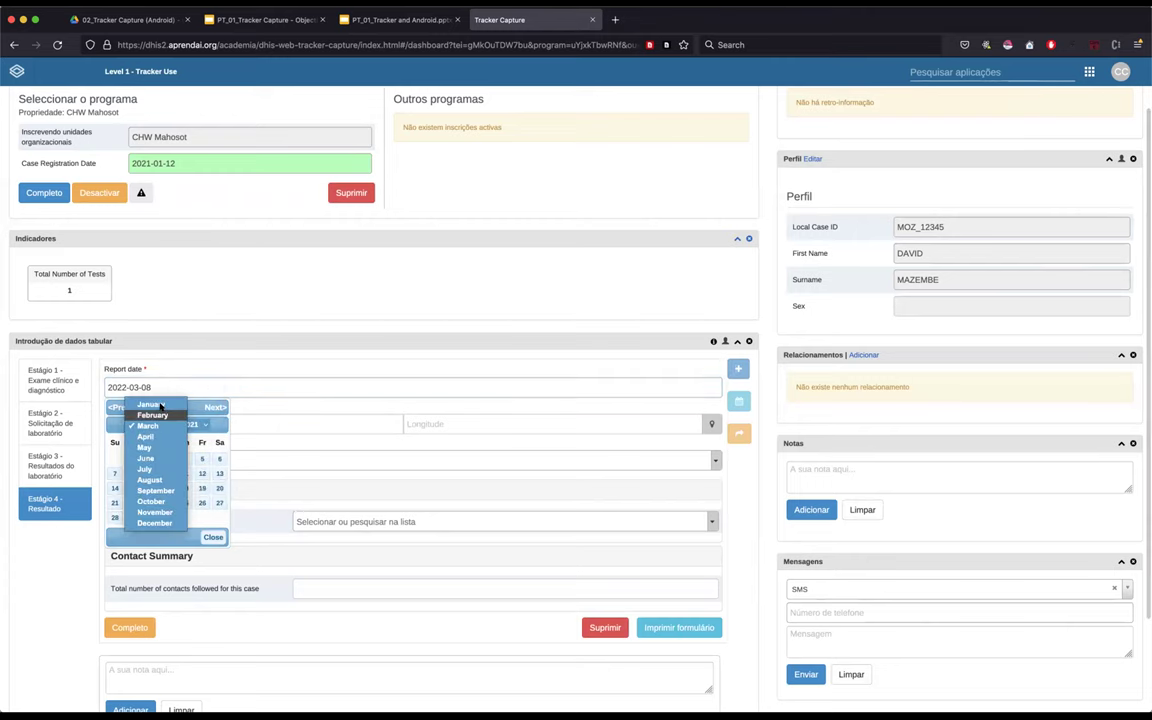
pyautogui.click(150, 405)
pyautogui.click(202, 488)
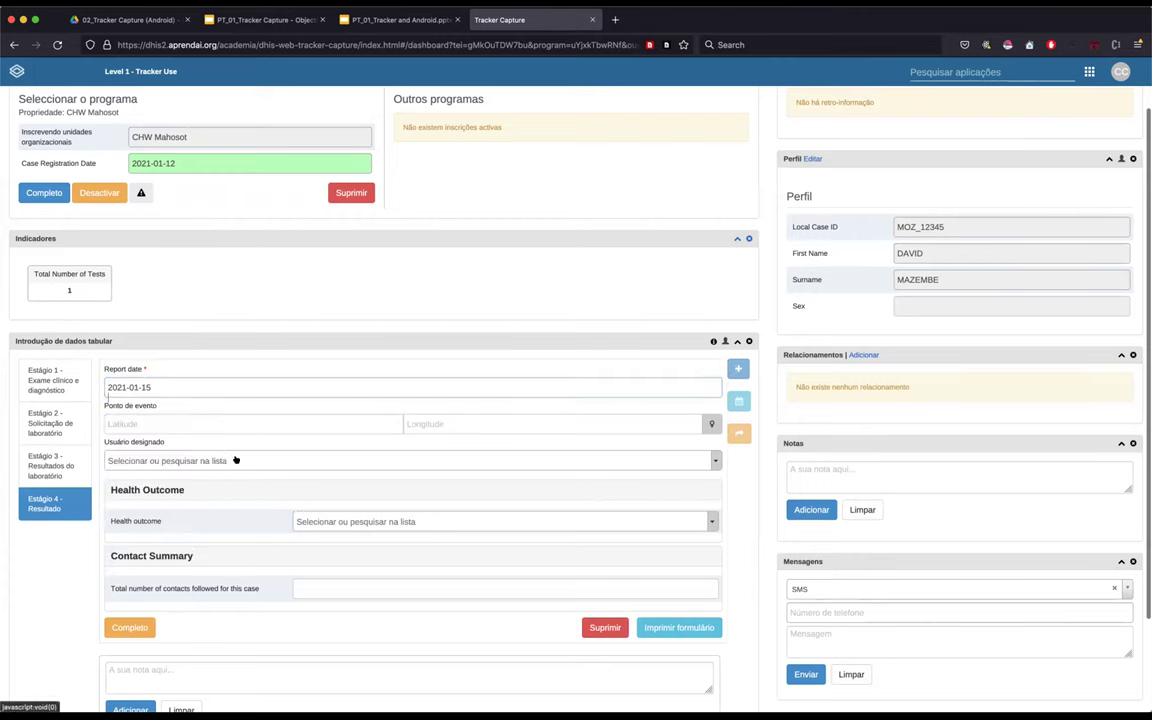
# - Set the Health outcome to Recovered
pyautogui.click(355, 522)
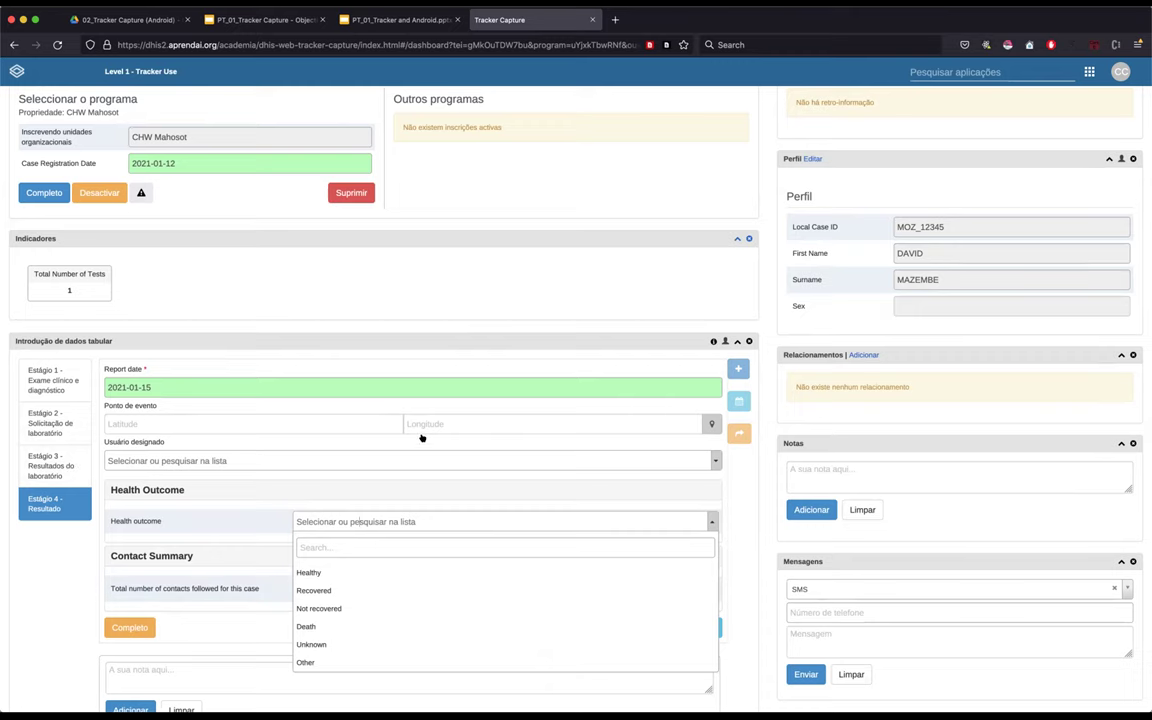
pyautogui.scroll(-2, 421, 437)
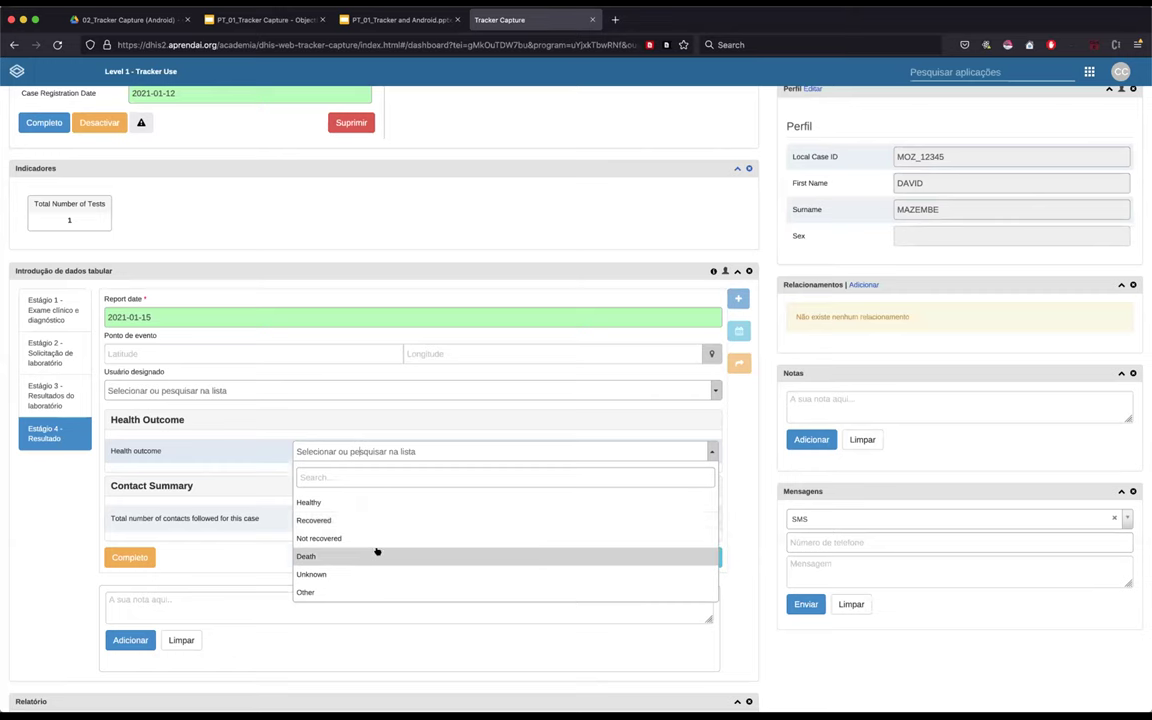
pyautogui.click(338, 514)
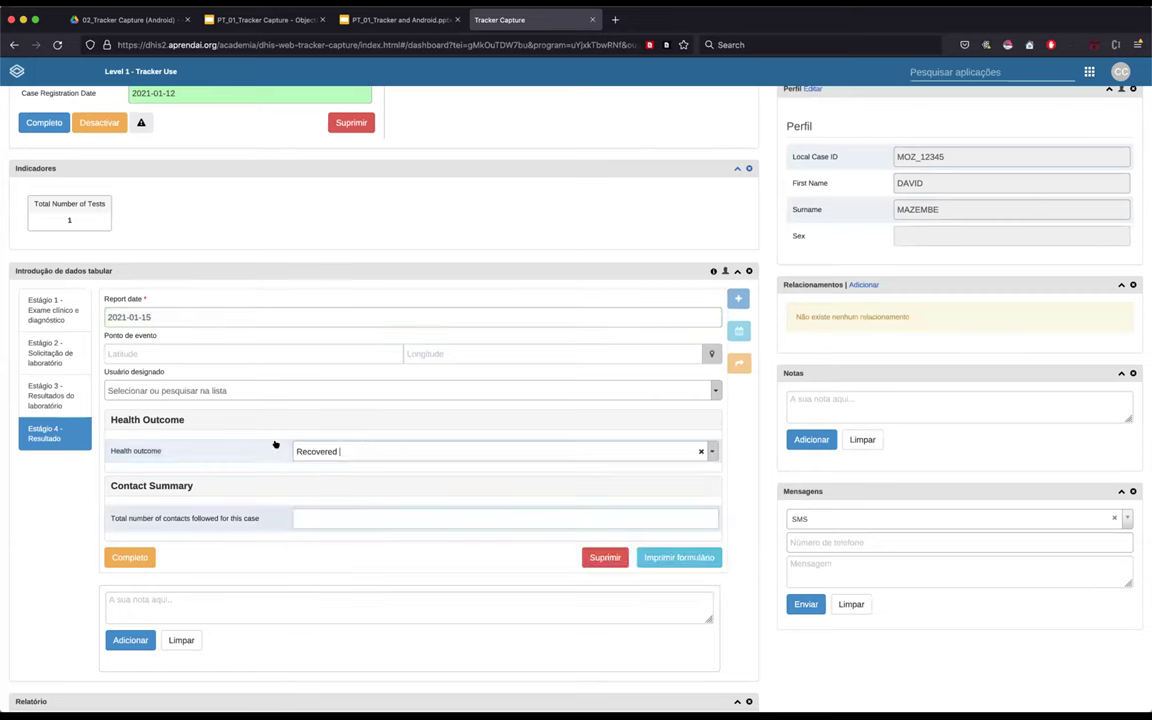
# - Change the report date to 2021-01-30 and enter 1 as the total contacts followed
pyautogui.click(175, 317)
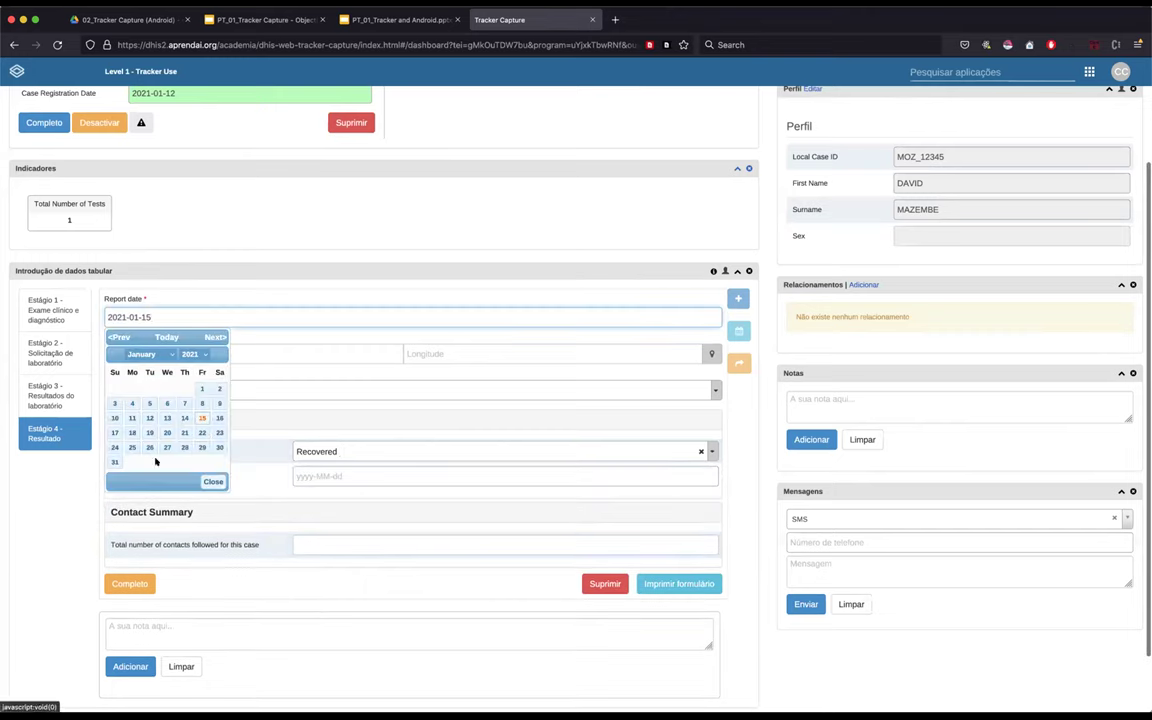
pyautogui.click(219, 447)
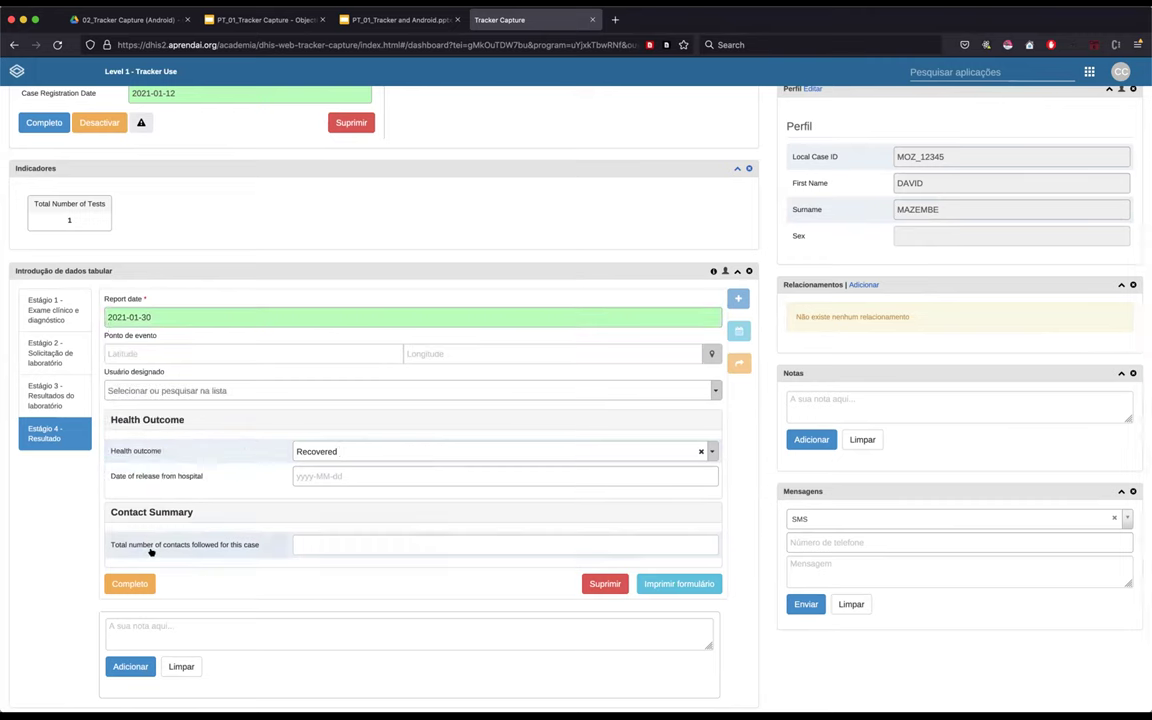
pyautogui.click(368, 545)
pyautogui.click(50, 458)
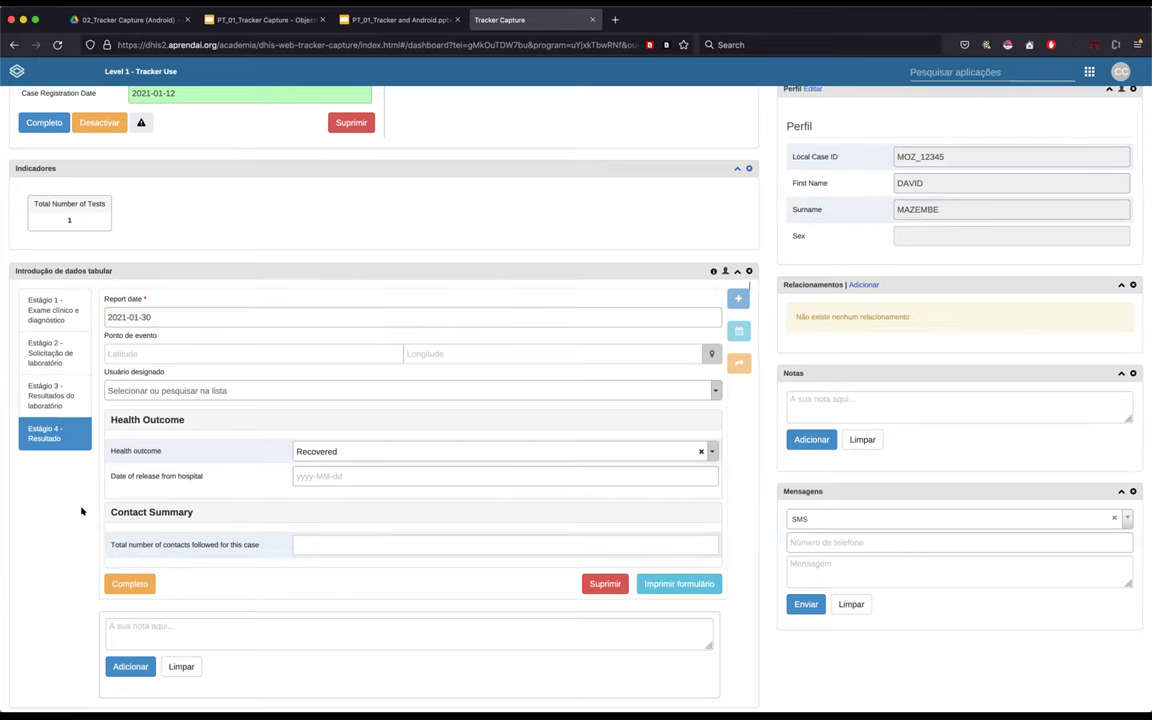
pyautogui.click(329, 540)
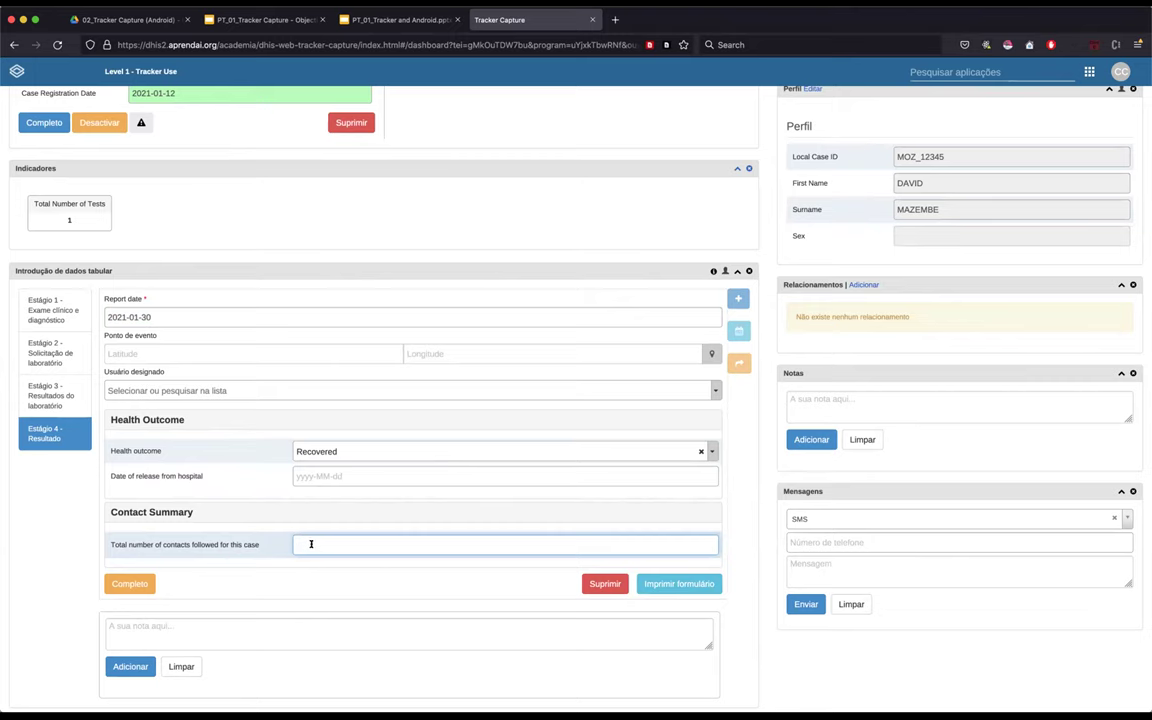
pyautogui.click(54, 531)
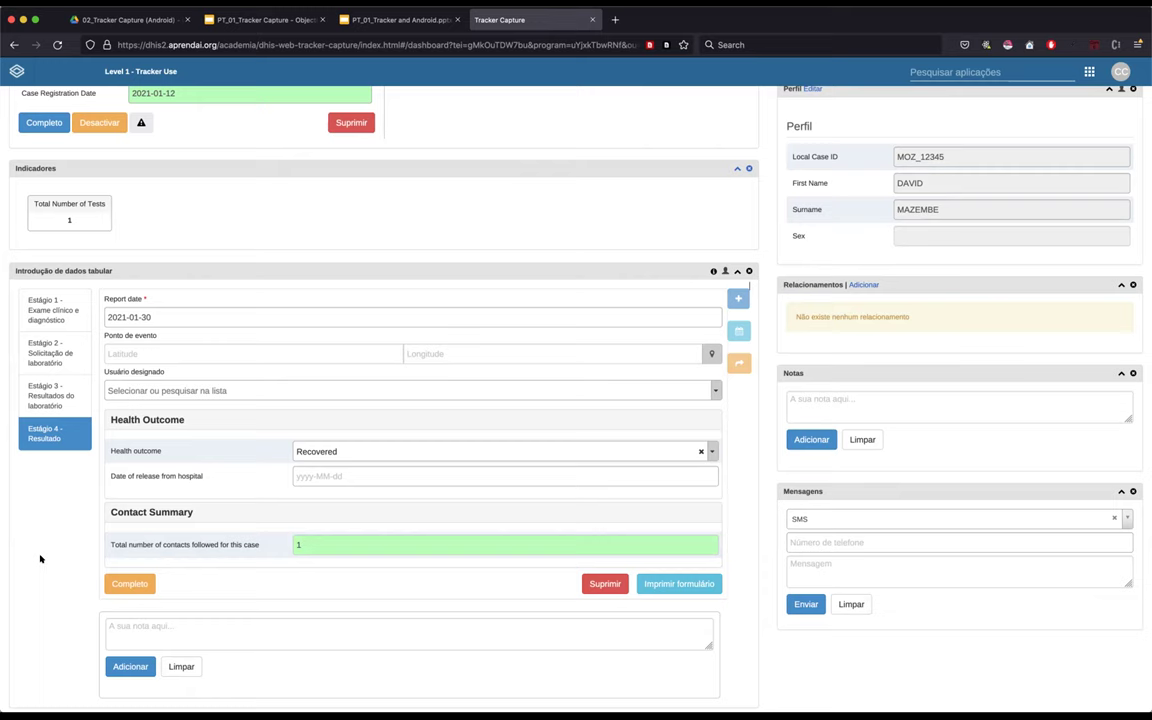
pyautogui.scroll(-1, 52, 514)
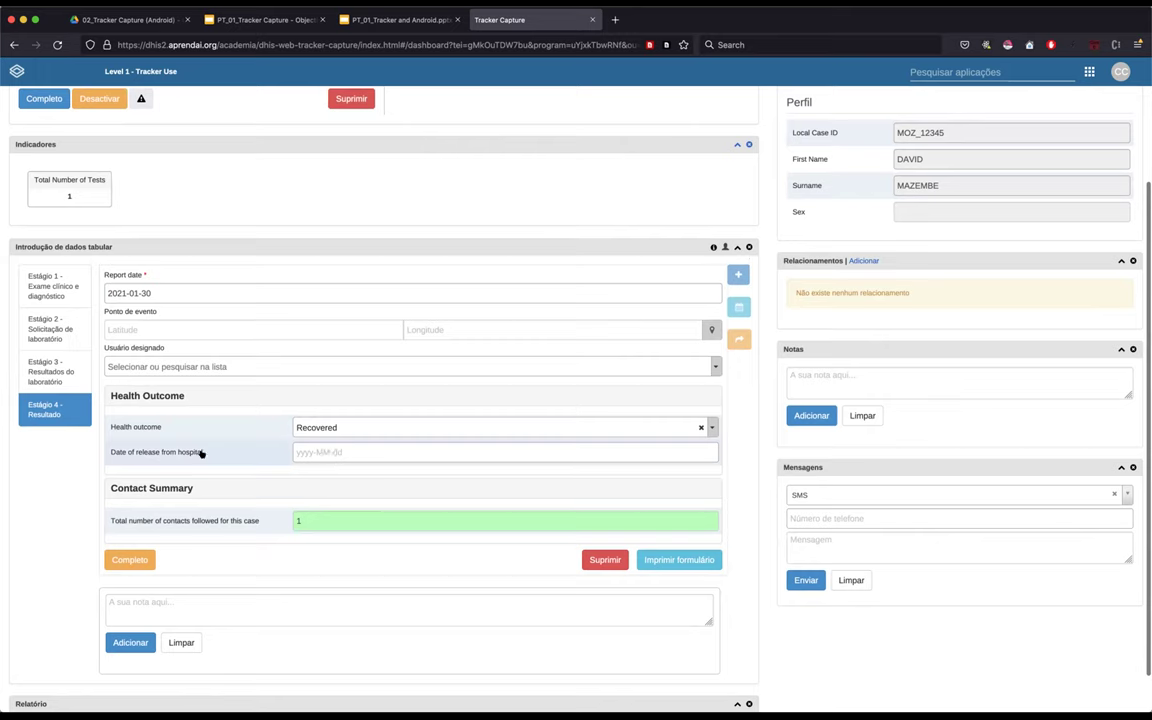
# - Leave the hospital release date empty after browsing its calendar
pyautogui.click(331, 452)
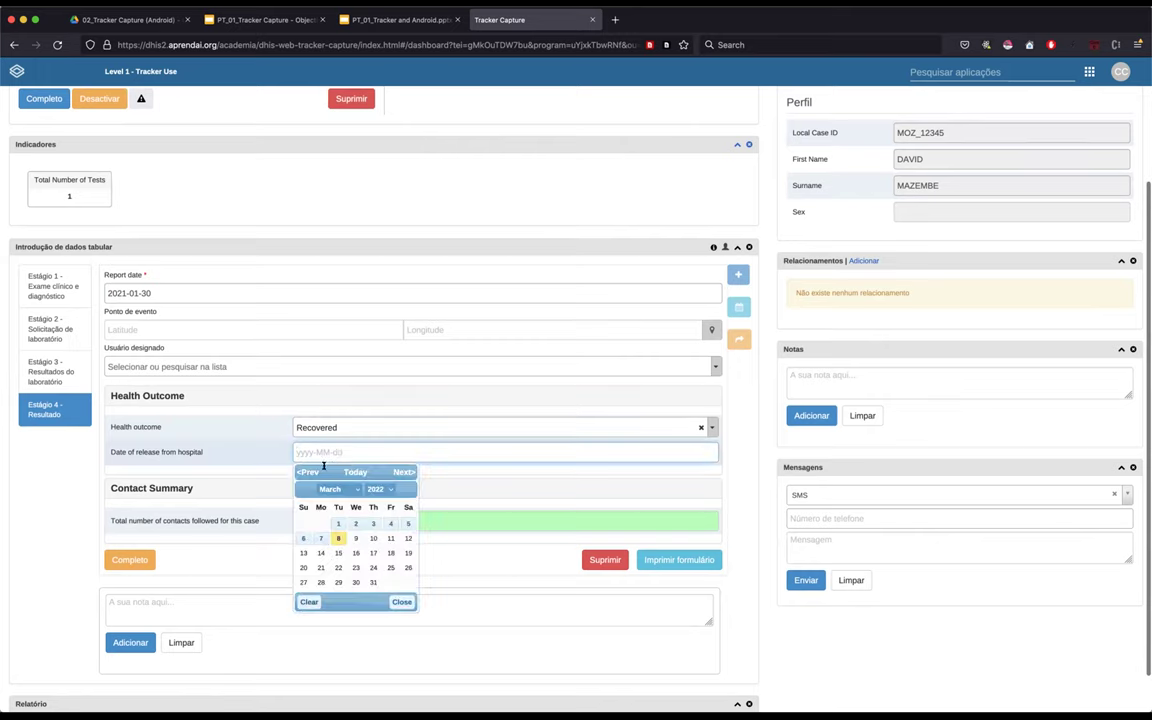
pyautogui.click(386, 489)
pyautogui.click(345, 437)
pyautogui.click(332, 489)
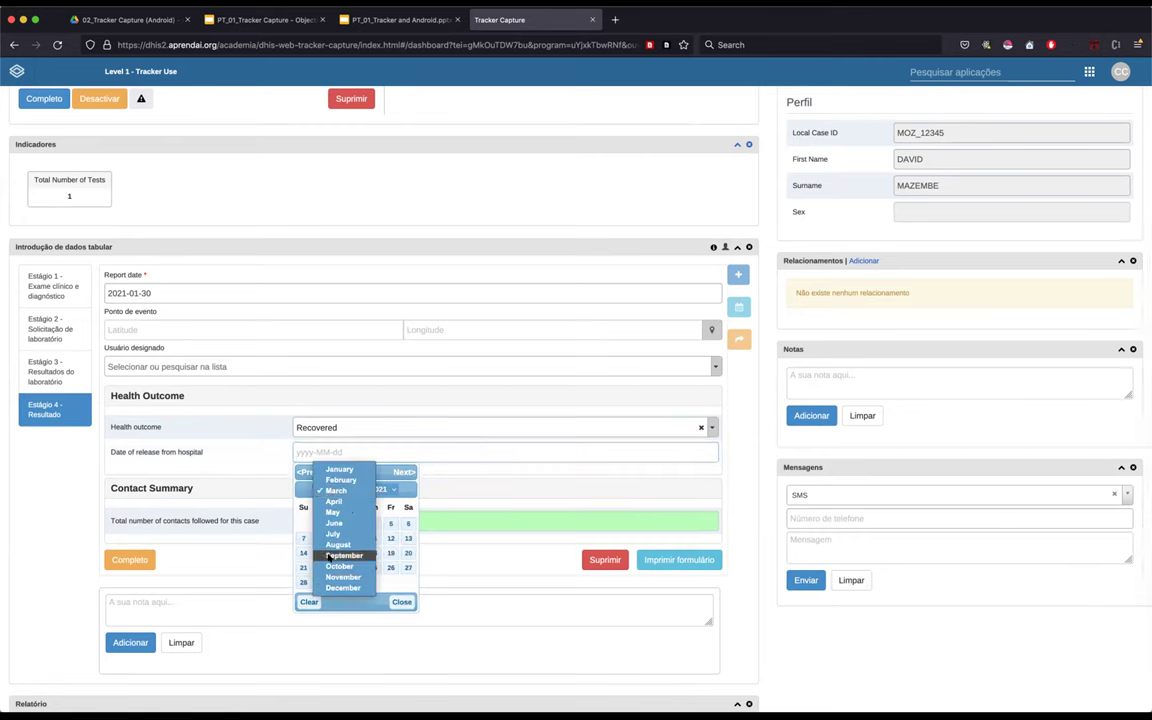
pyautogui.click(62, 487)
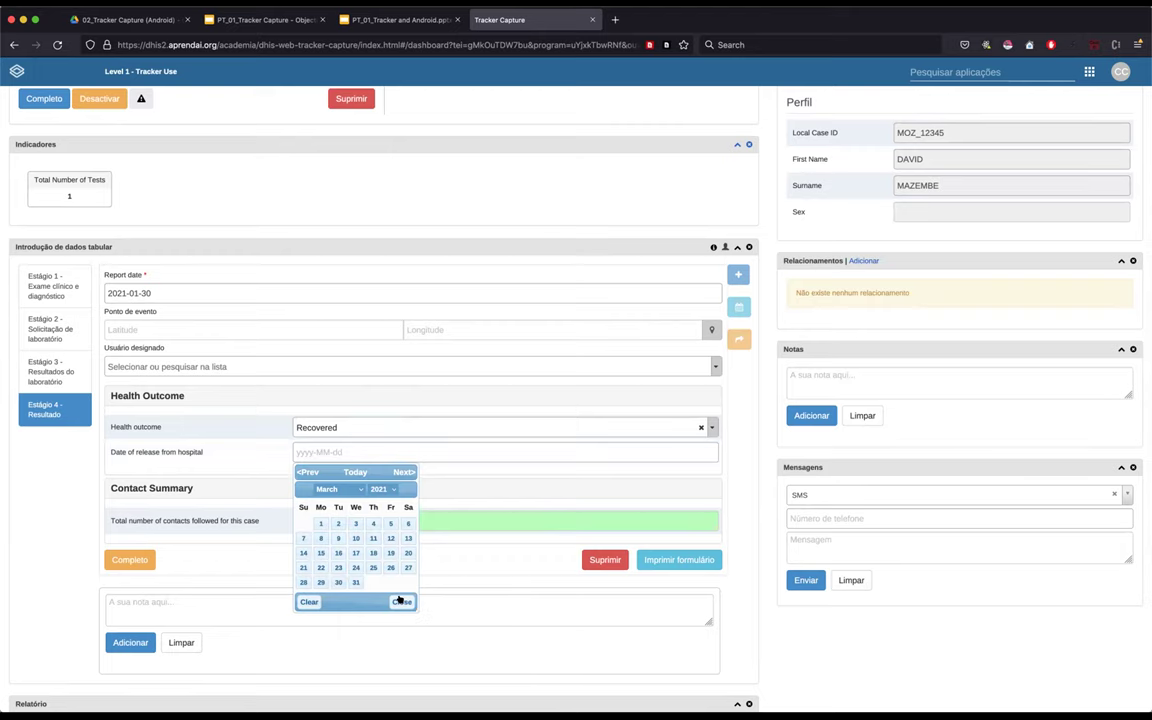
pyautogui.click(400, 600)
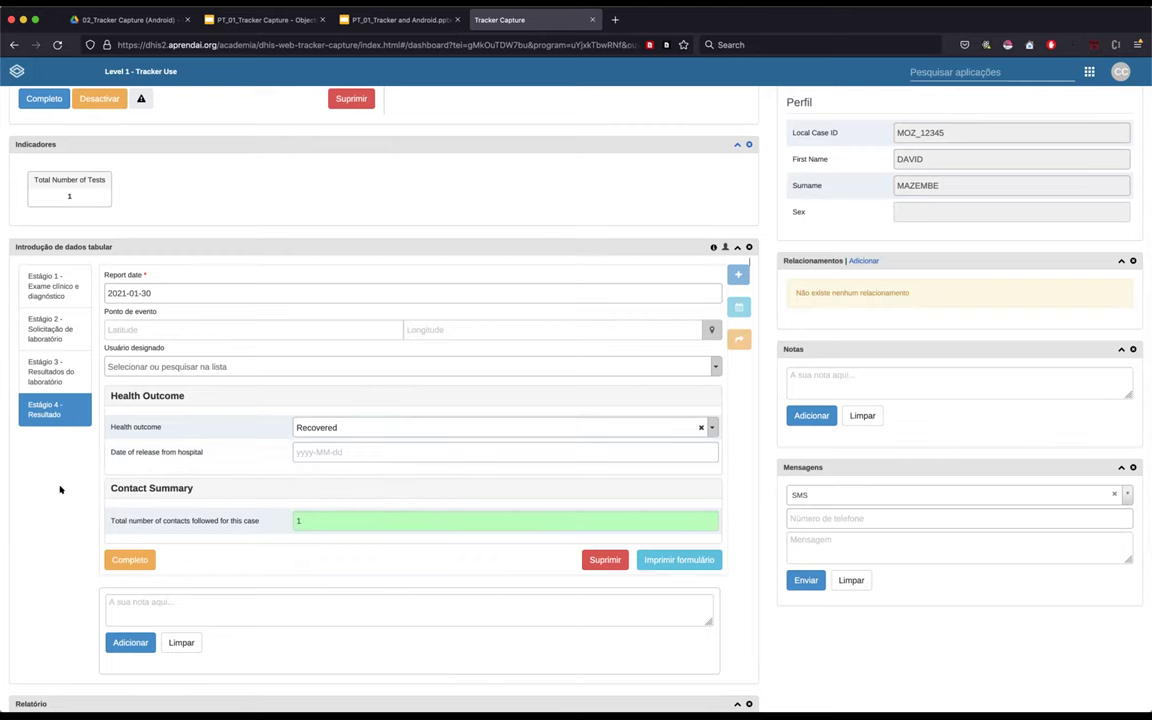
# - Assign the event to the admin user in Usuário designado
pyautogui.scroll(1, 60, 515)
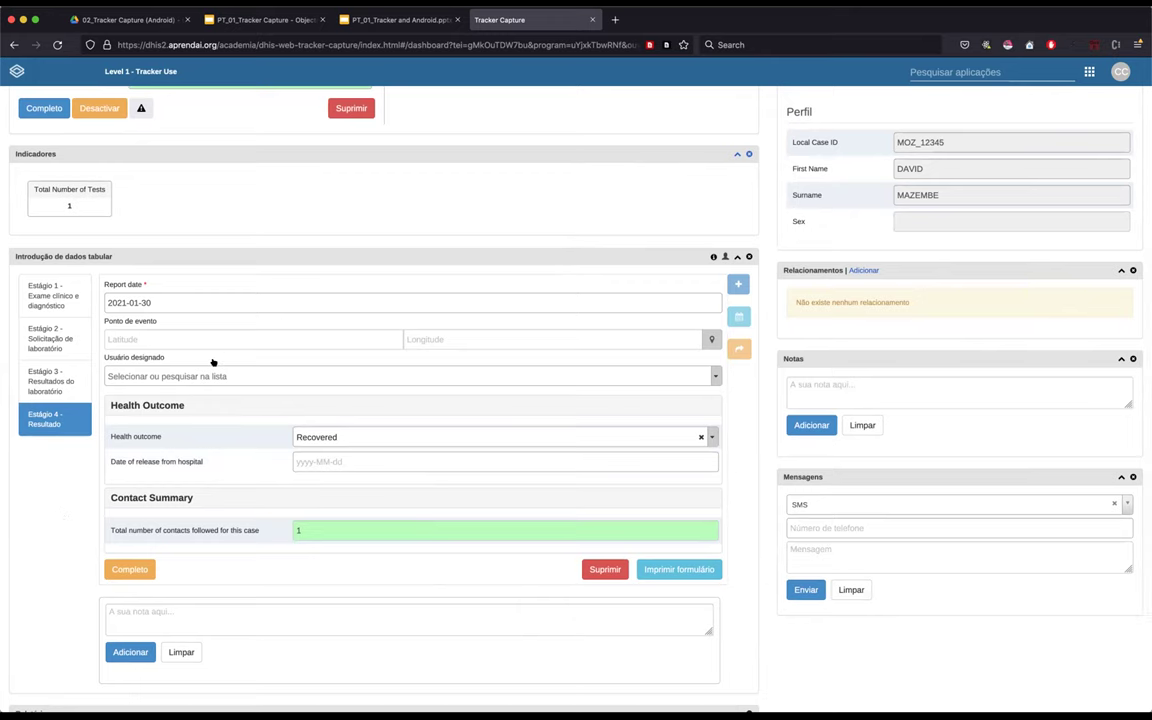
pyautogui.scroll(3, 213, 362)
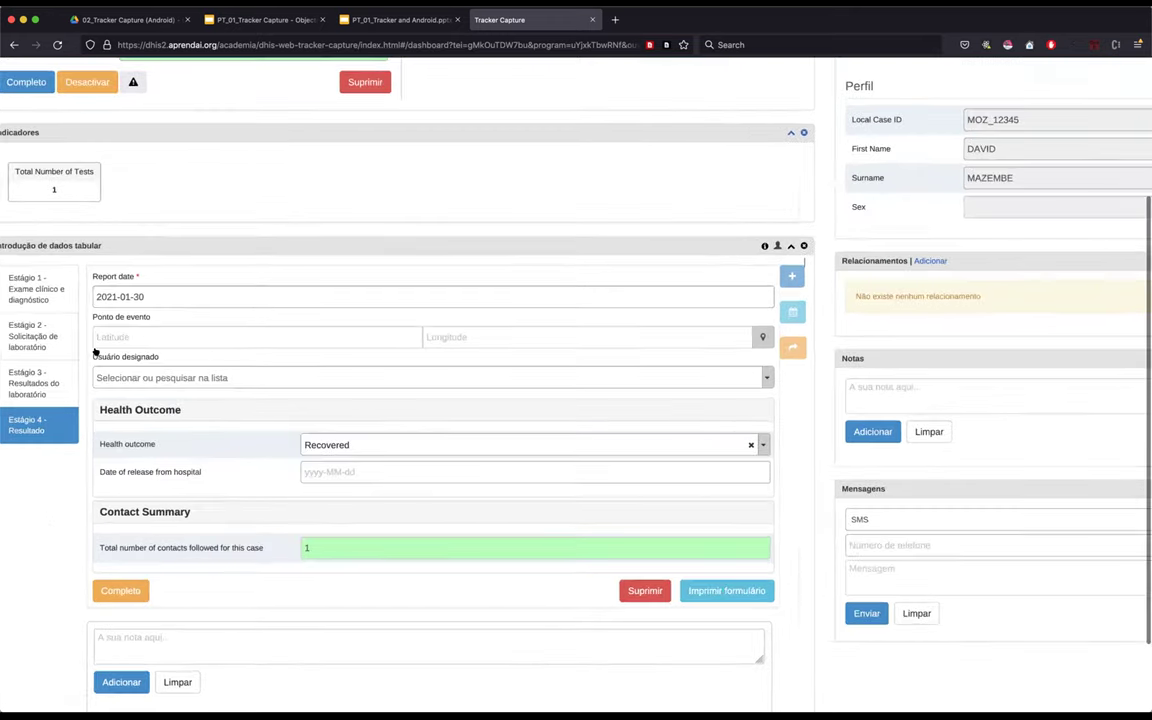
pyautogui.scroll(3, 95, 352)
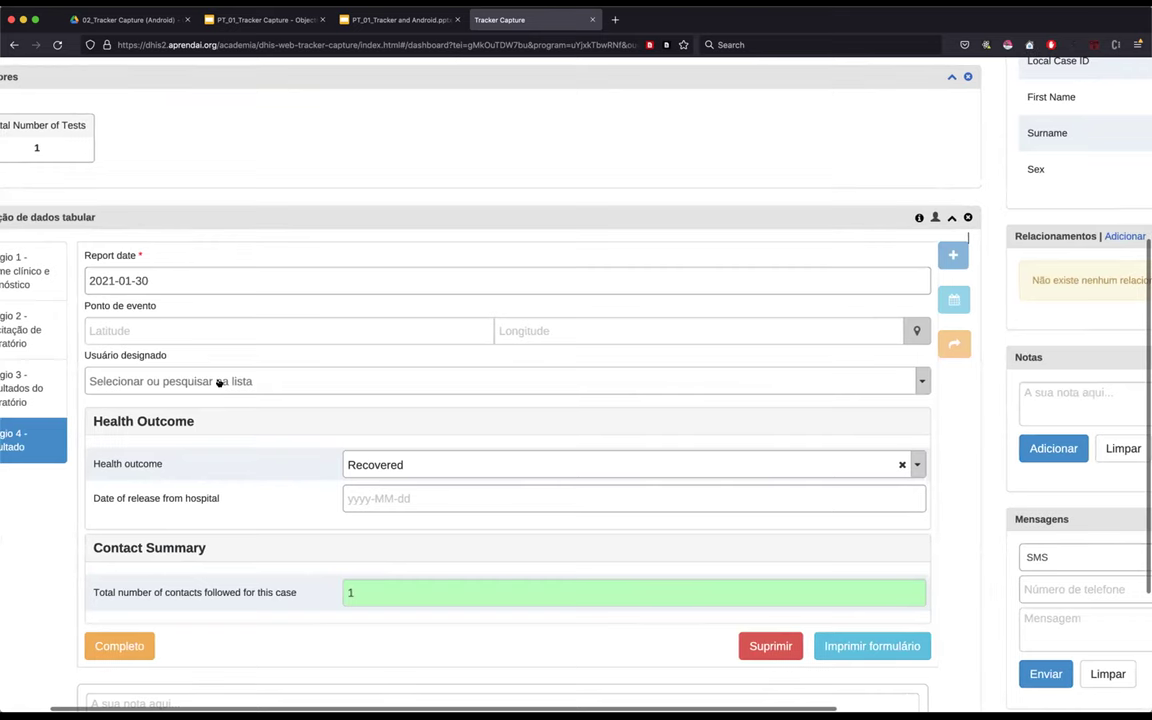
pyautogui.hscroll(-2, 44, 434)
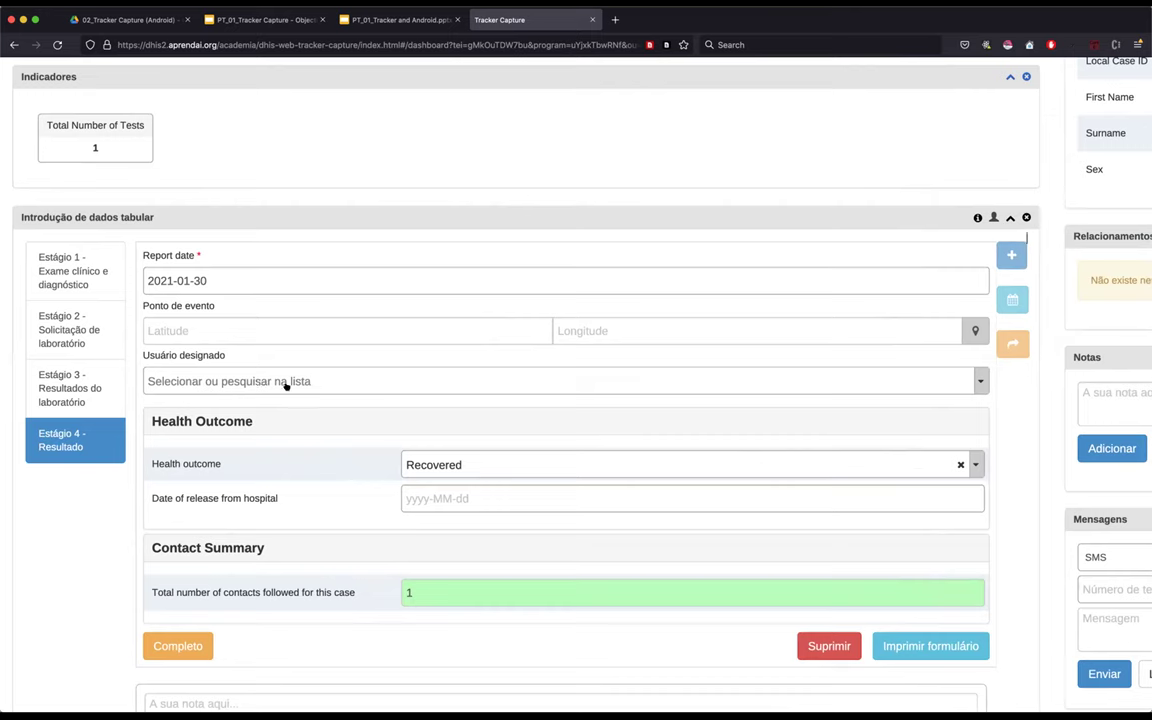
pyautogui.click(336, 377)
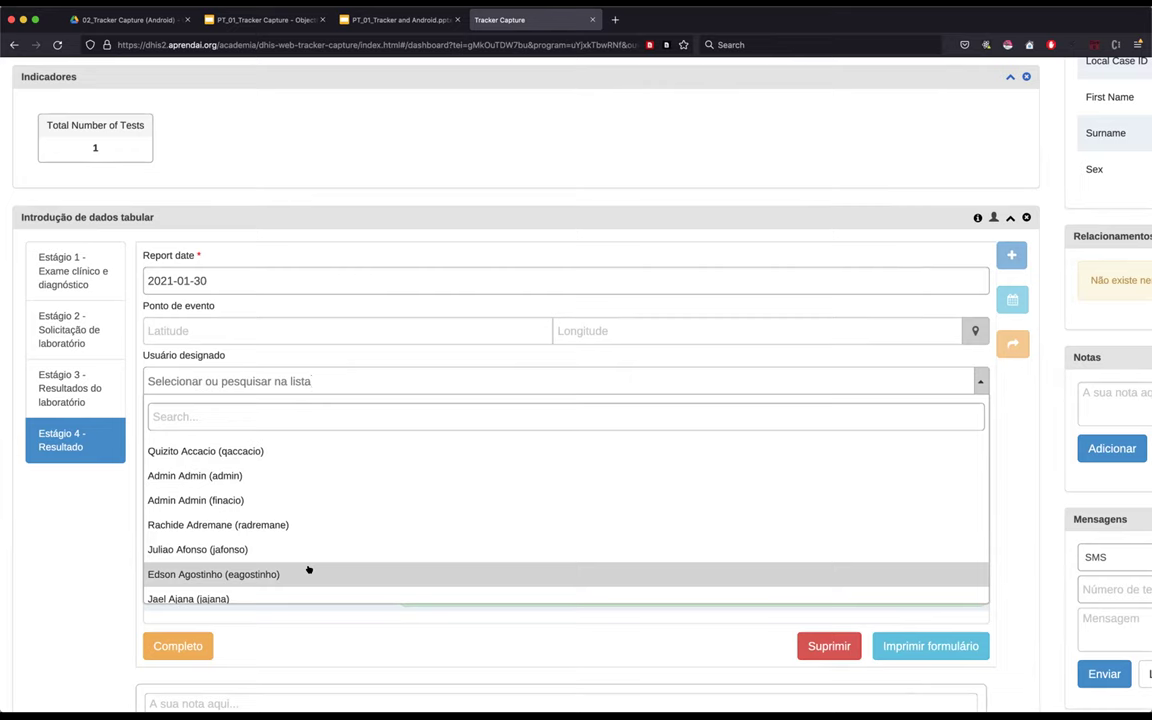
pyautogui.click(217, 475)
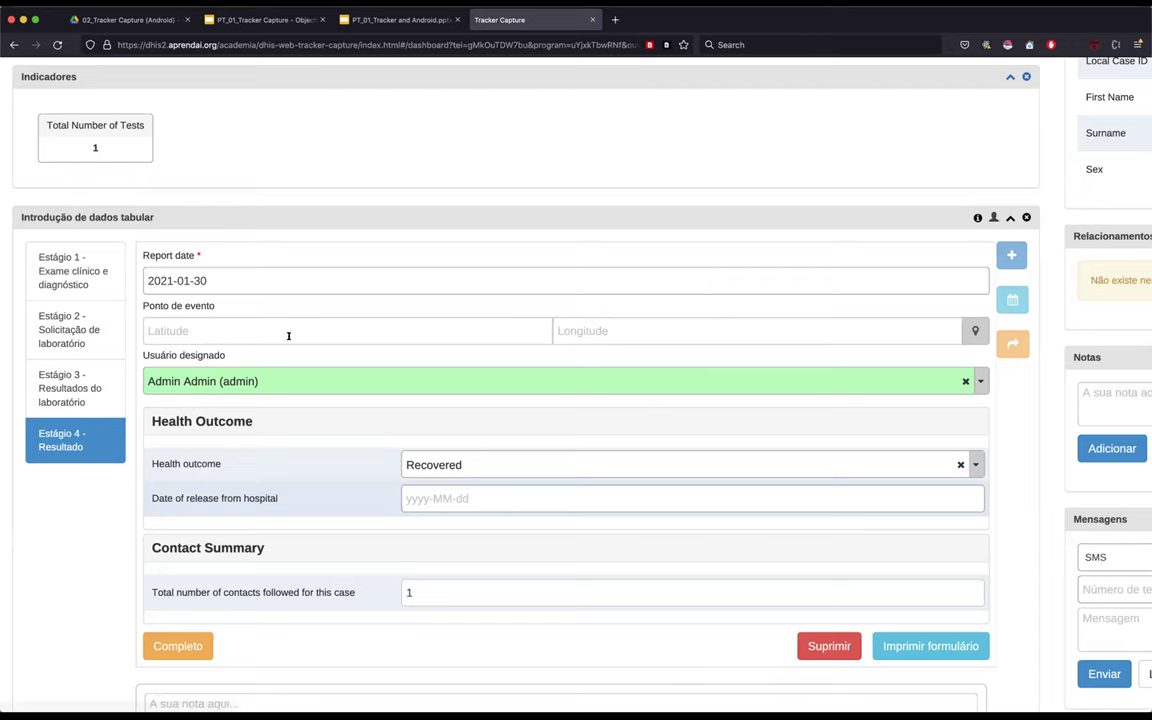
# - Complete the Estágio 4 - Resultado event, confirming the dialog
pyautogui.click(174, 646)
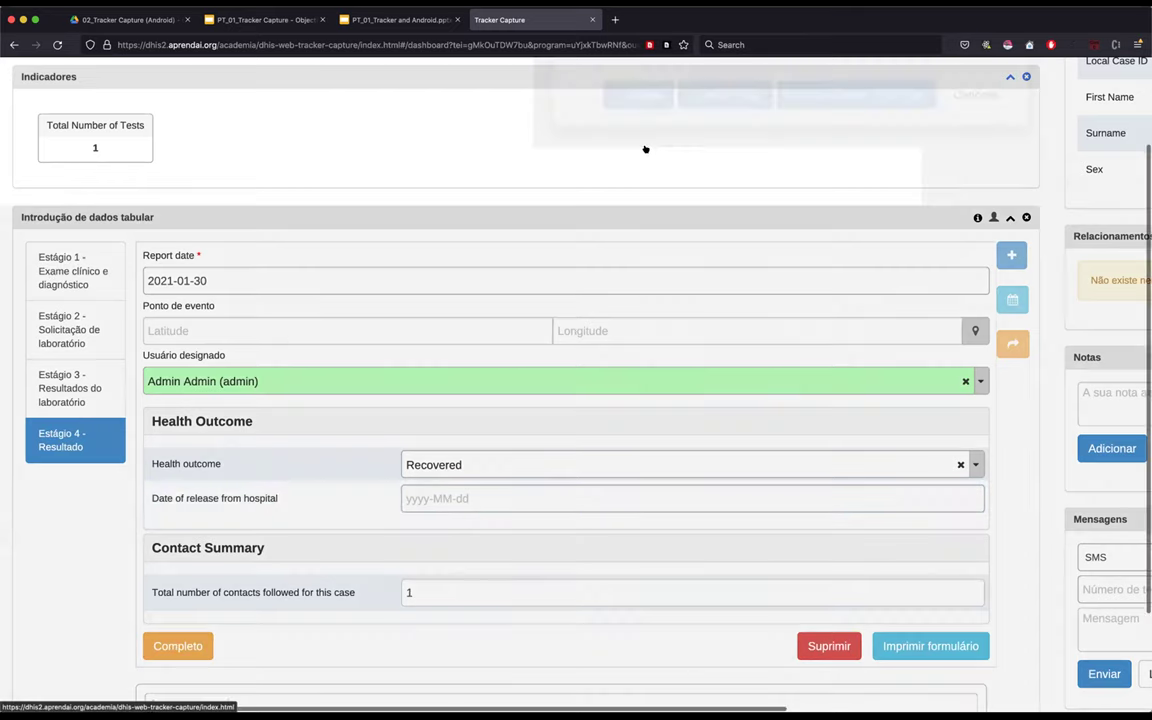
pyautogui.click(1021, 400)
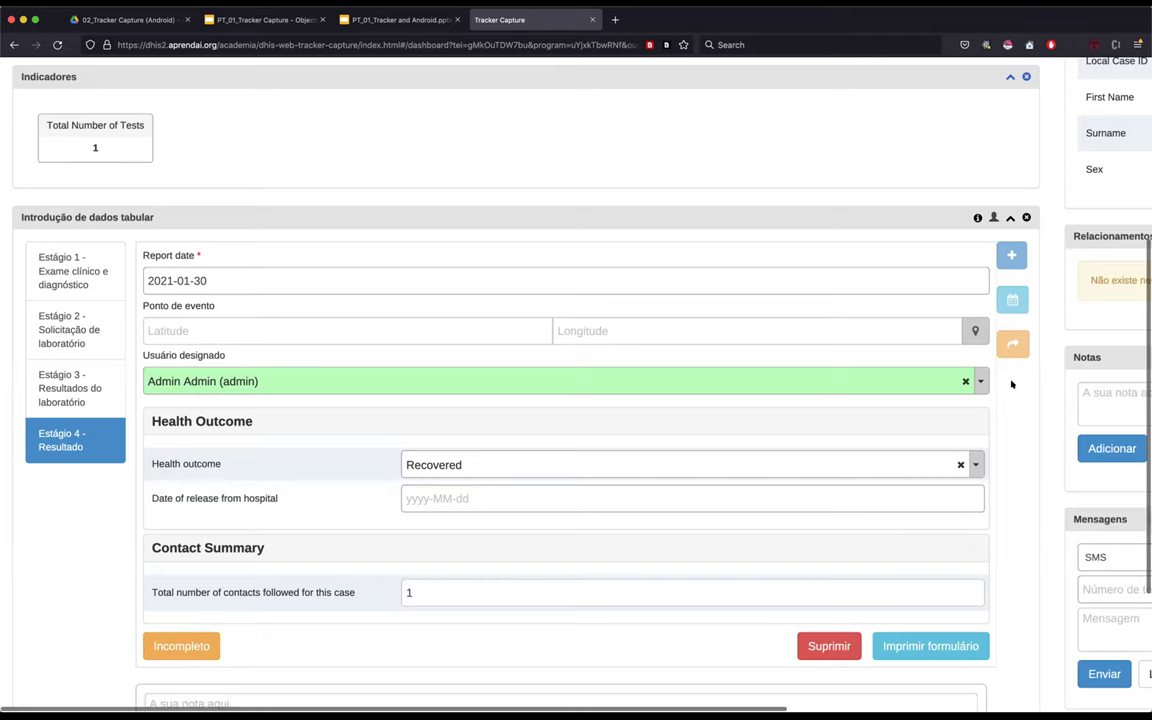
pyautogui.scroll(5, 1015, 370)
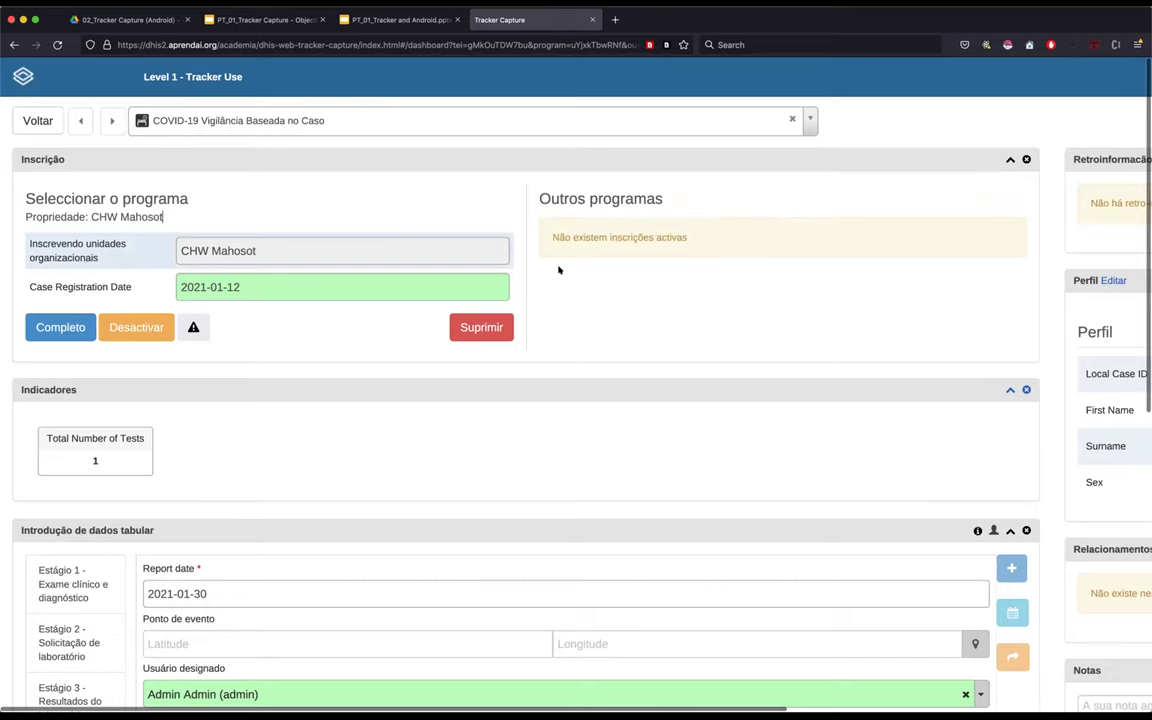
# - Return to the COVID-19 Vigilância Baseada no Caso working list of tracked cases
pyautogui.hscroll(2, 658, 311)
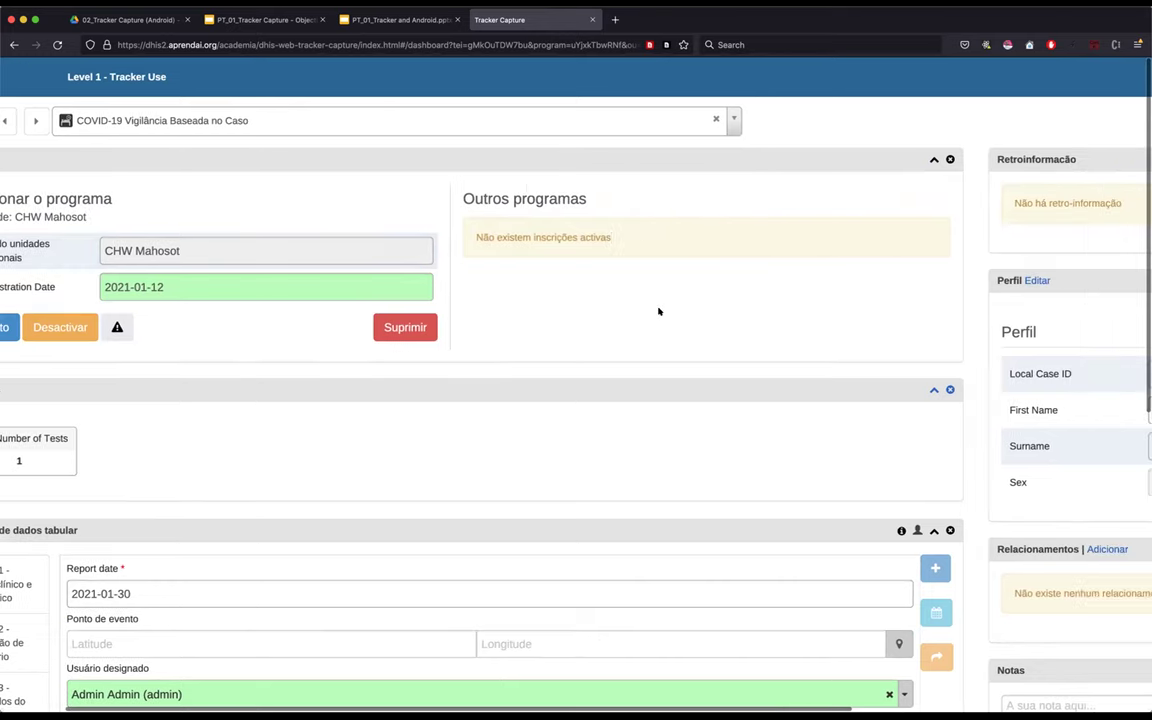
pyautogui.hscroll(5, 658, 311)
pyautogui.moveTo(1005, 378); pyautogui.dragTo(944, 380)
pyautogui.click(761, 378)
pyautogui.hscroll(-1, 761, 378)
pyautogui.hscroll(-5, 244, 188)
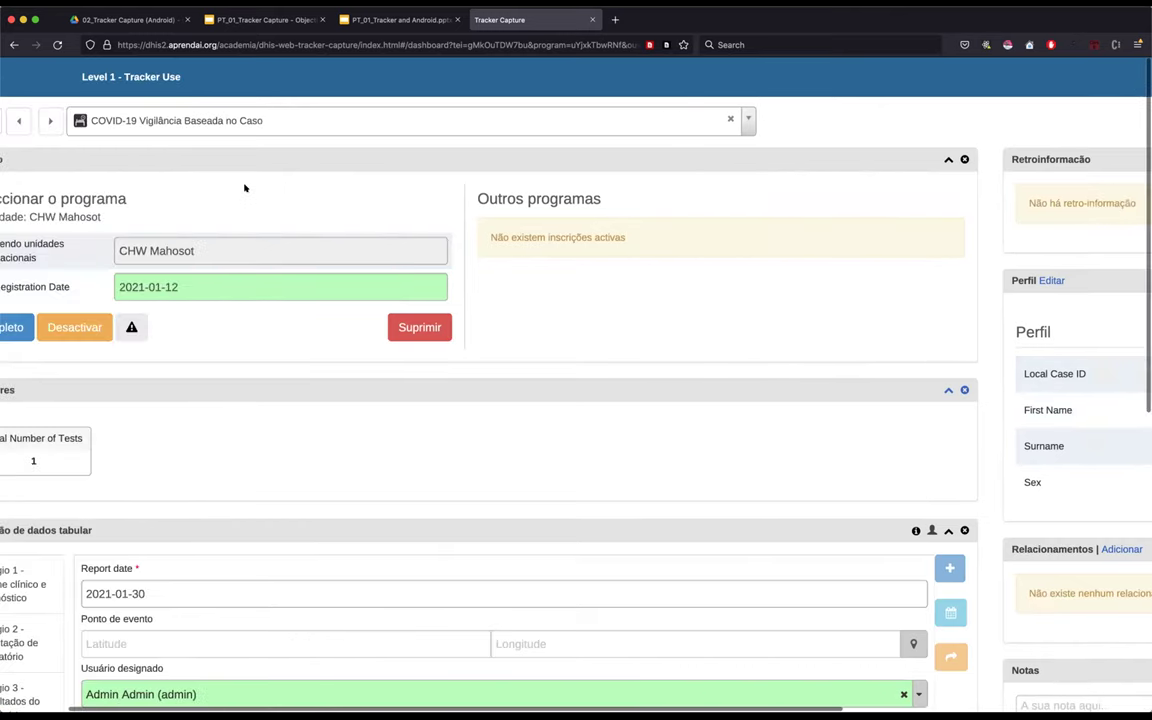
pyautogui.hscroll(-2, 244, 188)
pyautogui.click(35, 121)
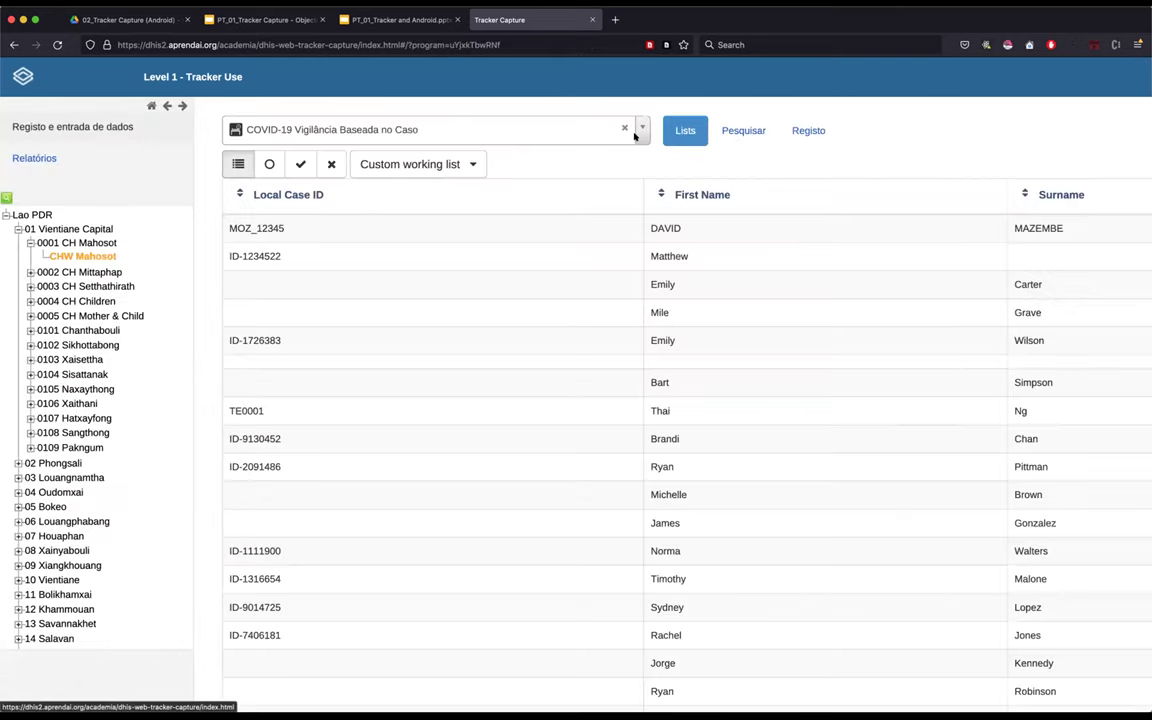
# - Switch to the COVID-19 Vigilância Baseada no Caso program, restore normal zoom, and open the first listed case
pyautogui.click(425, 130)
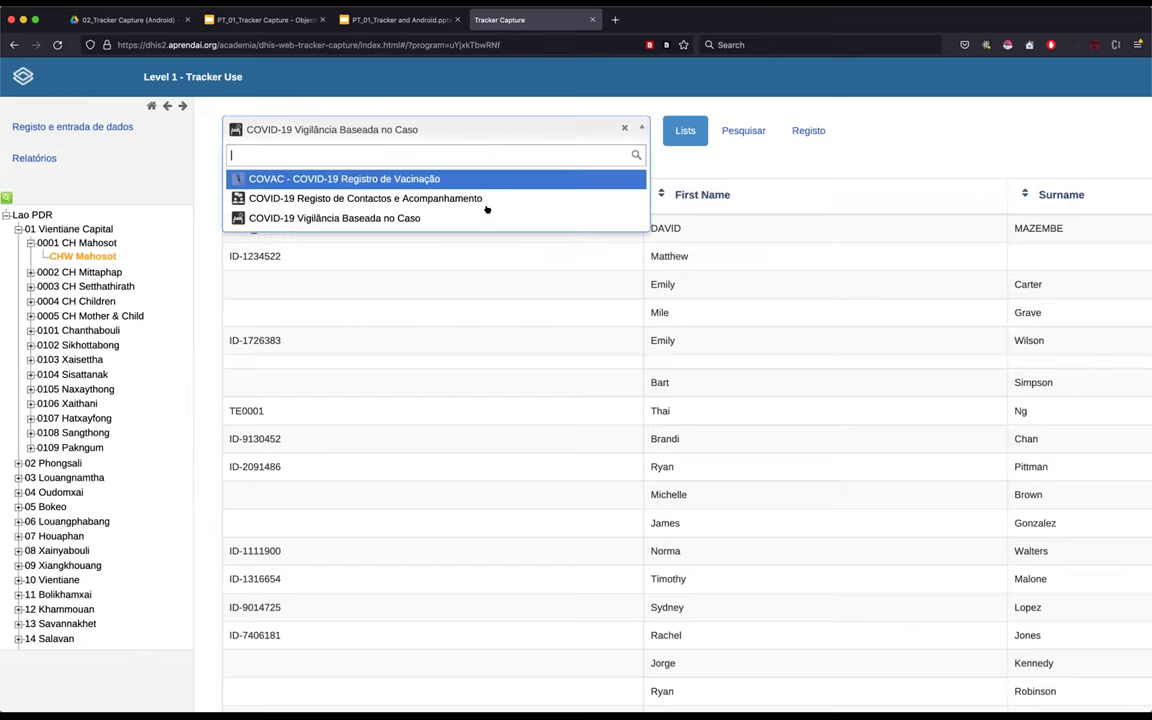
pyautogui.scroll(3, 482, 220)
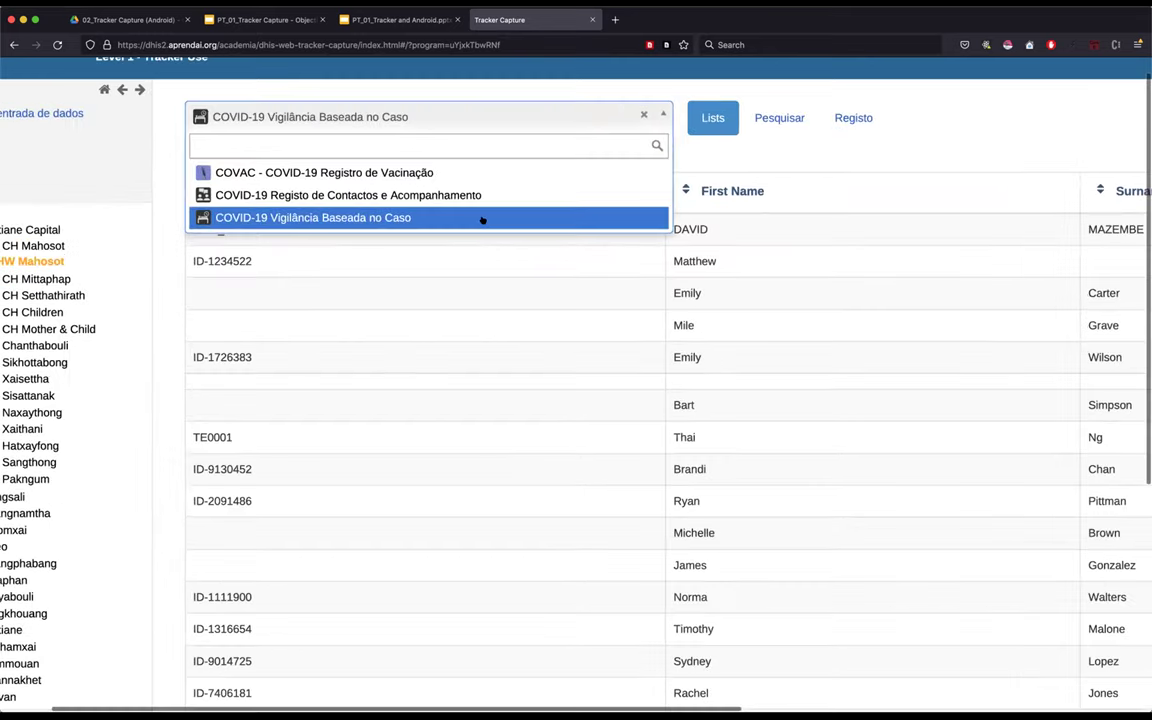
pyautogui.scroll(3, 374, 170)
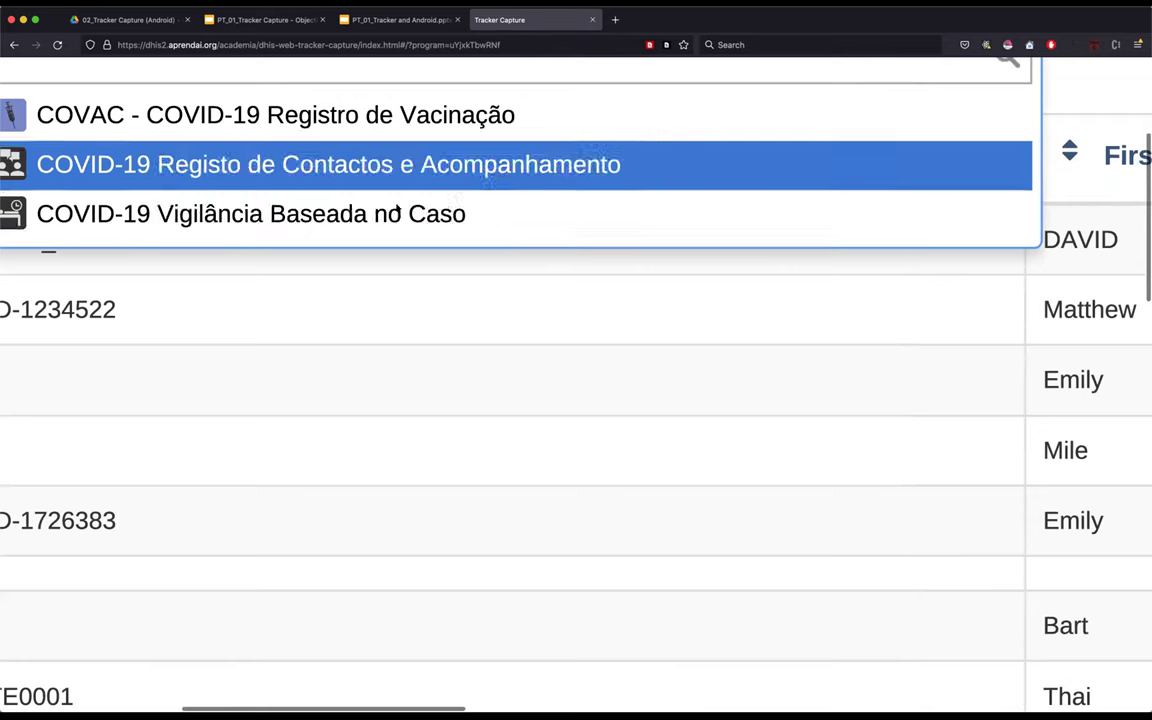
pyautogui.hscroll(-1, 403, 180)
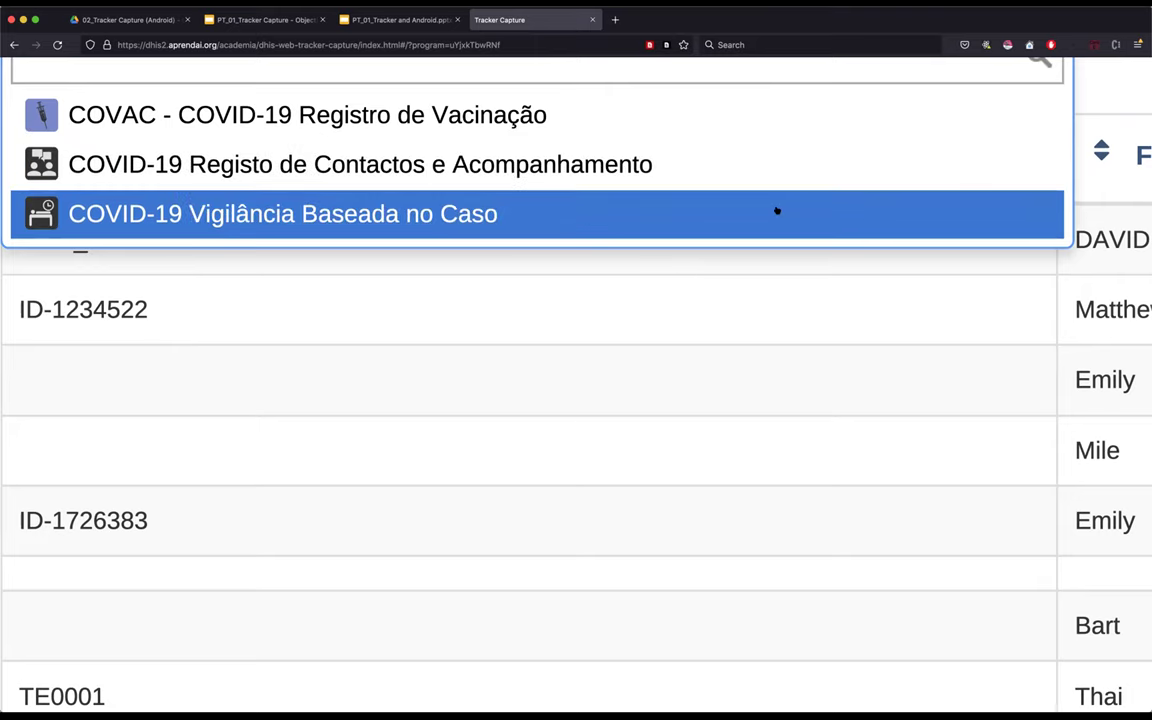
pyautogui.click(738, 218)
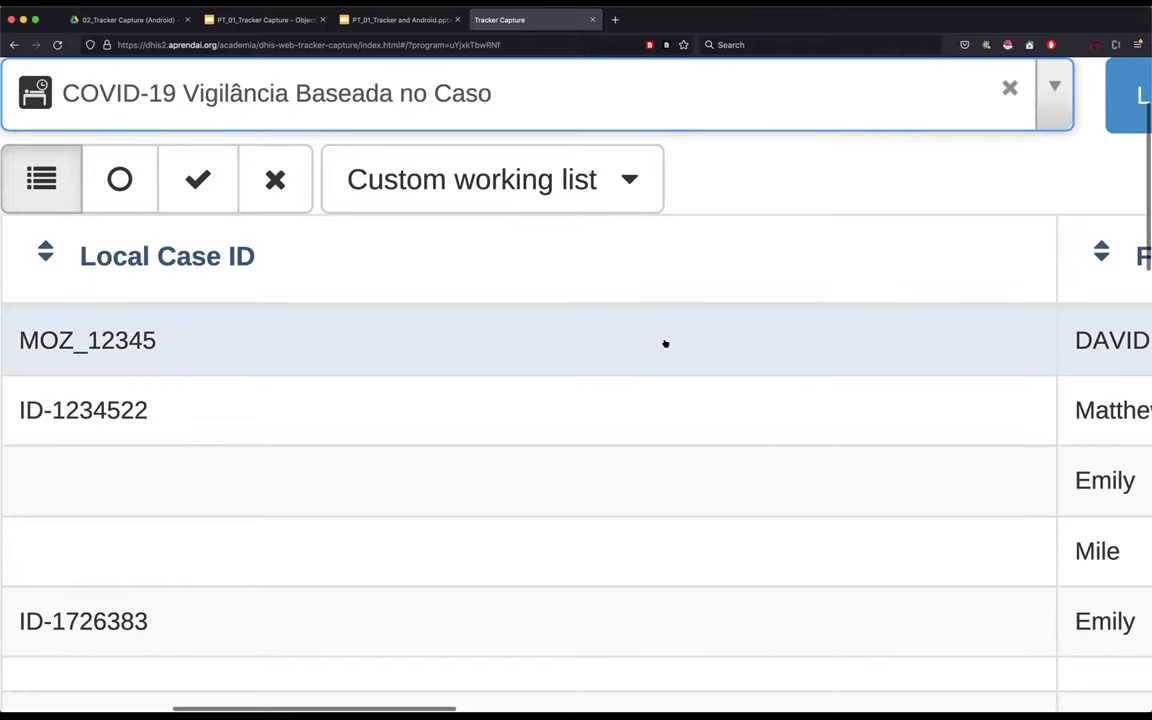
pyautogui.press('super+minus')
pyautogui.press('super+minus')
pyautogui.press('super+minus')
pyautogui.press('super+minus')
pyautogui.press('super+minus')
pyautogui.press('super+minus')
pyautogui.press('super+minus')
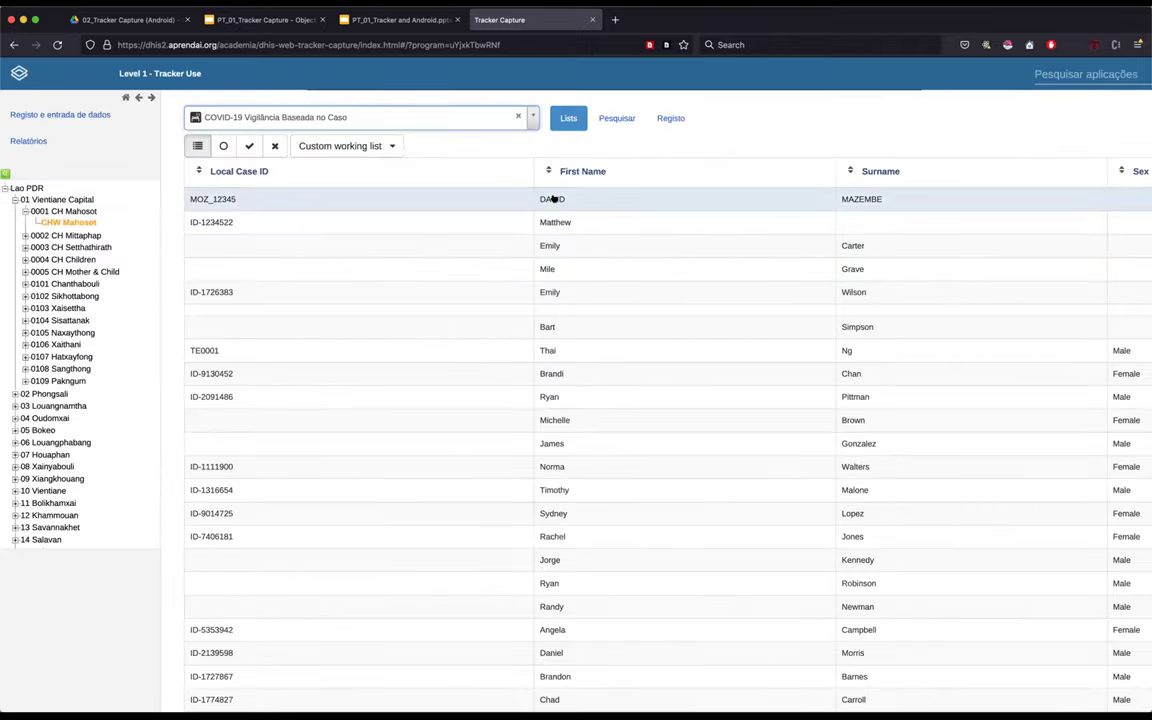
pyautogui.click(588, 198)
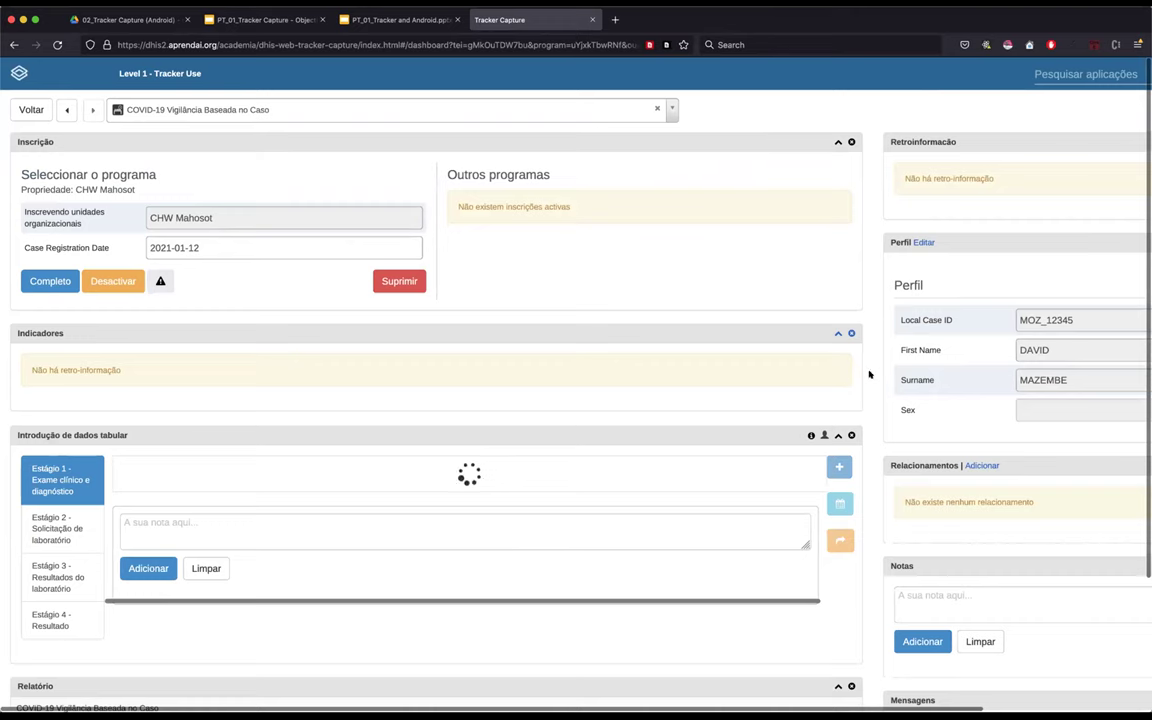
# - On the index case's dashboard, start a new relationship from the Relacionamentos panel
pyautogui.scroll(-2, 869, 374)
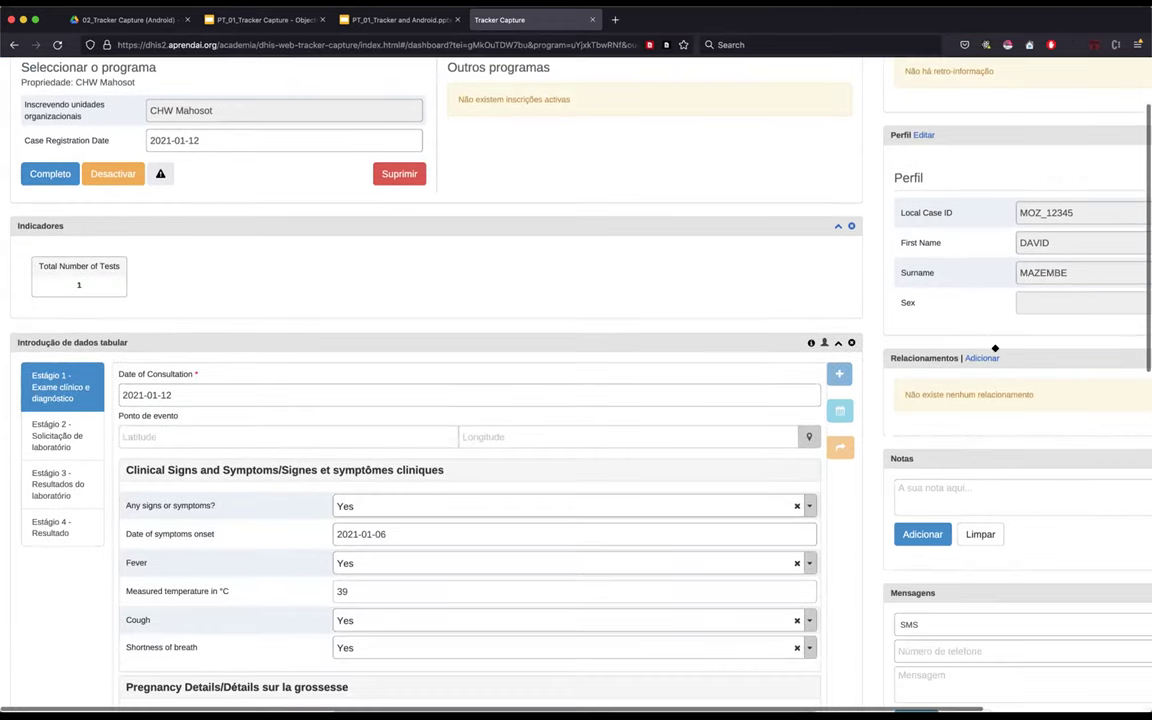
pyautogui.scroll(5, 995, 348)
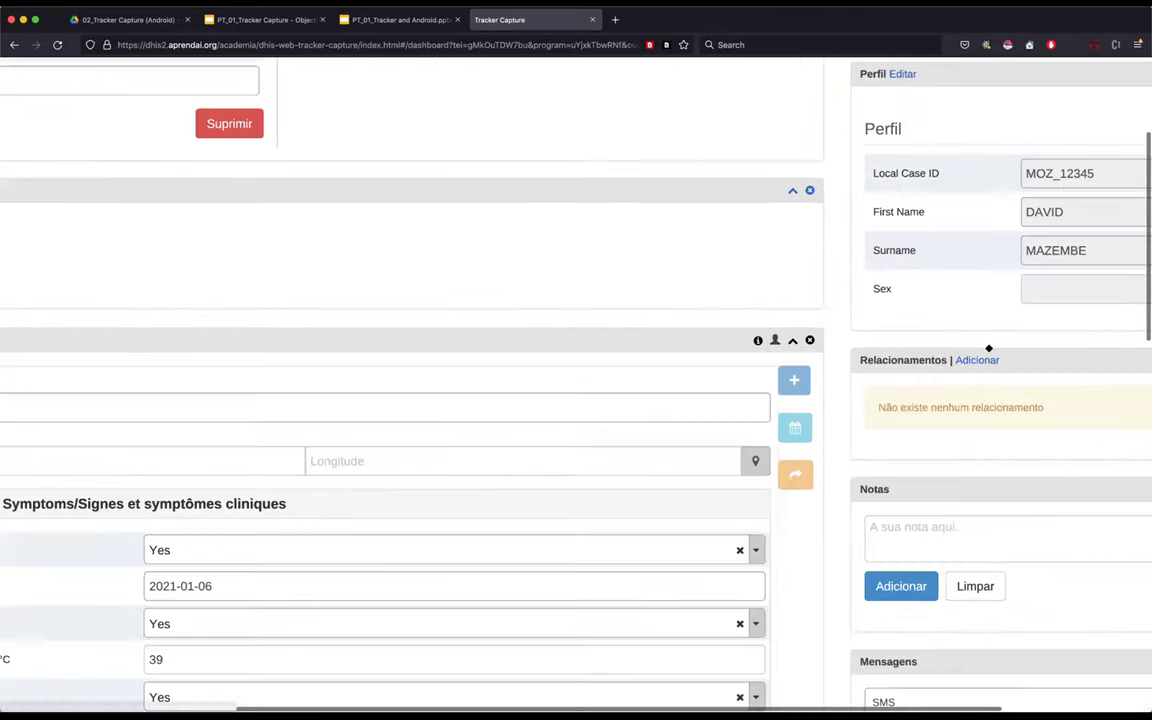
pyautogui.scroll(-1, 988, 348)
pyautogui.hscroll(4, 900, 330)
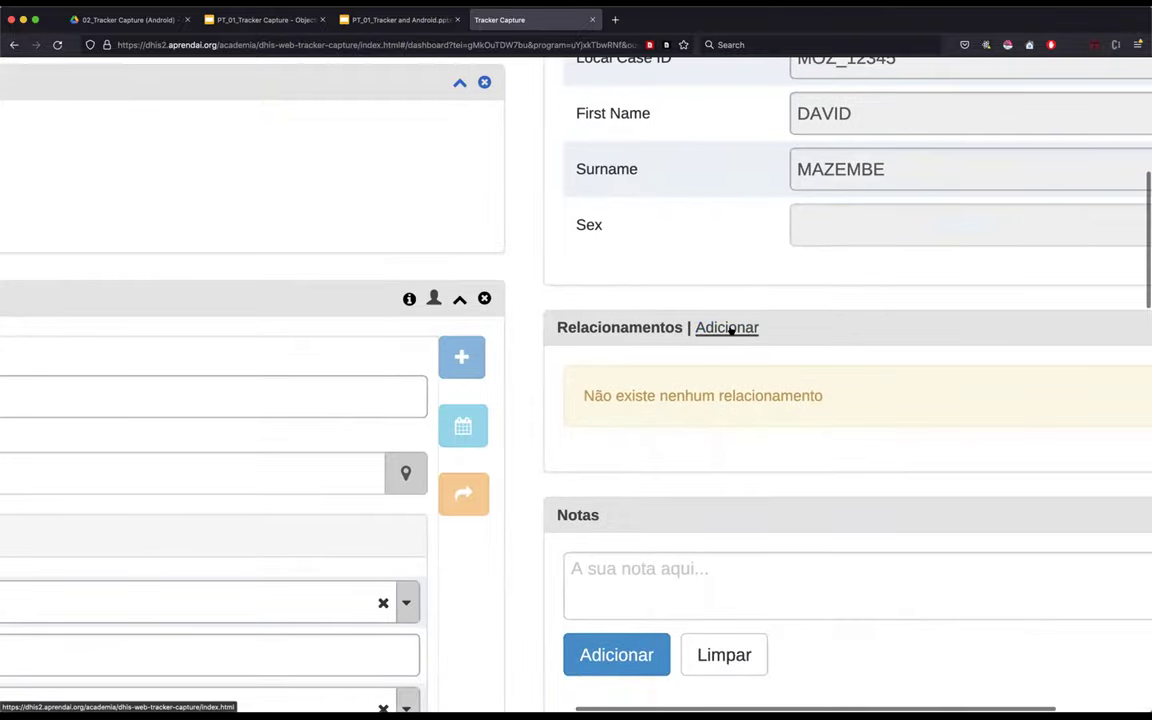
pyautogui.hscroll(4, 728, 327)
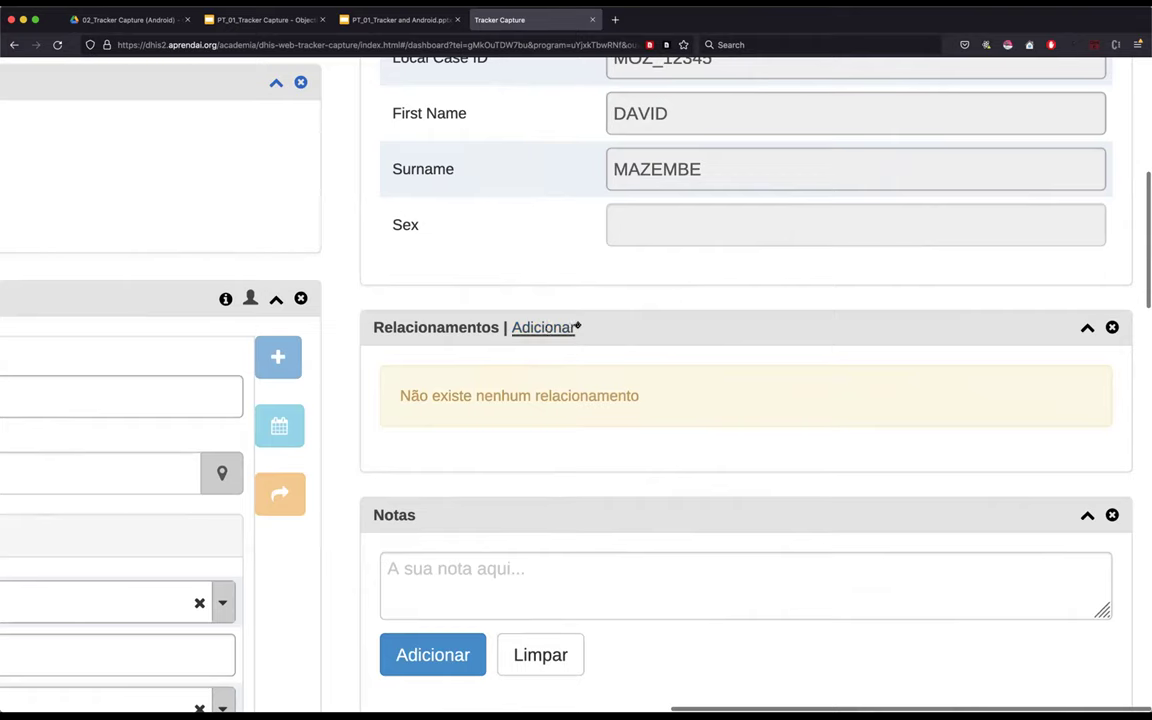
pyautogui.click(545, 328)
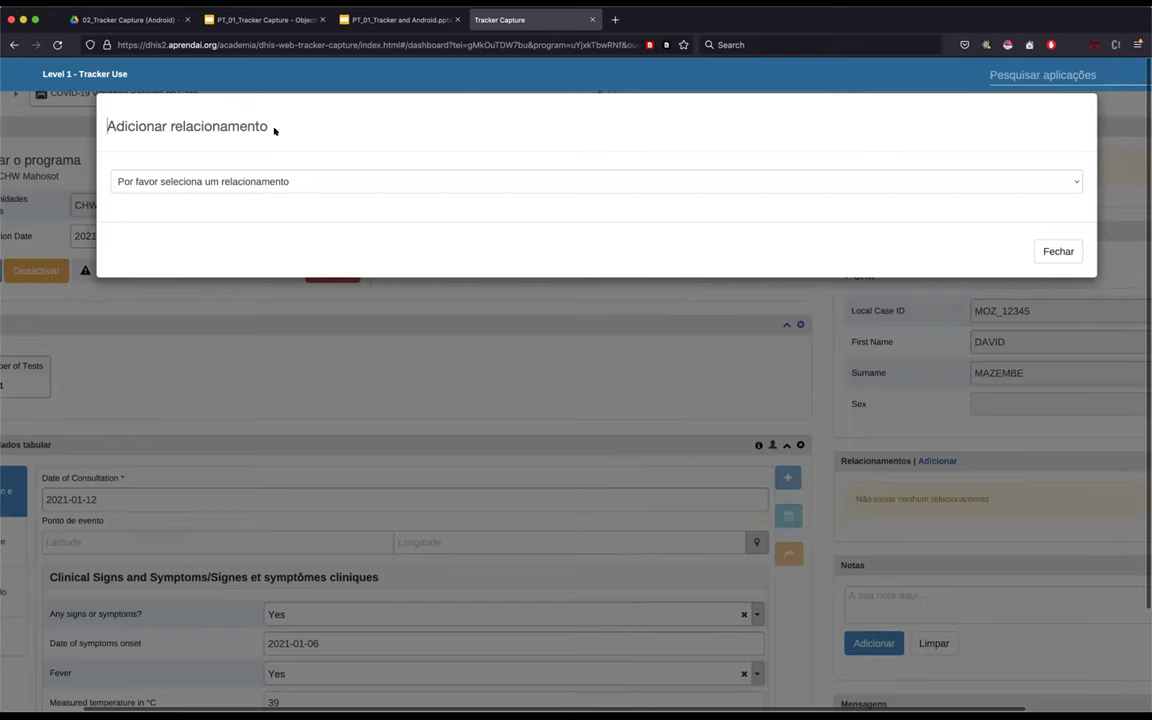
pyautogui.moveTo(102, 126); pyautogui.dragTo(298, 129)
# - Set the relationship type to Has Been in Contact with, targeting COVID-19 Registo de Contactos e Acompanhamento
pyautogui.click(308, 120)
pyautogui.click(357, 181)
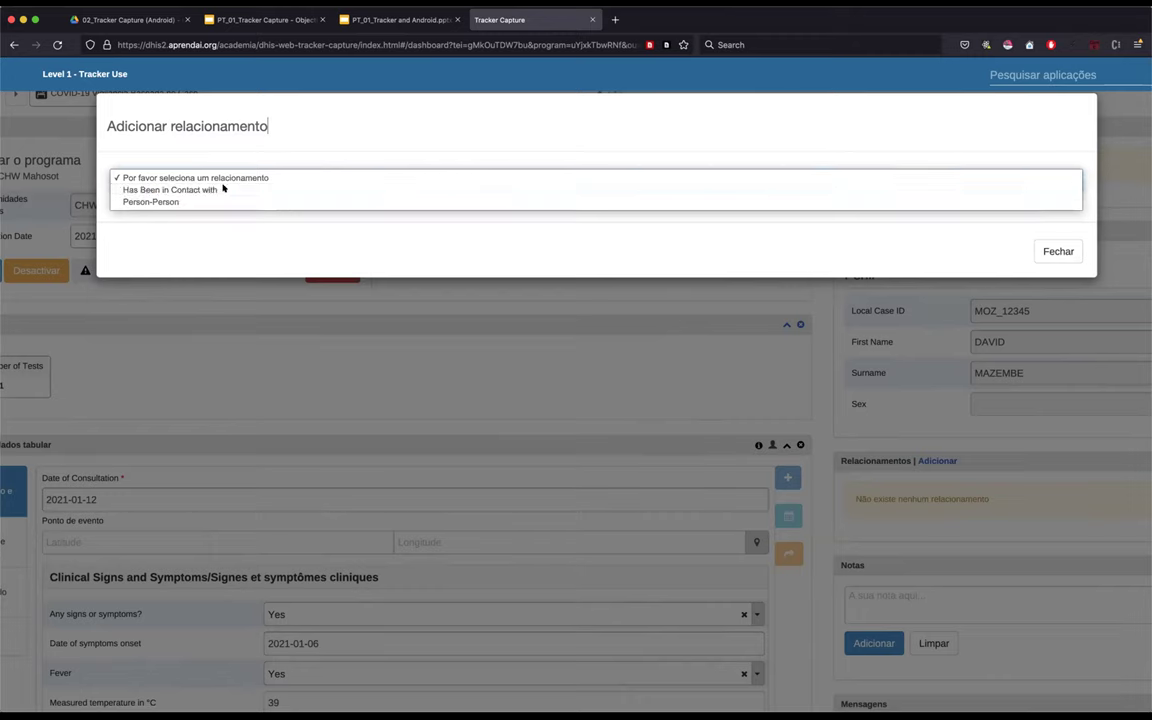
pyautogui.click(224, 189)
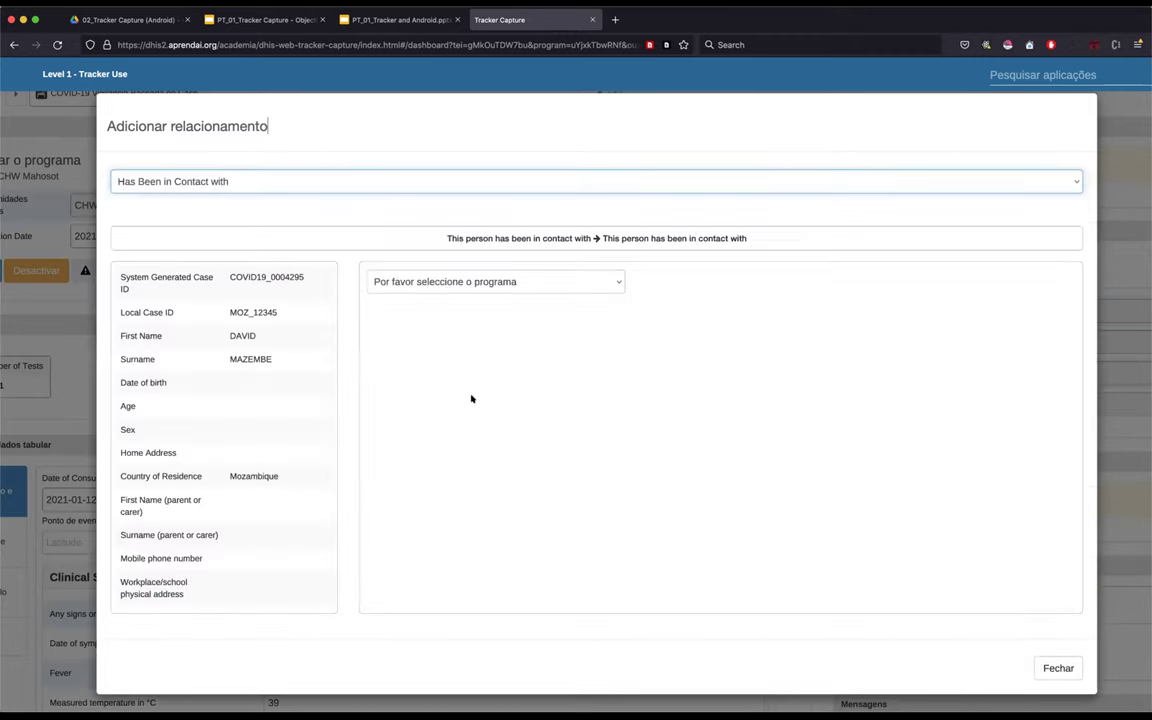
pyautogui.click(612, 280)
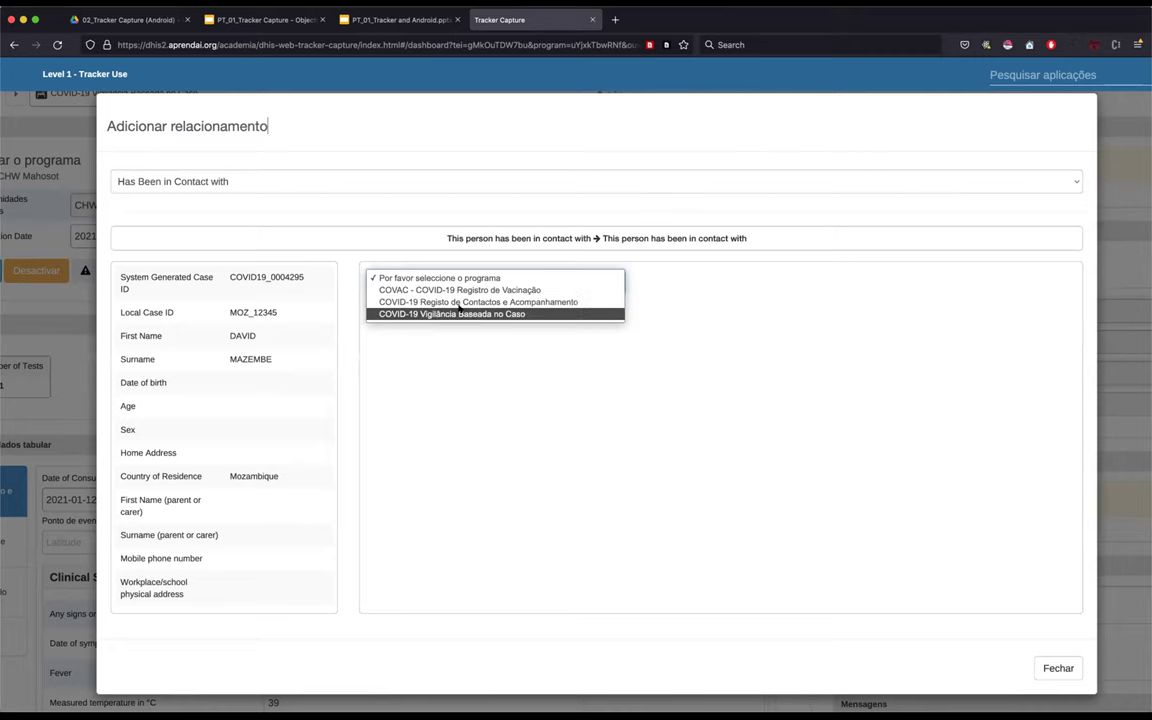
pyautogui.click(534, 302)
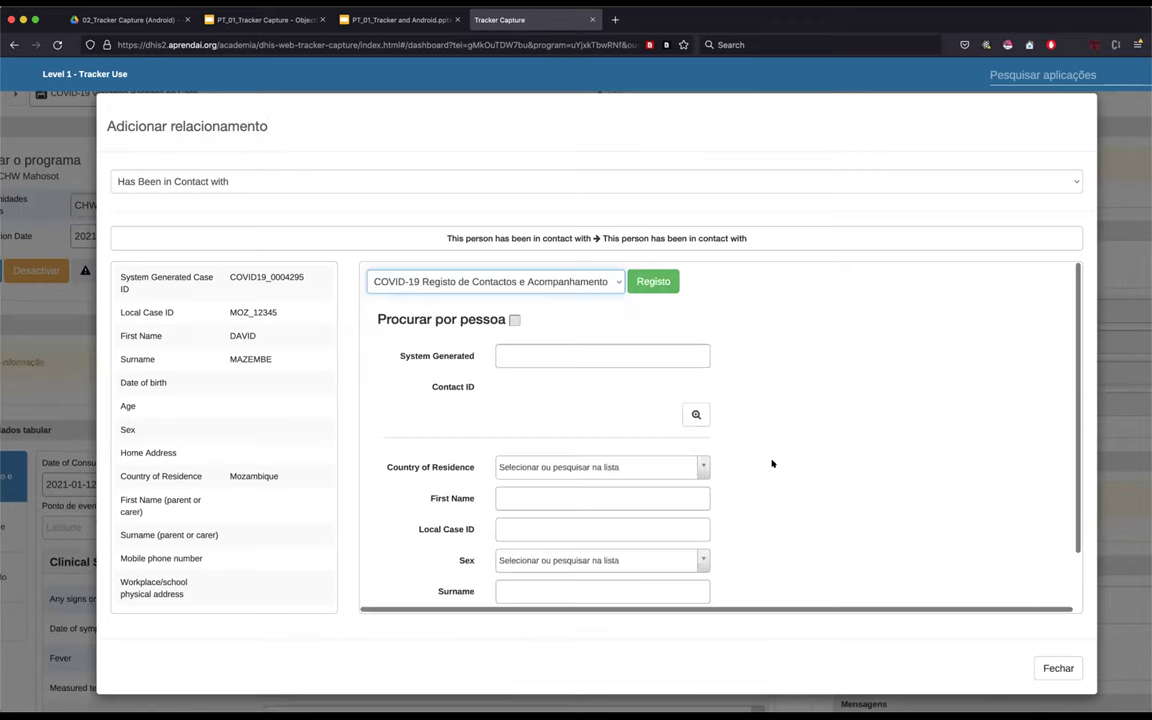
pyautogui.scroll(-1, 772, 463)
pyautogui.scroll(1, 772, 463)
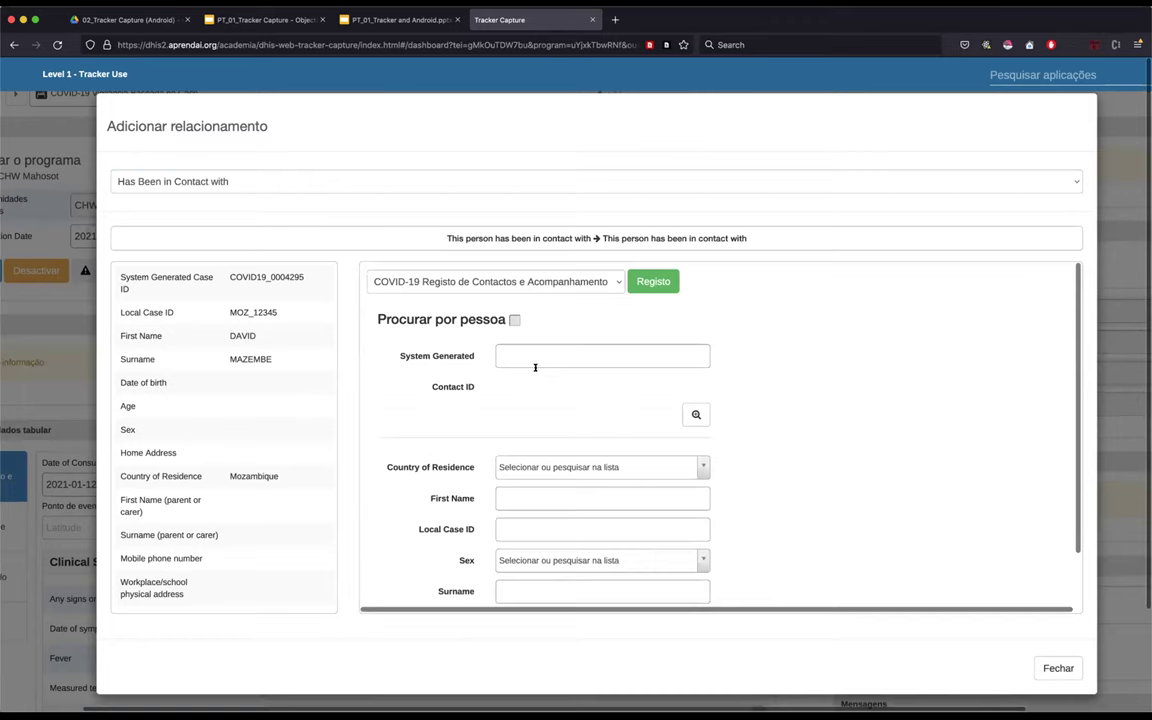
pyautogui.scroll(-2, 841, 403)
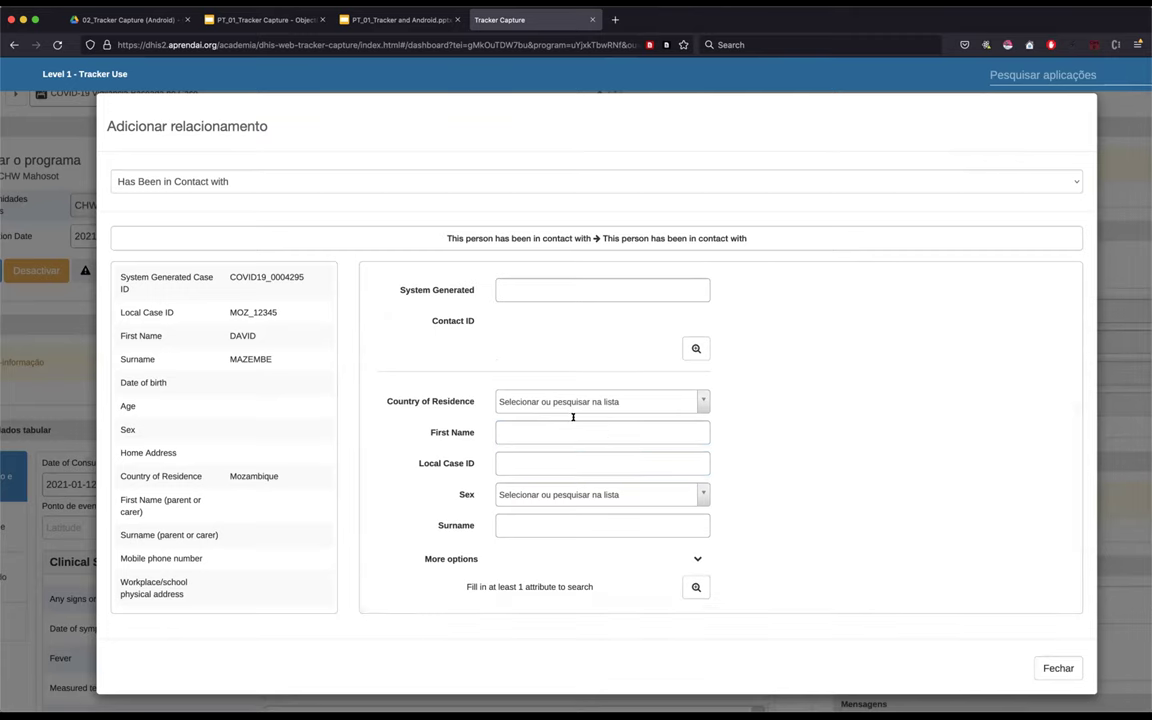
# - Search the contact program by the contact's first name and surname, finding no existing match
pyautogui.click(579, 430)
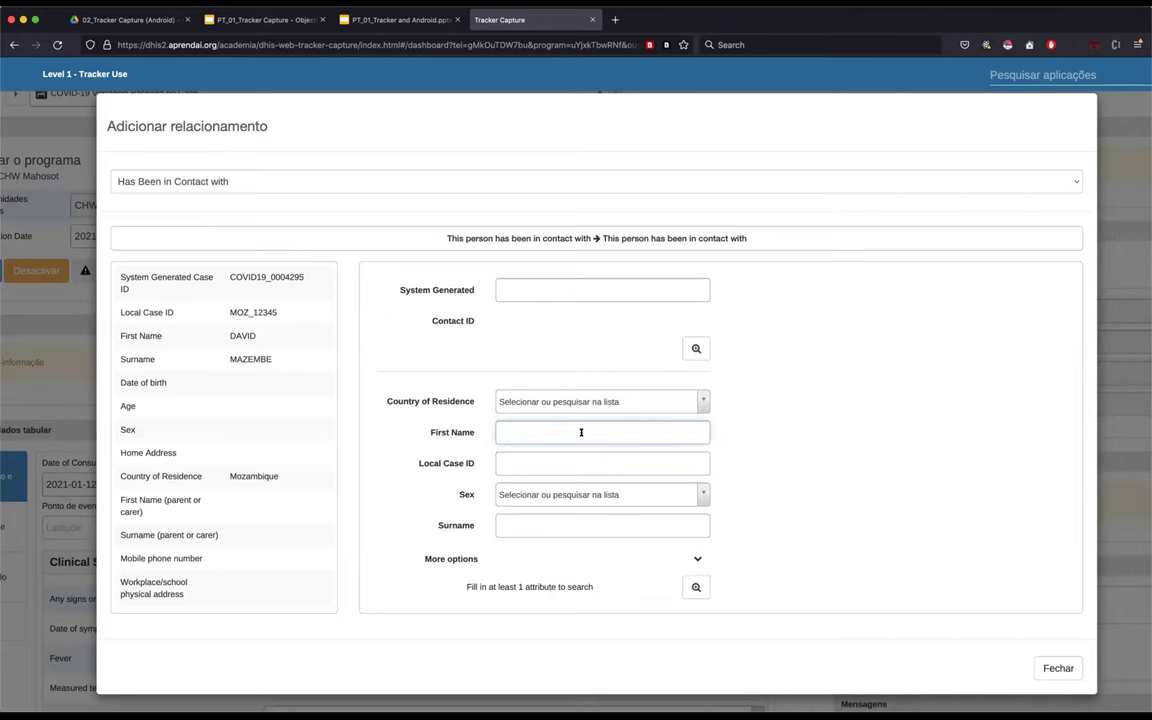
pyautogui.write('MOZ_12345')
pyautogui.press('super+a')
pyautogui.press('BackSpace')
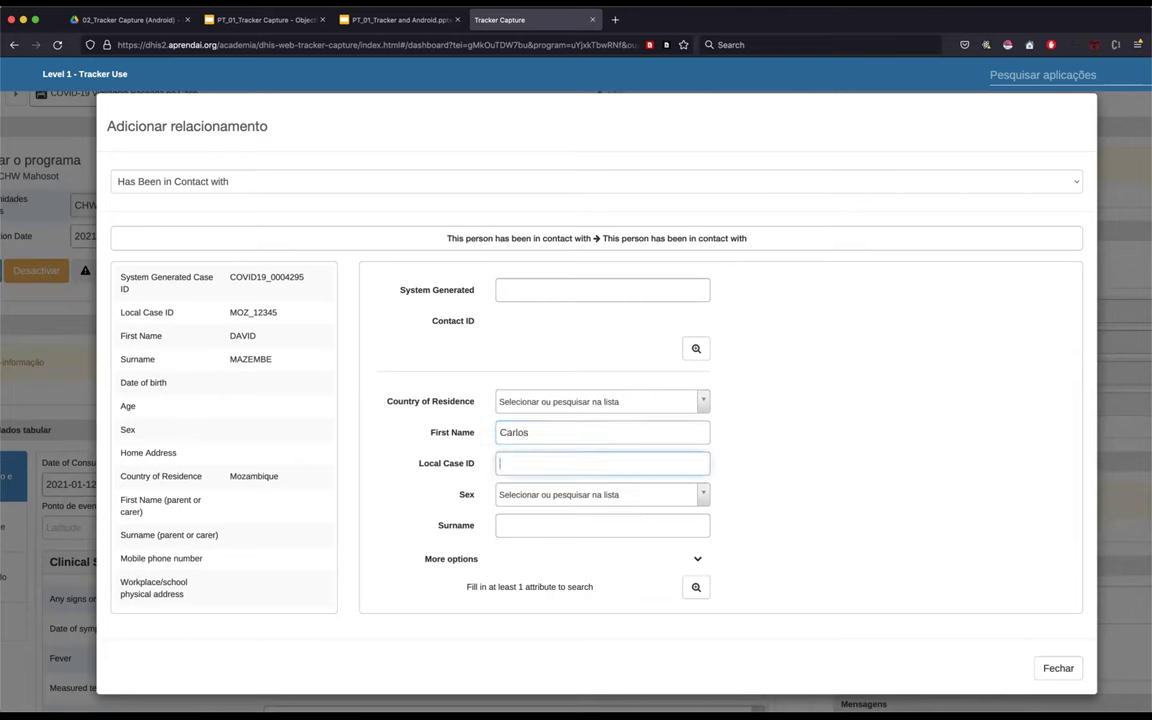
pyautogui.click(596, 524)
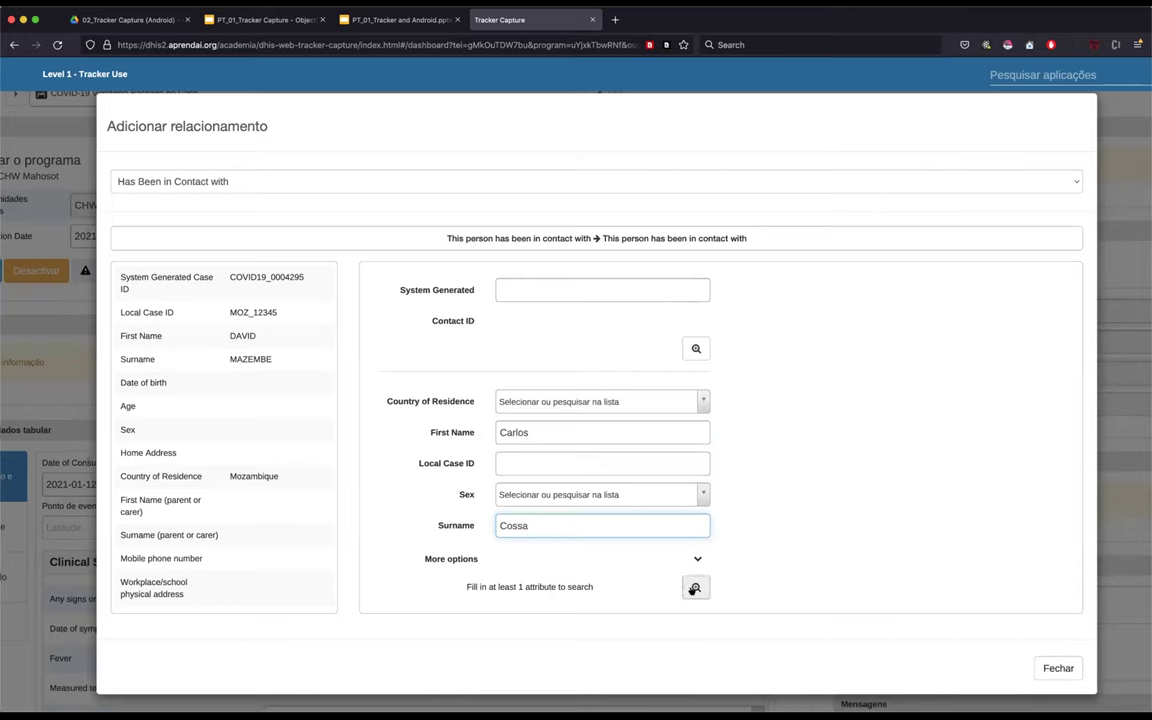
pyautogui.press('BackSpace')
pyautogui.press('BackSpace')
pyautogui.press('BackSpace')
pyautogui.press('BackSpace')
pyautogui.press('BackSpace')
pyautogui.write('Sitowe')
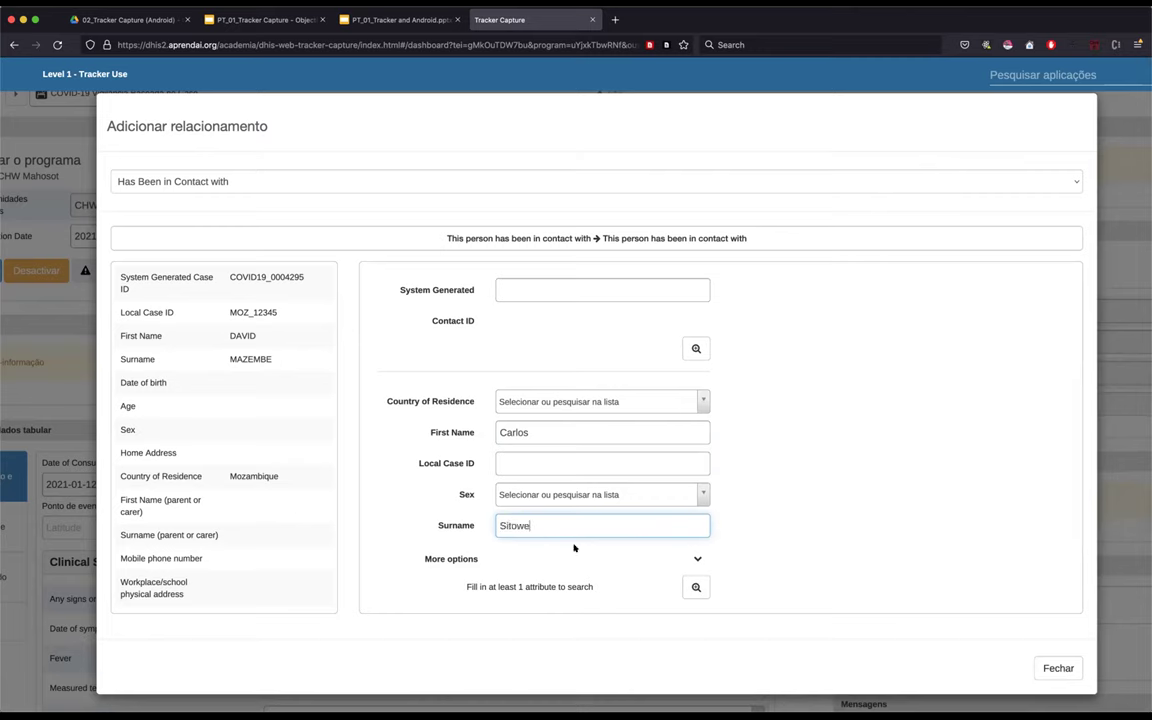
pyautogui.press('BackSpace')
pyautogui.press('BackSpace')
pyautogui.write('e')
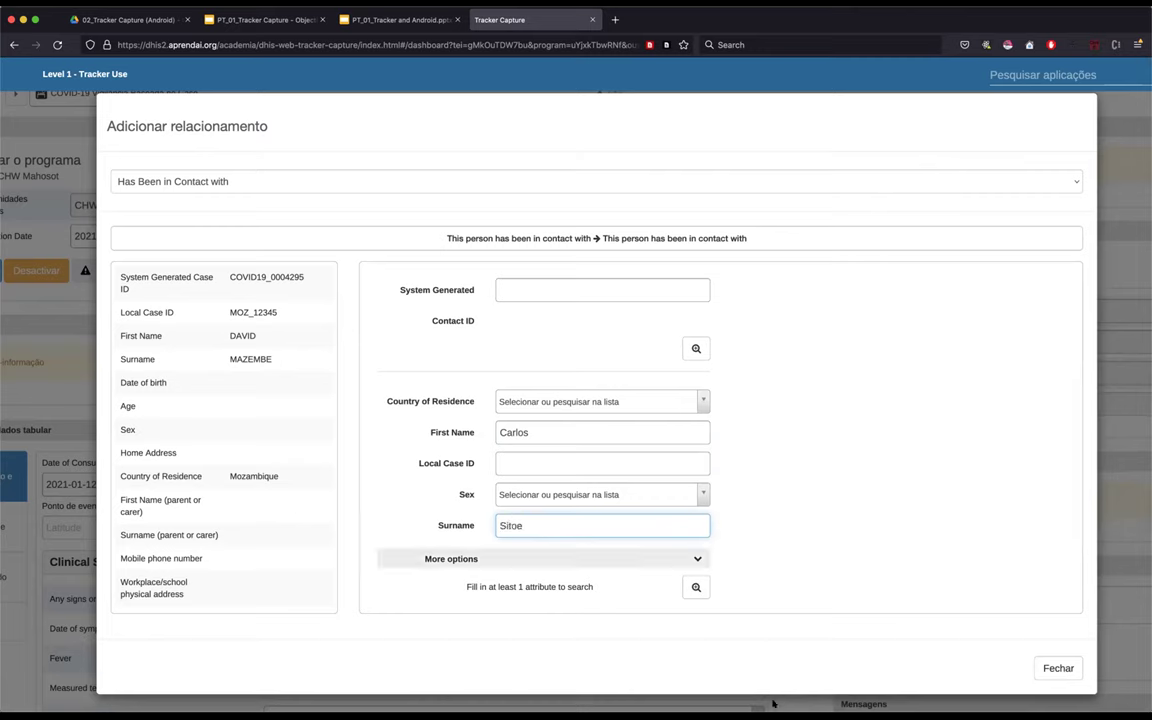
pyautogui.click(694, 587)
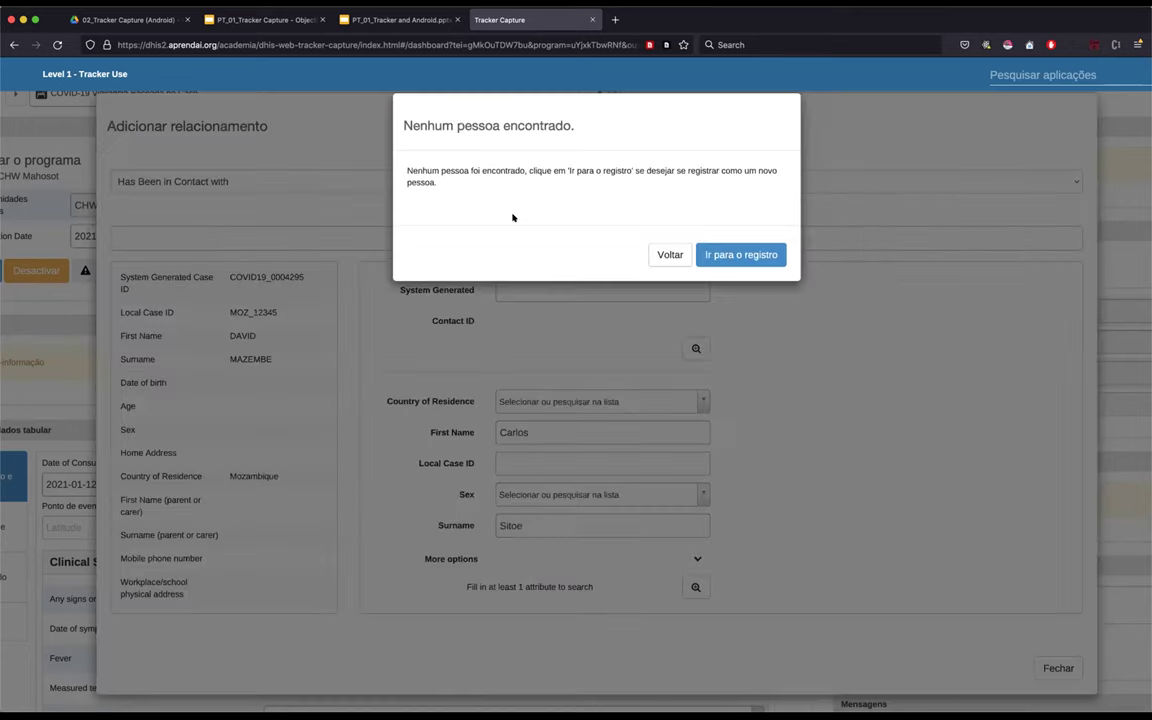
# - Start registering a new person and enter the contact's first name and surname
pyautogui.click(737, 253)
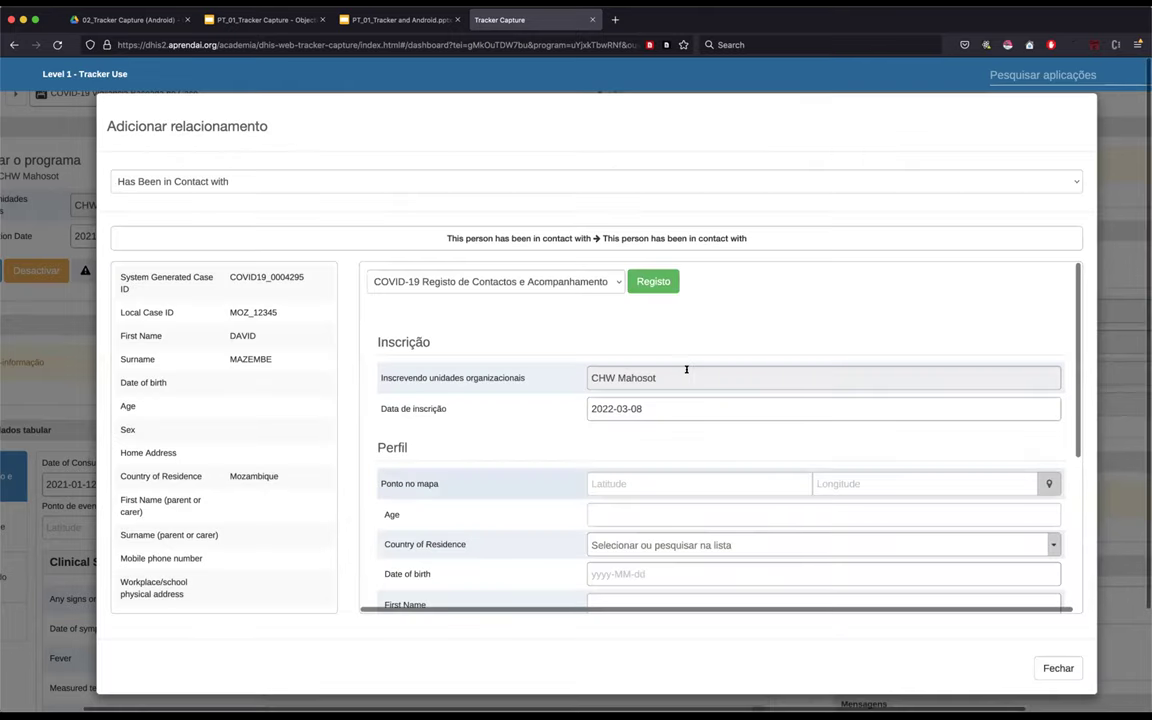
pyautogui.scroll(-2, 686, 370)
pyautogui.scroll(-3, 686, 370)
pyautogui.click(650, 468)
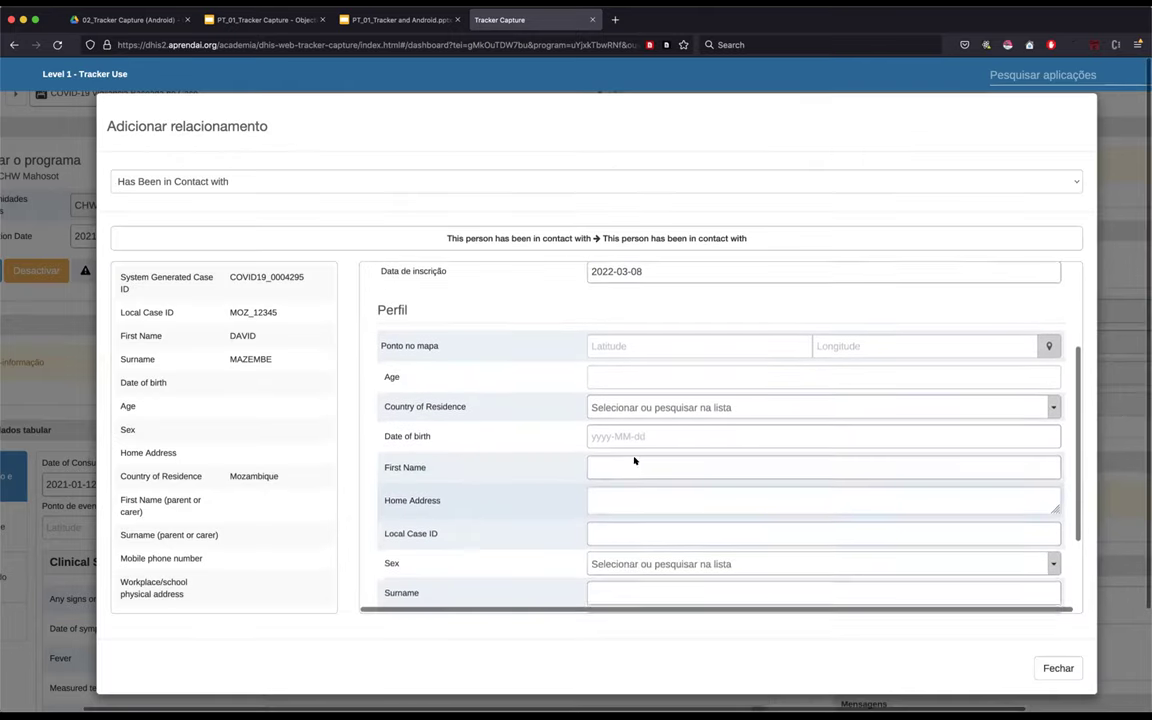
pyautogui.scroll(-1, 631, 445)
pyautogui.press('Tab')
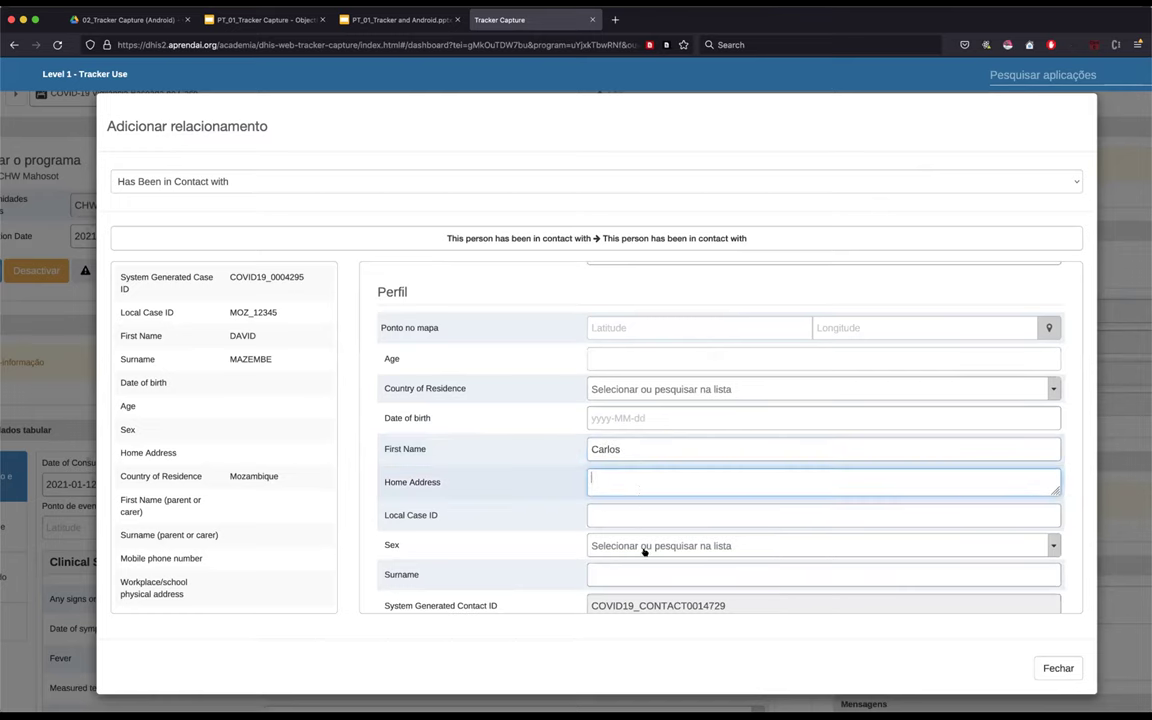
pyautogui.scroll(-2, 700, 548)
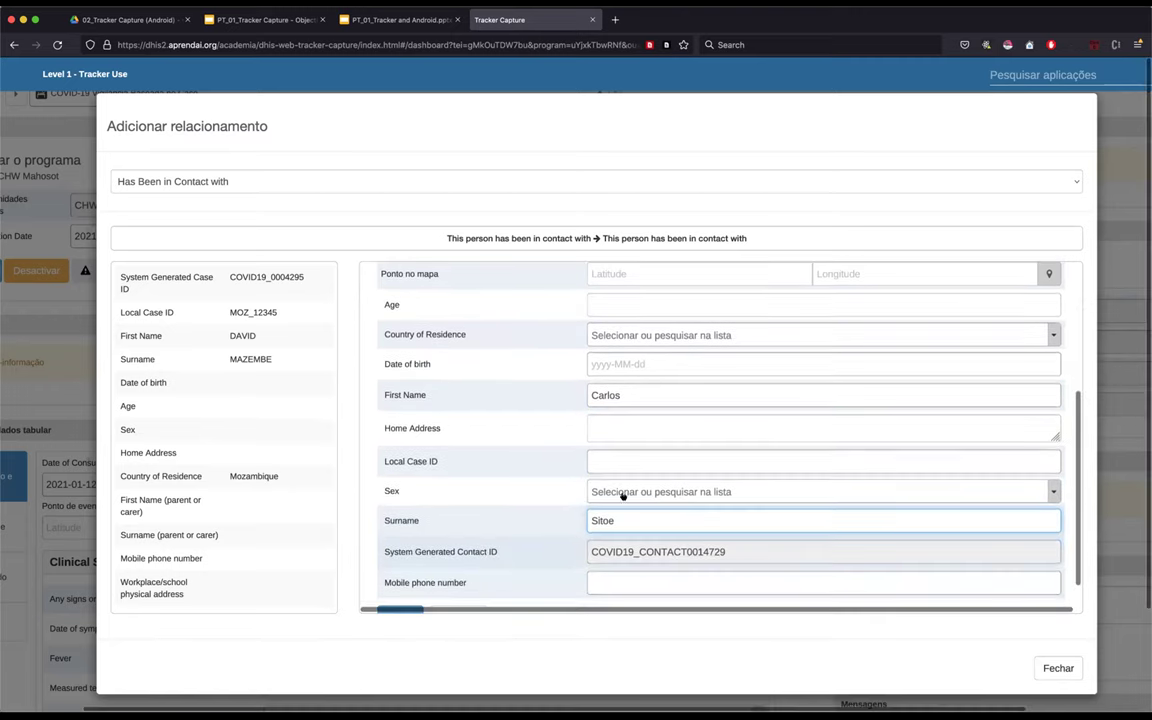
pyautogui.click(673, 490)
pyautogui.click(478, 563)
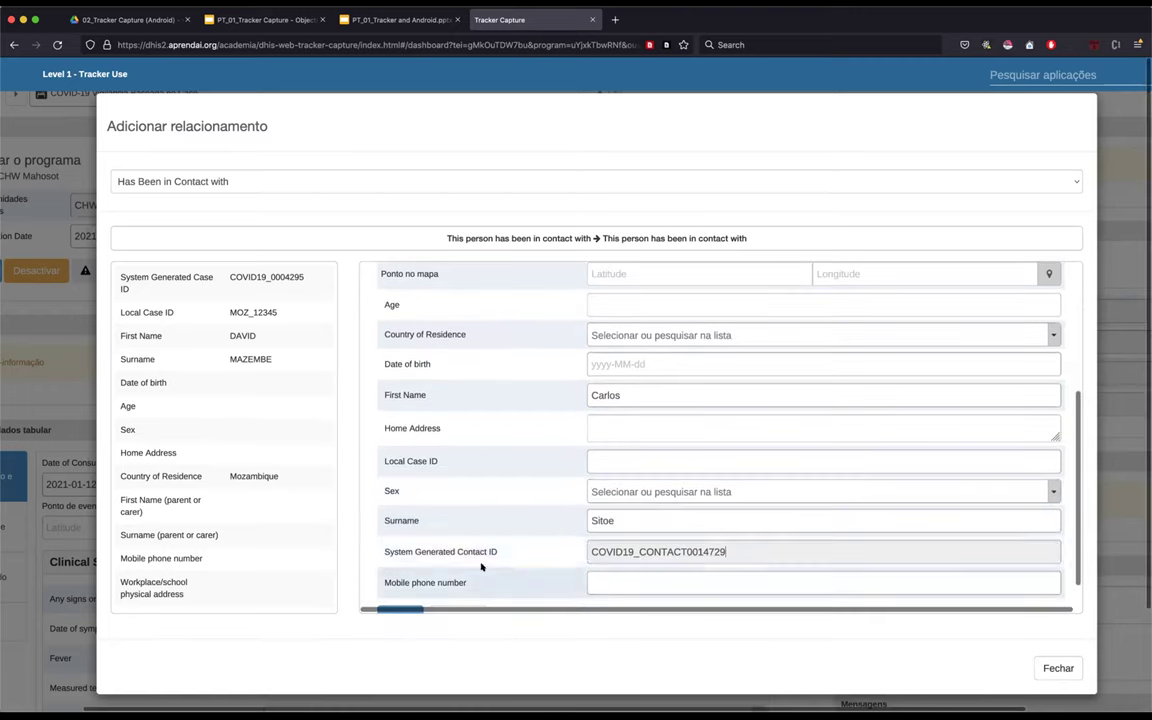
# - Fill in the contact's home address
pyautogui.click(610, 424)
pyautogui.write('Bam')
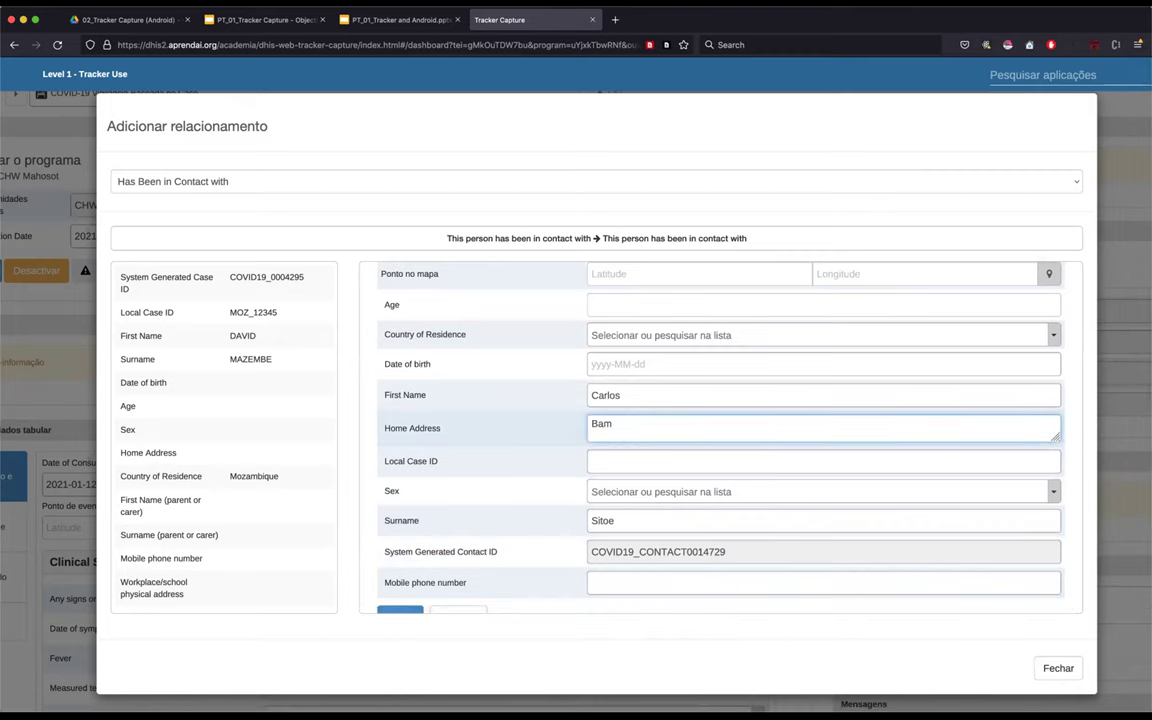
pyautogui.press('BackSpace')
pyautogui.press('BackSpace')
pyautogui.press('BackSpace')
pyautogui.write('B. Bagamoio')
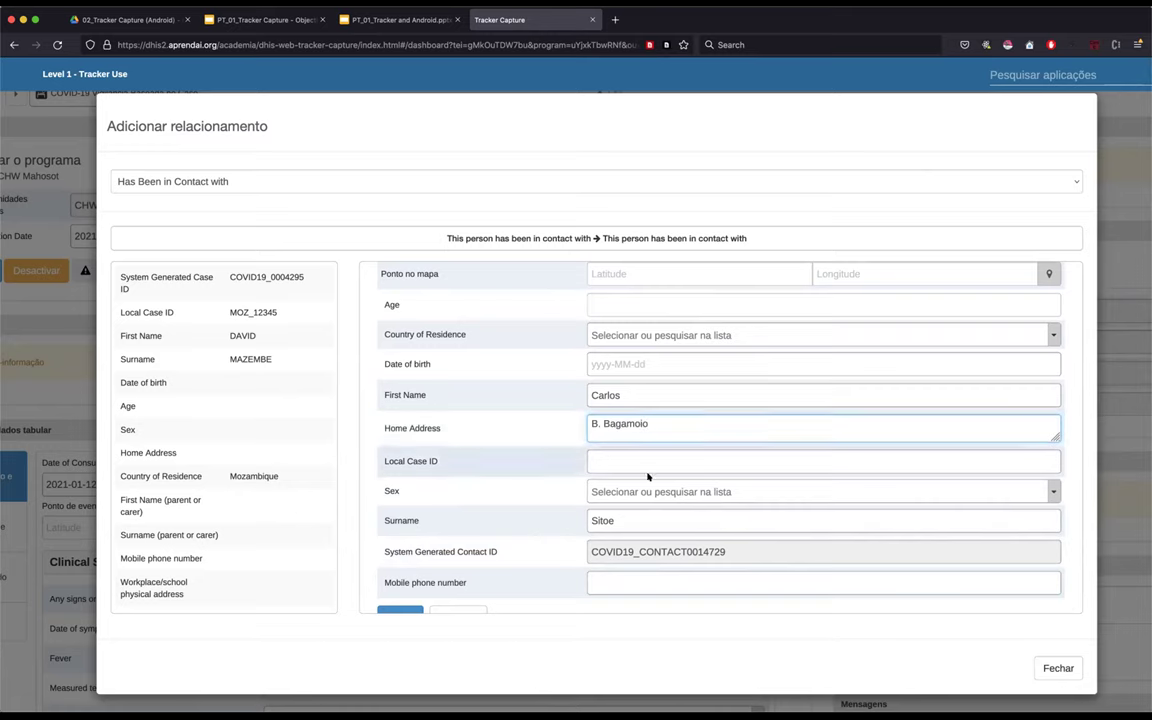
pyautogui.scroll(-1, 688, 487)
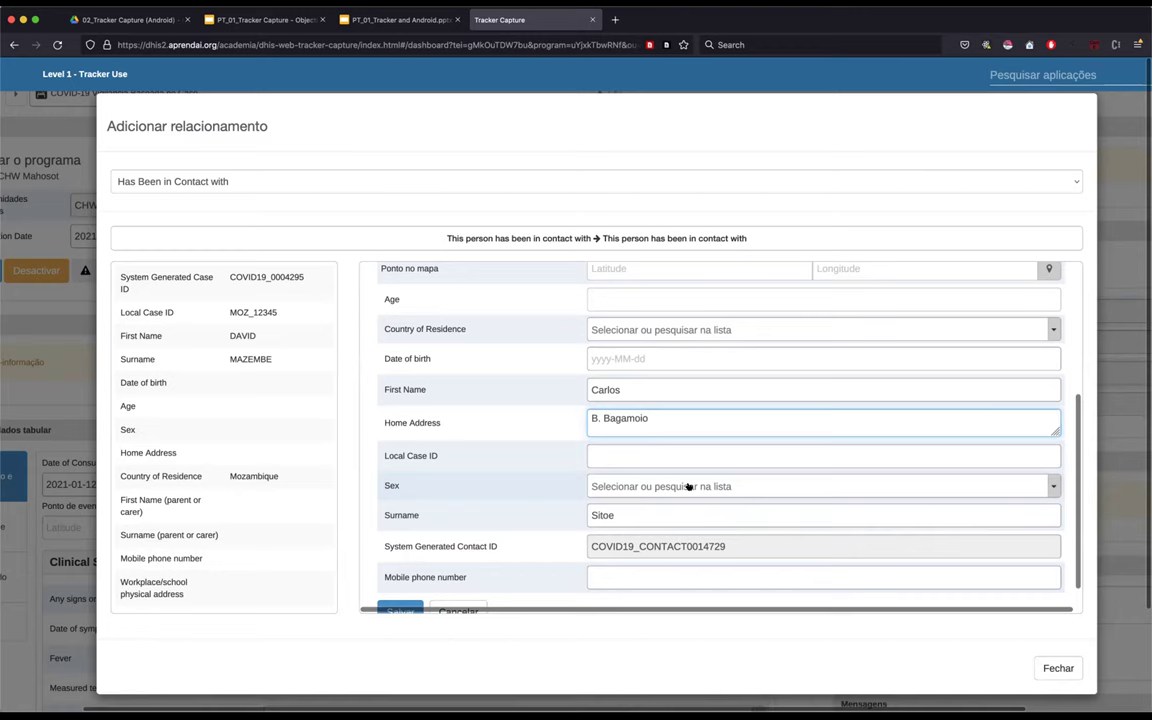
pyautogui.scroll(2, 687, 484)
pyautogui.scroll(-2, 687, 484)
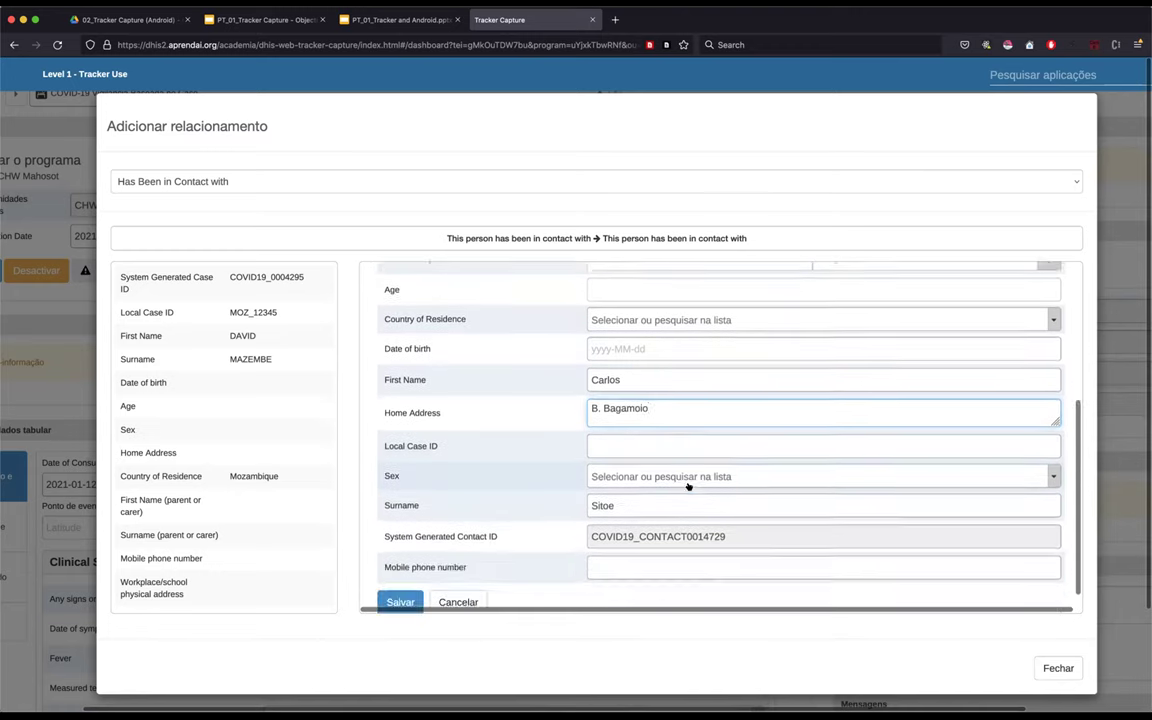
pyautogui.scroll(5, 687, 484)
pyautogui.scroll(1, 687, 484)
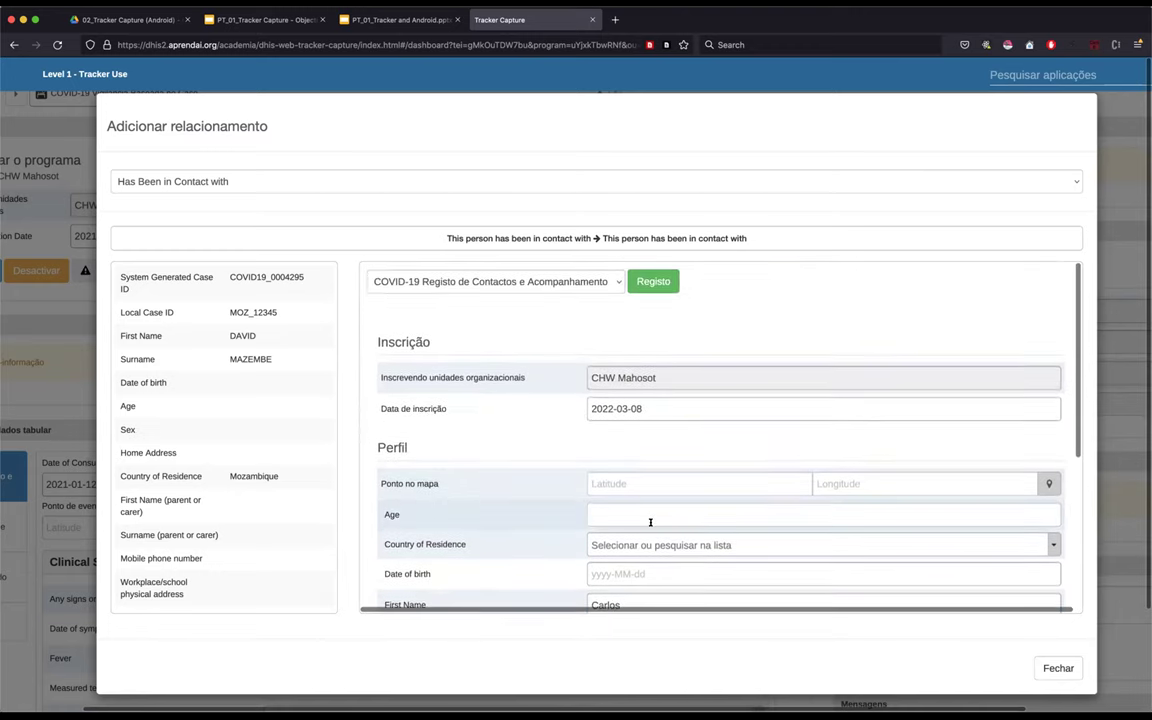
pyautogui.scroll(-3, 650, 521)
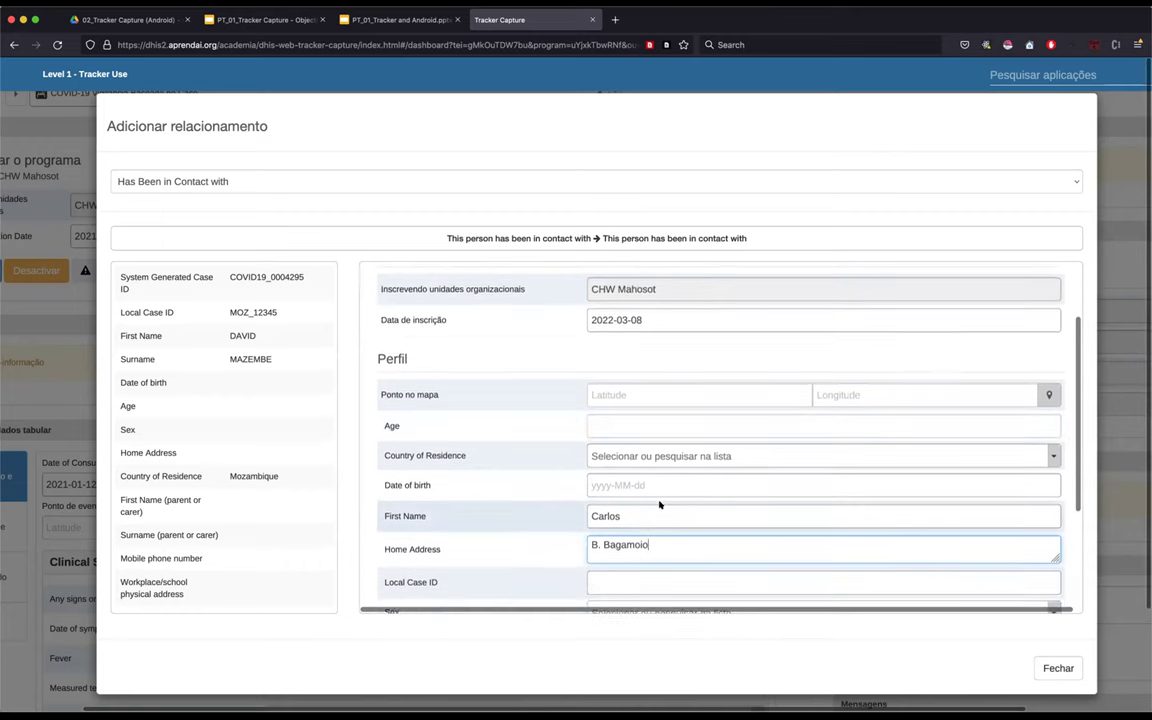
pyautogui.scroll(-1, 485, 512)
pyautogui.scroll(-3, 485, 512)
pyautogui.scroll(6, 650, 418)
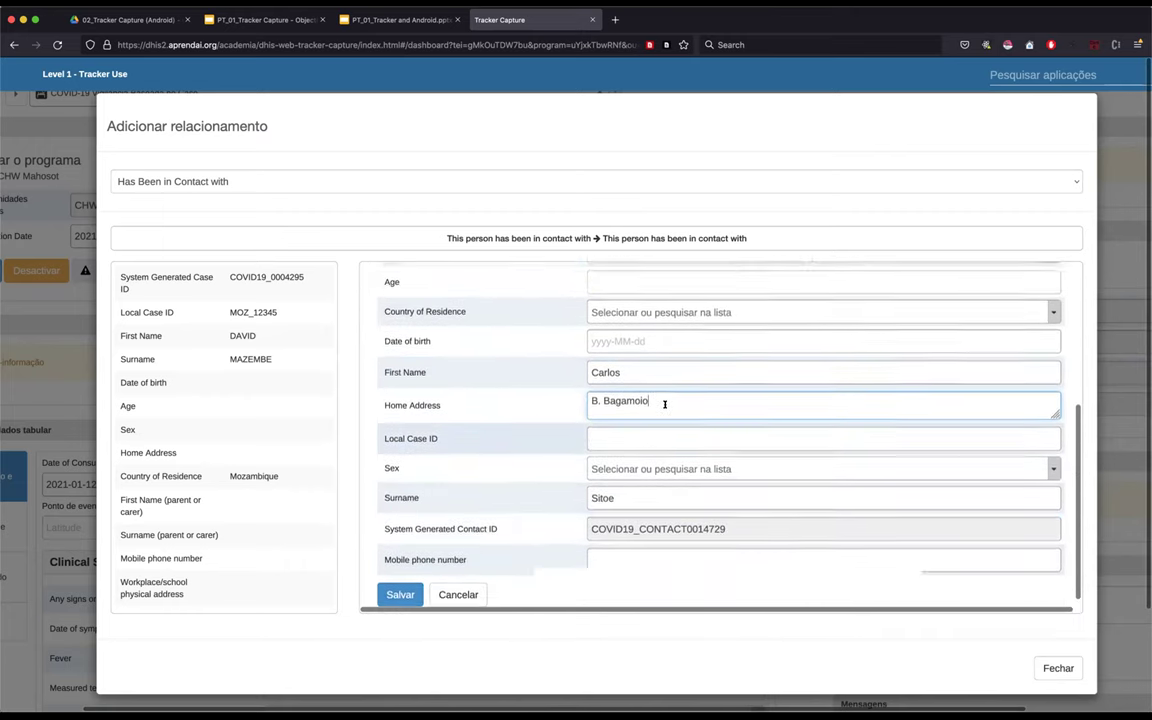
# - Set the enrollment date (Data de inscrição) to 2021-01-19
pyautogui.click(648, 408)
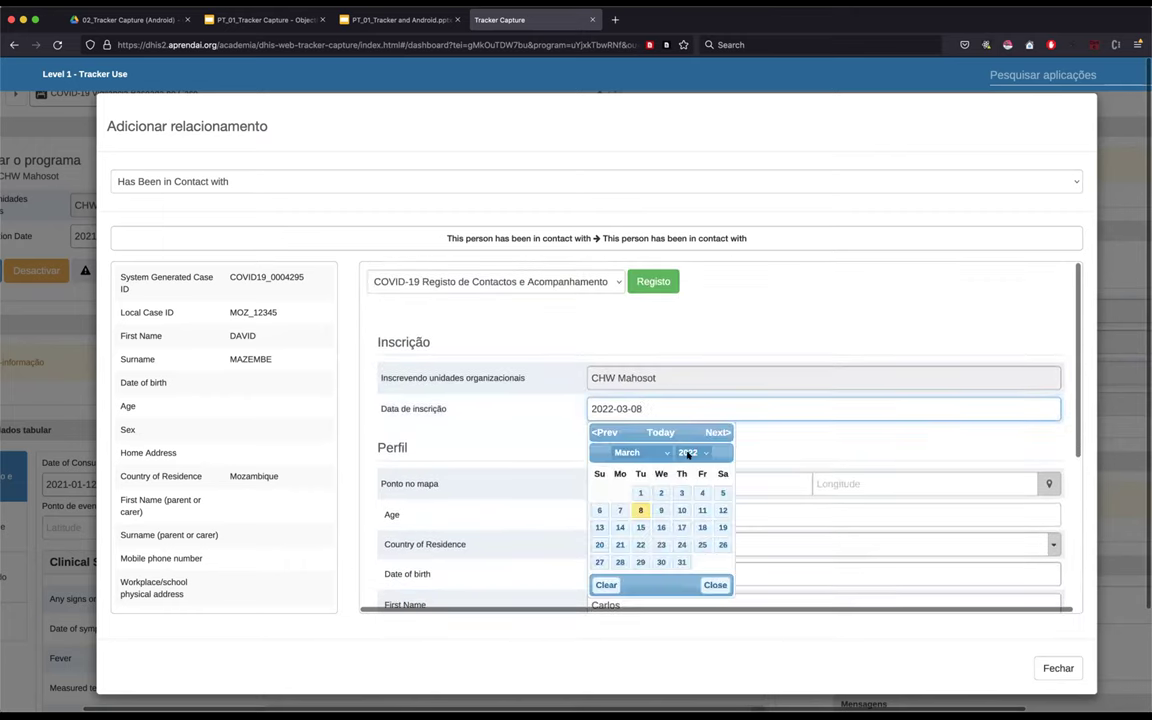
pyautogui.click(695, 451)
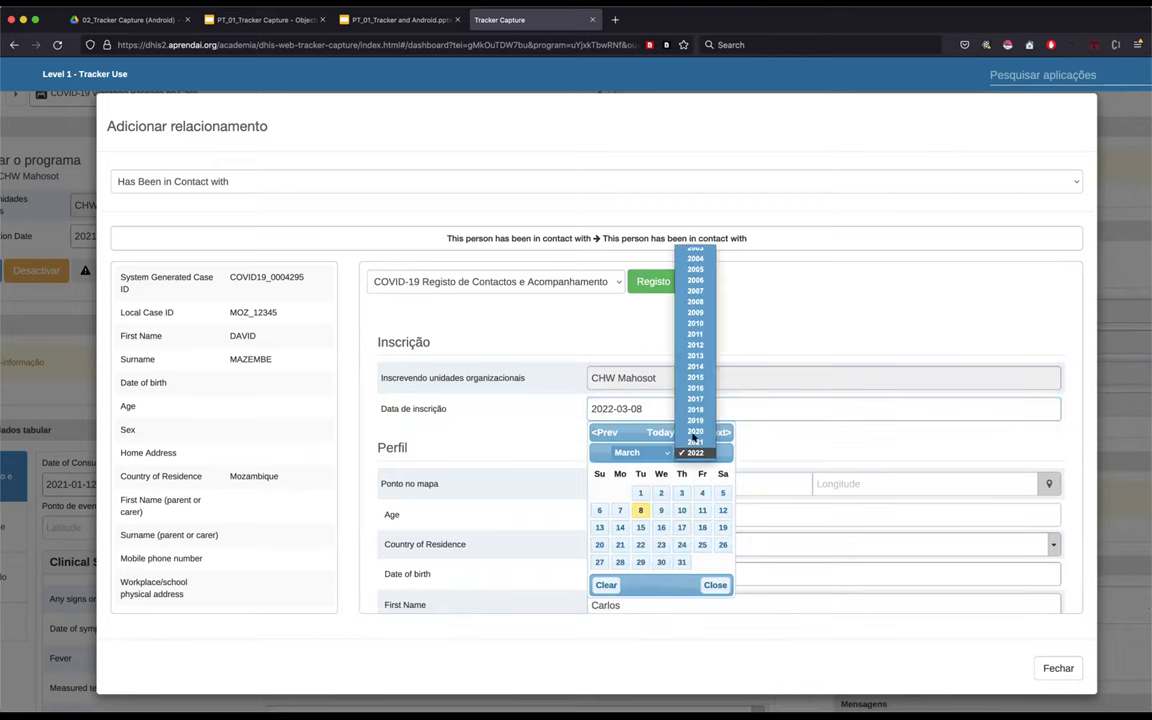
pyautogui.click(695, 441)
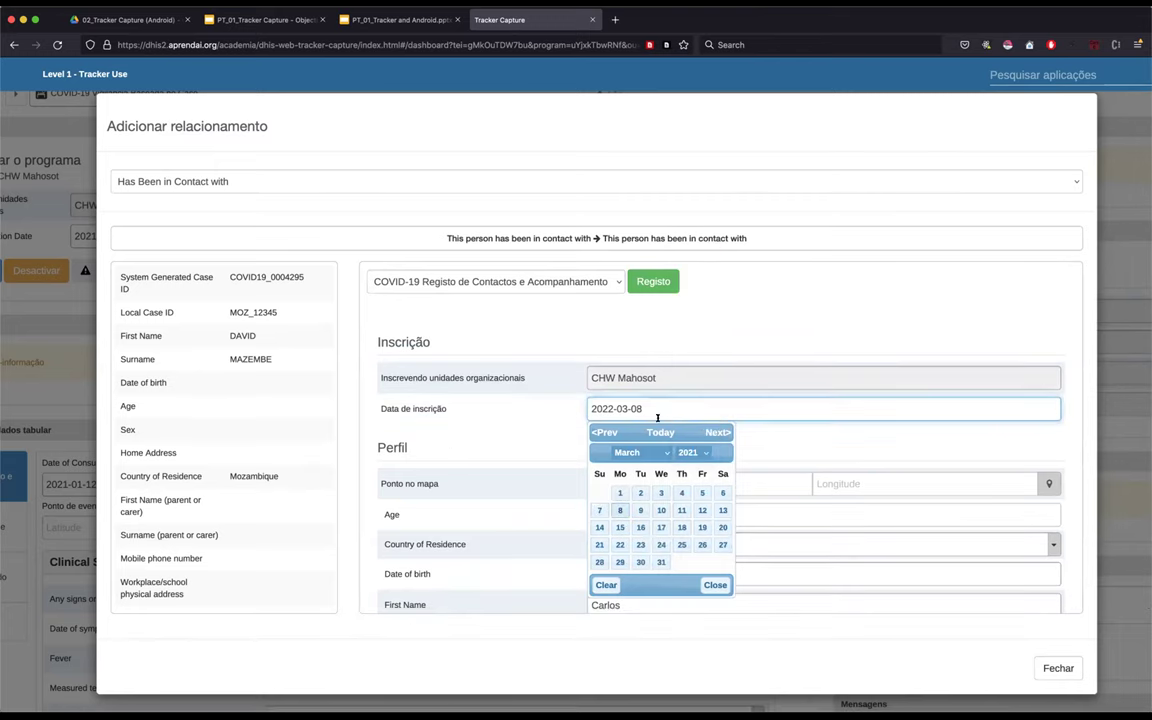
pyautogui.click(659, 453)
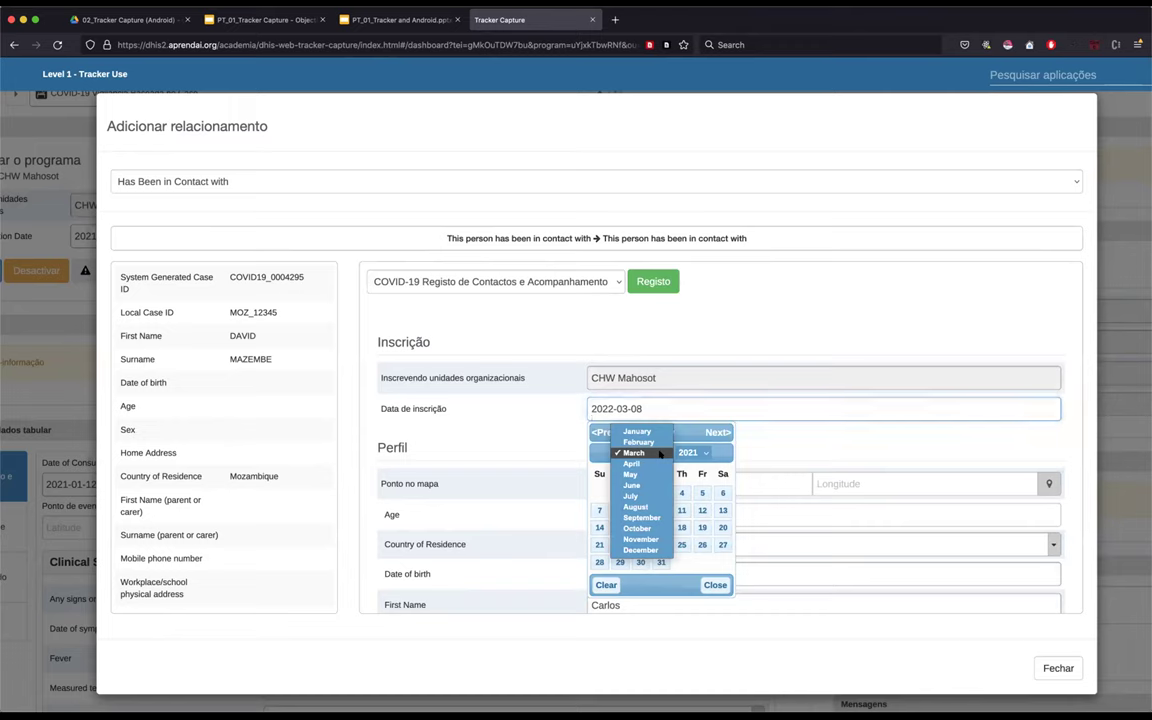
pyautogui.click(637, 431)
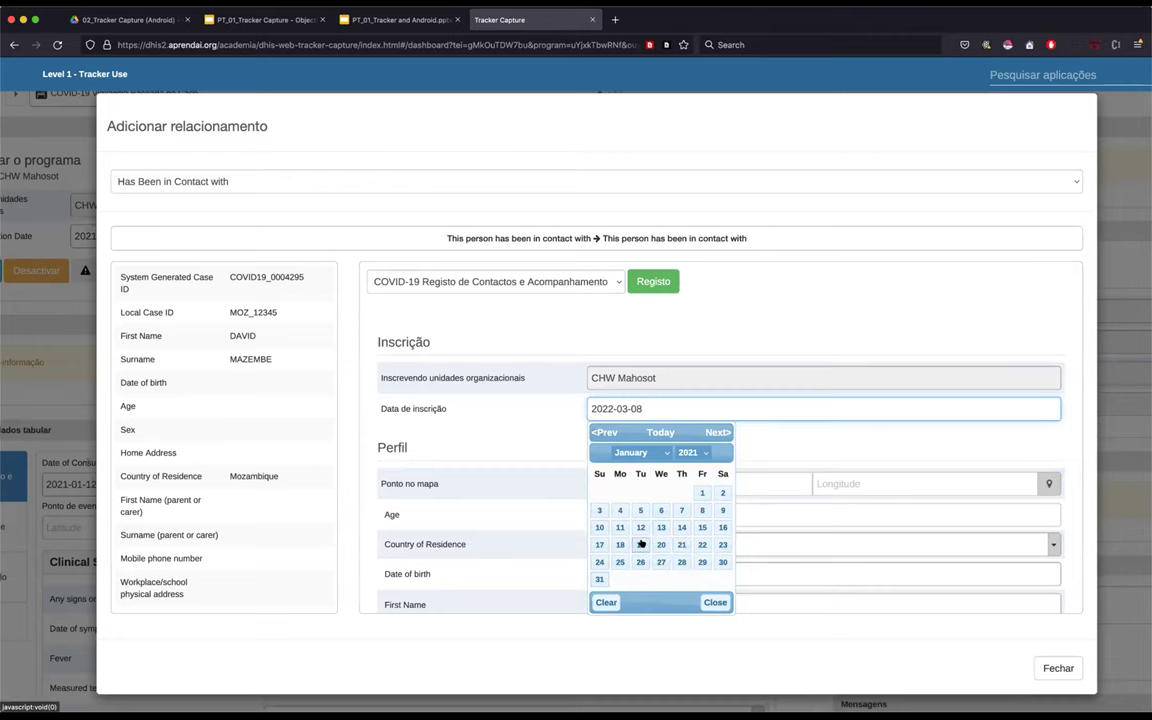
pyautogui.click(641, 544)
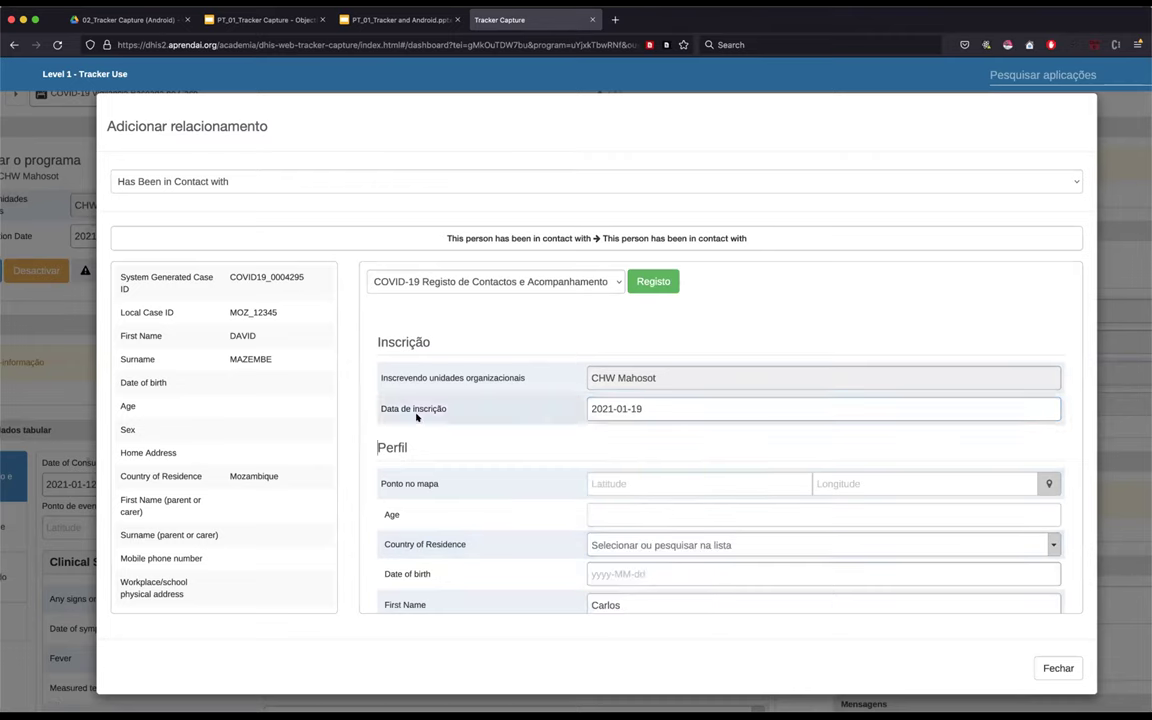
pyautogui.scroll(-1, 429, 465)
pyautogui.scroll(-4, 429, 465)
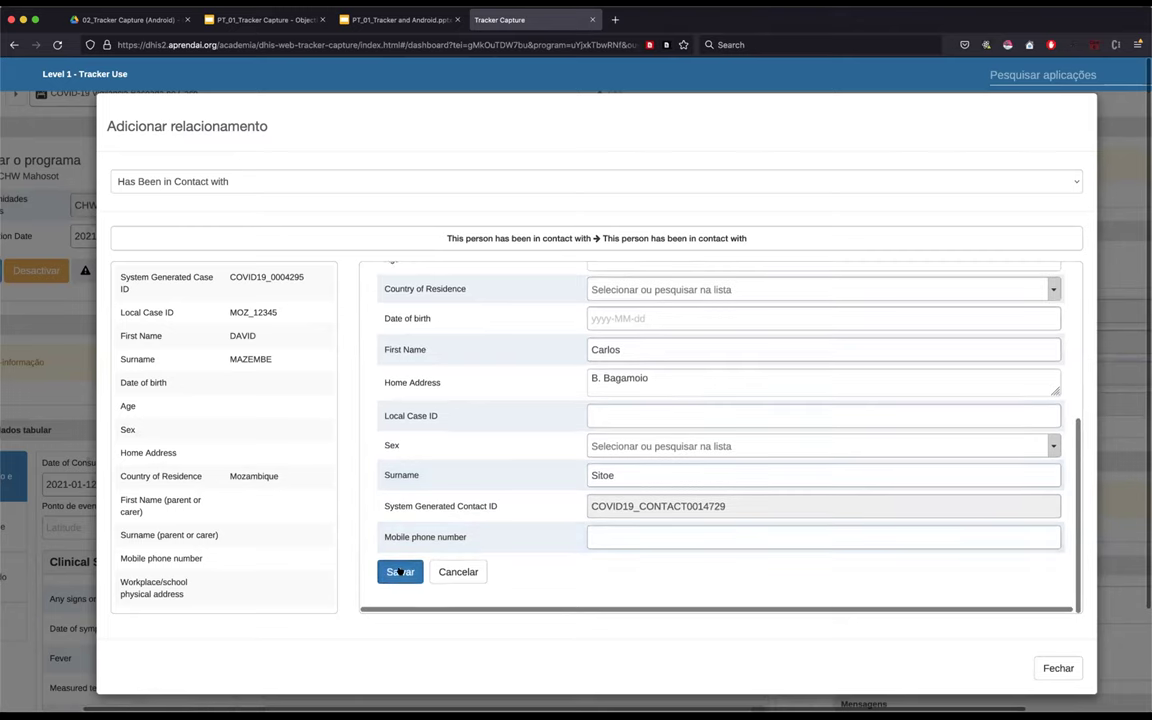
pyautogui.click(399, 571)
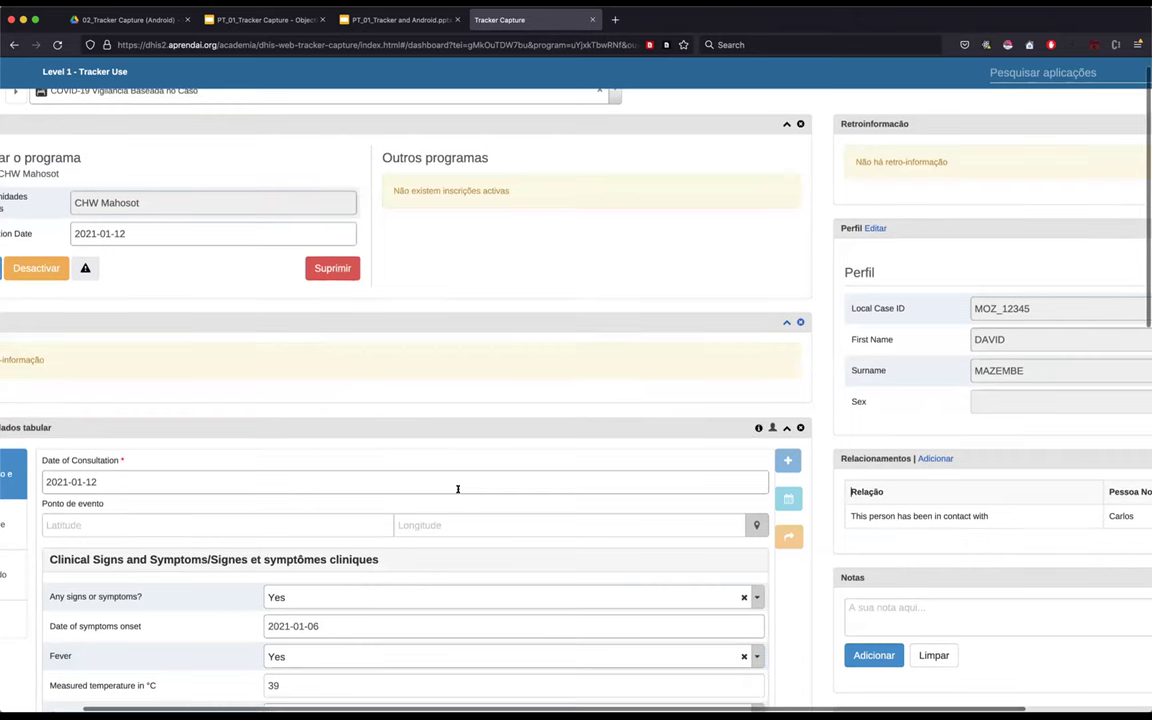
pyautogui.scroll(-2, 458, 489)
pyautogui.scroll(3, 458, 489)
pyautogui.hscroll(-2, 458, 489)
pyautogui.hscroll(-1, 458, 489)
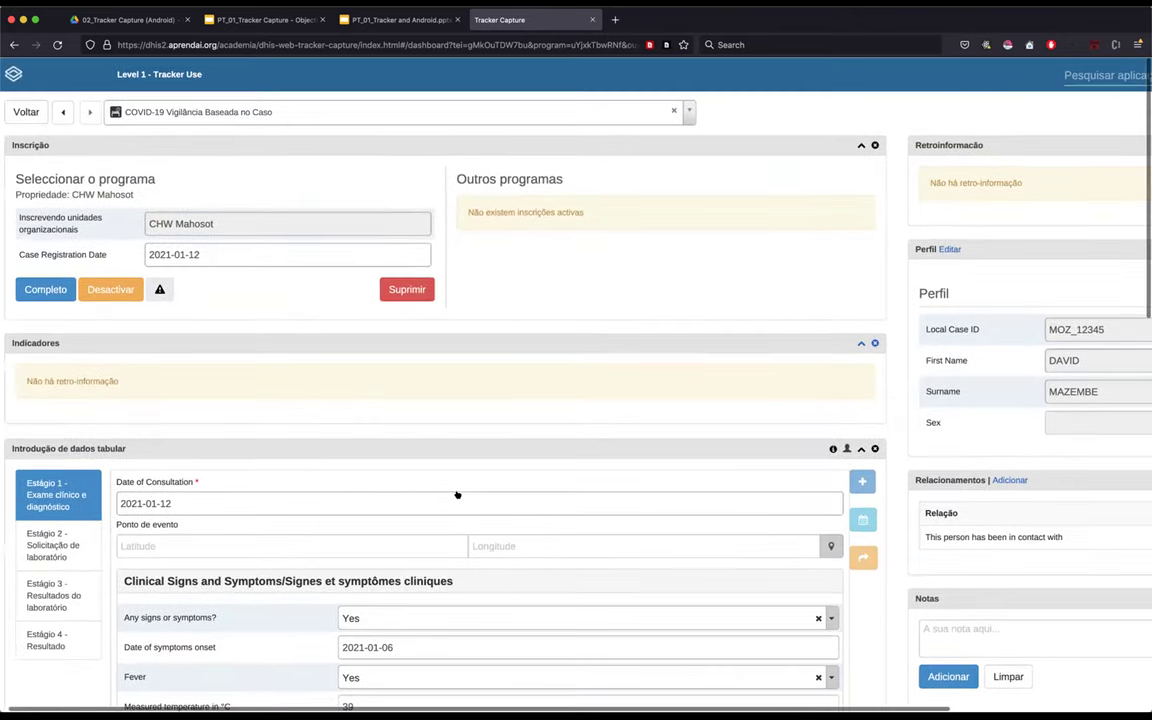
pyautogui.press('super+minus')
pyautogui.press('super+minus')
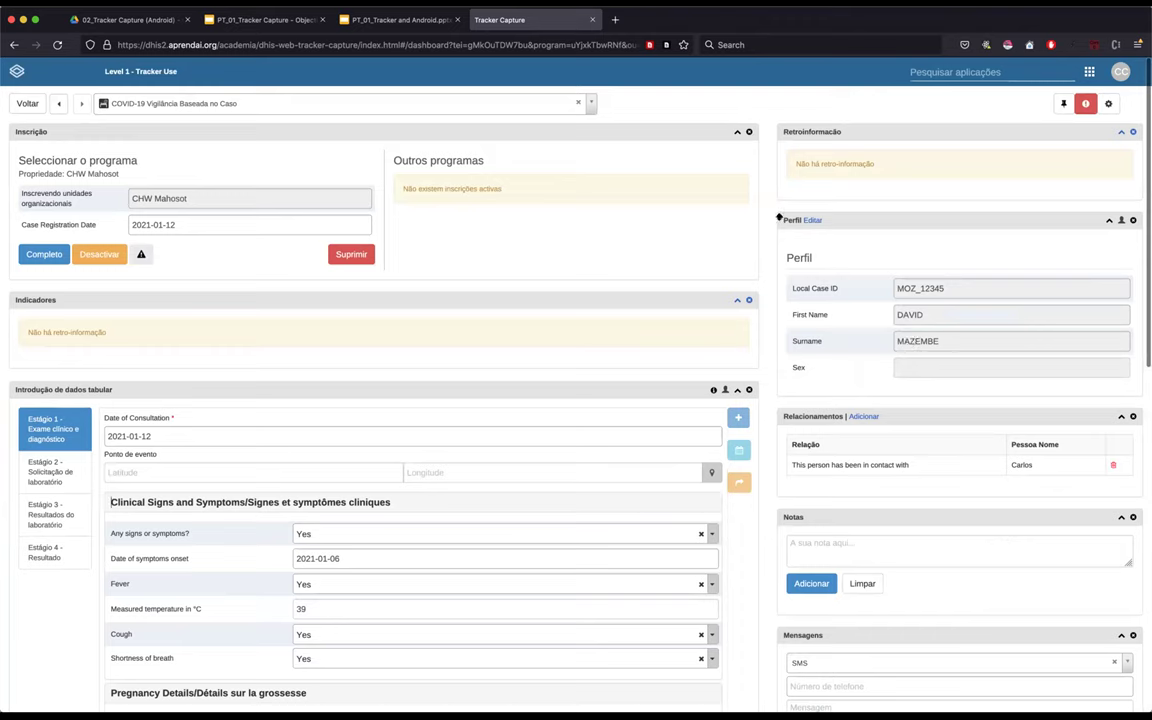
pyautogui.moveTo(771, 212); pyautogui.dragTo(935, 352)
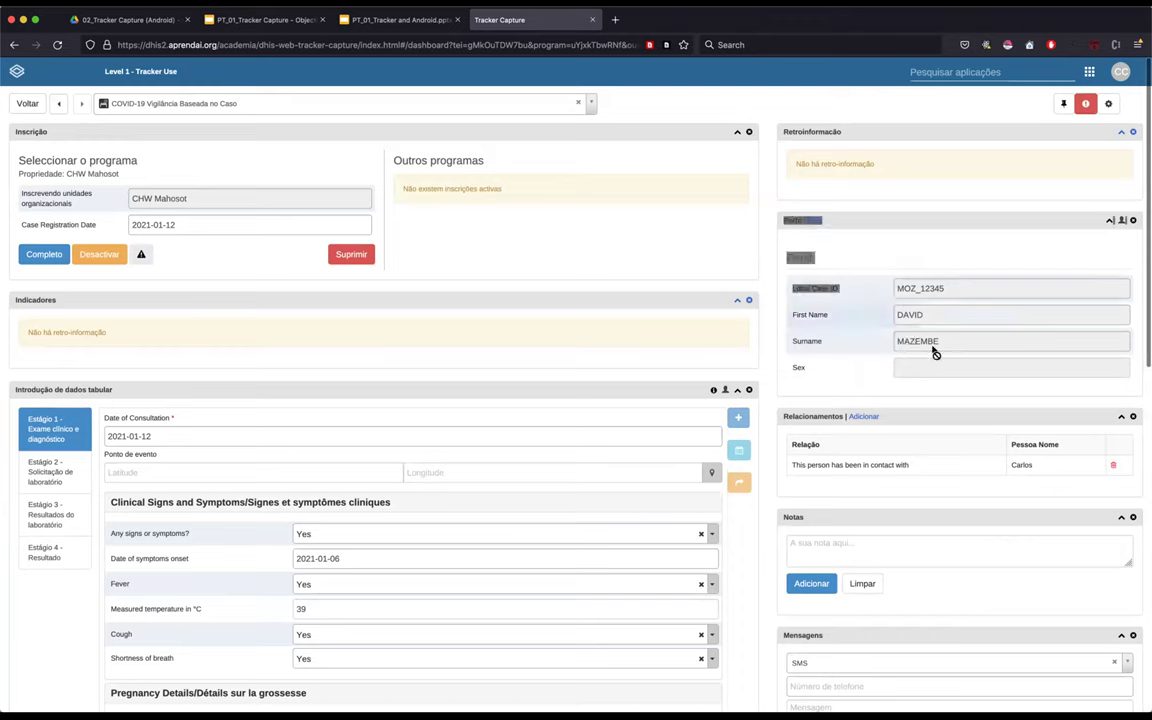
pyautogui.click(810, 417)
pyautogui.scroll(-1, 1016, 401)
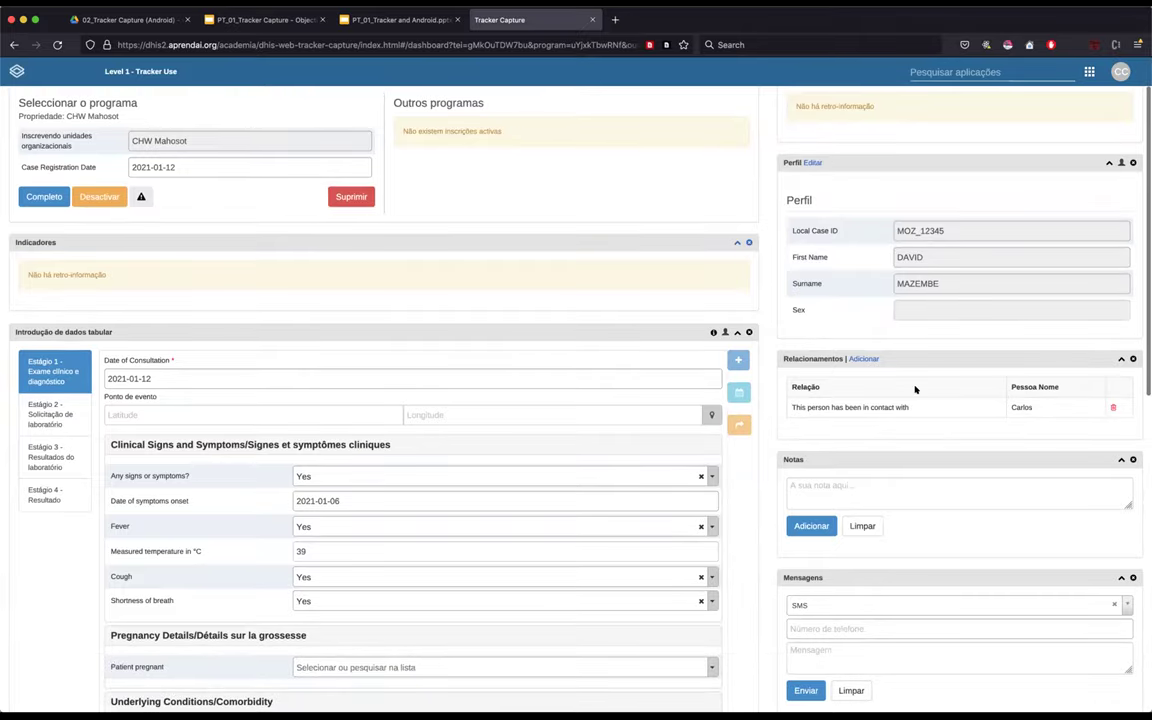
pyautogui.scroll(5, 915, 389)
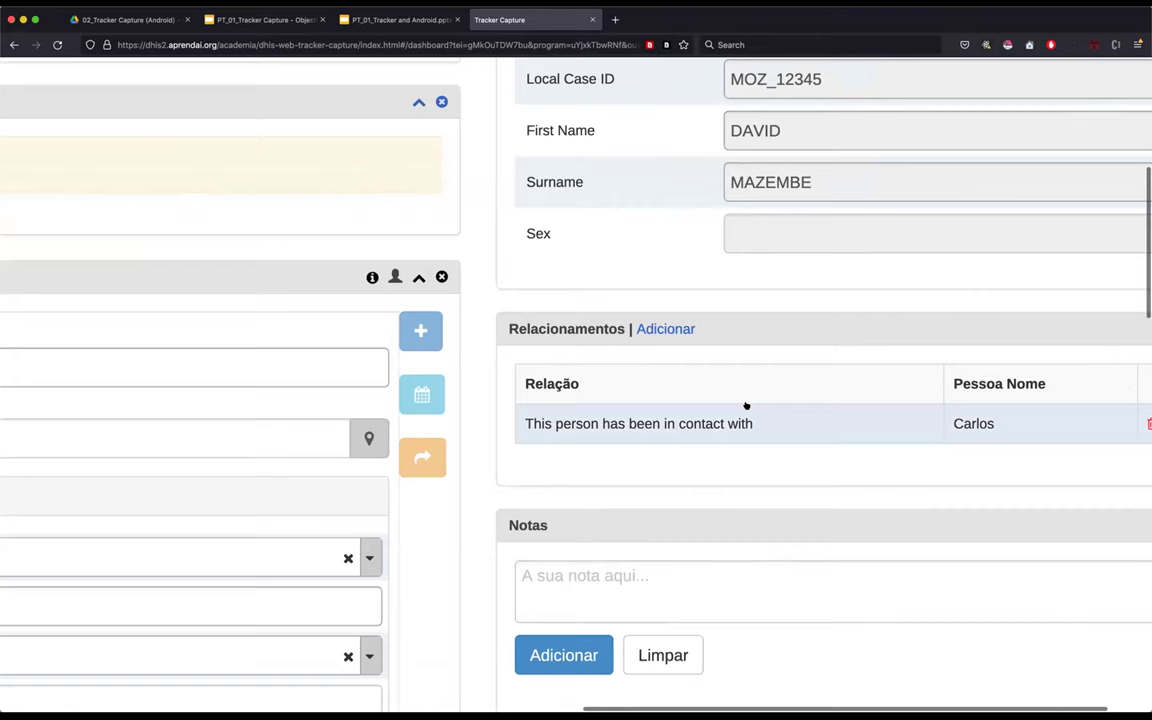
pyautogui.hscroll(2, 746, 405)
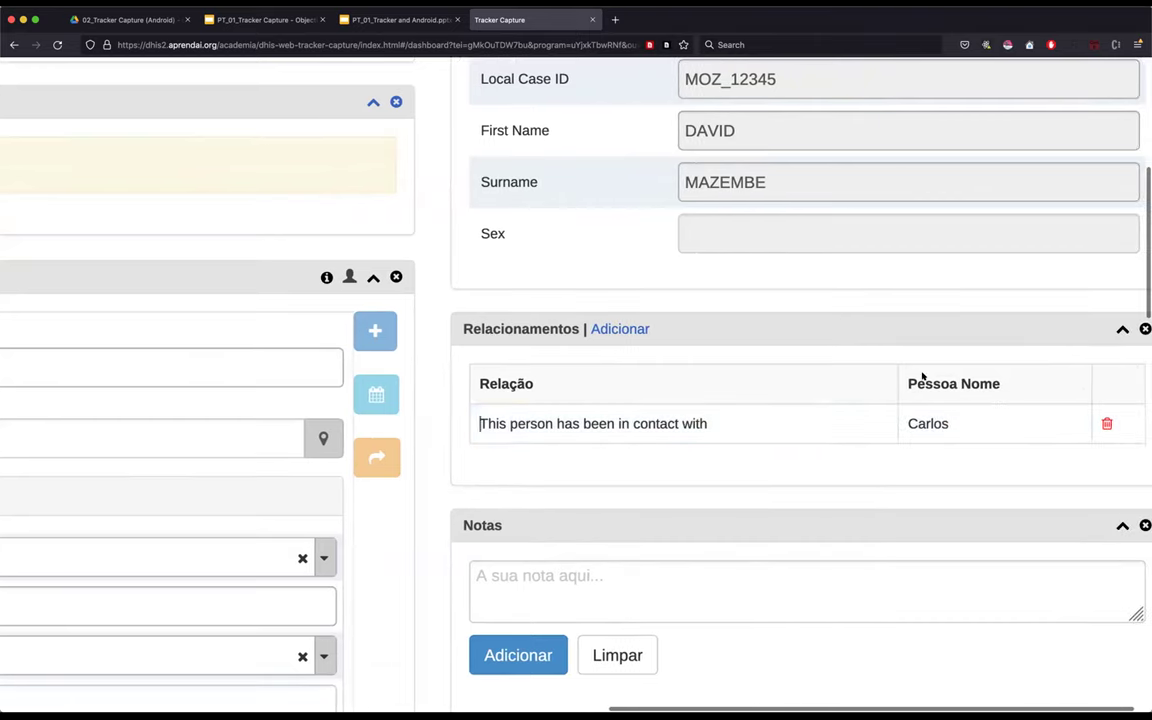
pyautogui.scroll(1, 740, 210)
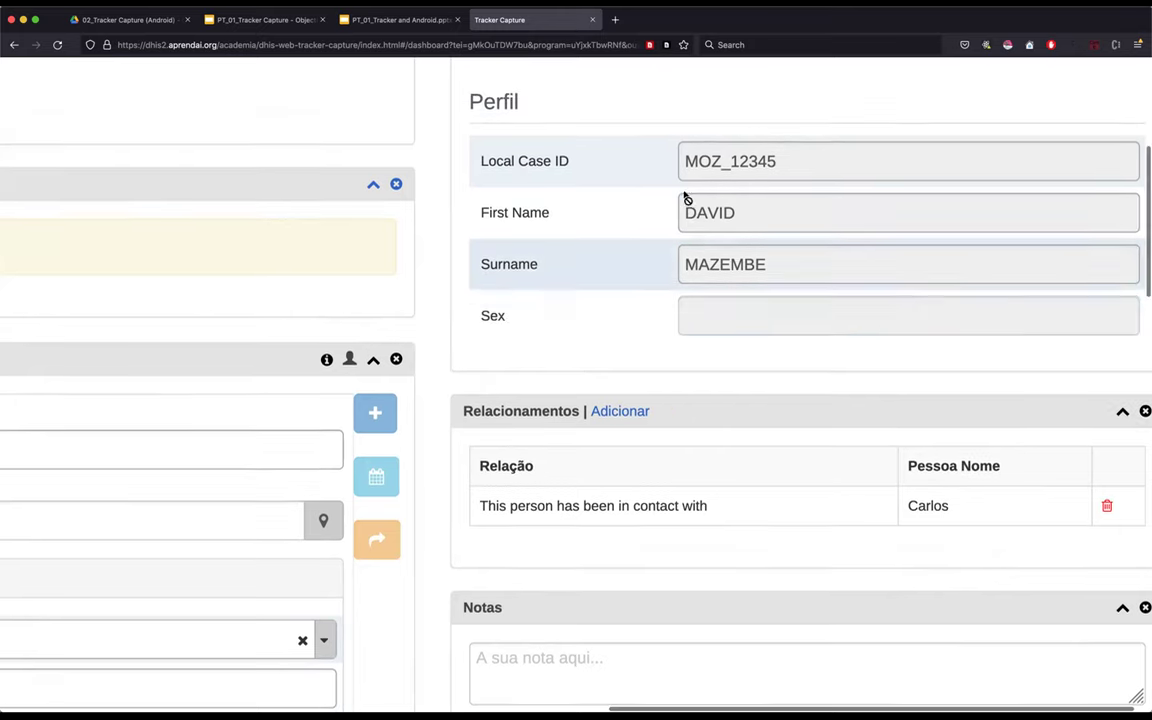
pyautogui.scroll(1, 686, 195)
pyautogui.doubleClick(713, 209)
pyautogui.click(625, 411)
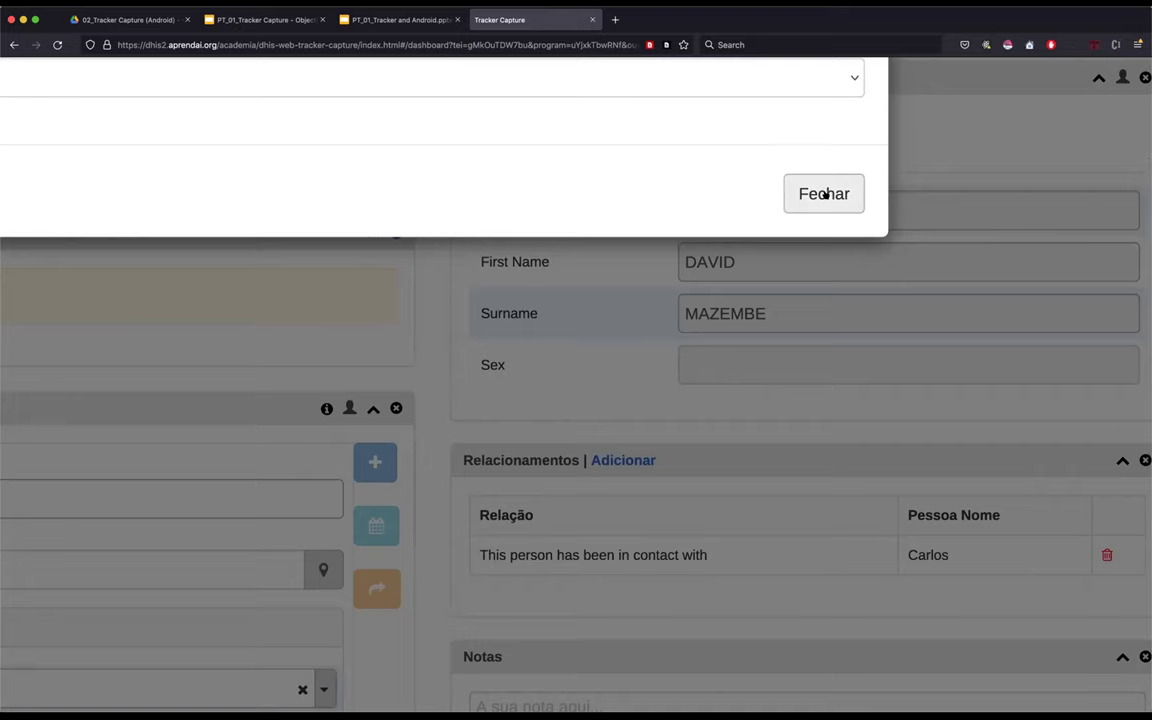
pyautogui.click(824, 194)
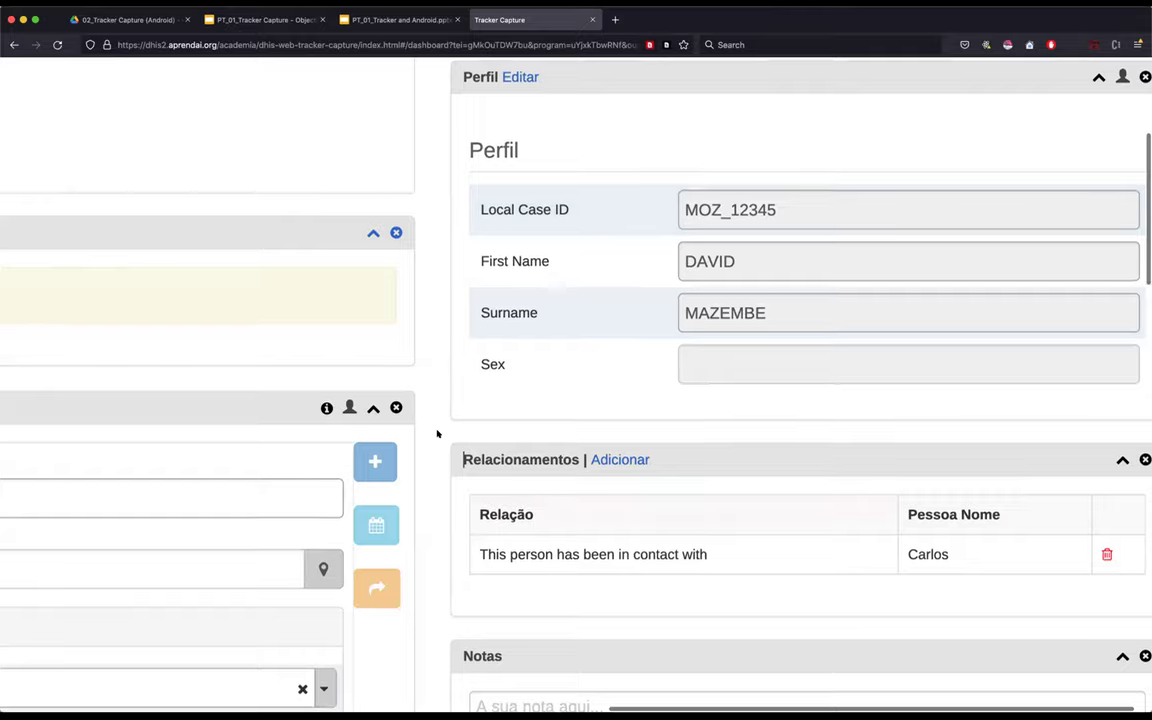
pyautogui.scroll(-4, 437, 433)
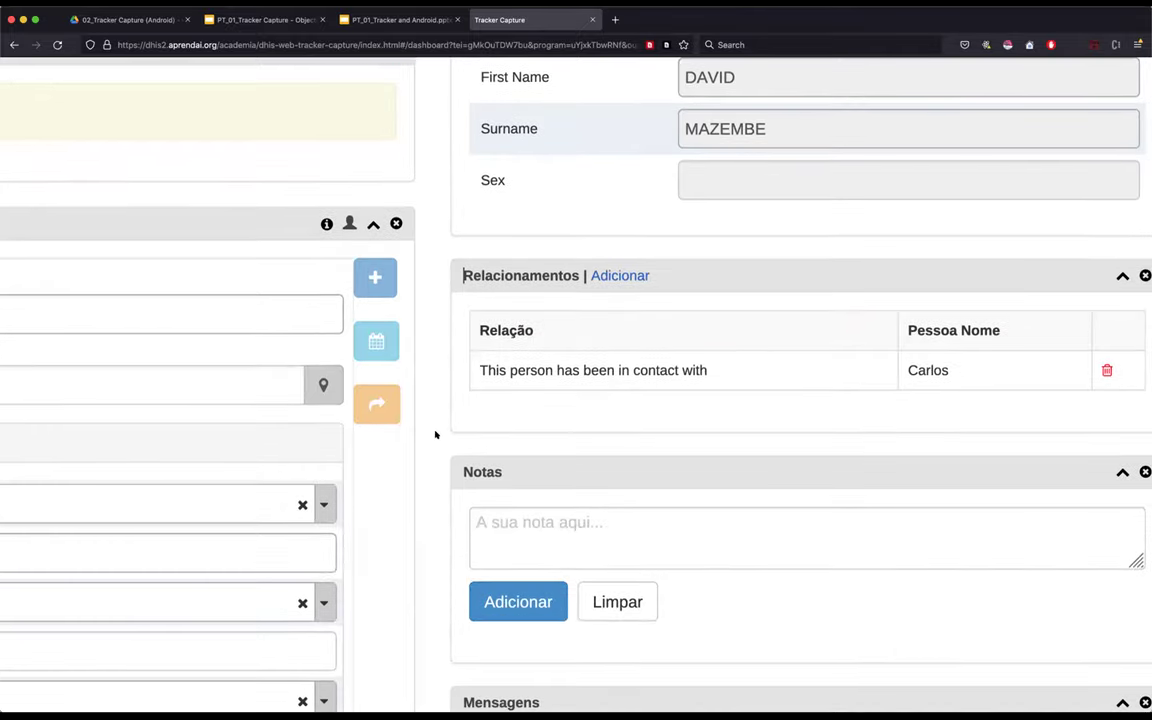
pyautogui.keyDown('ctrl'); pyautogui.scroll(-5, 435, 433); pyautogui.keyUp('ctrl')
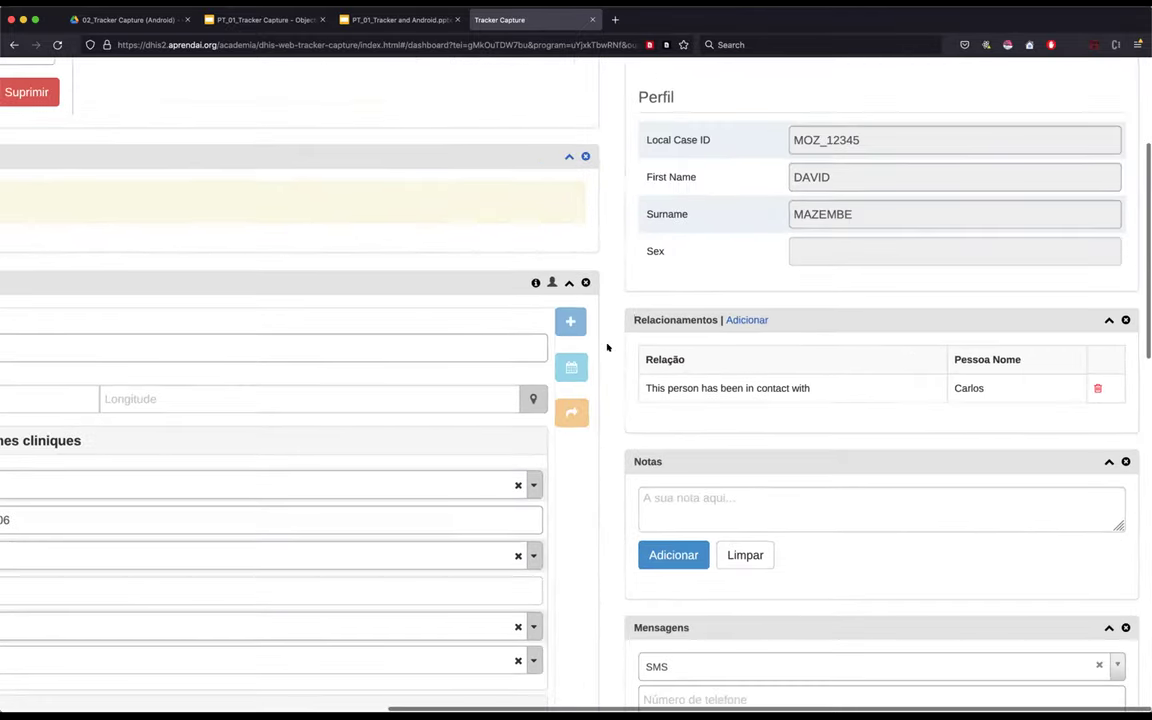
pyautogui.scroll(1, 740, 380)
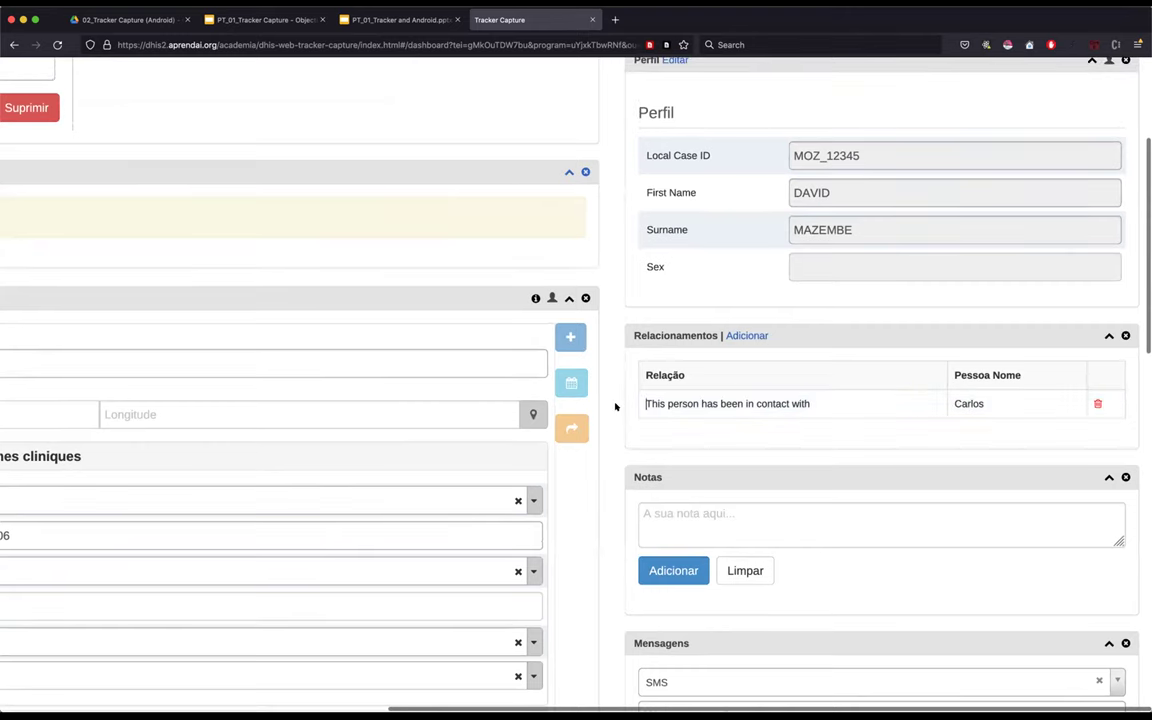
pyautogui.scroll(-3, 617, 405)
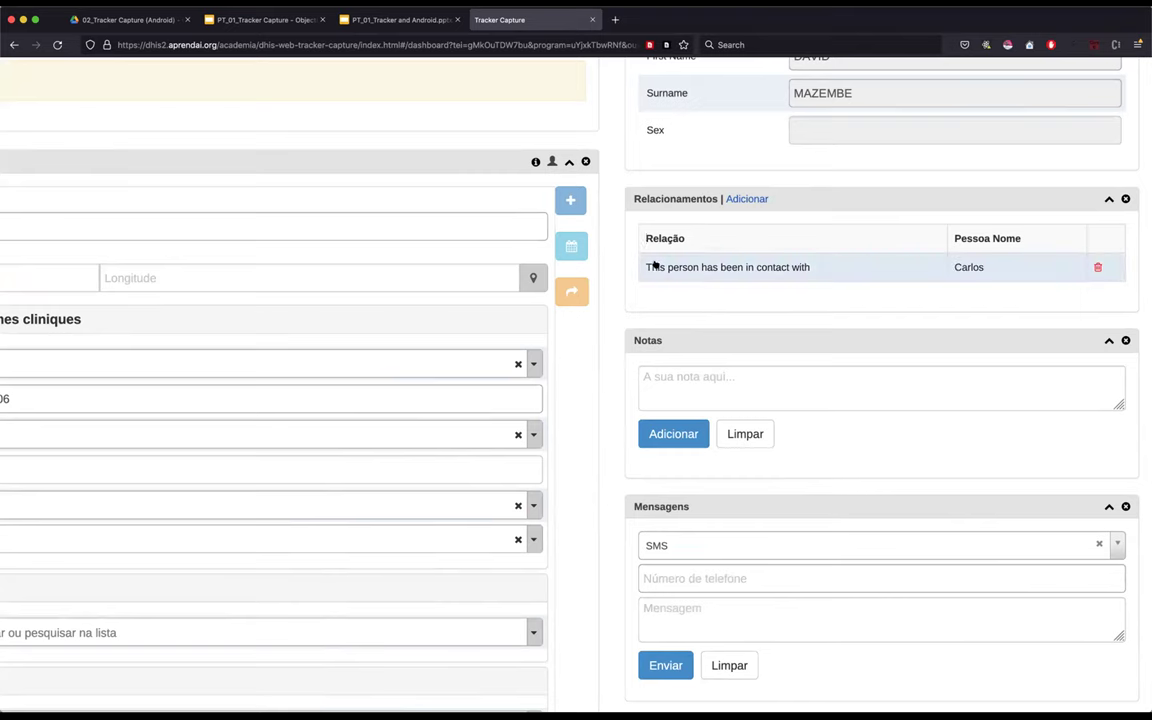
# - Open the related contact's dashboard from Relacionamentos and review their name and program selection
pyautogui.click(672, 267)
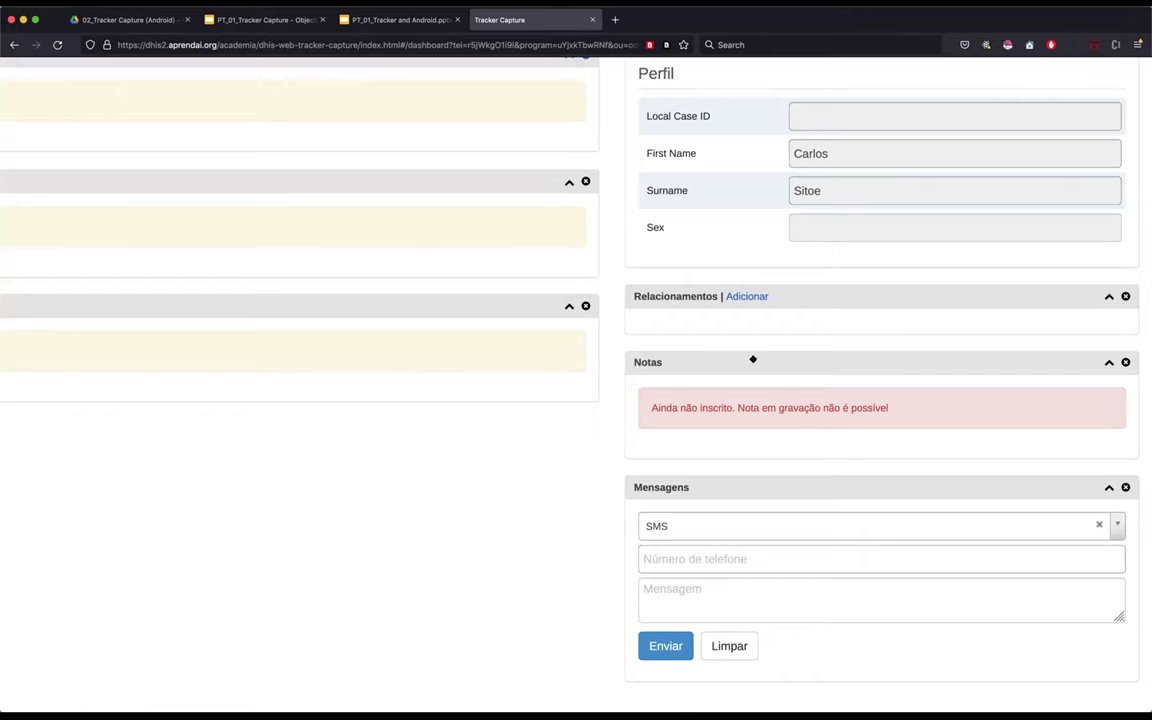
pyautogui.scroll(5, 606, 309)
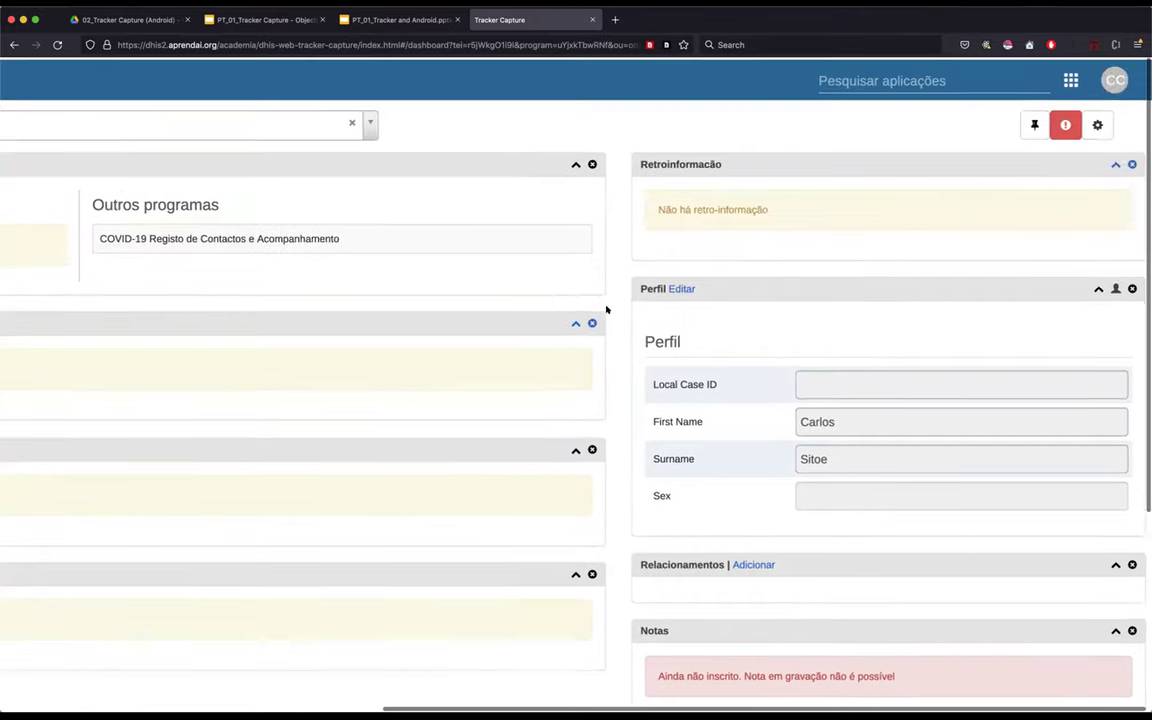
pyautogui.hscroll(2, 608, 318)
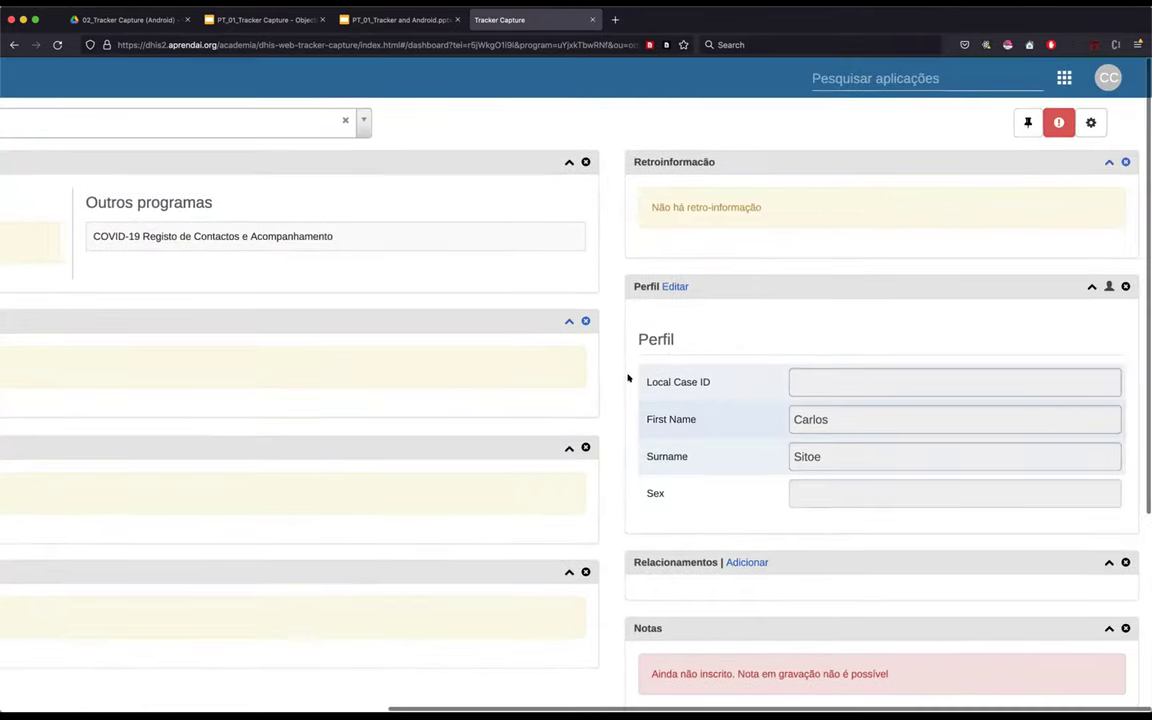
pyautogui.hscroll(-3, 447, 282)
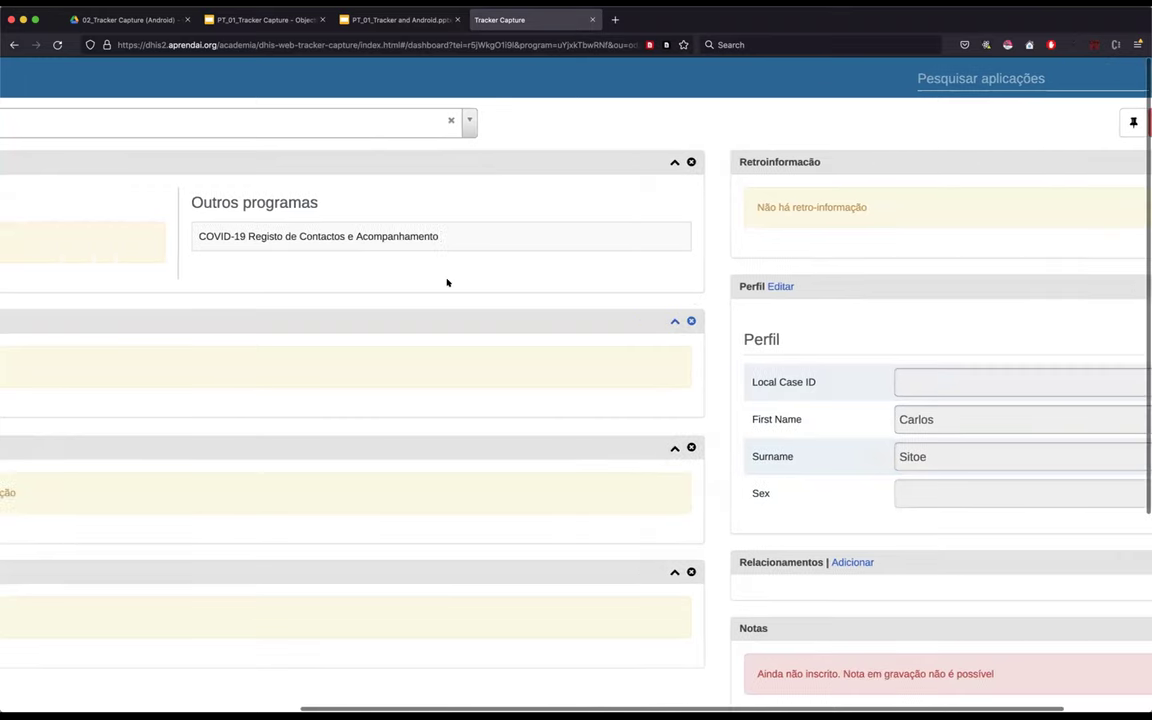
pyautogui.hscroll(-5, 447, 282)
pyautogui.hscroll(-4, 447, 282)
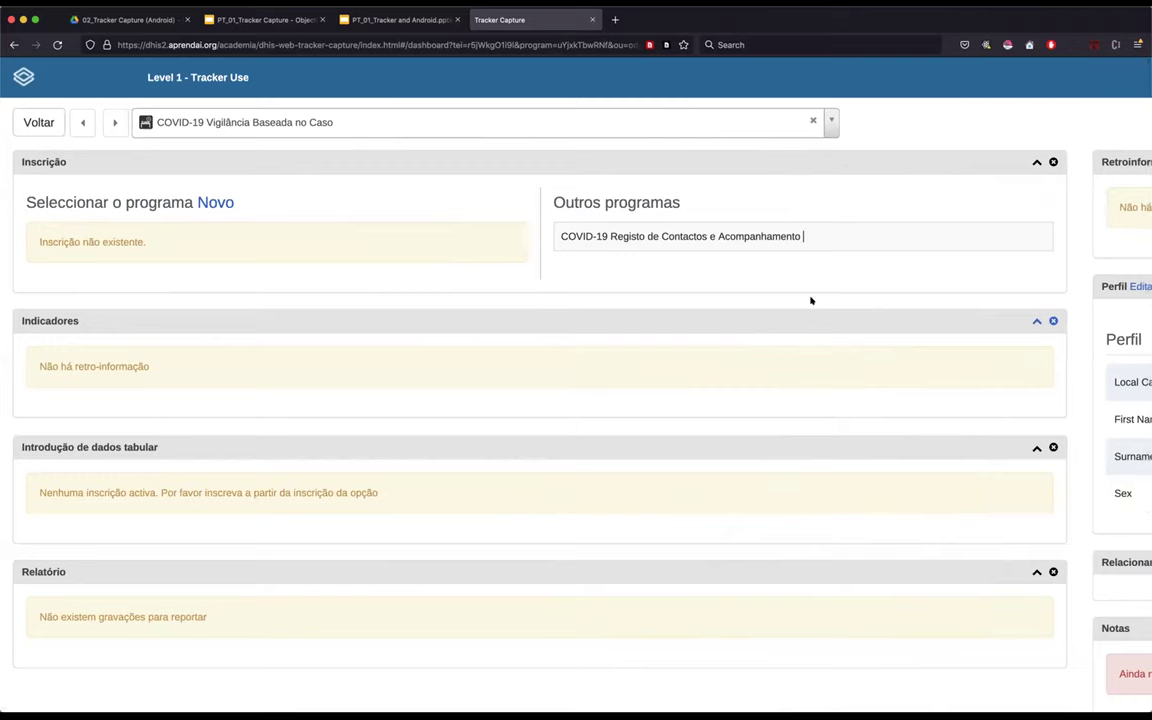
pyautogui.hscroll(5, 827, 271)
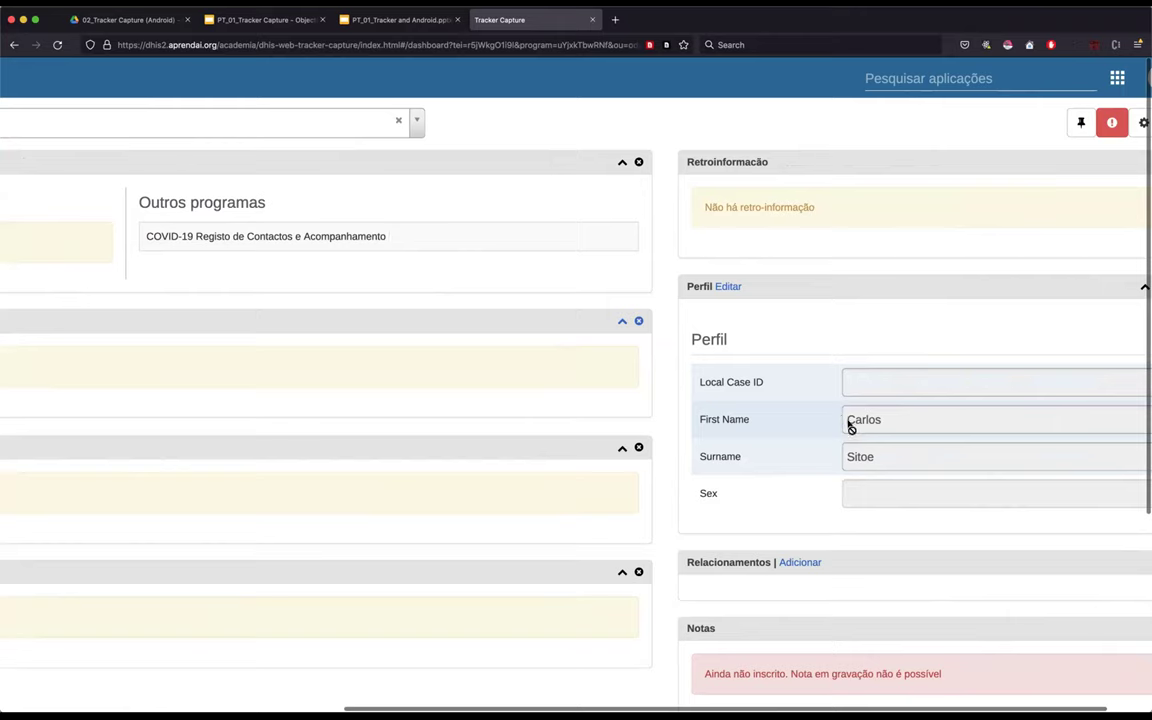
pyautogui.moveTo(846, 419); pyautogui.dragTo(843, 456)
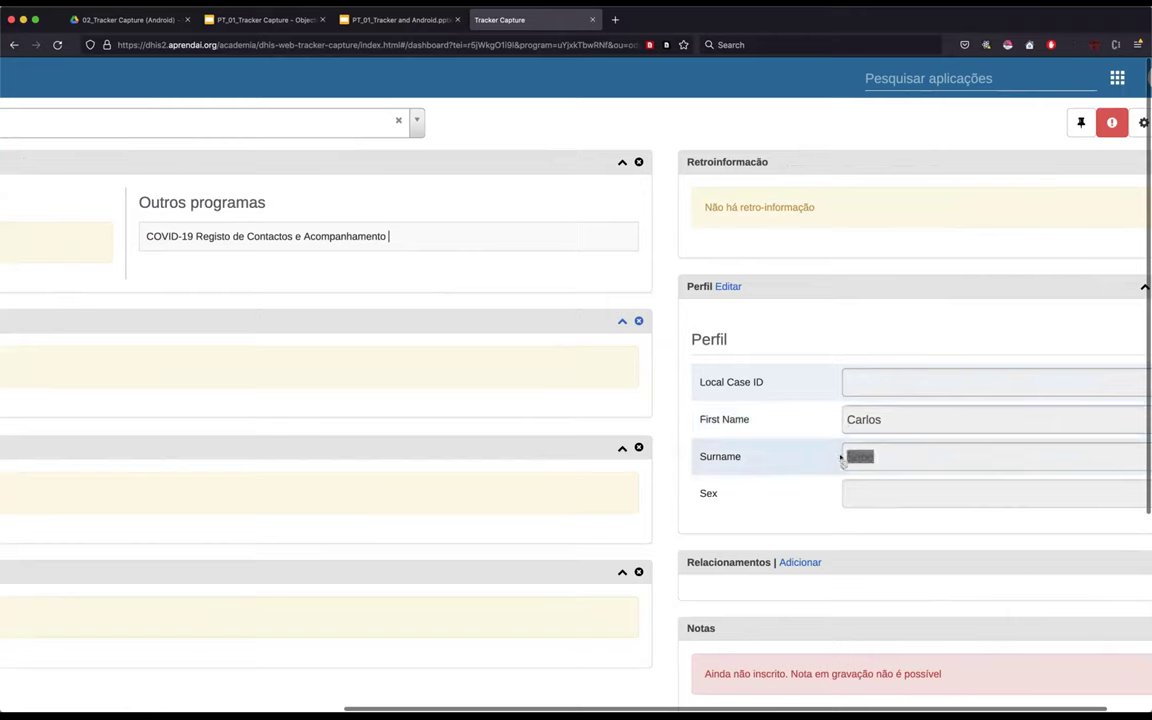
pyautogui.click(658, 424)
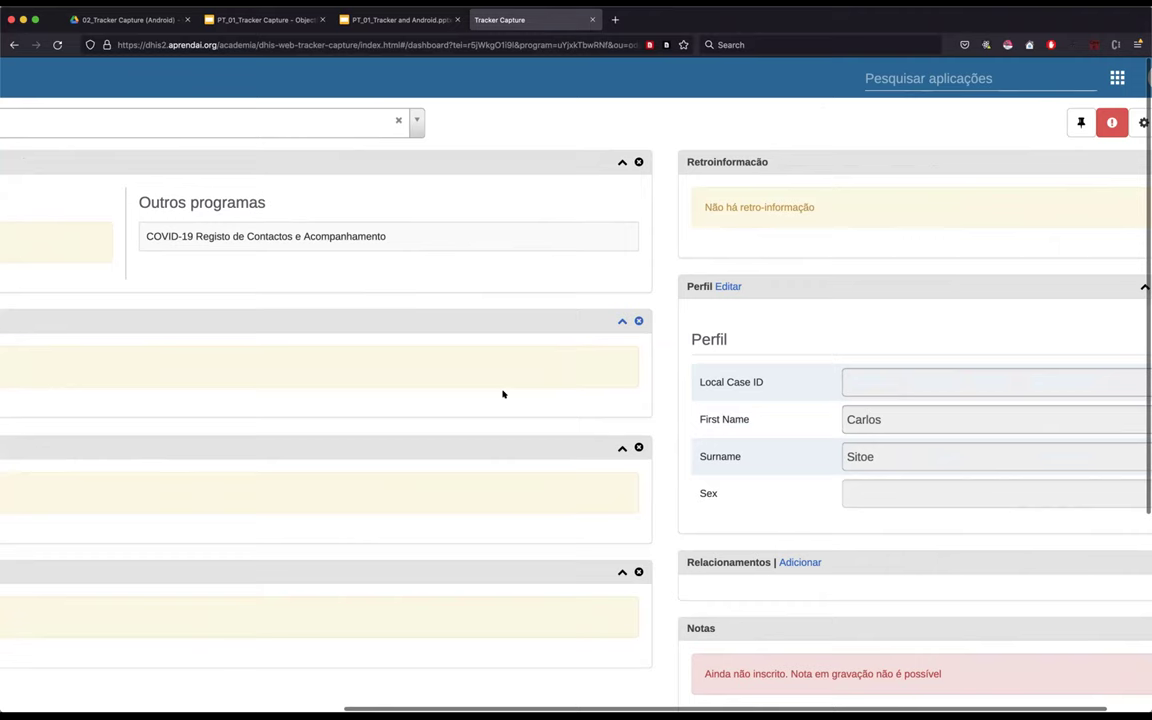
pyautogui.hscroll(-8, 503, 394)
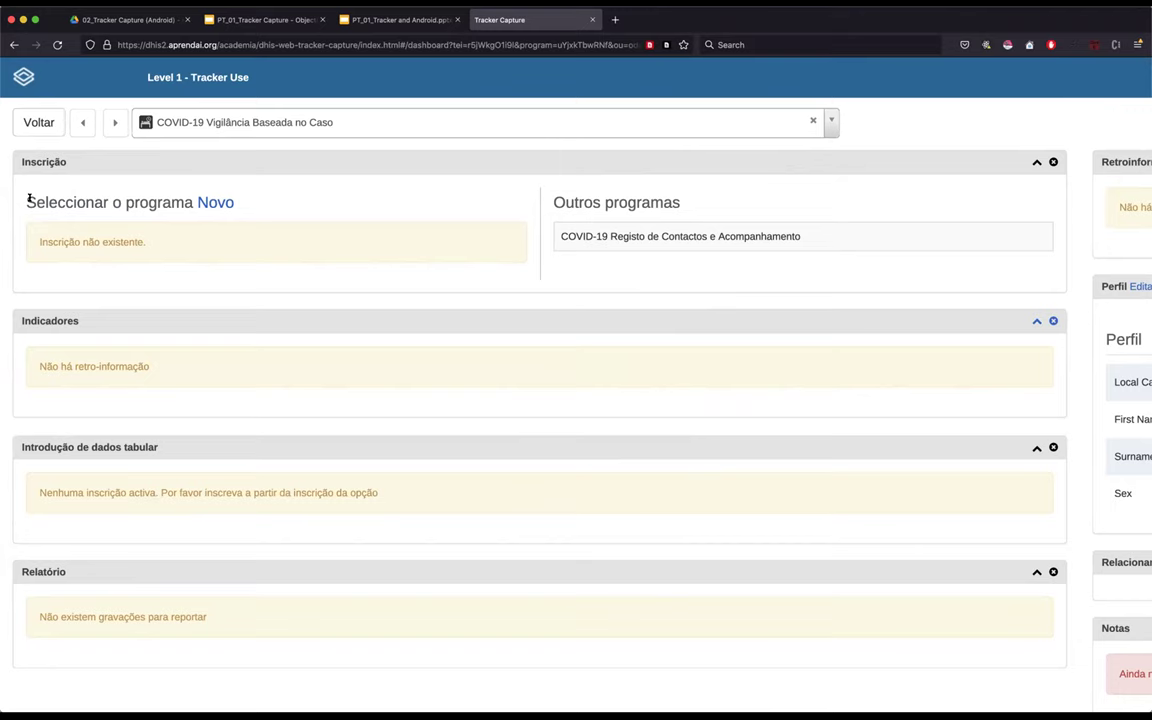
pyautogui.moveTo(203, 195); pyautogui.dragTo(25, 197)
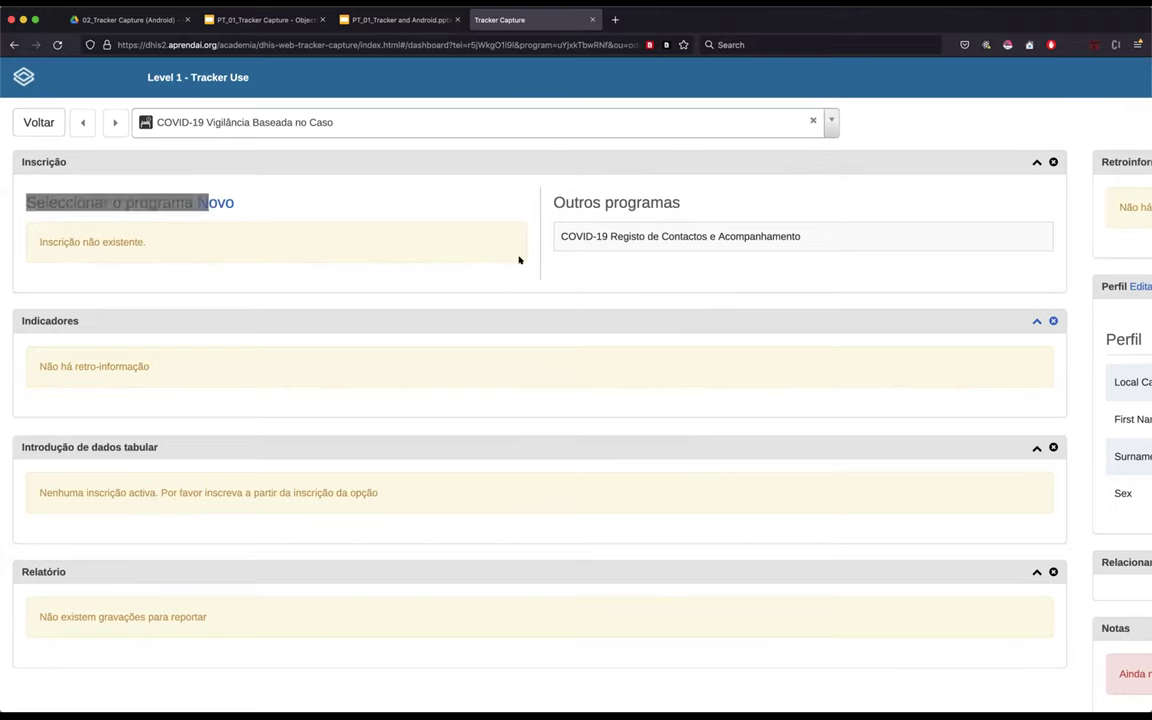
pyautogui.click(215, 233)
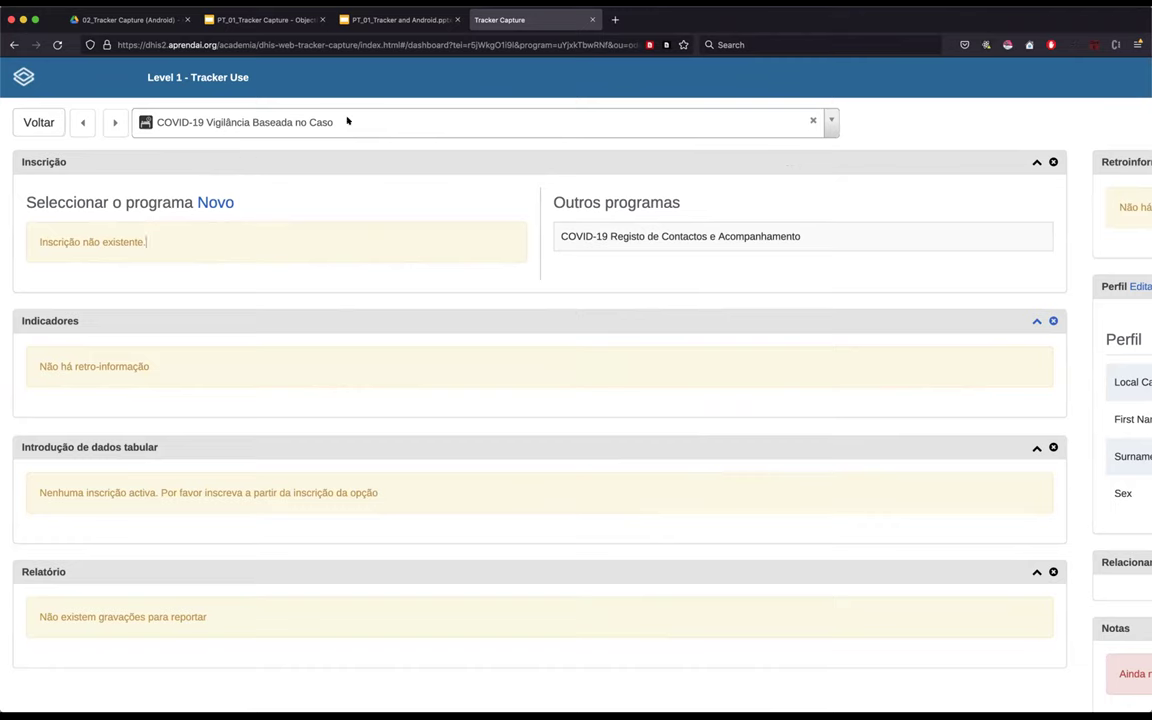
# - Open the contact's COVID-19 Registo de Contactos e Acompanhamento enrollment and review its 2021-01-19 Acompanhamento event
pyautogui.click(680, 235)
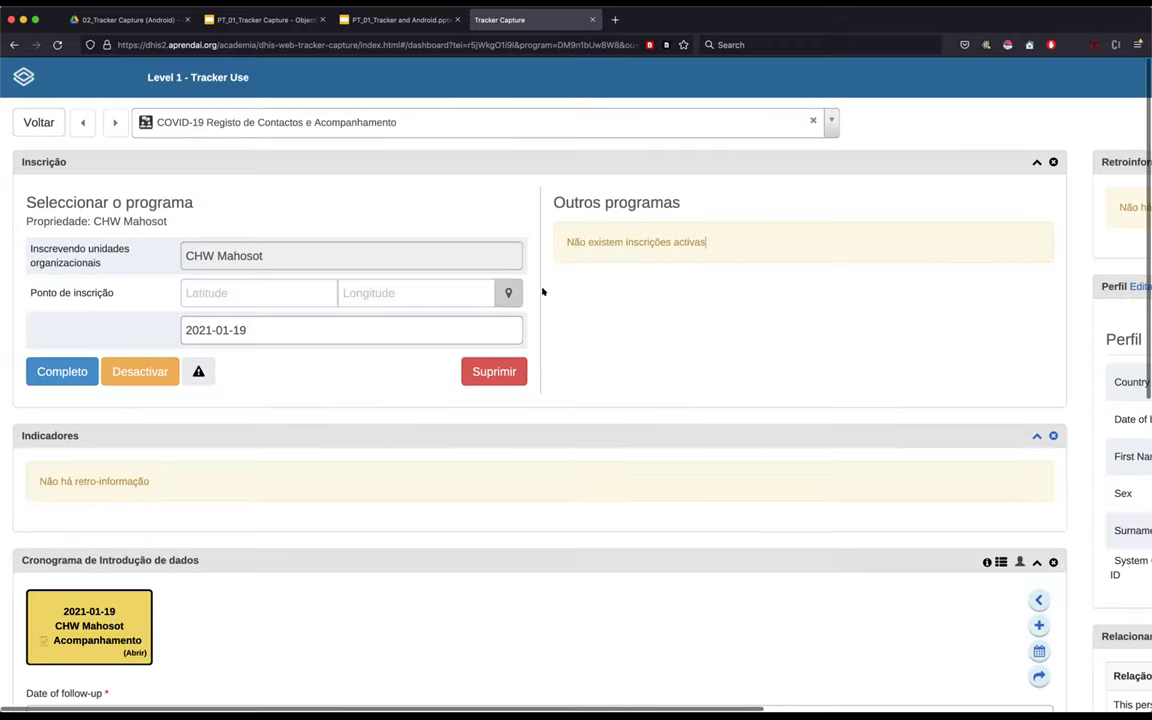
pyautogui.scroll(-1, 543, 291)
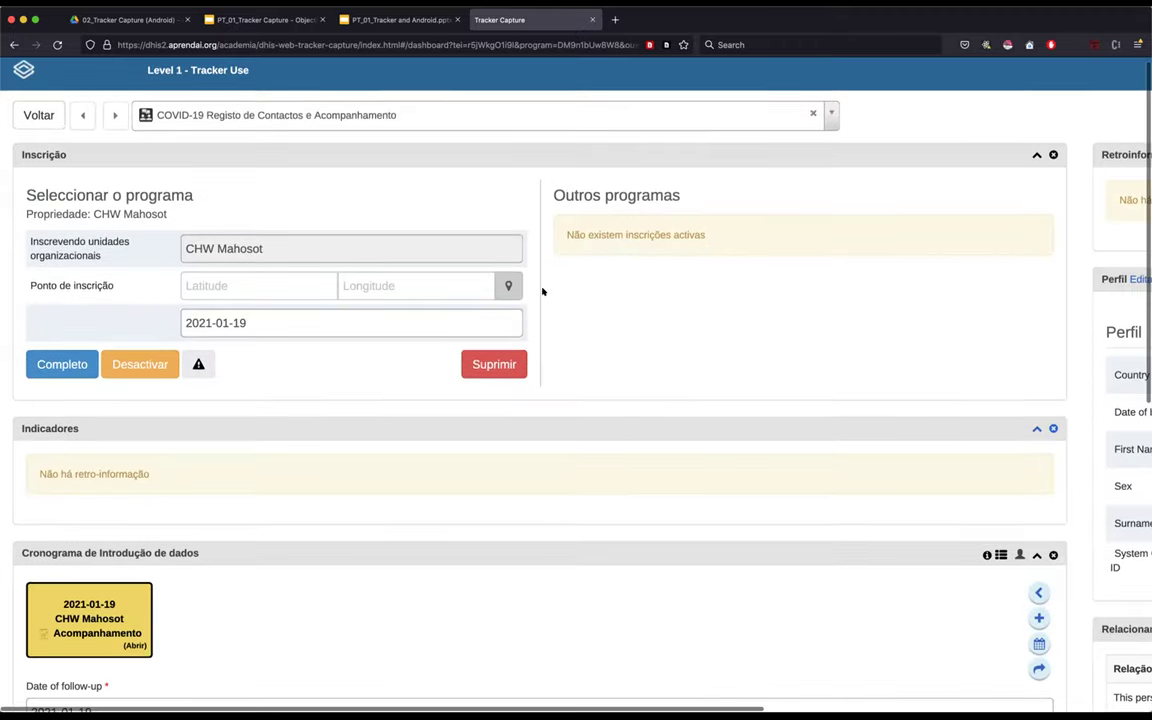
pyautogui.scroll(-8, 543, 291)
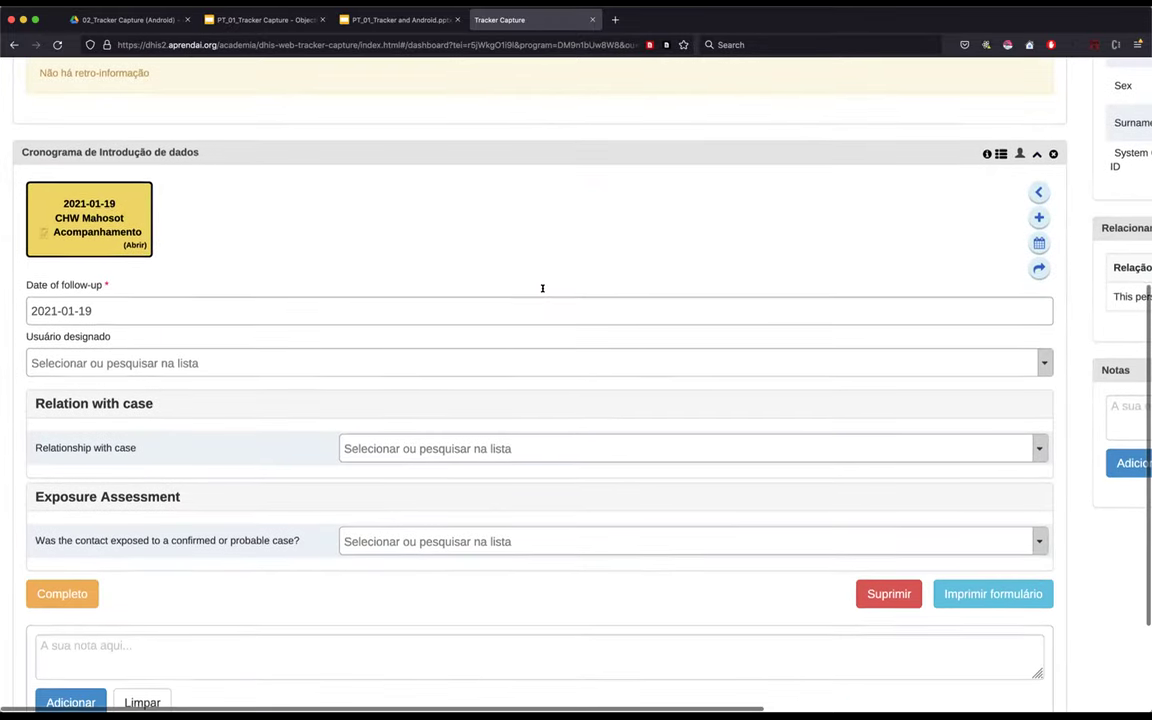
pyautogui.scroll(-2, 529, 244)
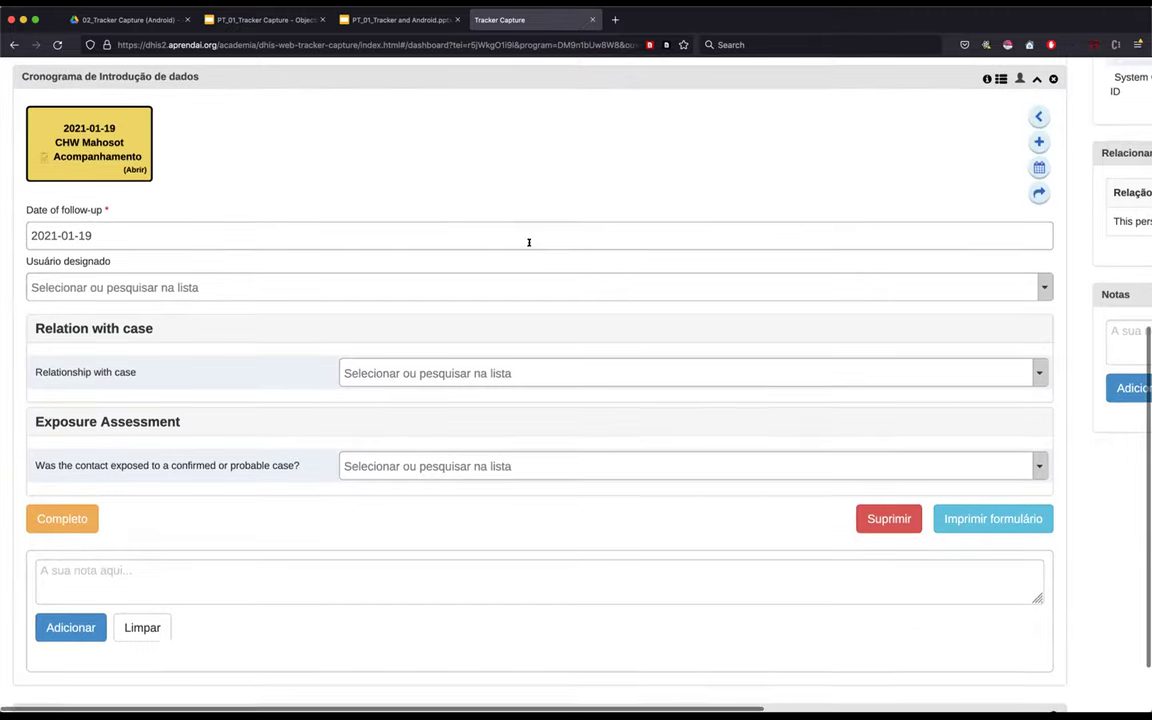
pyautogui.scroll(7, 529, 244)
pyautogui.scroll(2, 529, 244)
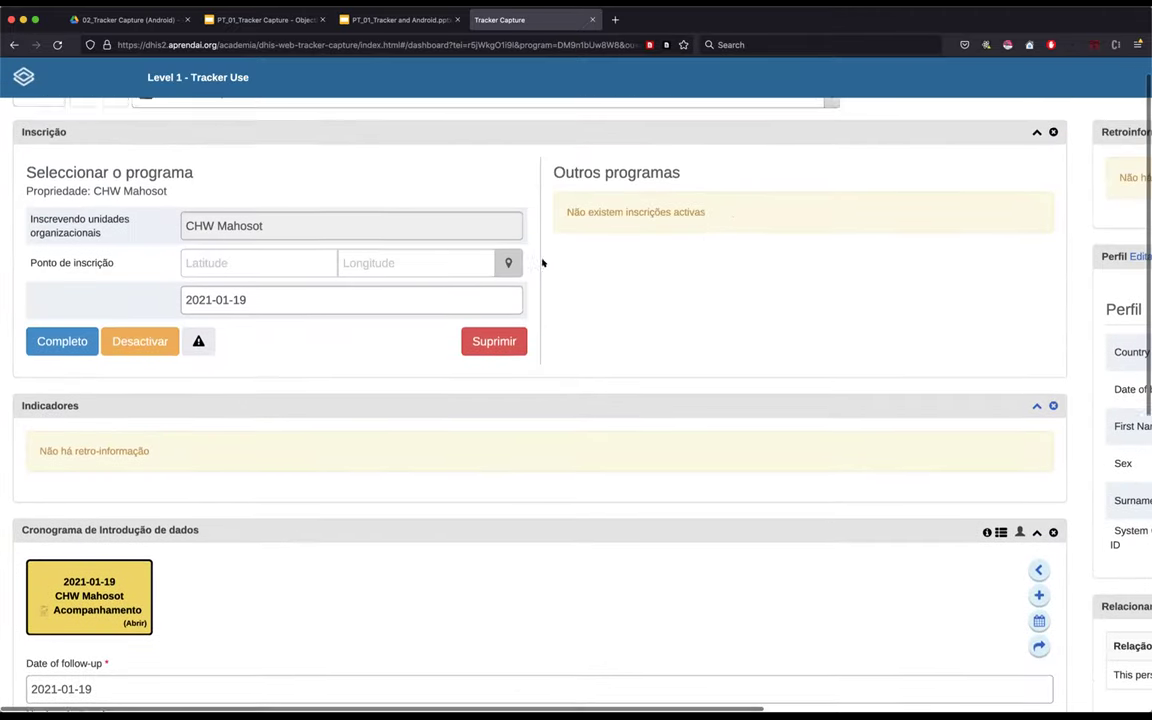
pyautogui.scroll(-2, 548, 292)
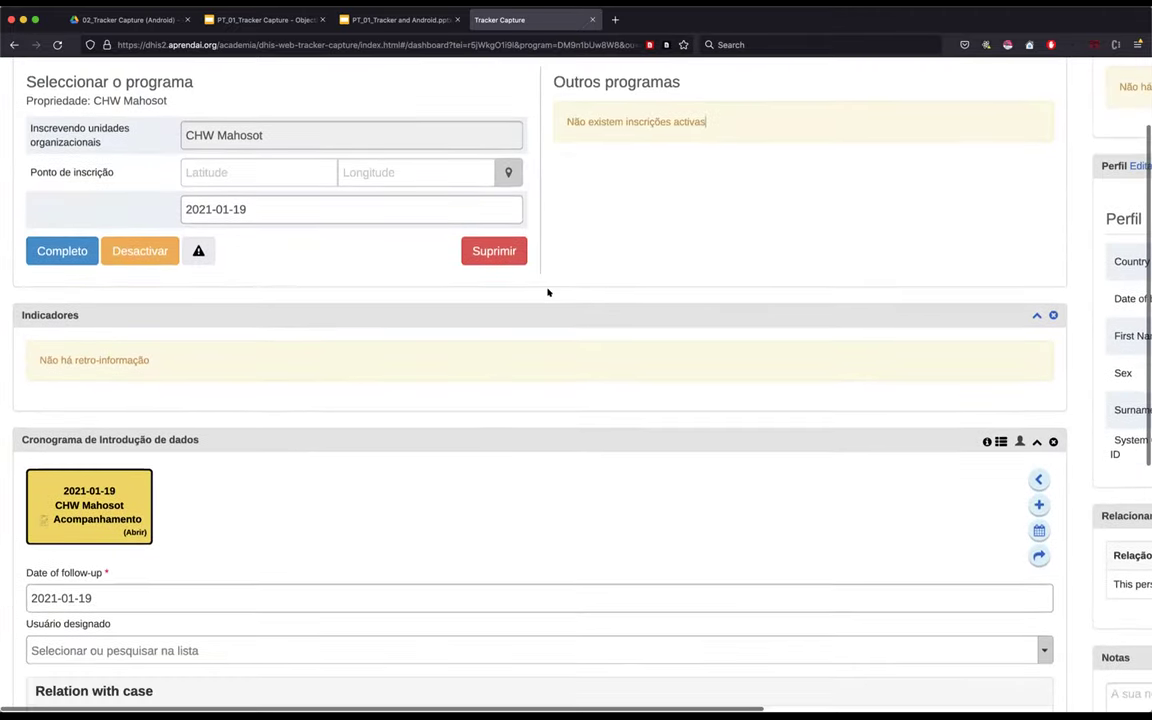
pyautogui.scroll(1, 546, 290)
pyautogui.scroll(-7, 144, 292)
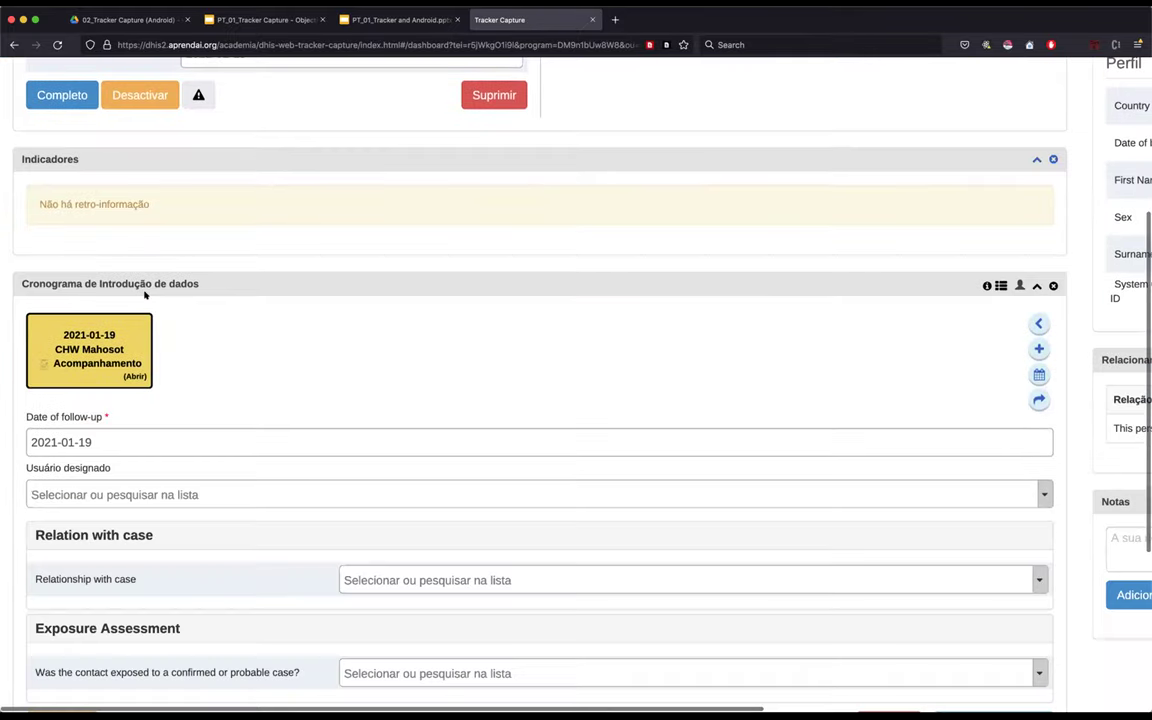
pyautogui.scroll(2, 180, 310)
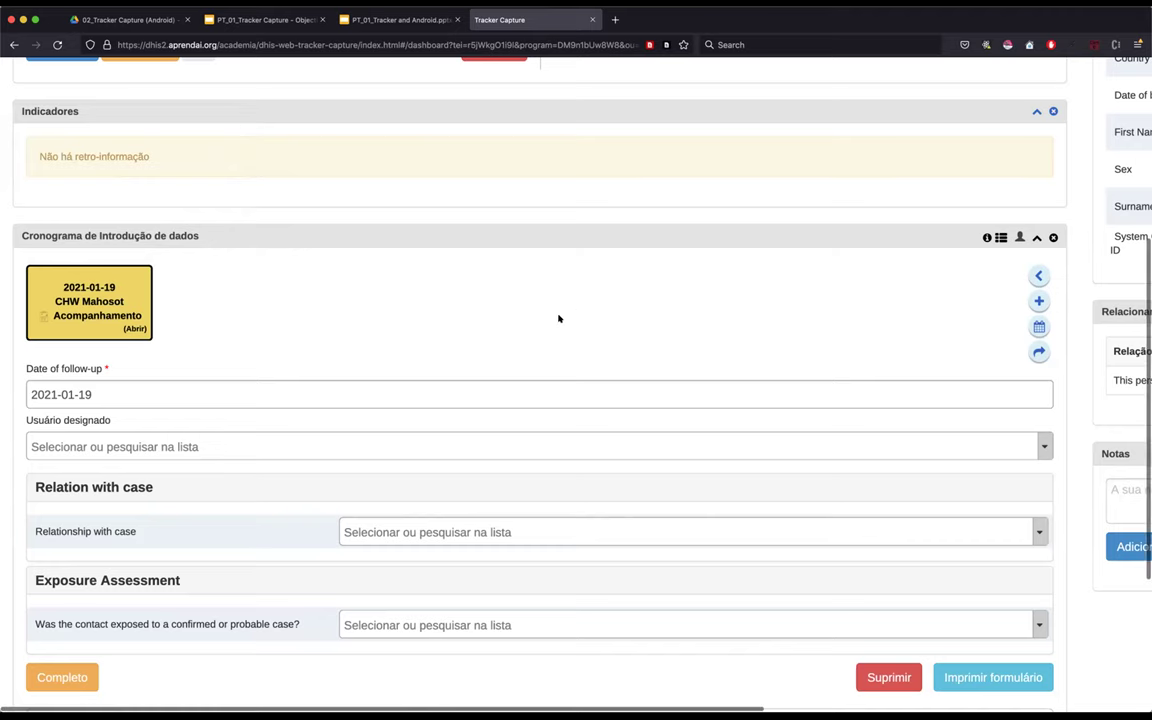
# - Show the Introdução de dados tabular widget and hide Cronograma de Introdução de dados on the dashboard
pyautogui.hscroll(1, 919, 311)
pyautogui.hscroll(5, 919, 311)
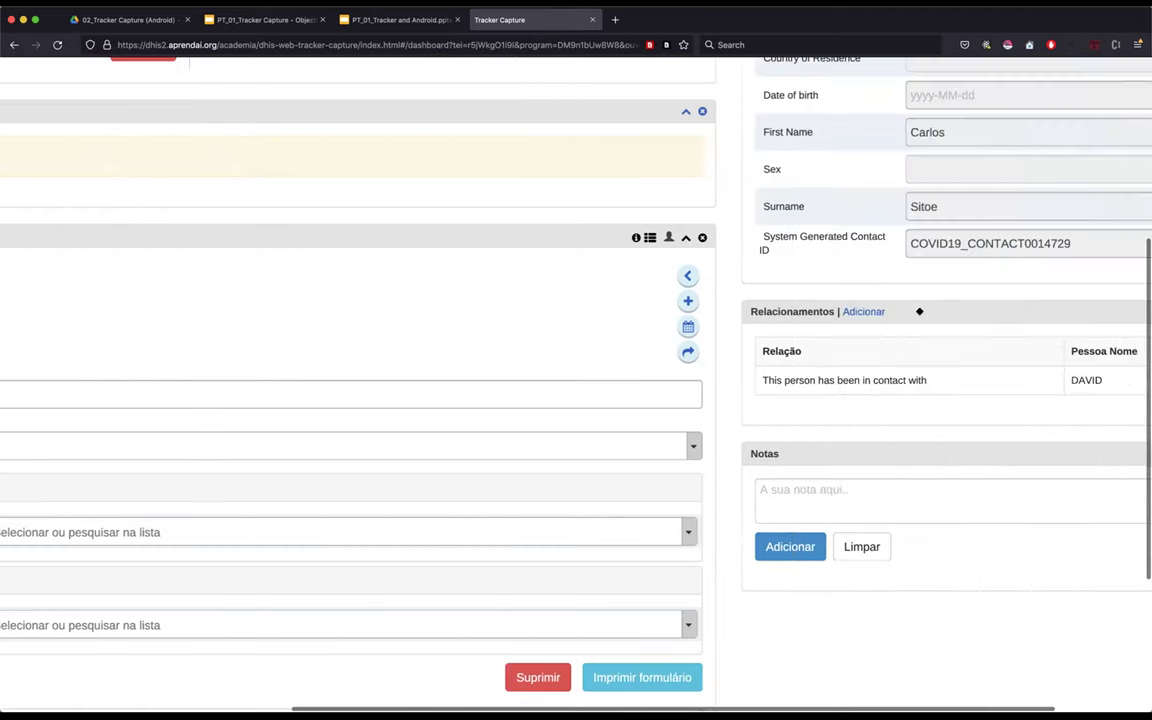
pyautogui.scroll(3, 919, 312)
pyautogui.scroll(4, 919, 314)
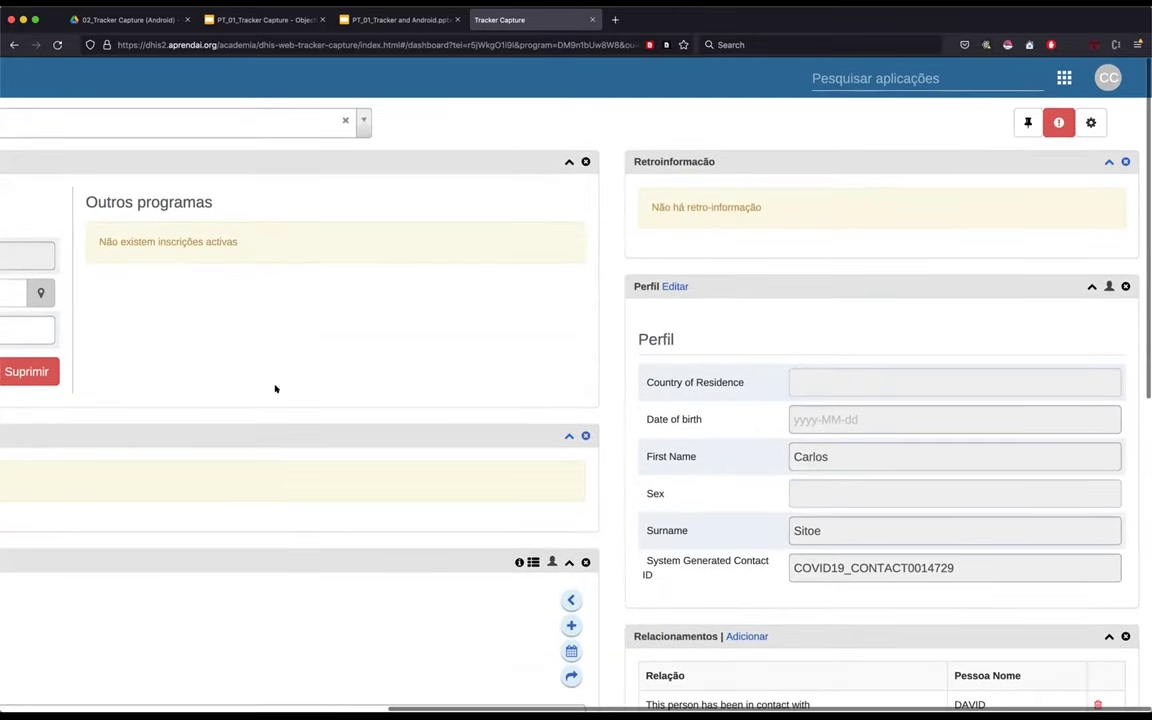
pyautogui.hscroll(-5, 207, 596)
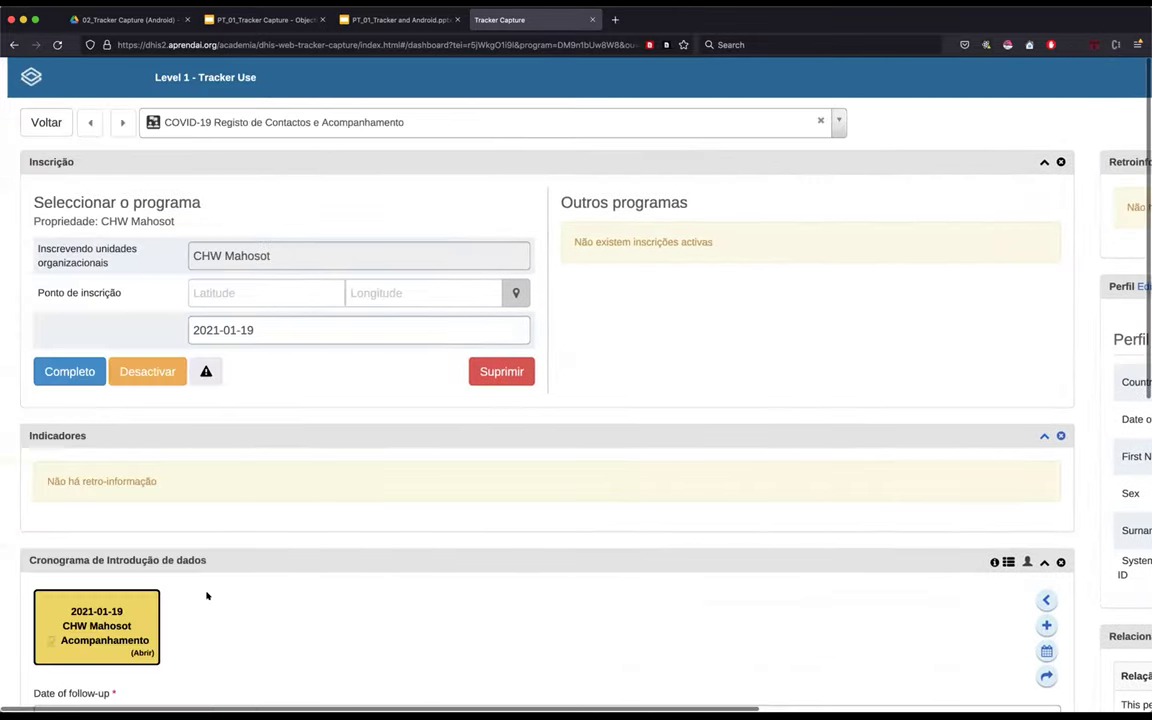
pyautogui.hscroll(5, 207, 596)
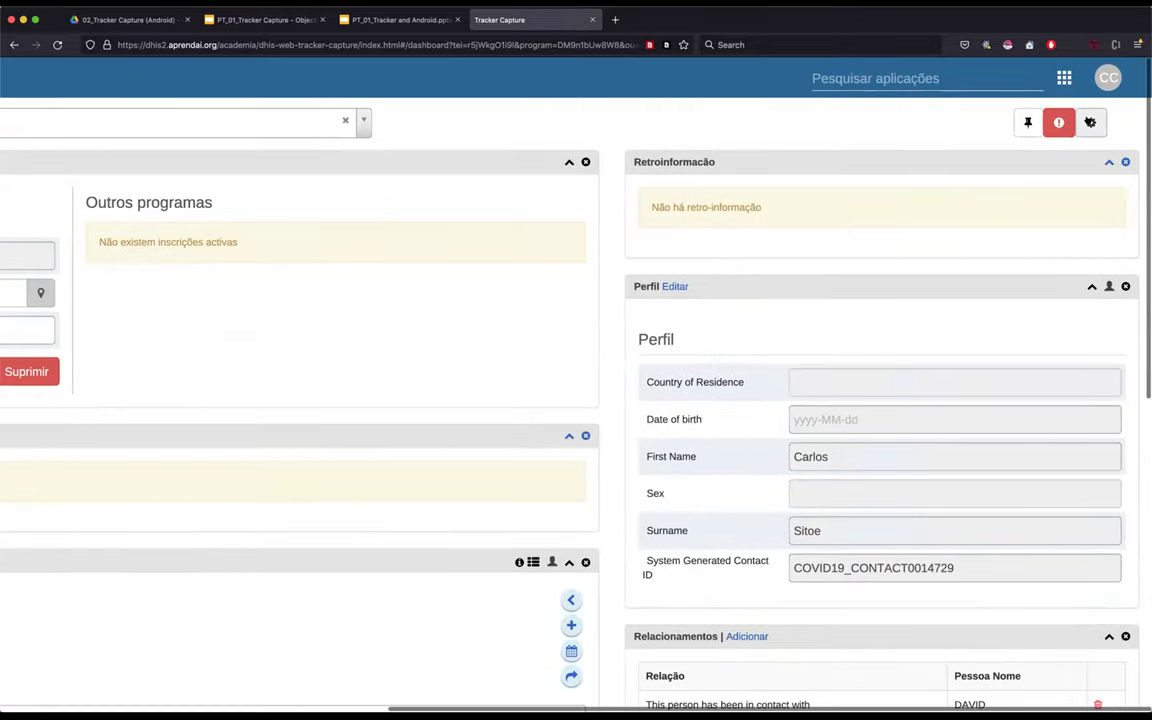
pyautogui.click(1090, 122)
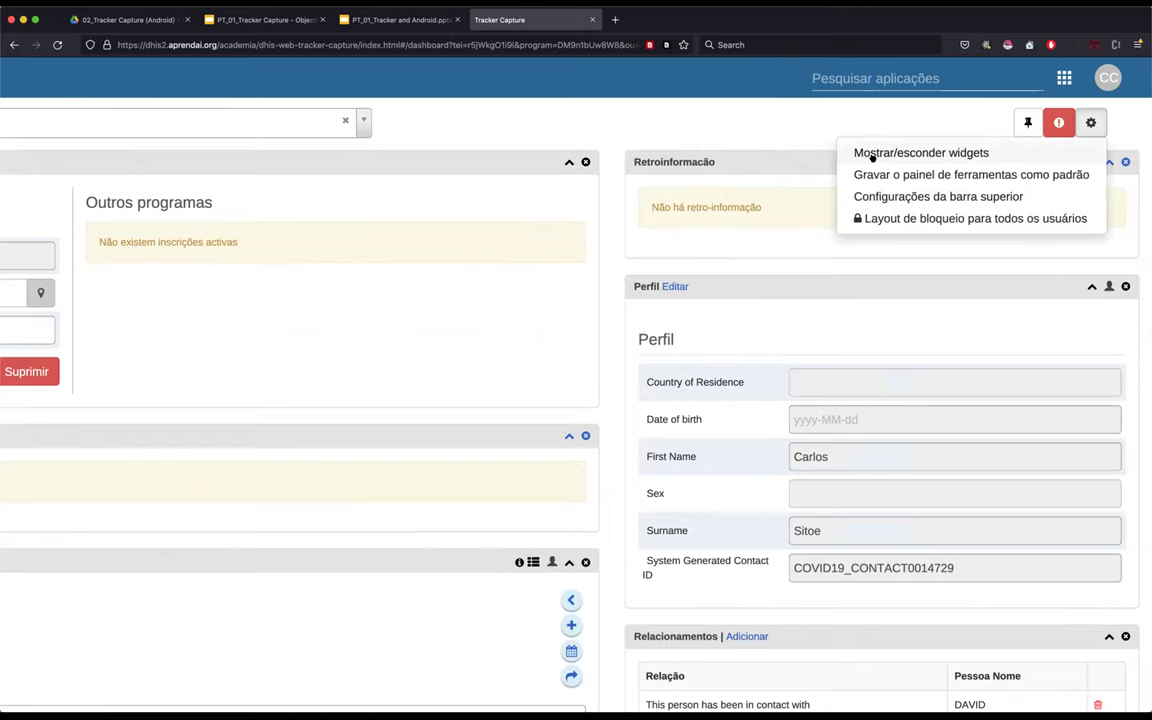
pyautogui.click(921, 153)
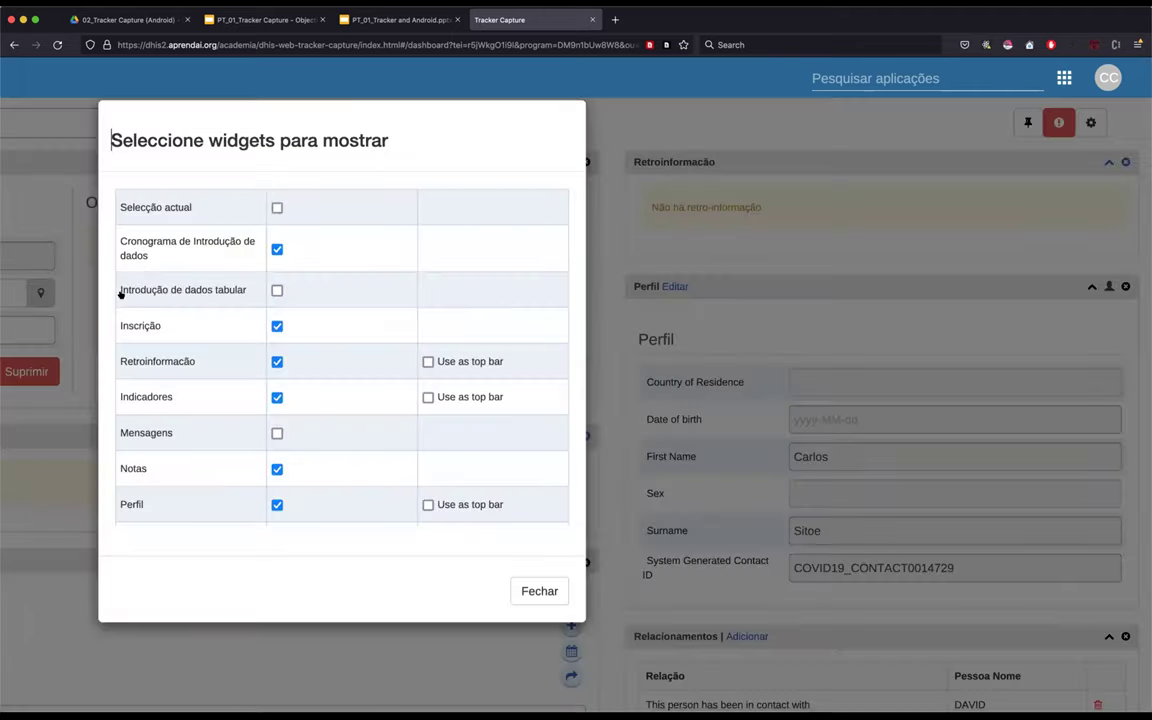
pyautogui.click(277, 290)
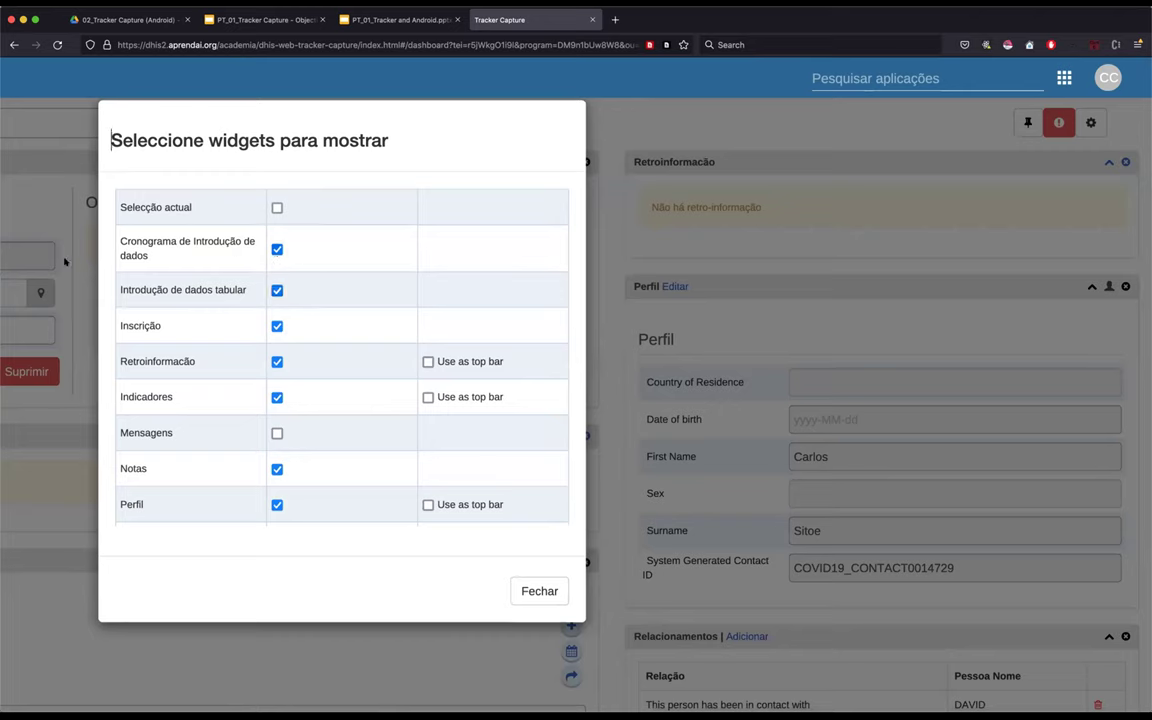
pyautogui.click(277, 249)
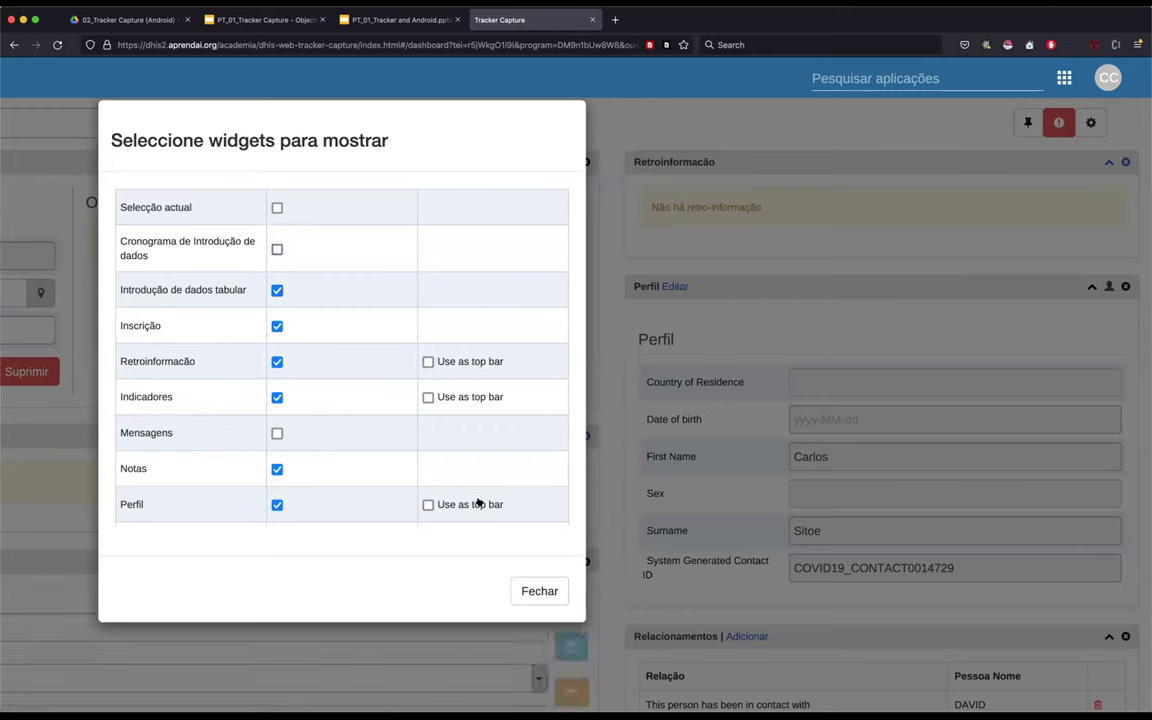
pyautogui.click(528, 591)
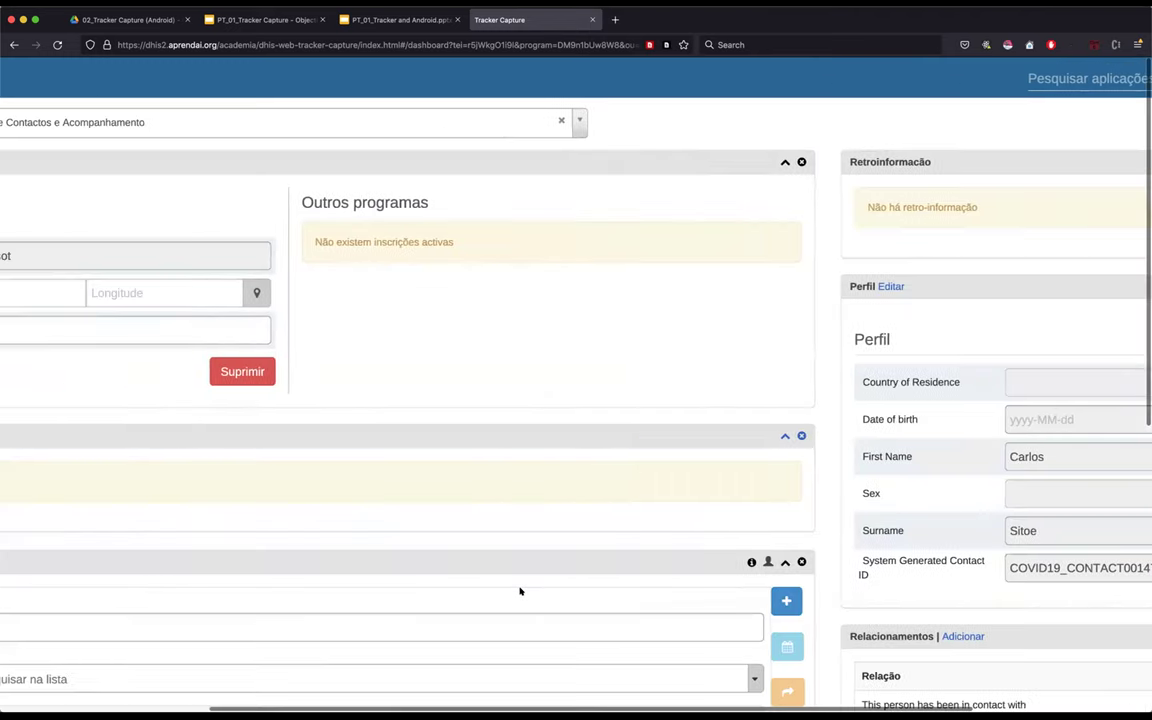
pyautogui.scroll(-5, 156, 547)
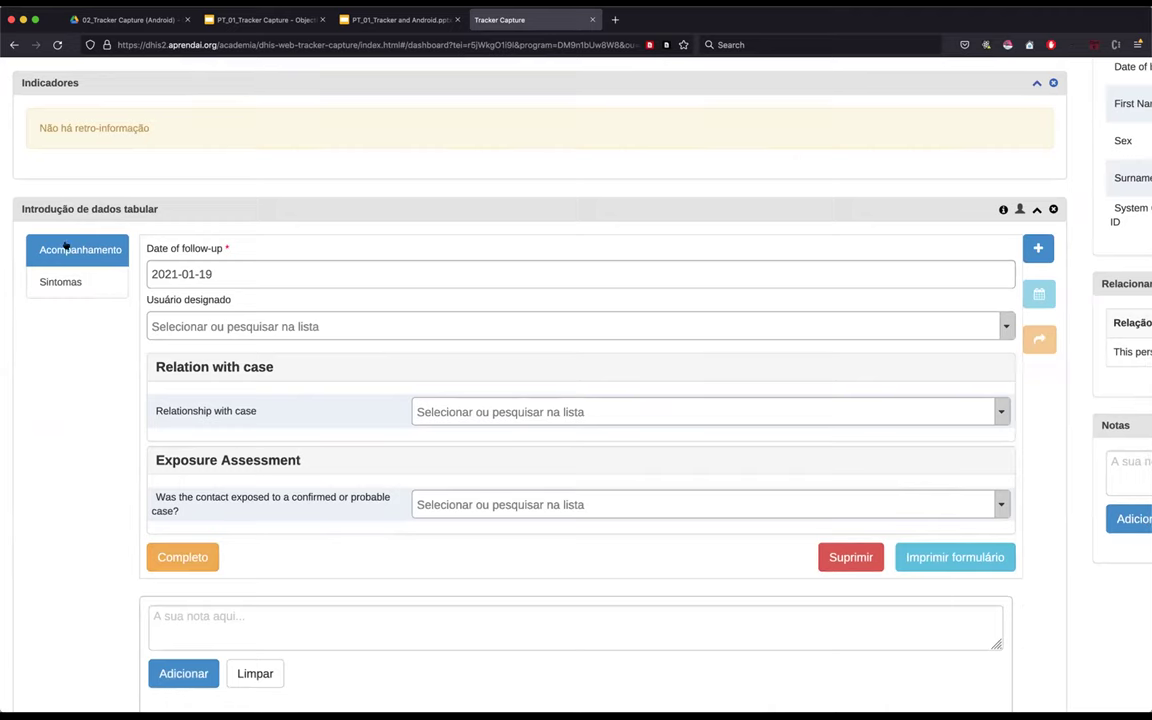
pyautogui.click(83, 283)
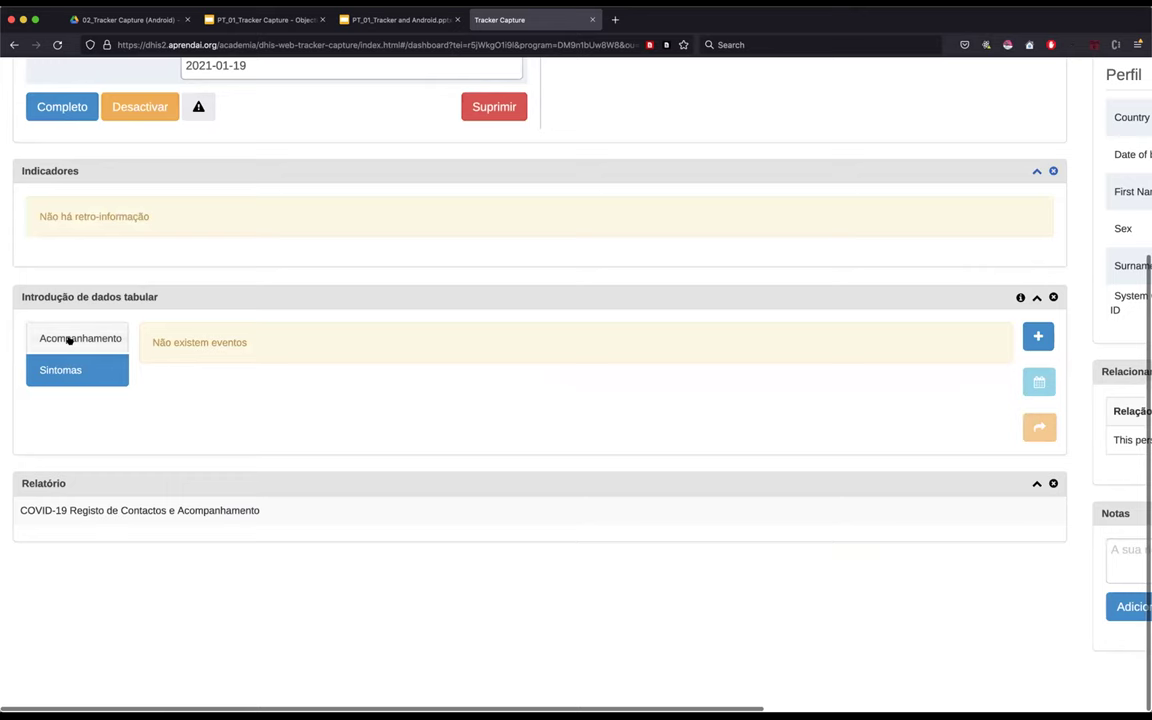
pyautogui.click(75, 340)
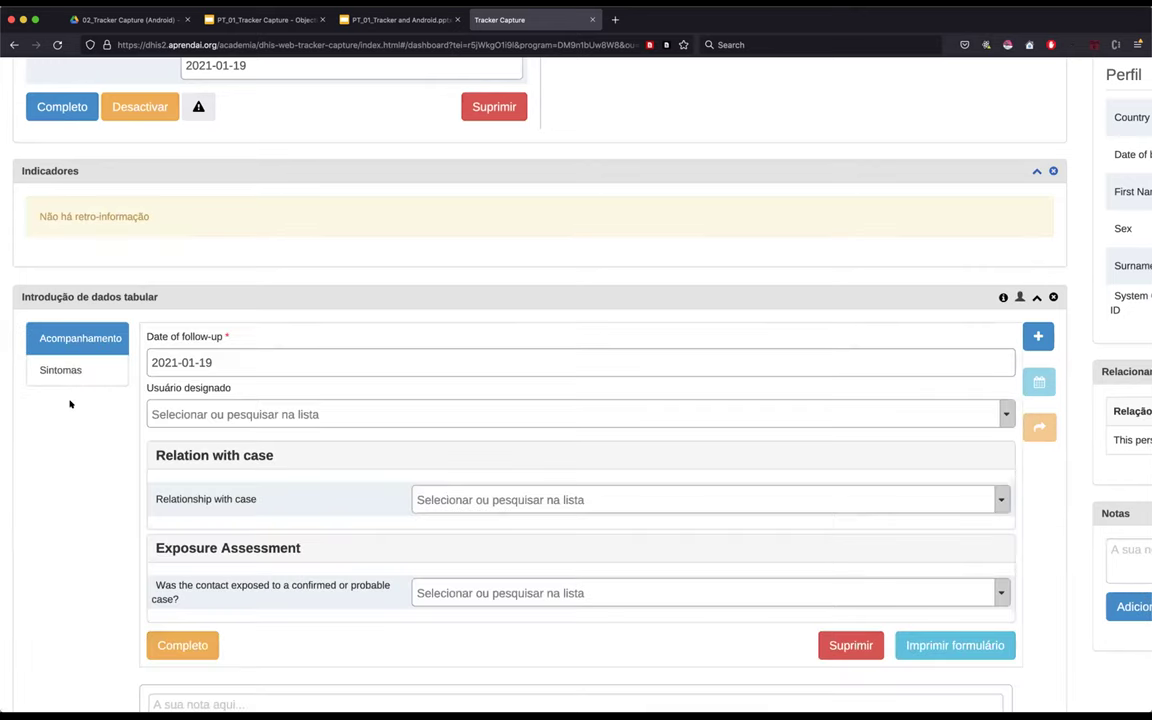
pyautogui.scroll(5, 332, 255)
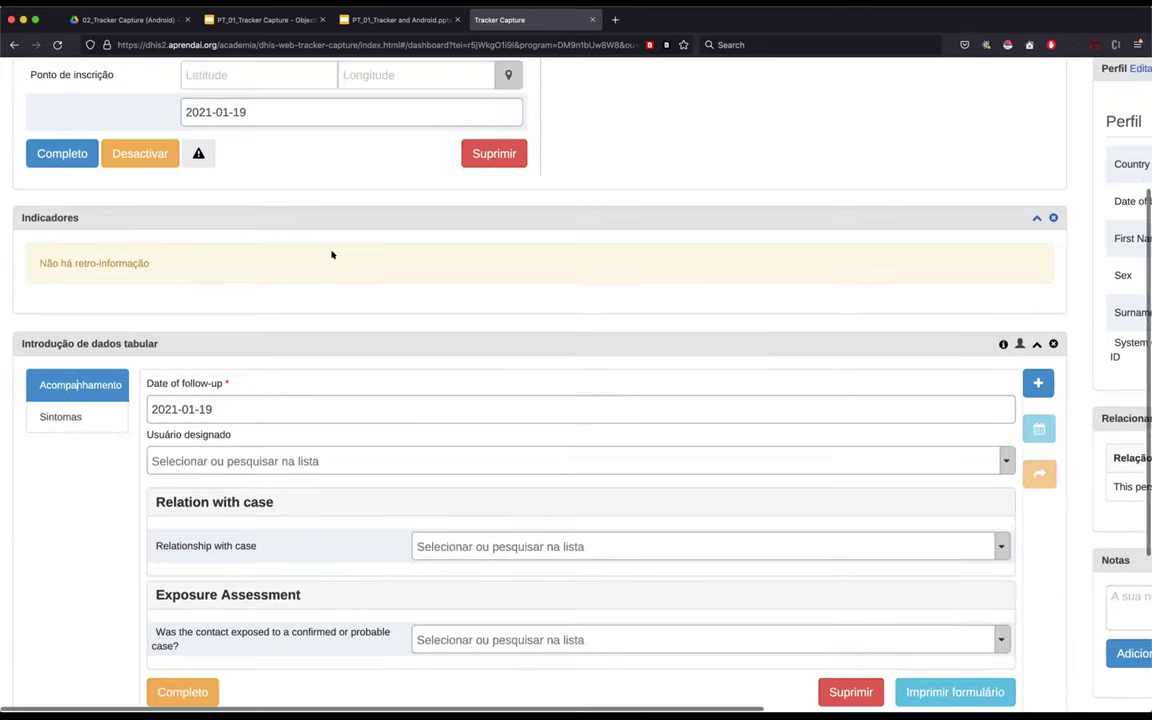
pyautogui.scroll(-4, 212, 432)
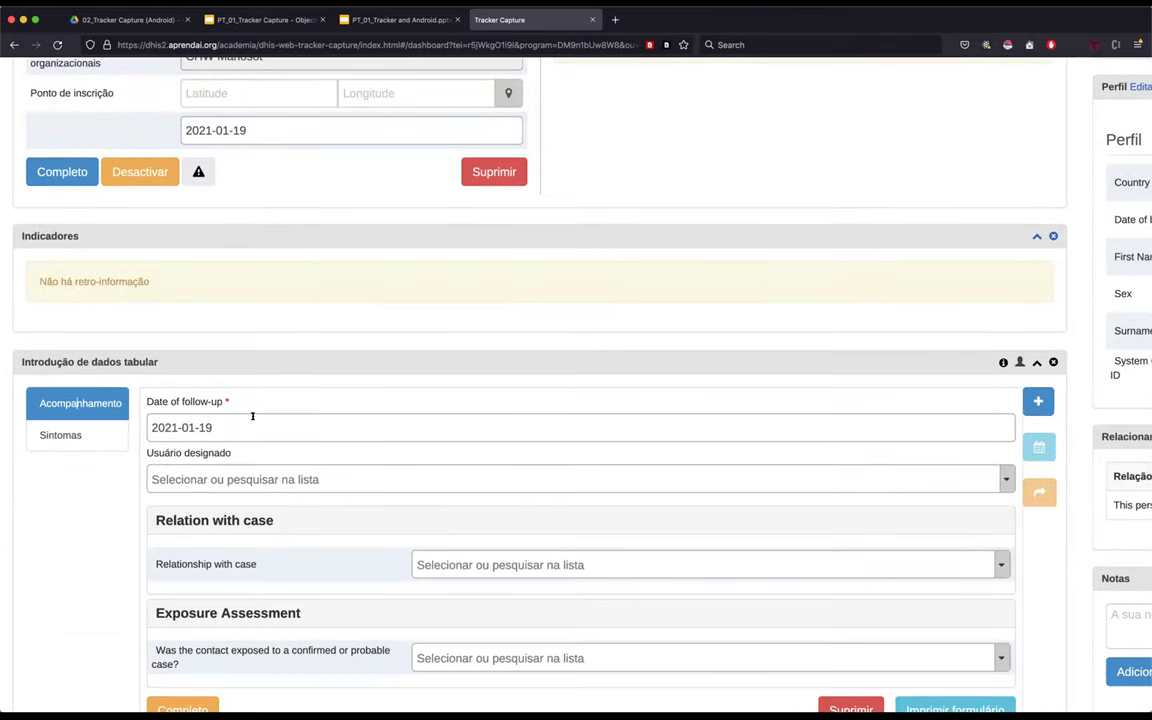
pyautogui.click(208, 424)
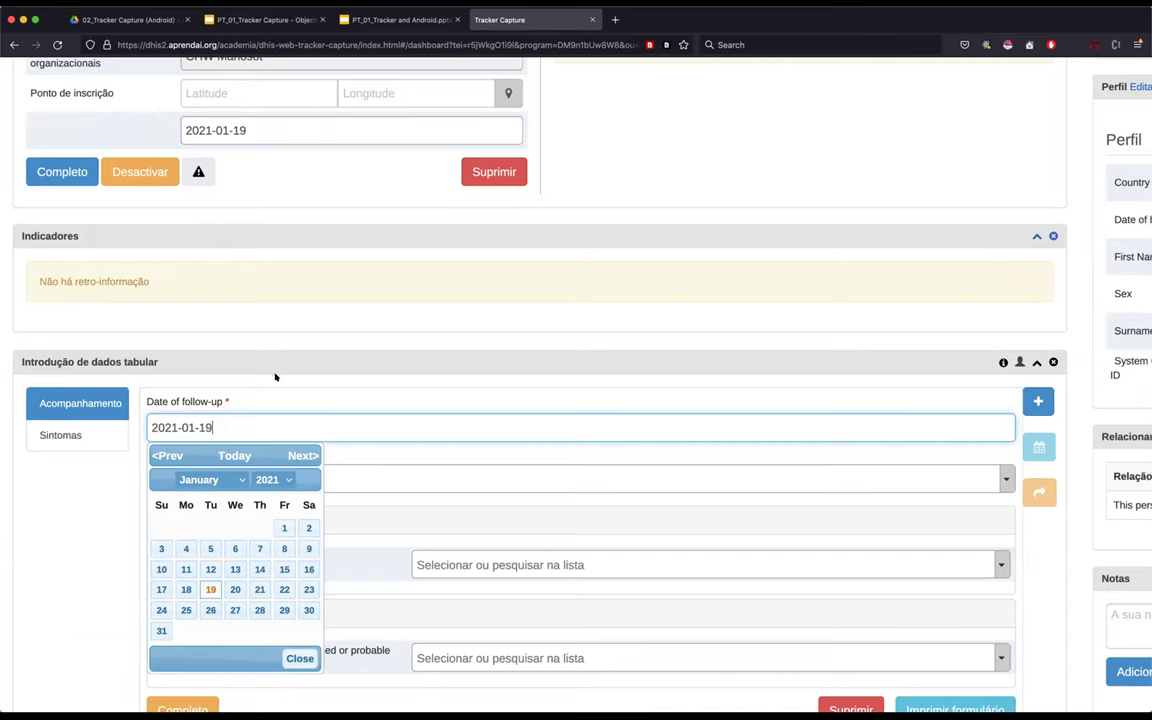
pyautogui.click(222, 419)
pyautogui.scroll(-3, 200, 395)
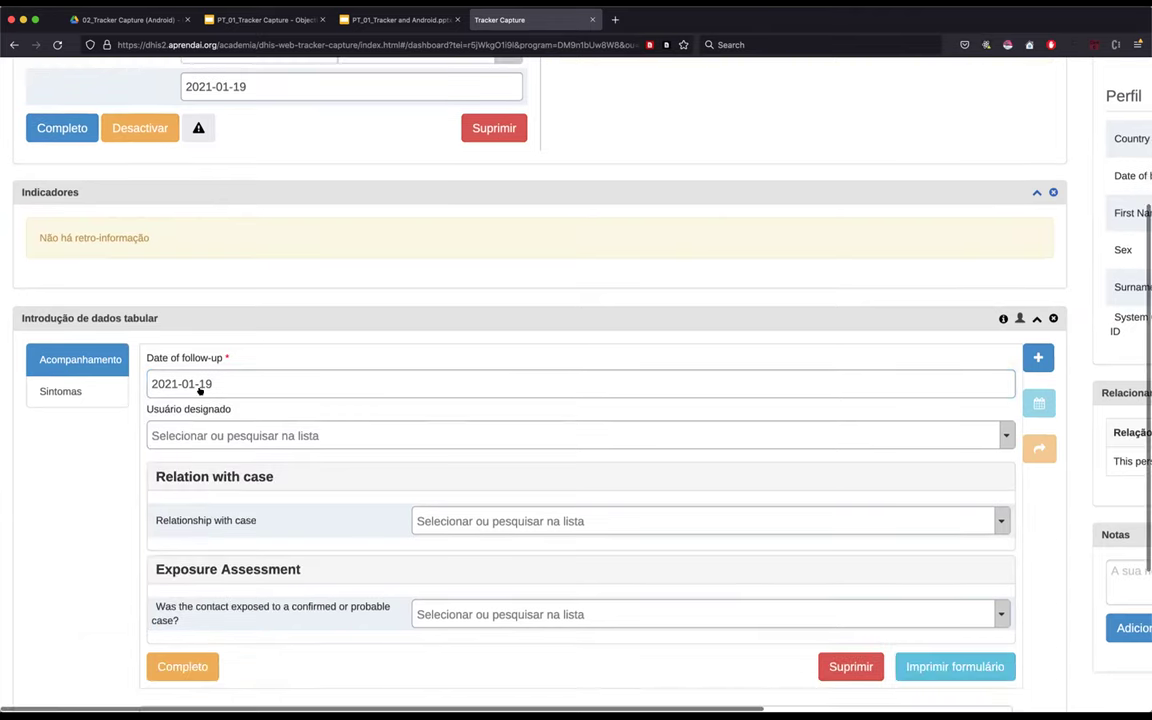
pyautogui.click(180, 392)
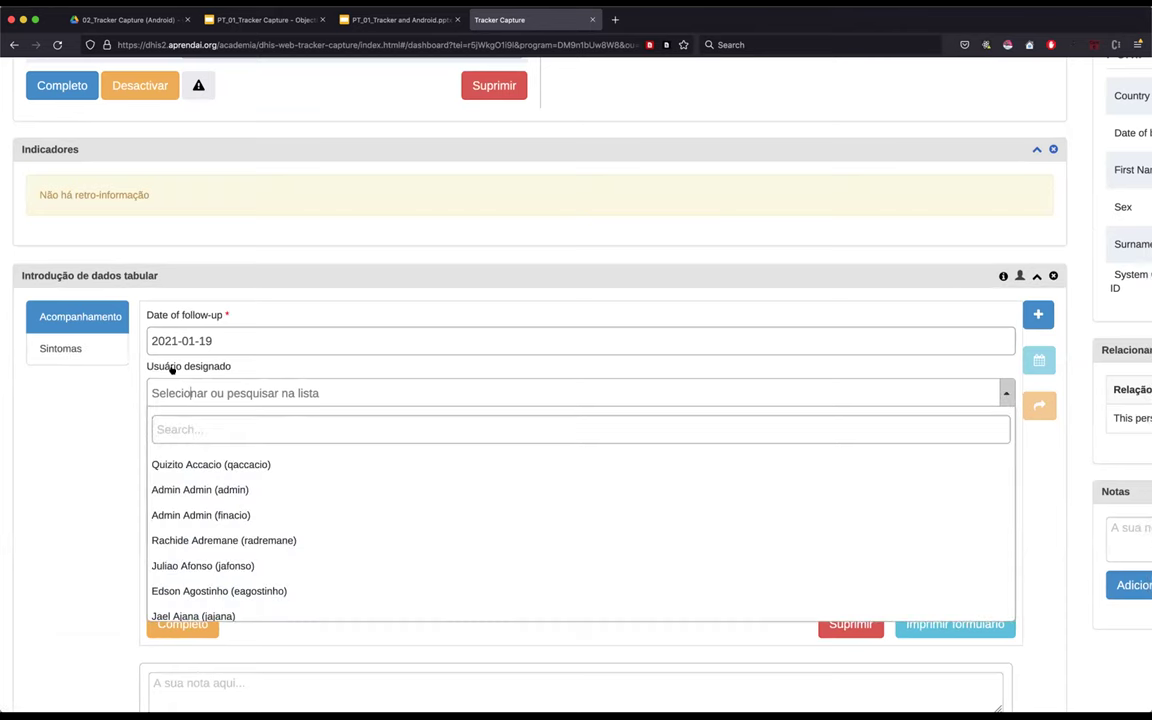
pyautogui.click(62, 424)
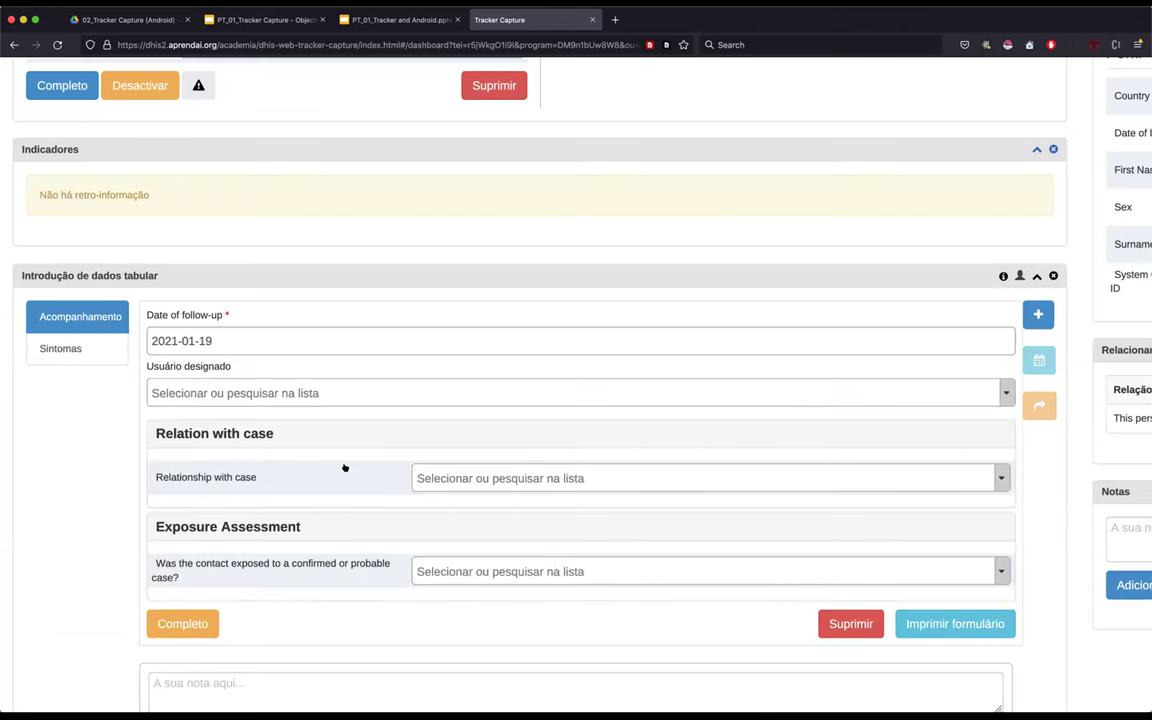
pyautogui.click(183, 391)
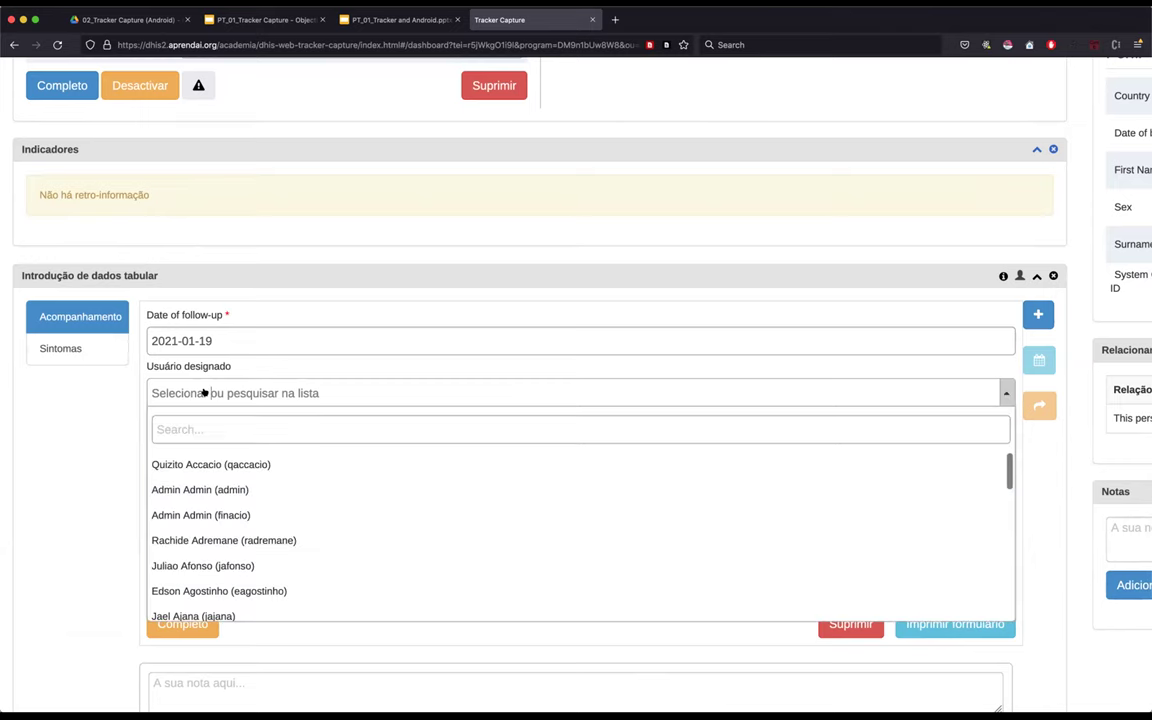
pyautogui.click(87, 500)
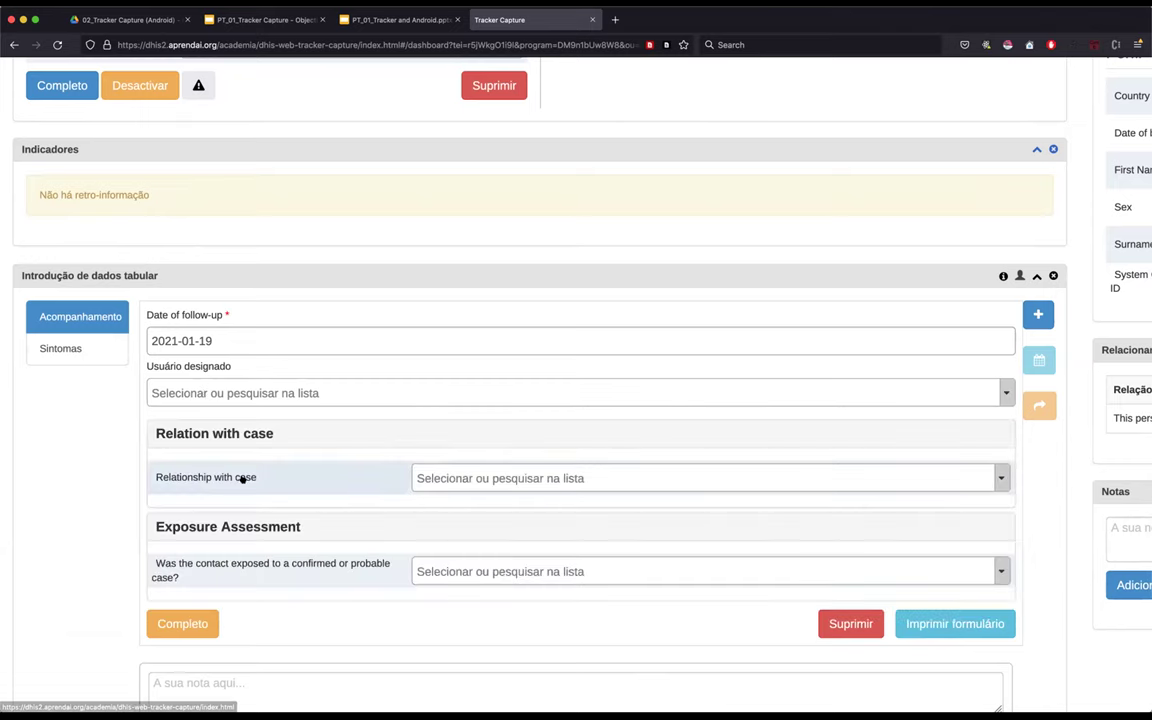
# - Set the Acompanhamento relationship with case to Work colleague
pyautogui.click(496, 478)
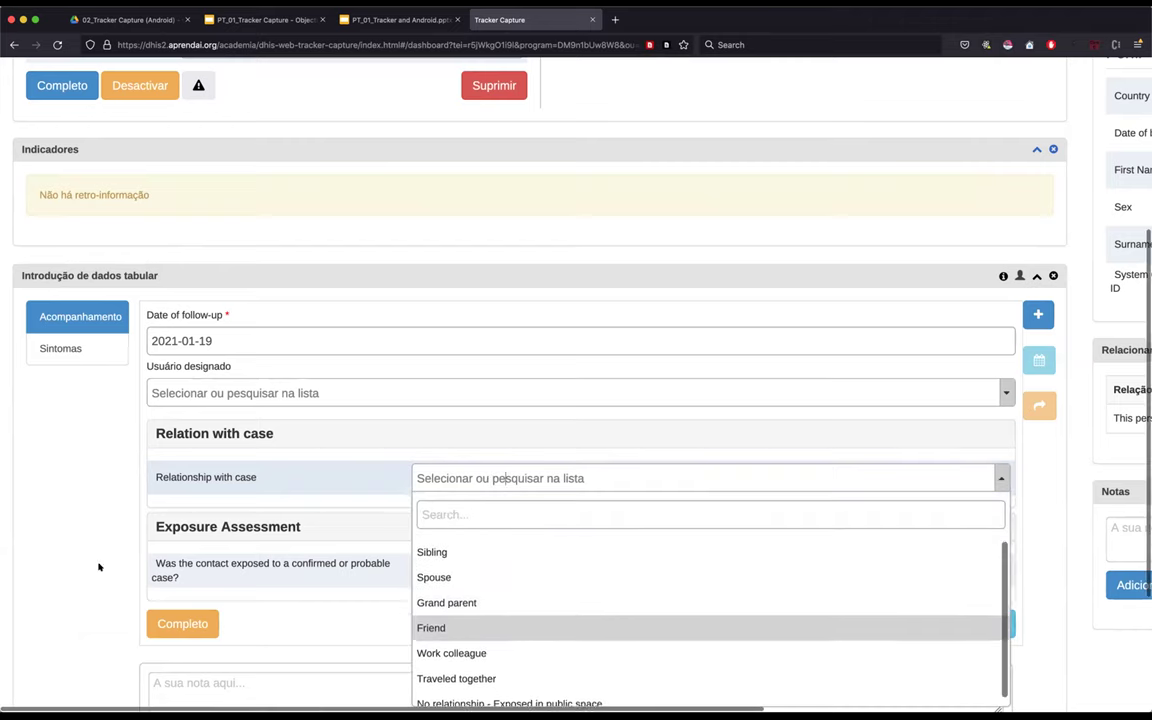
pyautogui.scroll(-3, 111, 567)
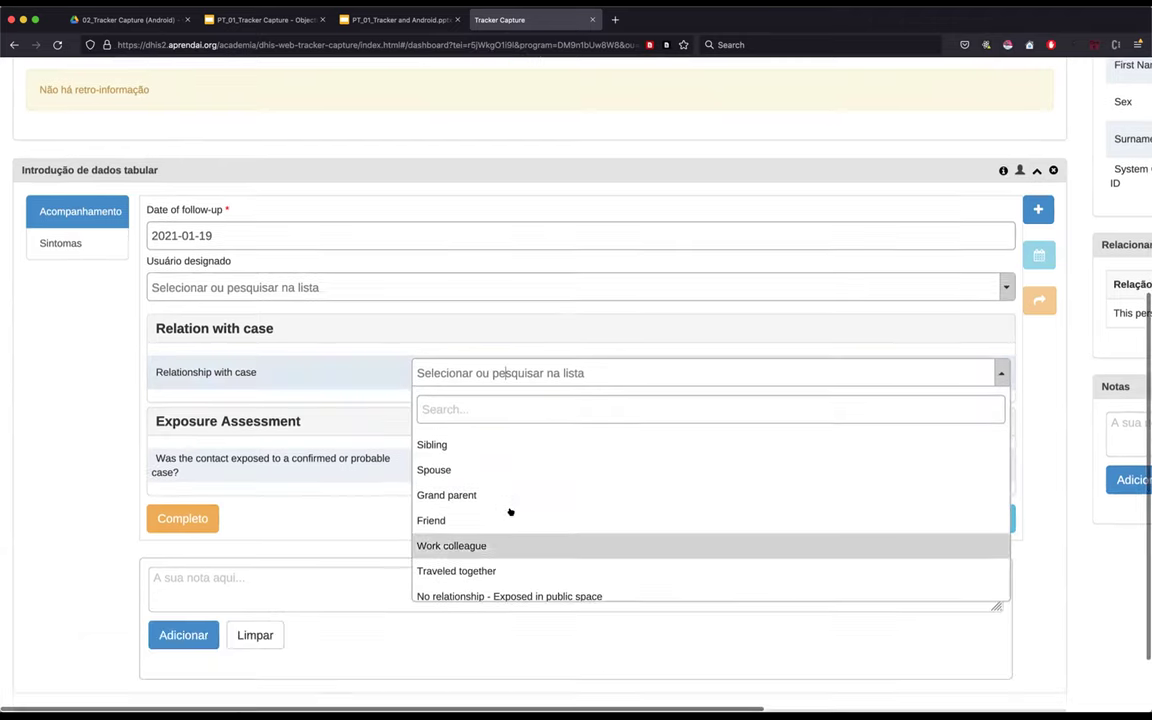
pyautogui.scroll(-1, 510, 512)
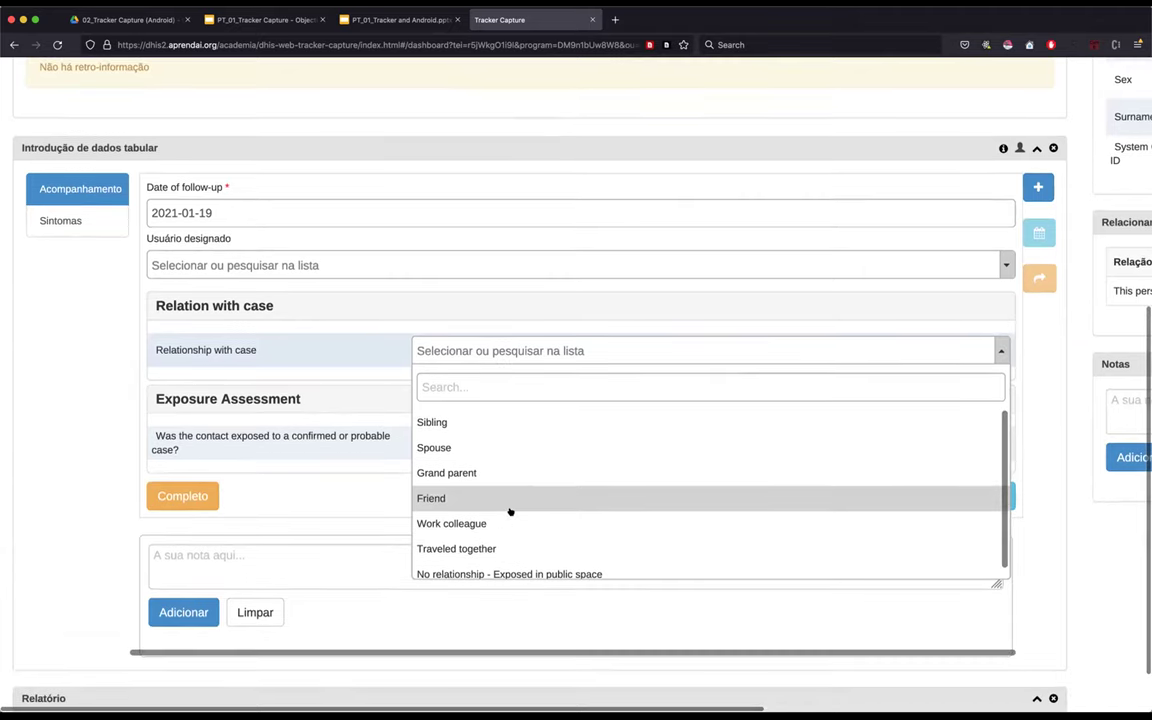
pyautogui.click(440, 522)
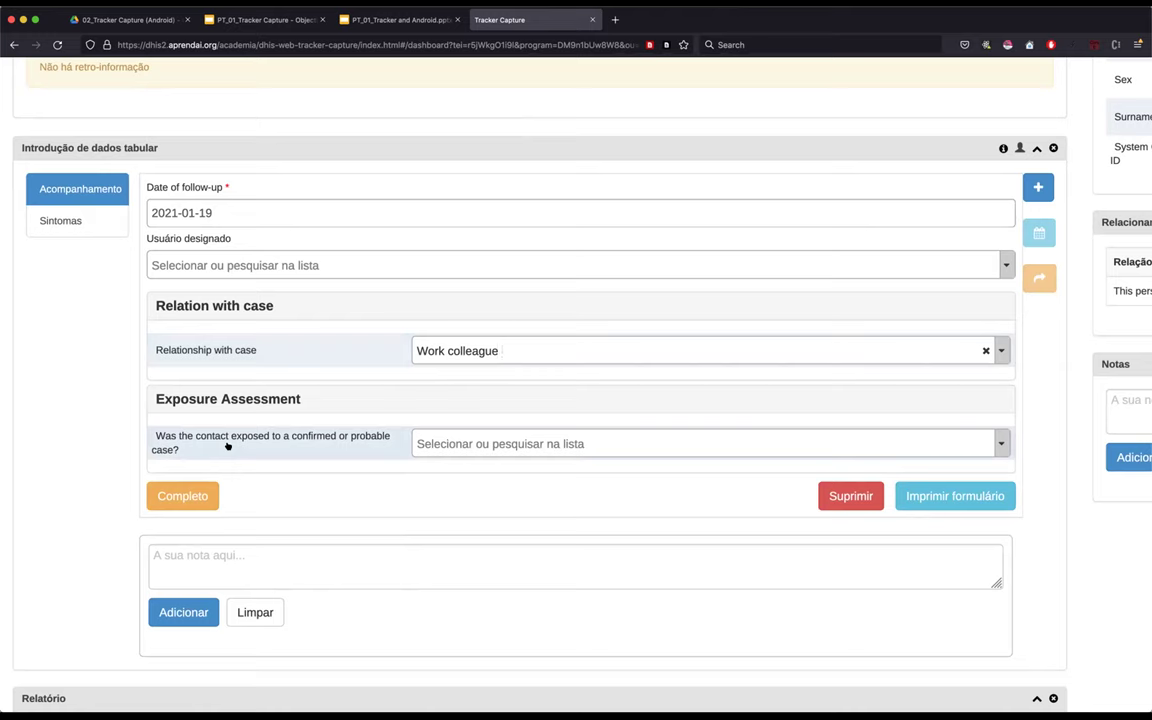
# - Check the exposure answer options and leave the exposure question unanswered
pyautogui.click(469, 443)
pyautogui.click(90, 408)
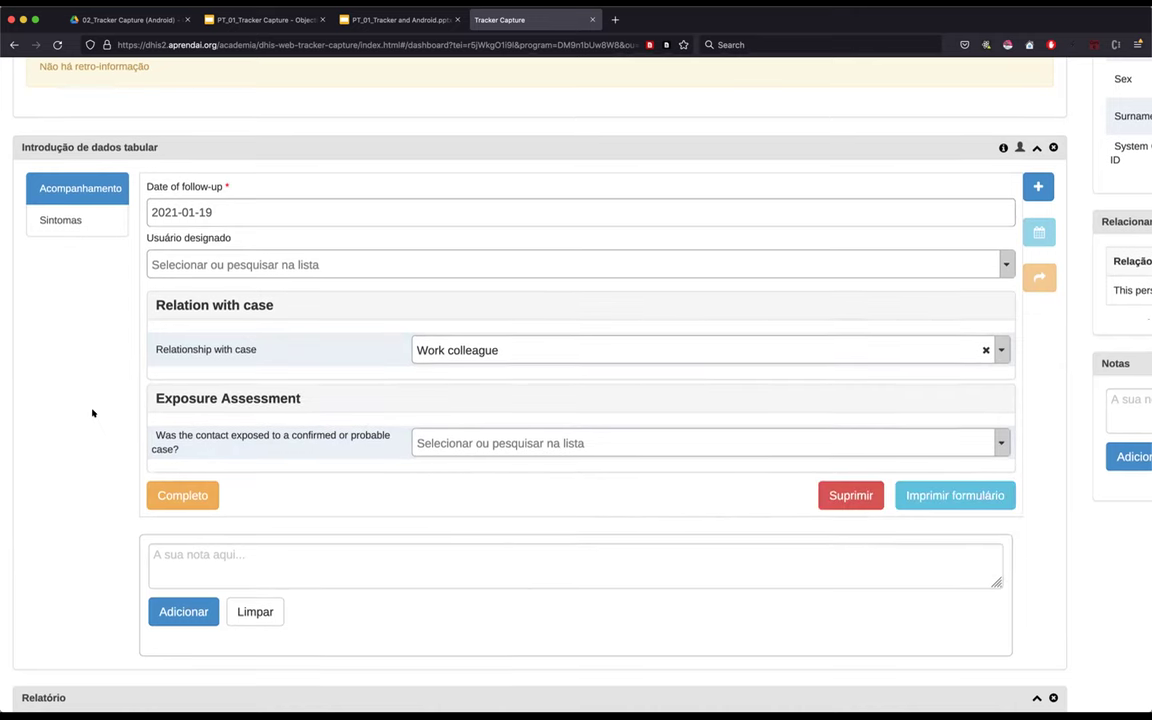
pyautogui.scroll(-1, 93, 411)
pyautogui.scroll(5, 93, 411)
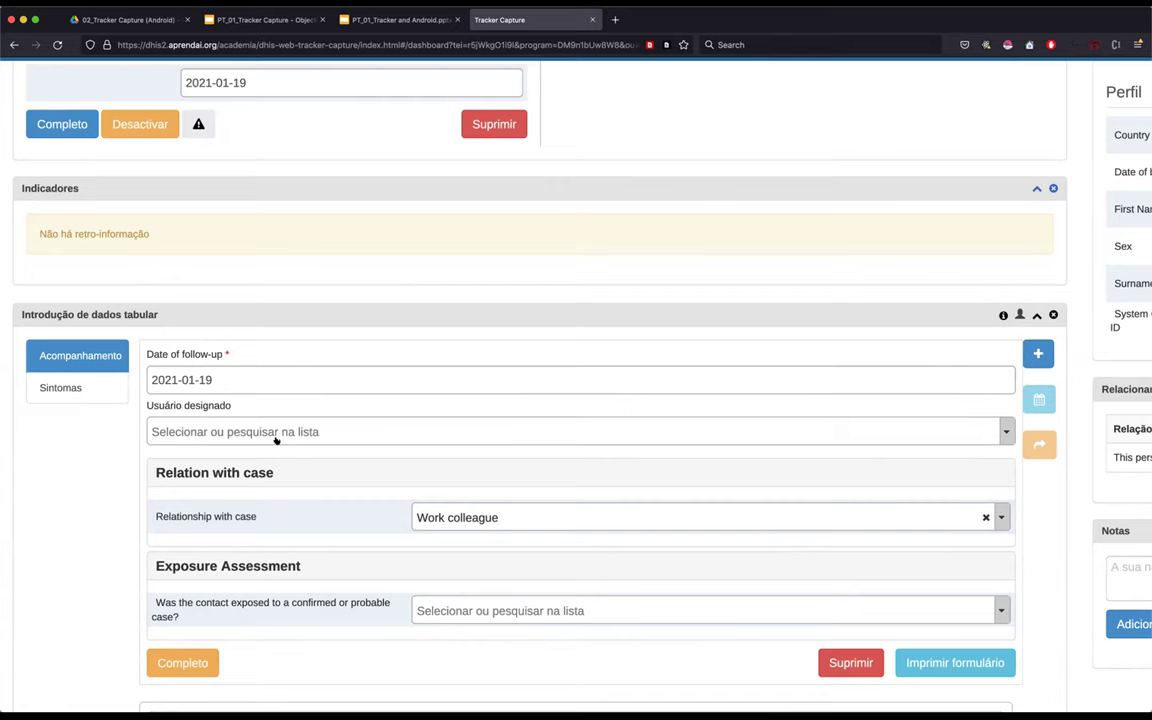
# - Show the Sintomas stage events and start a new Sintomas event
pyautogui.click(72, 386)
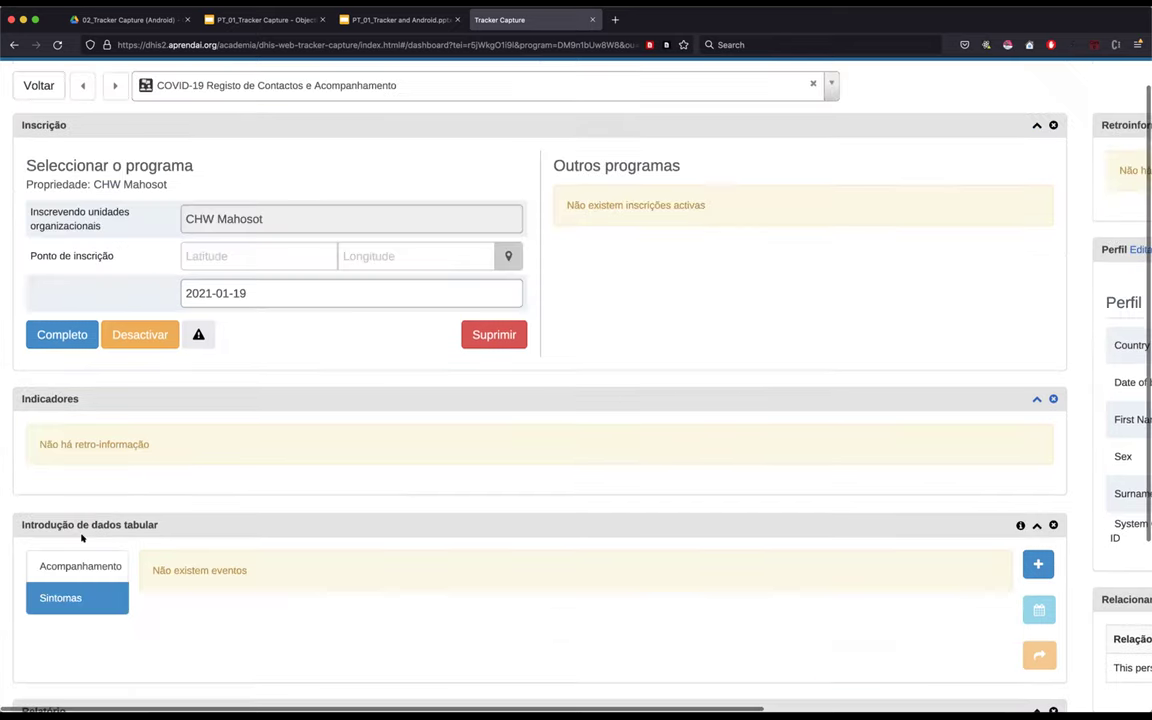
pyautogui.scroll(-3, 70, 450)
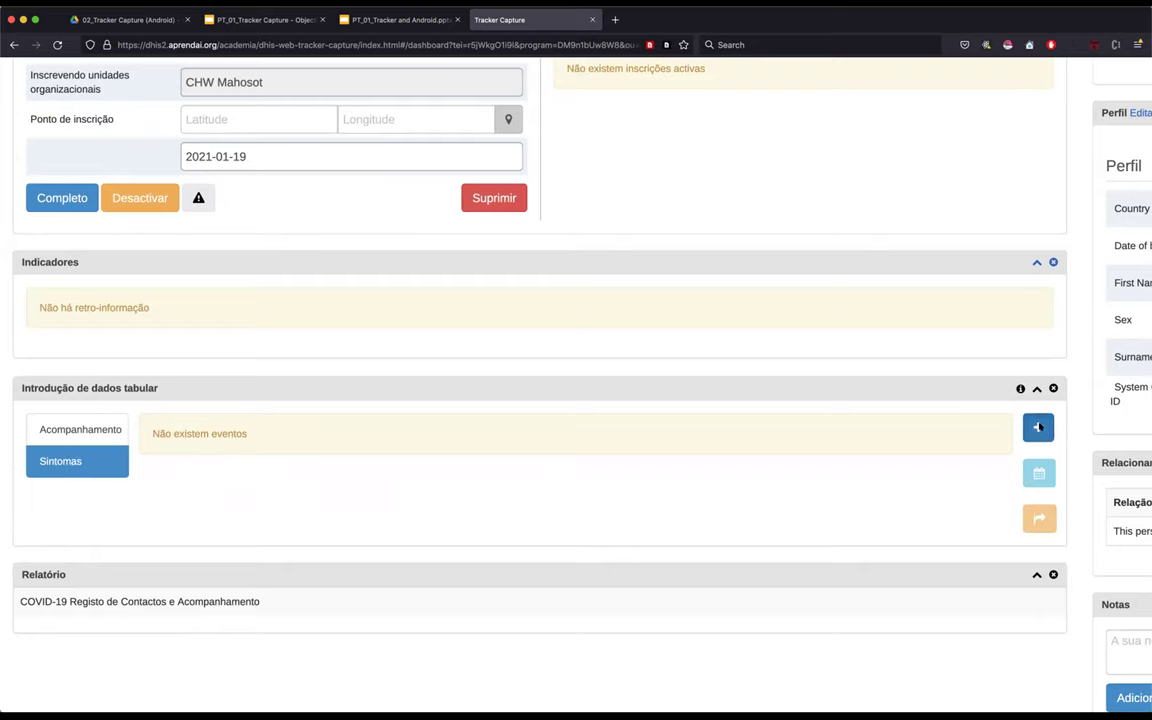
pyautogui.click(1038, 427)
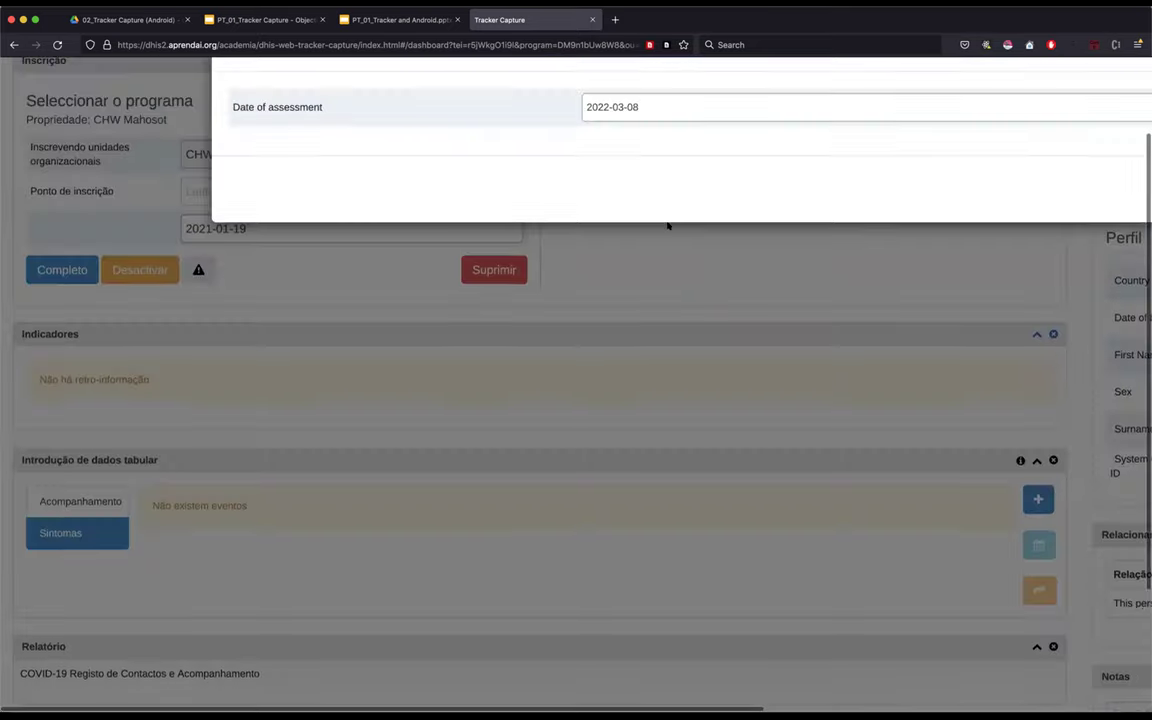
# - Set the new event's assessment date to 2021-01-17 and save it
pyautogui.scroll(2, 668, 226)
pyautogui.hscroll(7, 668, 226)
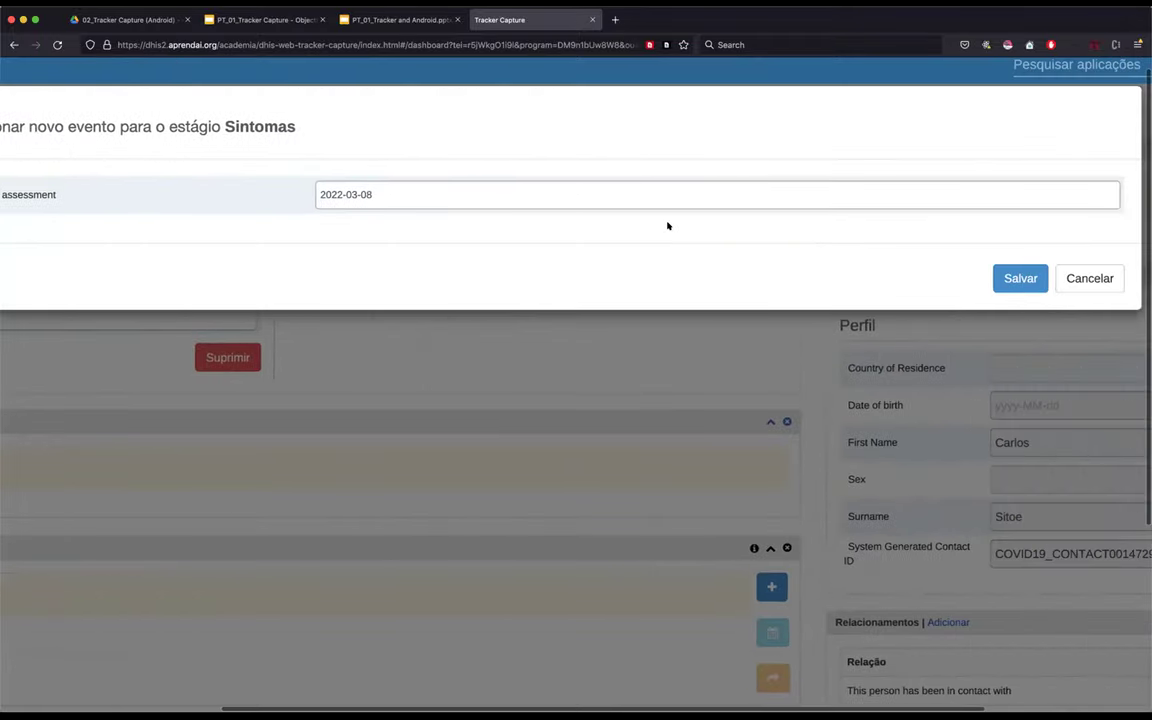
pyautogui.click(701, 193)
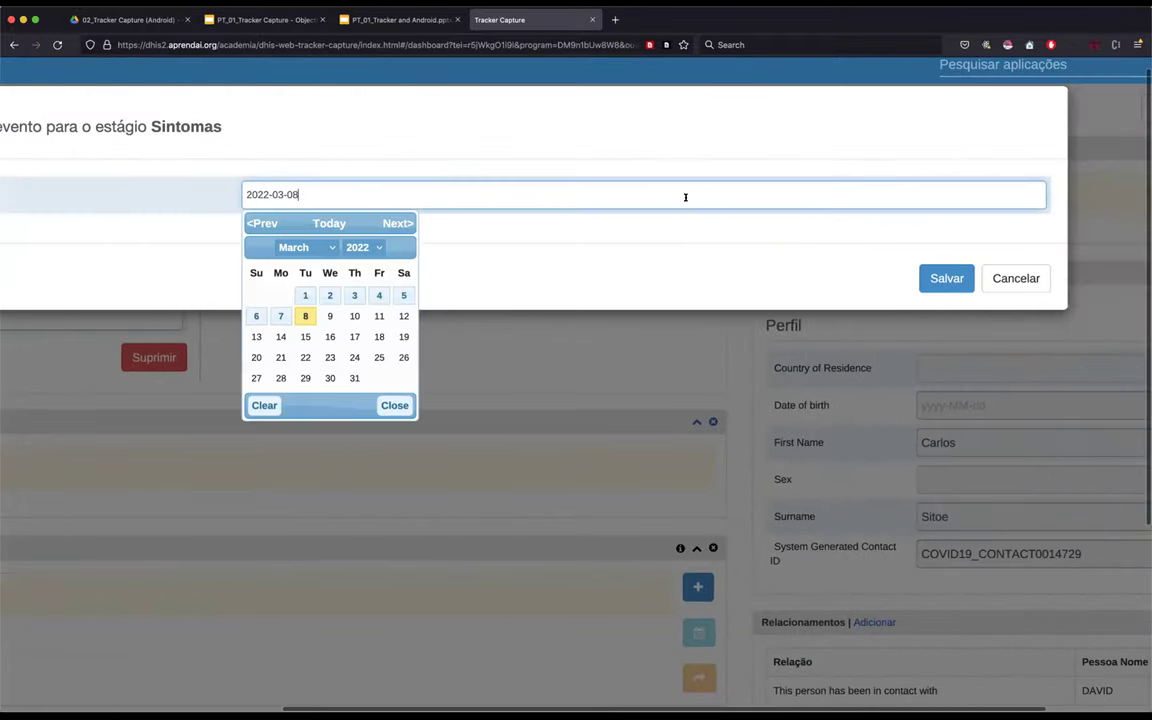
pyautogui.click(357, 249)
pyautogui.scroll(15, 362, 265)
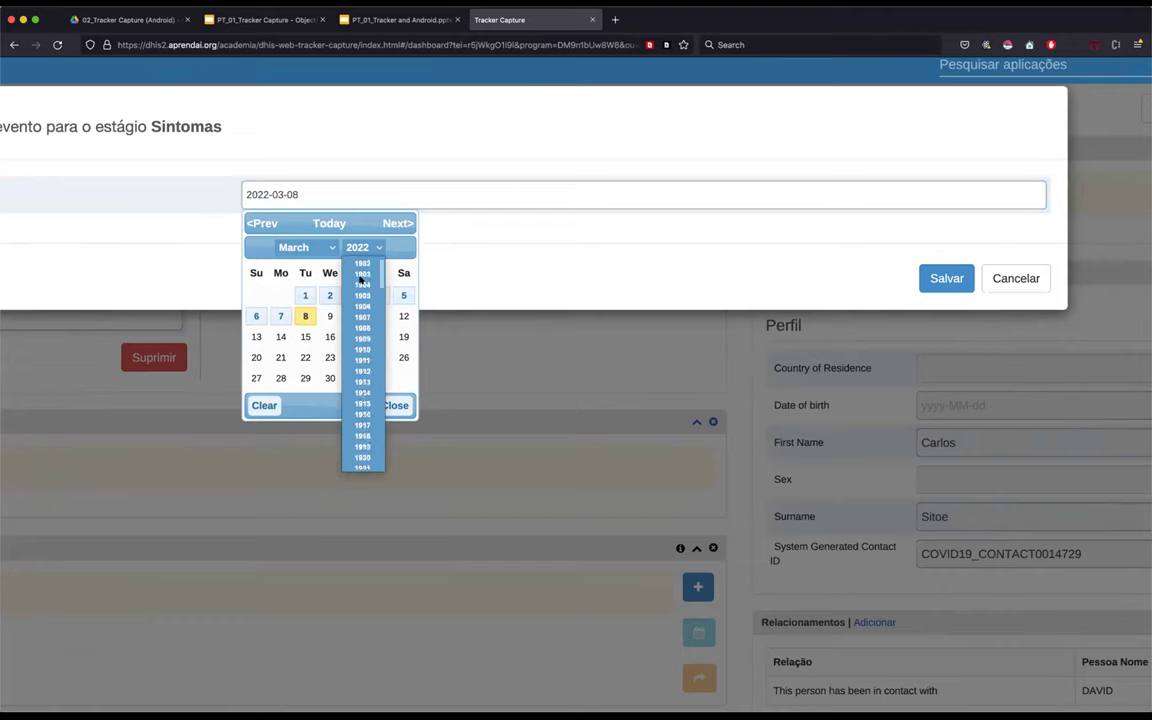
pyautogui.scroll(-15, 364, 273)
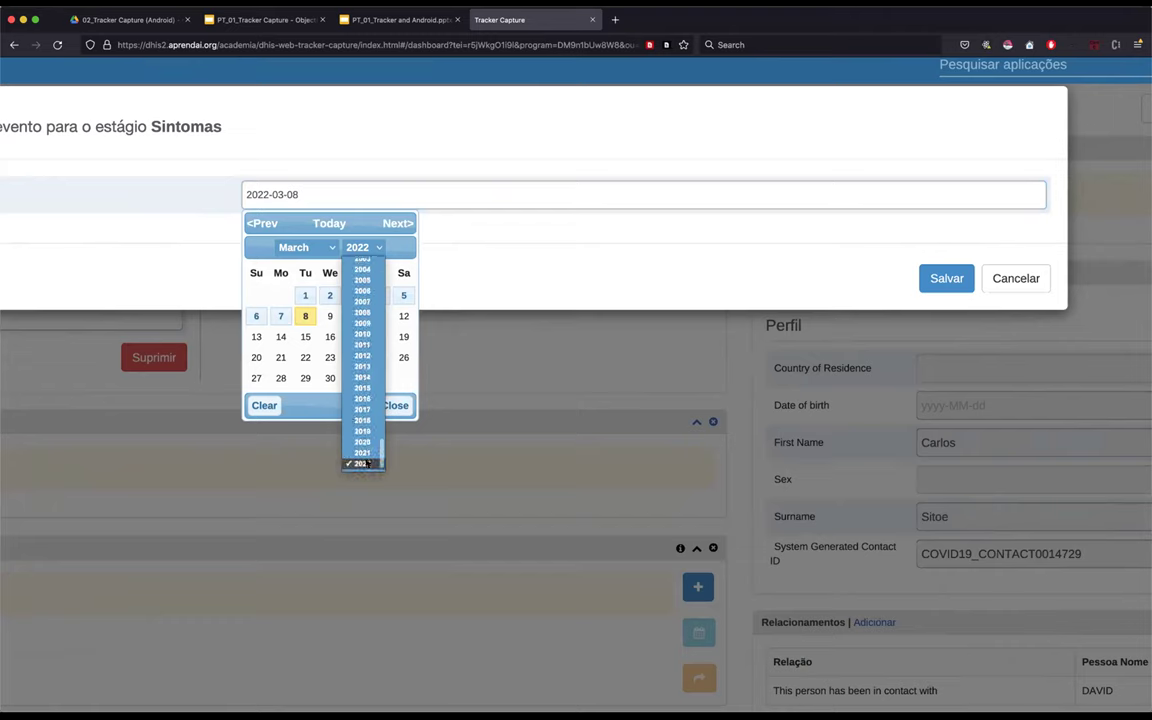
pyautogui.click(362, 453)
pyautogui.click(303, 248)
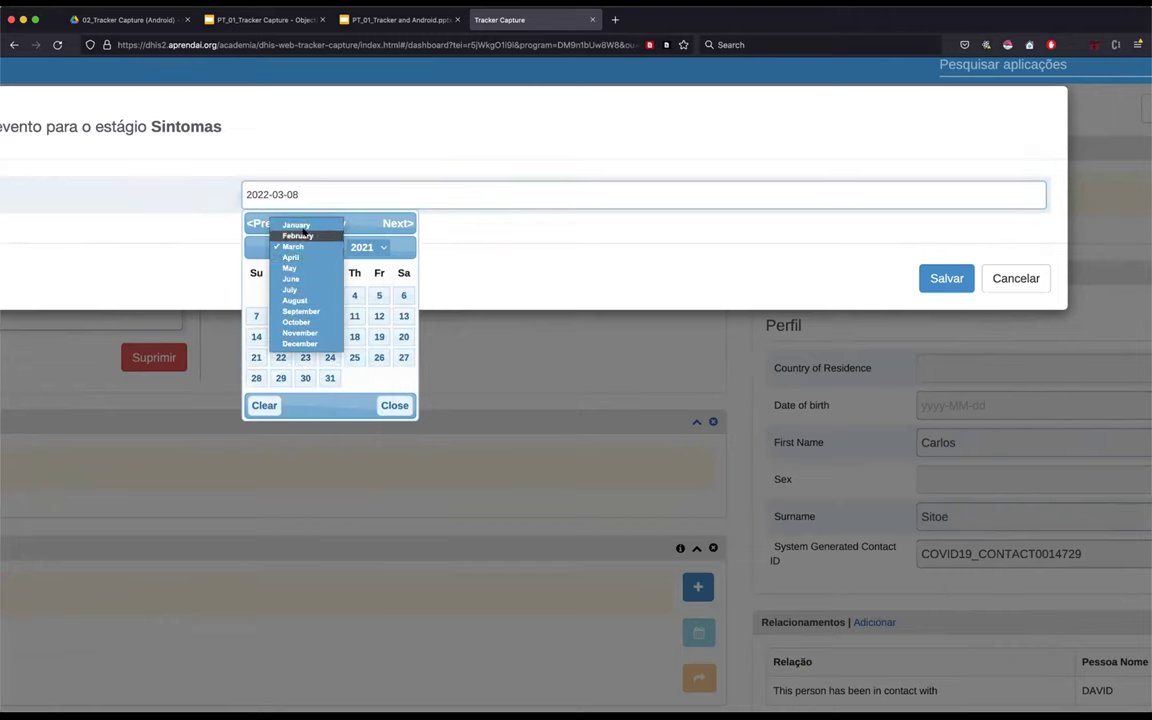
pyautogui.click(296, 225)
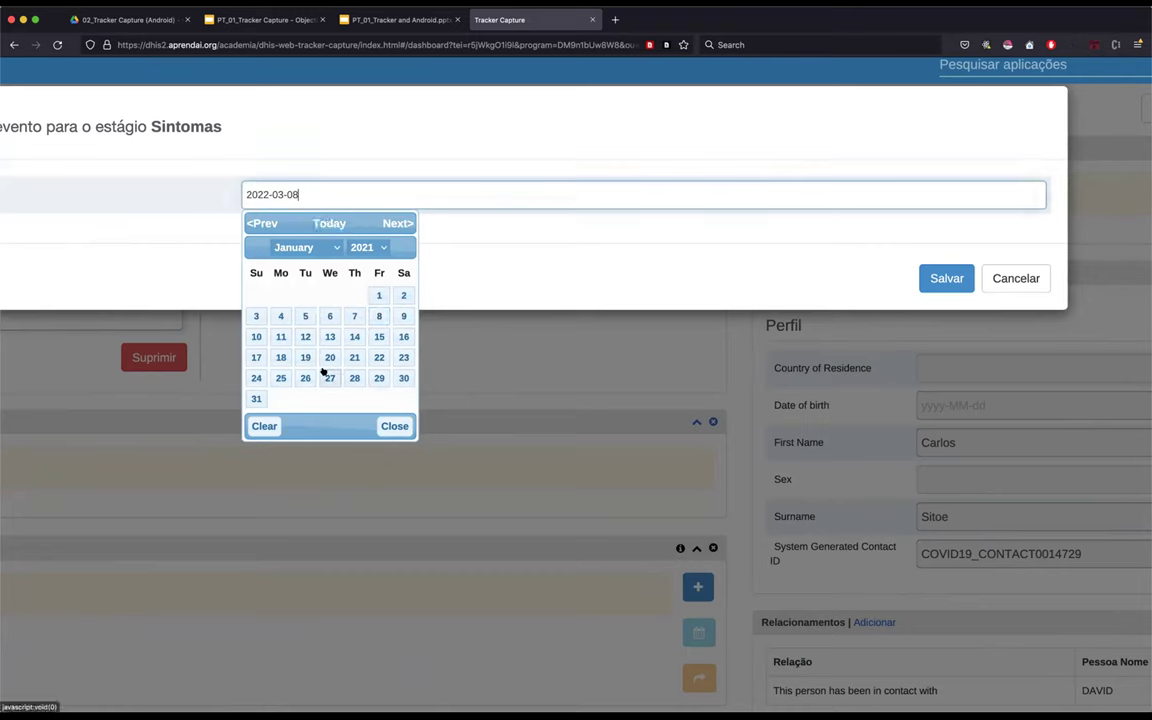
pyautogui.click(256, 357)
pyautogui.click(946, 278)
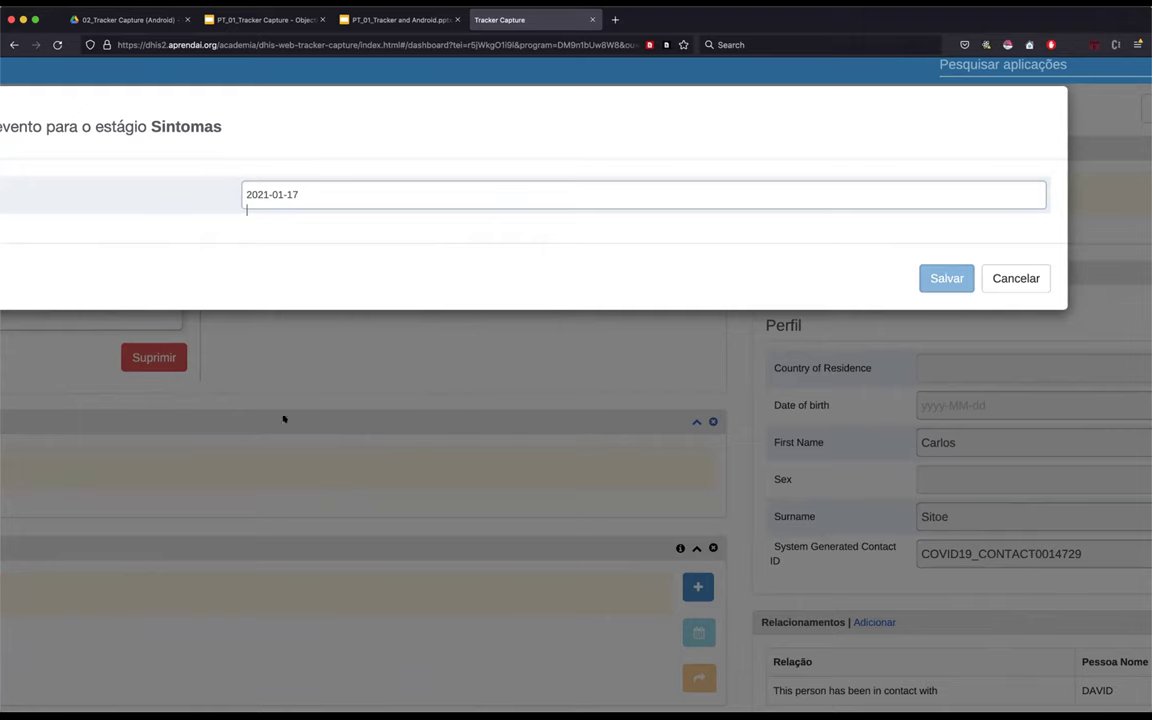
# - Answer Yes to 'Any signs or symptoms?' in the Sintomas event
pyautogui.hscroll(-3, 283, 416)
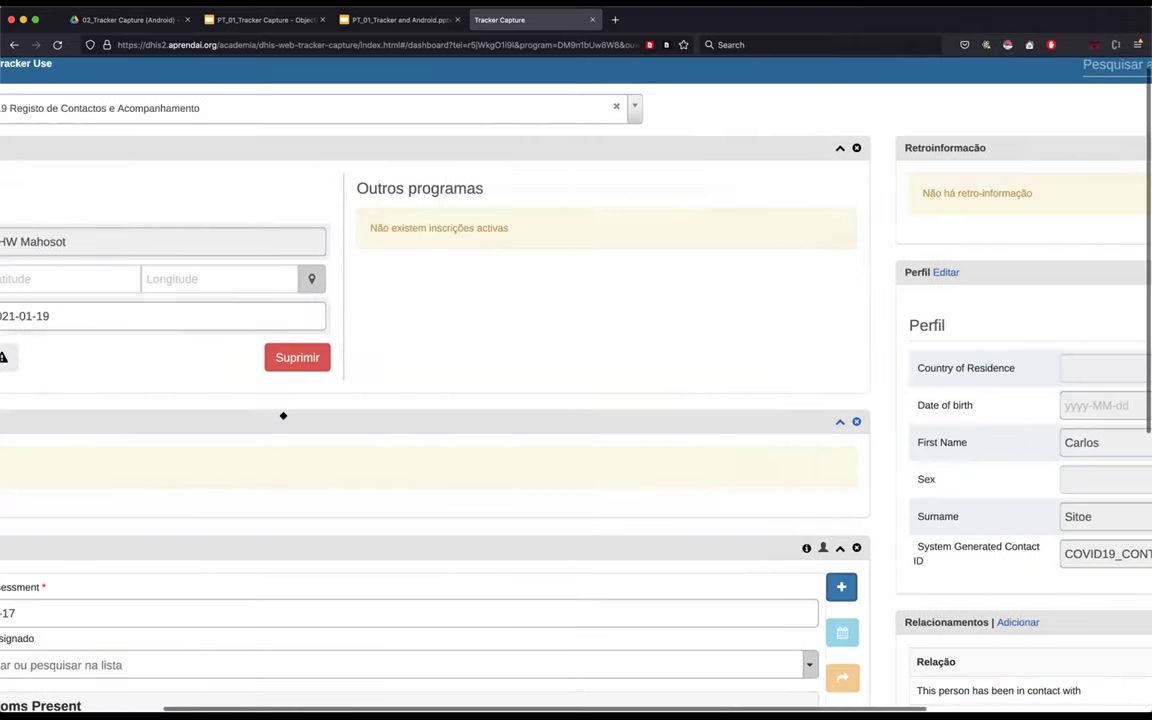
pyautogui.hscroll(-2, 283, 415)
pyautogui.scroll(-5, 283, 415)
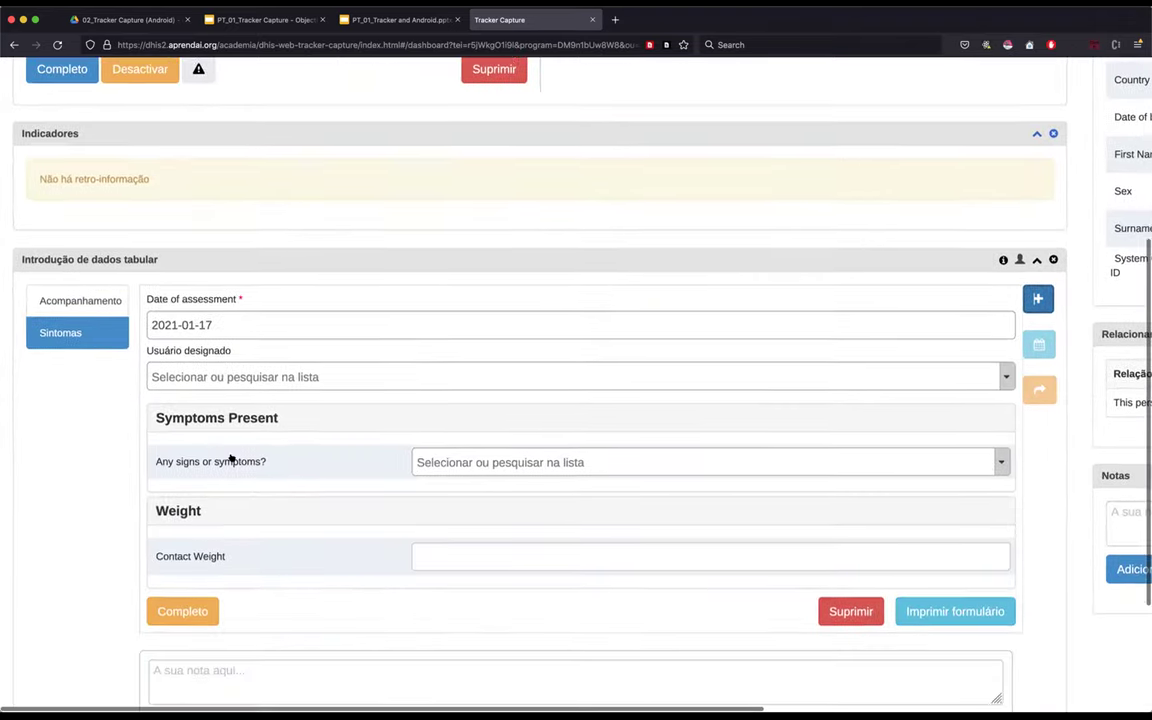
pyautogui.click(476, 445)
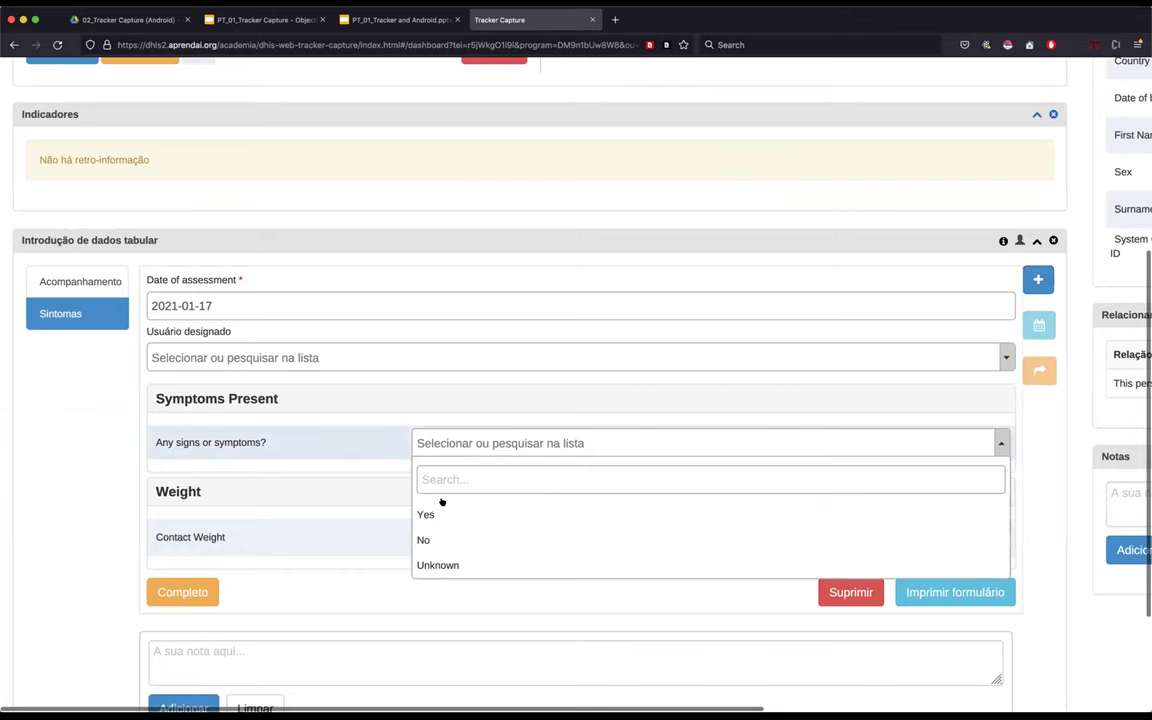
pyautogui.click(436, 514)
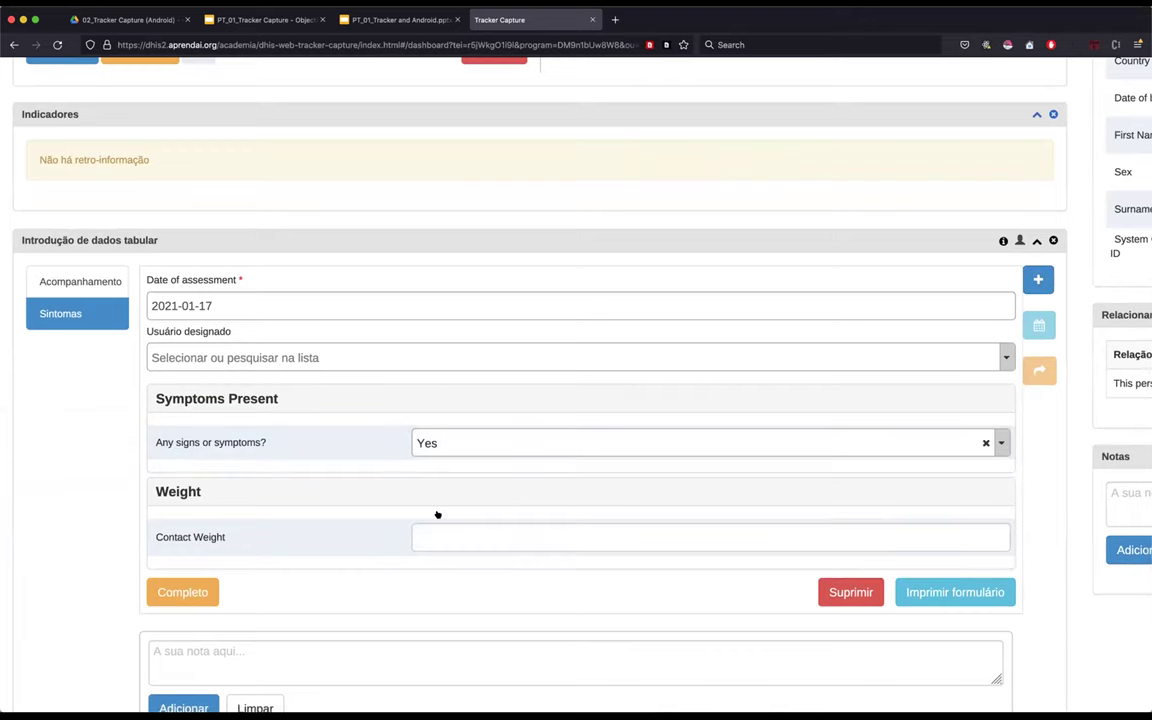
# - Mark Fever, Cough and Shortness of breath all as Yes
pyautogui.scroll(-1, 199, 532)
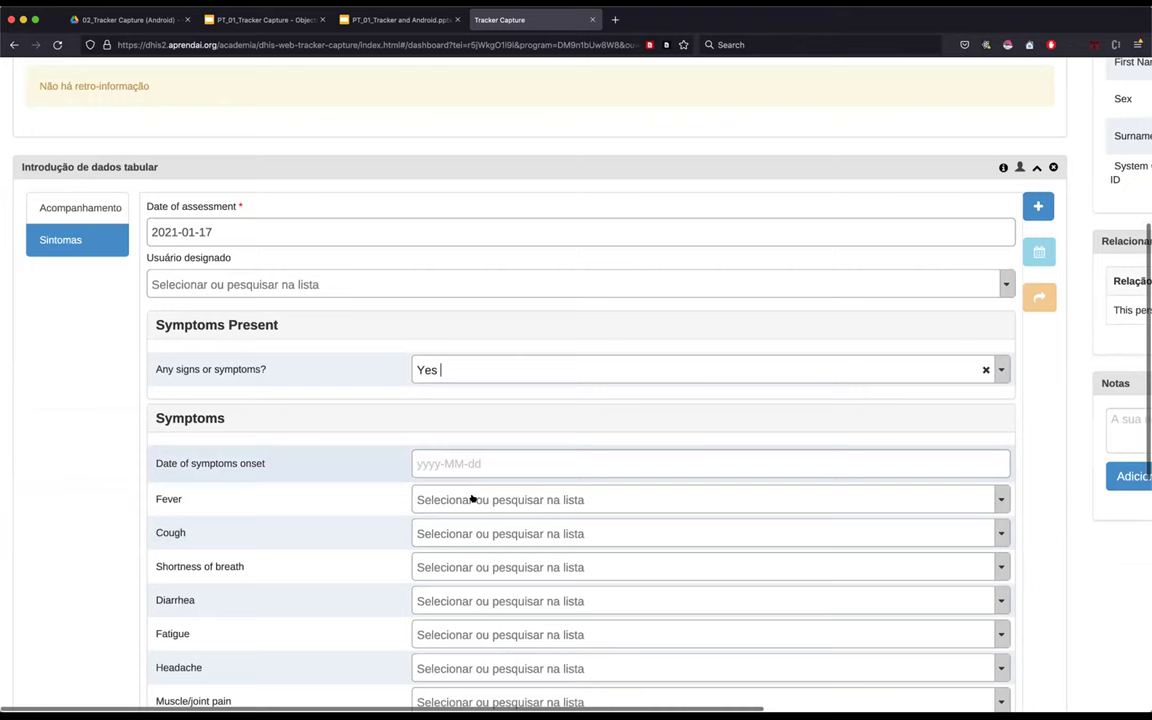
pyautogui.click(545, 500)
pyautogui.click(425, 571)
pyautogui.click(535, 535)
pyautogui.click(440, 603)
pyautogui.scroll(-1, 438, 603)
pyautogui.scroll(-2, 438, 603)
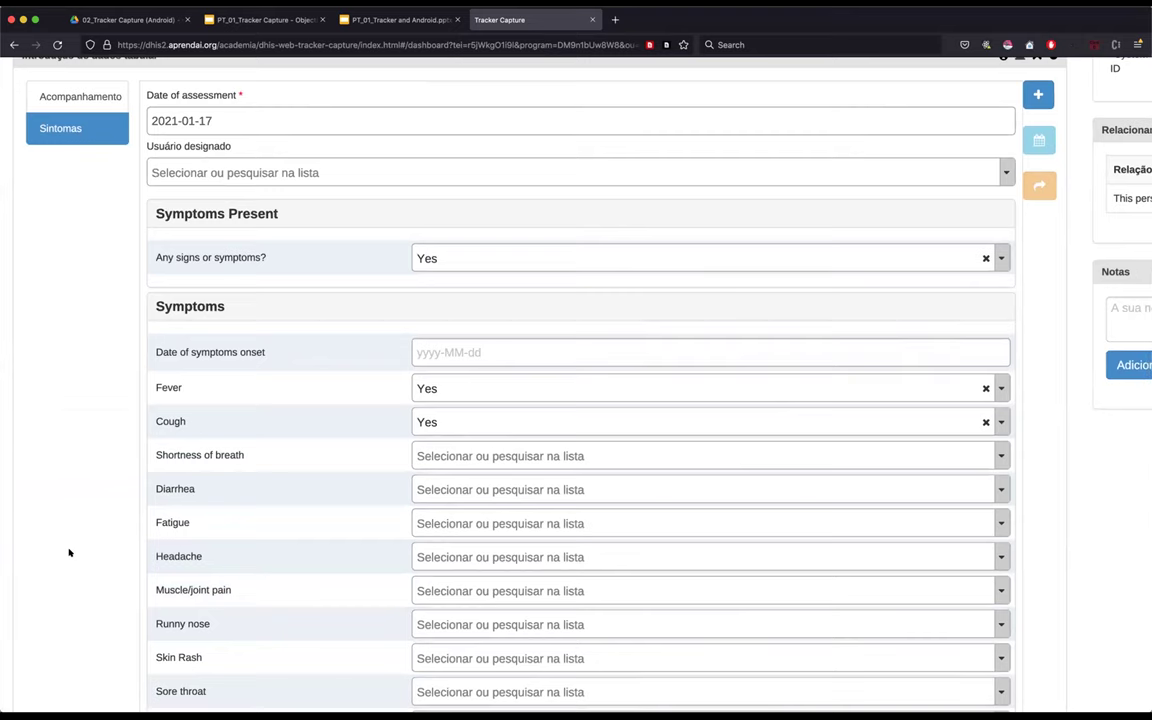
pyautogui.click(434, 454)
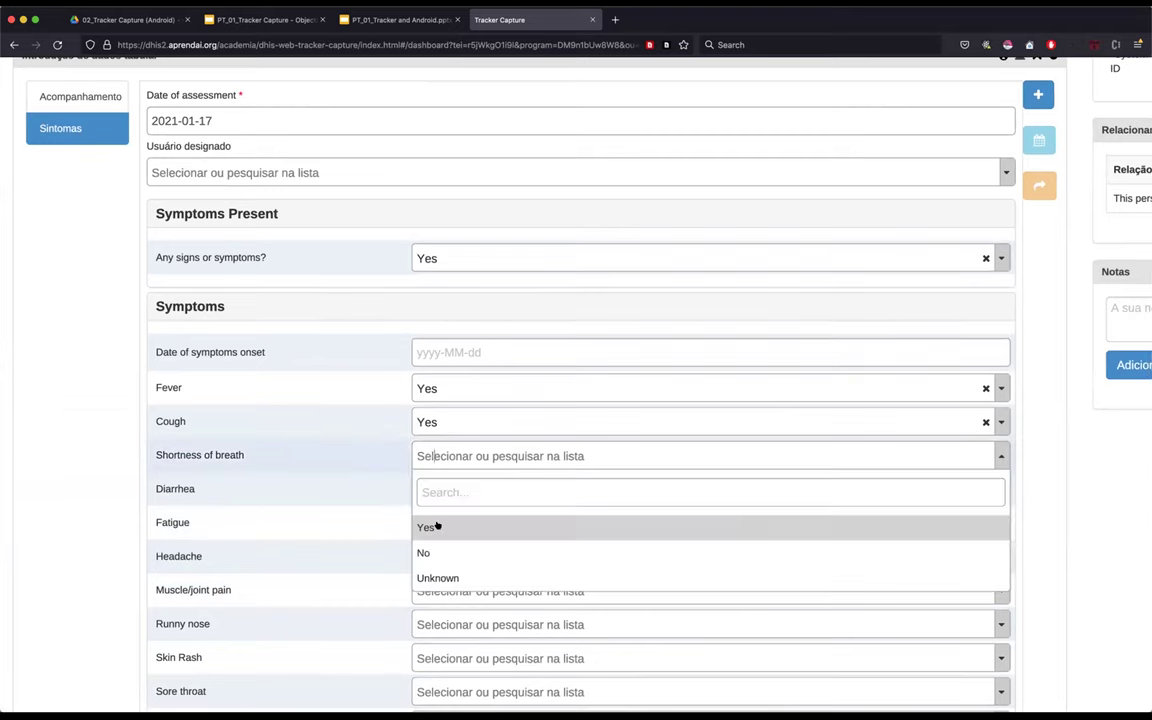
pyautogui.click(436, 525)
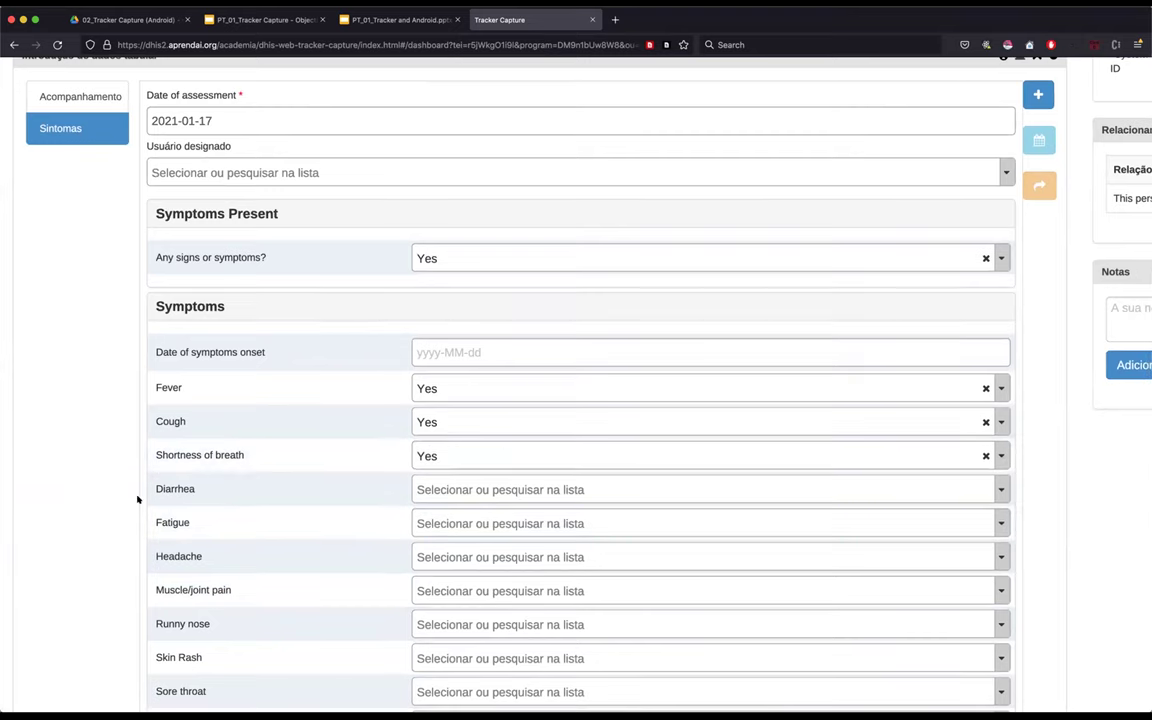
pyautogui.scroll(-3, 138, 499)
pyautogui.scroll(-7, 119, 504)
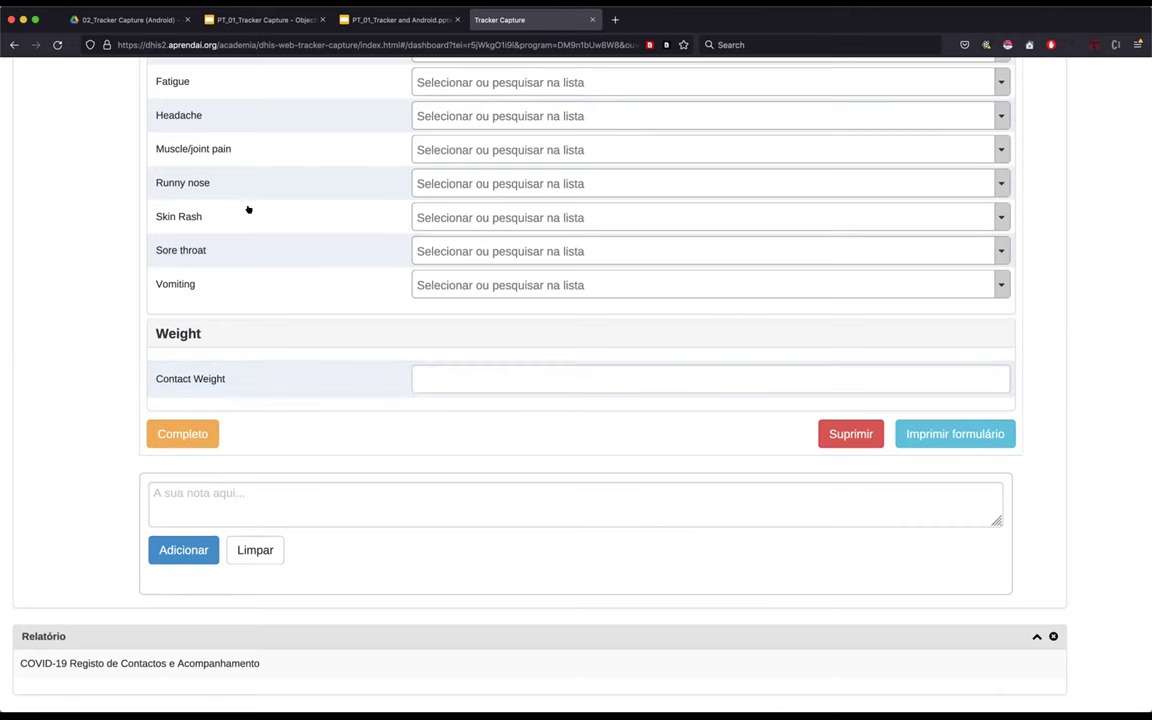
pyautogui.scroll(-1, 248, 209)
pyautogui.scroll(8, 248, 209)
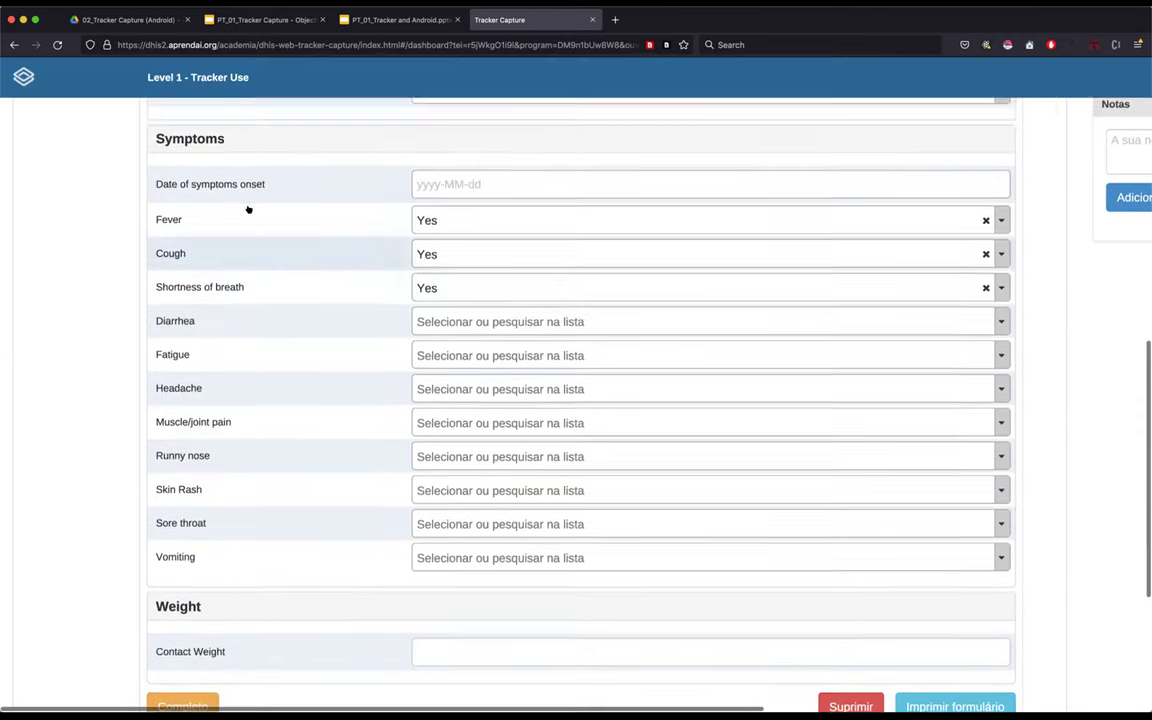
pyautogui.scroll(2, 250, 208)
pyautogui.scroll(-10, 239, 314)
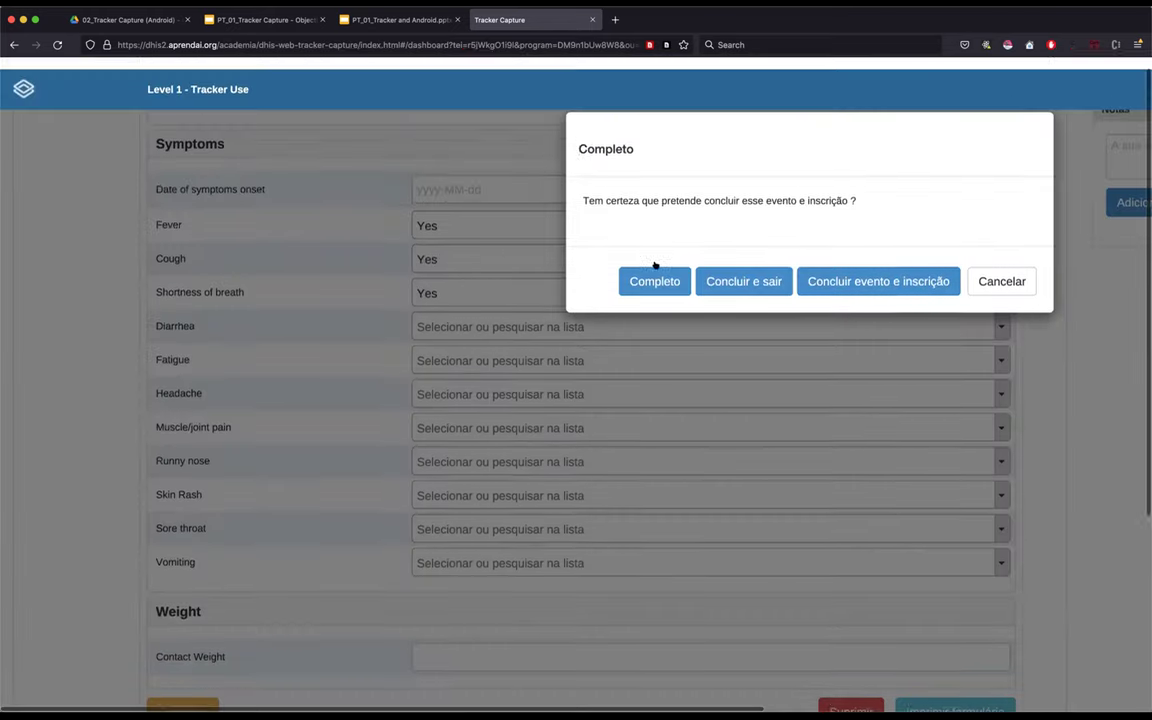
# - Confirm completion of the Sintomas event and return to the top of the dashboard
pyautogui.click(88, 395)
pyautogui.scroll(5, 87, 393)
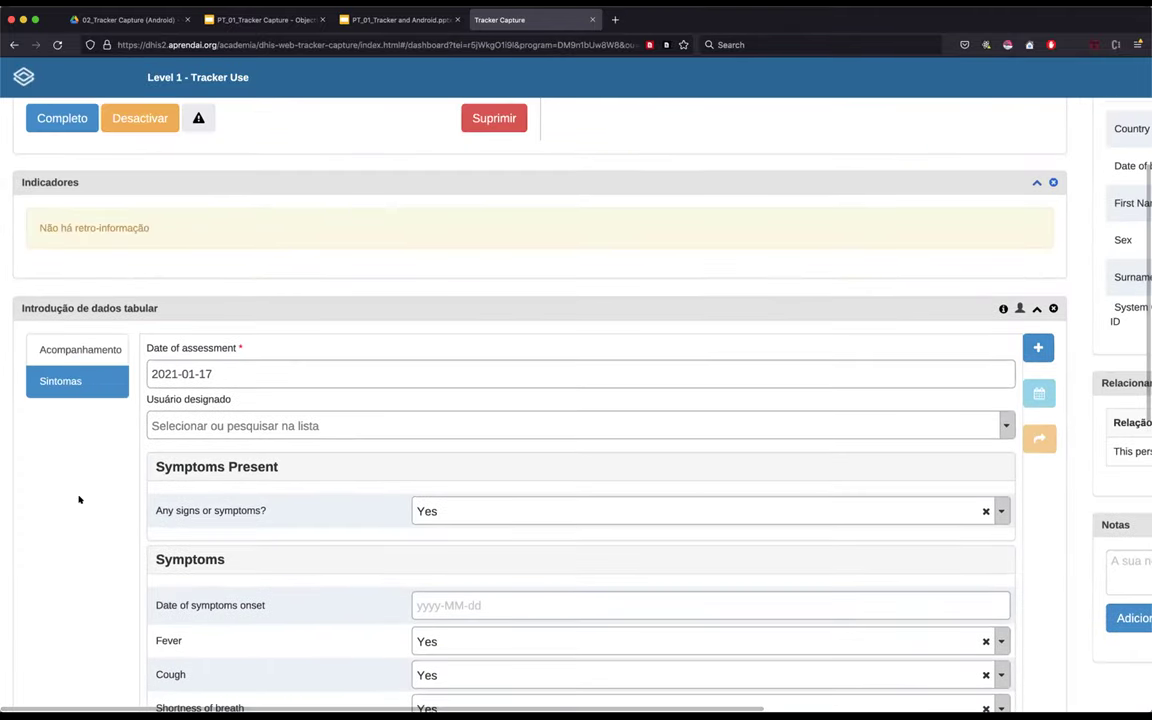
pyautogui.scroll(5, 360, 415)
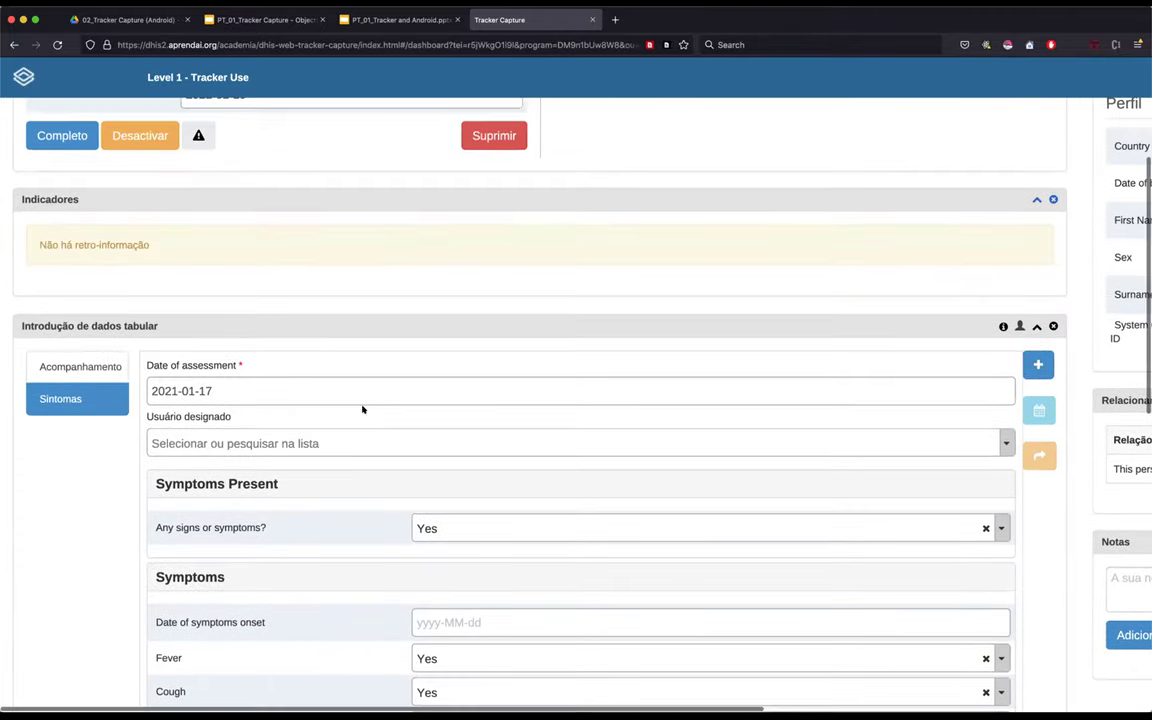
pyautogui.scroll(2, 550, 203)
pyautogui.keyDown('shift'); pyautogui.click(745, 260); pyautogui.keyUp('shift')
pyautogui.press('Right')
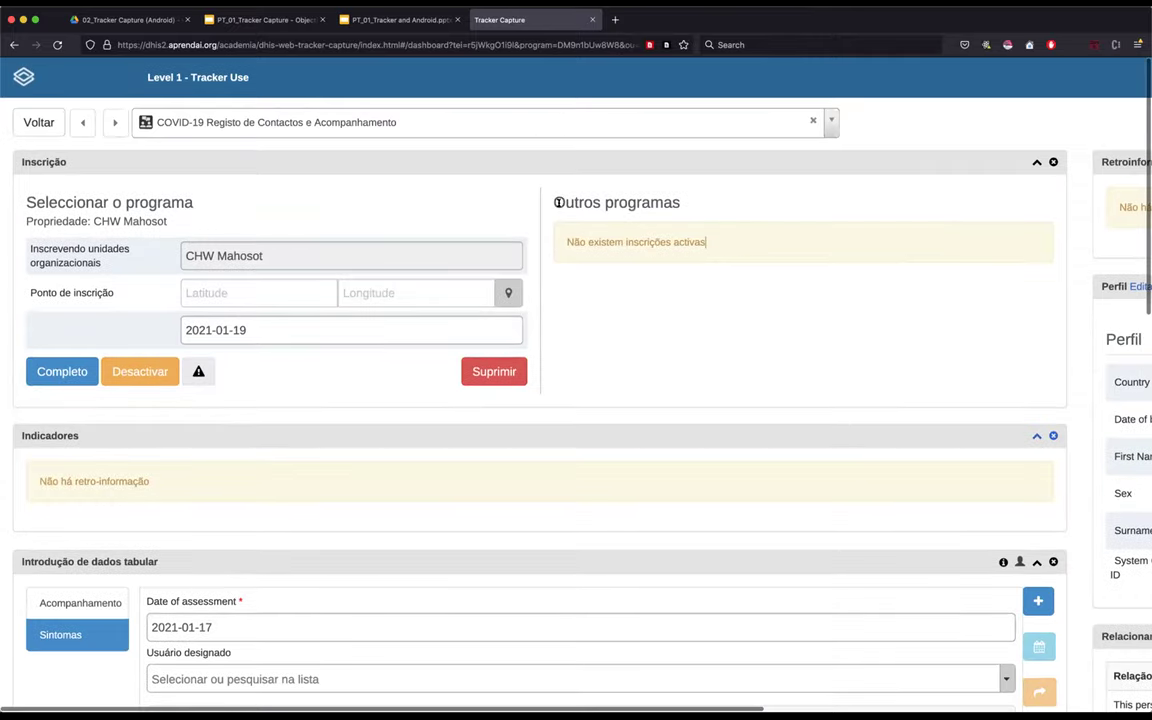
pyautogui.click(634, 359)
pyautogui.scroll(-1, 634, 359)
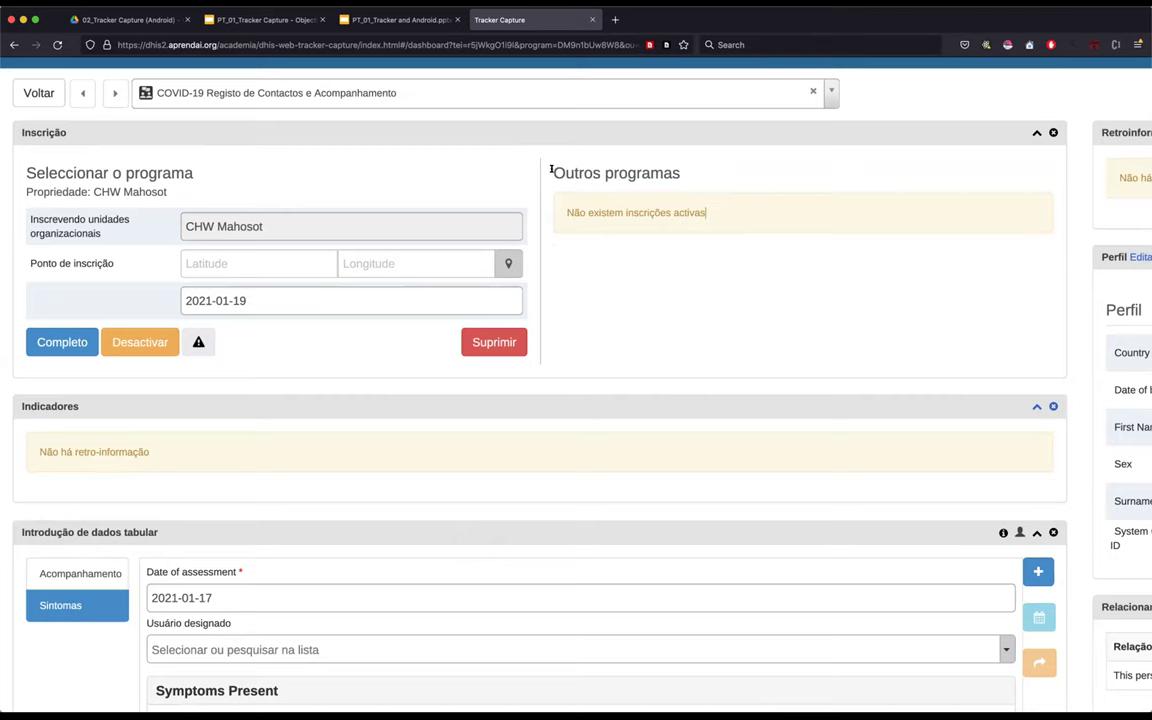
pyautogui.moveTo(552, 172); pyautogui.dragTo(682, 174)
pyautogui.moveTo(734, 216); pyautogui.dragTo(807, 209)
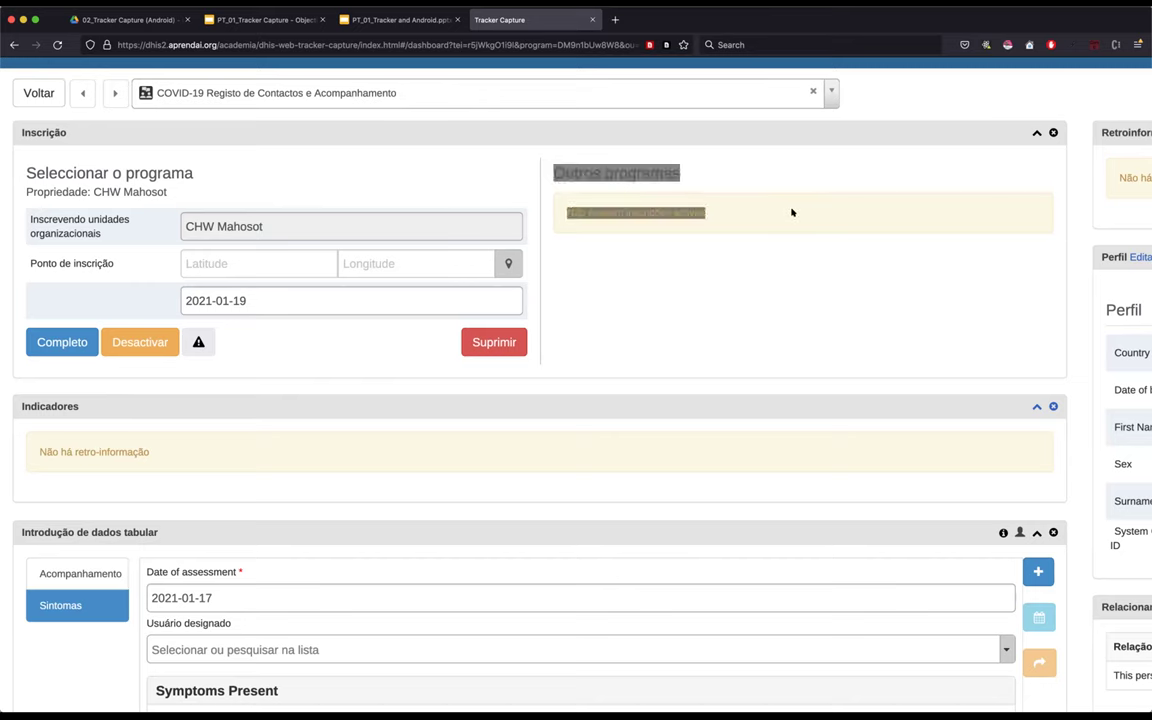
pyautogui.click(793, 212)
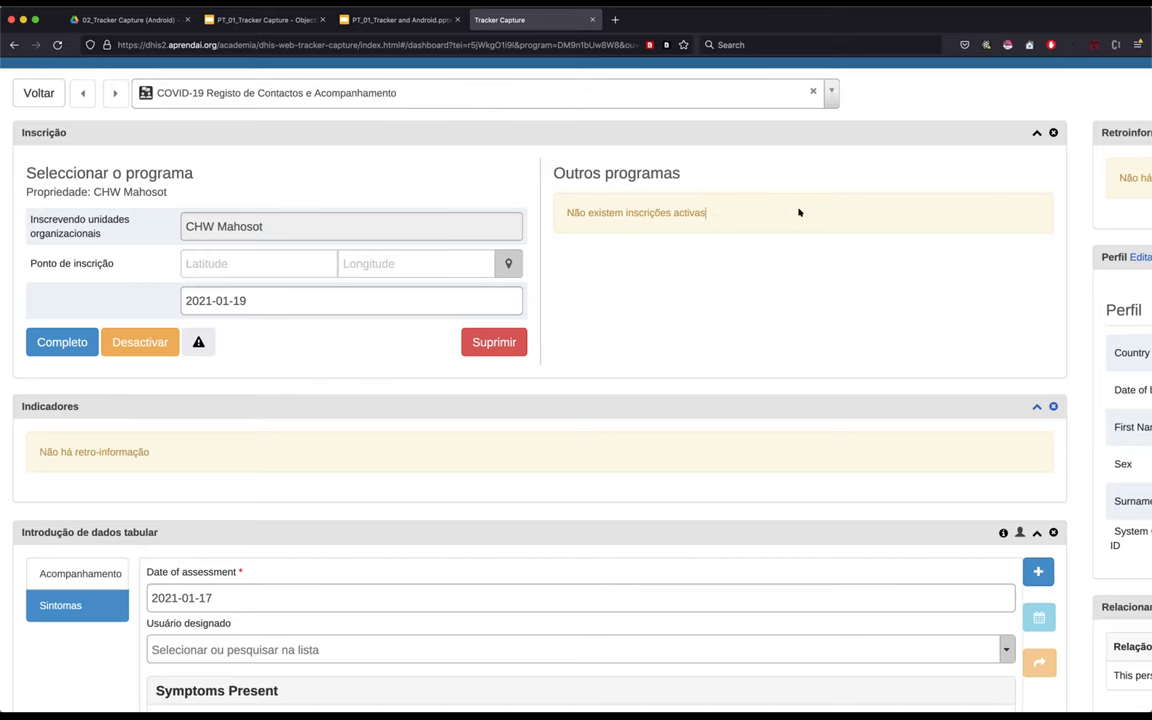
pyautogui.doubleClick(555, 172)
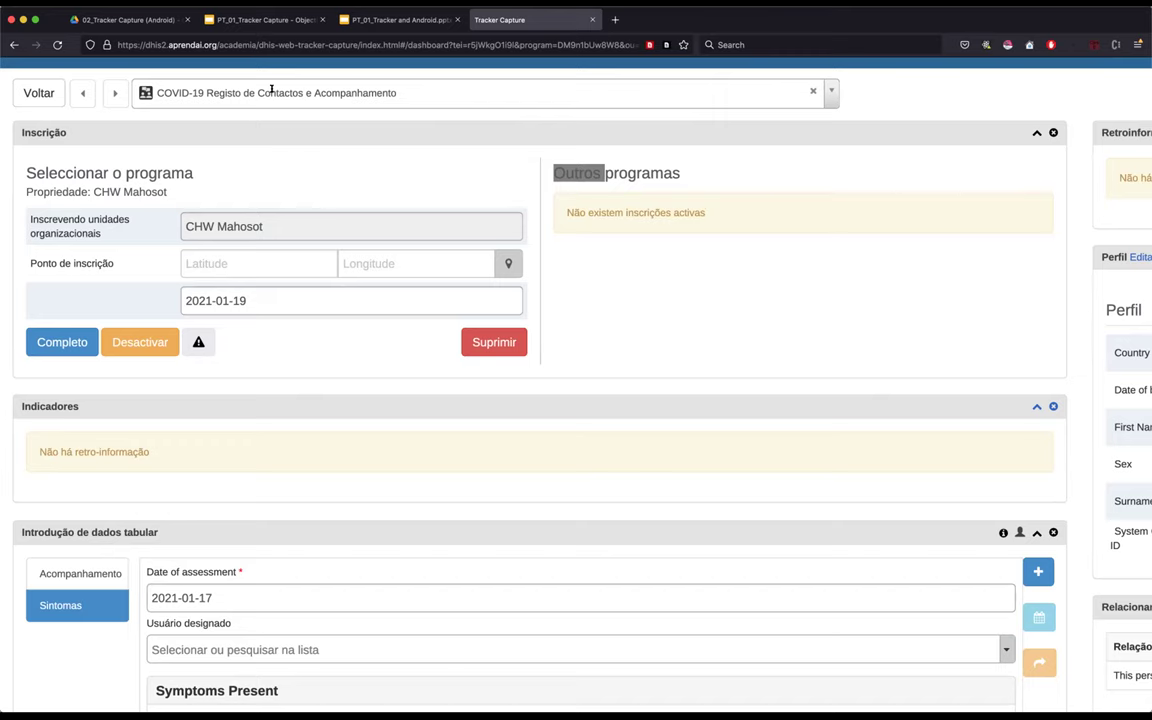
pyautogui.scroll(5, 242, 80)
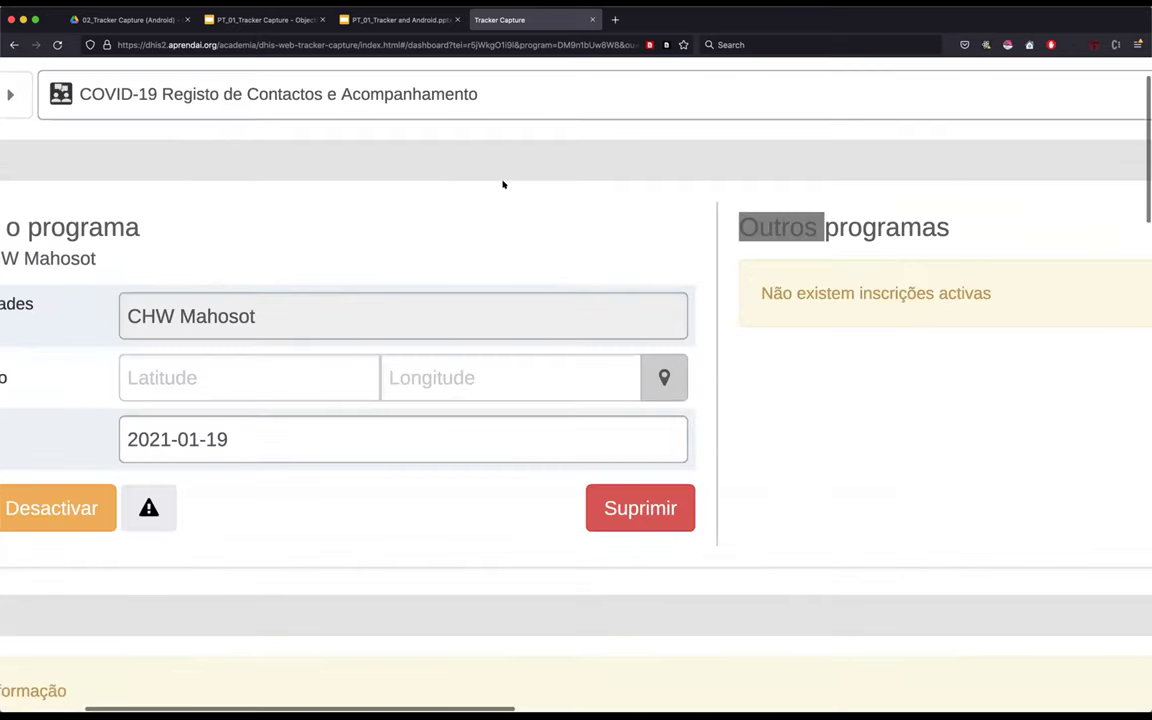
pyautogui.scroll(-5, 514, 211)
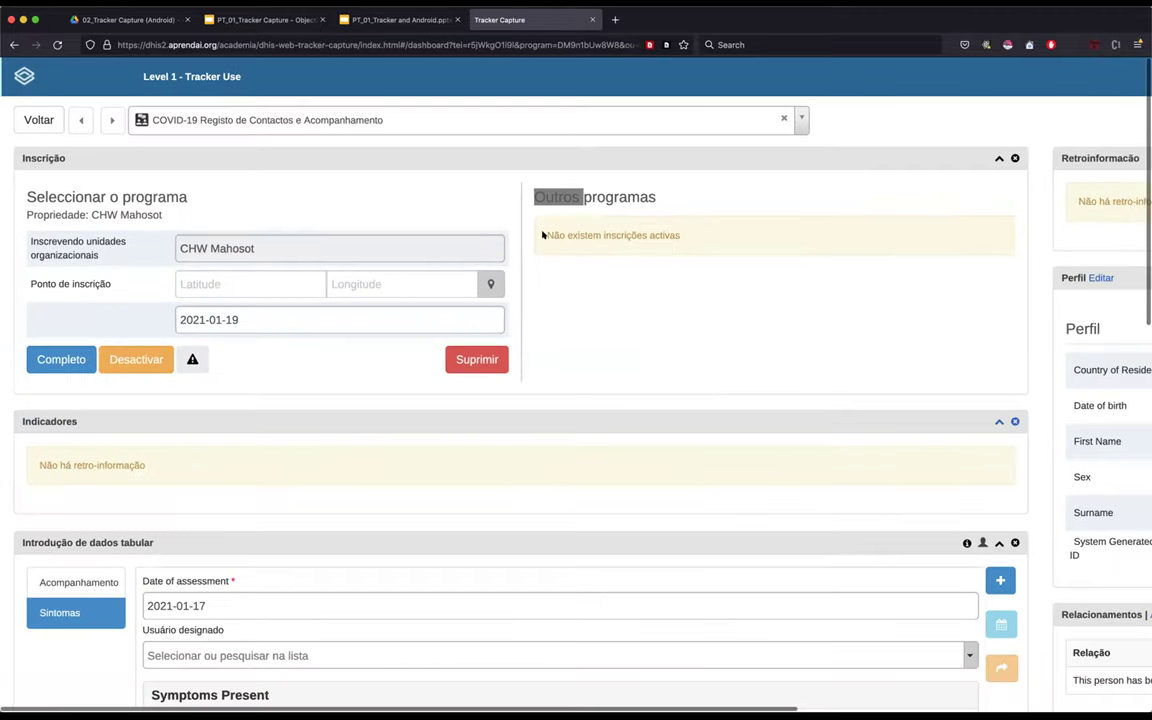
pyautogui.moveTo(542, 234); pyautogui.dragTo(720, 242)
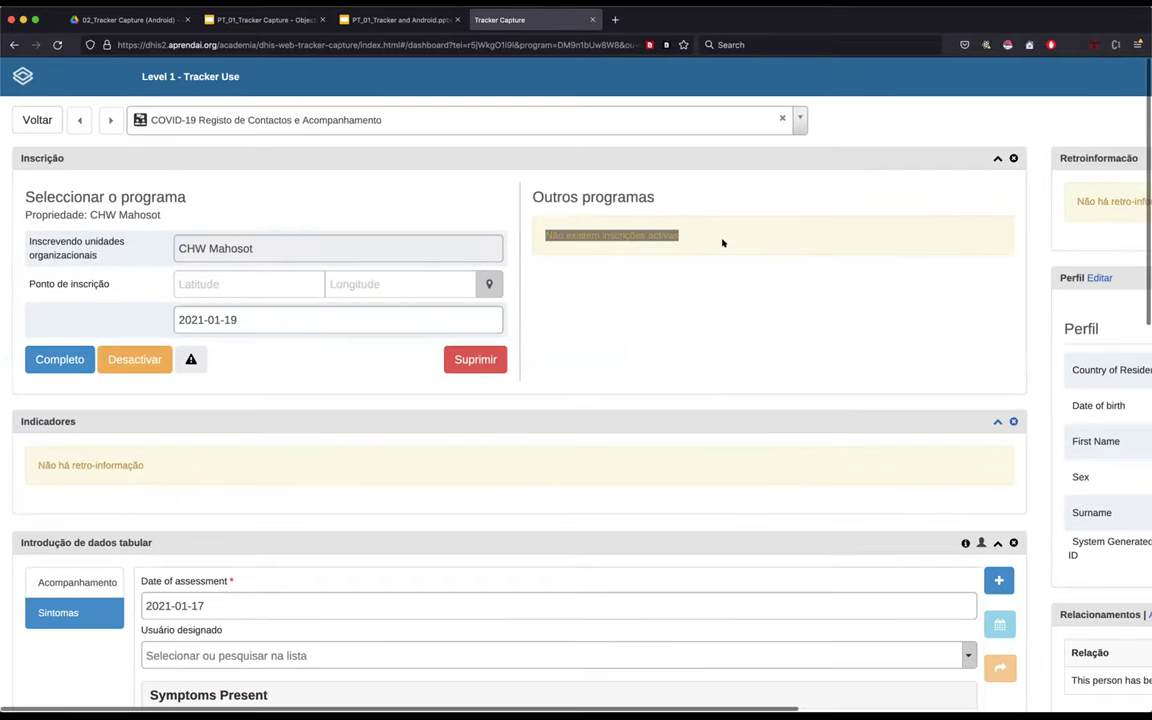
pyautogui.click(766, 231)
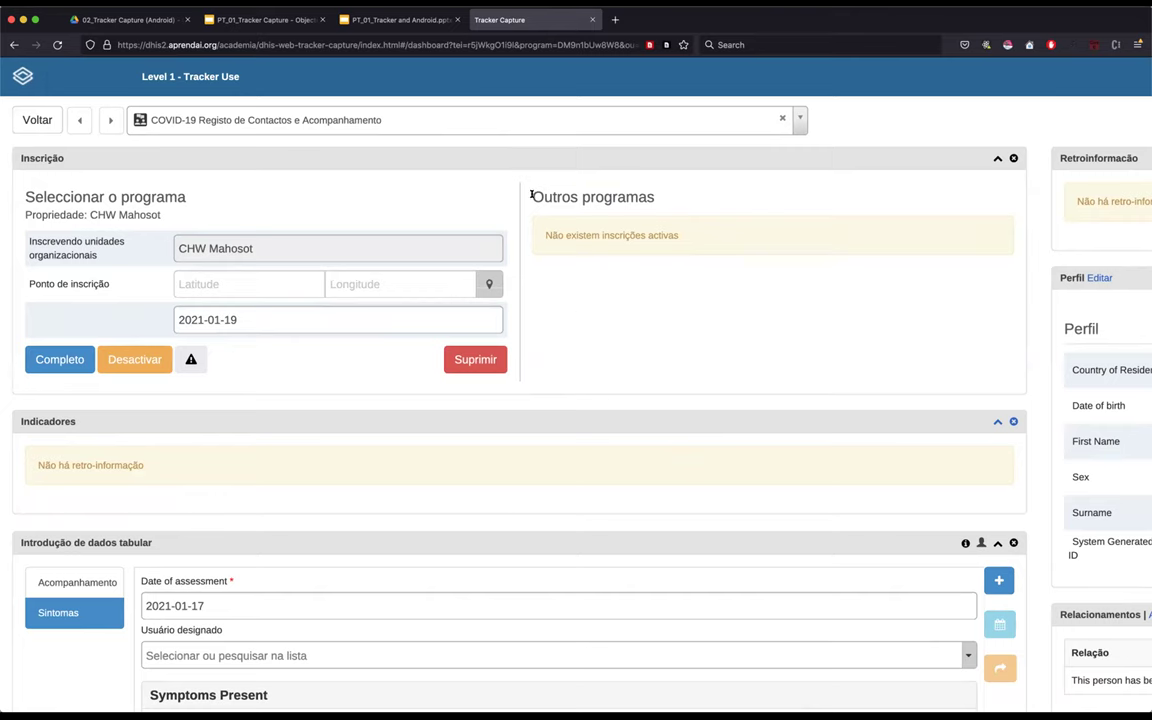
pyautogui.moveTo(528, 196); pyautogui.dragTo(789, 231)
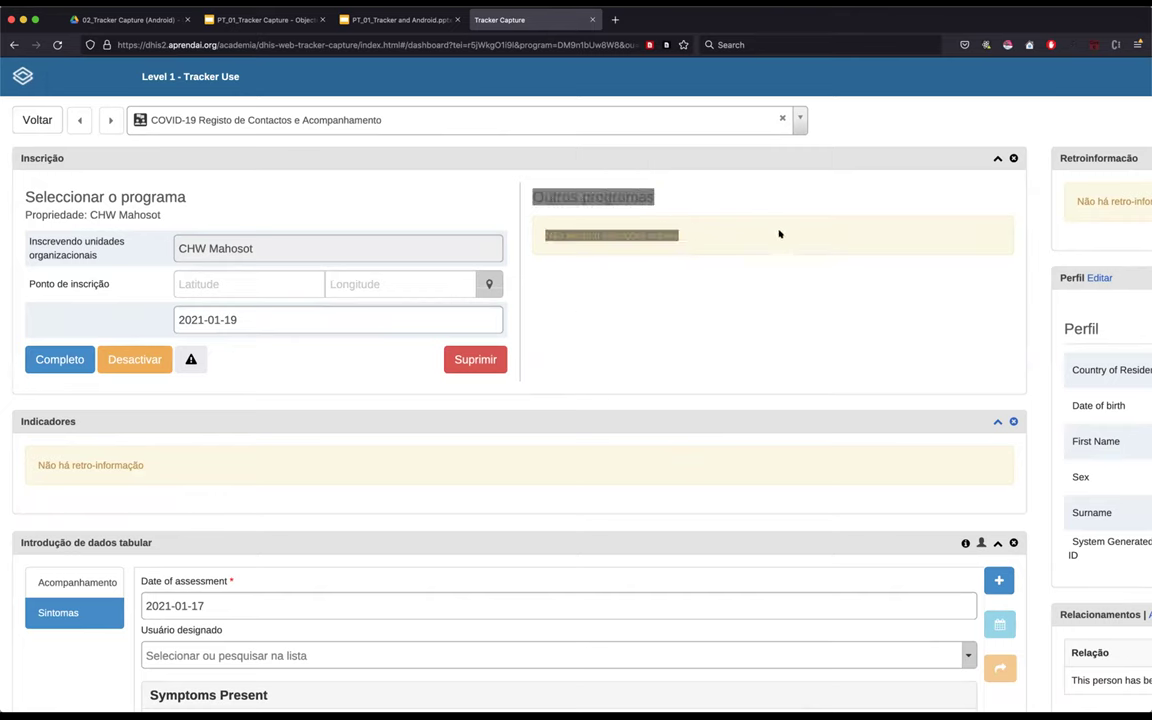
pyautogui.click(768, 232)
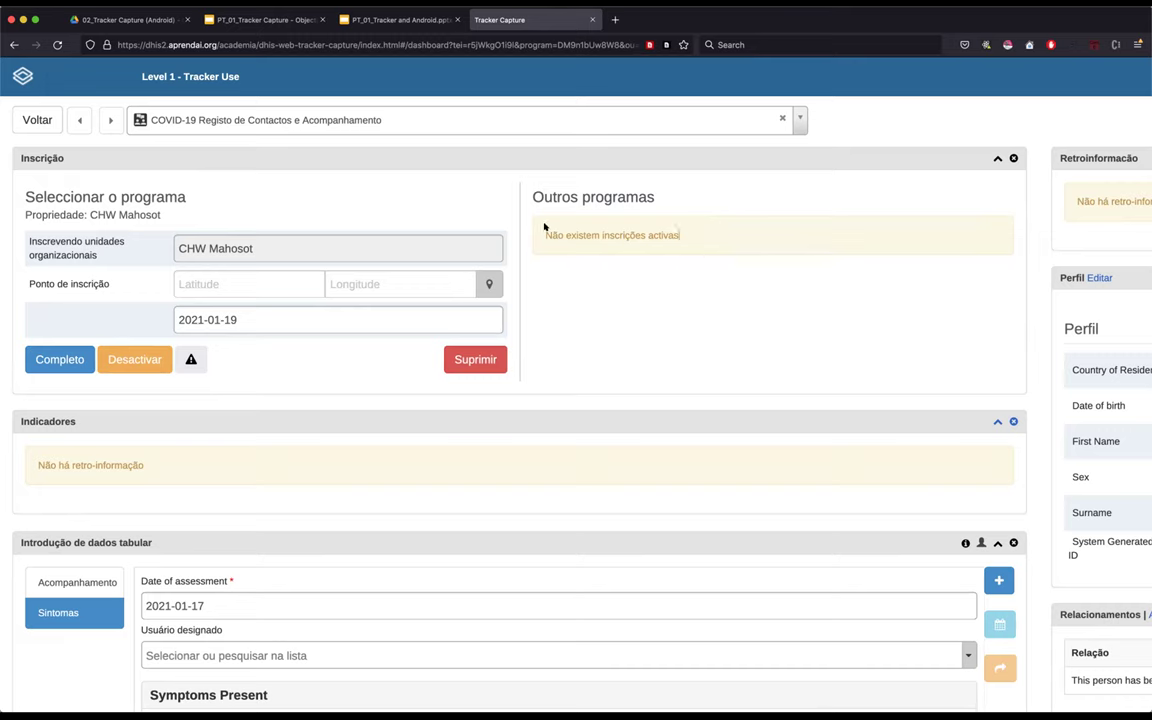
pyautogui.moveTo(544, 234); pyautogui.dragTo(846, 236)
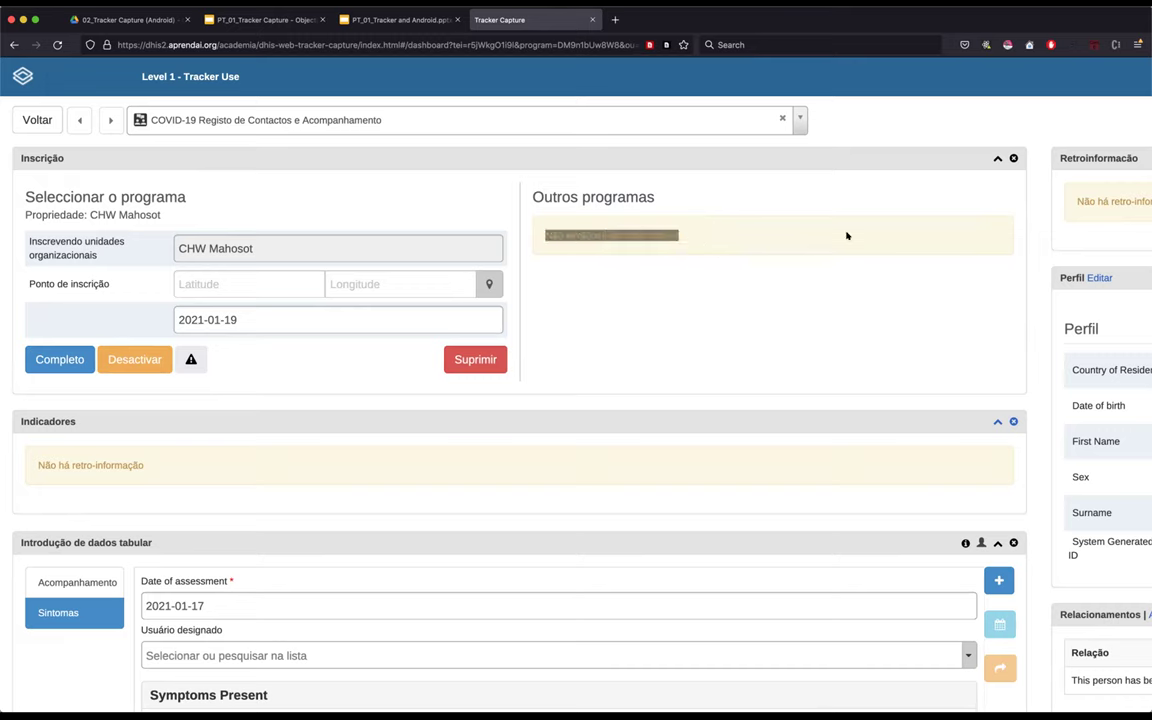
pyautogui.click(763, 236)
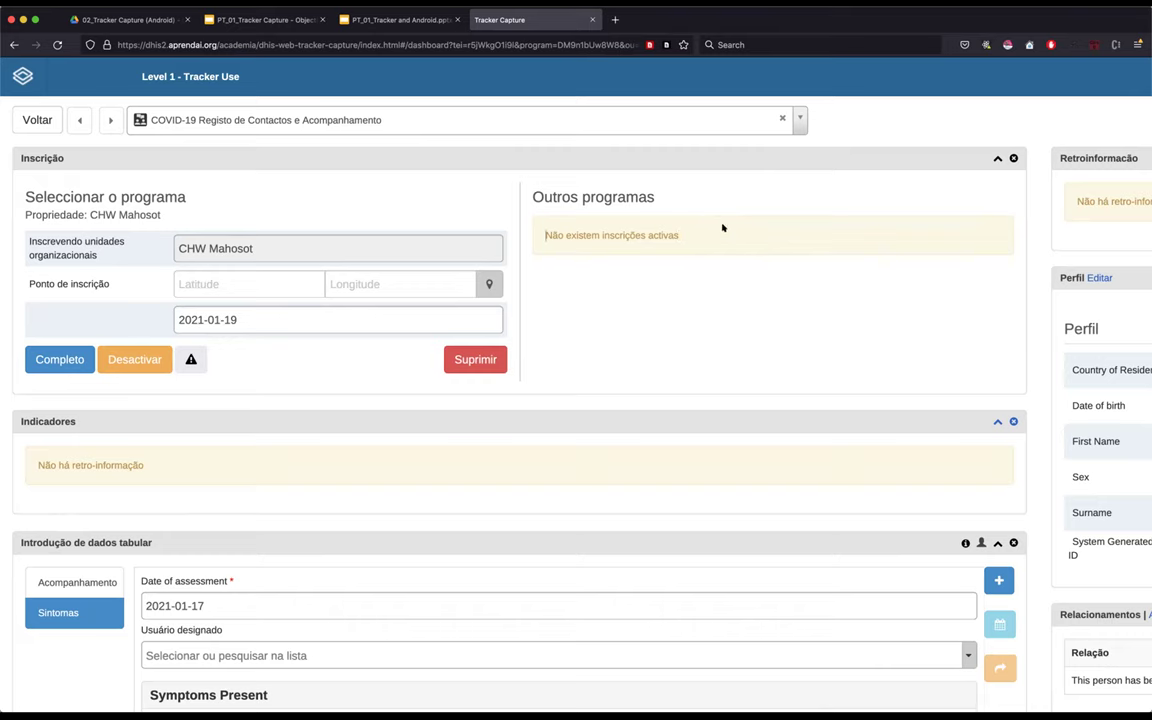
pyautogui.tripleClick(724, 235)
pyautogui.click(772, 236)
pyautogui.moveTo(543, 232); pyautogui.dragTo(684, 234)
pyautogui.click(743, 234)
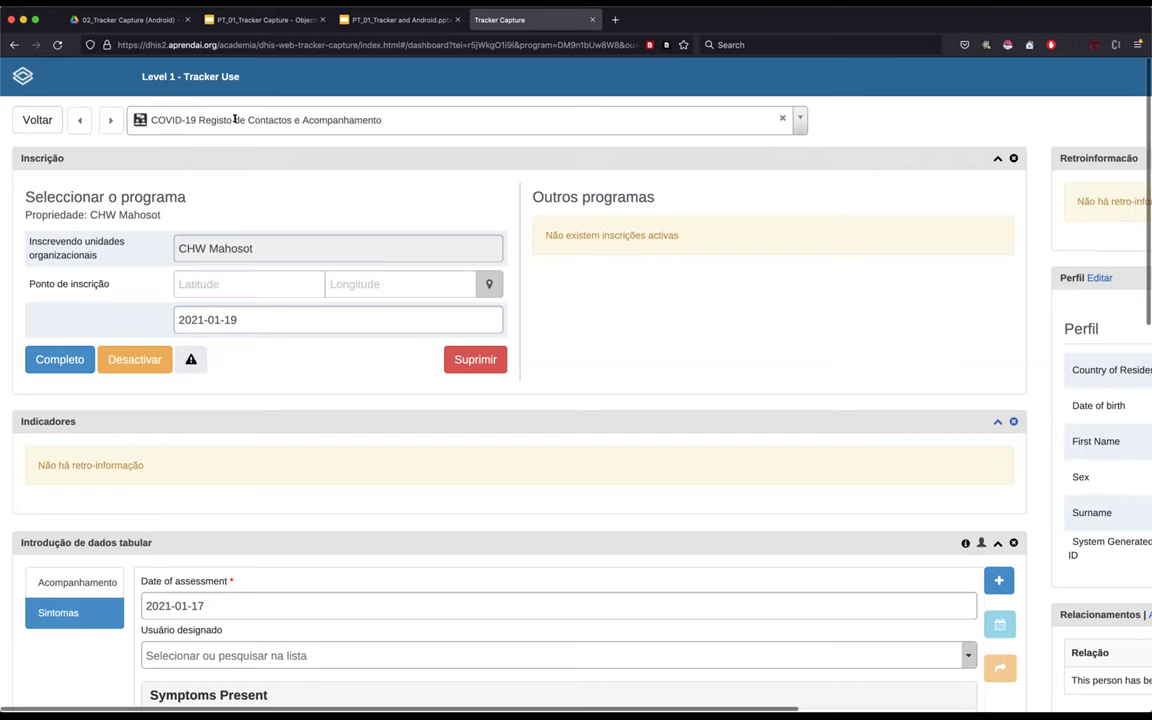
# - Switch the person's dashboard to the COVID-19 Vigilância Baseada no Caso program
pyautogui.click(294, 119)
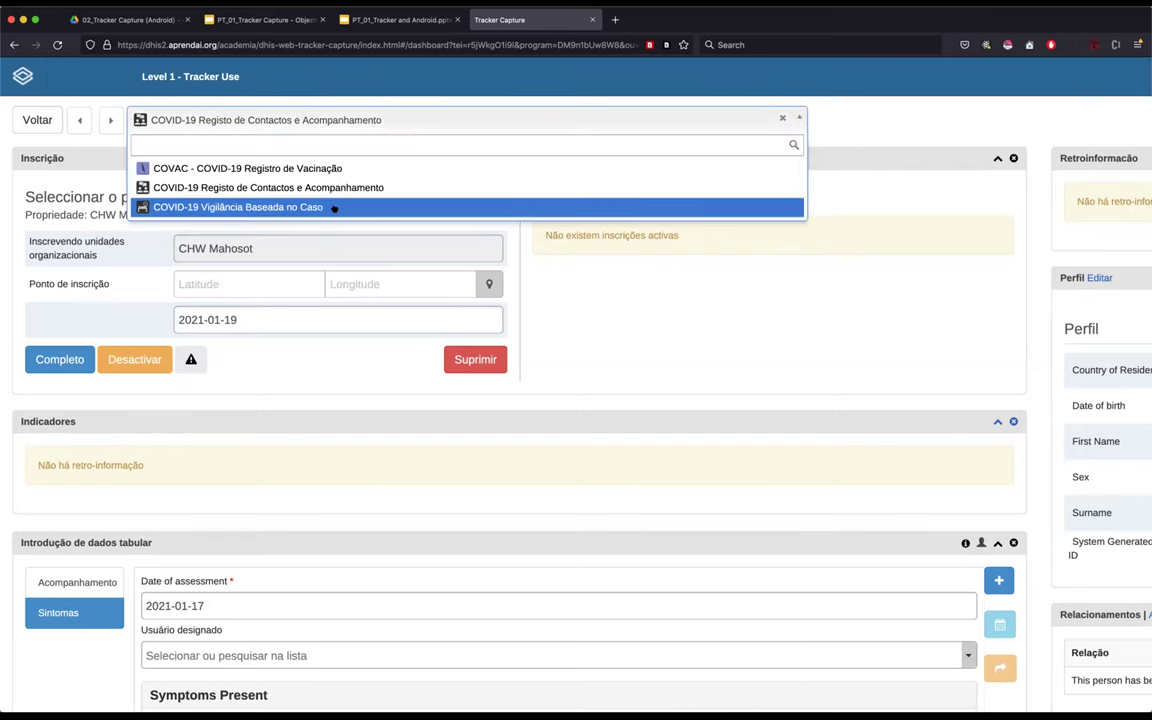
pyautogui.click(219, 208)
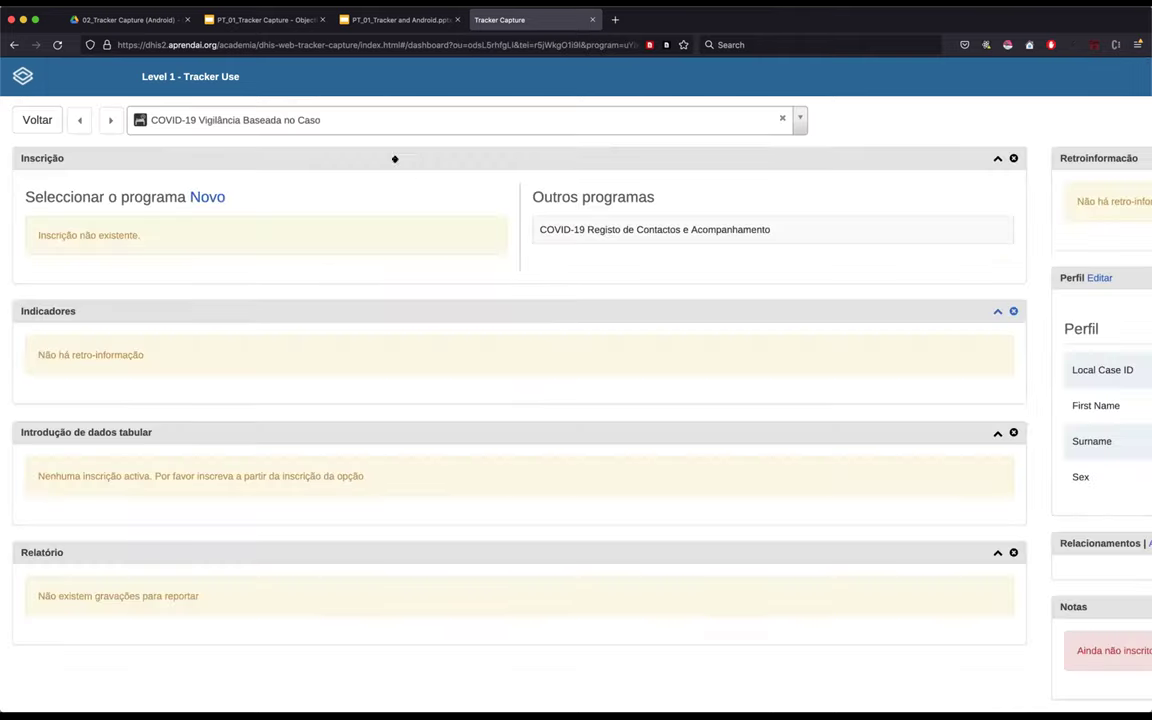
pyautogui.hscroll(5, 969, 368)
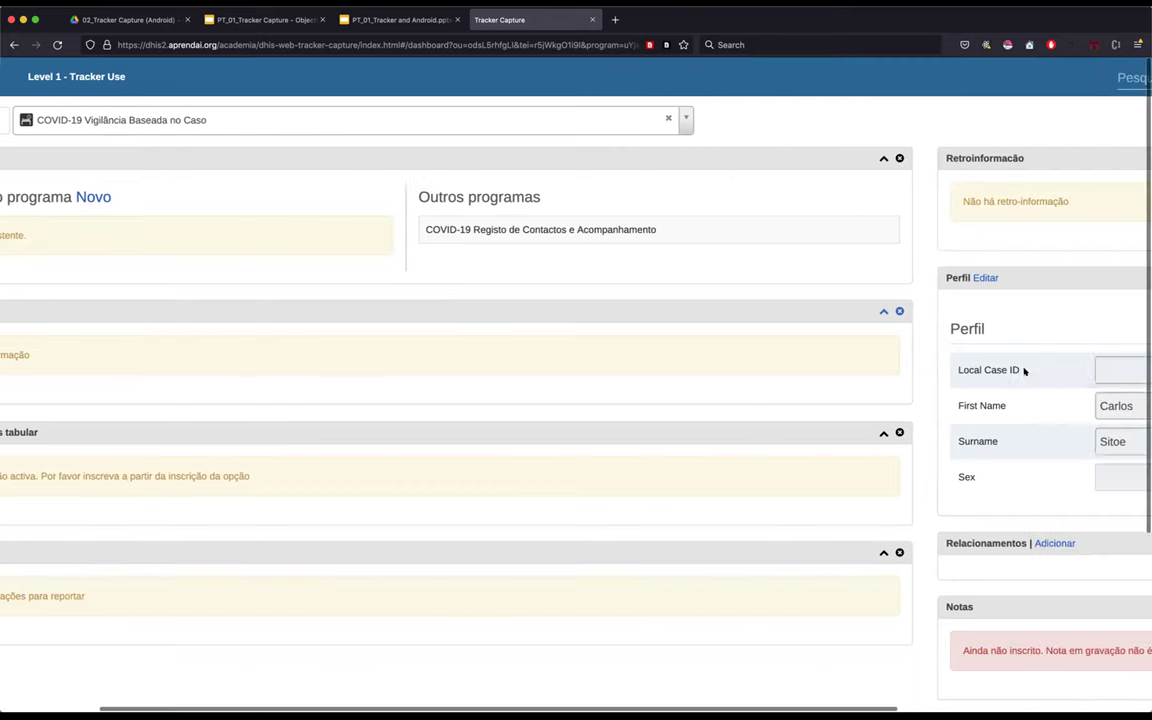
pyautogui.hscroll(-1, 360, 429)
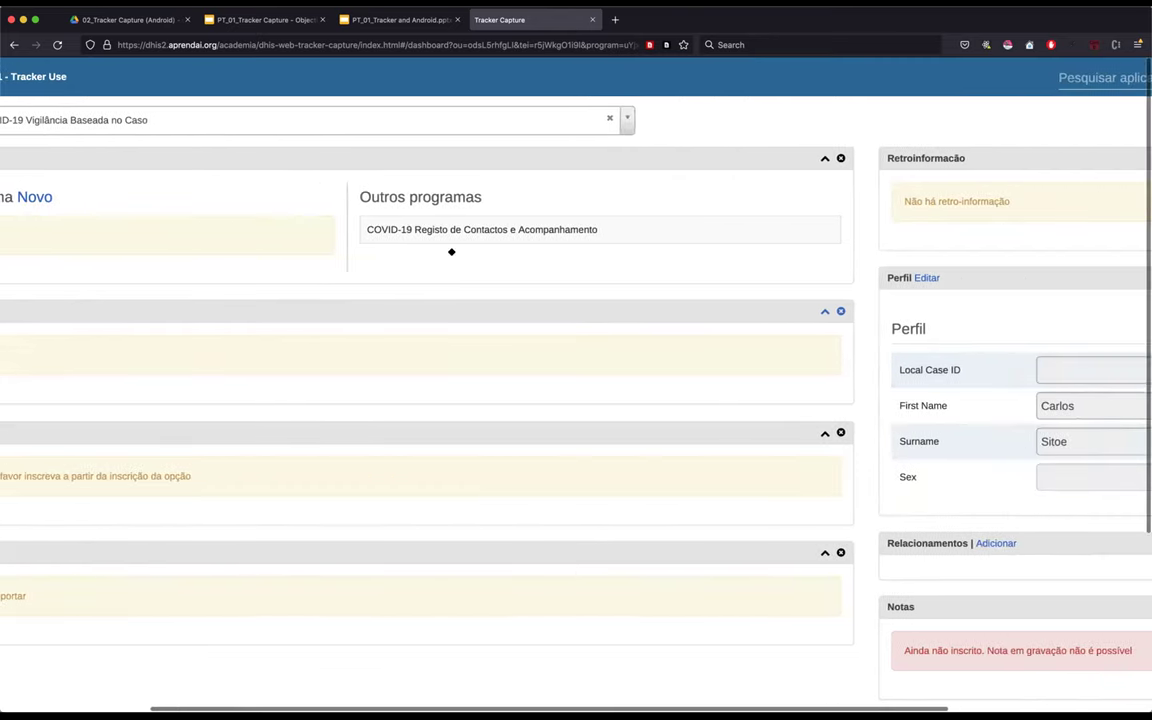
pyautogui.hscroll(-5, 450, 250)
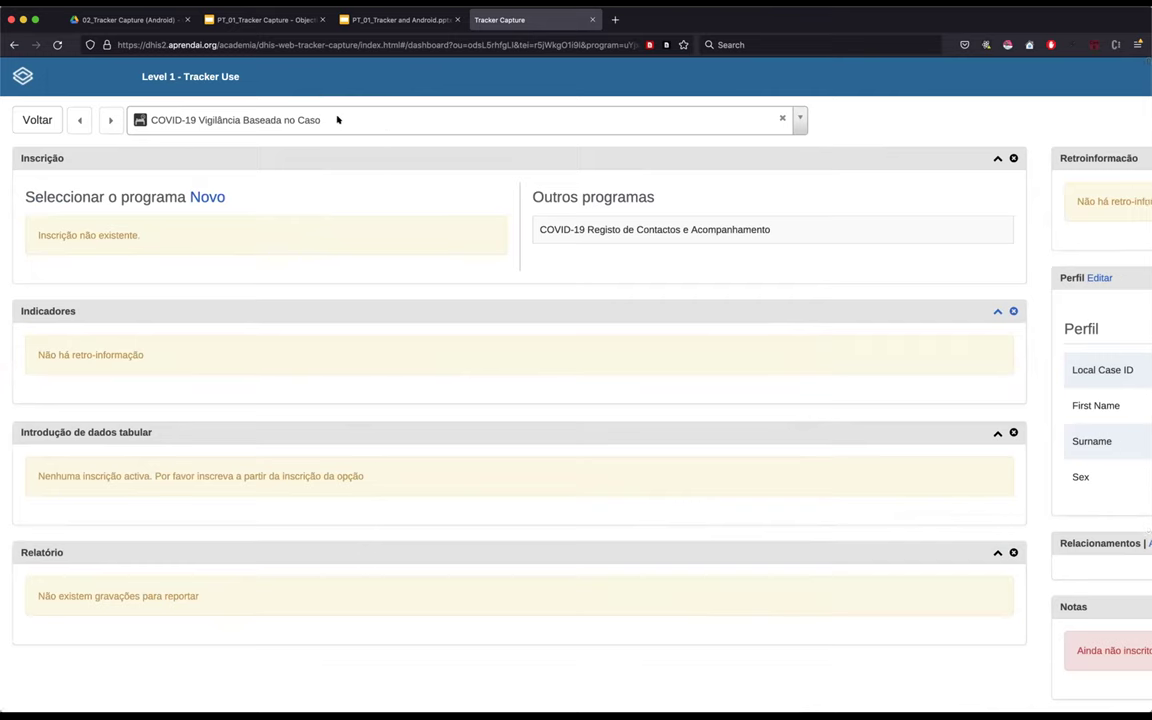
# - Start a new enrollment in the COVID-19 Vigilância Baseada no Caso program
pyautogui.moveTo(20, 196); pyautogui.dragTo(188, 197)
pyautogui.click(227, 200)
pyautogui.click(207, 197)
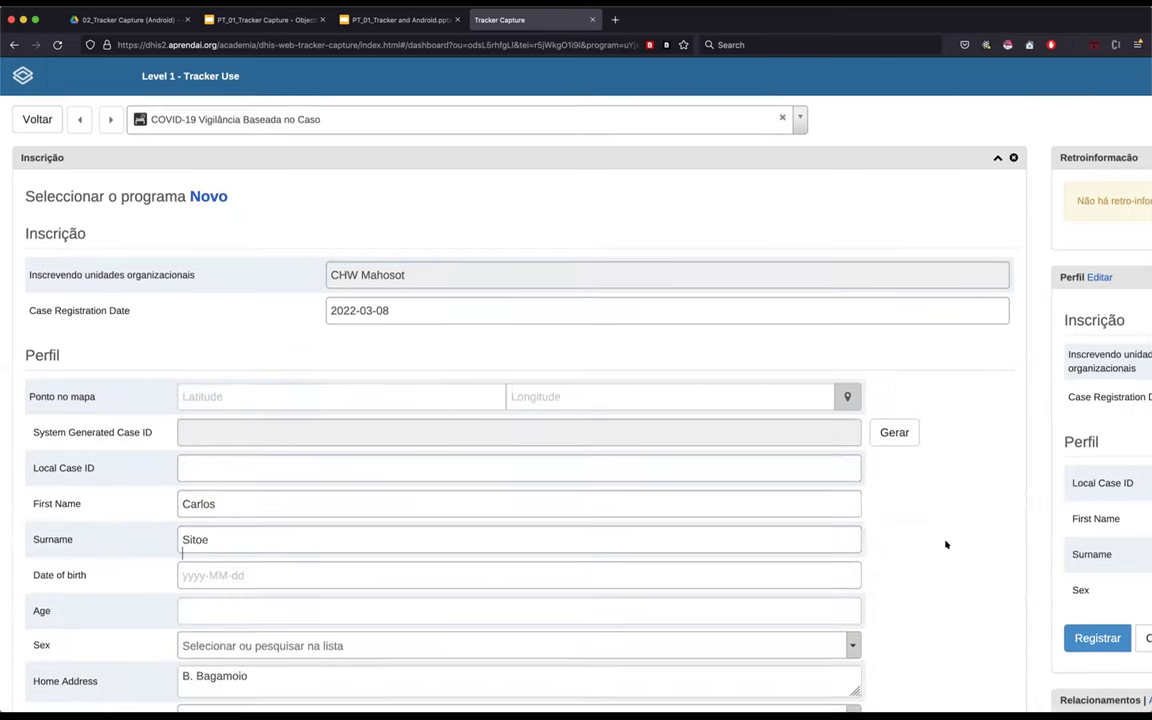
pyautogui.scroll(-3, 946, 544)
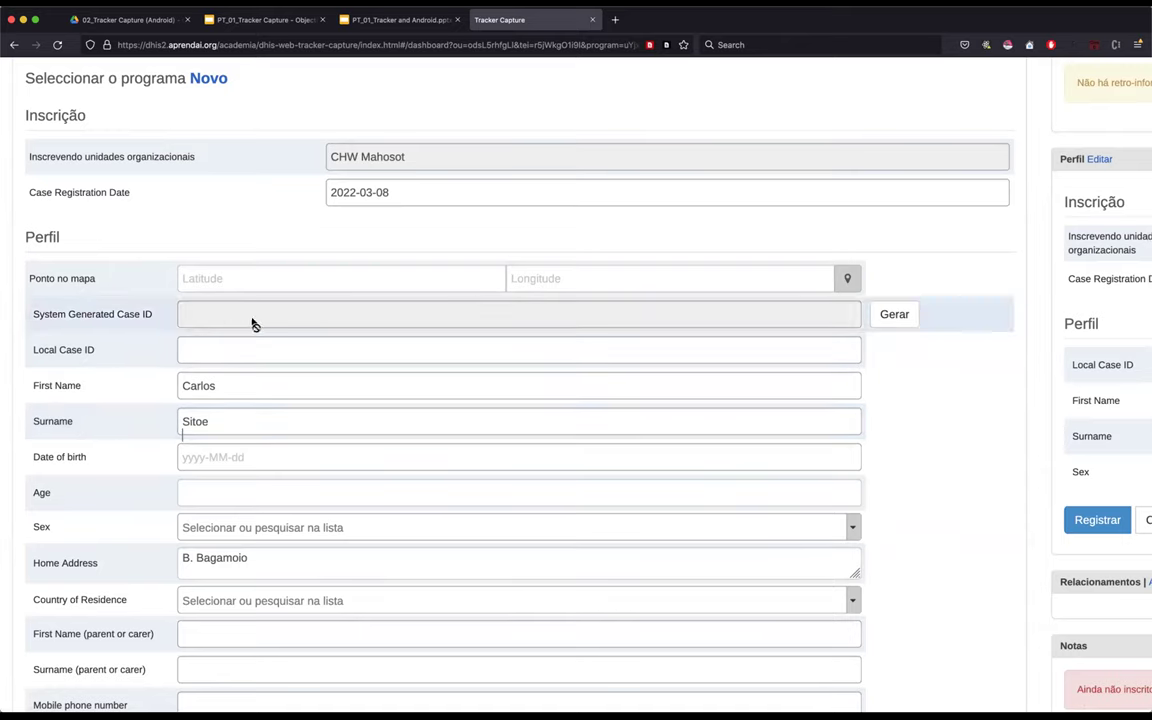
pyautogui.scroll(1, 775, 174)
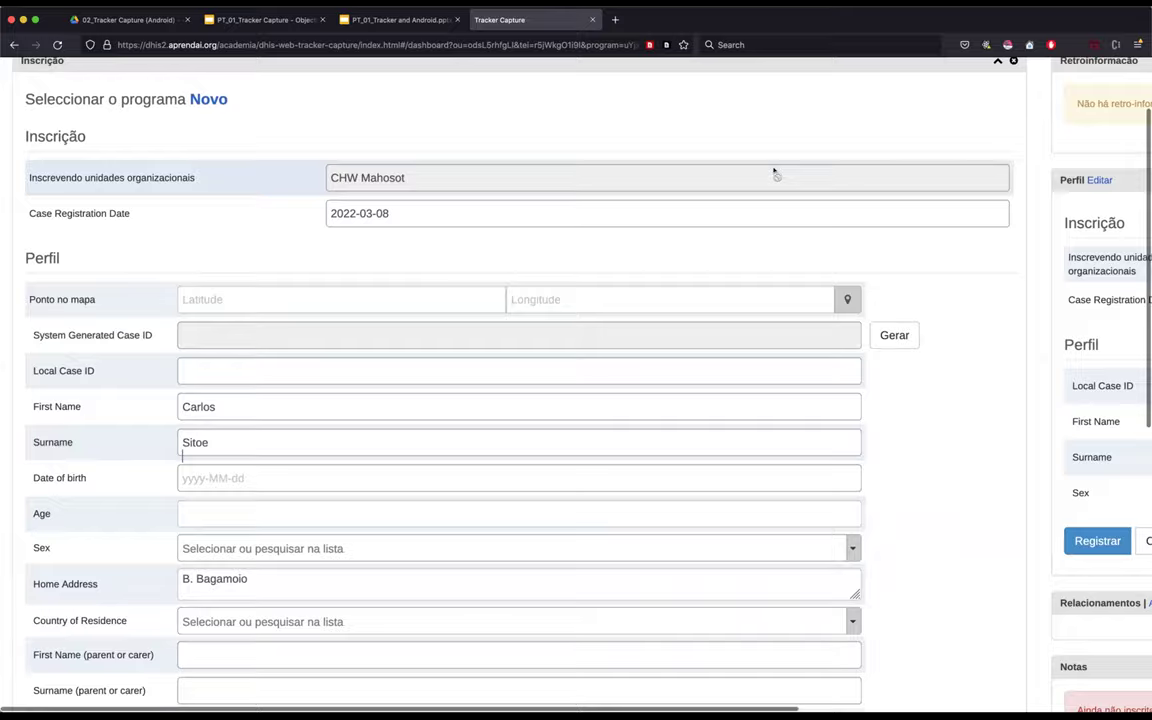
pyautogui.scroll(5, 775, 174)
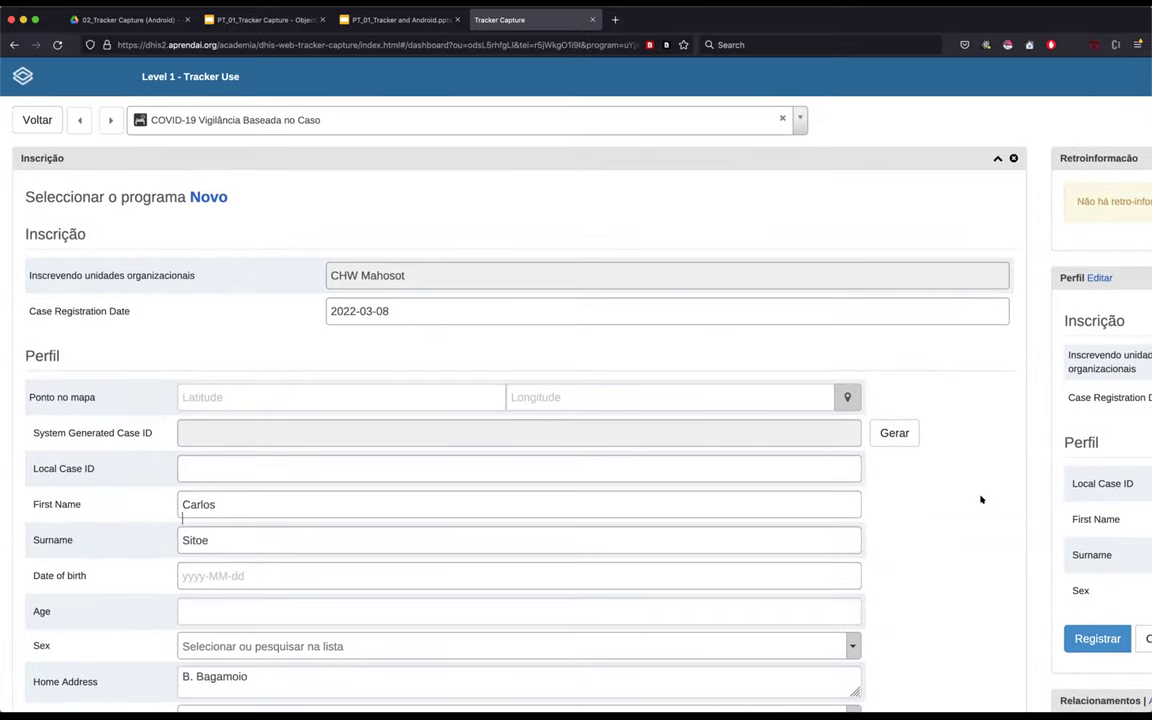
pyautogui.scroll(-5, 980, 499)
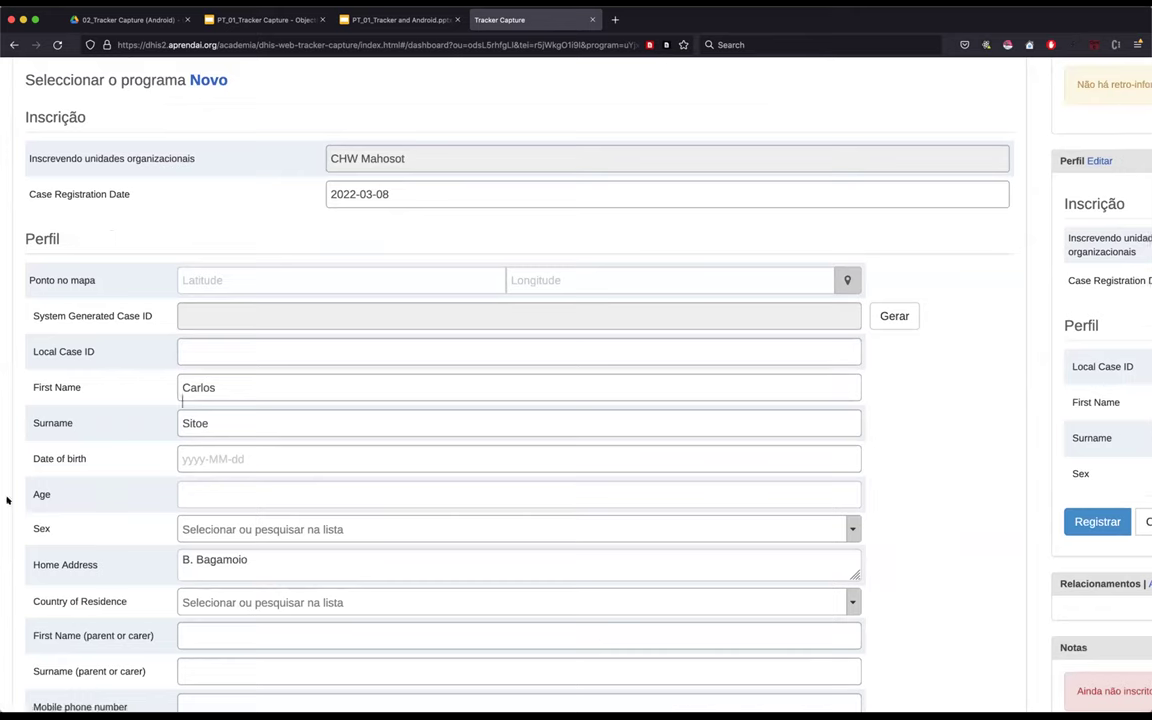
pyautogui.click(190, 458)
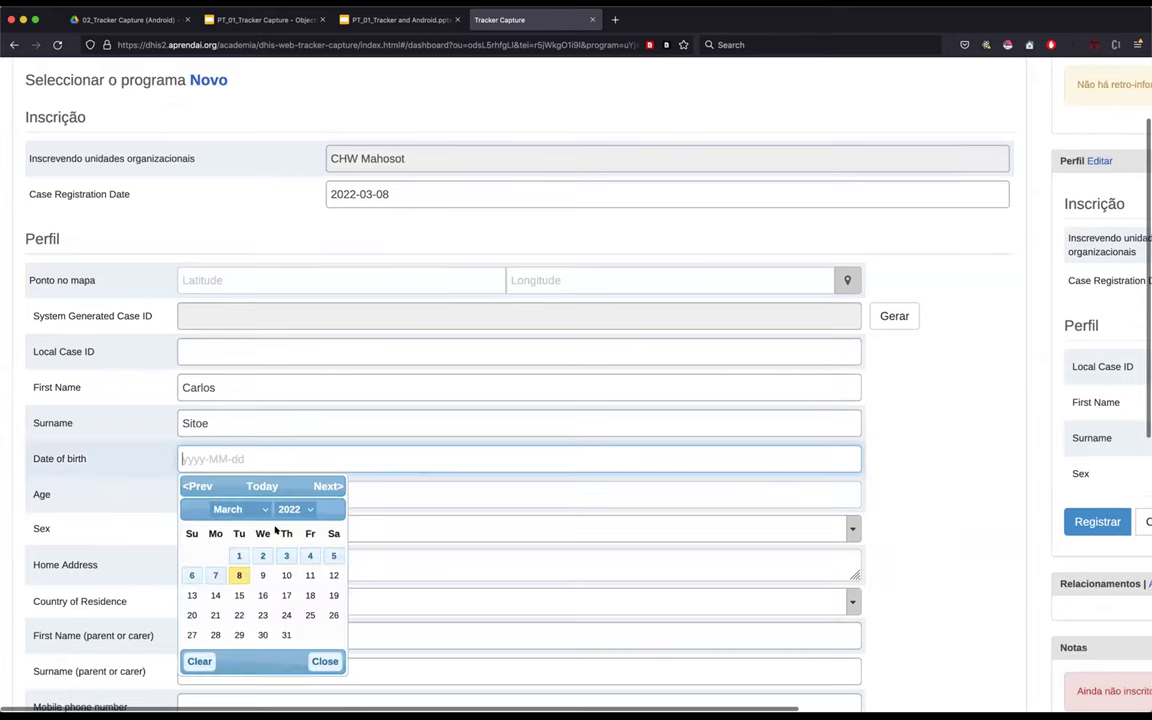
pyautogui.click(300, 511)
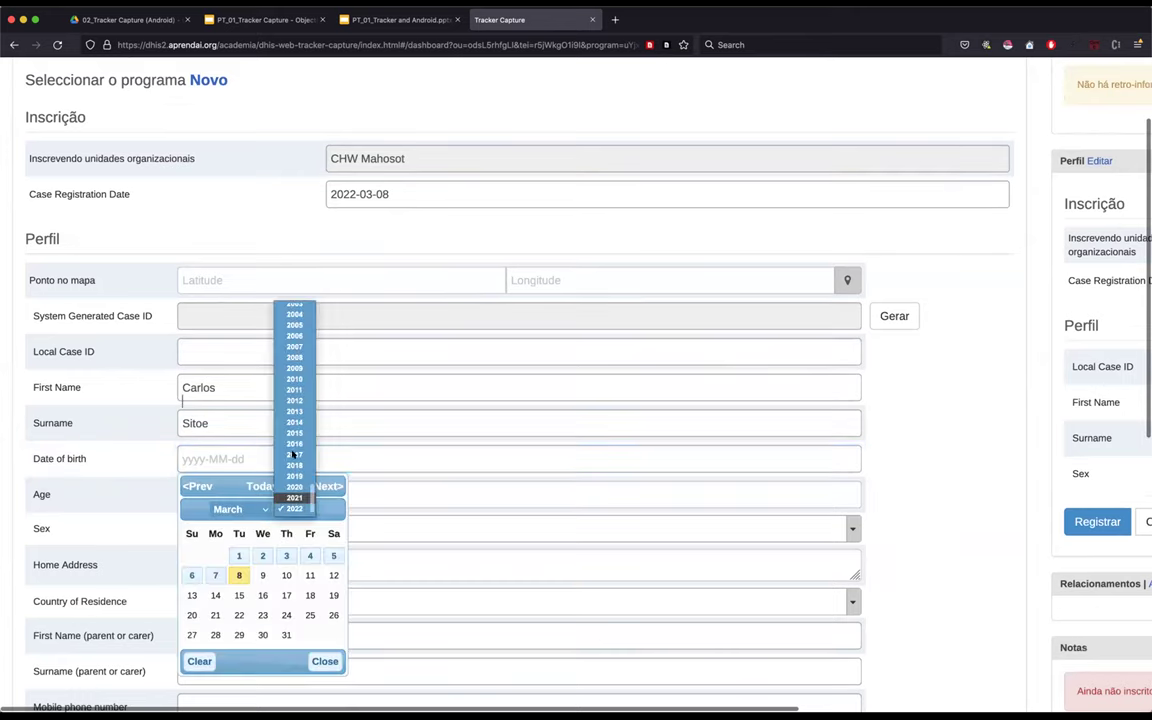
pyautogui.click(296, 495)
pyautogui.click(294, 511)
pyautogui.scroll(10, 298, 387)
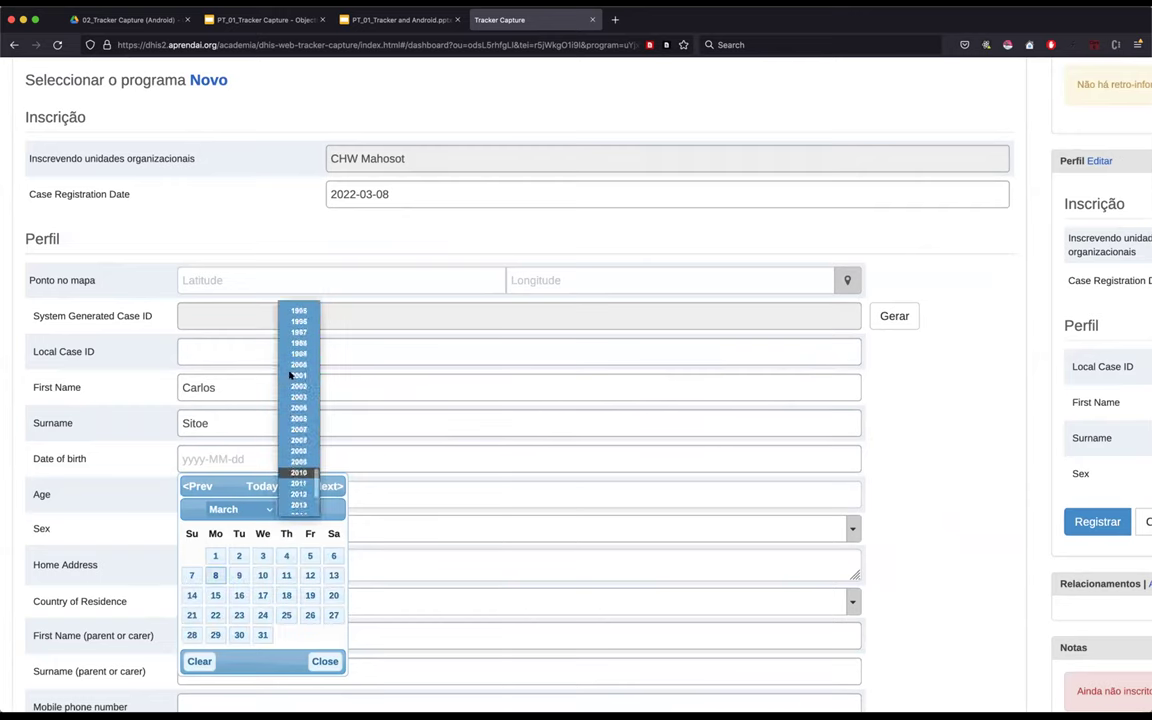
pyautogui.click(298, 407)
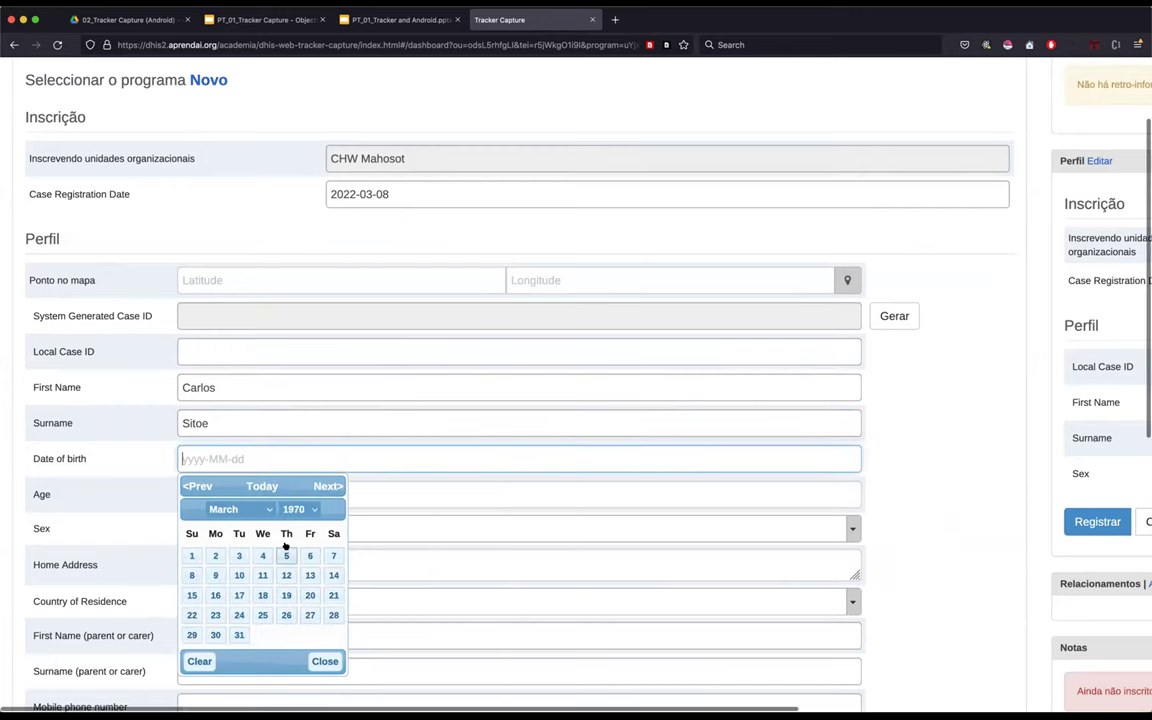
pyautogui.click(258, 509)
pyautogui.click(236, 573)
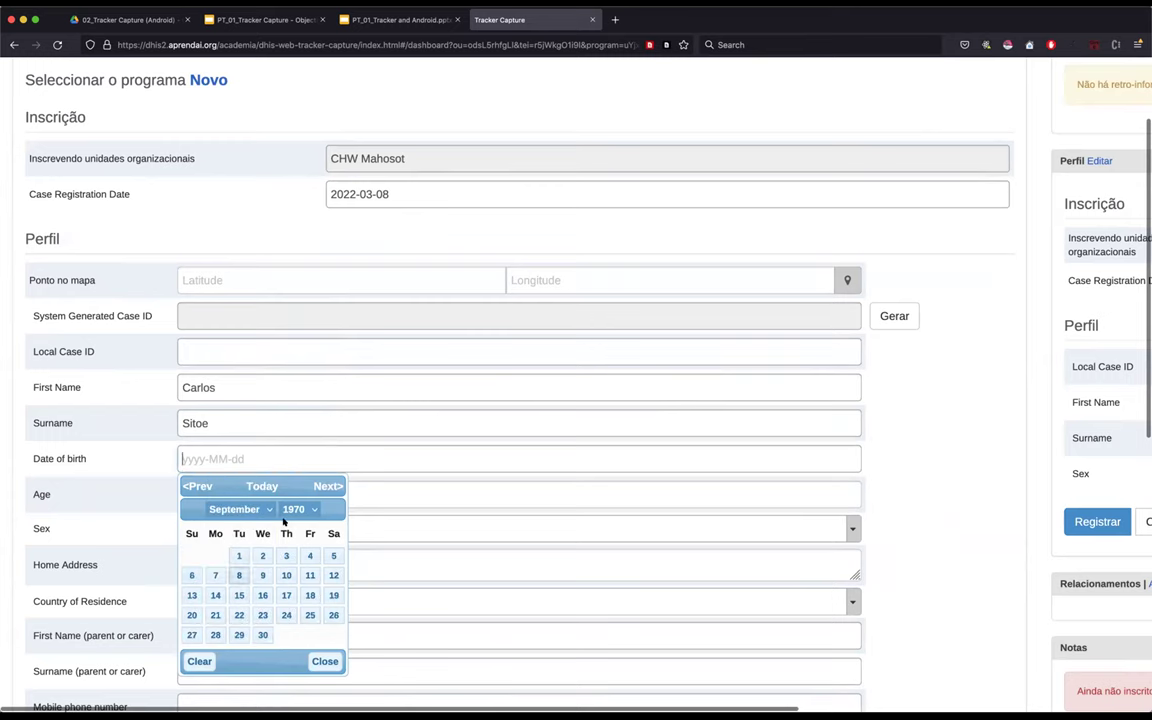
pyautogui.scroll(-1, 259, 572)
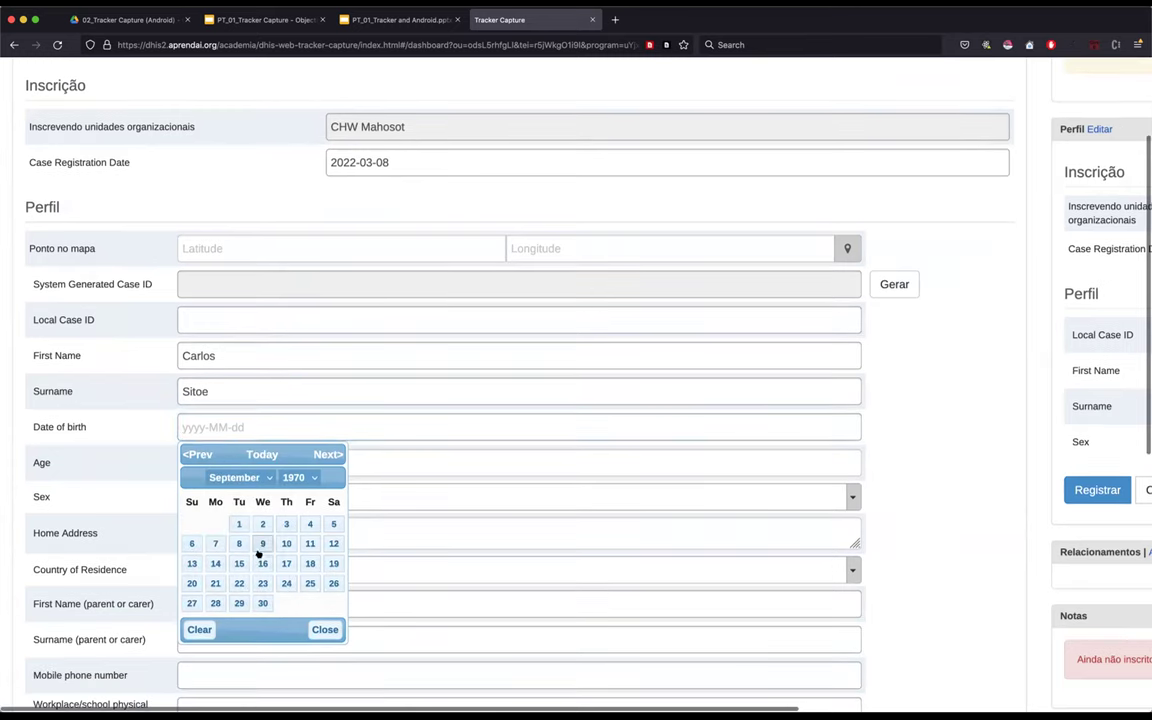
pyautogui.click(262, 563)
pyautogui.scroll(-5, 990, 448)
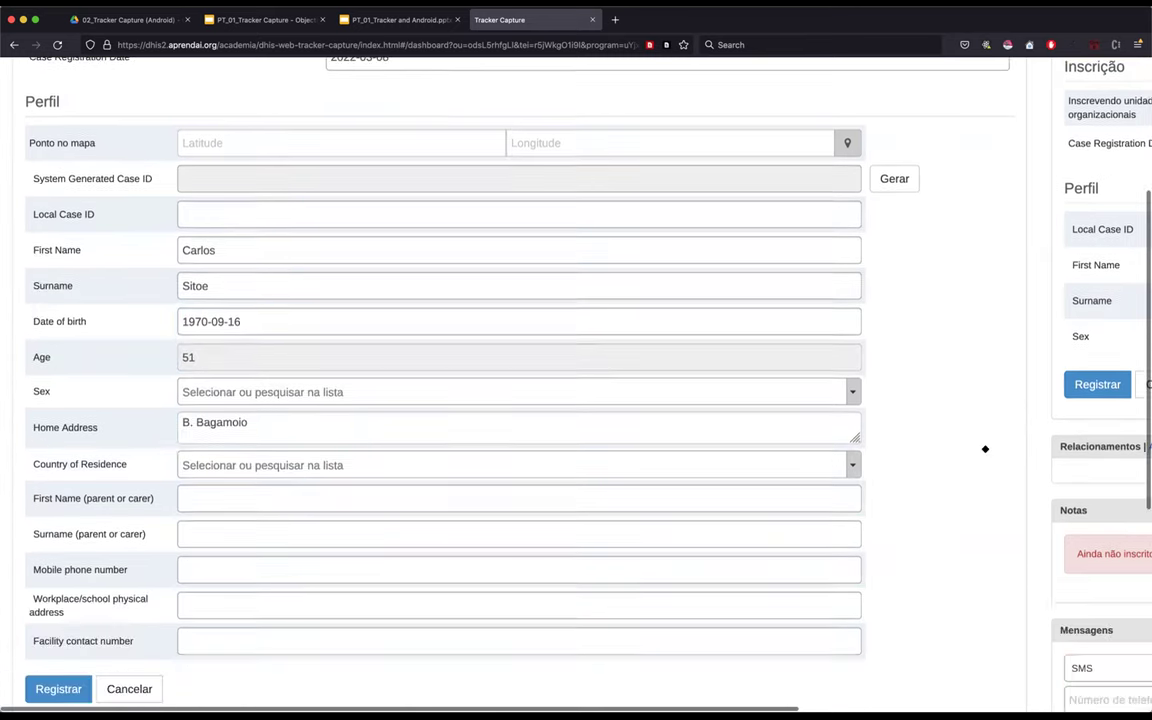
pyautogui.click(57, 483)
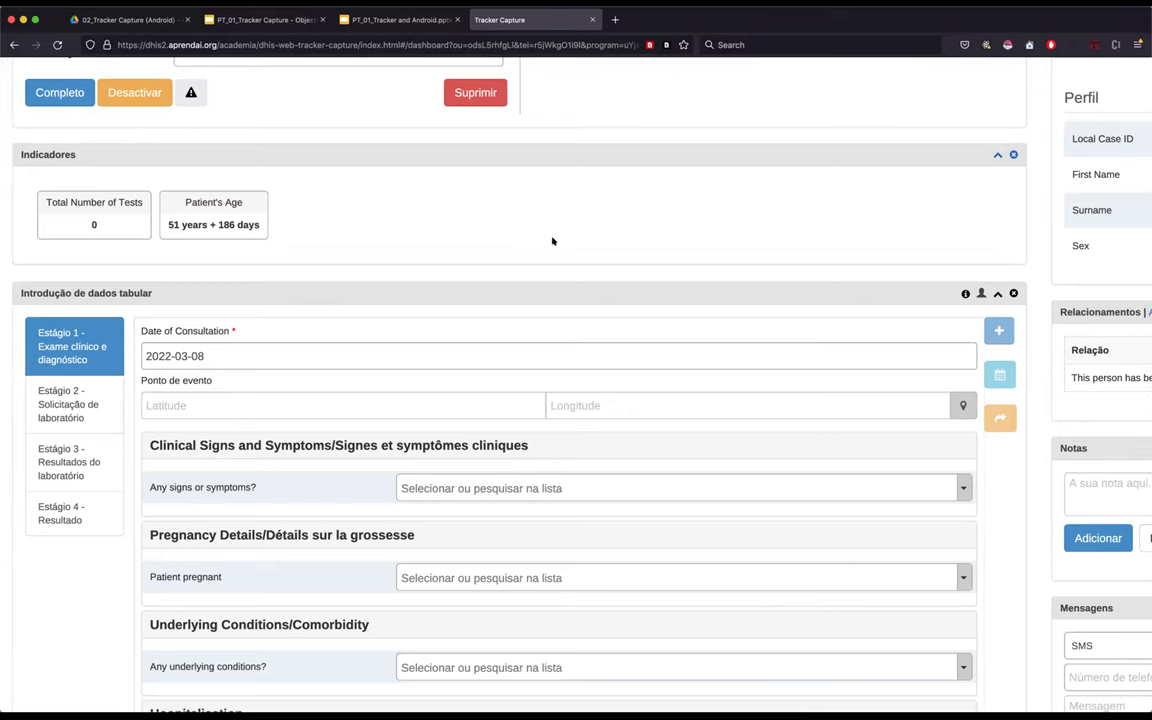
pyautogui.scroll(5, 549, 237)
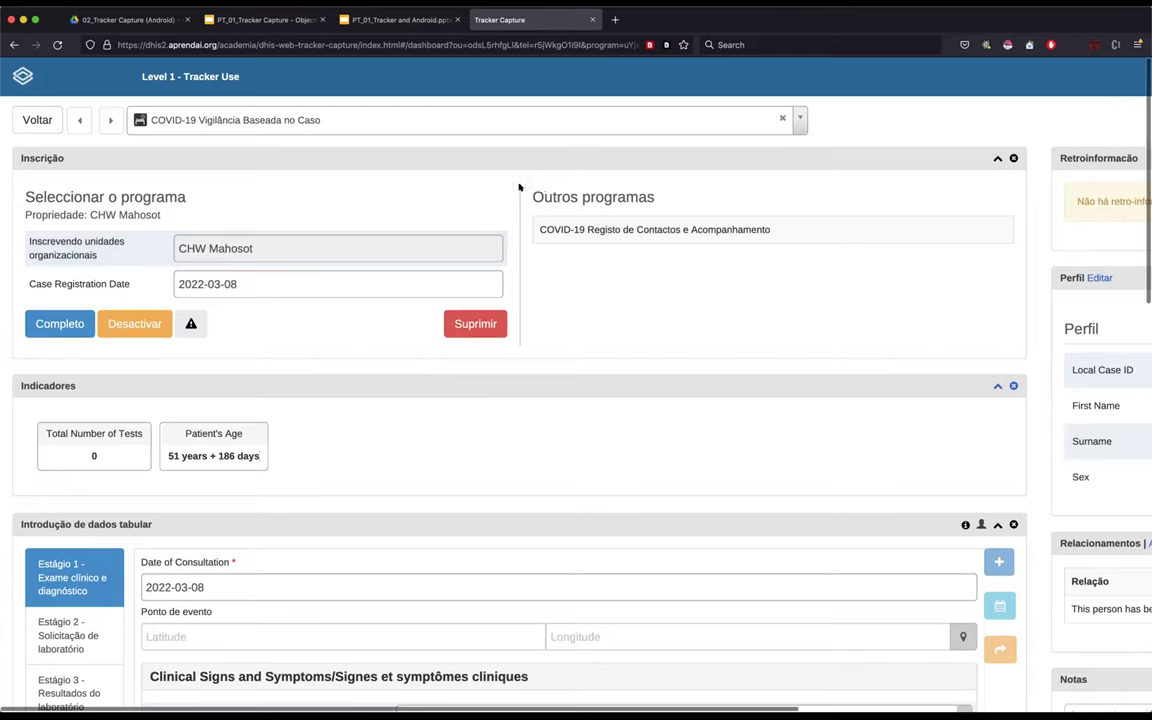
pyautogui.scroll(5, 531, 193)
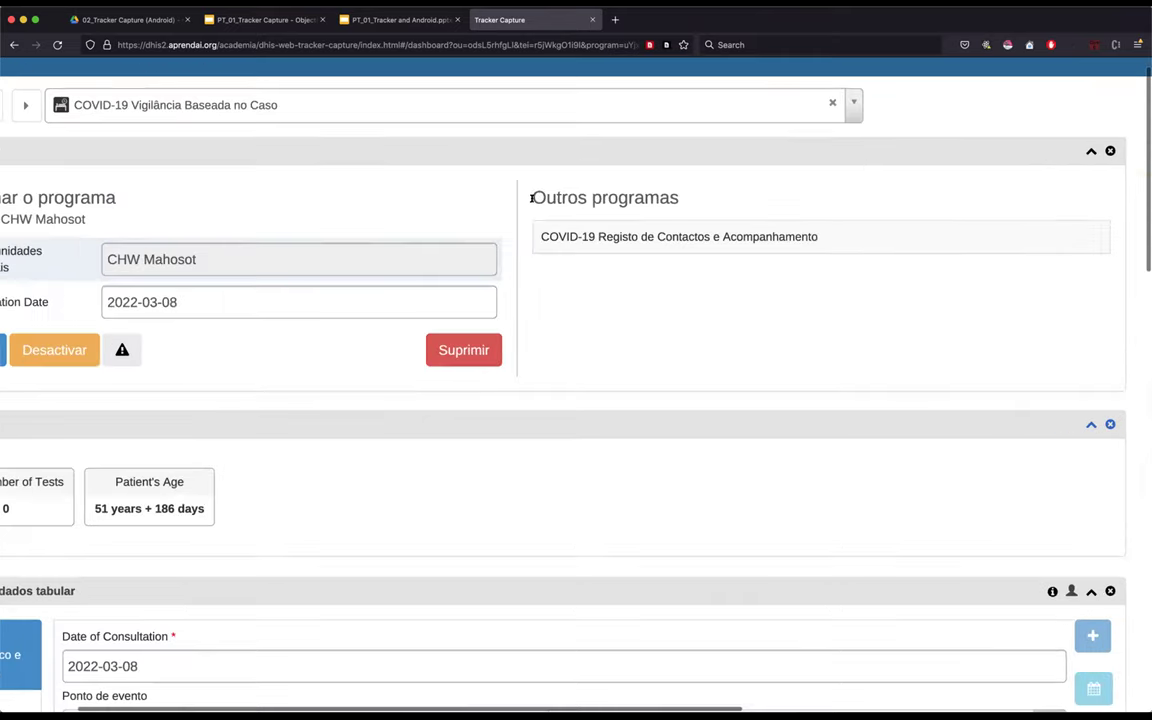
pyautogui.hscroll(2, 581, 180)
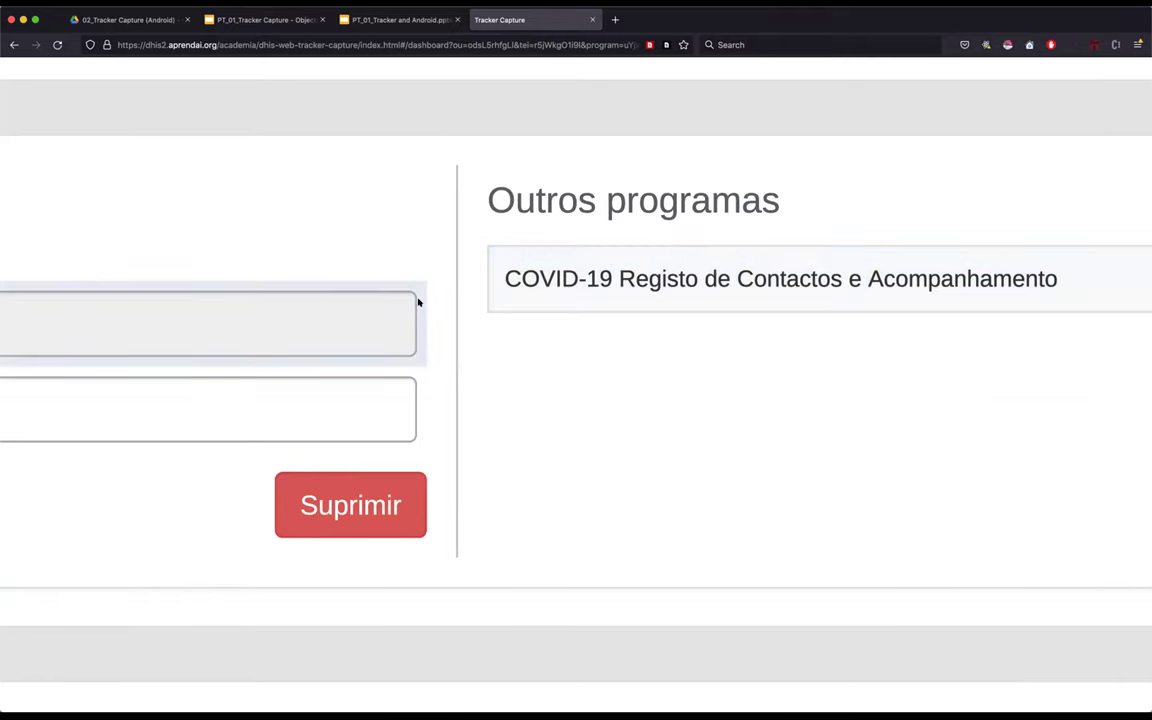
pyautogui.hscroll(-8, 420, 305)
pyautogui.scroll(-2, 419, 304)
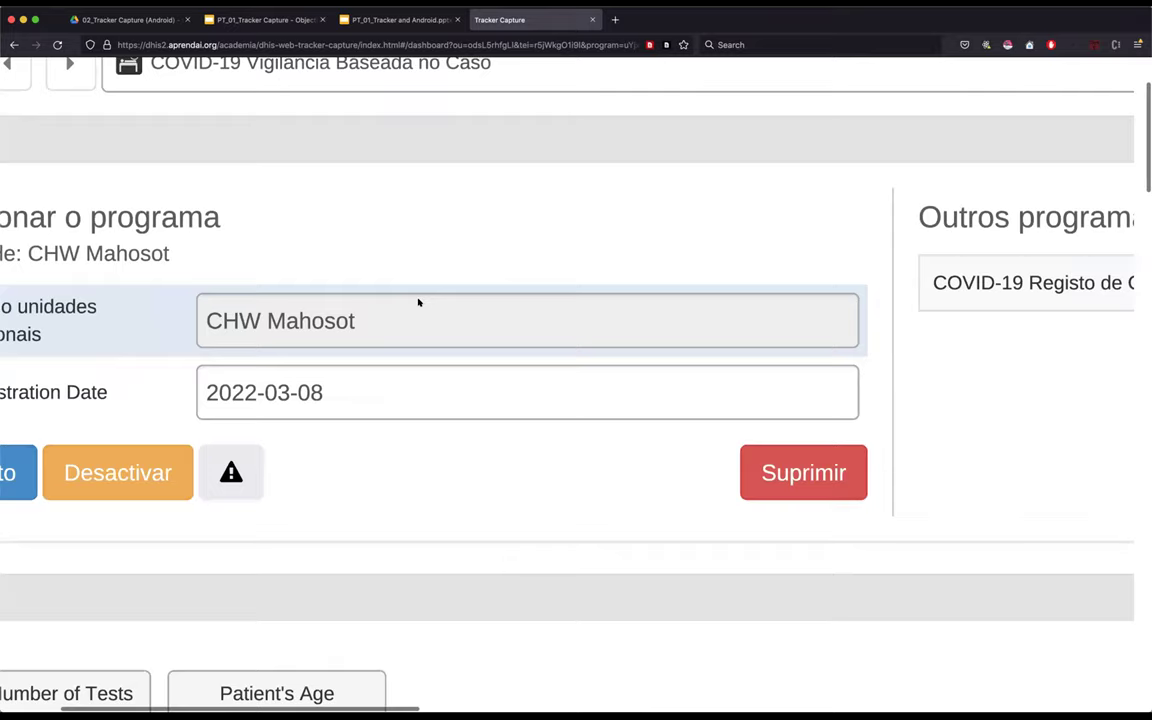
pyautogui.scroll(-3, 419, 303)
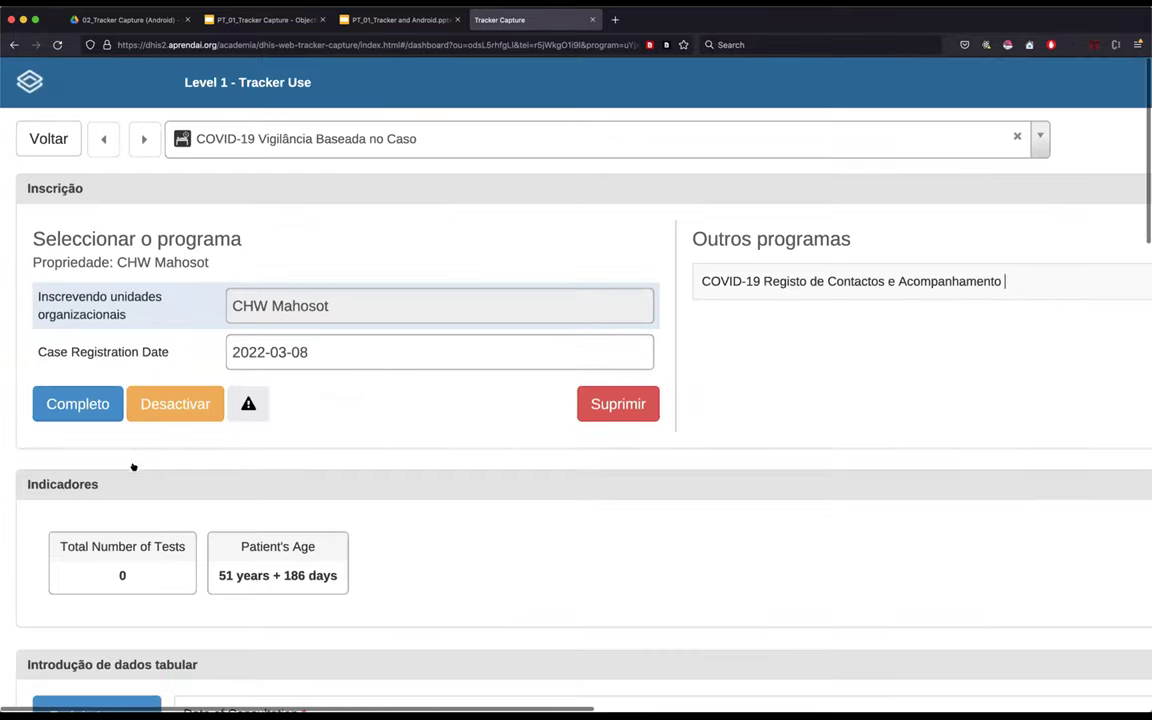
pyautogui.scroll(-4, 134, 468)
pyautogui.click(73, 441)
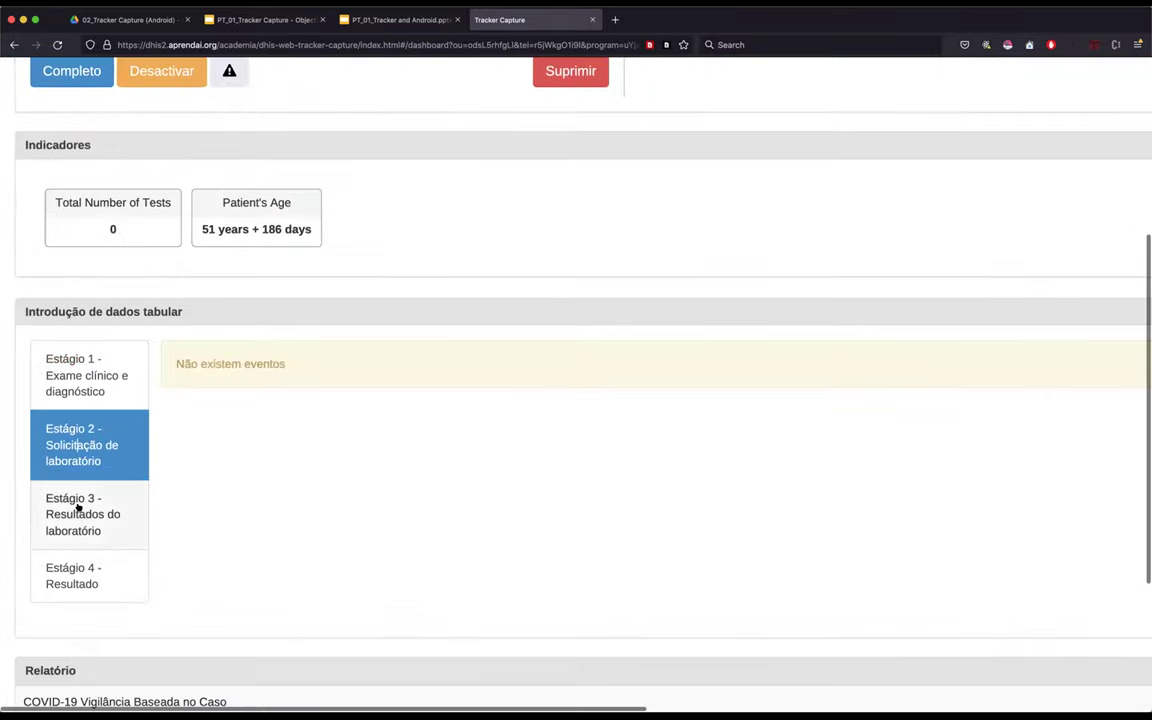
pyautogui.click(76, 510)
pyautogui.click(84, 578)
pyautogui.click(85, 499)
pyautogui.click(77, 437)
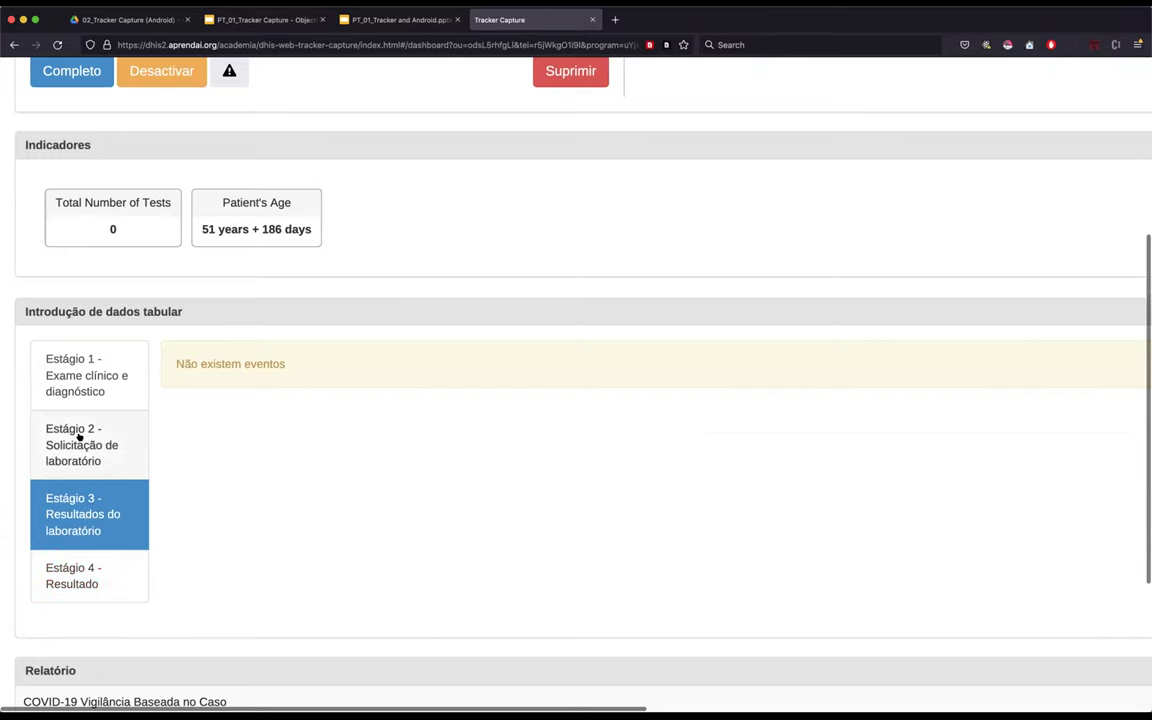
pyautogui.click(84, 381)
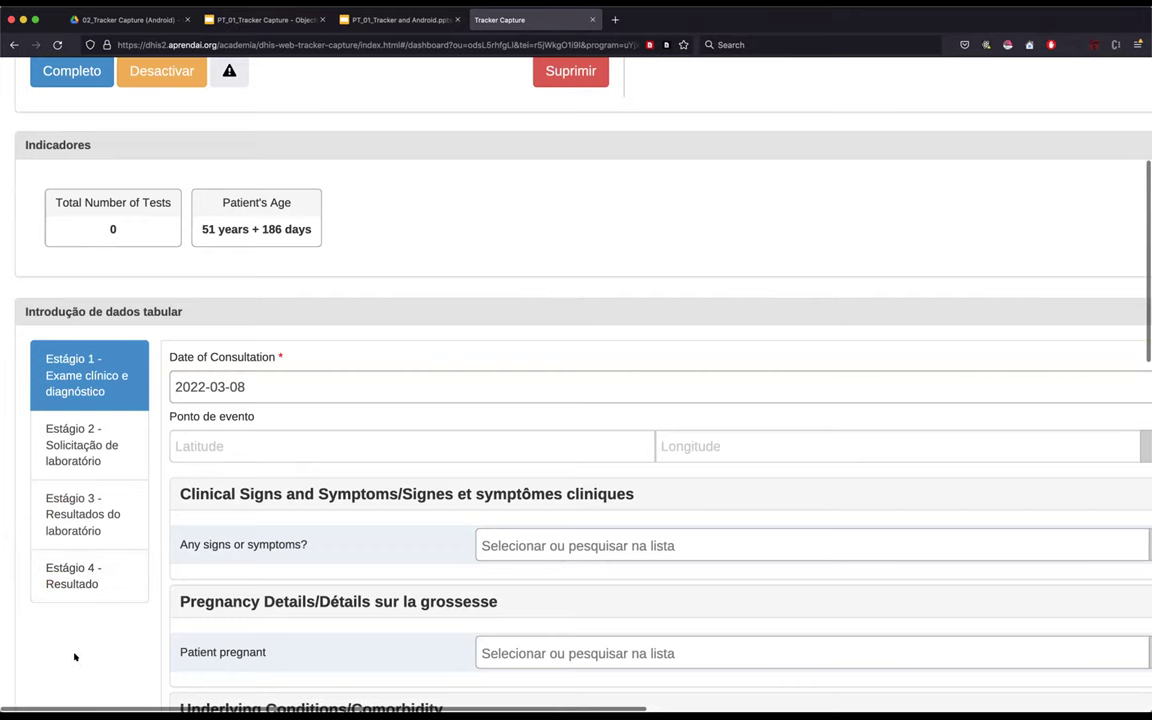
pyautogui.scroll(-1, 84, 656)
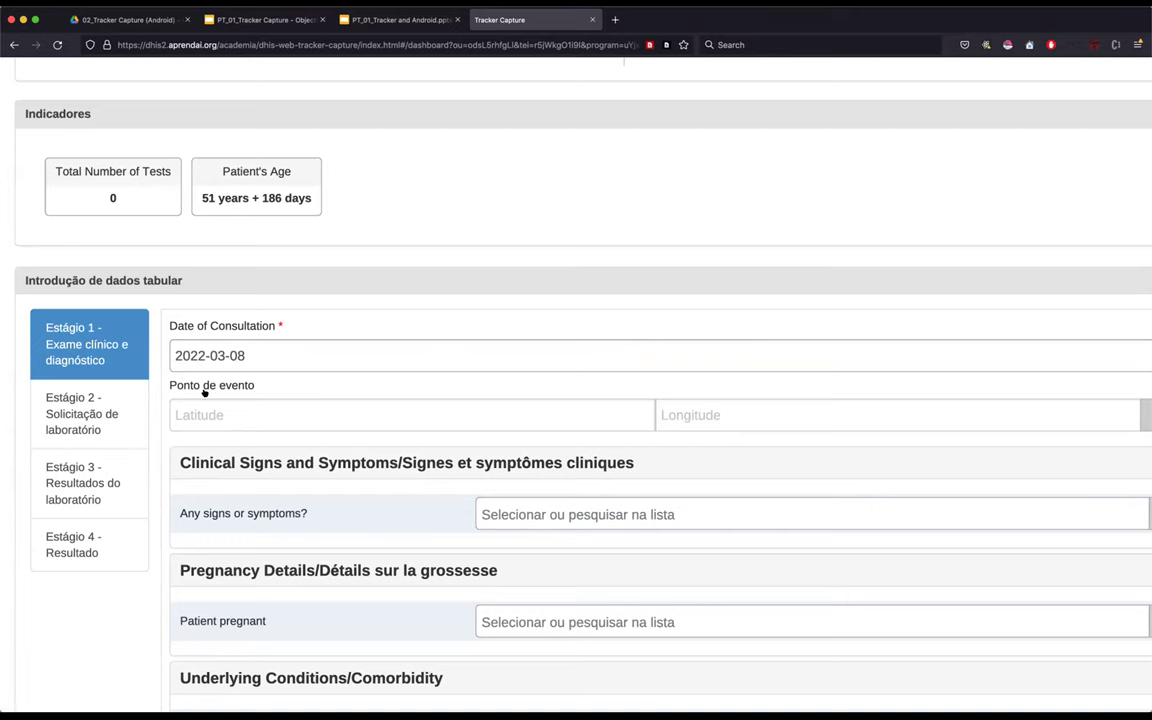
pyautogui.scroll(-3, 274, 408)
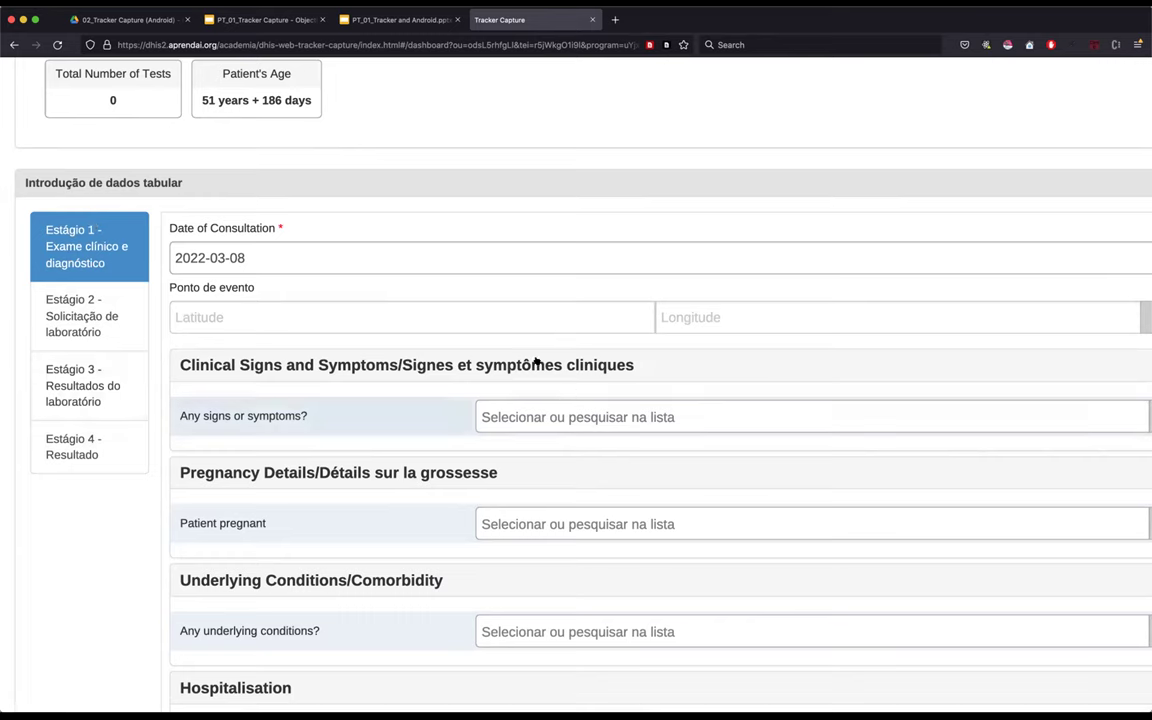
pyautogui.click(406, 313)
pyautogui.press('Tab')
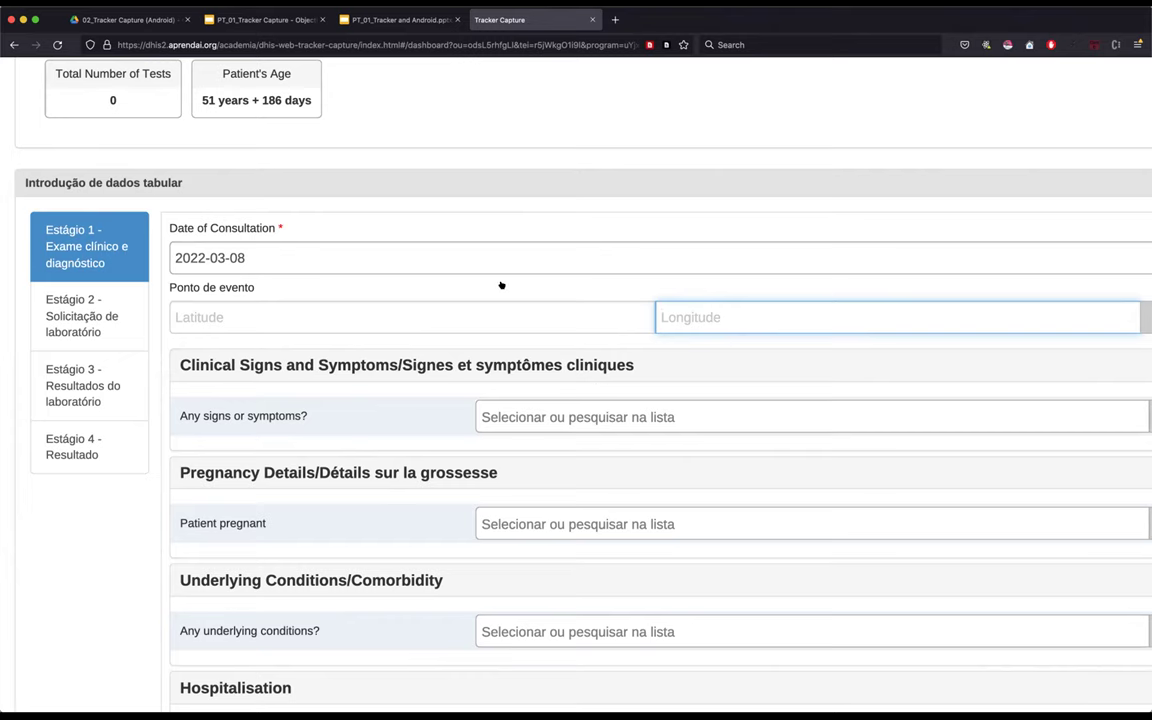
# - Scroll up to review the COVID-19 Vigilância Baseada no Caso enrollment at CHW Mahosot
pyautogui.scroll(1, 316, 437)
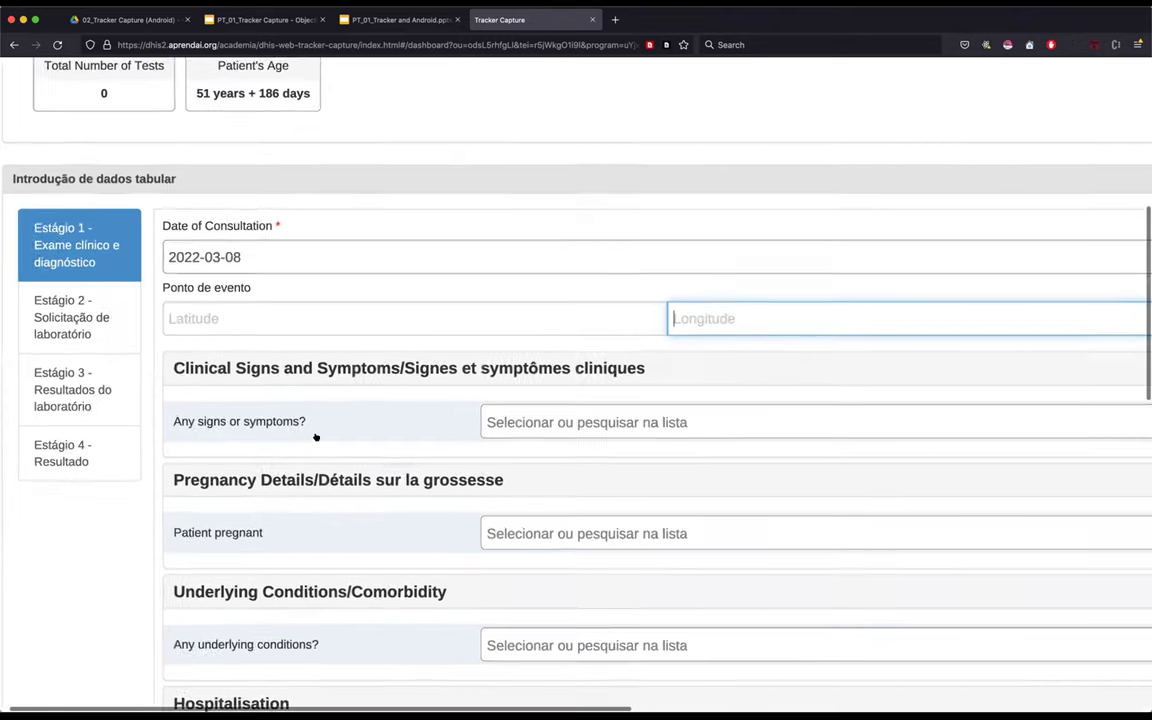
pyautogui.scroll(2, 316, 437)
pyautogui.scroll(1, 345, 285)
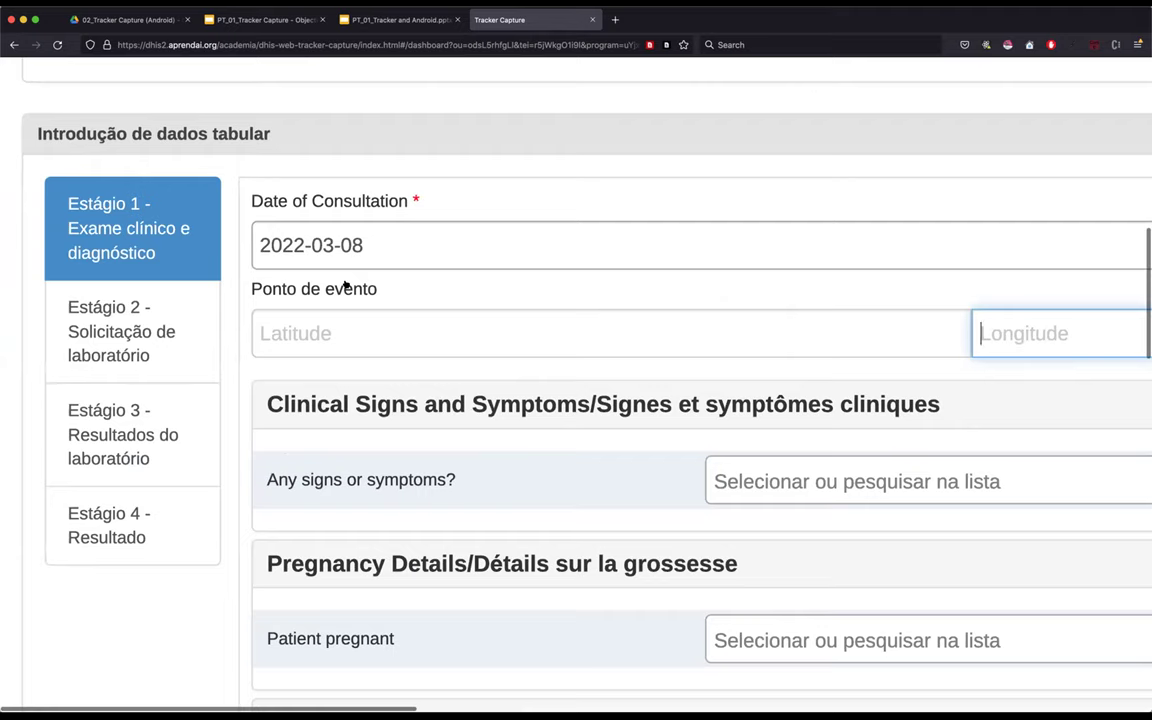
pyautogui.scroll(3, 343, 283)
pyautogui.scroll(5, 625, 226)
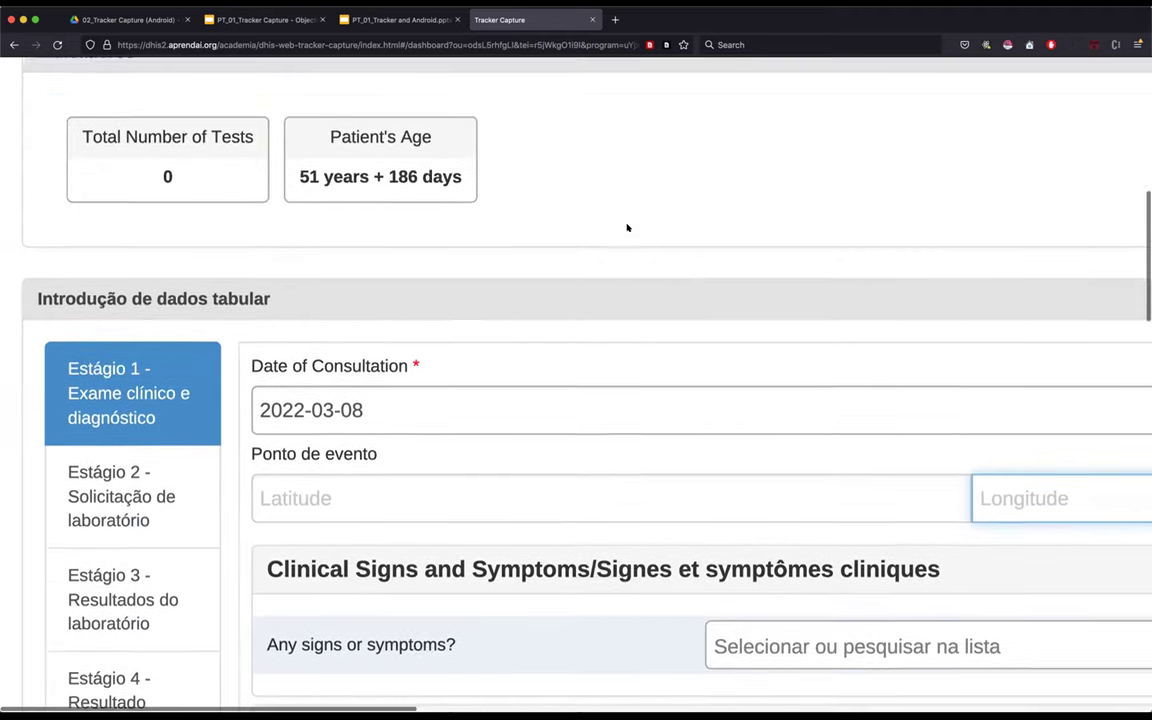
pyautogui.scroll(4, 656, 290)
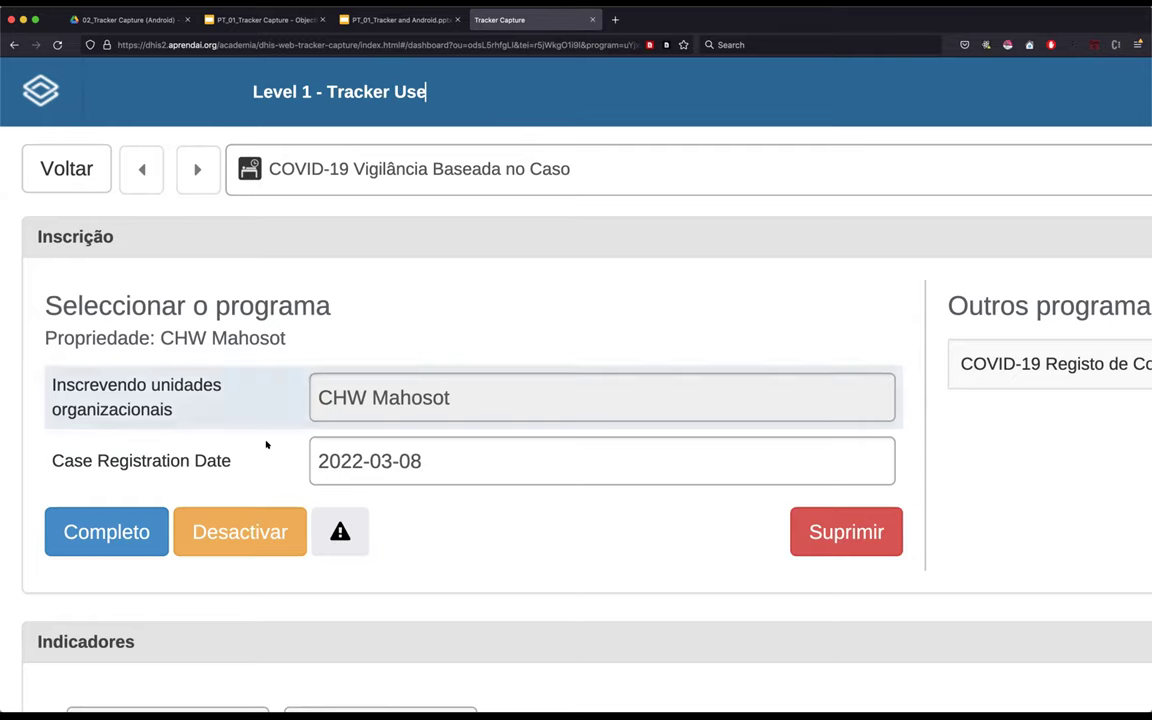
pyautogui.scroll(-10, 266, 444)
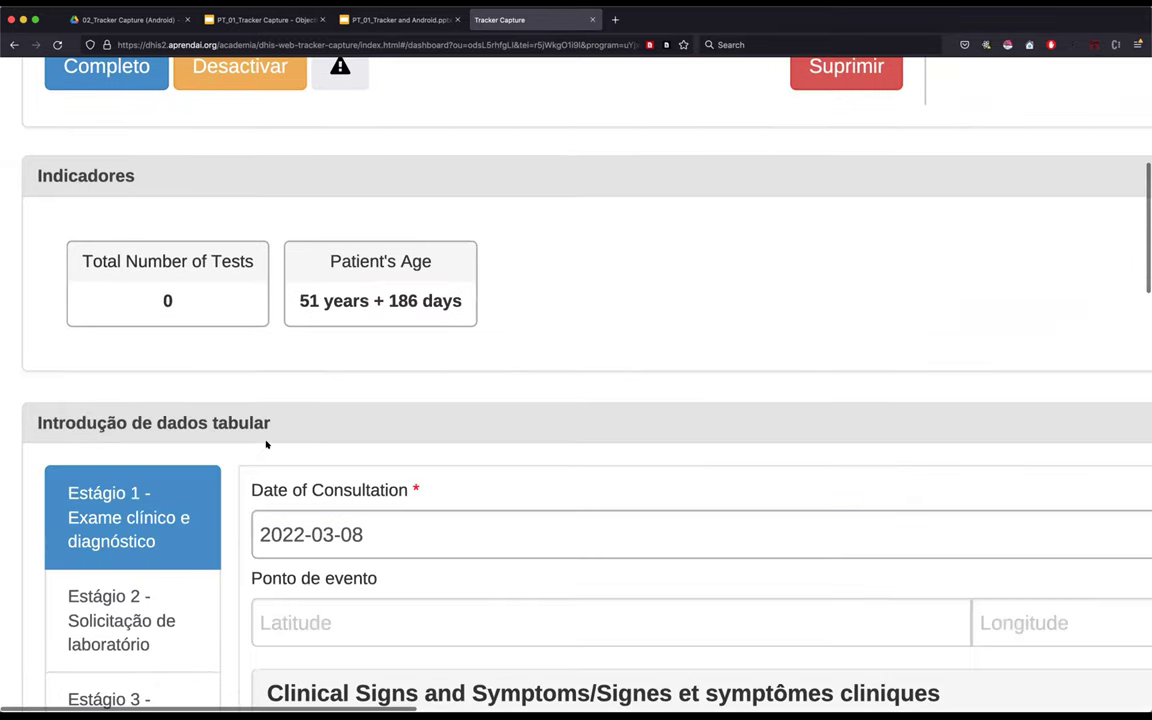
pyautogui.scroll(-1, 266, 441)
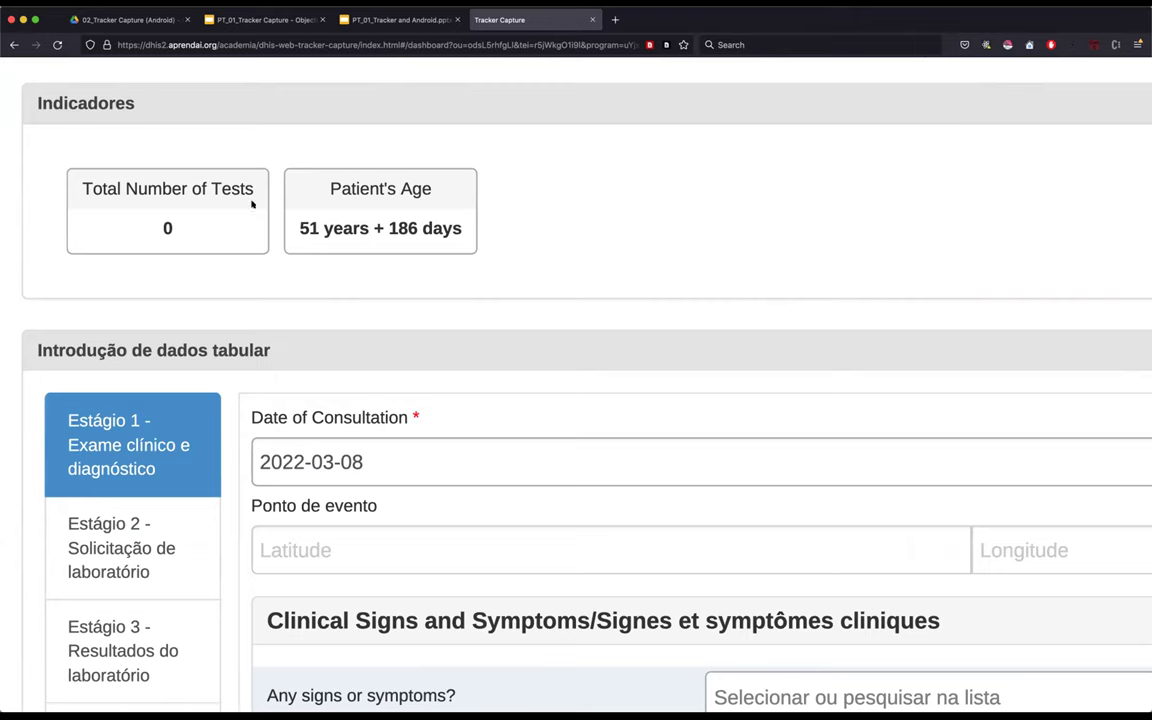
pyautogui.moveTo(78, 176); pyautogui.dragTo(502, 270)
pyautogui.click(903, 73)
pyautogui.click(487, 232)
pyautogui.scroll(-2, 463, 368)
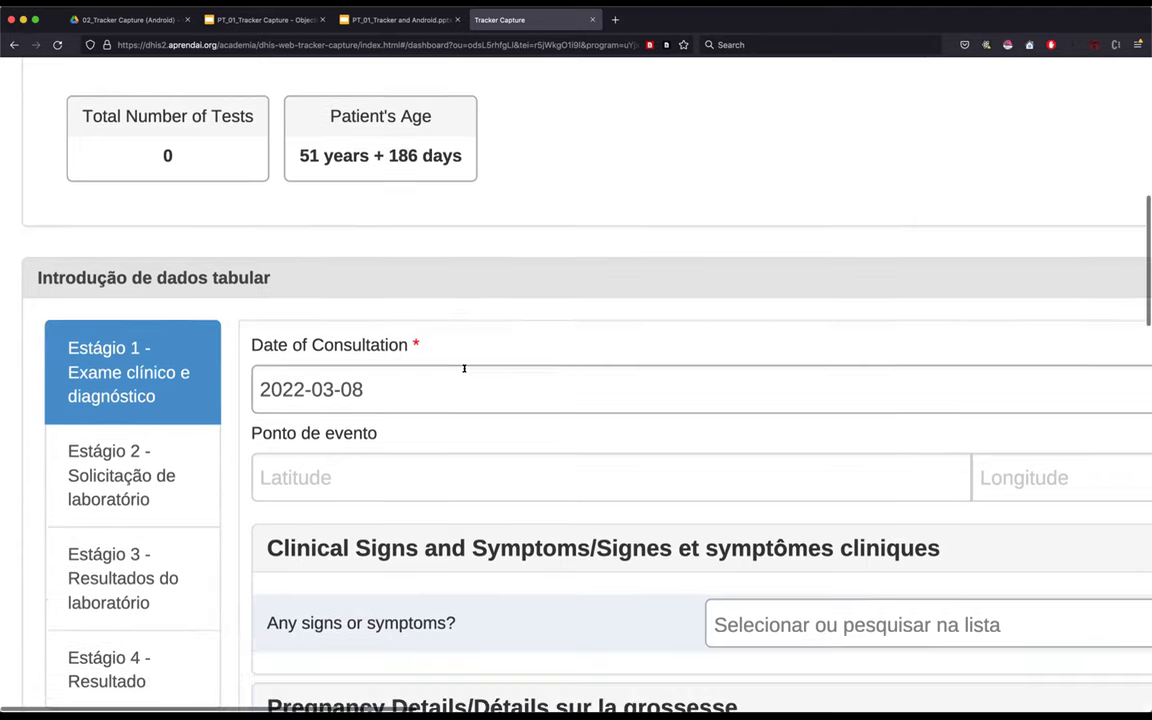
pyautogui.scroll(-1, 462, 389)
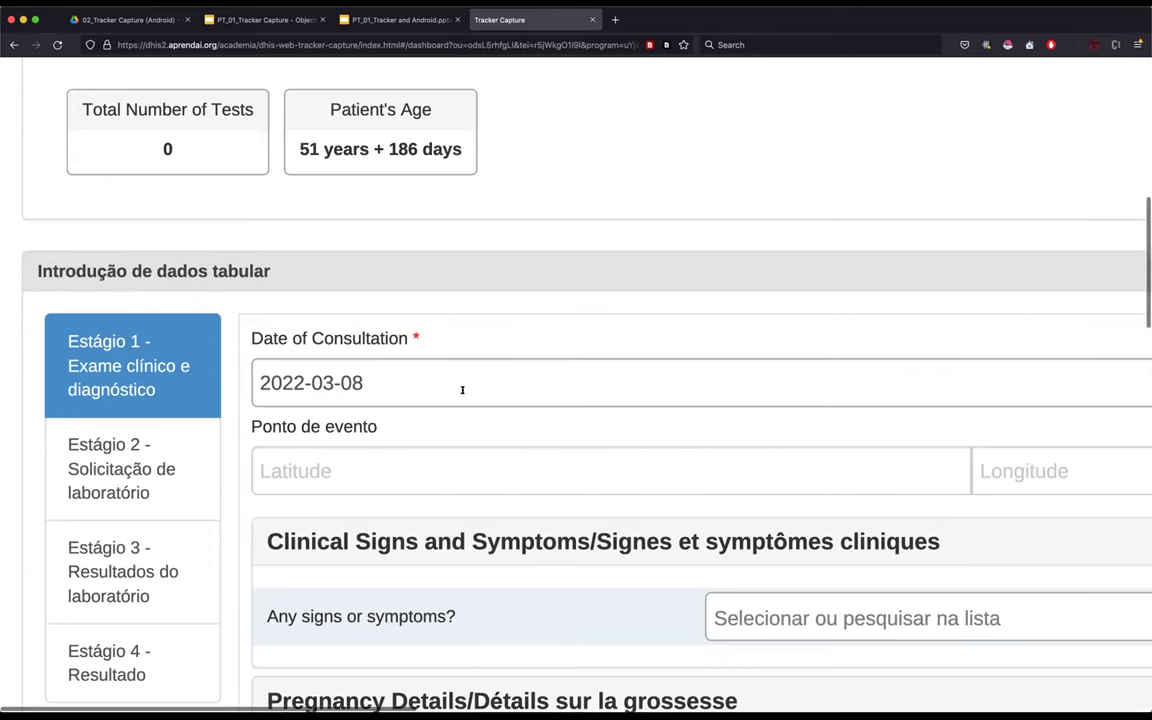
pyautogui.scroll(-2, 462, 389)
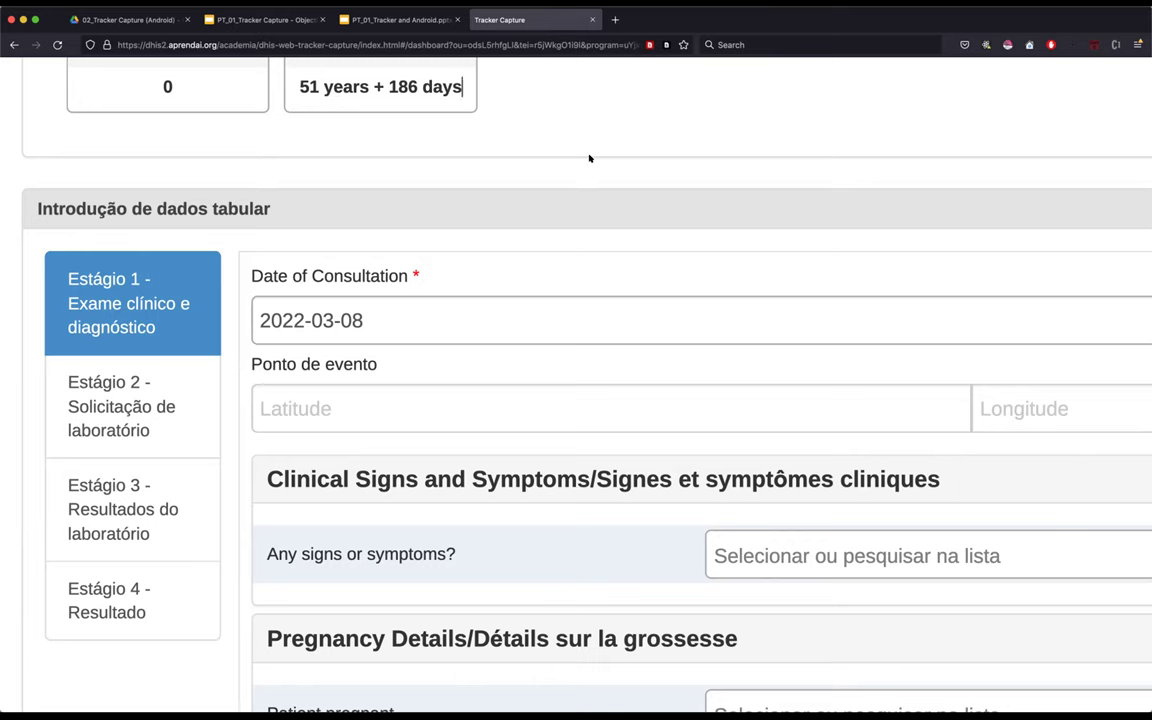
pyautogui.click(534, 278)
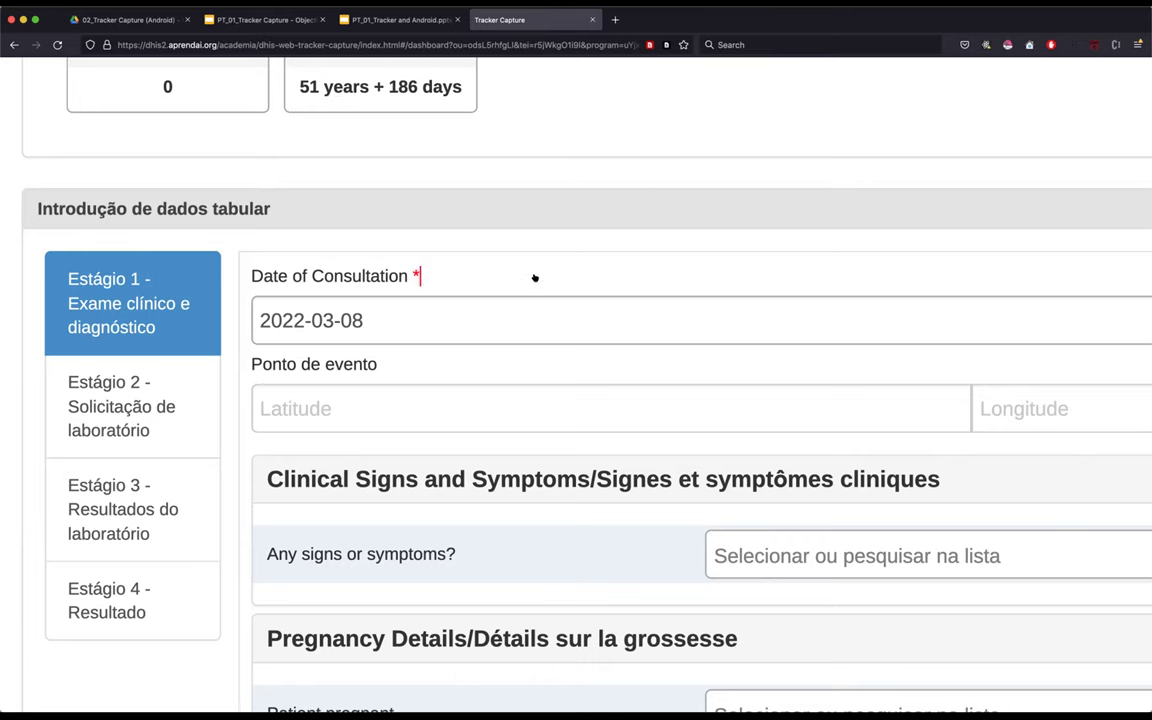